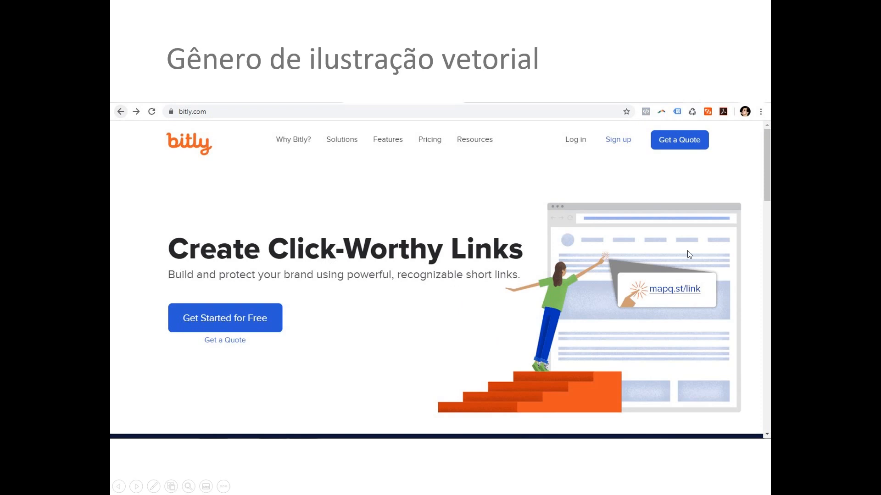
{"action": "left_click", "coordinate": [491, 209]}
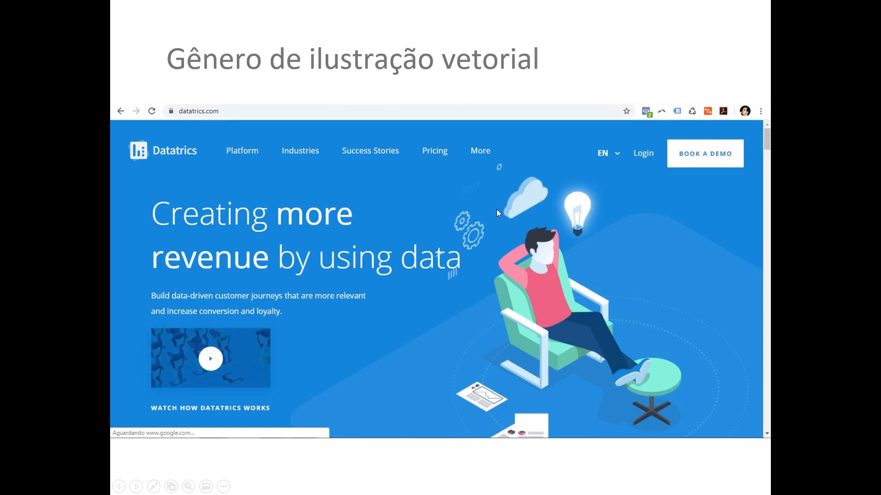
{"action": "left_click", "coordinate": [496, 213]}
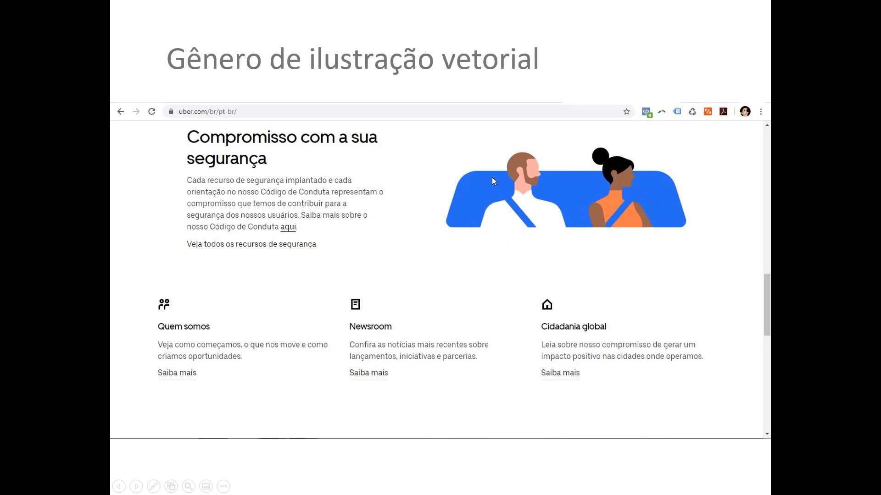
{"action": "left_click", "coordinate": [586, 191]}
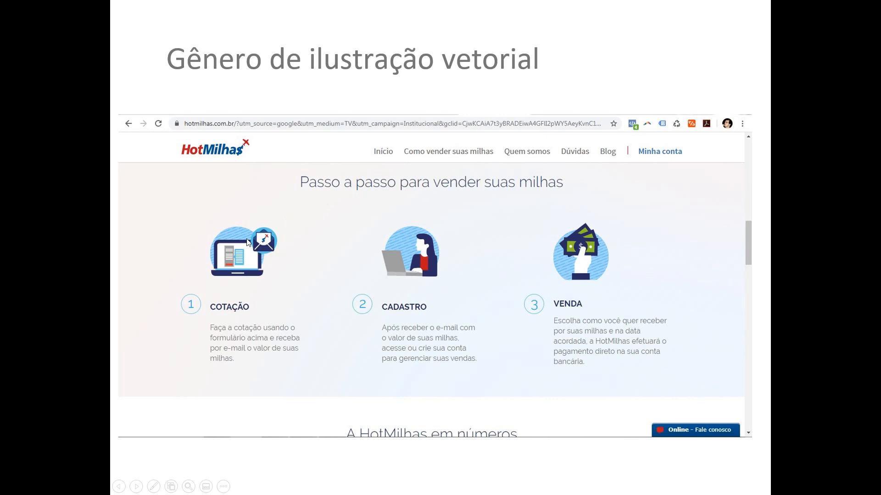
{"action": "left_click", "coordinate": [421, 251]}
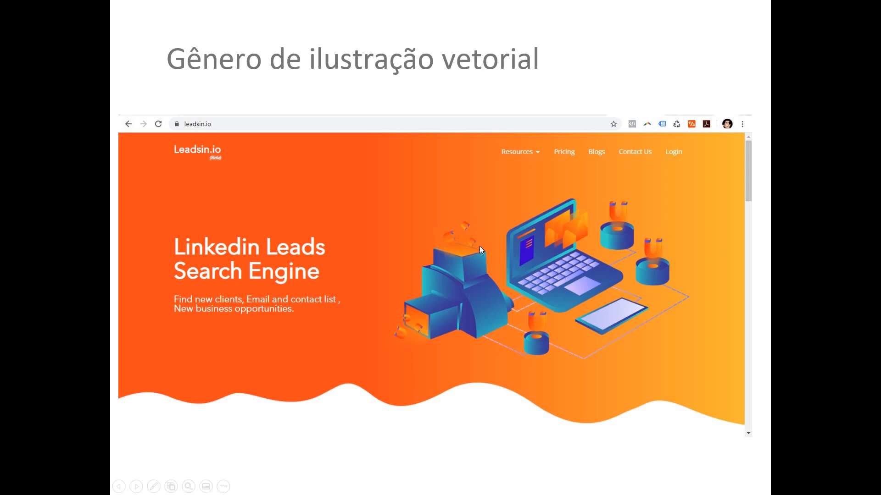
{"action": "left_click", "coordinate": [510, 280]}
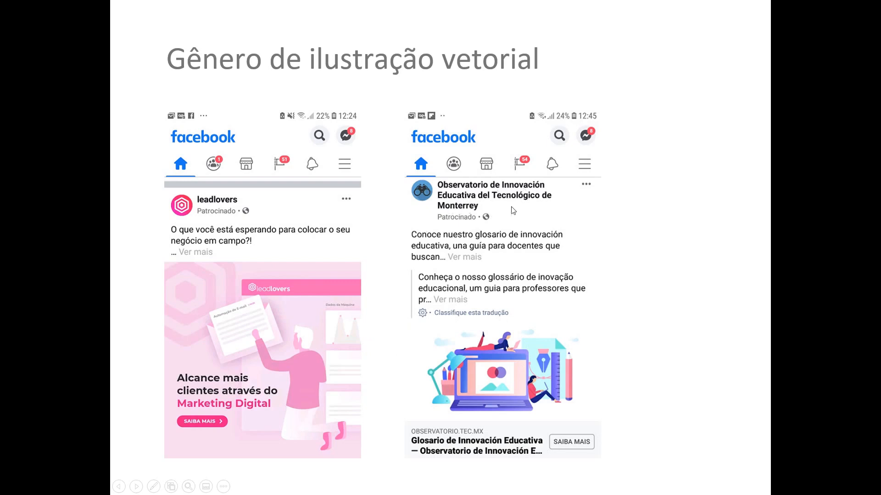
{"action": "left_click", "coordinate": [501, 343]}
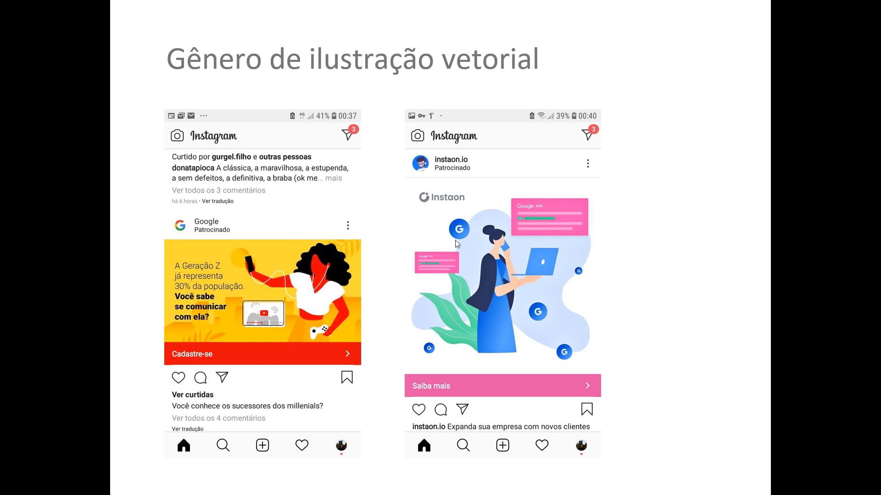
{"action": "left_click", "coordinate": [437, 268]}
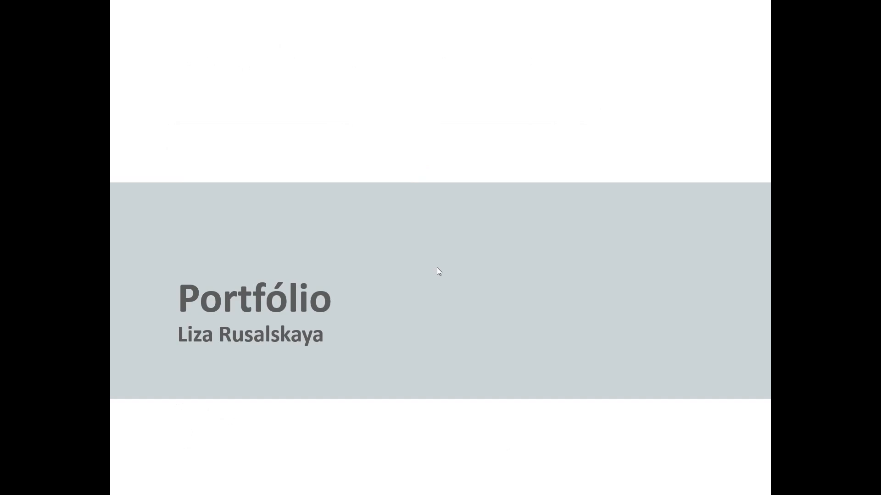
{"action": "left_click", "coordinate": [437, 269]}
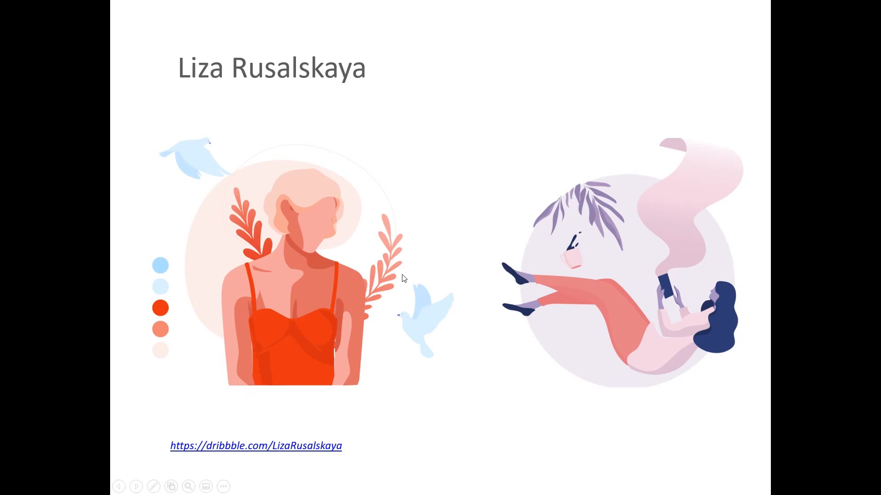
{"action": "left_click", "coordinate": [343, 96]}
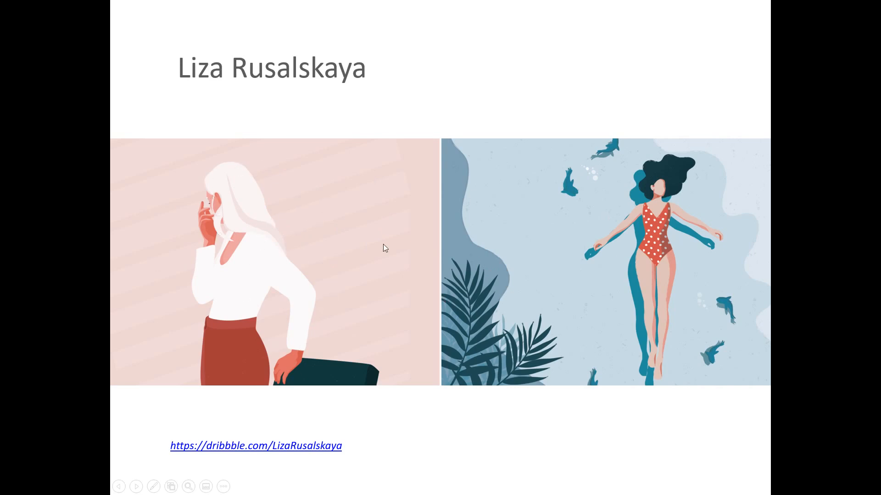
{"action": "left_click", "coordinate": [607, 210]}
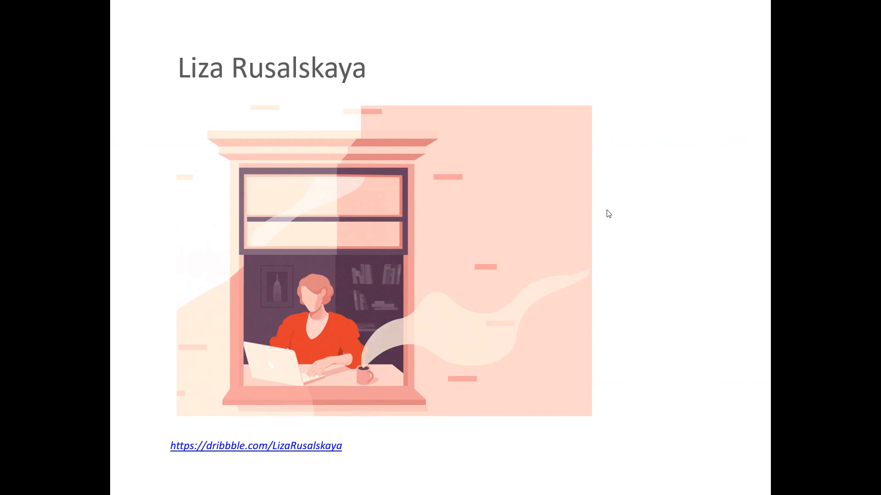
{"action": "left_click", "coordinate": [608, 214]}
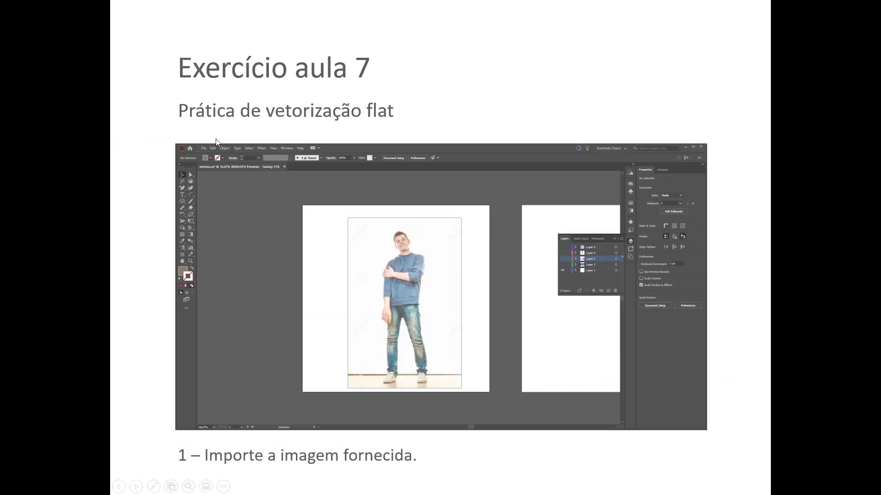
{"action": "key", "text": "Left"}
{"action": "key", "text": "Right"}
{"action": "key", "text": "Right"}
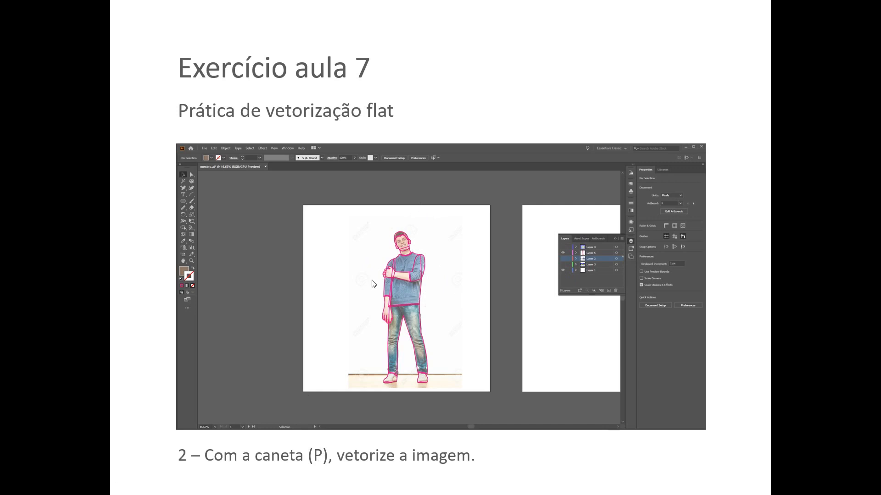
{"action": "left_click", "coordinate": [362, 229]}
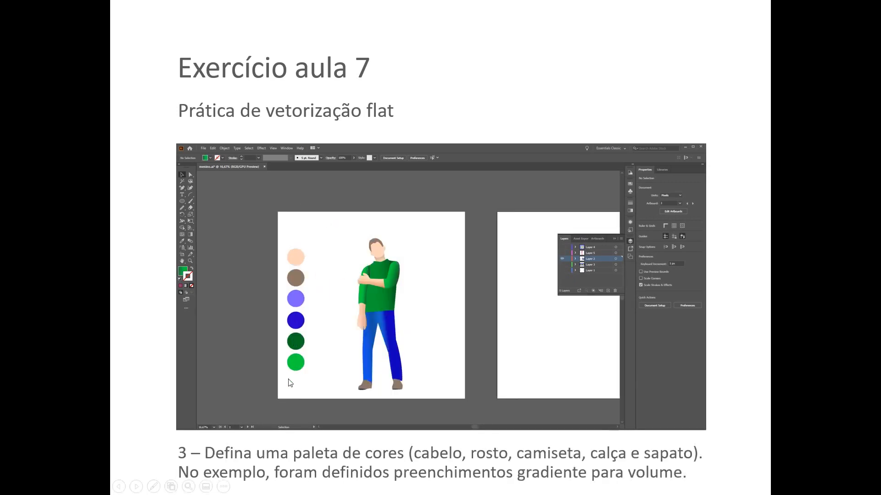
{"action": "key", "text": "Left"}
{"action": "key", "text": "Left"}
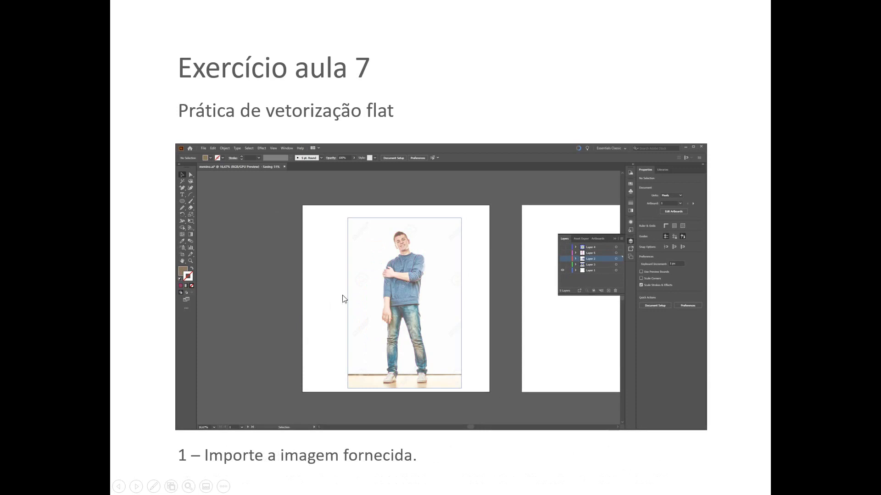
{"action": "key", "text": "Right"}
{"action": "key", "text": "Right"}
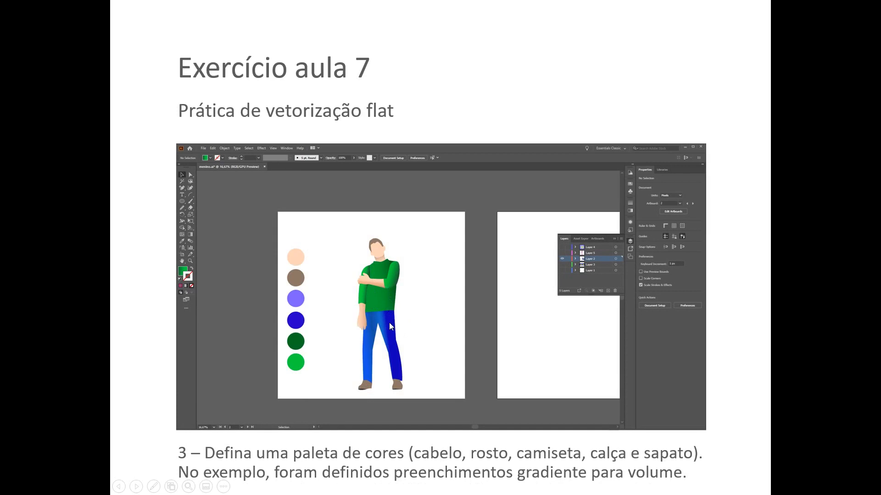
{"action": "key", "text": "Right"}
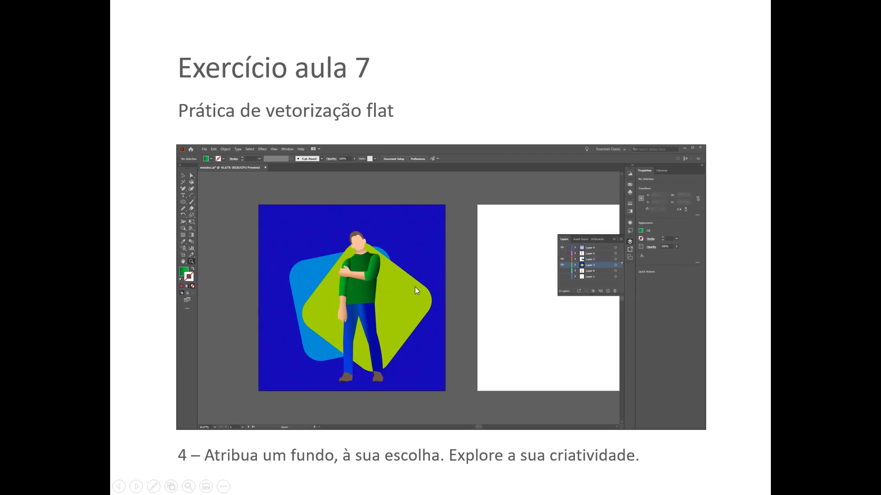
{"action": "key", "text": "Right"}
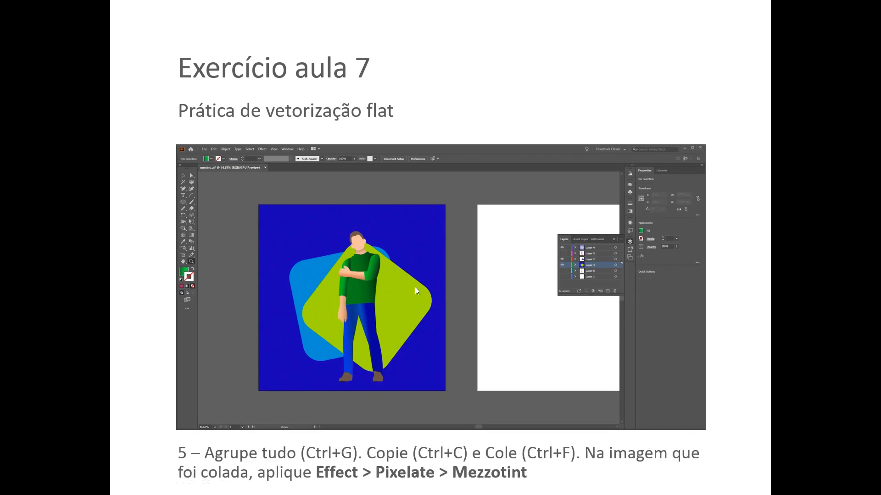
{"action": "key", "text": "Right"}
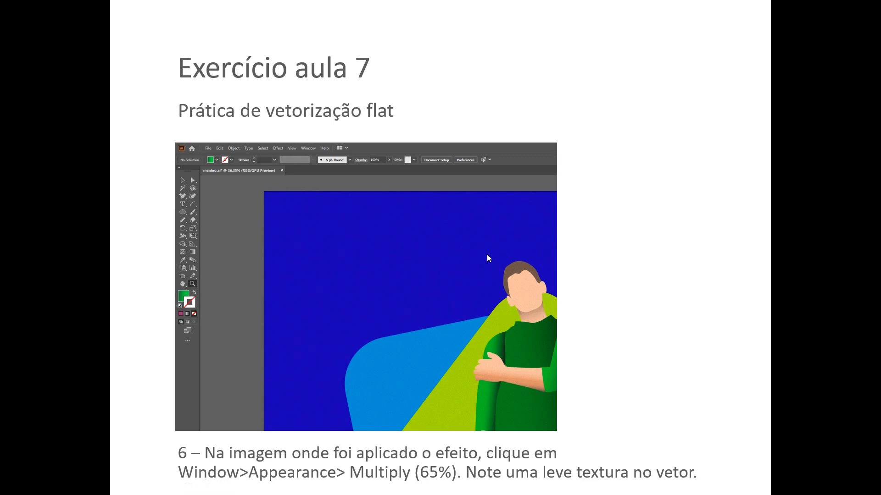
{"action": "key", "text": "Left"}
{"action": "key", "text": "Left"}
{"action": "key", "text": "Left"}
{"action": "key", "text": "Left"}
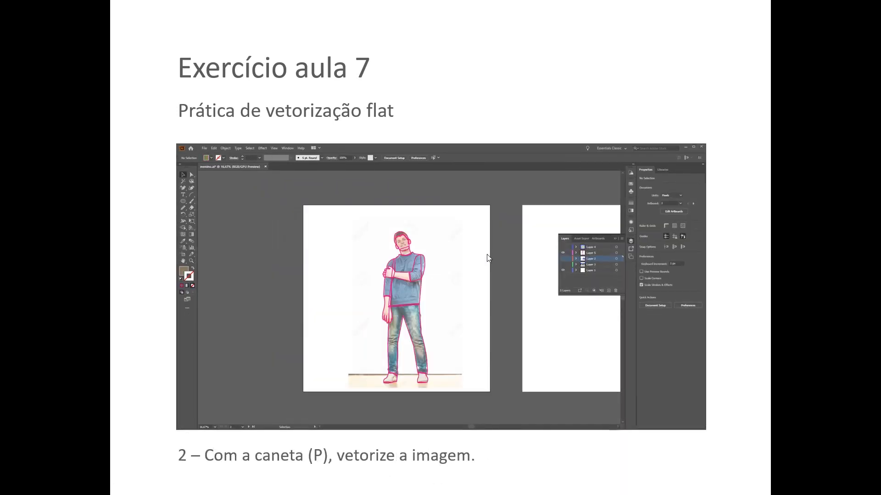
{"action": "key", "text": "Left"}
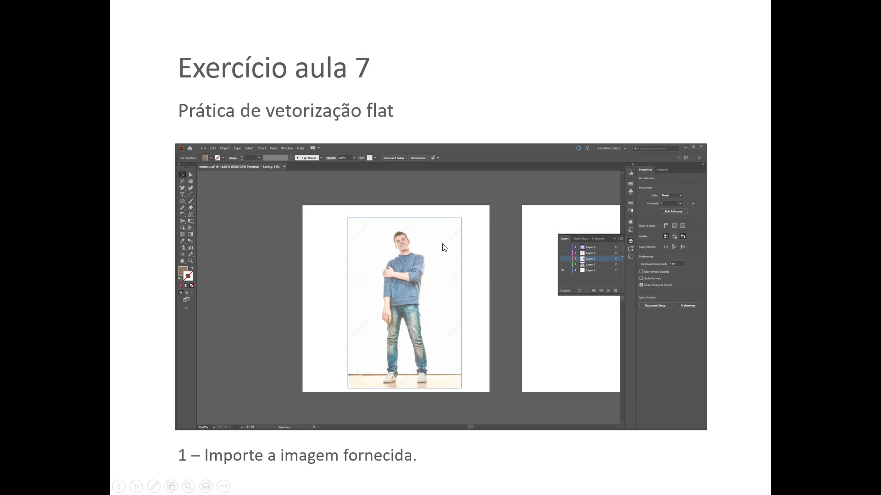
Switch to Illustrator and show the Traços layer over the photo in mulher-na-cadeira.ai.
{"action": "key", "text": "alt+Tab"}
{"action": "key", "text": "alt+Tab"}
{"action": "key", "text": "alt+Tab"}
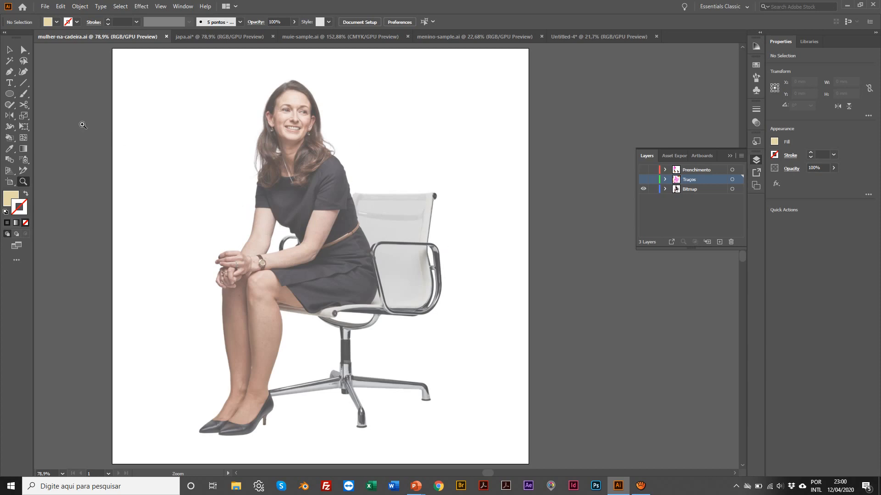
{"action": "left_click", "coordinate": [11, 49]}
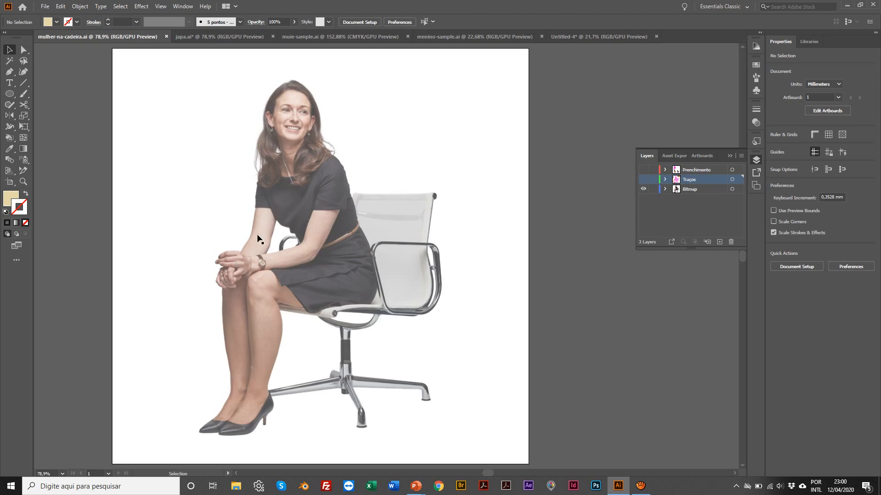
{"action": "left_click", "coordinate": [644, 181]}
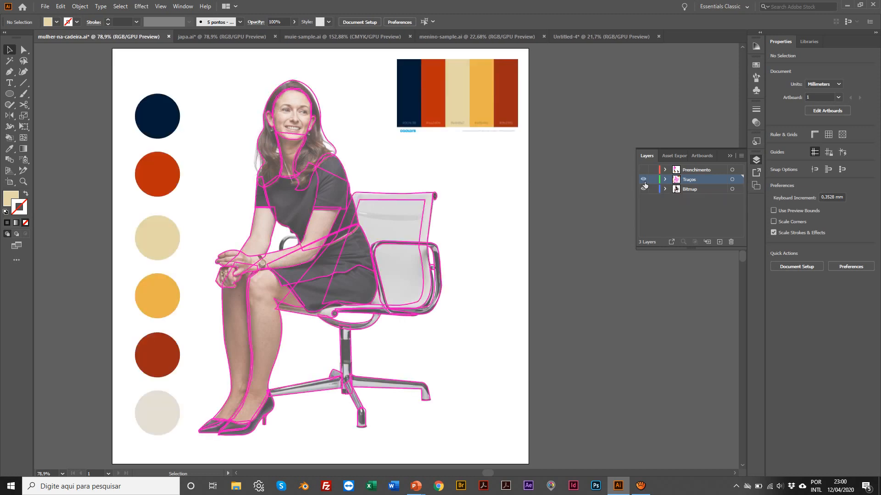
Hide the Traços layer and show it again to compare the traced outlines with the woman's photo.
{"action": "key", "text": "z"}
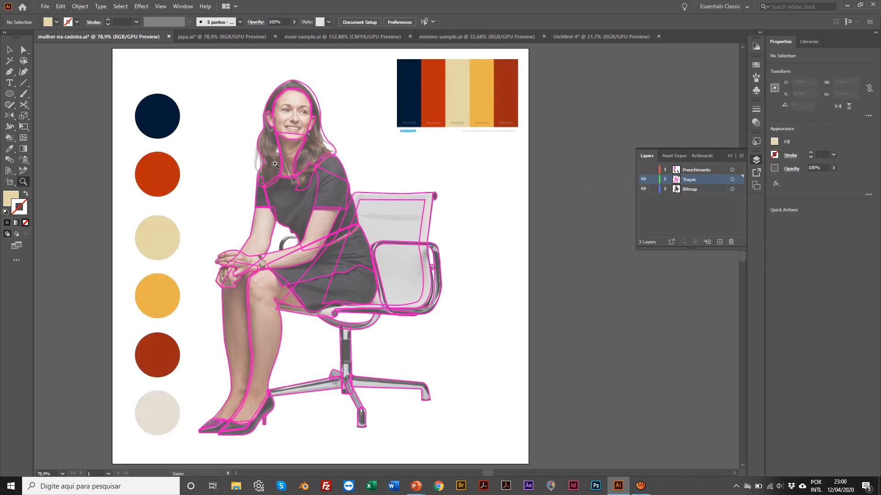
{"action": "left_click", "coordinate": [399, 244]}
{"action": "left_click", "coordinate": [405, 247]}
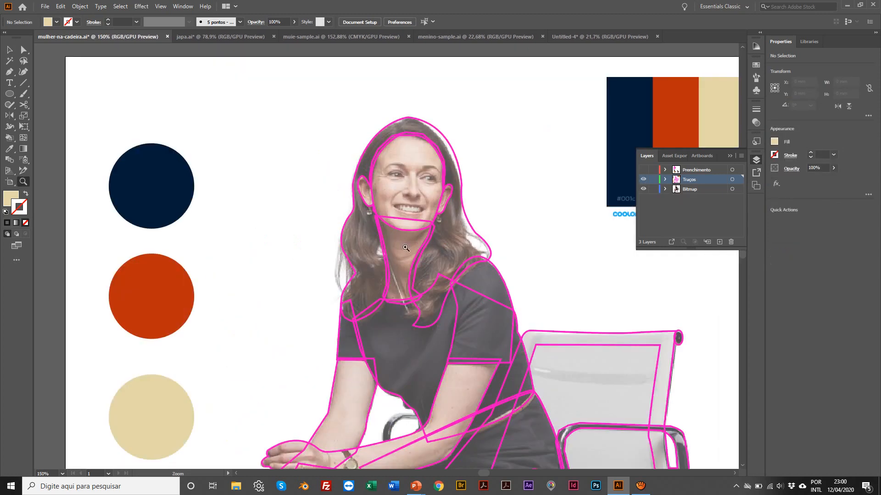
{"action": "left_click", "coordinate": [643, 180]}
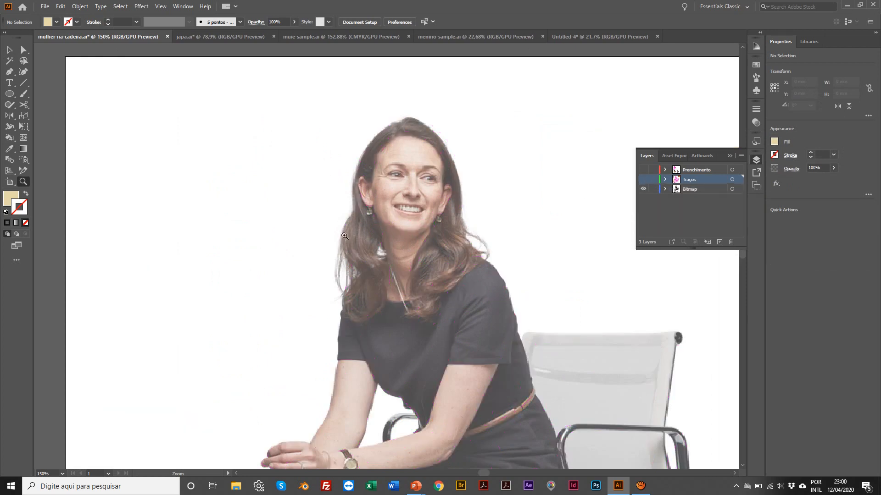
{"action": "scroll", "coordinate": [349, 234], "scroll_direction": "right", "scroll_amount": 3}
{"action": "key", "text": "v"}
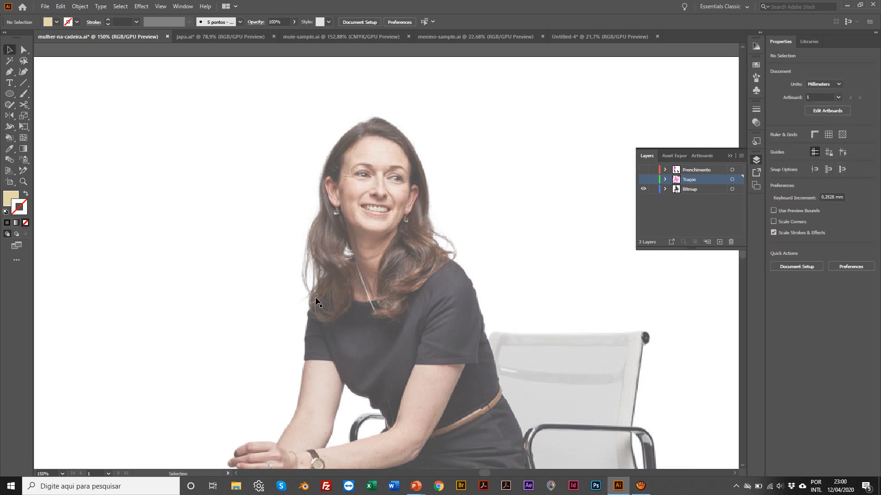
{"action": "left_click", "coordinate": [643, 179]}
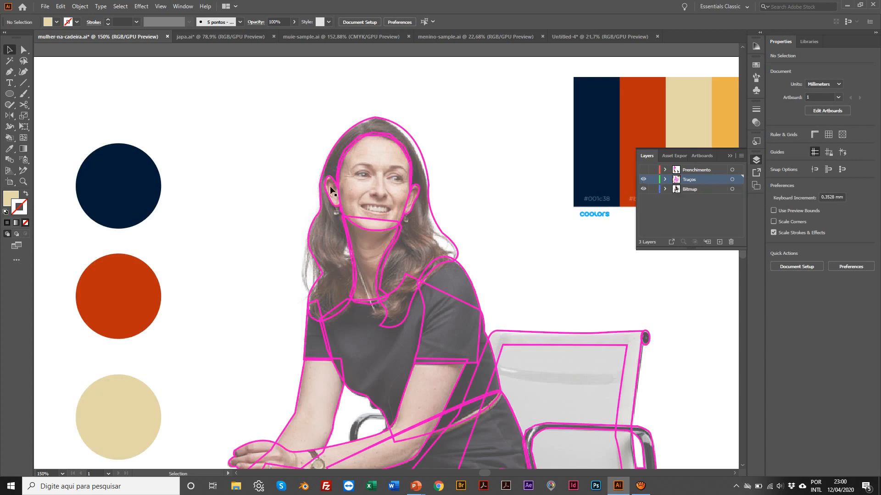
Try moving the traced outline group away from the woman's head, and undo the move.
{"action": "key", "text": "z"}
{"action": "left_click", "coordinate": [397, 192]}
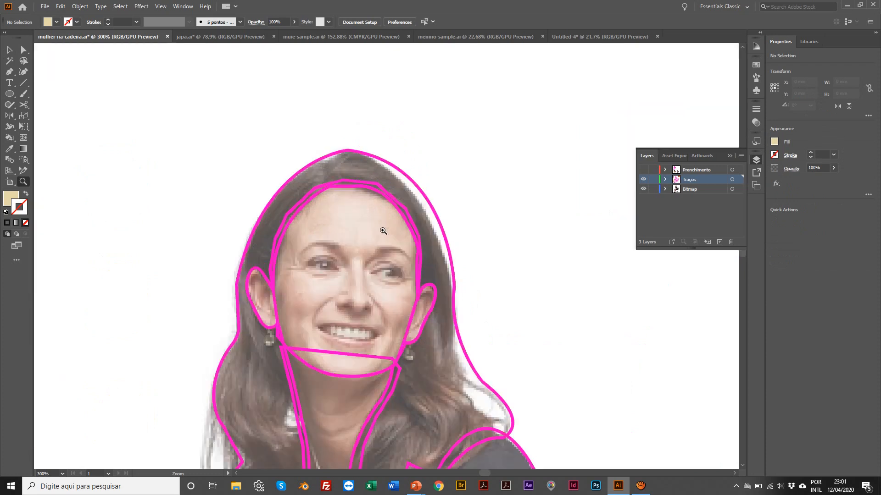
{"action": "left_click", "coordinate": [311, 248]}
{"action": "key", "text": "v"}
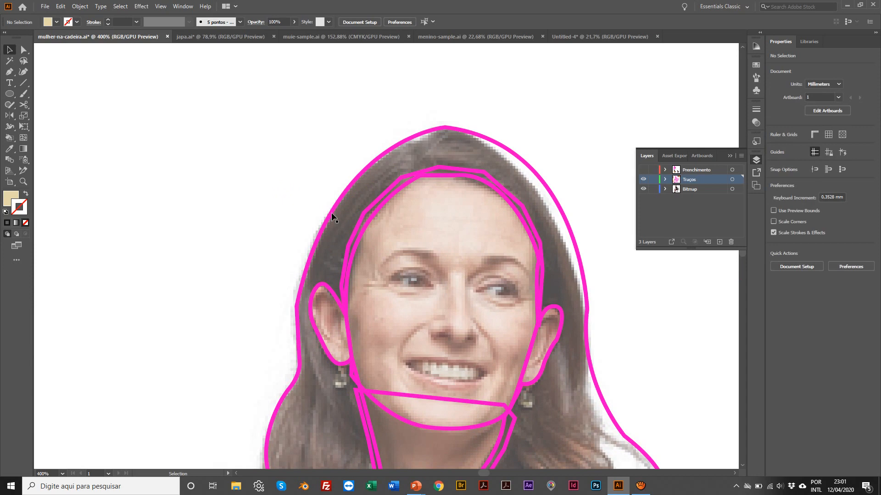
{"action": "left_click_drag", "start_coordinate": [331, 213], "coordinate": [308, 198]}
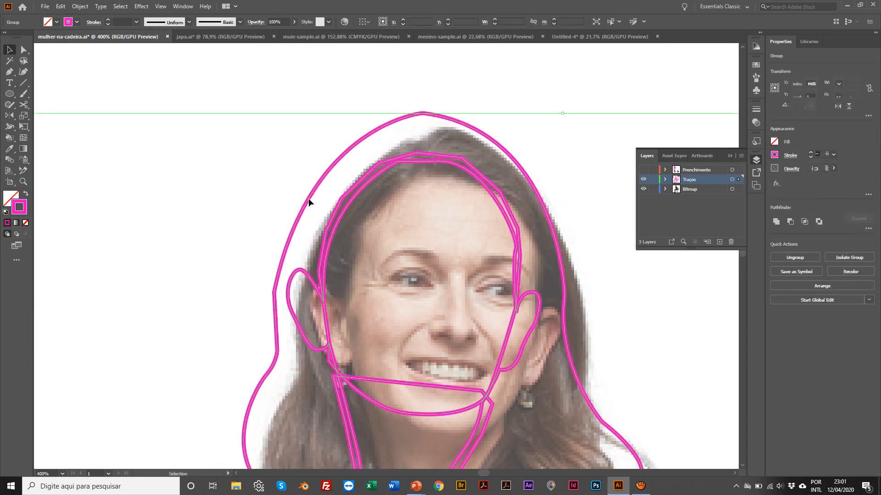
{"action": "key", "text": "ctrl+z"}
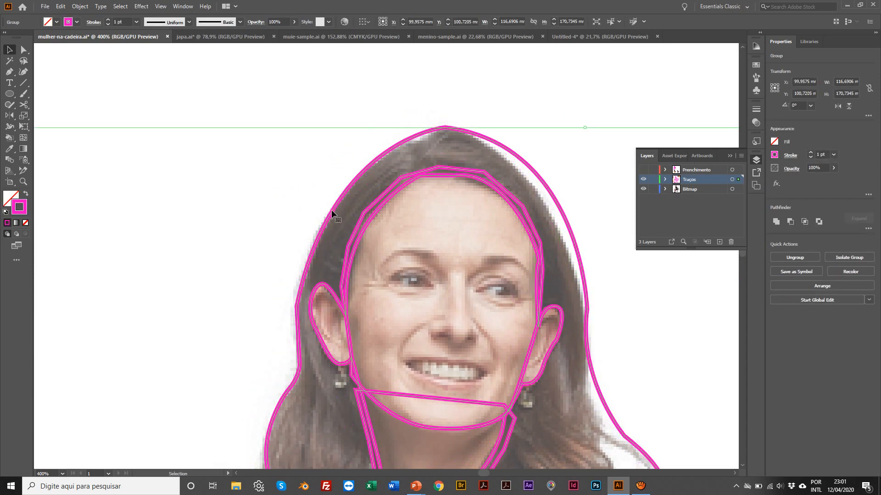
Select the woman's photo on the Bitmap layer and display the whole artboard.
{"action": "right_click", "coordinate": [332, 211]}
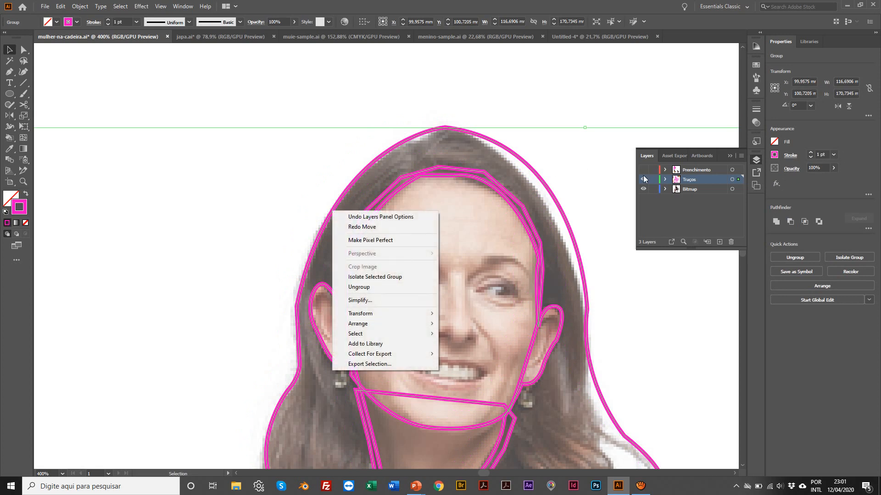
{"action": "left_click", "coordinate": [538, 179]}
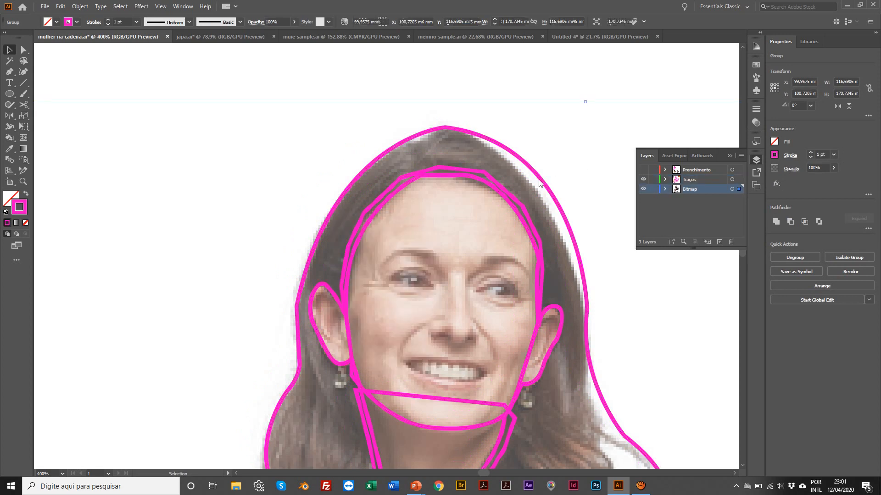
{"action": "key", "text": "ctrl+0"}
{"action": "scroll", "coordinate": [591, 170], "scroll_direction": "right", "scroll_amount": 1}
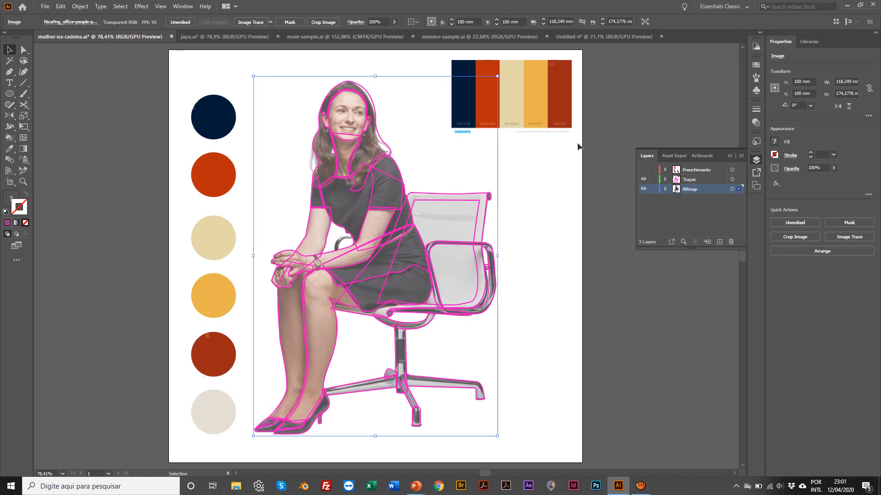
Deselect the photo and examine the traced outlines, colour circles and palette image across the artboard.
{"action": "left_click", "coordinate": [578, 146]}
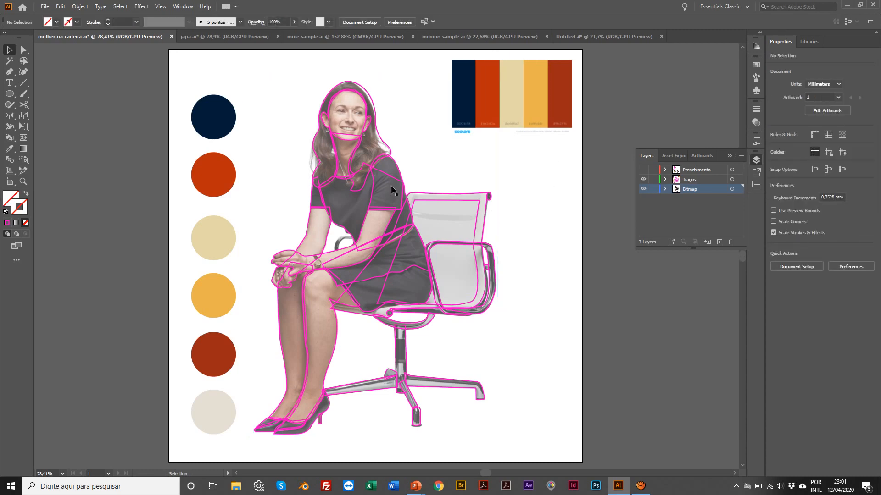
{"action": "key", "text": "z"}
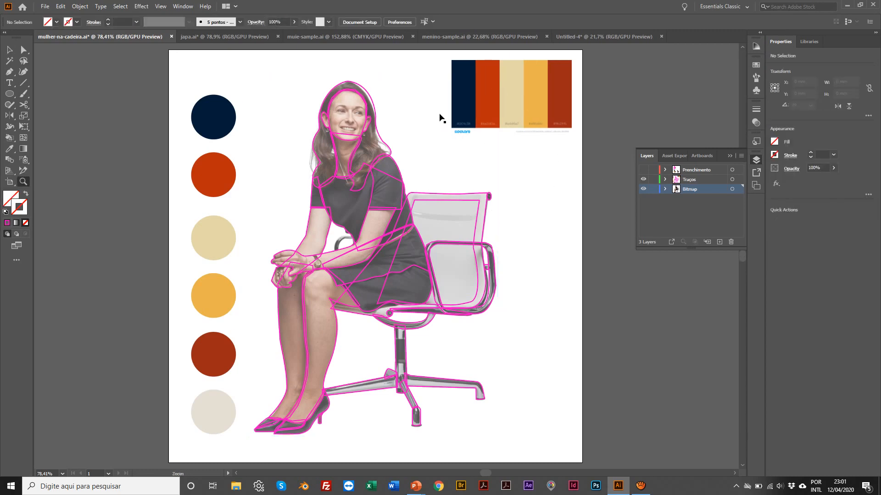
{"action": "left_click_drag", "start_coordinate": [439, 114], "coordinate": [456, 128]}
{"action": "scroll", "coordinate": [457, 128], "scroll_direction": "right", "scroll_amount": 9}
{"action": "scroll", "coordinate": [457, 128], "scroll_direction": "down", "scroll_amount": 2}
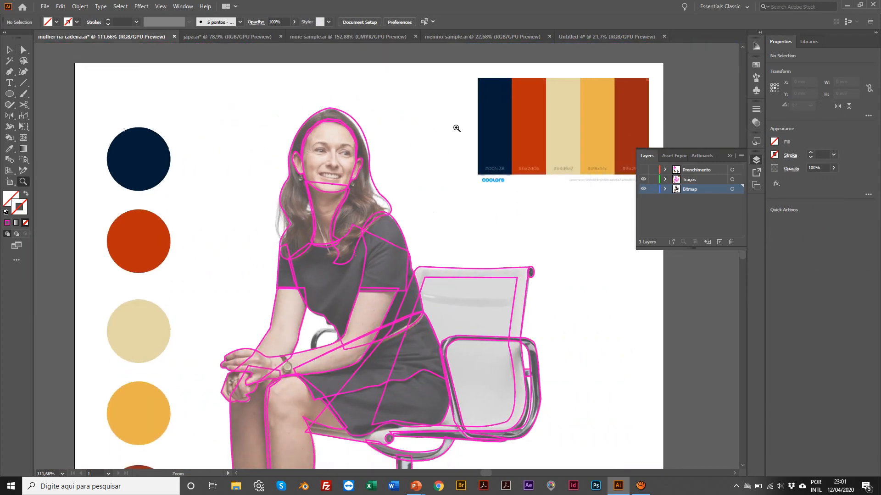
{"action": "left_click_drag", "start_coordinate": [481, 189], "coordinate": [448, 171]}
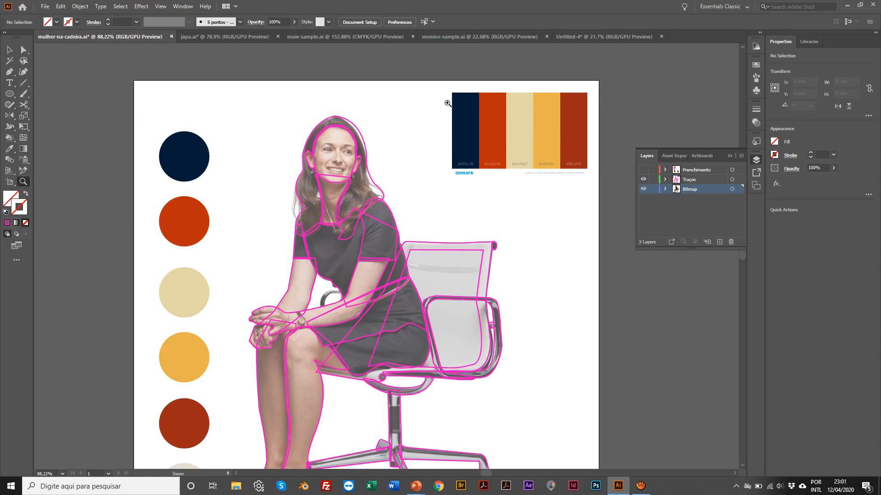
{"action": "scroll", "coordinate": [424, 195], "scroll_direction": "down", "scroll_amount": 4}
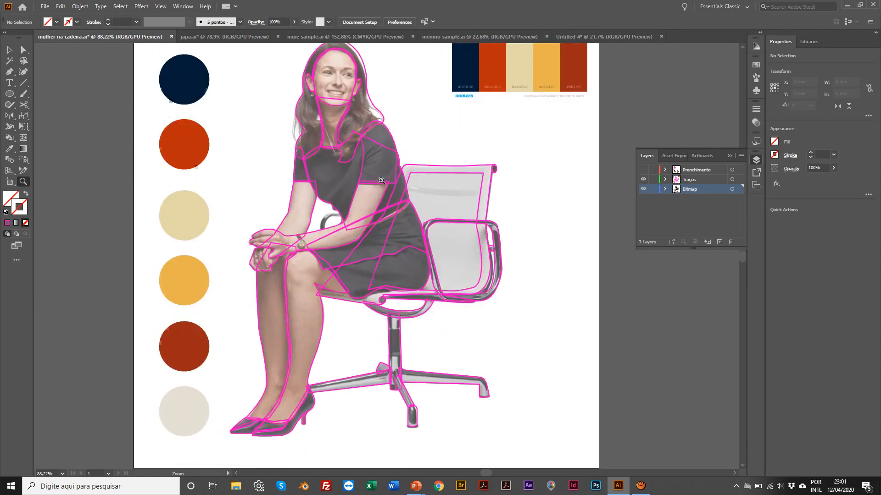
{"action": "scroll", "coordinate": [176, 395], "scroll_direction": "left", "scroll_amount": 1}
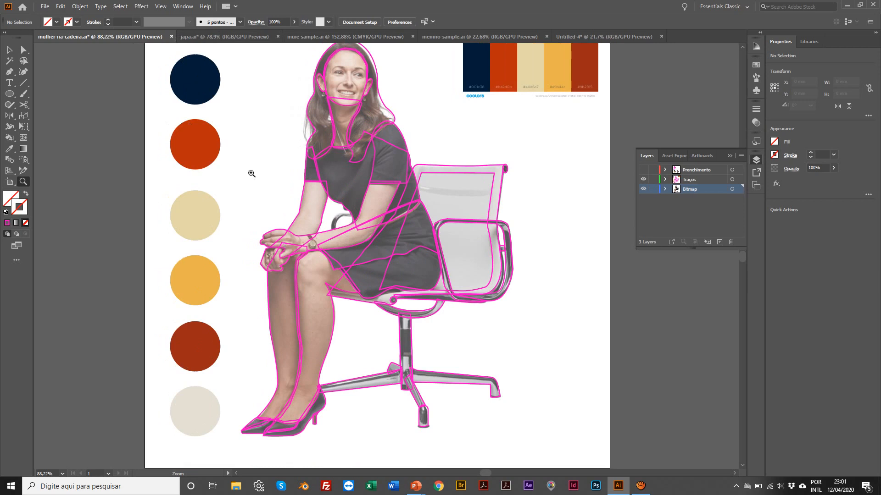
{"action": "scroll", "coordinate": [251, 173], "scroll_direction": "up", "scroll_amount": 2}
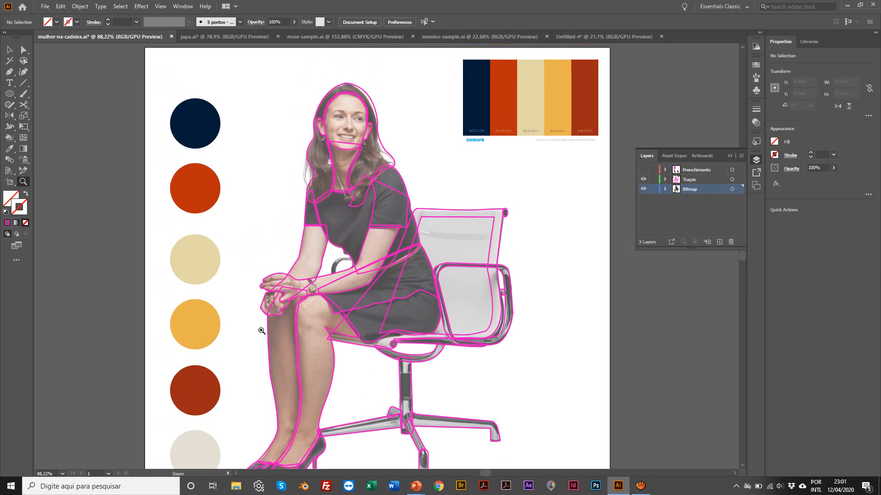
Show the Preenchimento layer and hide Traços to compare the coloured fills with the original photo beside the artboard.
{"action": "left_click", "coordinate": [642, 171]}
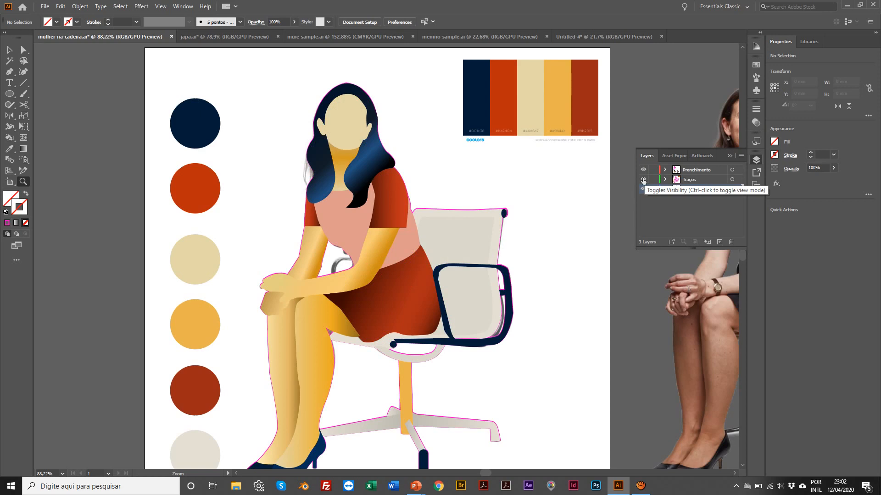
{"action": "left_click", "coordinate": [643, 179]}
{"action": "scroll", "coordinate": [501, 205], "scroll_direction": "right", "scroll_amount": 3}
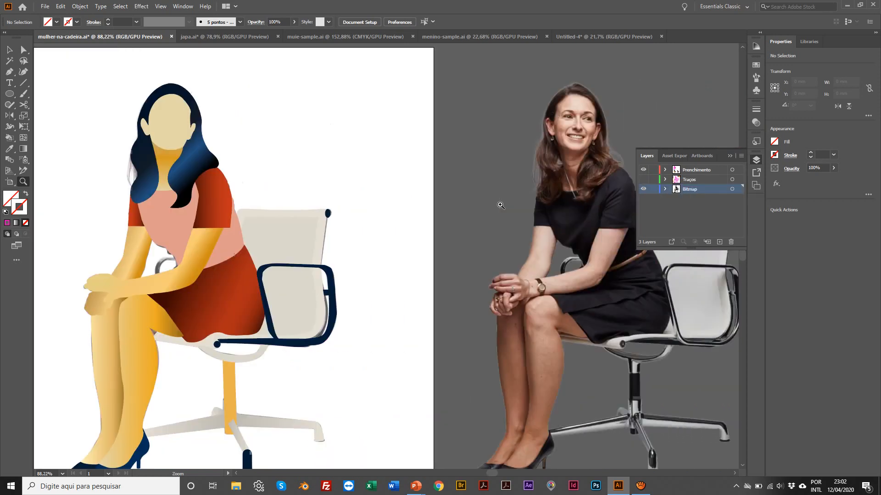
{"action": "scroll", "coordinate": [462, 255], "scroll_direction": "down", "scroll_amount": 1}
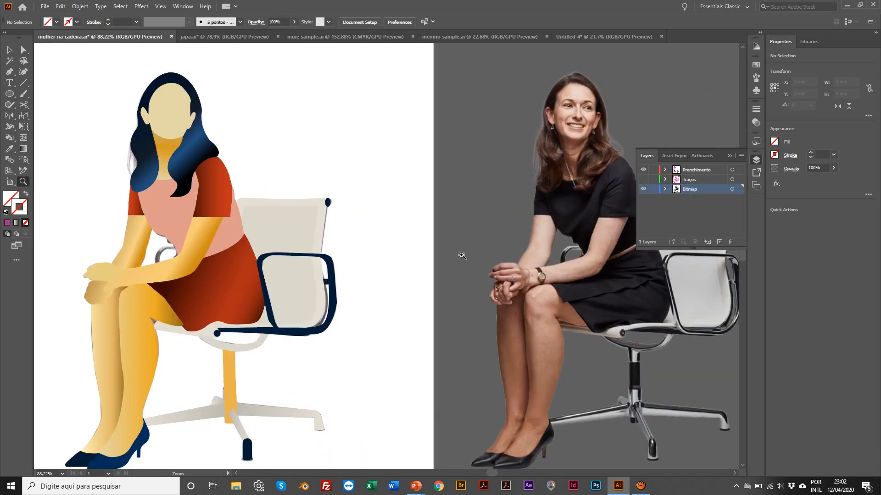
{"action": "scroll", "coordinate": [462, 255], "scroll_direction": "left", "scroll_amount": 1}
{"action": "scroll", "coordinate": [462, 255], "scroll_direction": "down", "scroll_amount": 2}
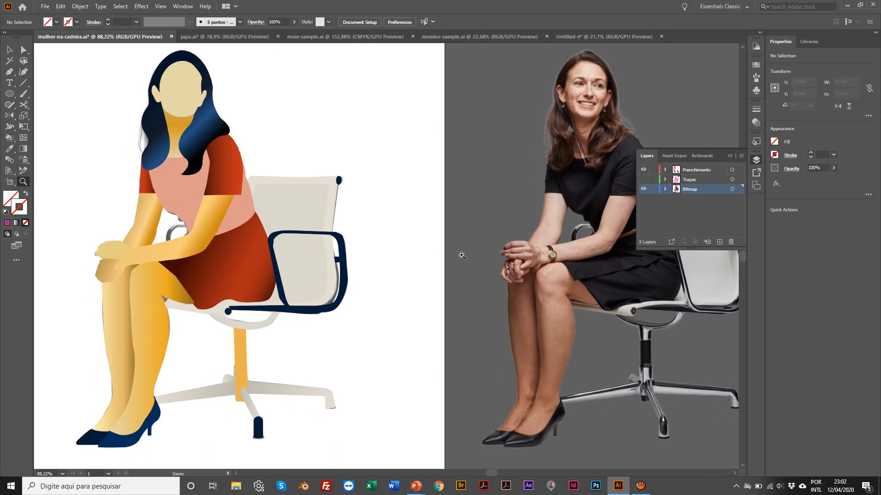
Hide the Bitmap layer so the faded photo no longer sits beneath the coloured illustration.
{"action": "left_click", "coordinate": [730, 156]}
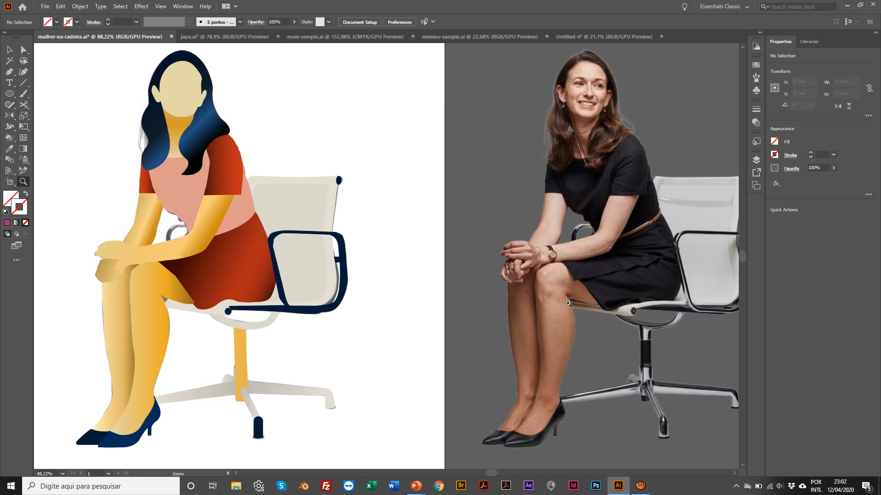
{"action": "left_click", "coordinate": [756, 159]}
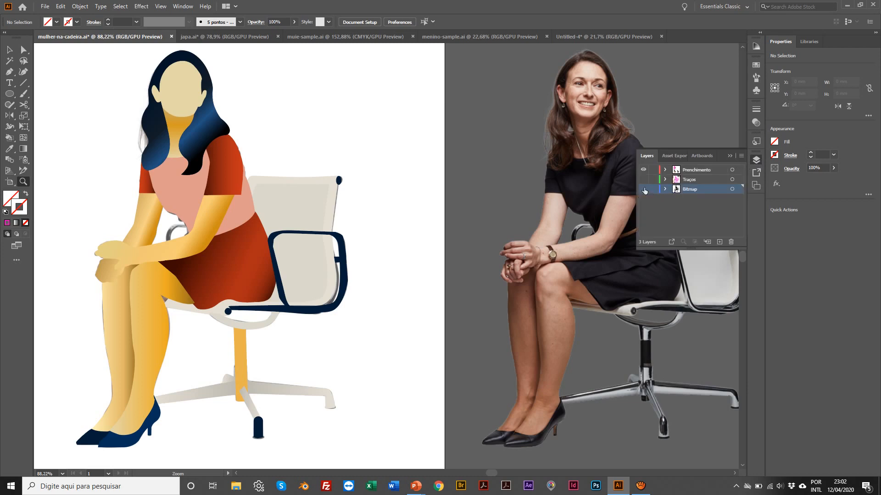
{"action": "left_click", "coordinate": [328, 250]}
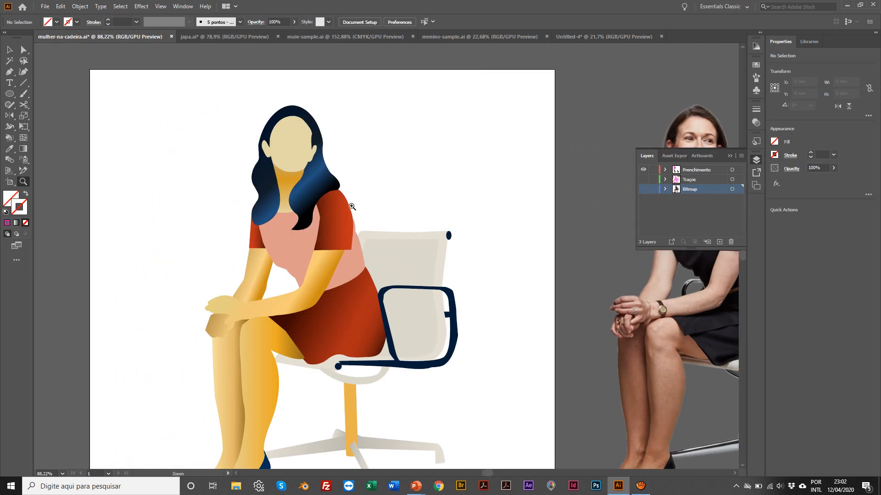
Swap the visibility of Preenchimento and Traços and back to compare the head's outlines with its fills up close.
{"action": "left_click", "coordinate": [644, 180]}
{"action": "left_click", "coordinate": [643, 170]}
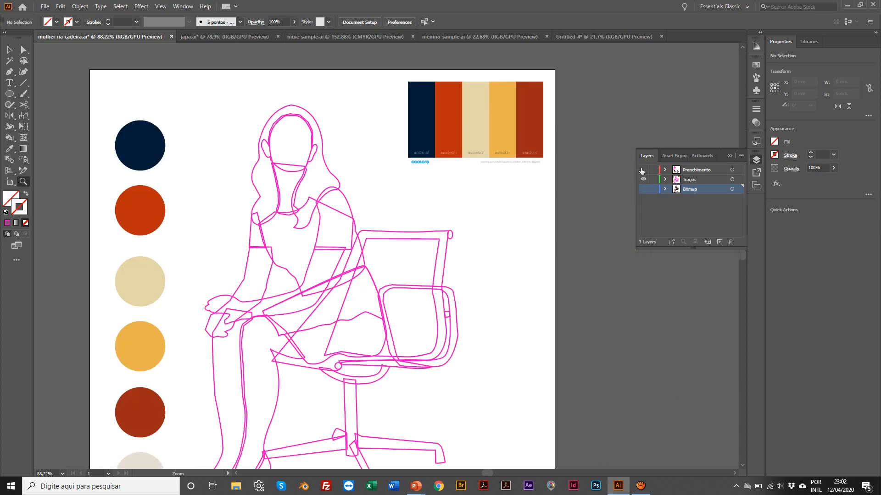
{"action": "key", "text": "c"}
{"action": "key", "text": "z"}
{"action": "left_click", "coordinate": [285, 183]}
{"action": "left_click", "coordinate": [344, 230]}
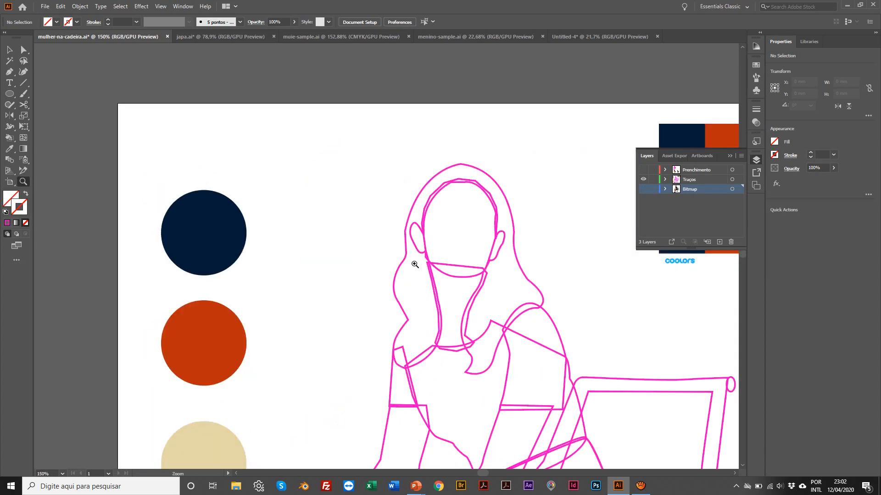
{"action": "key", "text": "v"}
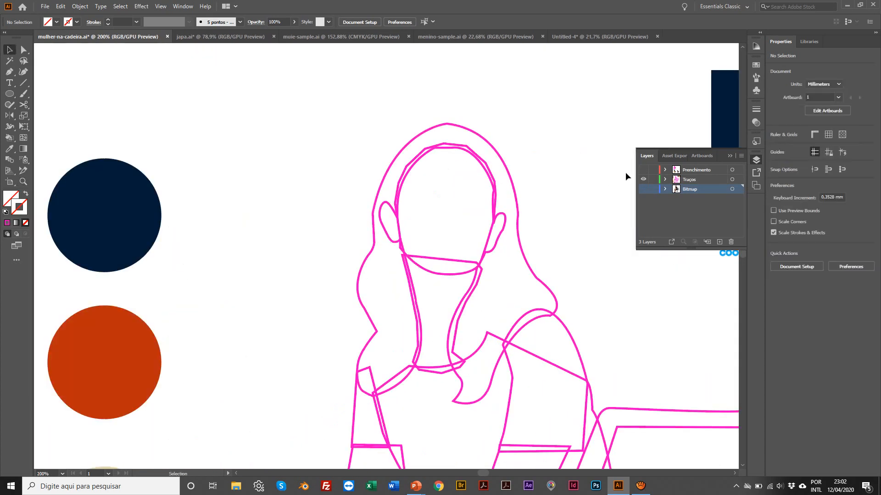
{"action": "left_click", "coordinate": [643, 170]}
{"action": "left_click", "coordinate": [643, 179]}
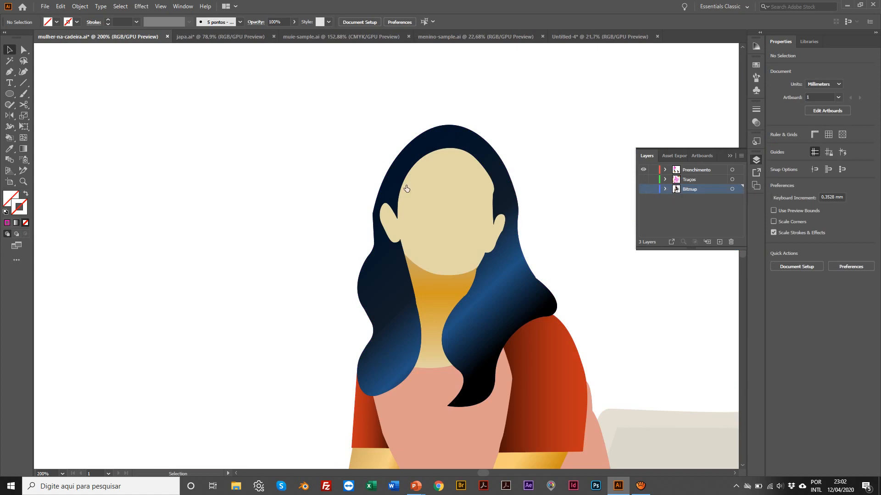
Delete the gradient hair shape, try moving the navy hair off the face, and undo that move.
{"action": "left_click_drag", "start_coordinate": [399, 184], "coordinate": [356, 157]}
{"action": "key", "text": "Delete"}
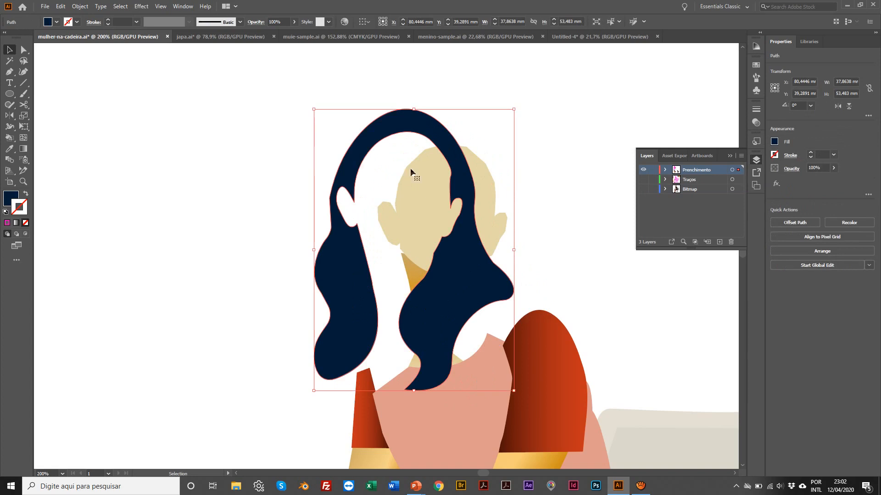
{"action": "key", "text": "z"}
{"action": "left_click", "coordinate": [414, 171]}
{"action": "left_click", "coordinate": [408, 255]}
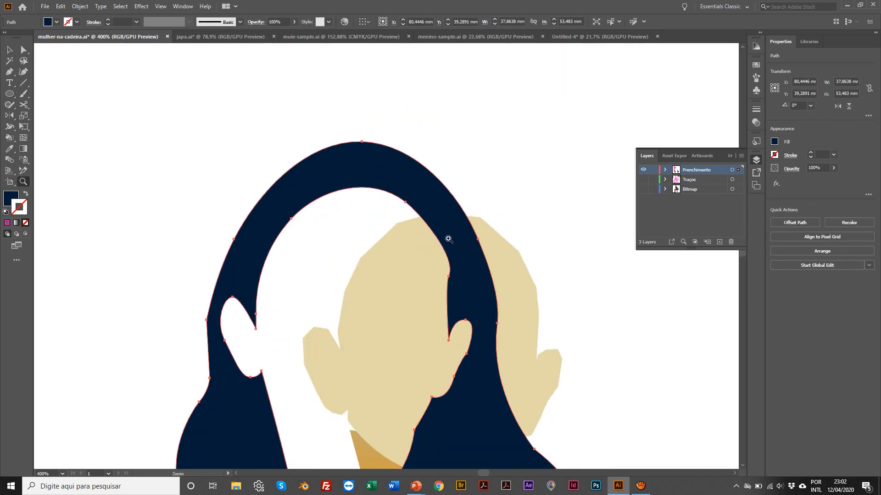
{"action": "scroll", "coordinate": [397, 194], "scroll_direction": "right", "scroll_amount": 1}
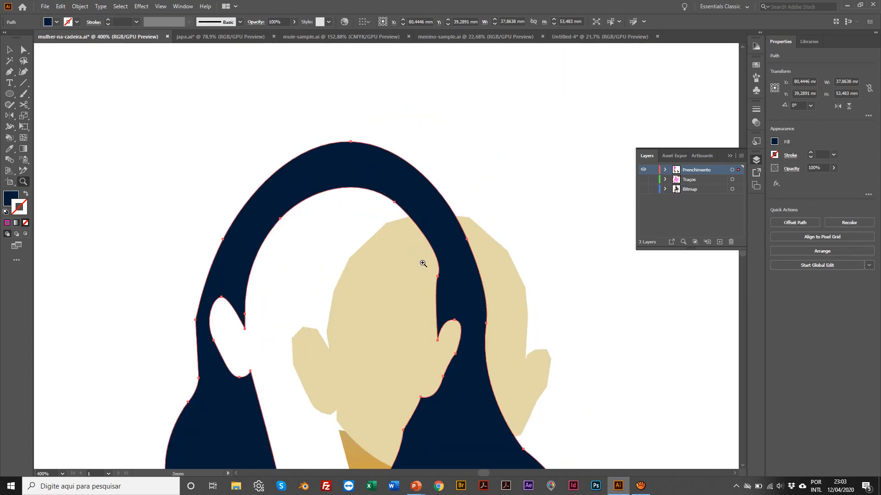
{"action": "scroll", "coordinate": [423, 263], "scroll_direction": "left", "scroll_amount": 1}
{"action": "scroll", "coordinate": [426, 259], "scroll_direction": "right", "scroll_amount": 7}
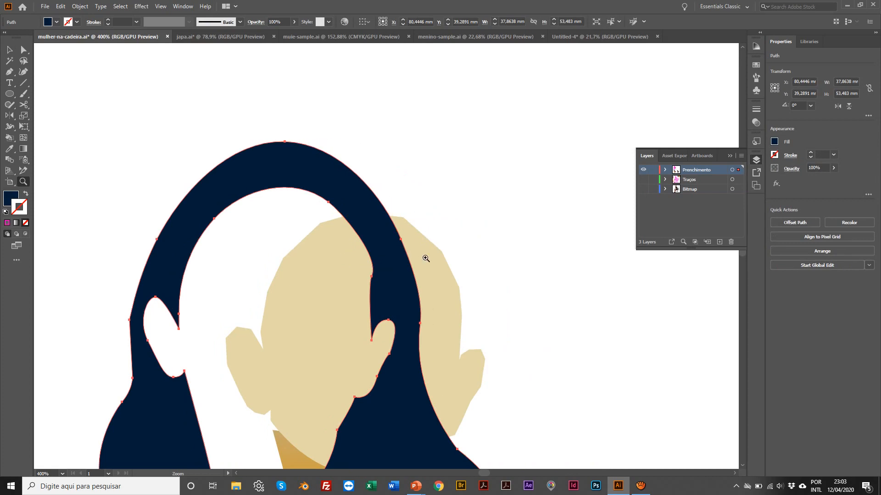
{"action": "key", "text": "ctrl+z"}
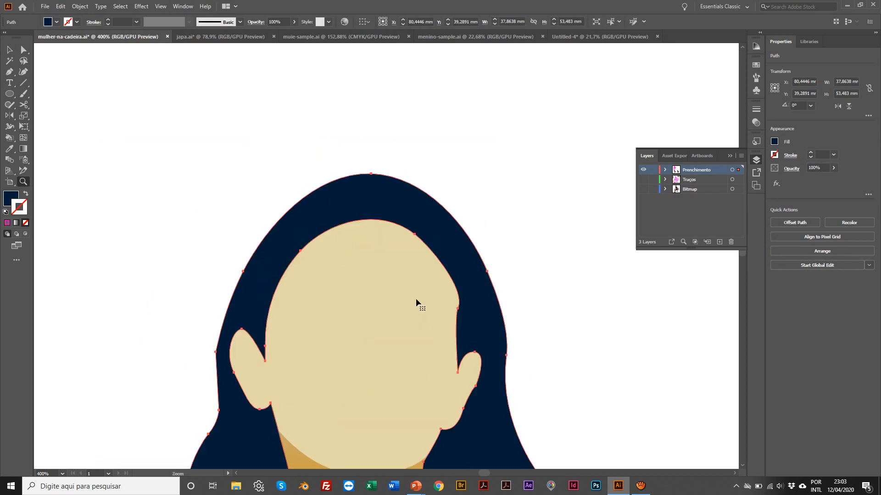
{"action": "key", "text": "v"}
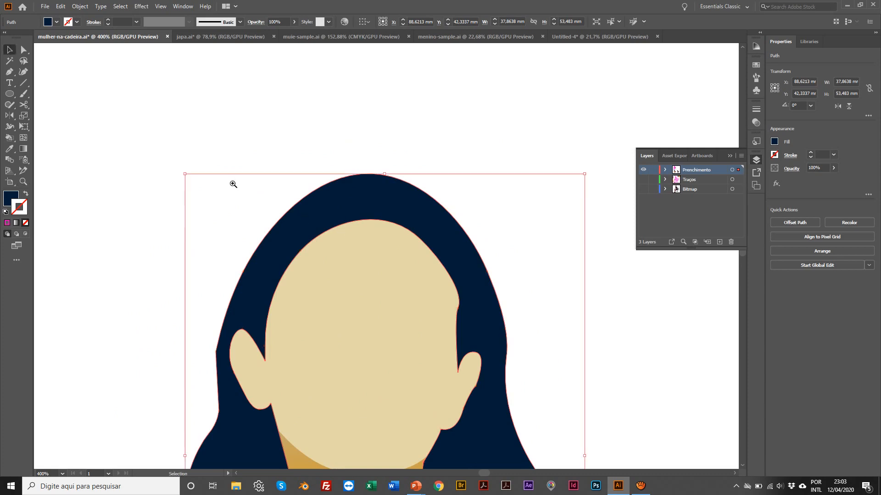
{"action": "left_click", "coordinate": [232, 185]}
Try shifting the navy hair off the head to expose the face shape underneath, and undo the moves.
{"action": "scroll", "coordinate": [270, 331], "scroll_direction": "right", "scroll_amount": 2}
{"action": "scroll", "coordinate": [320, 245], "scroll_direction": "right", "scroll_amount": 1}
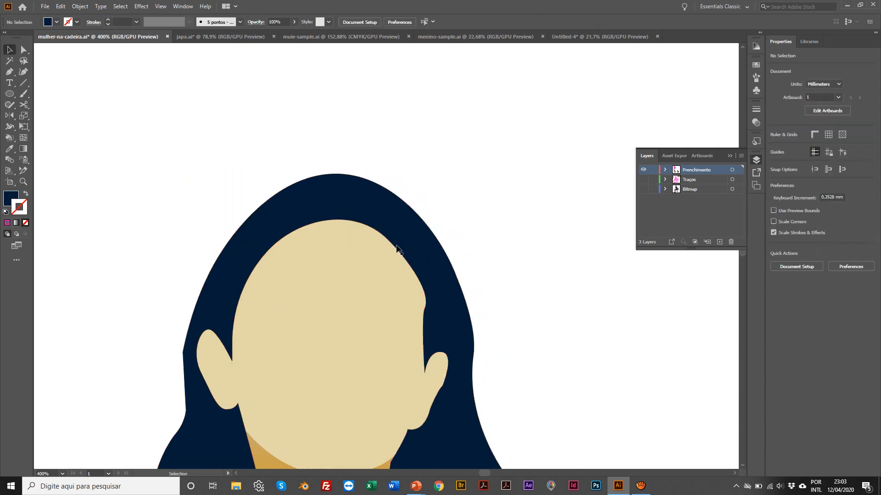
{"action": "scroll", "coordinate": [406, 259], "scroll_direction": "left", "scroll_amount": 2}
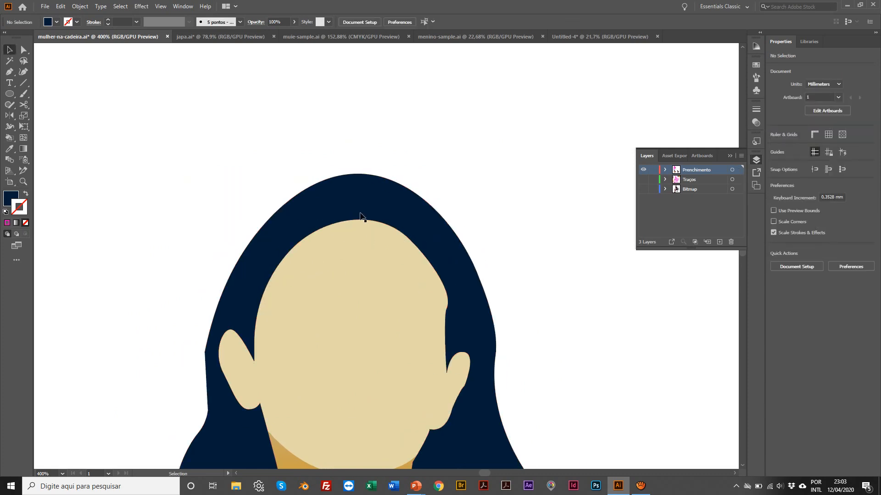
{"action": "left_click_drag", "start_coordinate": [309, 228], "coordinate": [294, 211]}
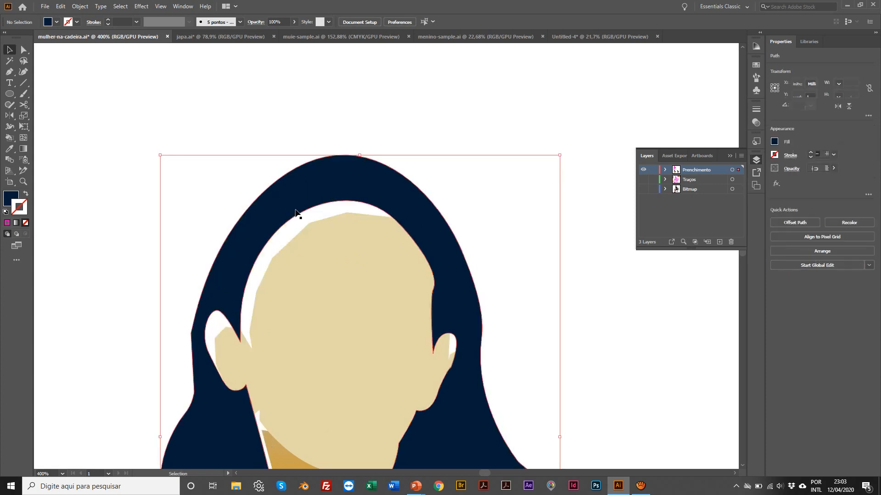
{"action": "left_click_drag", "start_coordinate": [367, 197], "coordinate": [372, 186]}
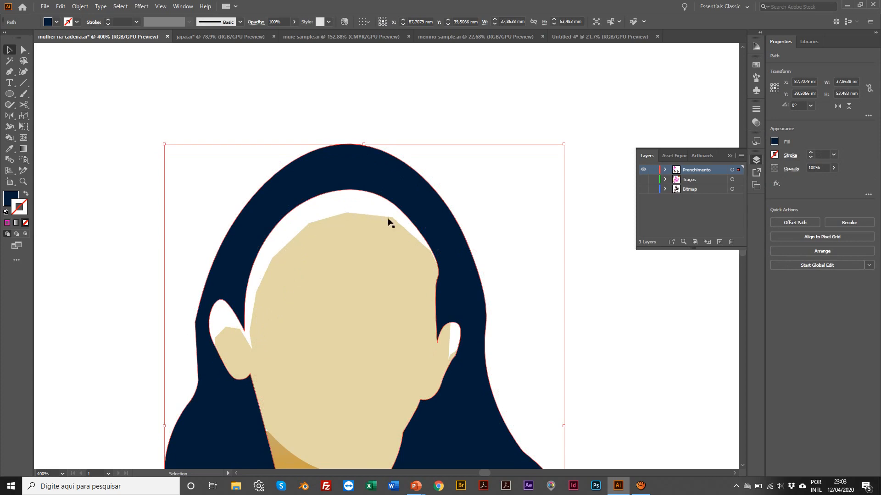
{"action": "scroll", "coordinate": [404, 231], "scroll_direction": "right", "scroll_amount": 1}
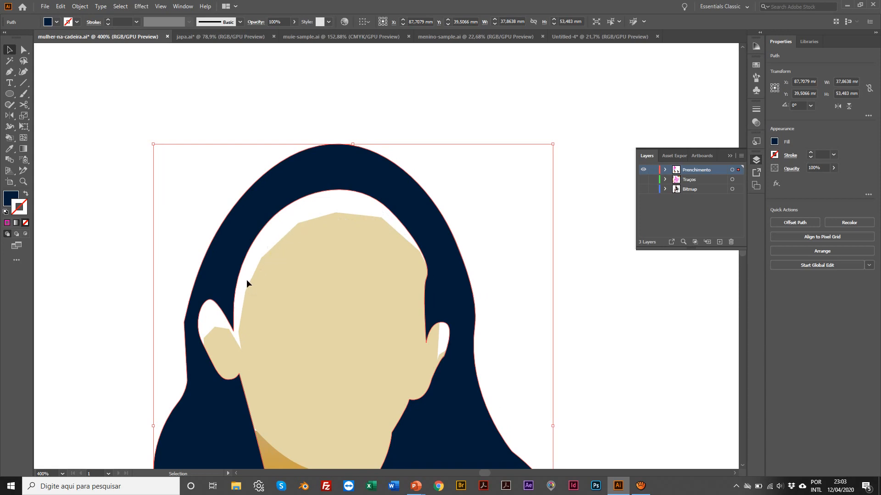
{"action": "key", "text": "ctrl+z"}
{"action": "key", "text": "ctrl+z"}
{"action": "key", "text": "ctrl+z"}
{"action": "key", "text": "ctrl+z"}
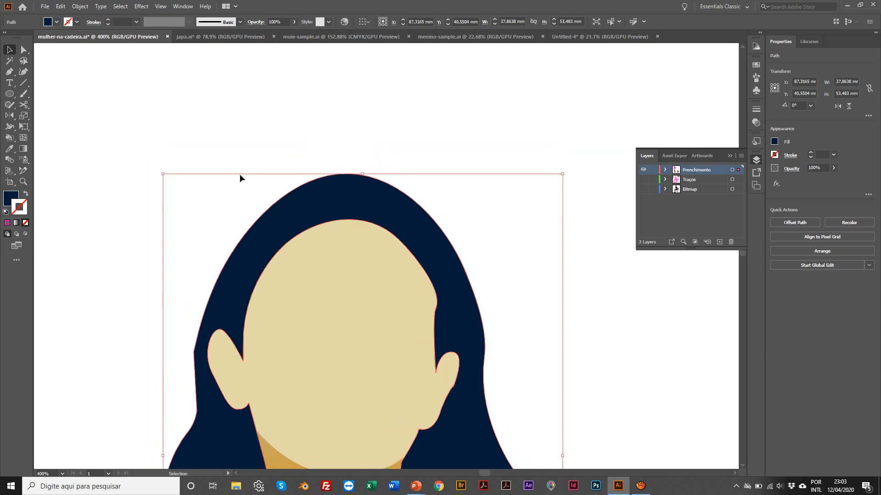
Pull the navy hair and the face oval away from the head to opposite sides of the artboard's upper area.
{"action": "key", "text": "ctrl+0"}
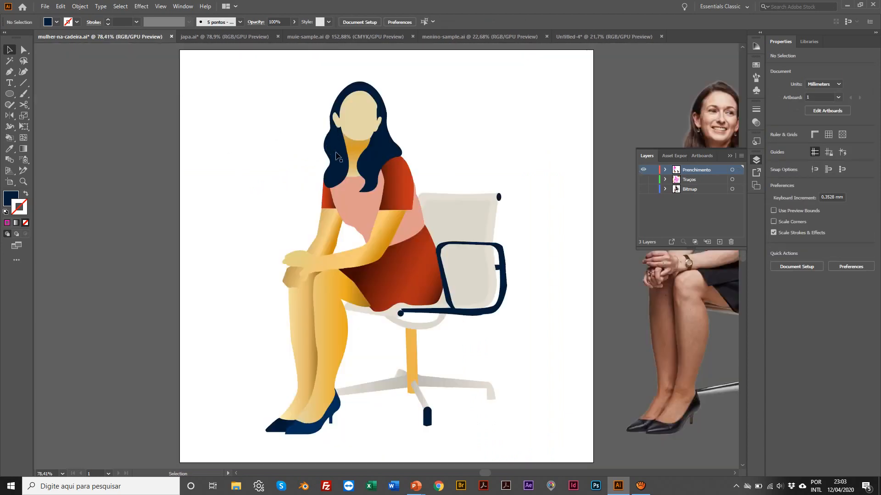
{"action": "left_click_drag", "start_coordinate": [338, 157], "coordinate": [258, 132]}
{"action": "scroll", "coordinate": [259, 131], "scroll_direction": "up", "scroll_amount": 1}
{"action": "scroll", "coordinate": [354, 133], "scroll_direction": "right", "scroll_amount": 1}
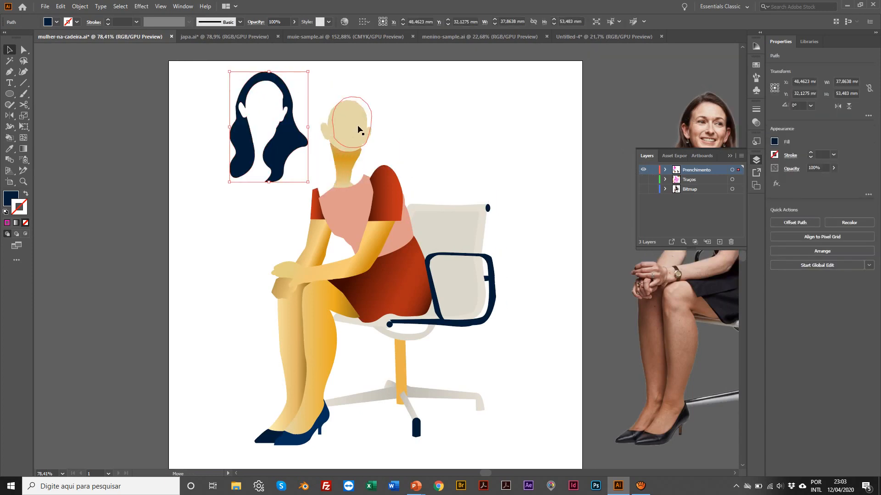
{"action": "left_click_drag", "start_coordinate": [359, 132], "coordinate": [420, 103]}
{"action": "scroll", "coordinate": [430, 123], "scroll_direction": "up", "scroll_amount": 1}
{"action": "scroll", "coordinate": [430, 123], "scroll_direction": "up", "scroll_amount": 1}
{"action": "scroll", "coordinate": [430, 123], "scroll_direction": "left", "scroll_amount": 1}
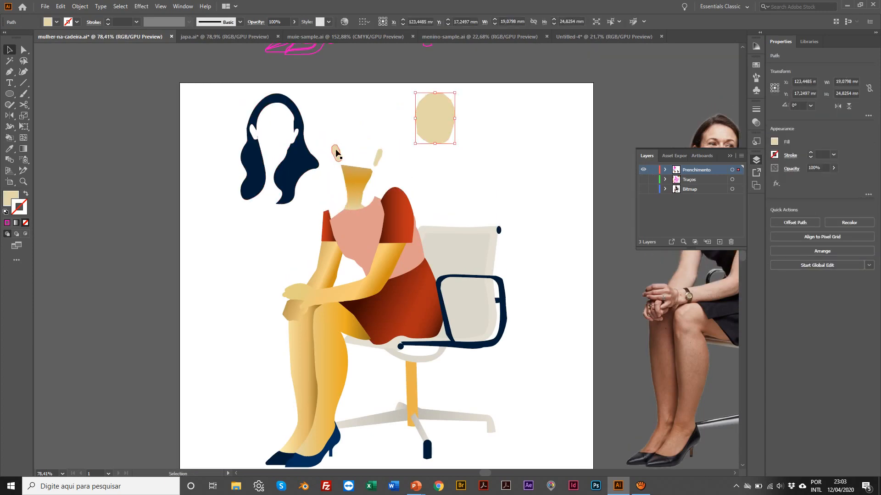
Try moving the gradient neck shape aside, and pick out the ear, torso and both red sleeves as separate shapes.
{"action": "left_click", "coordinate": [377, 155]}
{"action": "left_click_drag", "start_coordinate": [358, 190], "coordinate": [341, 184]}
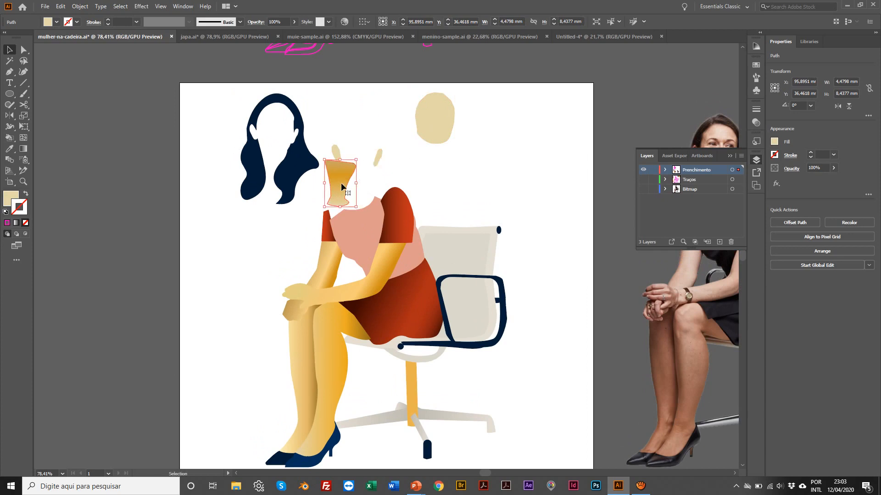
{"action": "scroll", "coordinate": [370, 250], "scroll_direction": "left", "scroll_amount": 1}
{"action": "left_click", "coordinate": [375, 230]}
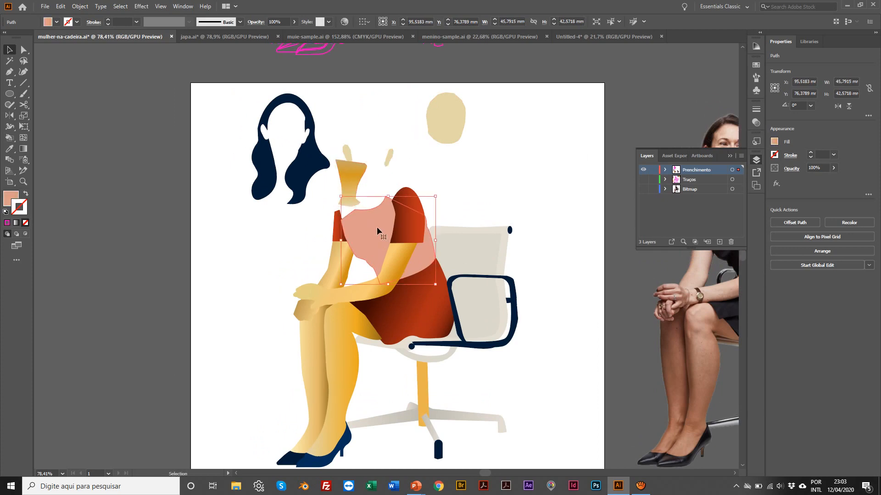
{"action": "left_click", "coordinate": [409, 224]}
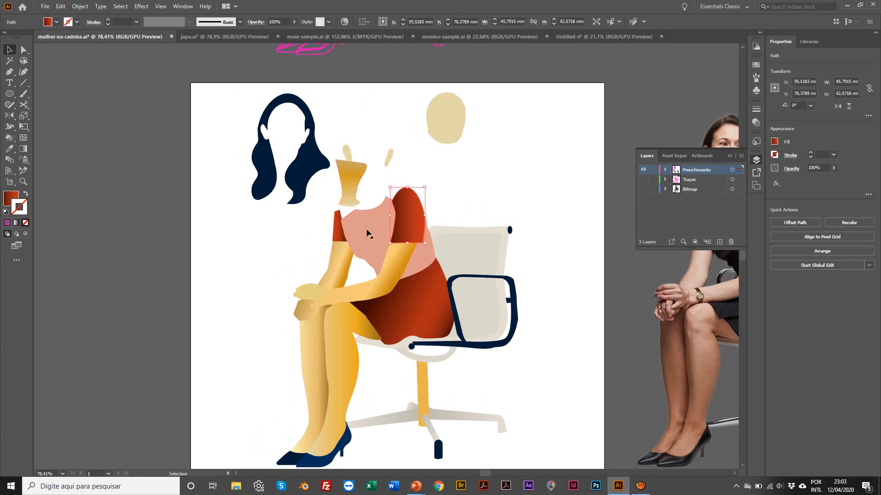
{"action": "left_click", "coordinate": [334, 229]}
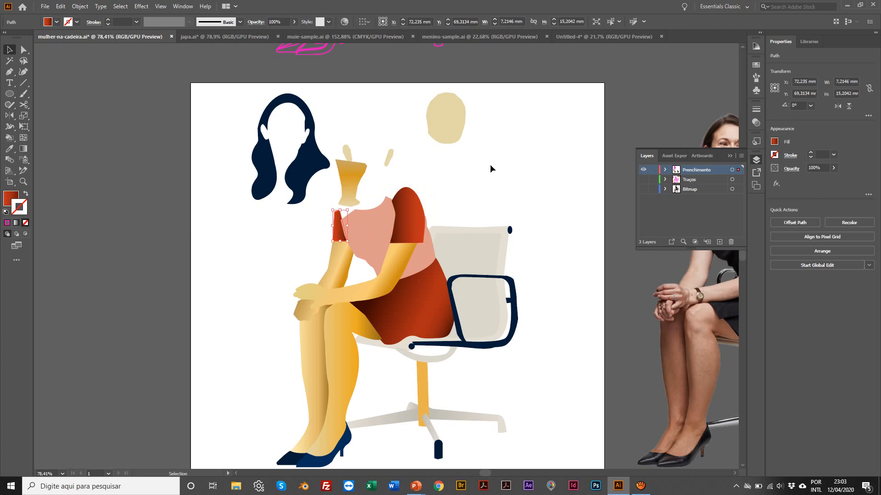
Undo the moves of the neck, the face oval and the navy hair to reassemble the head.
{"action": "key", "text": "ctrl+z"}
{"action": "key", "text": "ctrl+z"}
{"action": "key", "text": "ctrl+z"}
{"action": "key", "text": "ctrl+z"}
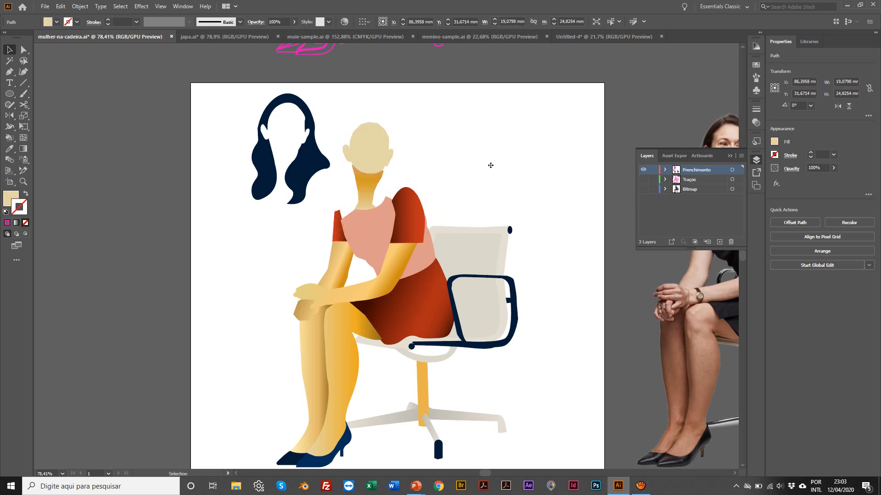
{"action": "left_click", "coordinate": [247, 181]}
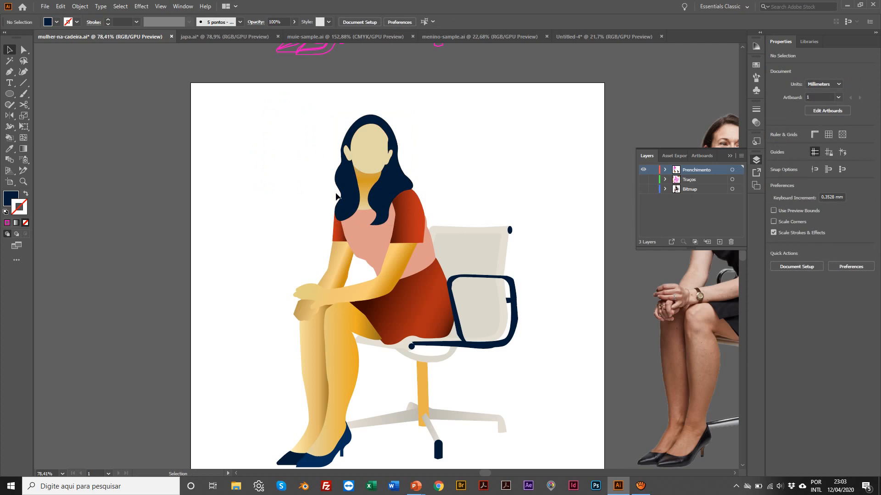
Try moving the red gradient skirt off the seated figure to expose the shapes underneath, and undo the move.
{"action": "scroll", "coordinate": [336, 196], "scroll_direction": "right", "scroll_amount": 5}
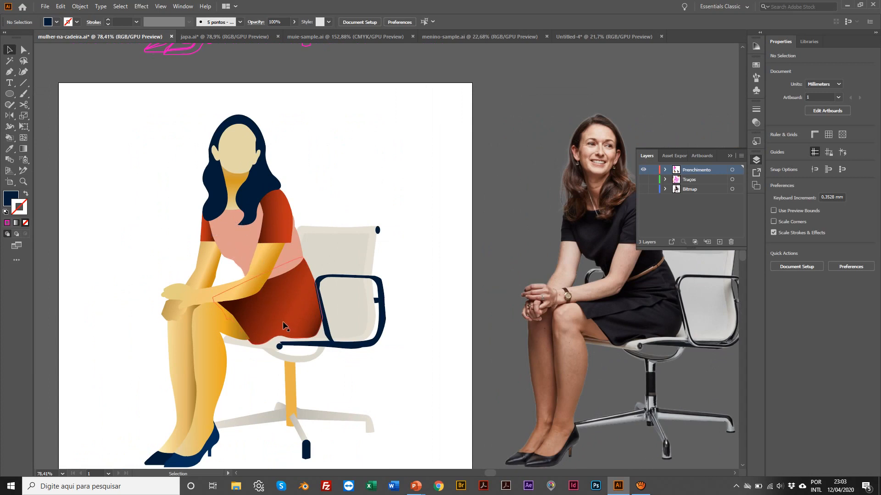
{"action": "left_click_drag", "start_coordinate": [370, 239], "coordinate": [376, 230]}
{"action": "scroll", "coordinate": [376, 230], "scroll_direction": "left", "scroll_amount": 3}
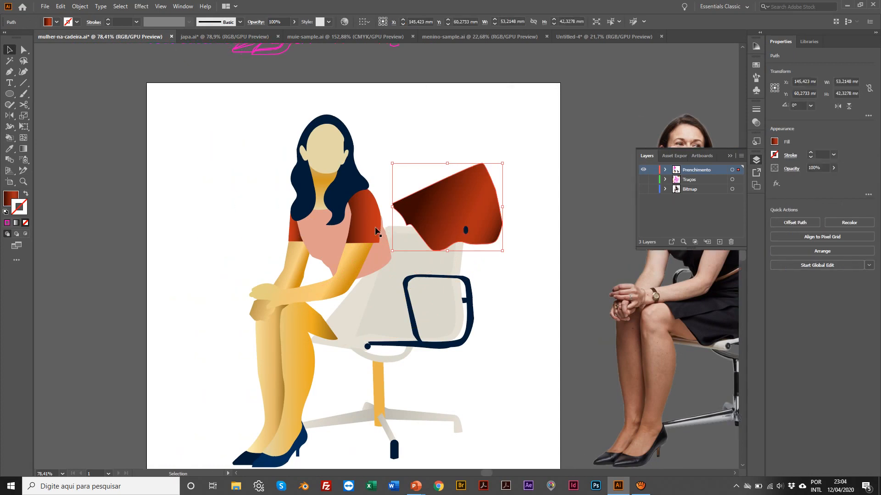
{"action": "key", "text": "ctrl+z"}
Try moving the far arm and the near arm off the body one after the other, and undo both moves.
{"action": "left_click", "coordinate": [200, 223]}
{"action": "left_click_drag", "start_coordinate": [292, 275], "coordinate": [238, 247]}
{"action": "key", "text": "ctrl+z"}
{"action": "scroll", "coordinate": [316, 276], "scroll_direction": "up", "scroll_amount": 1}
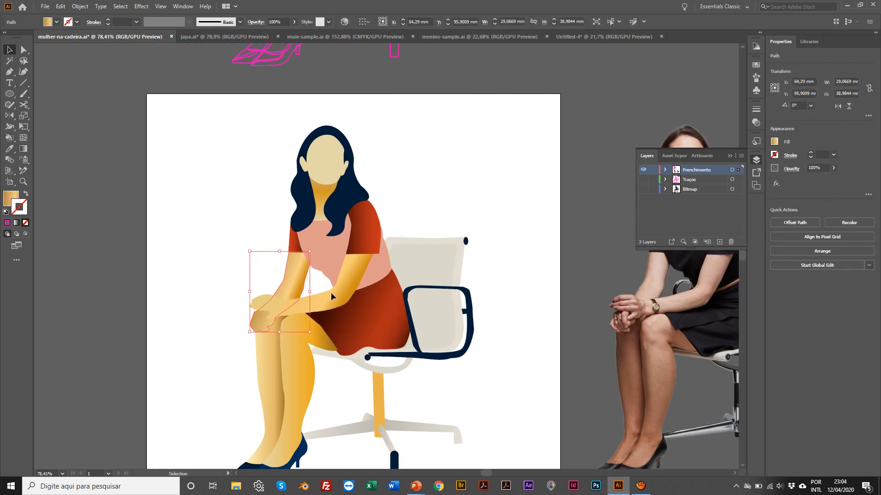
{"action": "left_click_drag", "start_coordinate": [331, 295], "coordinate": [202, 208]}
{"action": "scroll", "coordinate": [250, 236], "scroll_direction": "right", "scroll_amount": 1}
{"action": "key", "text": "ctrl+z"}
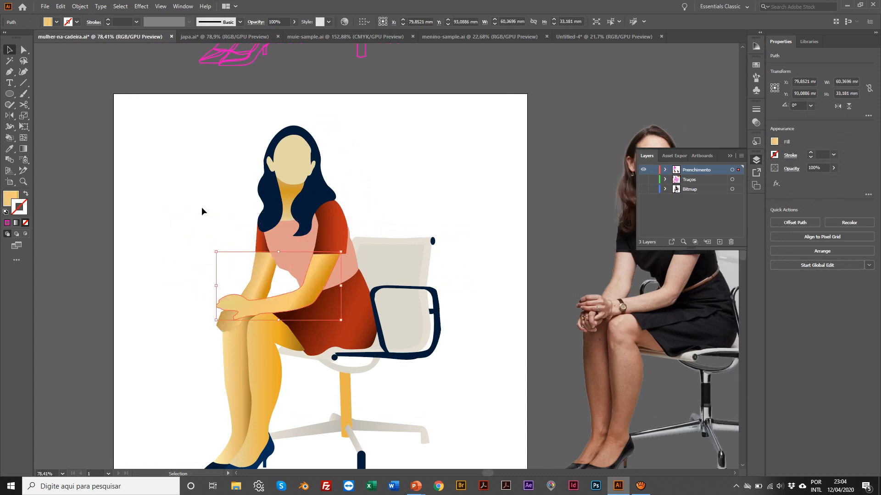
{"action": "left_click", "coordinate": [202, 208]}
Try moving the front leg away from the figure toward the chair base, and undo the move.
{"action": "scroll", "coordinate": [204, 218], "scroll_direction": "down", "scroll_amount": 10}
{"action": "scroll", "coordinate": [215, 257], "scroll_direction": "right", "scroll_amount": 1}
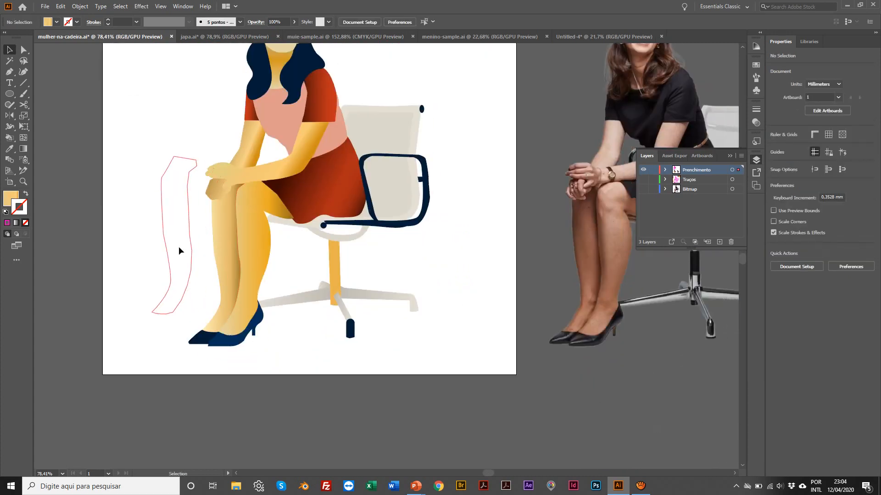
{"action": "mouse_move", "coordinate": [178, 247]}
{"action": "left_mouse_down"}
{"action": "mouse_move", "coordinate": [228, 265]}
{"action": "mouse_move", "coordinate": [266, 252]}
{"action": "mouse_move", "coordinate": [299, 276]}
{"action": "left_mouse_up"}
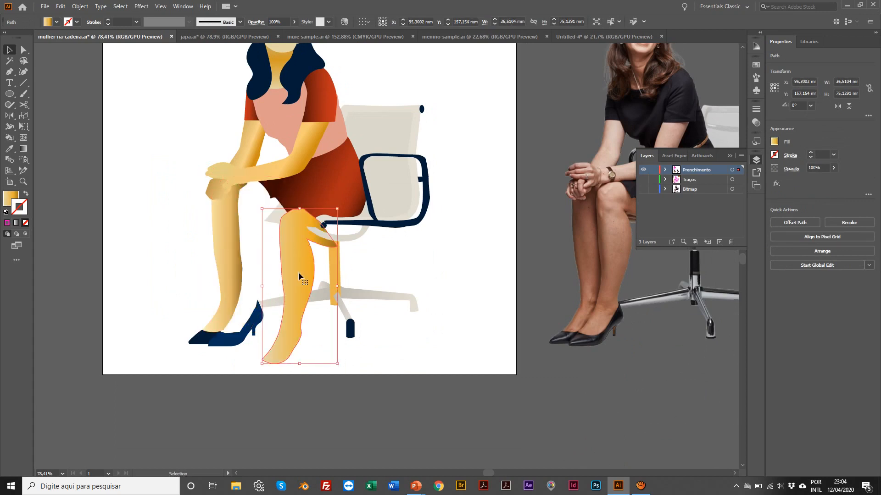
{"action": "key", "text": "ctrl+z"}
Try moving the dark navy toe shape of the far shoe away from the foot, and undo the move.
{"action": "left_click", "coordinate": [169, 313]}
{"action": "left_click_drag", "start_coordinate": [206, 342], "coordinate": [184, 332]}
{"action": "key", "text": "ctrl+z"}
{"action": "scroll", "coordinate": [170, 304], "scroll_direction": "right", "scroll_amount": 1}
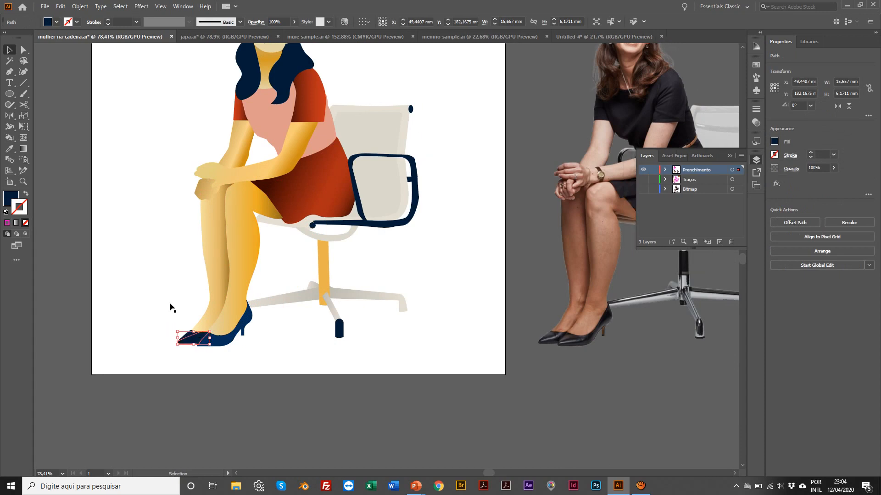
{"action": "left_click", "coordinate": [170, 304]}
Try pulling the upper piece of the far shoe off its base at 300% zoom, and undo the move.
{"action": "key", "text": "z"}
{"action": "left_click", "coordinate": [233, 318]}
{"action": "left_click", "coordinate": [331, 296]}
{"action": "left_click", "coordinate": [394, 230]}
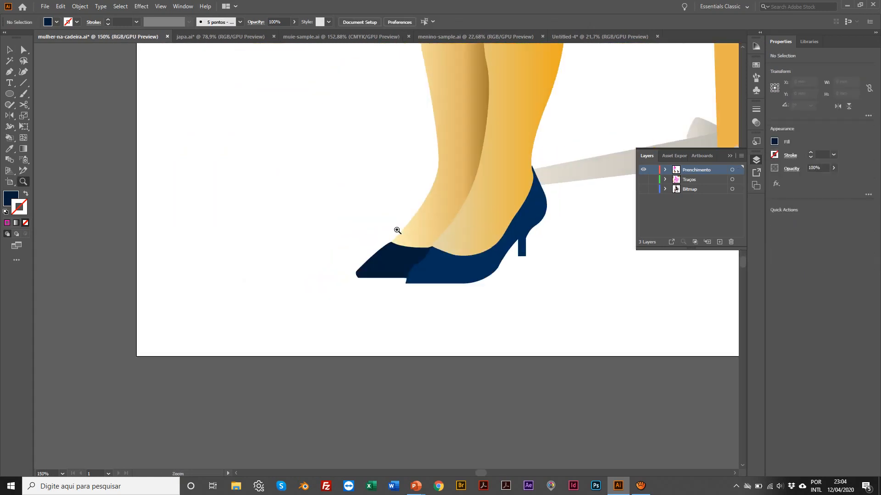
{"action": "left_click", "coordinate": [428, 240]}
{"action": "key", "text": "v"}
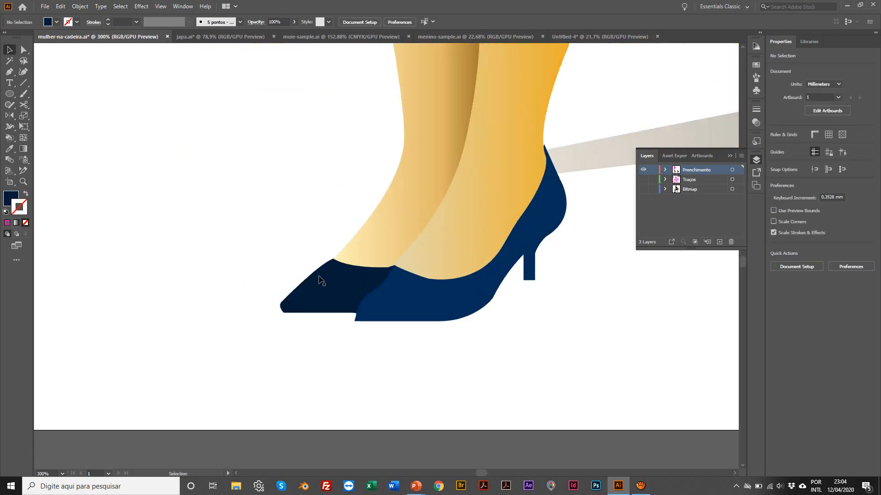
{"action": "scroll", "coordinate": [303, 248], "scroll_direction": "right", "scroll_amount": 1}
{"action": "left_click_drag", "start_coordinate": [314, 284], "coordinate": [257, 244]}
{"action": "key", "text": "ctrl+z"}
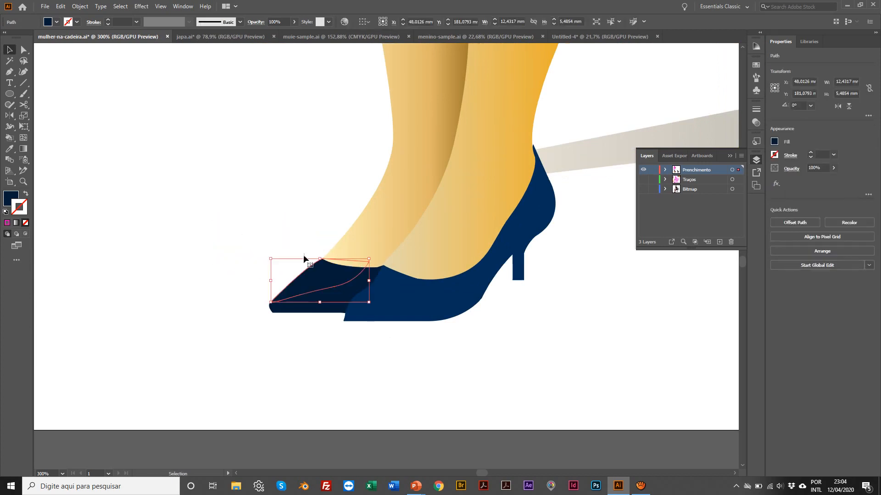
{"action": "left_click", "coordinate": [222, 278]}
{"action": "scroll", "coordinate": [322, 316], "scroll_direction": "left", "scroll_amount": 2}
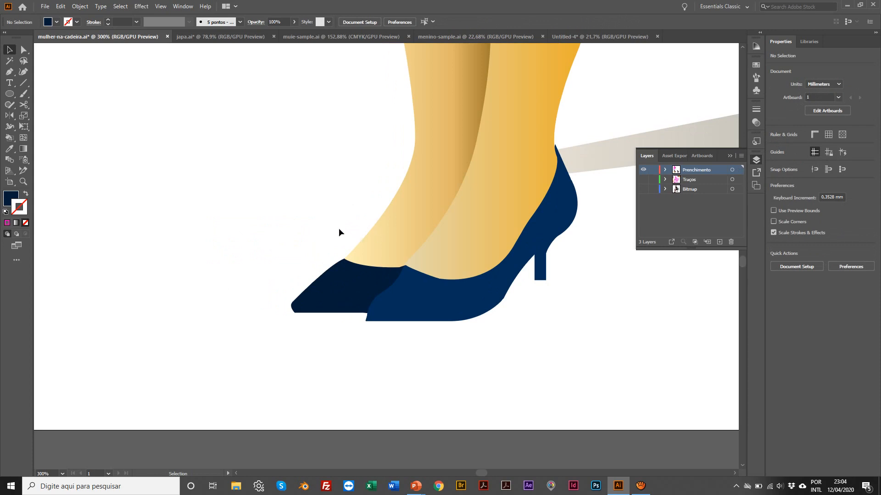
Hide the Preenchimento layer and show Bitmap and Traços to display the outlines over the faded photo.
{"action": "key", "text": "z"}
{"action": "left_click", "coordinate": [446, 218], "text": "alt"}
{"action": "left_click", "coordinate": [445, 218], "text": "alt"}
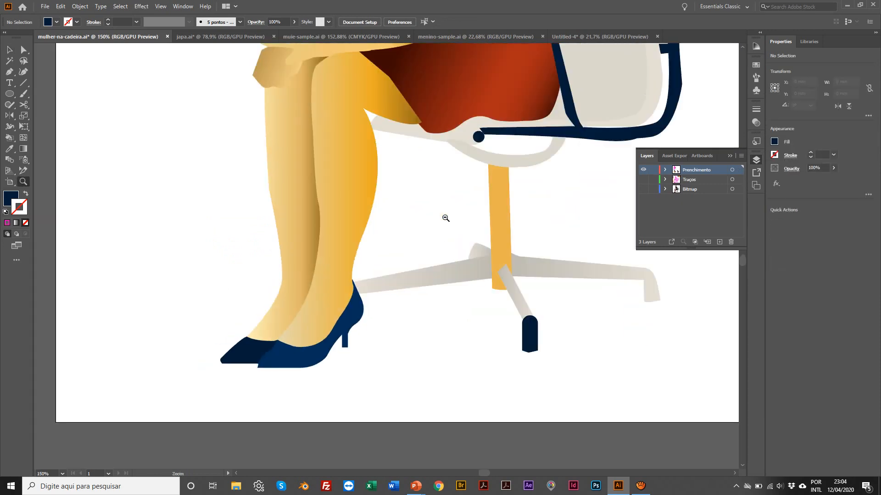
{"action": "left_click", "coordinate": [446, 218], "text": "alt"}
{"action": "left_click", "coordinate": [444, 217], "text": "alt"}
{"action": "scroll", "coordinate": [371, 198], "scroll_direction": "up", "scroll_amount": 3}
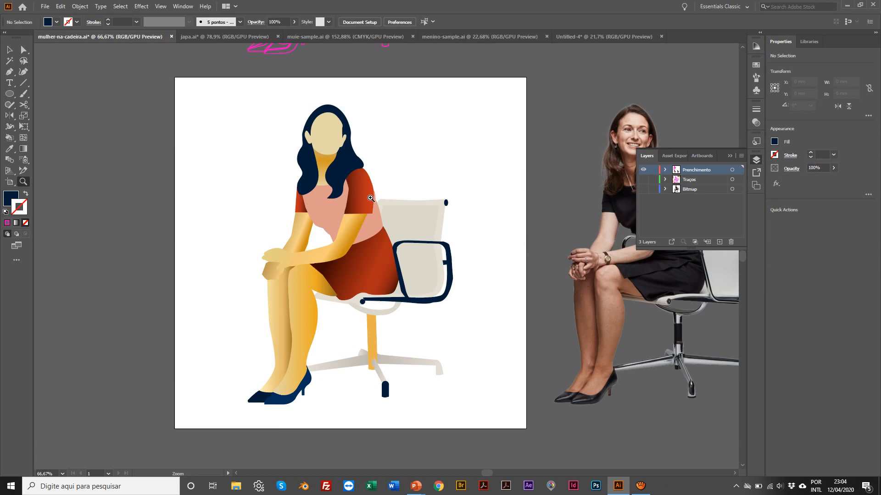
{"action": "left_click", "coordinate": [643, 189]}
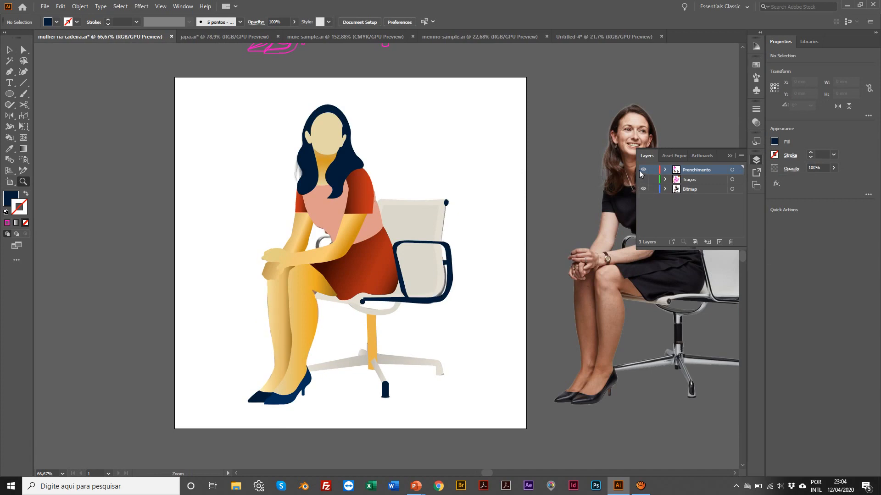
{"action": "left_click", "coordinate": [643, 170]}
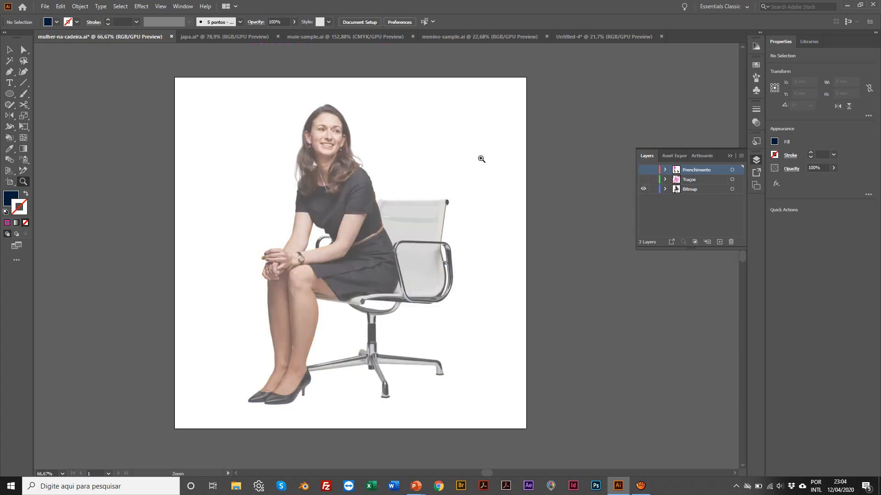
{"action": "left_click", "coordinate": [642, 179]}
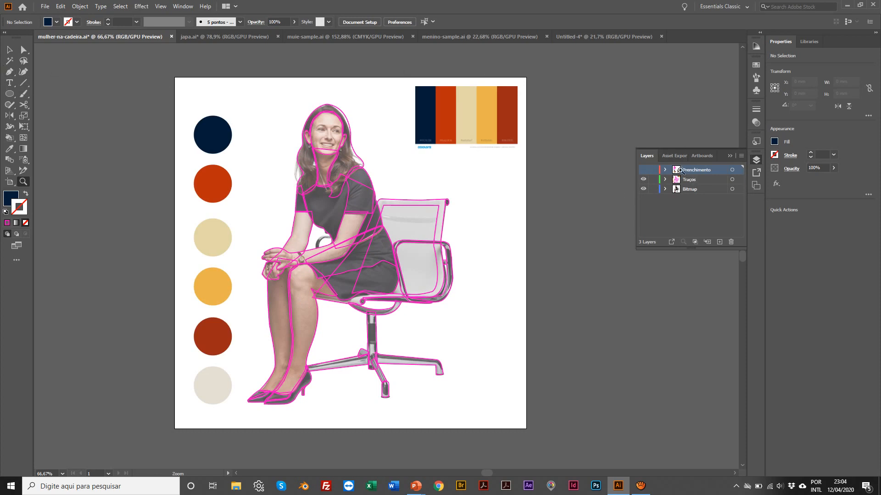
Show the Preenchimento layer and hide Traços to bring the filled illustration back over the photo.
{"action": "scroll", "coordinate": [441, 176], "scroll_direction": "right", "scroll_amount": 1}
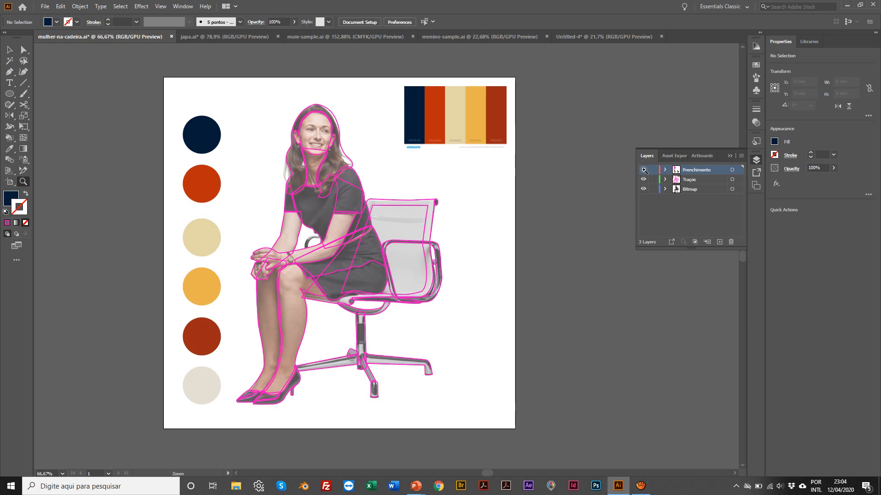
{"action": "left_click", "coordinate": [643, 171]}
{"action": "left_click", "coordinate": [643, 180]}
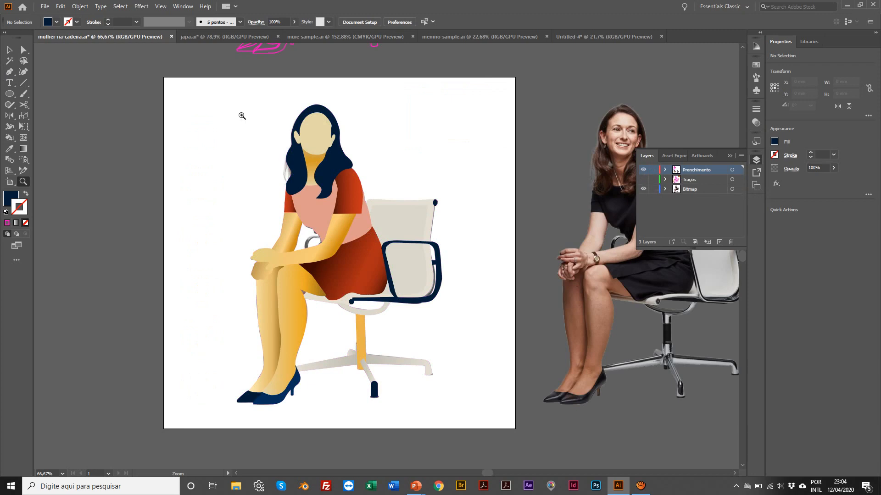
Switch to the japa.ai document and show its Traços layer over the dancer's photo.
{"action": "left_click", "coordinate": [202, 38]}
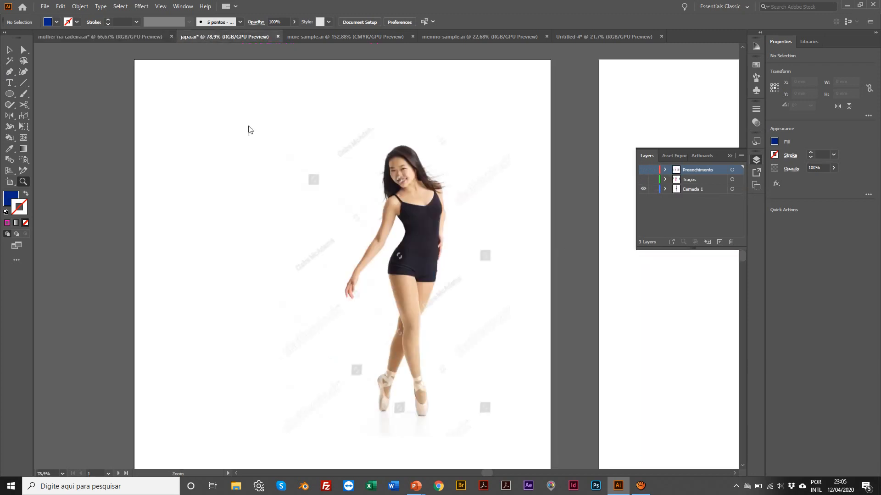
{"action": "scroll", "coordinate": [251, 143], "scroll_direction": "down", "scroll_amount": 2}
{"action": "scroll", "coordinate": [367, 179], "scroll_direction": "right", "scroll_amount": 2}
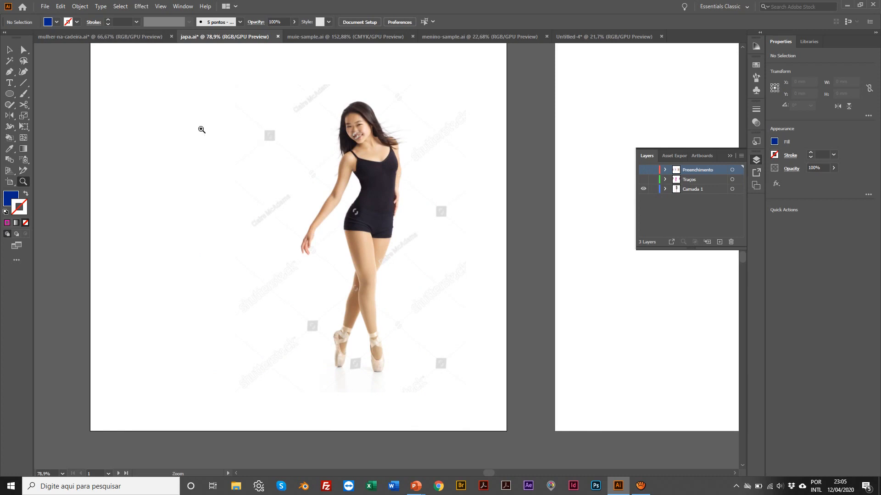
{"action": "left_click", "coordinate": [9, 49]}
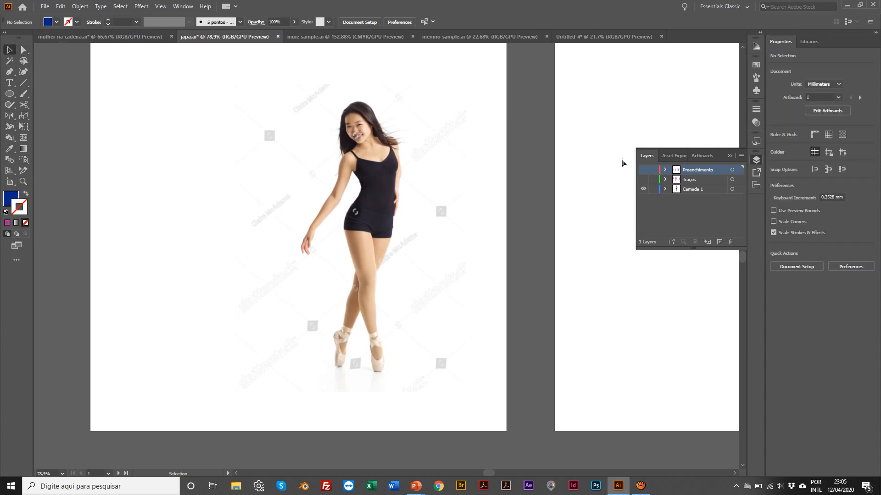
{"action": "left_click_drag", "start_coordinate": [642, 182], "coordinate": [642, 189]}
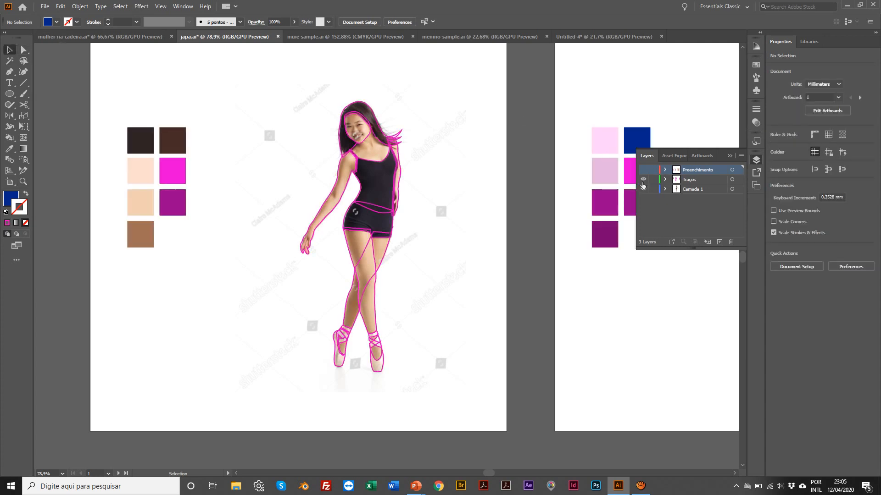
Ungroup the magenta outlines traced over the dancer so that each path can be selected separately.
{"action": "key", "text": "z"}
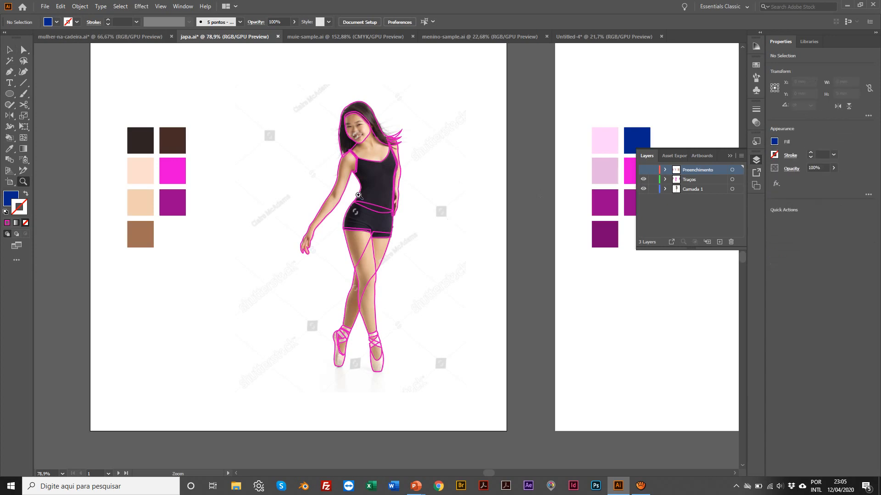
{"action": "left_click", "coordinate": [360, 200]}
{"action": "left_click", "coordinate": [366, 230]}
{"action": "scroll", "coordinate": [383, 179], "scroll_direction": "up", "scroll_amount": 2}
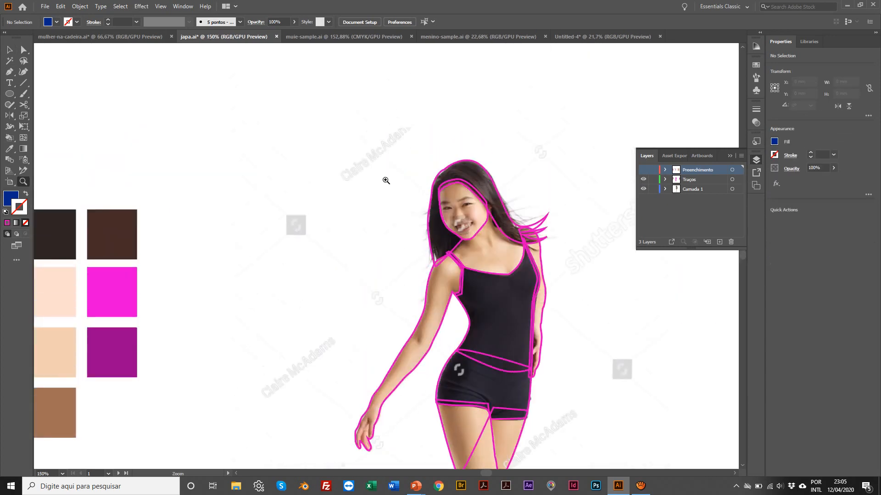
{"action": "key", "text": "v"}
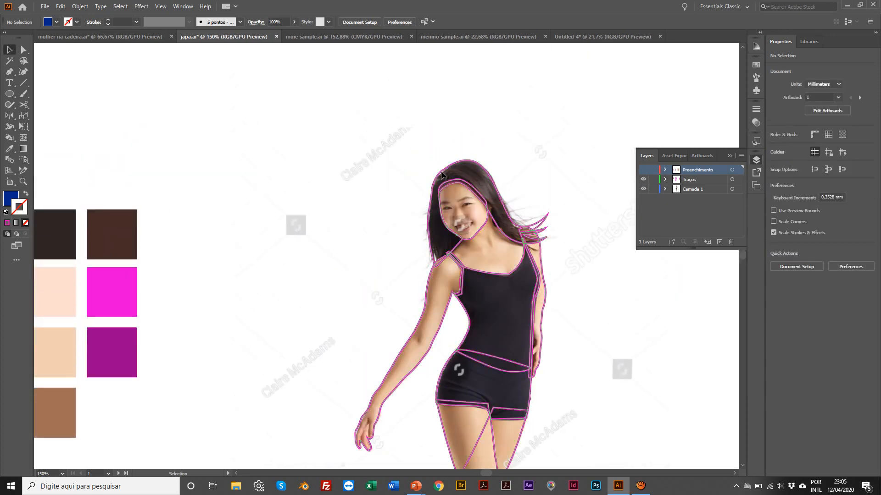
{"action": "left_click", "coordinate": [448, 176]}
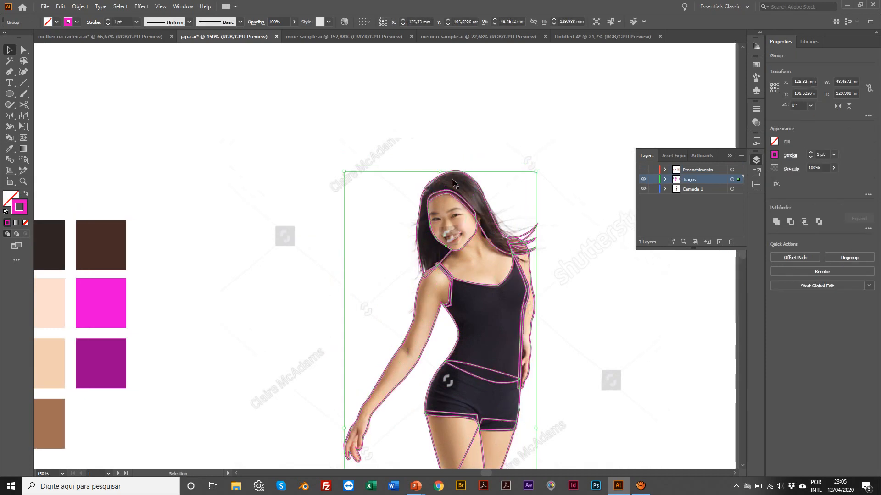
{"action": "right_click", "coordinate": [451, 196]}
{"action": "left_click", "coordinate": [475, 274]}
{"action": "left_click", "coordinate": [233, 157]}
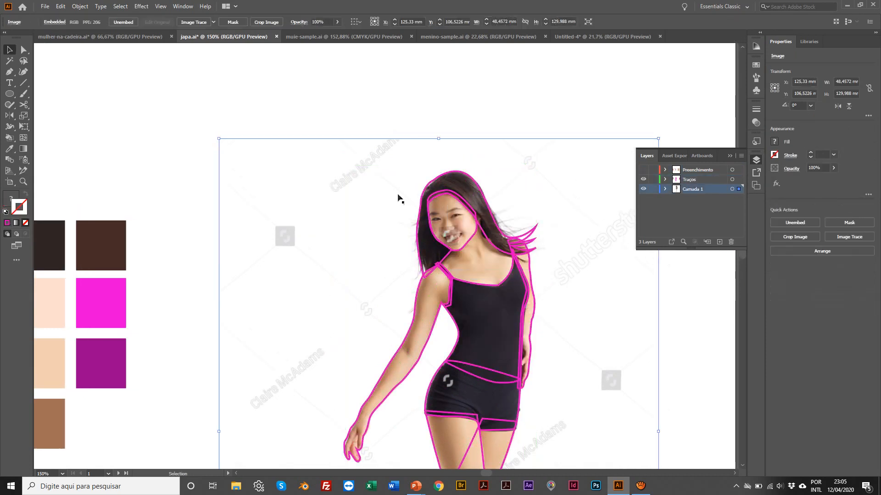
Lock the Camada 1 photo layer, try moving the dancer's hair outline off her head, and undo the move.
{"action": "left_click", "coordinate": [653, 190]}
{"action": "left_click_drag", "start_coordinate": [435, 186], "coordinate": [330, 122]}
{"action": "scroll", "coordinate": [390, 158], "scroll_direction": "left", "scroll_amount": 1}
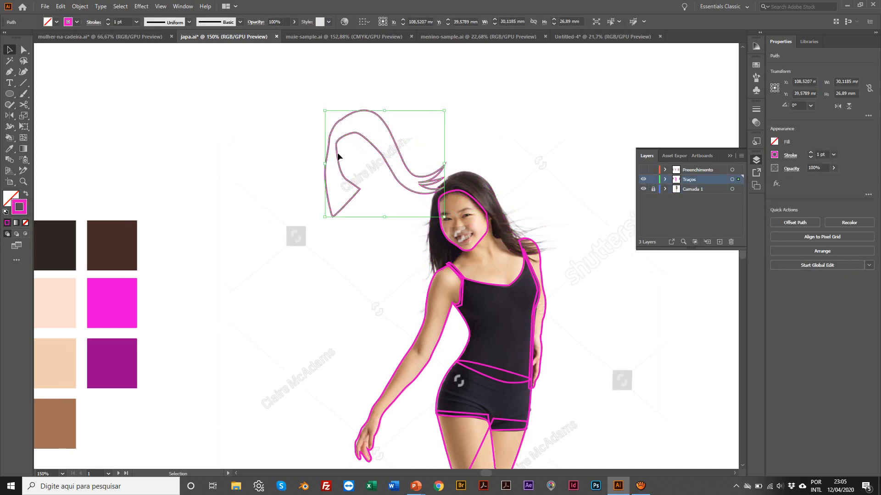
{"action": "key", "text": "ctrl+z"}
{"action": "left_click", "coordinate": [310, 157]}
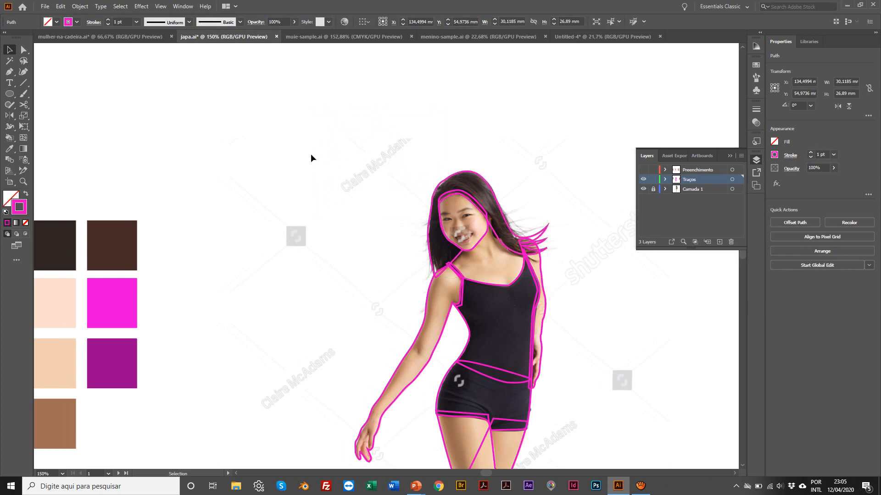
Try moving the dancer's face outline and tank-top outline away from the photo, undoing each move.
{"action": "left_click_drag", "start_coordinate": [440, 195], "coordinate": [305, 143]}
{"action": "key", "text": "ctrl+z"}
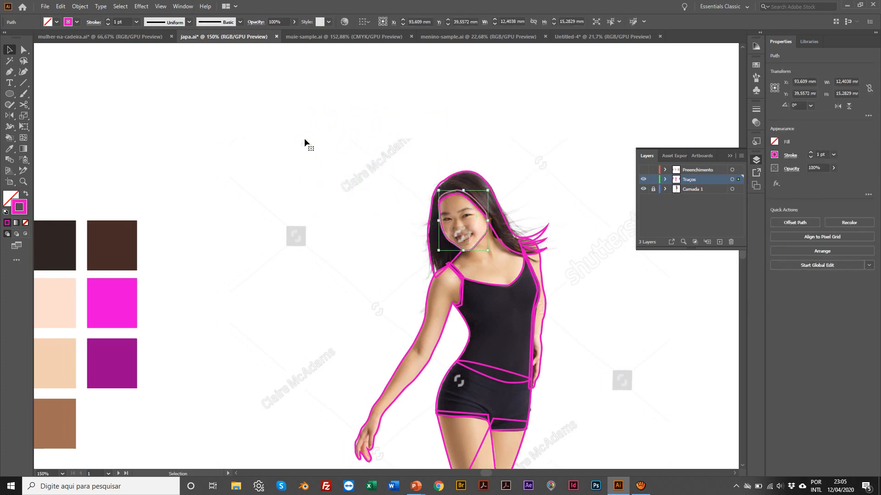
{"action": "left_click", "coordinate": [462, 267]}
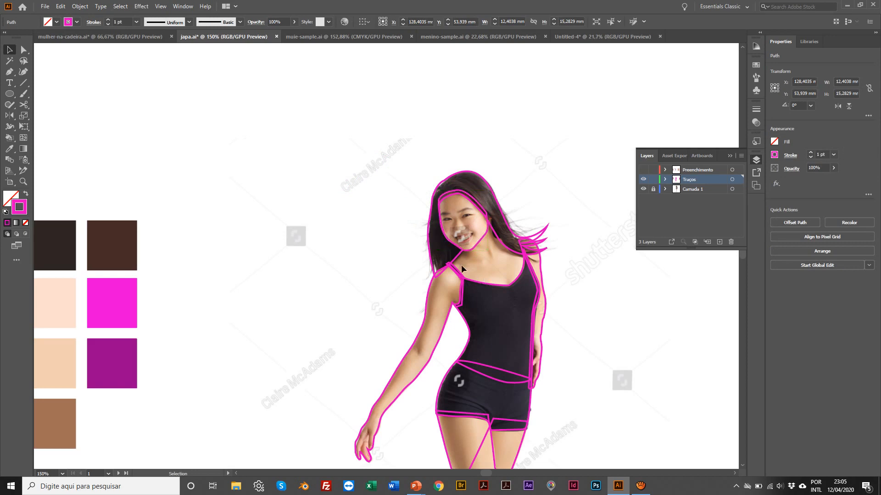
{"action": "left_click", "coordinate": [454, 258]}
{"action": "scroll", "coordinate": [468, 277], "scroll_direction": "right", "scroll_amount": 1}
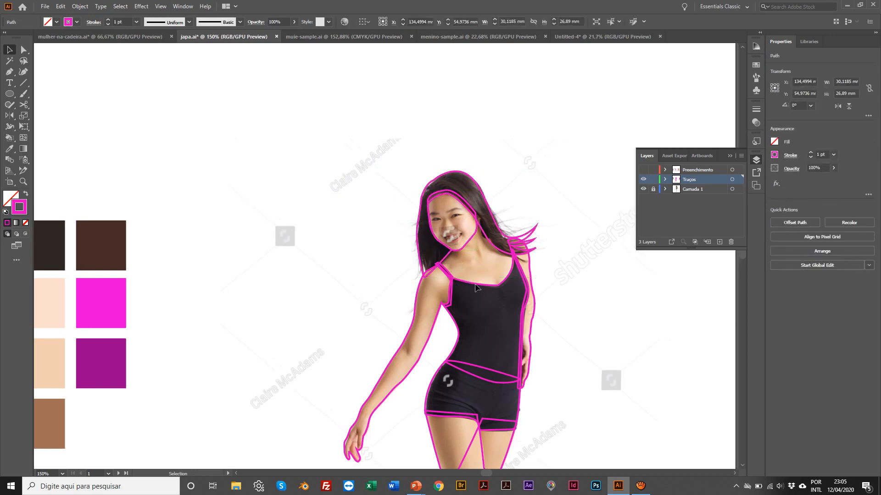
{"action": "left_click_drag", "start_coordinate": [475, 285], "coordinate": [568, 315]}
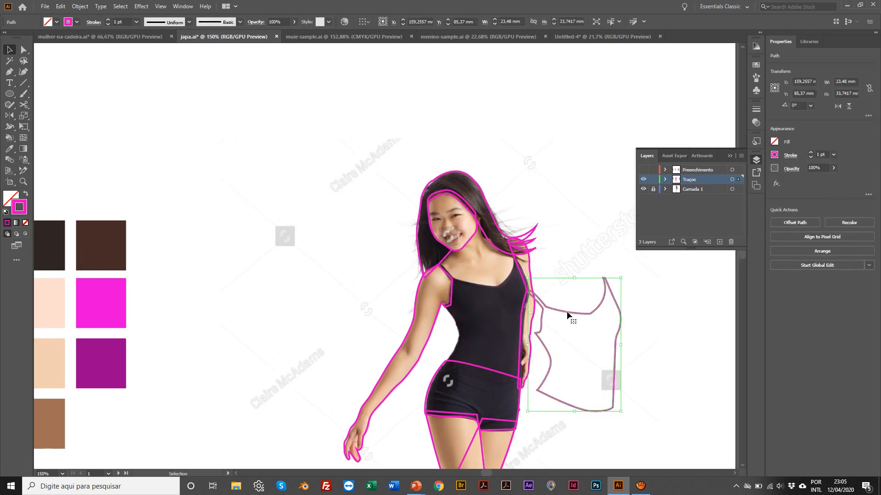
{"action": "key", "text": "ctrl+z"}
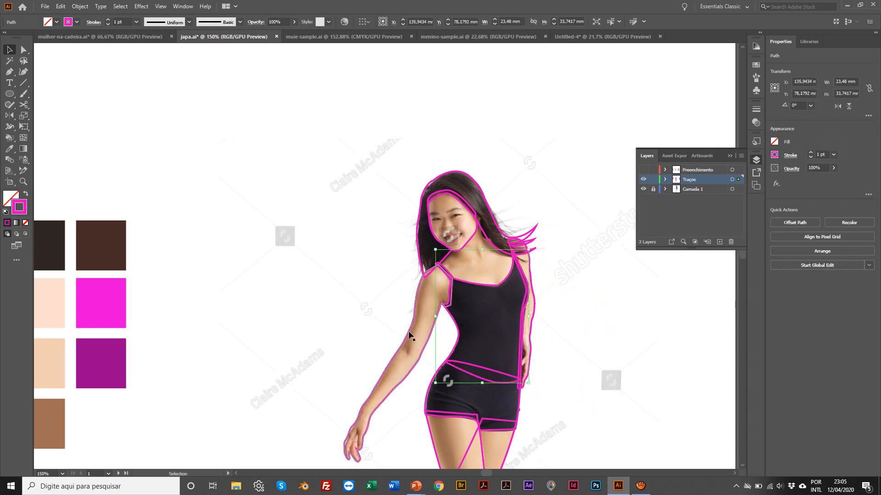
Try moving the outlines of the dancer's two arms away from her body, undoing each move.
{"action": "left_click_drag", "start_coordinate": [410, 336], "coordinate": [354, 297]}
{"action": "key", "text": "ctrl+z"}
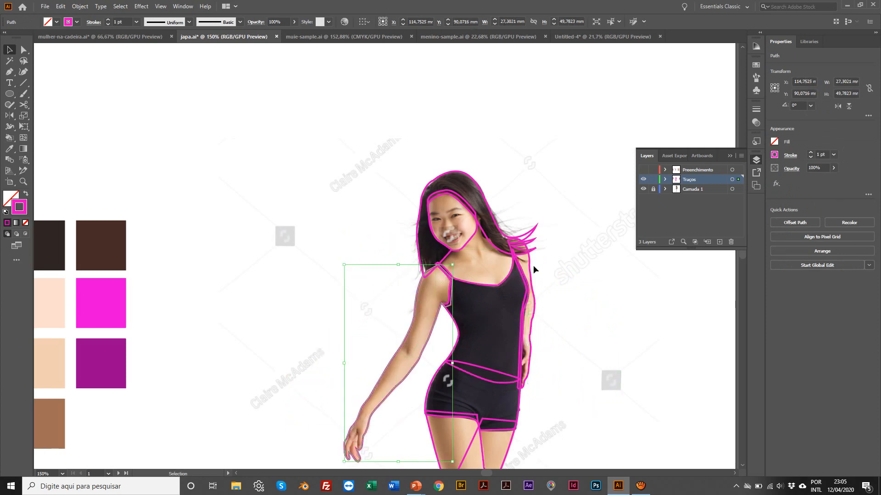
{"action": "left_click_drag", "start_coordinate": [533, 265], "coordinate": [559, 265]}
{"action": "key", "text": "ctrl+z"}
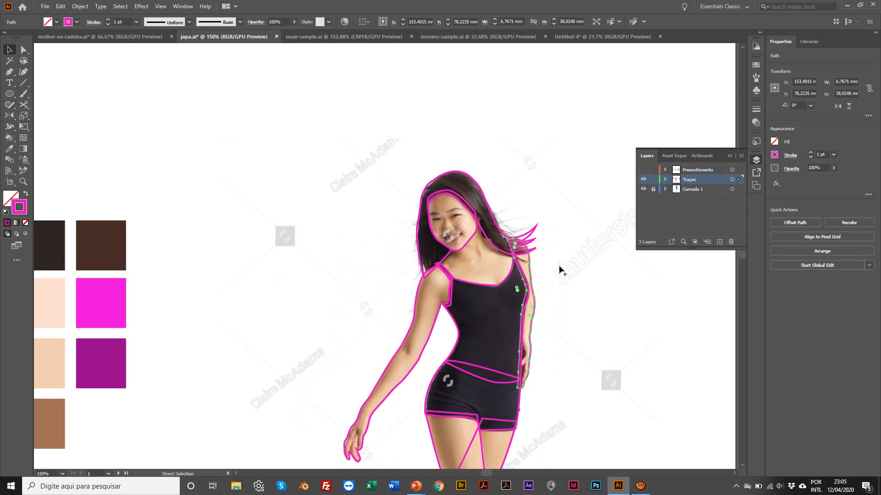
Try moving the shorts outline and the back leg's outline aside, undo each move, and select the front leg's outline.
{"action": "scroll", "coordinate": [559, 265], "scroll_direction": "down", "scroll_amount": 3}
{"action": "key", "text": "v"}
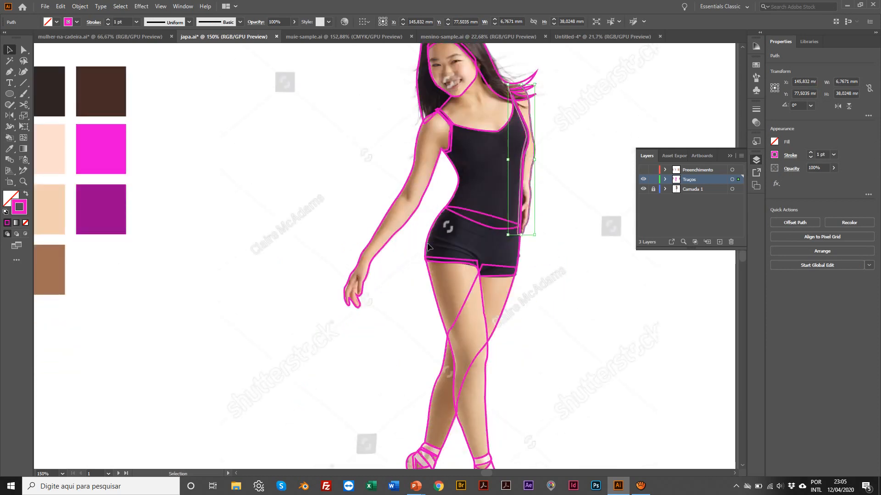
{"action": "left_click_drag", "start_coordinate": [428, 246], "coordinate": [285, 186]}
{"action": "key", "text": "ctrl+z"}
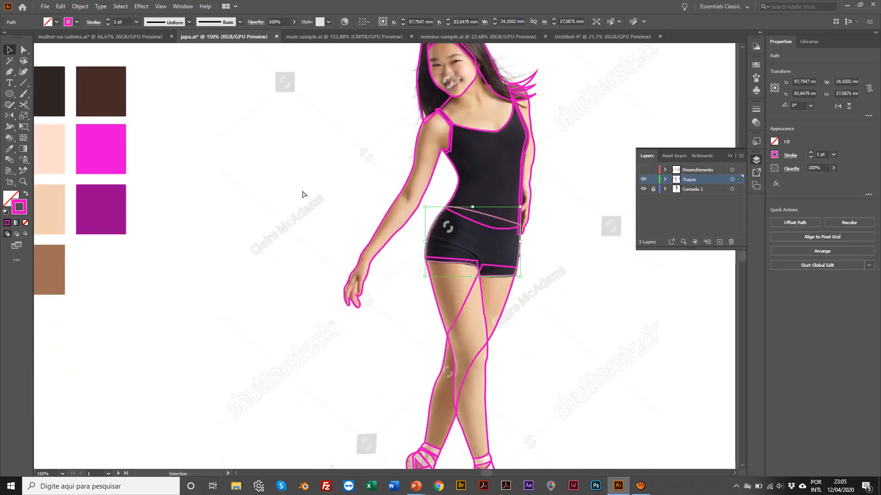
{"action": "scroll", "coordinate": [418, 275], "scroll_direction": "down", "scroll_amount": 2}
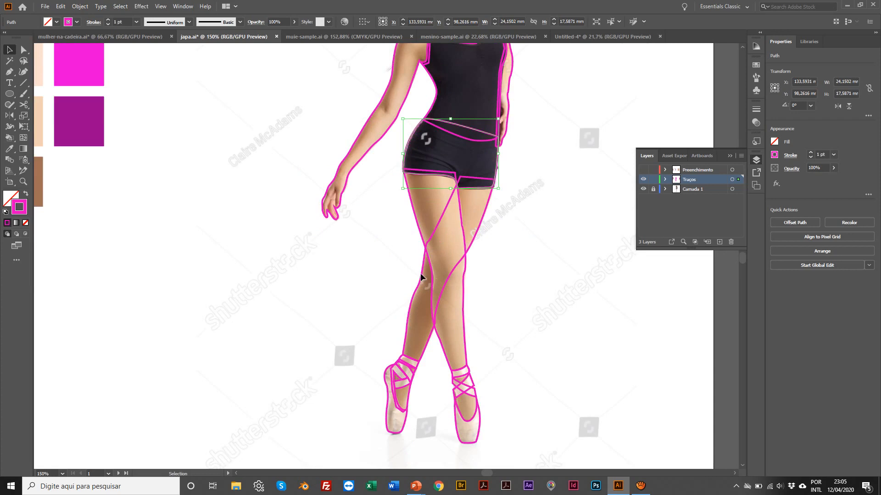
{"action": "left_click", "coordinate": [420, 275]}
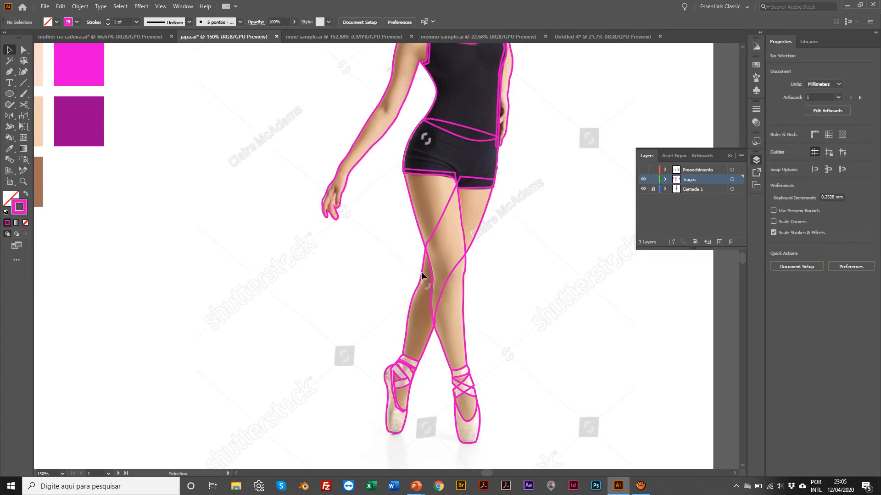
{"action": "left_click_drag", "start_coordinate": [421, 275], "coordinate": [381, 257]}
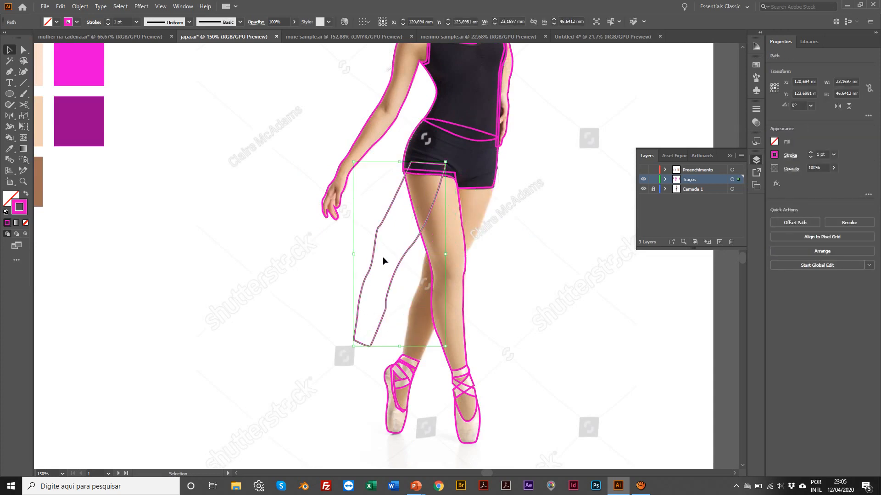
{"action": "key", "text": "ctrl+z"}
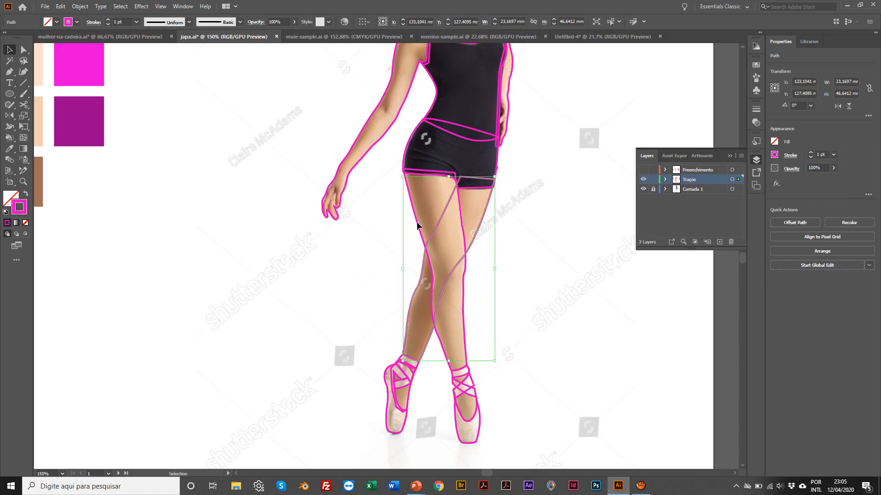
{"action": "left_click", "coordinate": [417, 226]}
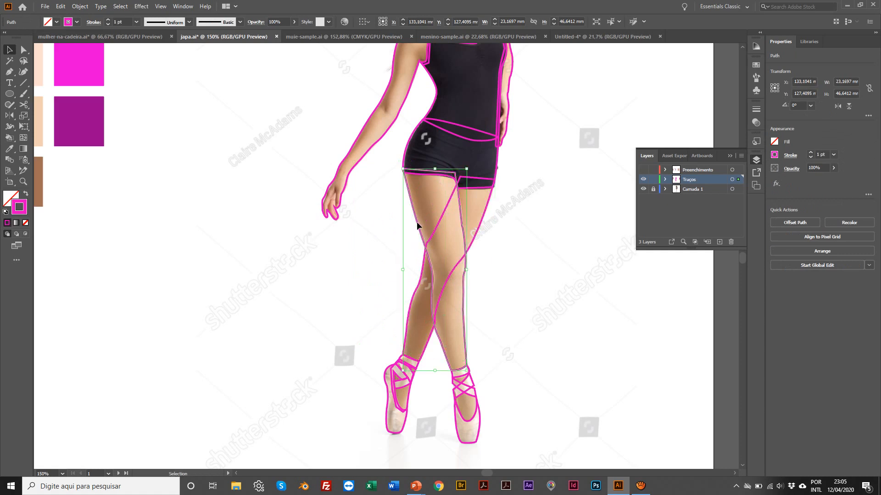
Deselect the outlines and examine the whole traced dancer alongside the colour swatches on the artboard.
{"action": "left_click", "coordinate": [178, 324]}
{"action": "key", "text": "z"}
{"action": "left_click", "coordinate": [358, 257], "text": "alt"}
{"action": "left_click", "coordinate": [358, 258], "text": "alt"}
{"action": "scroll", "coordinate": [359, 258], "scroll_direction": "up", "scroll_amount": 1}
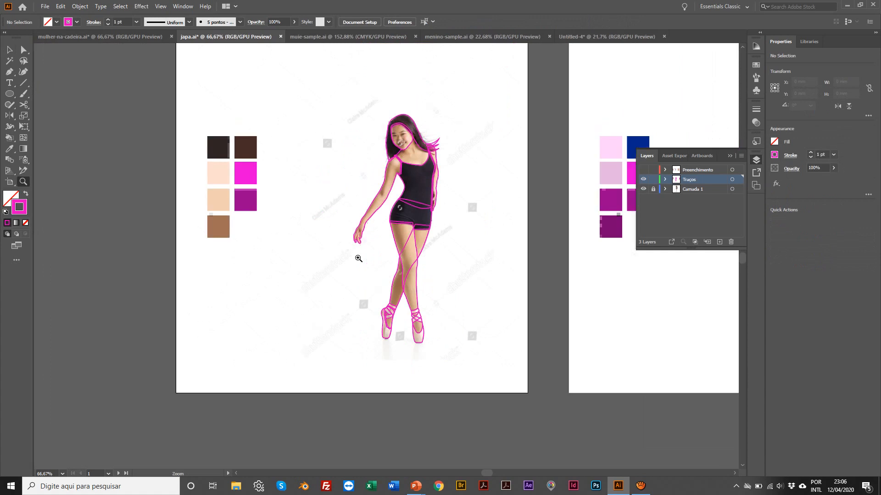
{"action": "scroll", "coordinate": [358, 258], "scroll_direction": "up", "scroll_amount": 1}
{"action": "left_click", "coordinate": [326, 249]}
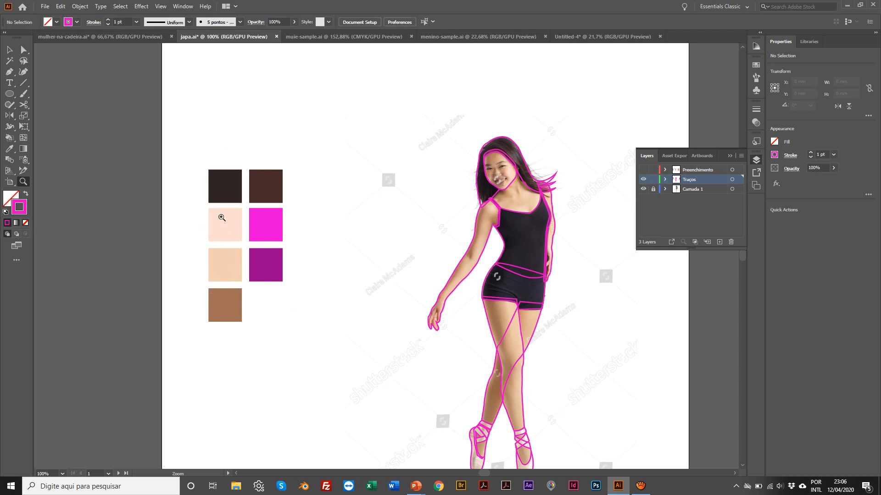
{"action": "scroll", "coordinate": [212, 234], "scroll_direction": "left", "scroll_amount": 1}
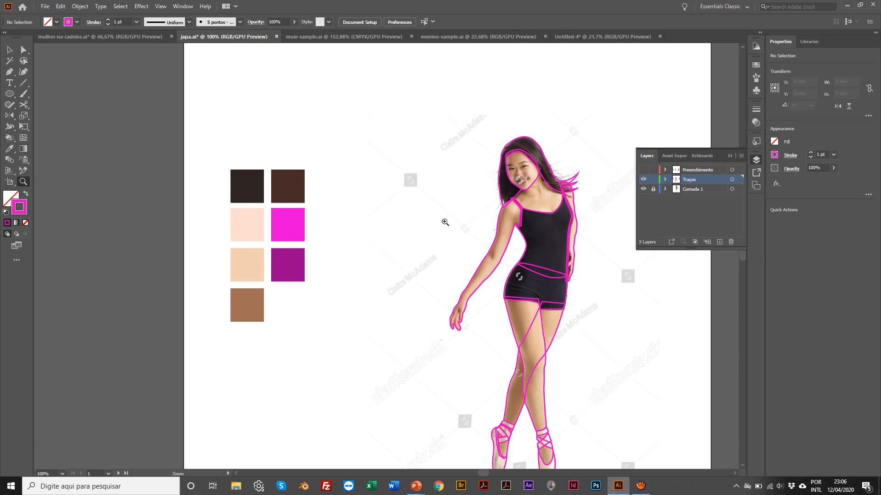
{"action": "scroll", "coordinate": [463, 219], "scroll_direction": "right", "scroll_amount": 2}
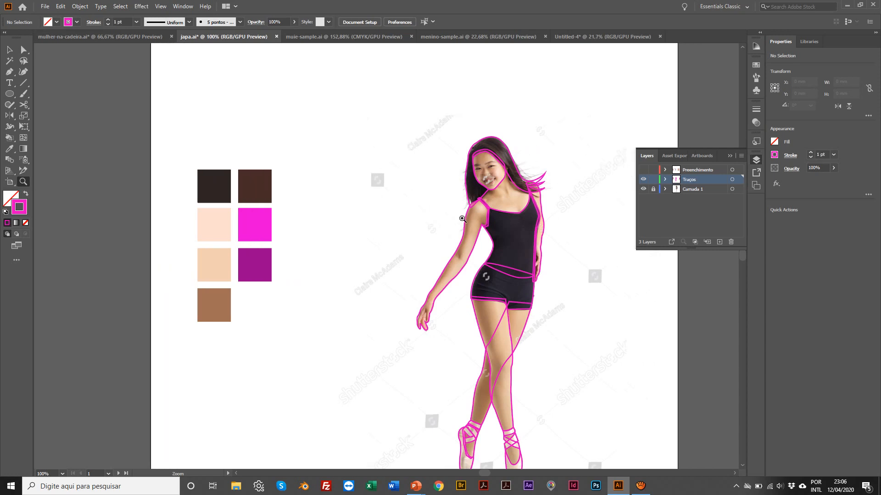
Show the Preenchimento layer and hide the Traços and Camada 1 layers, leaving the filled illustration without outlines or photo.
{"action": "left_click", "coordinate": [9, 49]}
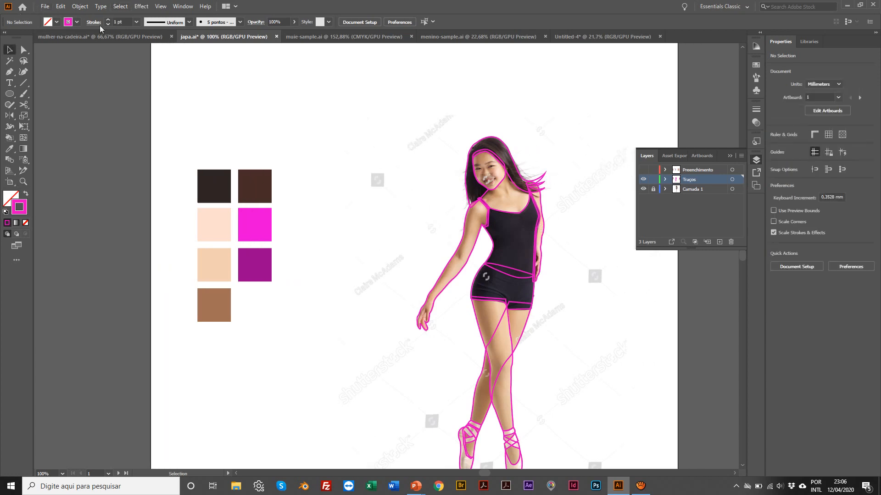
{"action": "left_click", "coordinate": [643, 172]}
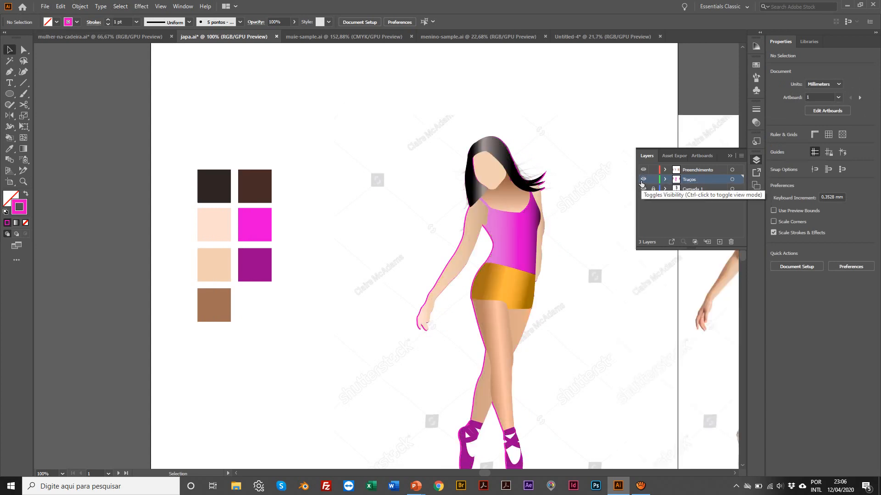
{"action": "left_click", "coordinate": [643, 181]}
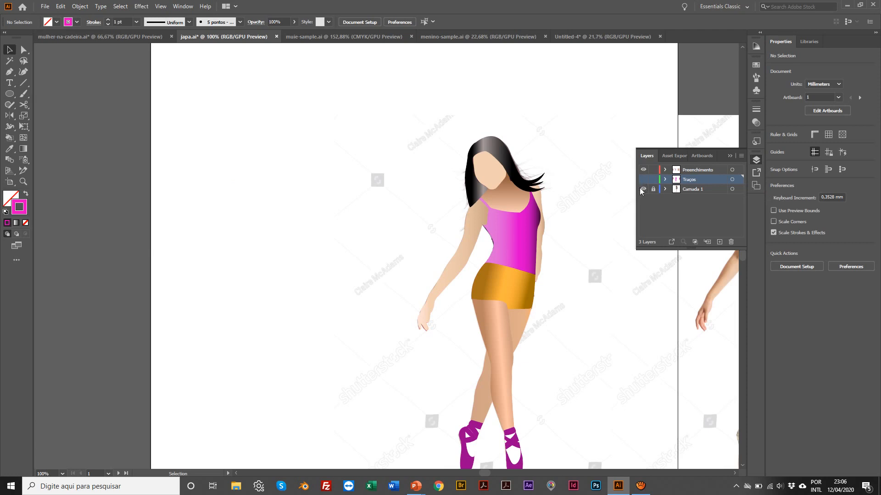
{"action": "left_click", "coordinate": [643, 189]}
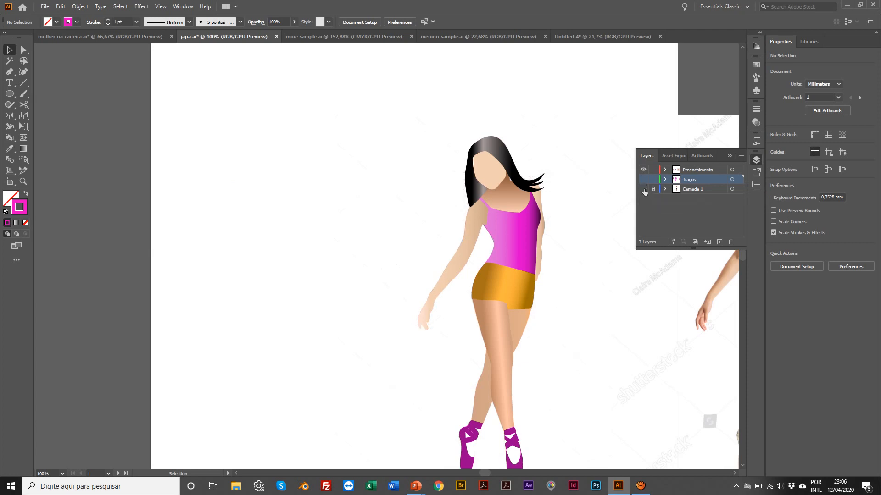
Compare the gradient-filled dancer with the reference photo and the flat pink-and-blue version on the neighbouring artboard.
{"action": "scroll", "coordinate": [546, 199], "scroll_direction": "right", "scroll_amount": 3}
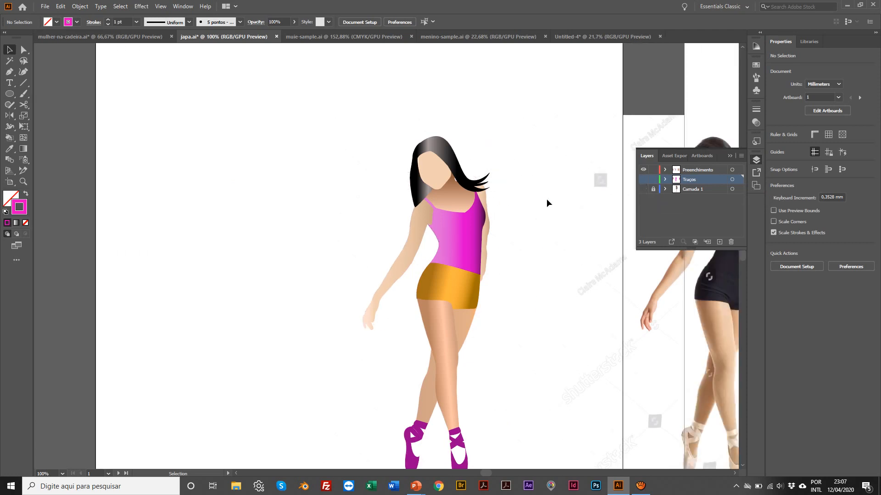
{"action": "scroll", "coordinate": [549, 203], "scroll_direction": "right", "scroll_amount": 2}
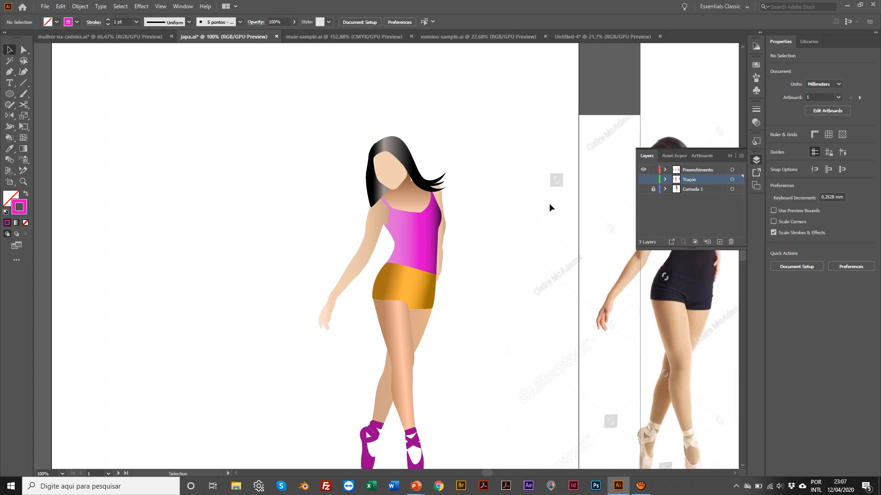
{"action": "scroll", "coordinate": [549, 202], "scroll_direction": "right", "scroll_amount": 7}
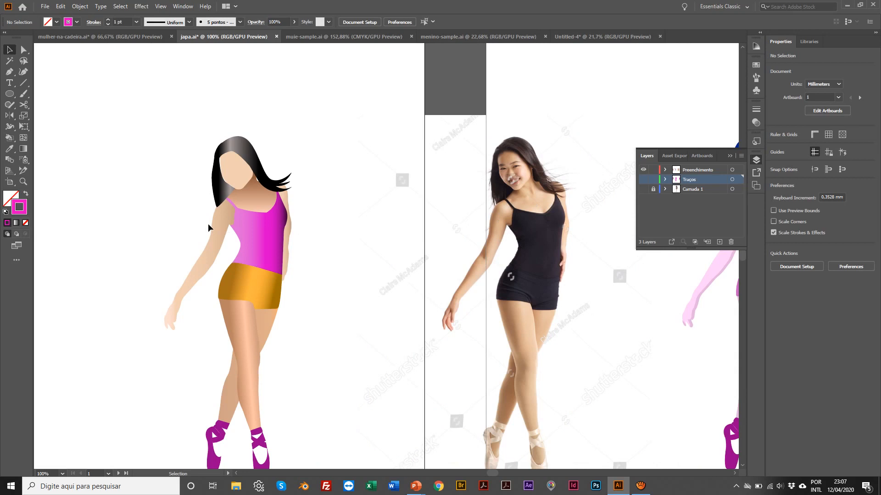
{"action": "scroll", "coordinate": [207, 252], "scroll_direction": "down", "scroll_amount": 1}
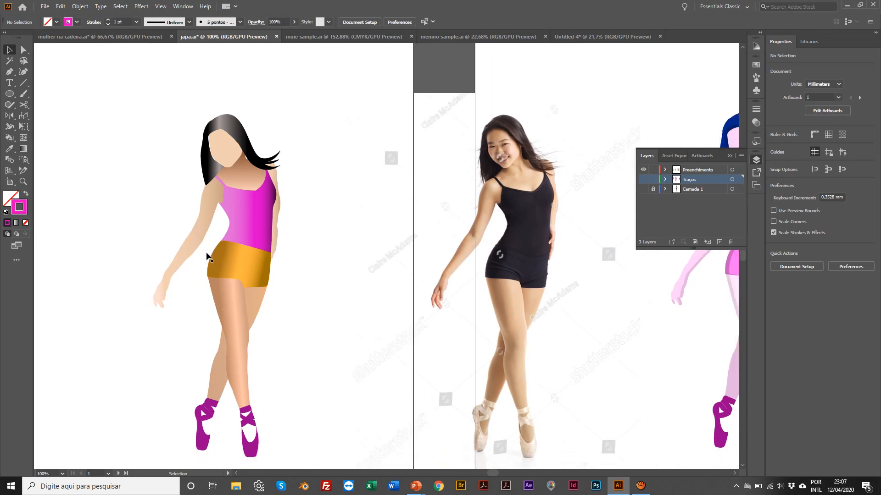
{"action": "scroll", "coordinate": [207, 257], "scroll_direction": "right", "scroll_amount": 10}
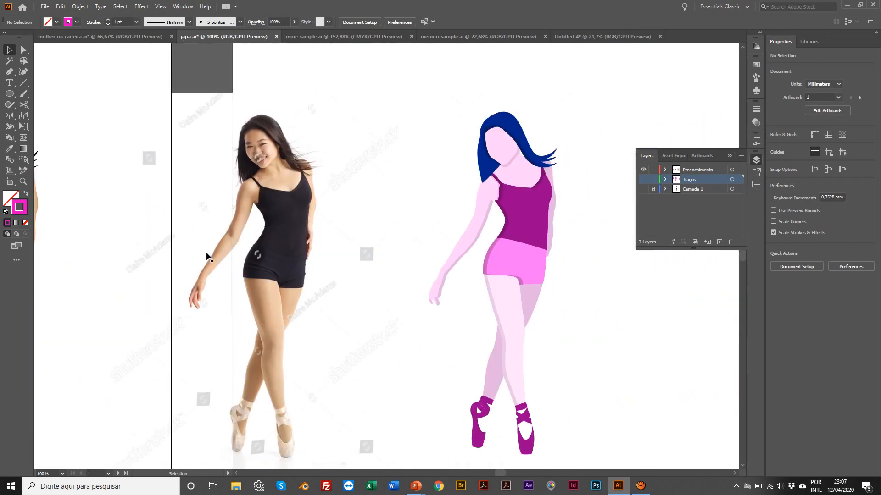
{"action": "scroll", "coordinate": [208, 257], "scroll_direction": "right", "scroll_amount": 4}
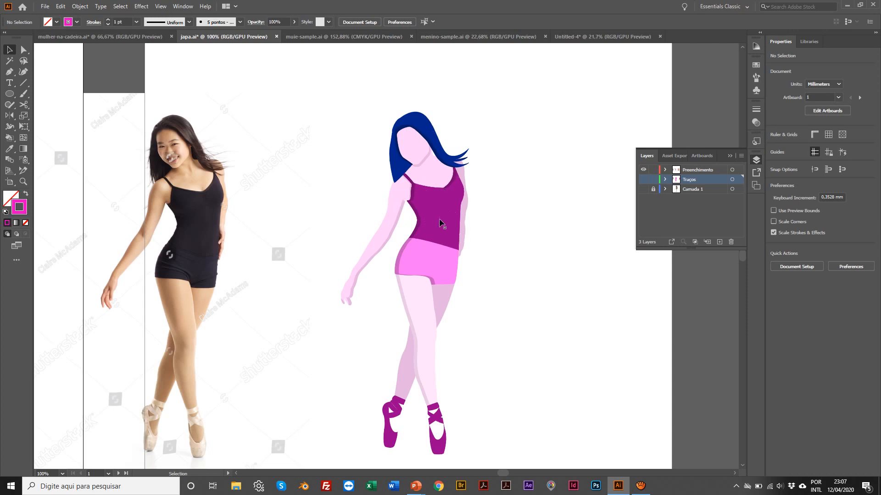
{"action": "scroll", "coordinate": [234, 222], "scroll_direction": "left", "scroll_amount": 5}
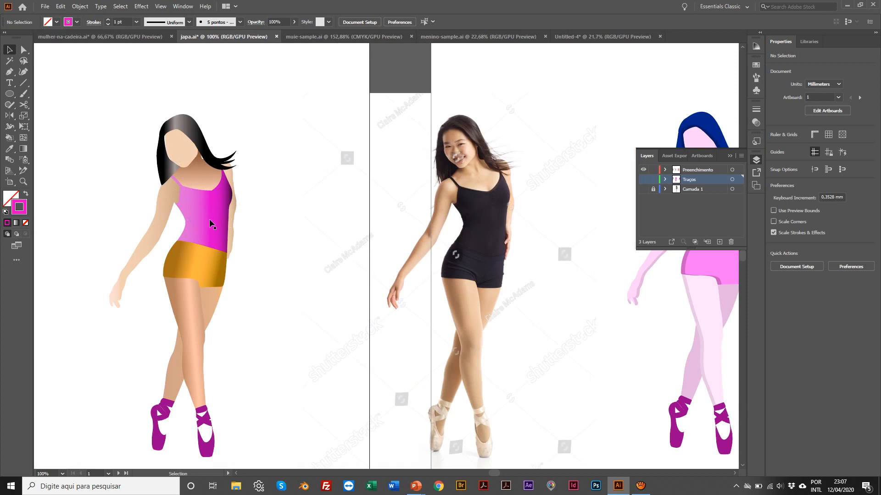
Select the gradient dancer's front leg and display the gradient settings of its fill.
{"action": "left_click", "coordinate": [190, 316]}
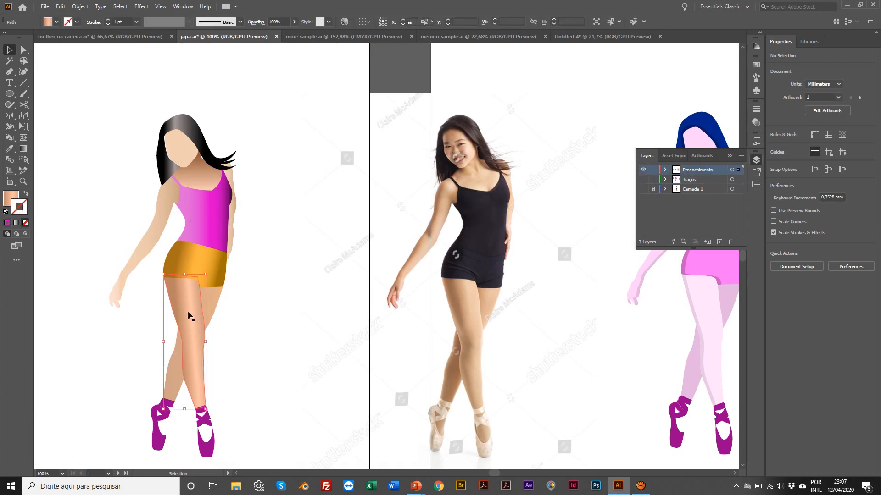
{"action": "left_click", "coordinate": [183, 6]}
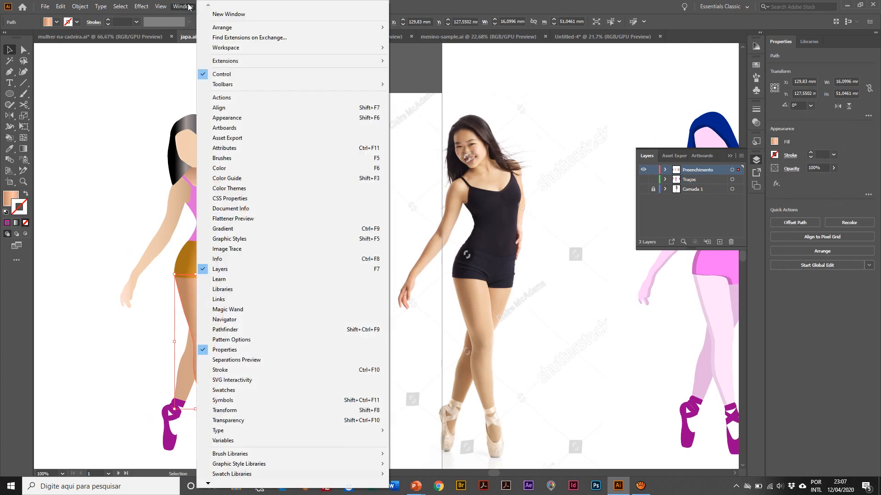
{"action": "left_click", "coordinate": [250, 230]}
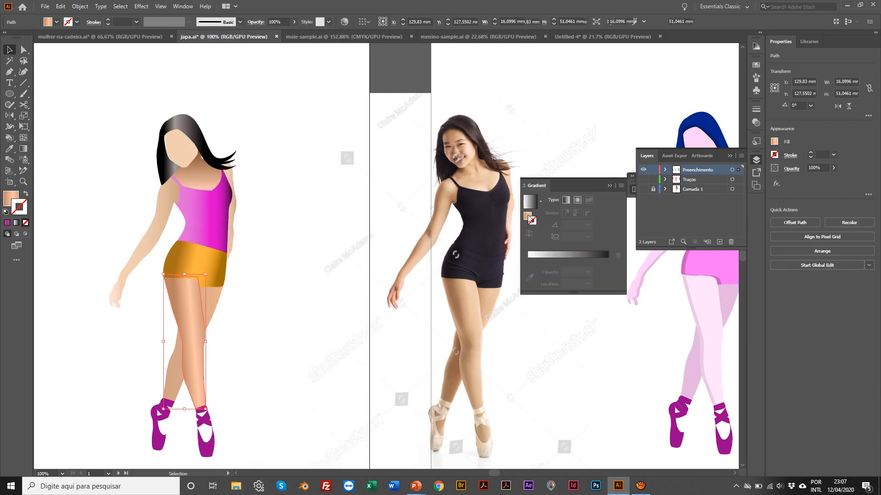
{"action": "left_click", "coordinate": [528, 217]}
{"action": "scroll", "coordinate": [352, 181], "scroll_direction": "left", "scroll_amount": 6}
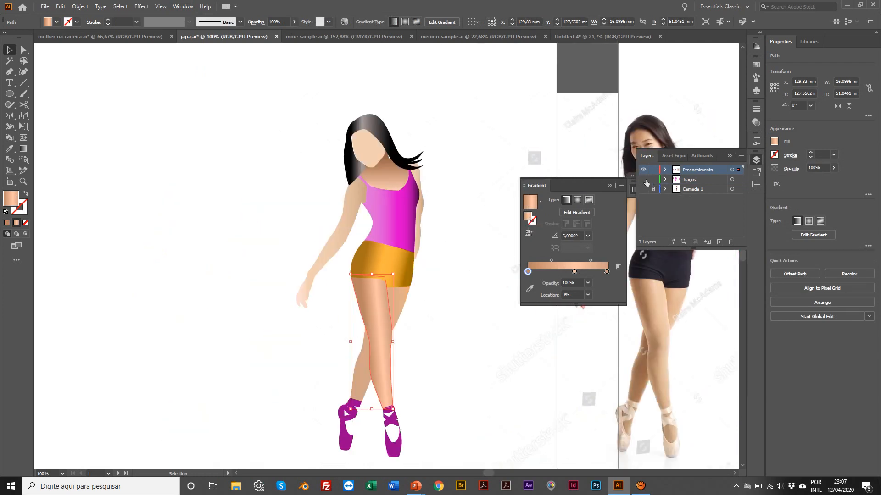
Show the Traços layer again together with the filled illustration of the dancer.
{"action": "left_click", "coordinate": [643, 179]}
{"action": "scroll", "coordinate": [506, 192], "scroll_direction": "left", "scroll_amount": 1}
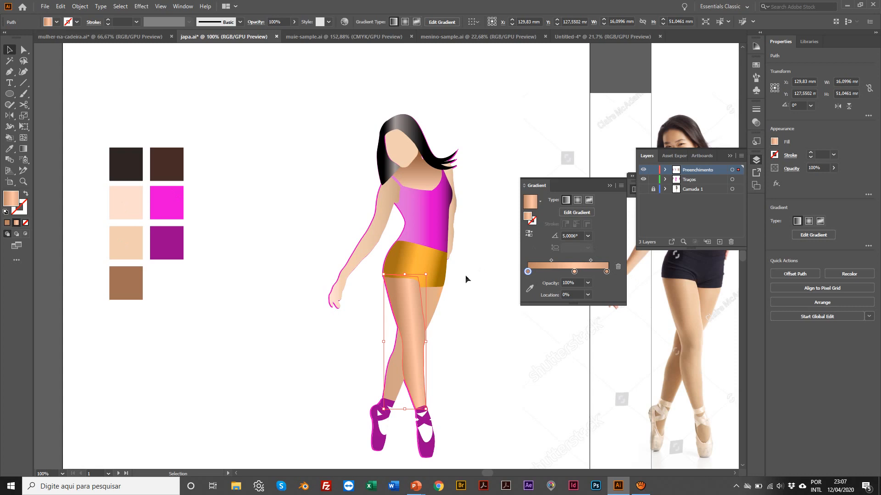
{"action": "scroll", "coordinate": [465, 275], "scroll_direction": "right", "scroll_amount": 8}
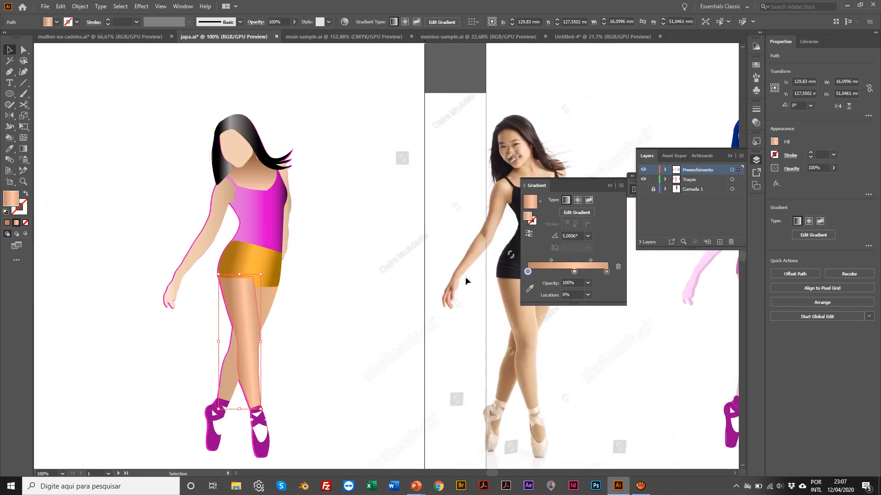
Delete the semi-transparent Mezzotint grain overlay covering the gradient dancer on the beige artboard.
{"action": "scroll", "coordinate": [465, 277], "scroll_direction": "right", "scroll_amount": 6}
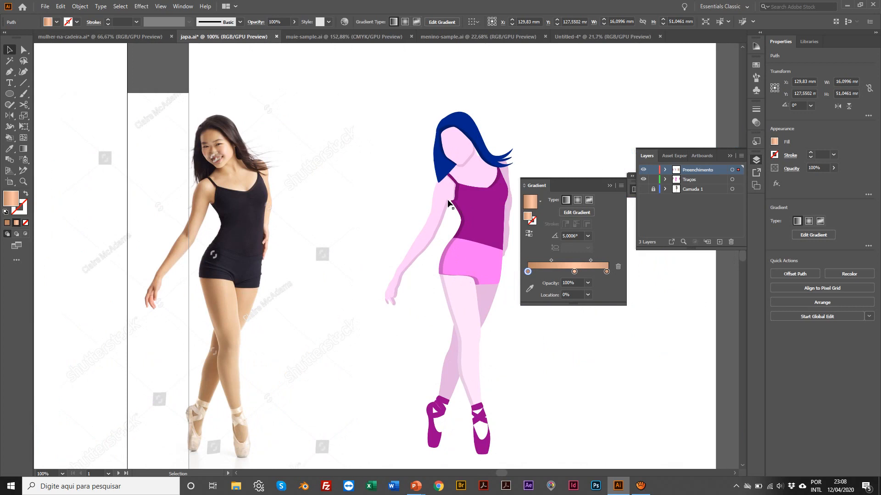
{"action": "scroll", "coordinate": [449, 202], "scroll_direction": "right", "scroll_amount": 12}
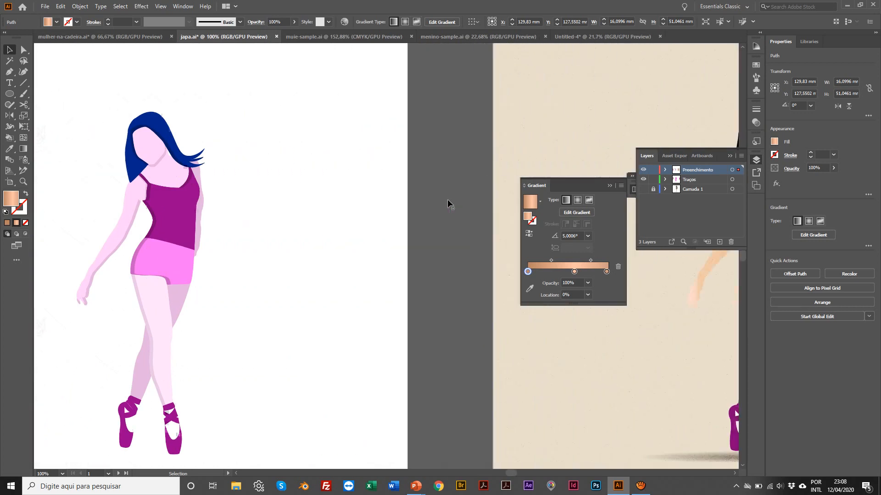
{"action": "scroll", "coordinate": [447, 203], "scroll_direction": "right", "scroll_amount": 18}
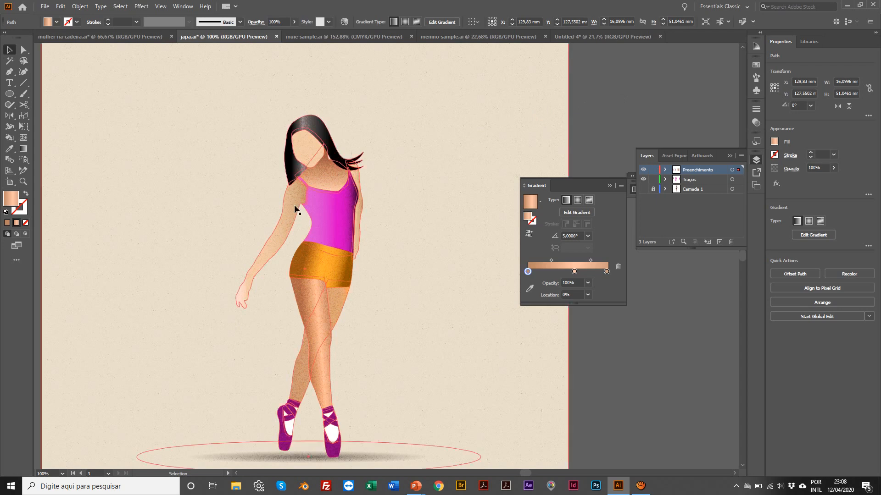
{"action": "left_click_drag", "start_coordinate": [312, 220], "coordinate": [177, 167]}
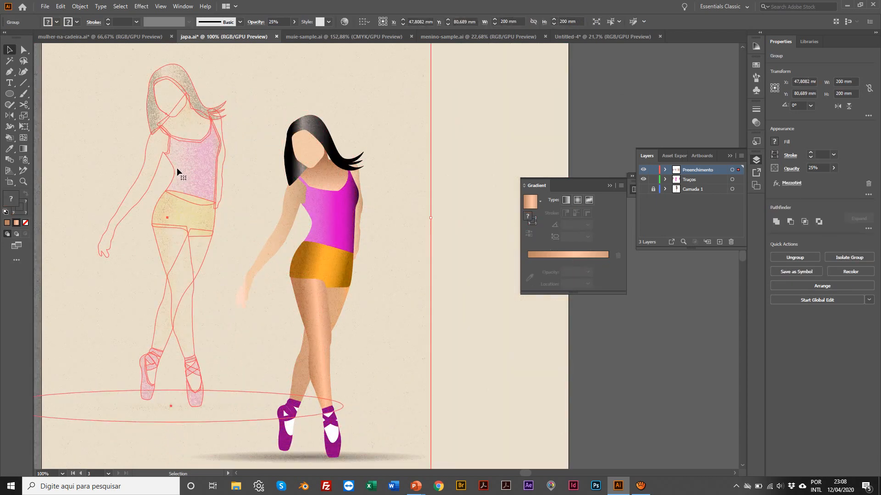
{"action": "key", "text": "Delete"}
Examine the smooth gradient dancer and the whole beige artboard without the grain overlay.
{"action": "key", "text": "z"}
{"action": "left_click", "coordinate": [346, 221]}
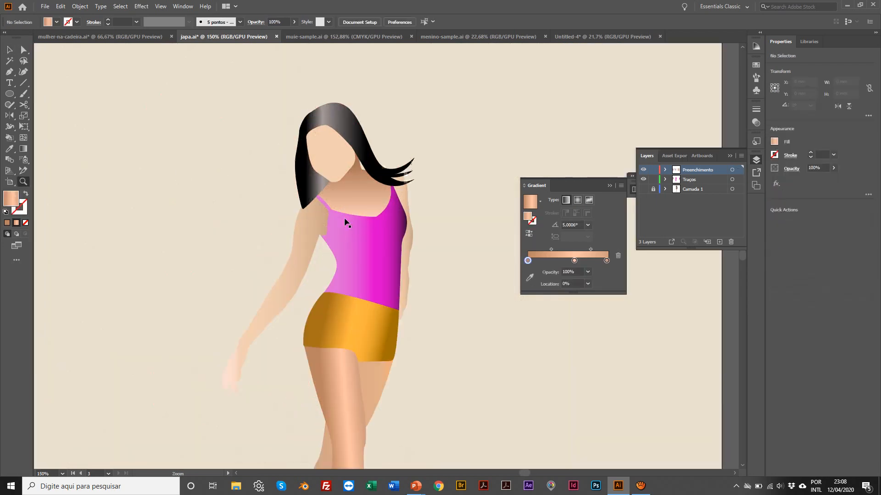
{"action": "left_click", "coordinate": [410, 294]}
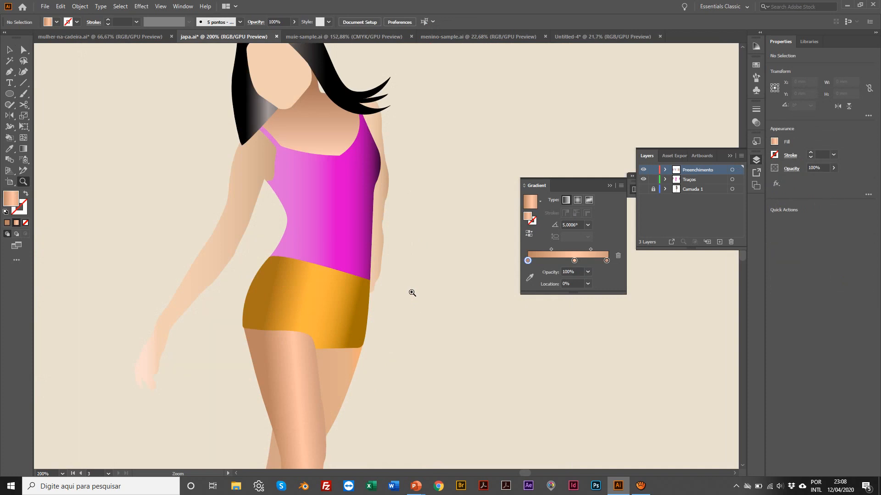
{"action": "left_click", "coordinate": [411, 293], "text": "alt"}
{"action": "left_click", "coordinate": [412, 292], "text": "alt"}
{"action": "left_click", "coordinate": [412, 293], "text": "alt"}
{"action": "left_click_drag", "start_coordinate": [337, 246], "coordinate": [370, 268]}
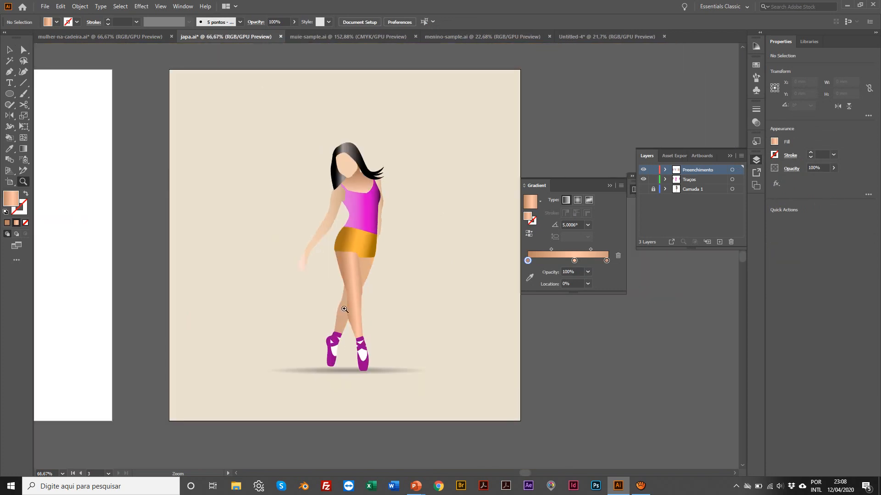
{"action": "left_click_drag", "start_coordinate": [345, 310], "coordinate": [356, 353]}
Select the whole dancer illustration with its beige background, then copy it and paste the duplicate in place.
{"action": "key", "text": "v"}
{"action": "left_click_drag", "start_coordinate": [160, 91], "coordinate": [559, 440]}
{"action": "key", "text": "ctrl+c"}
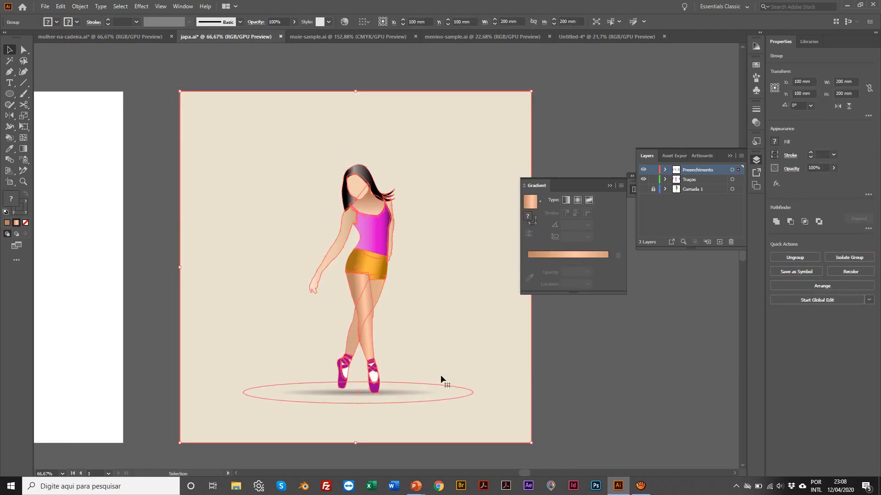
{"action": "key", "text": "ctrl"}
{"action": "scroll", "coordinate": [173, 47], "scroll_direction": "left", "scroll_amount": 1}
Apply the Mezzotint pixelate effect with the Fine Dots type to the dancer duplicate and inspect its grain.
{"action": "left_click", "coordinate": [146, 6]}
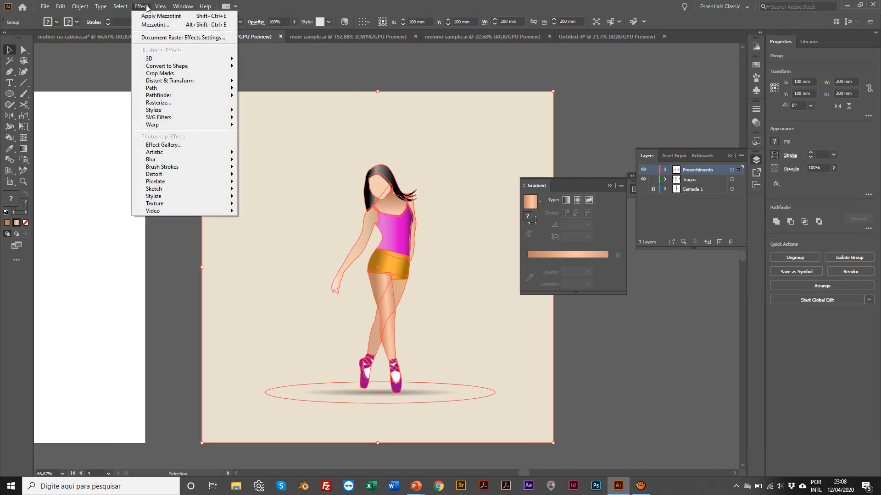
{"action": "mouse_move", "coordinate": [209, 183]}
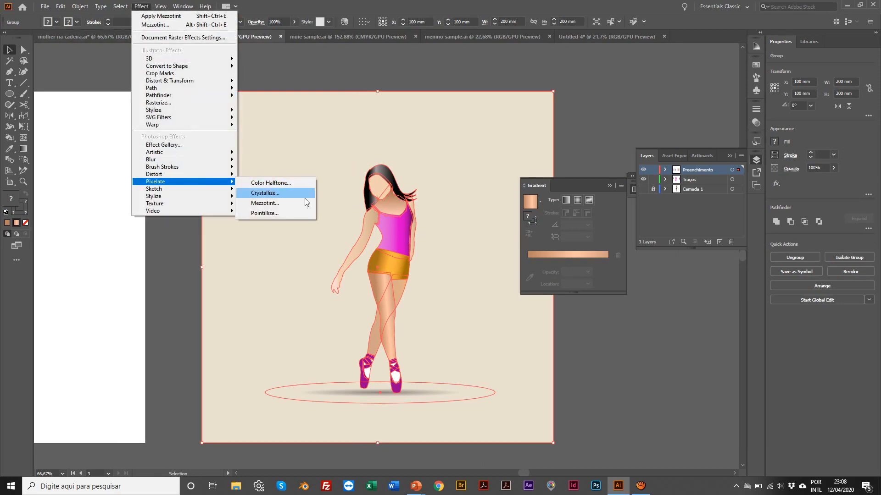
{"action": "left_click", "coordinate": [259, 207]}
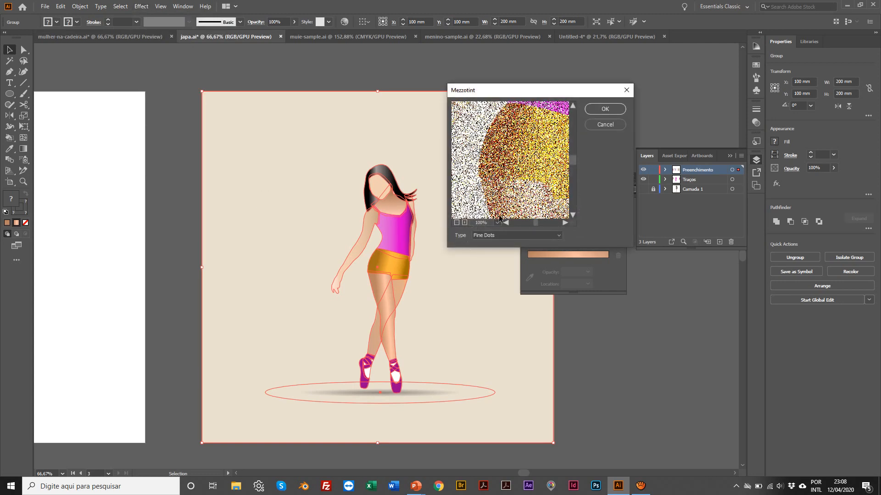
{"action": "left_click", "coordinate": [611, 110]}
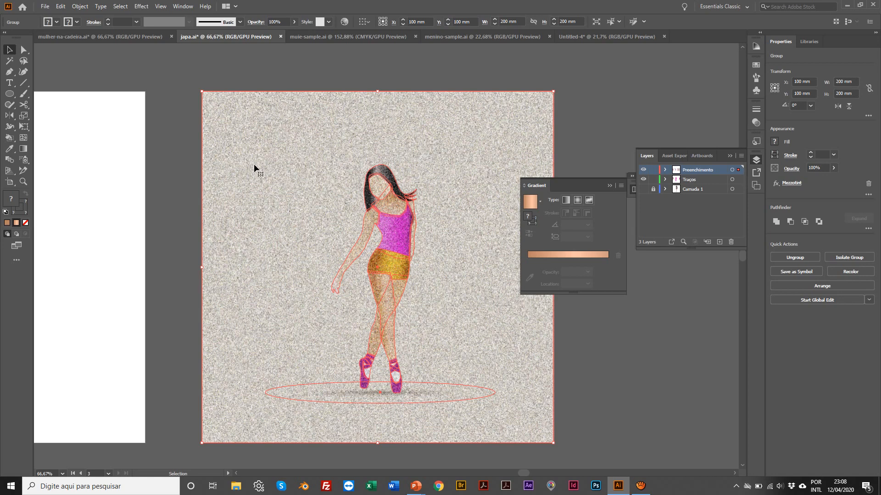
{"action": "left_click", "coordinate": [255, 76]}
{"action": "key", "text": "z"}
{"action": "left_click", "coordinate": [403, 195]}
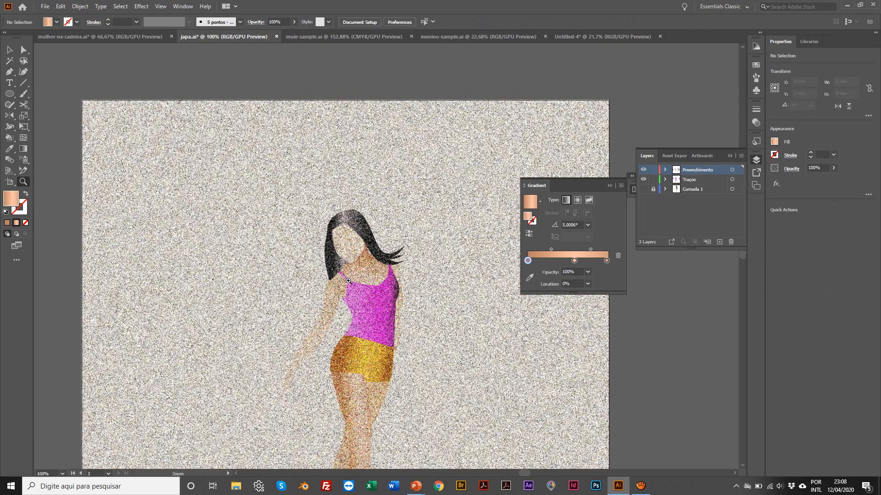
{"action": "left_click", "coordinate": [348, 279]}
{"action": "key", "text": "v"}
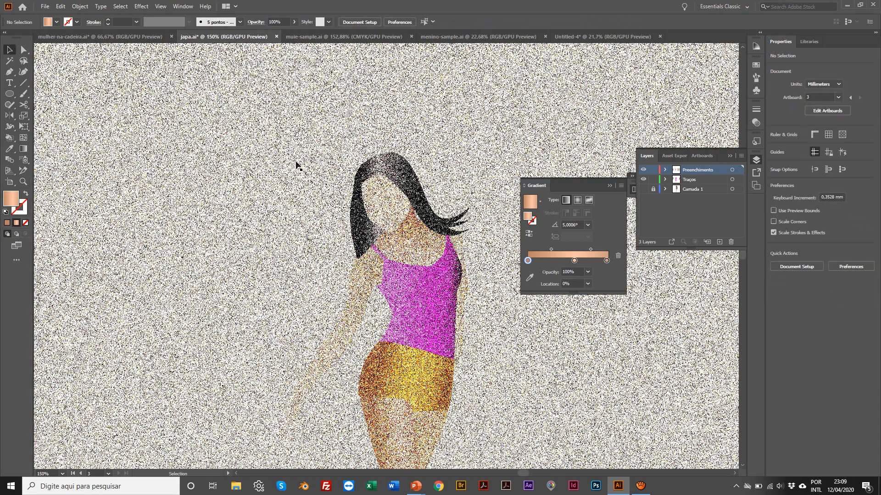
Expand the appearance of the Mezzotint dancer duplicate into an embedded image.
{"action": "left_click", "coordinate": [295, 162]}
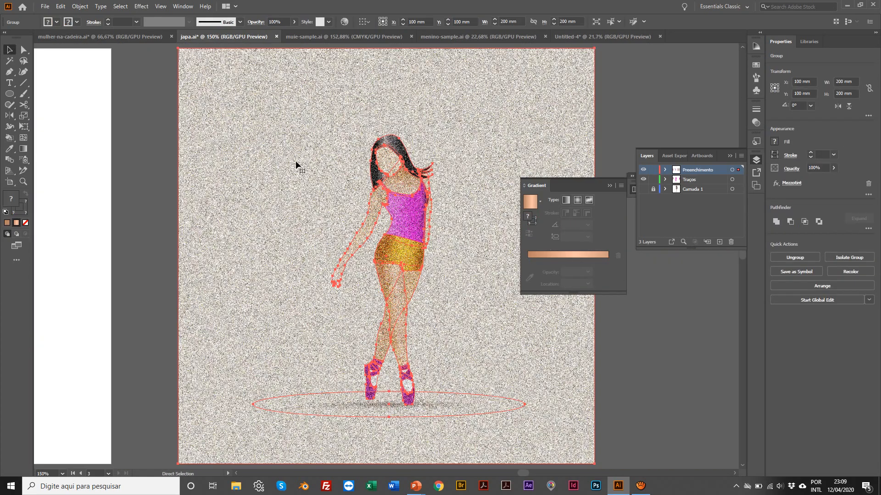
{"action": "key", "text": "ctrl+0"}
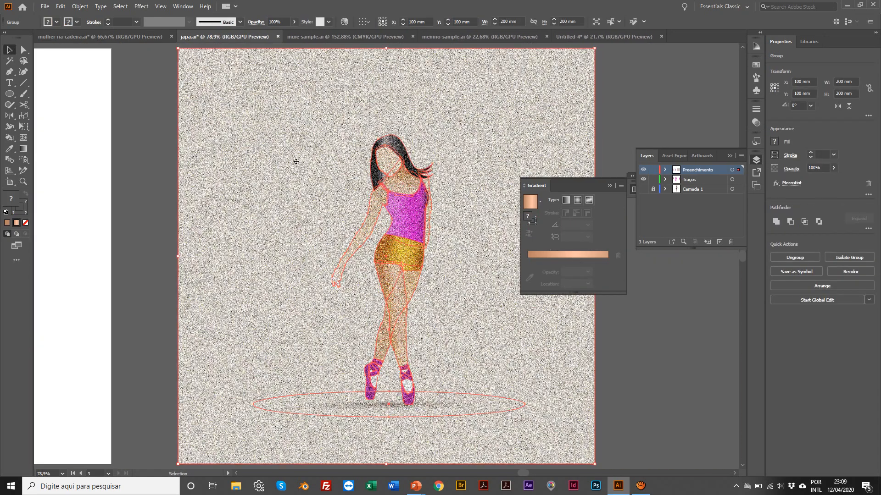
{"action": "left_click", "coordinate": [82, 6]}
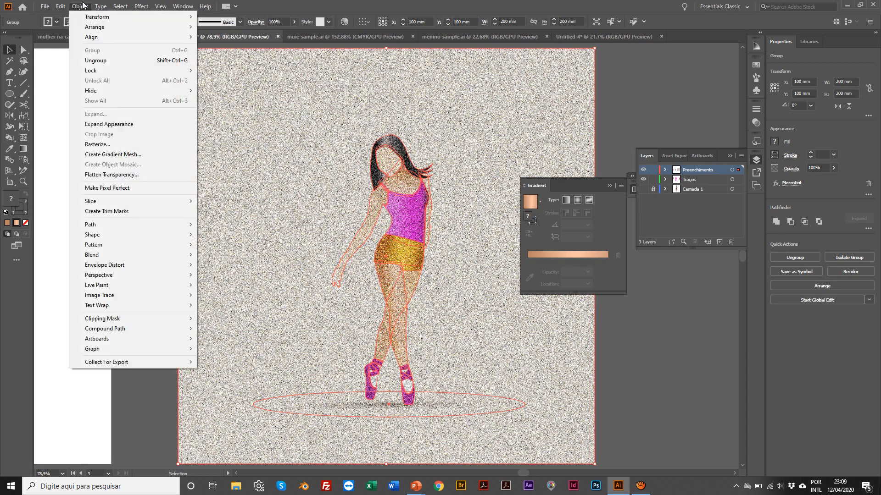
{"action": "left_click", "coordinate": [127, 124]}
{"action": "scroll", "coordinate": [206, 169], "scroll_direction": "up", "scroll_amount": 2}
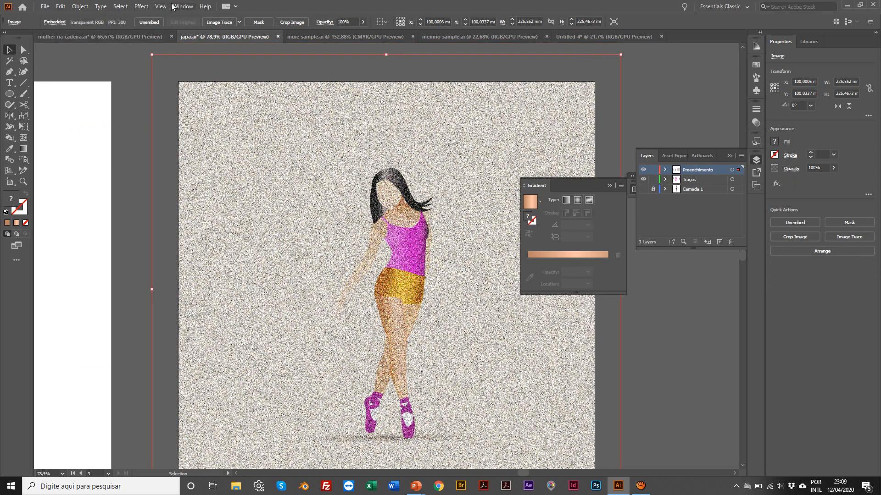
Set the blending mode of the expanded grain image to Multiply.
{"action": "left_click", "coordinate": [182, 7]}
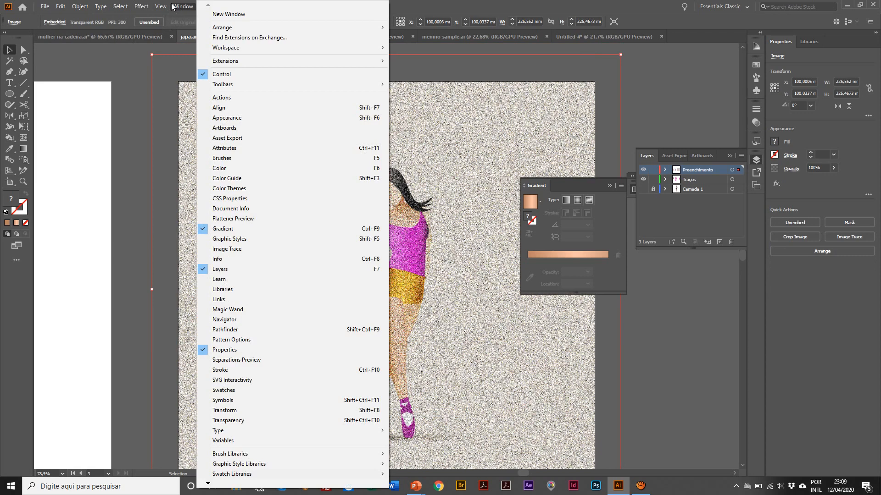
{"action": "left_click", "coordinate": [243, 119]}
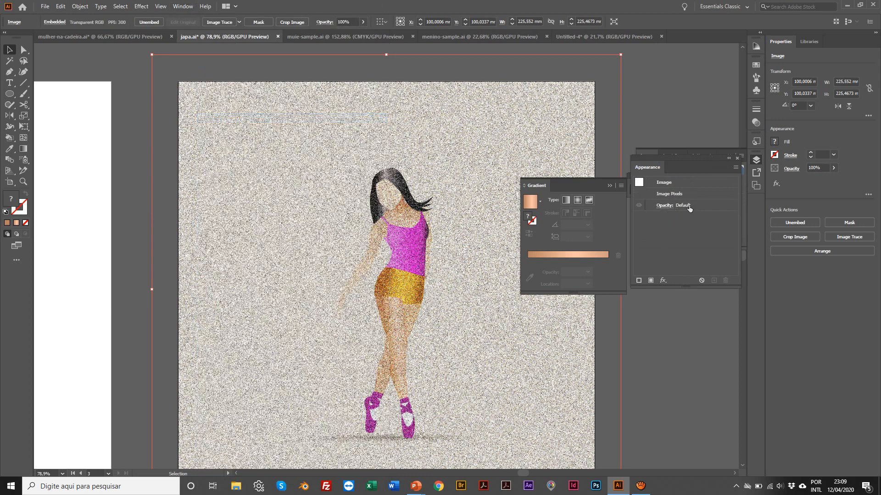
{"action": "left_click", "coordinate": [665, 206]}
{"action": "left_click", "coordinate": [591, 223]}
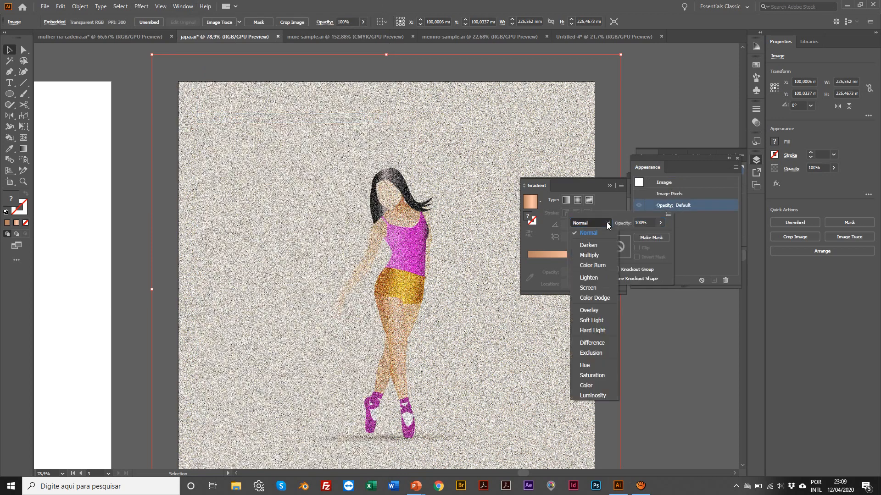
{"action": "left_click", "coordinate": [589, 255]}
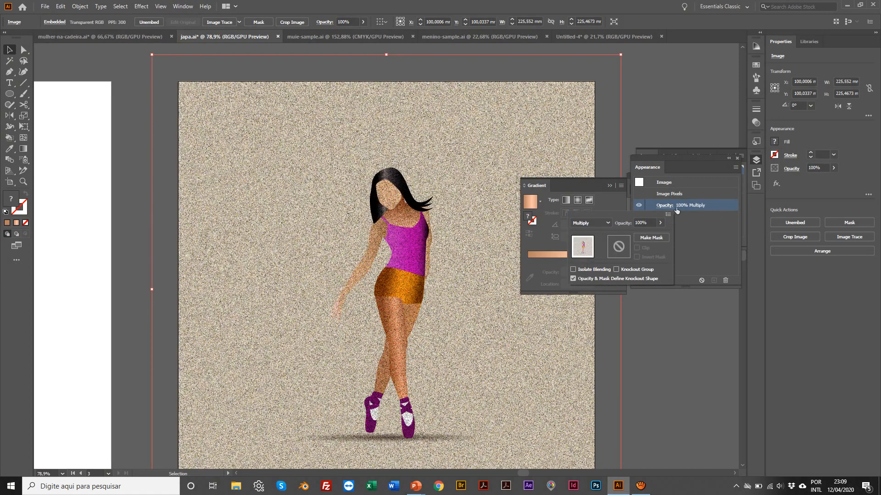
Lower the Multiply grain image's opacity to 60% and inspect the texture on the dancer's head and torso.
{"action": "left_click", "coordinate": [660, 223]}
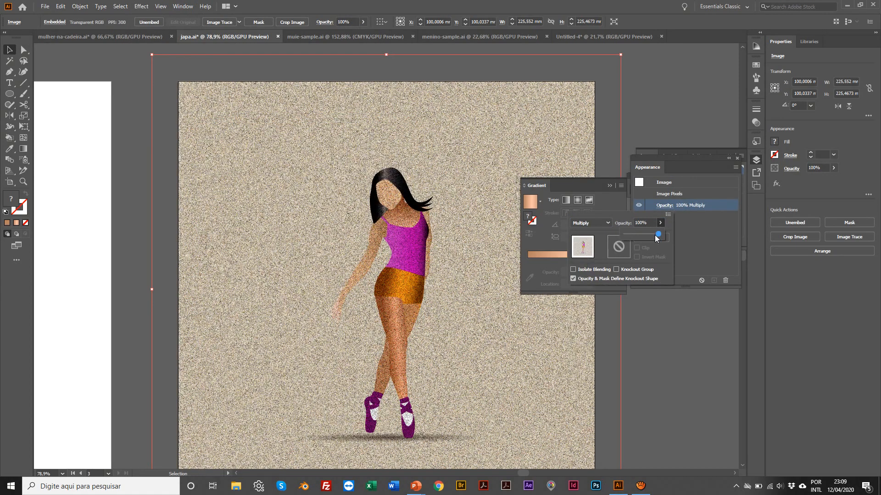
{"action": "left_click_drag", "start_coordinate": [659, 235], "coordinate": [647, 237]}
{"action": "left_click_drag", "start_coordinate": [645, 235], "coordinate": [644, 236]}
{"action": "left_click", "coordinate": [652, 100]}
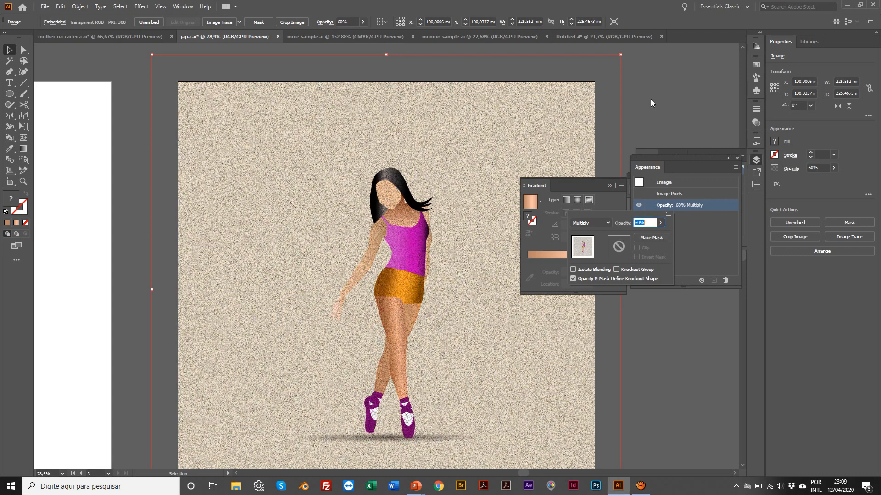
{"action": "left_click", "coordinate": [651, 100]}
{"action": "left_click", "coordinate": [651, 100]}
{"action": "key", "text": "z"}
{"action": "left_click", "coordinate": [340, 185]}
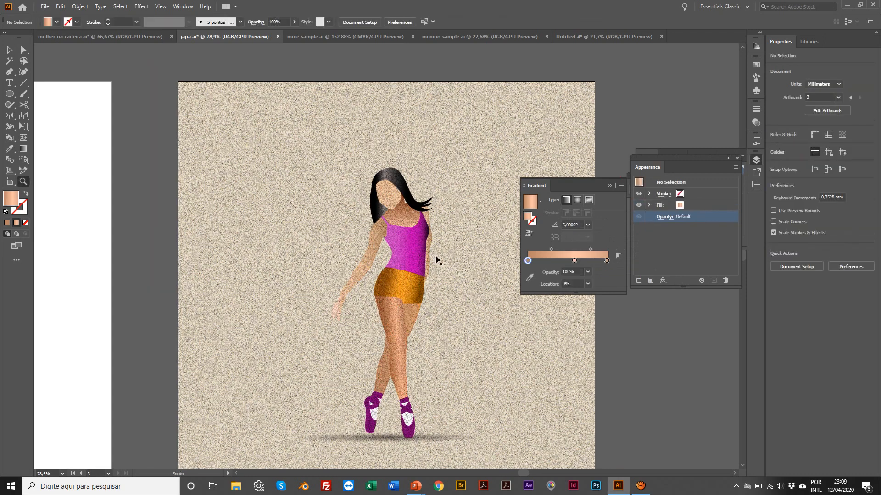
{"action": "left_click", "coordinate": [422, 260]}
{"action": "left_click", "coordinate": [368, 262]}
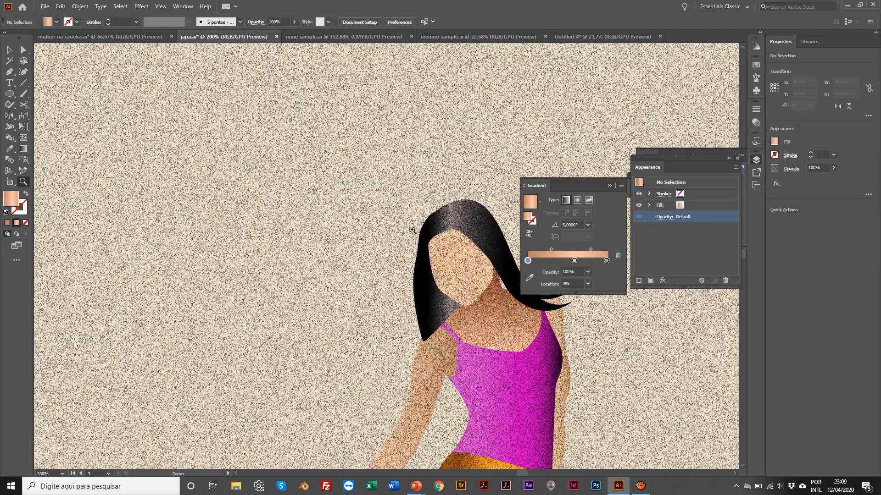
Set the grain image's opacity to 40% and view the textured dancer on the full artboard.
{"action": "key", "text": "v"}
{"action": "left_click", "coordinate": [508, 222]}
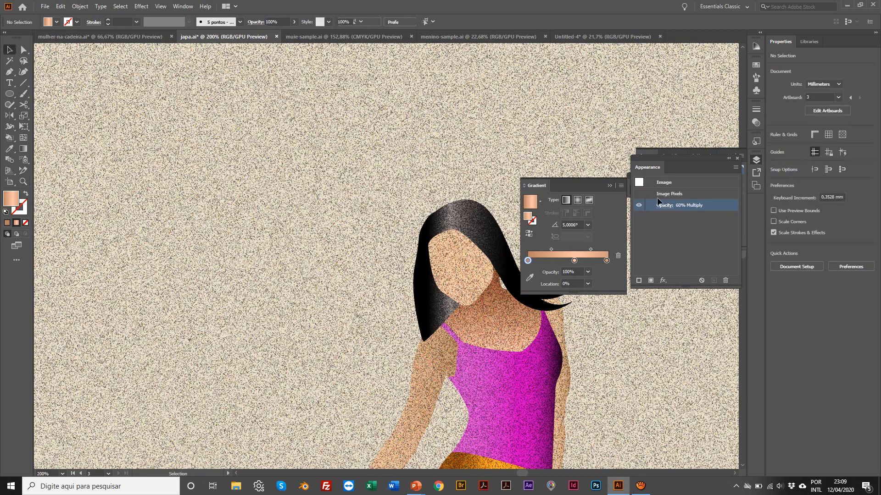
{"action": "left_click", "coordinate": [668, 207]}
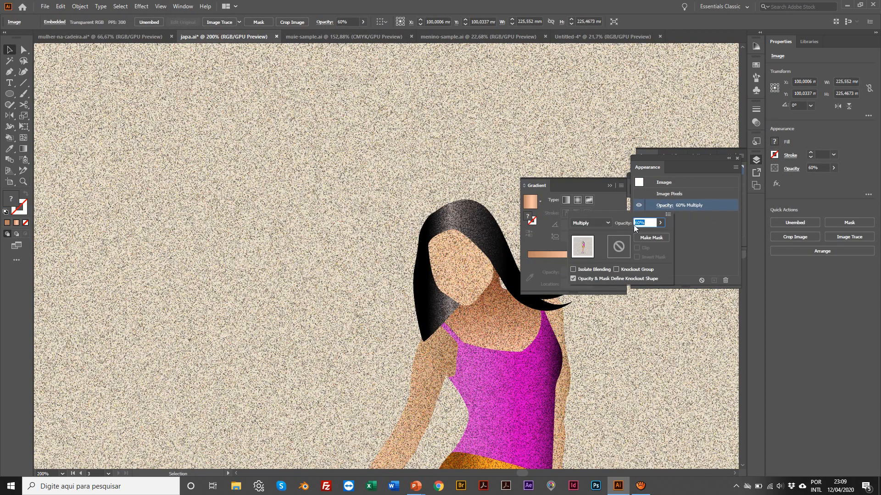
{"action": "type", "text": "40"}
{"action": "key", "text": "Return"}
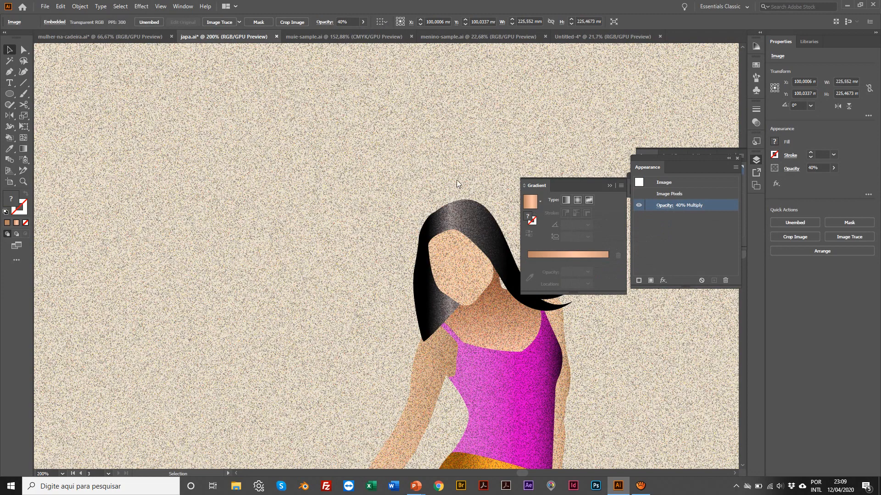
{"action": "key", "text": "ctrl+0"}
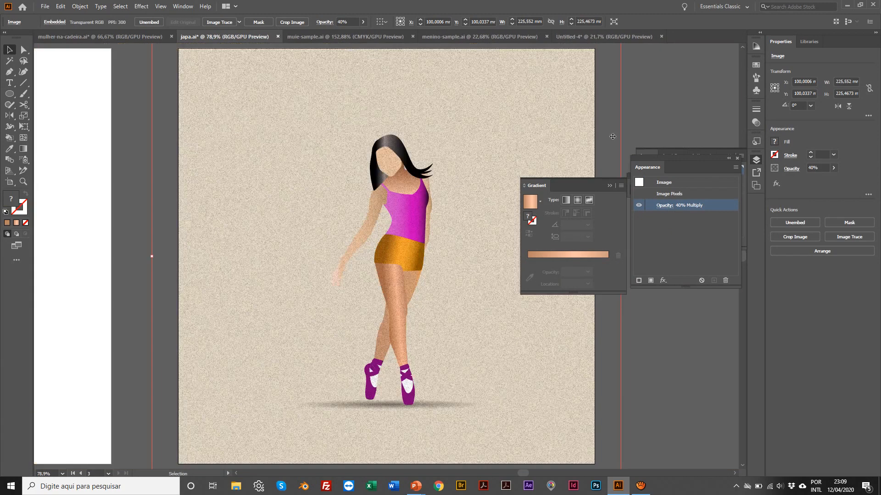
{"action": "scroll", "coordinate": [650, 104], "scroll_direction": "right", "scroll_amount": 1}
{"action": "left_click", "coordinate": [651, 103]}
{"action": "scroll", "coordinate": [651, 103], "scroll_direction": "up", "scroll_amount": 4}
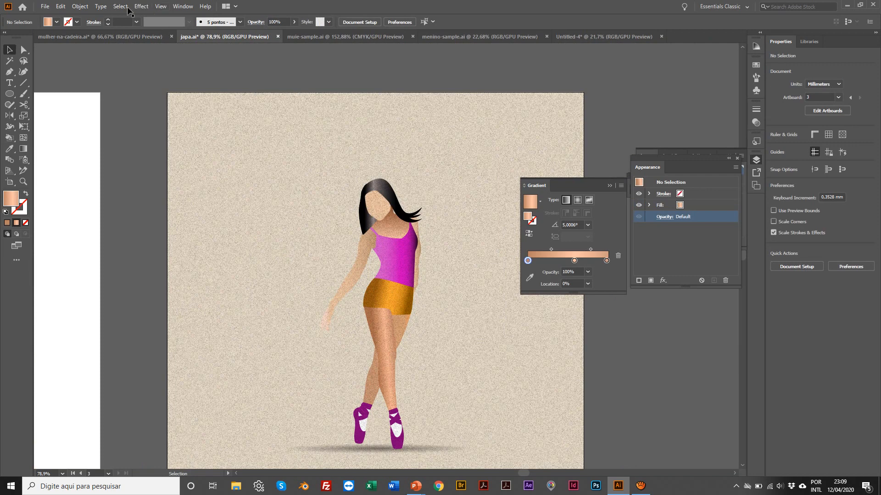
Show where the Mezzotint effect is found among the Pixelate effects.
{"action": "left_click", "coordinate": [141, 5]}
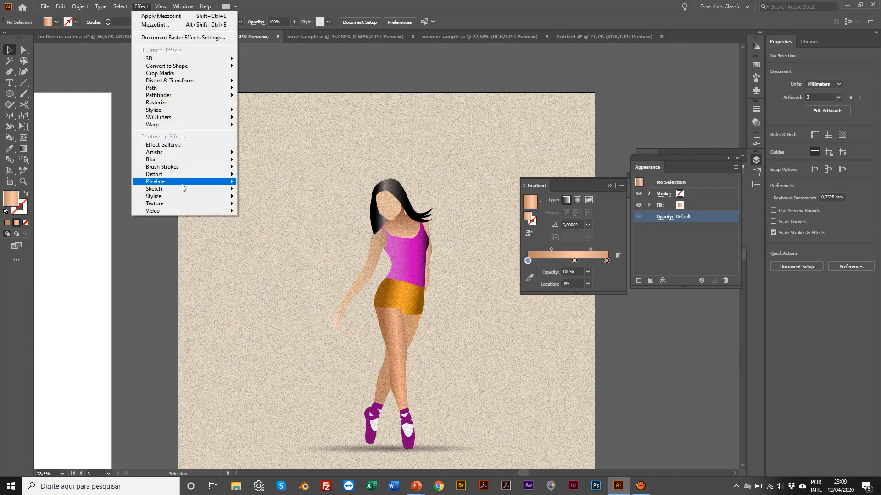
{"action": "mouse_move", "coordinate": [182, 184]}
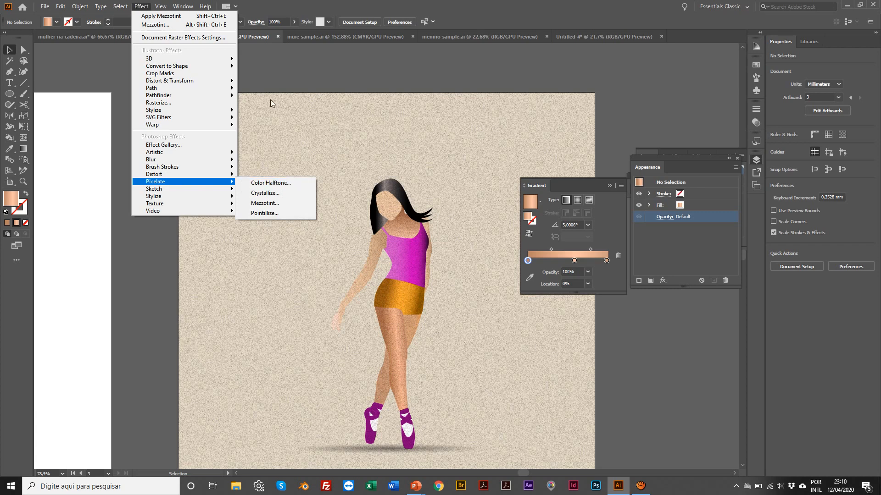
{"action": "left_click", "coordinate": [257, 66]}
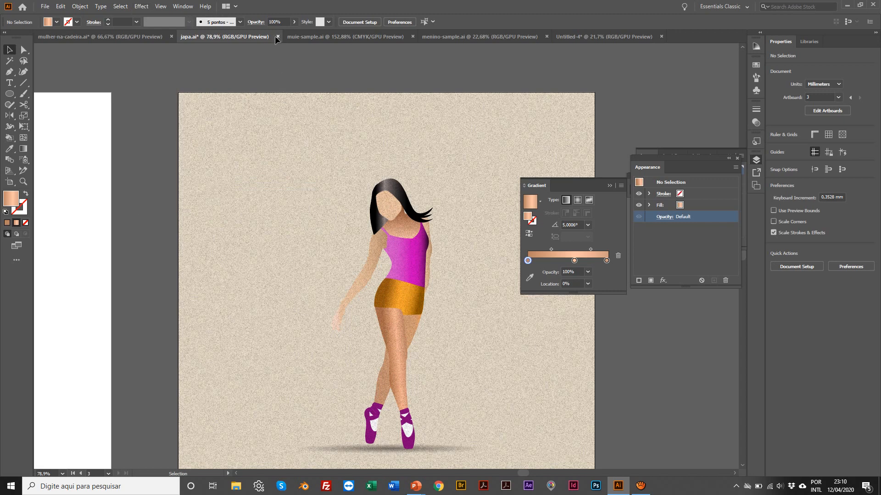
Switch to the muie-sample.ai document and view the faded photo of the standing woman with a book.
{"action": "left_click", "coordinate": [321, 36]}
{"action": "scroll", "coordinate": [288, 87], "scroll_direction": "right", "scroll_amount": 5}
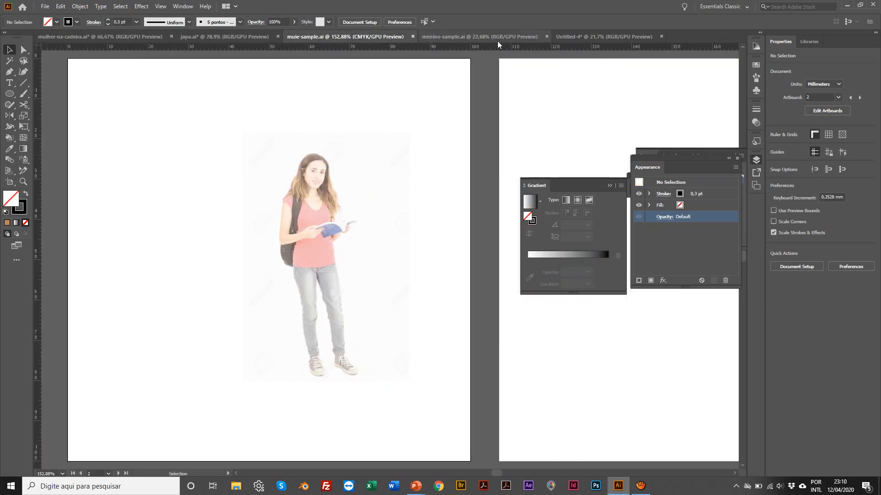
Close the floating Gradient and Appearance windows so the layer list is exposed beside the woman's photo.
{"action": "scroll", "coordinate": [607, 185], "scroll_direction": "right", "scroll_amount": 1}
{"action": "left_click", "coordinate": [609, 186]}
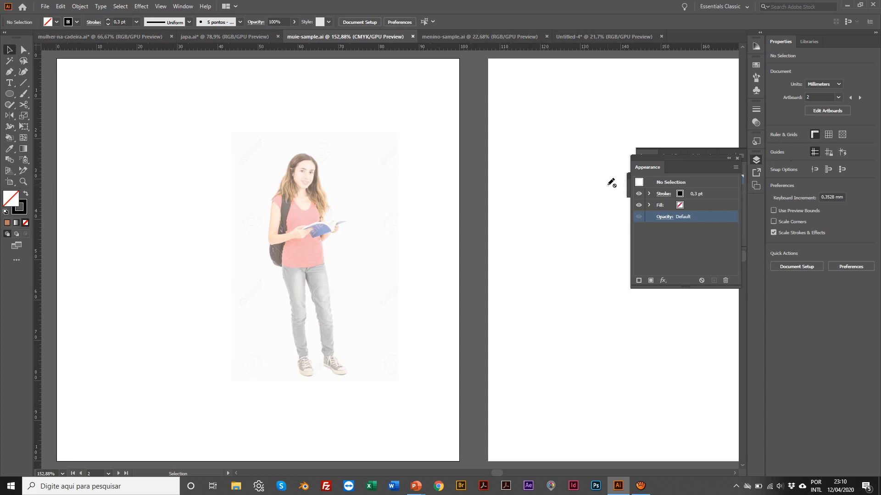
{"action": "left_click", "coordinate": [738, 159]}
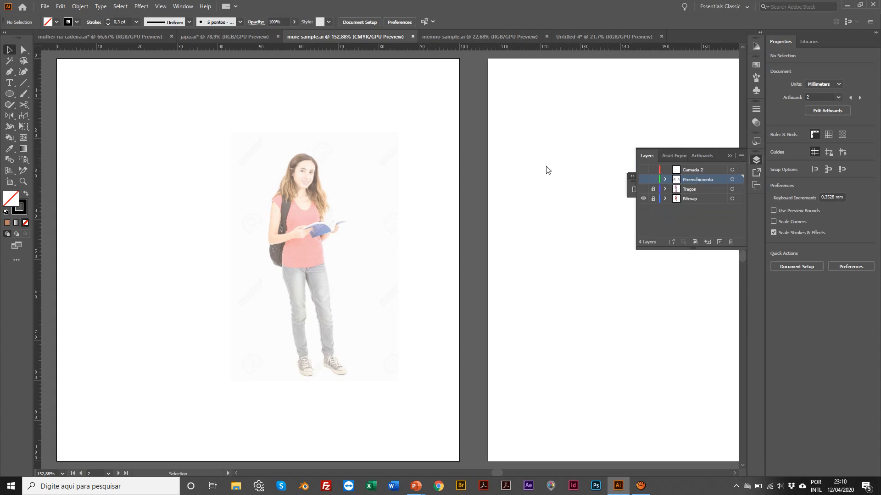
{"action": "scroll", "coordinate": [614, 187], "scroll_direction": "left", "scroll_amount": 5}
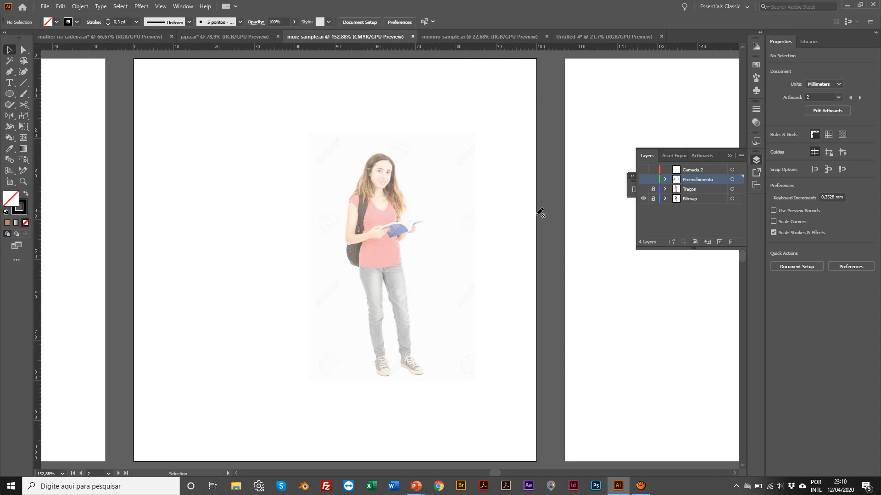
Unlock the Bitmap layer to show that it holds the woman's photo, and lock it again.
{"action": "left_click", "coordinate": [694, 200]}
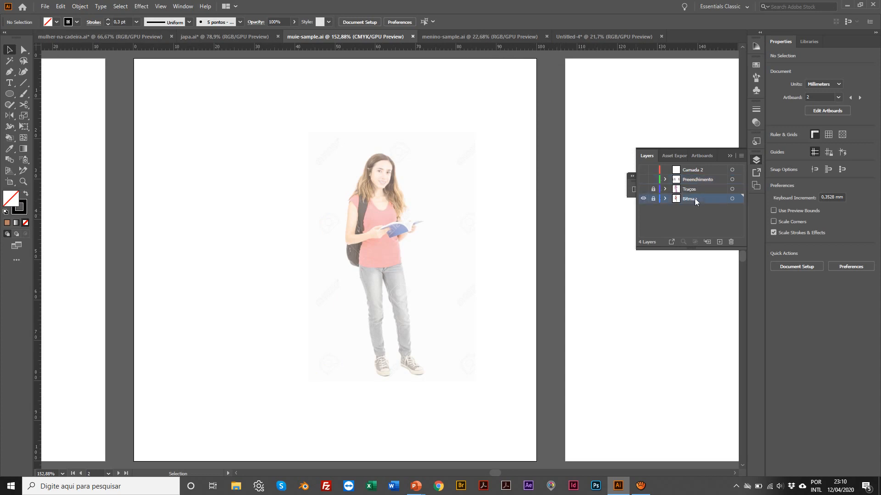
{"action": "left_click", "coordinate": [652, 199]}
{"action": "scroll", "coordinate": [386, 161], "scroll_direction": "right", "scroll_amount": 1}
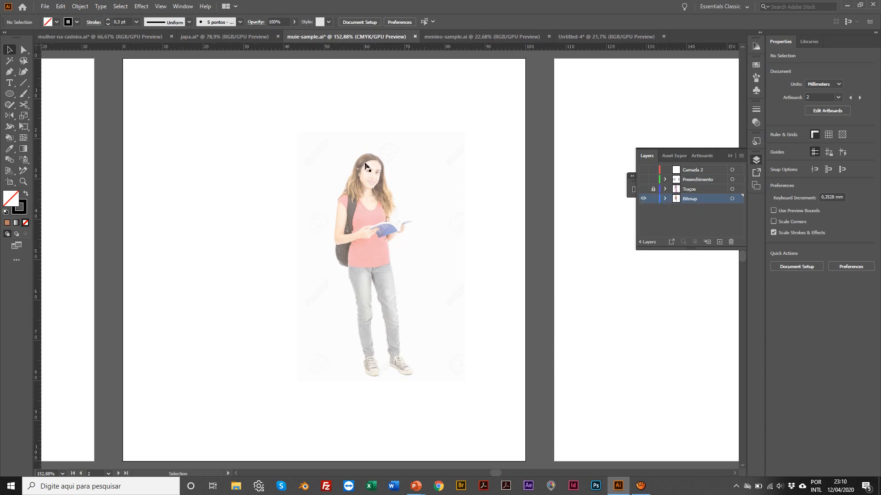
{"action": "left_click", "coordinate": [368, 167]}
{"action": "left_click", "coordinate": [653, 199]}
Show the Traços layer and inspect the outlines over the woman's photo at 300%.
{"action": "left_click", "coordinate": [642, 189]}
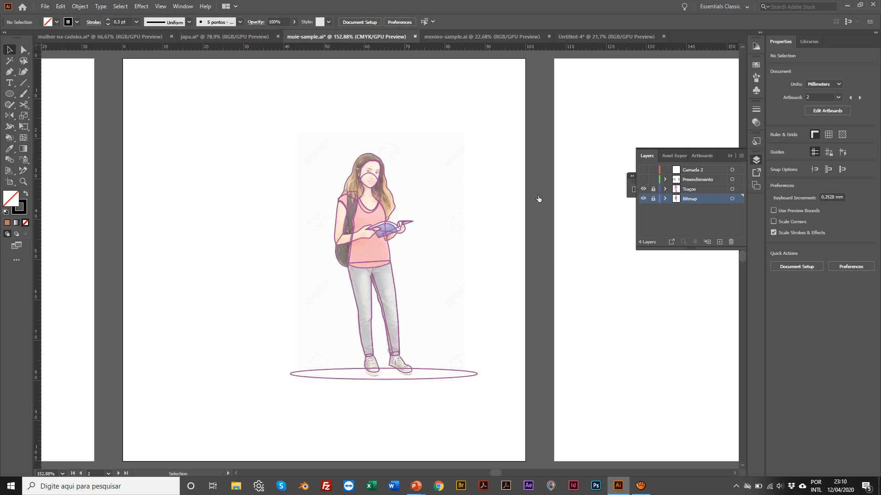
{"action": "key", "text": "z"}
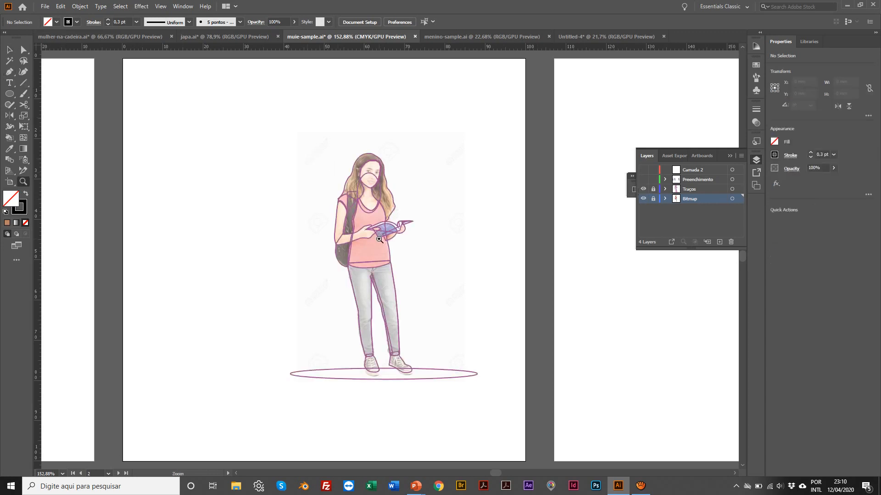
{"action": "left_click", "coordinate": [363, 190]}
{"action": "left_click", "coordinate": [363, 188]}
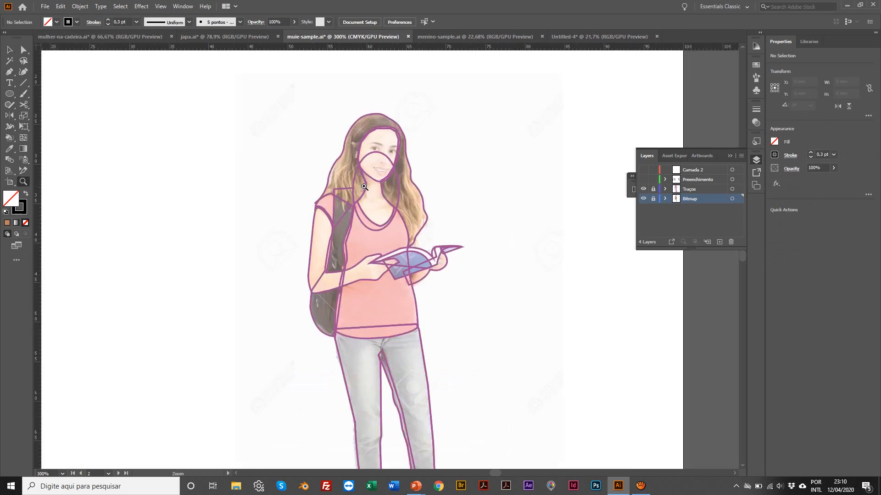
{"action": "scroll", "coordinate": [364, 187], "scroll_direction": "left", "scroll_amount": 6}
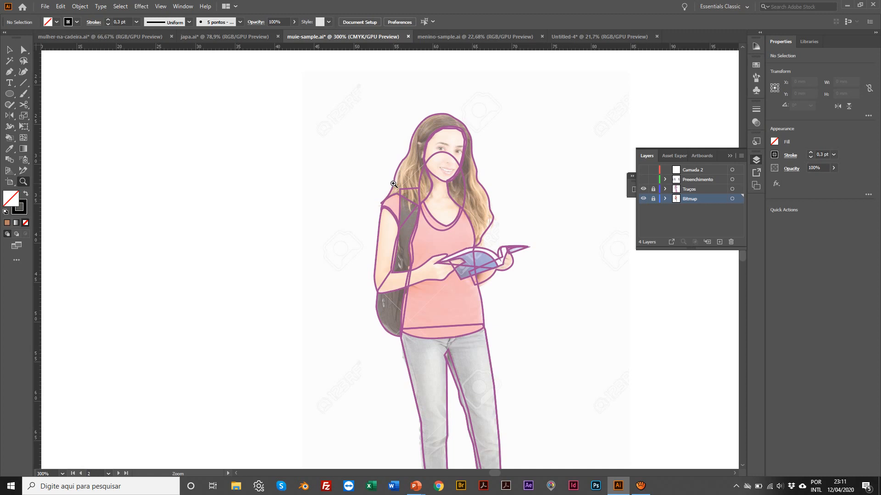
Unlock the Traços layer and move the hair outline off the woman to the empty area beside her head.
{"action": "left_click", "coordinate": [653, 189]}
{"action": "left_click", "coordinate": [9, 49]}
{"action": "scroll", "coordinate": [422, 165], "scroll_direction": "right", "scroll_amount": 1}
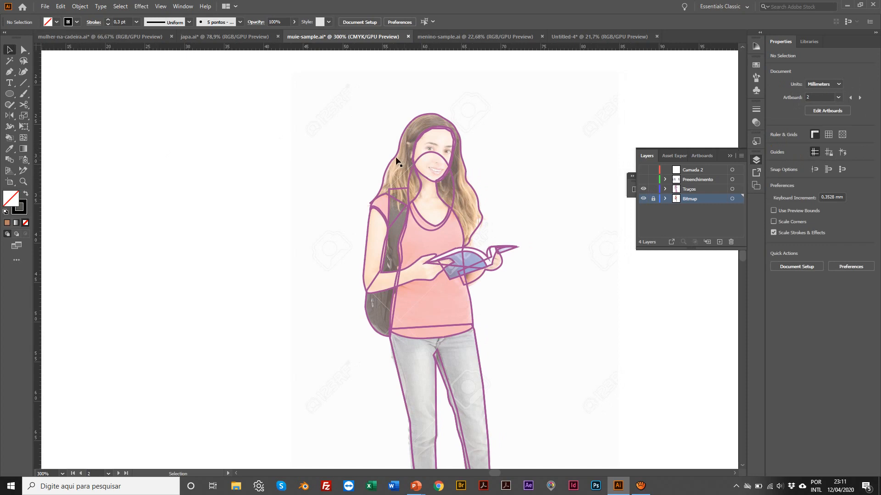
{"action": "left_click_drag", "start_coordinate": [397, 161], "coordinate": [279, 128]}
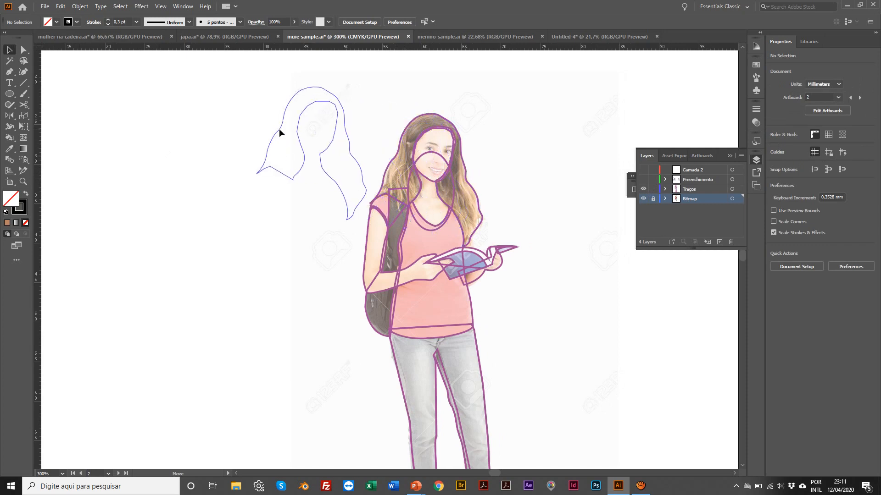
{"action": "scroll", "coordinate": [368, 131], "scroll_direction": "left", "scroll_amount": 1}
Try moving the face and neck outlines together, undo the move, and separate them into individual outlines.
{"action": "left_click_drag", "start_coordinate": [453, 121], "coordinate": [521, 89]}
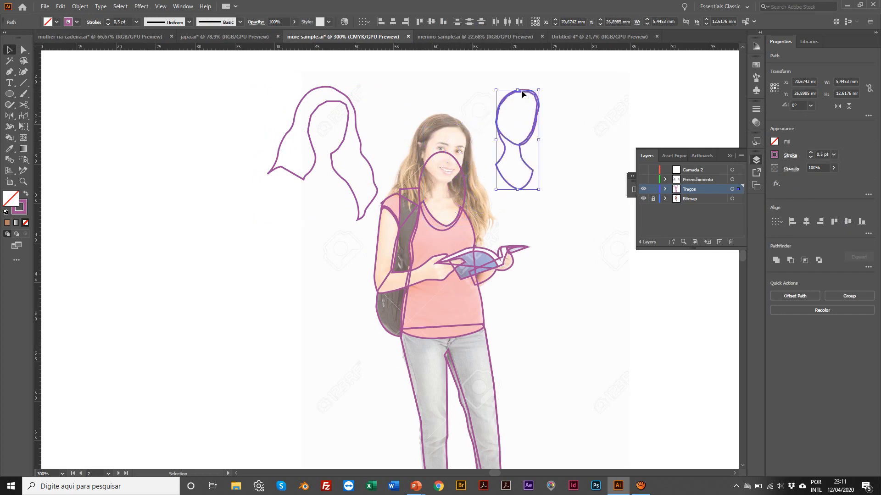
{"action": "key", "text": "a"}
{"action": "key", "text": "ctrl+z"}
{"action": "key", "text": "v"}
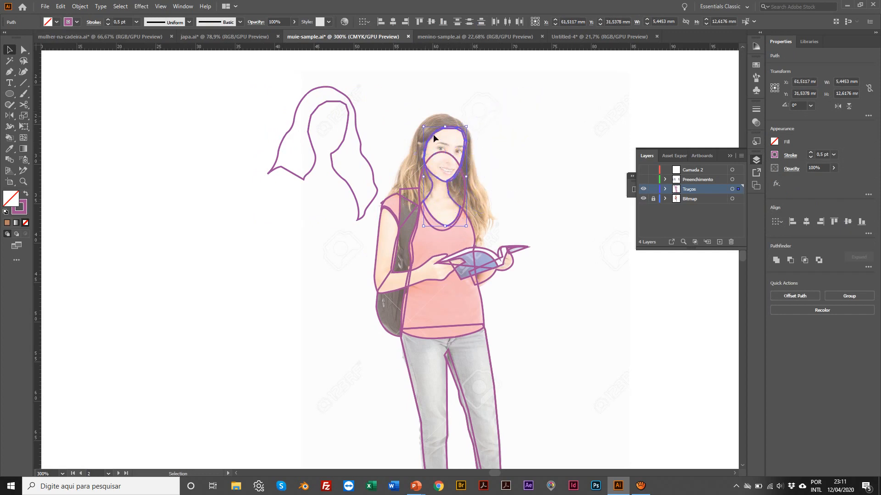
{"action": "right_click", "coordinate": [433, 134]}
{"action": "left_click", "coordinate": [461, 201]}
{"action": "left_click", "coordinate": [423, 194]}
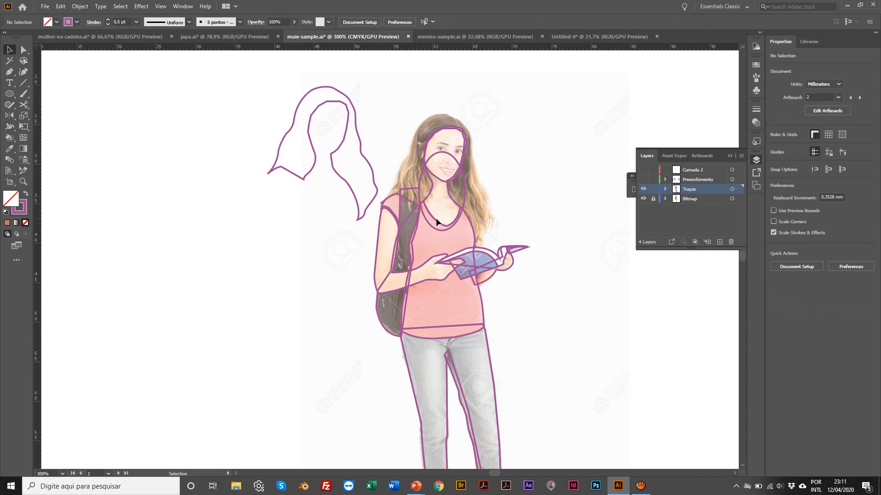
Move the head-and-neck outline, the face outline and the ellipse individually off the woman to show each shape.
{"action": "left_click_drag", "start_coordinate": [435, 218], "coordinate": [529, 177]}
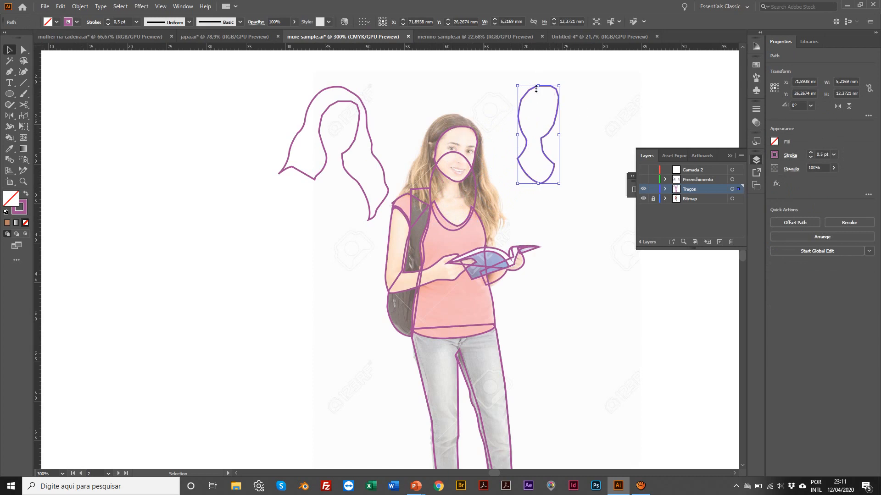
{"action": "left_click_drag", "start_coordinate": [463, 127], "coordinate": [486, 92]}
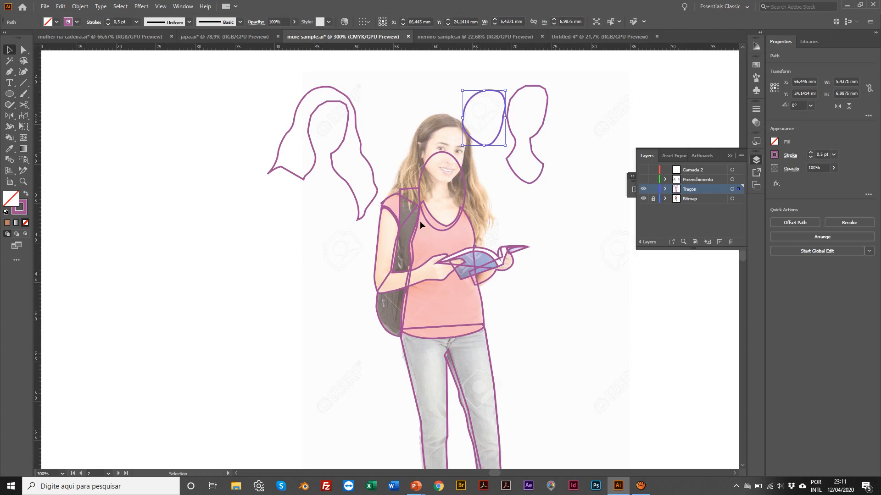
{"action": "left_click", "coordinate": [394, 198]}
{"action": "left_click_drag", "start_coordinate": [425, 169], "coordinate": [525, 190]}
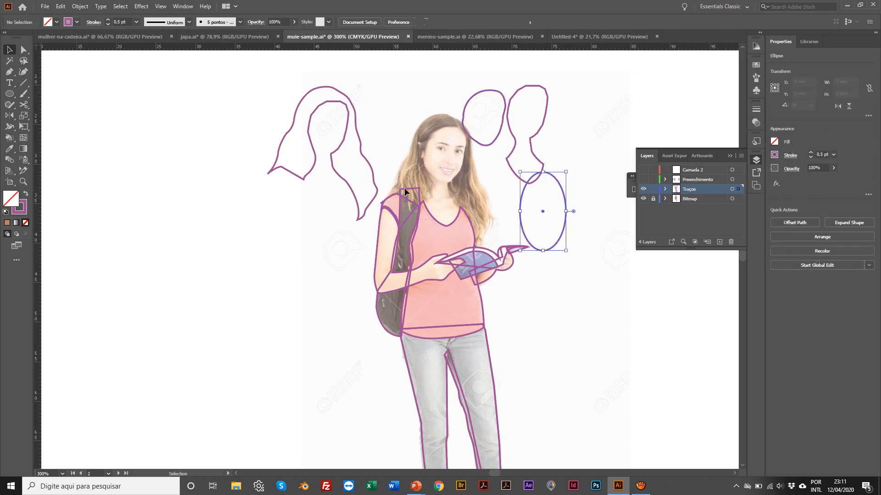
Undo the outline moves back to the traced figure and fit the artboard in the window.
{"action": "scroll", "coordinate": [405, 193], "scroll_direction": "right", "scroll_amount": 1}
{"action": "left_click", "coordinate": [392, 197]}
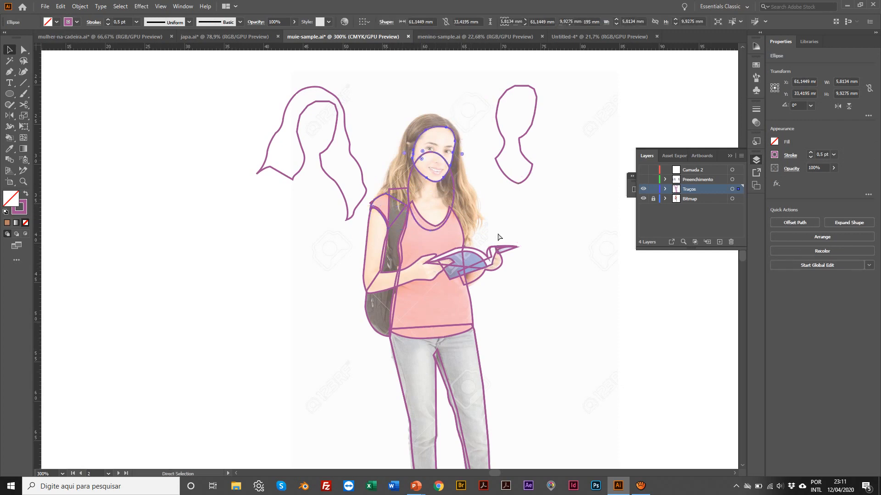
{"action": "key", "text": "v"}
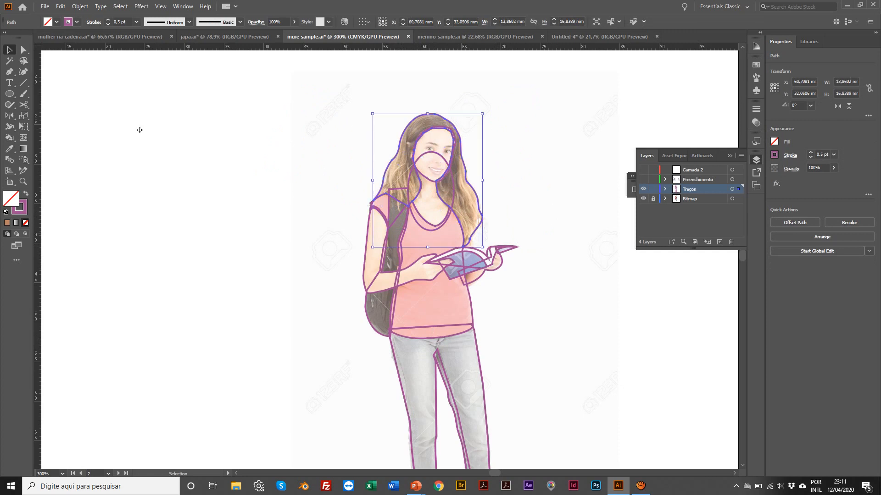
{"action": "left_click", "coordinate": [138, 129]}
{"action": "key", "text": "ctrl+0"}
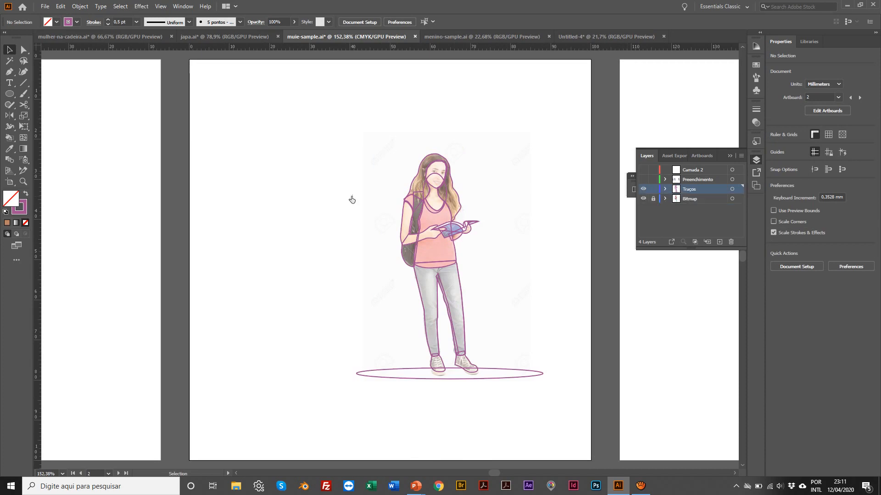
Show the Preenchimento layer with the colored fills, and hide the Bitmap and Traços layers.
{"action": "scroll", "coordinate": [413, 185], "scroll_direction": "up", "scroll_amount": 1}
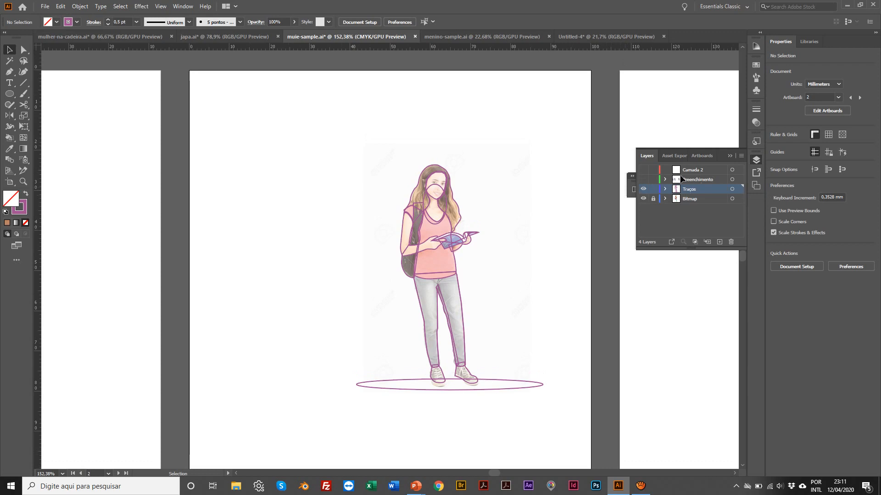
{"action": "left_click", "coordinate": [643, 180]}
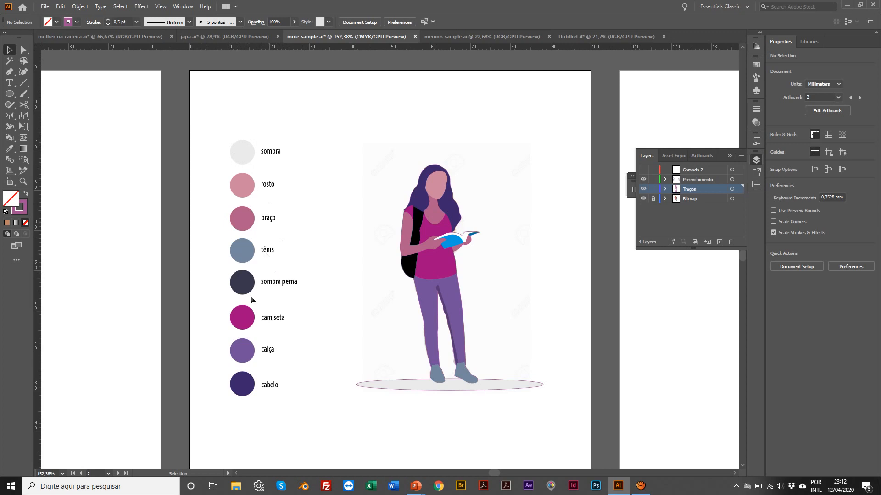
{"action": "left_click", "coordinate": [644, 199]}
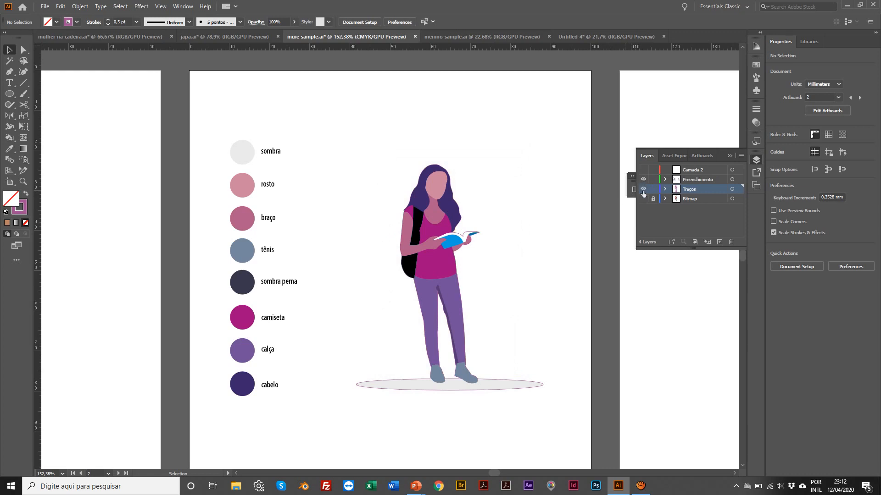
{"action": "left_click", "coordinate": [642, 189]}
Compare the flat-filled woman on the second artboard with the copy on the neighboring artboard.
{"action": "scroll", "coordinate": [505, 205], "scroll_direction": "right", "scroll_amount": 10}
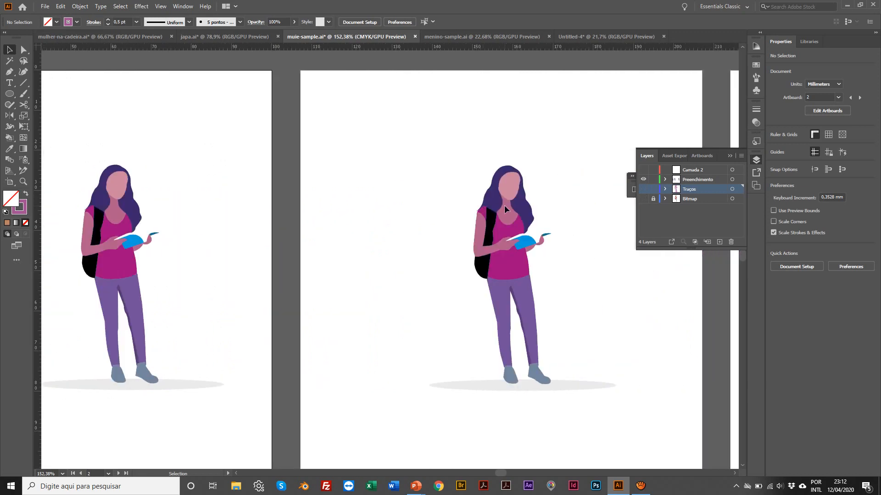
{"action": "scroll", "coordinate": [504, 205], "scroll_direction": "right", "scroll_amount": 5}
{"action": "scroll", "coordinate": [505, 205], "scroll_direction": "left", "scroll_amount": 5}
{"action": "scroll", "coordinate": [504, 205], "scroll_direction": "right", "scroll_amount": 4}
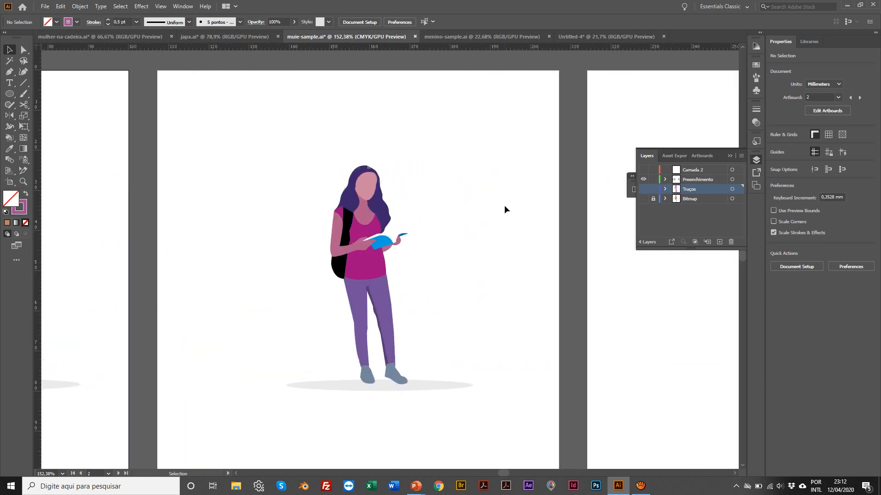
{"action": "scroll", "coordinate": [504, 210], "scroll_direction": "left", "scroll_amount": 9}
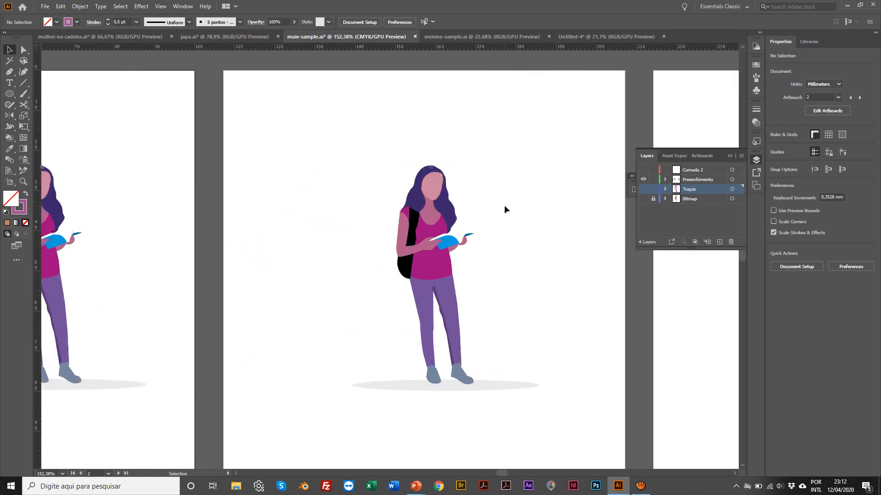
{"action": "scroll", "coordinate": [505, 209], "scroll_direction": "right", "scroll_amount": 8}
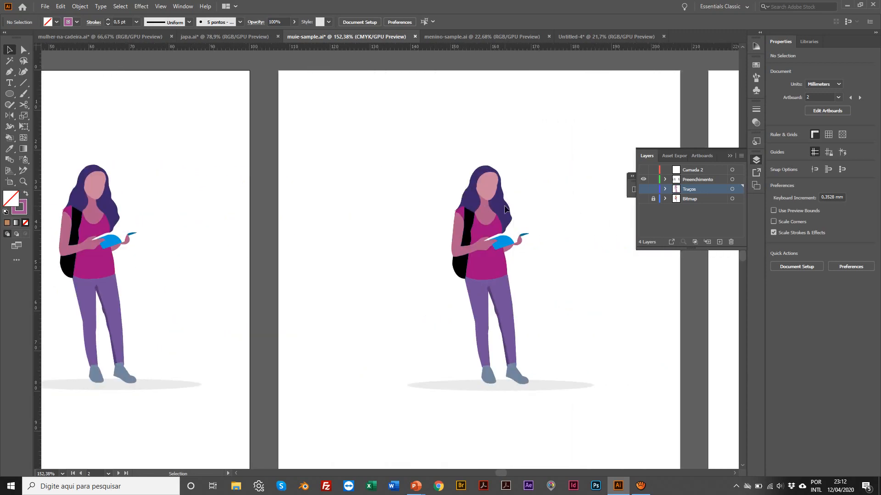
{"action": "scroll", "coordinate": [505, 206], "scroll_direction": "right", "scroll_amount": 3}
{"action": "scroll", "coordinate": [504, 206], "scroll_direction": "left", "scroll_amount": 7}
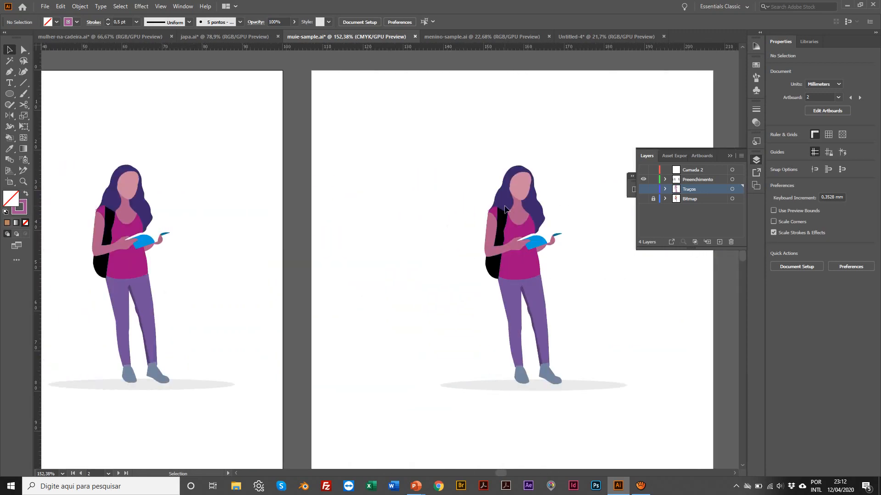
Switch to menino-sample.ai, review the Exercício aula 7 slides in PowerPoint from step 1 to step 4, and return to Illustrator.
{"action": "left_click", "coordinate": [463, 40]}
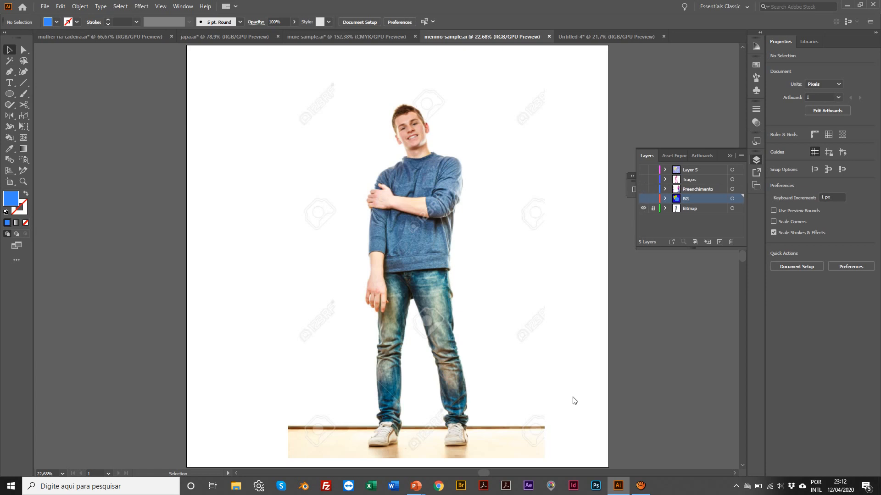
{"action": "mouse_move", "coordinate": [415, 485]}
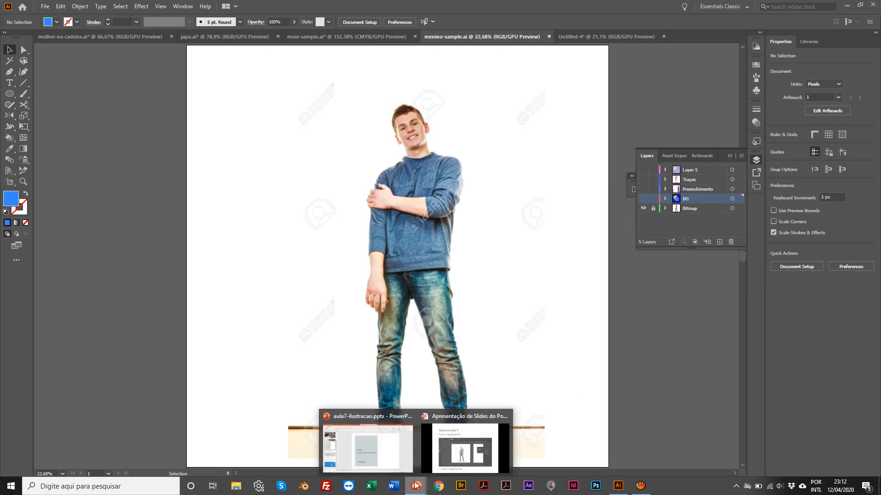
{"action": "left_click", "coordinate": [446, 452]}
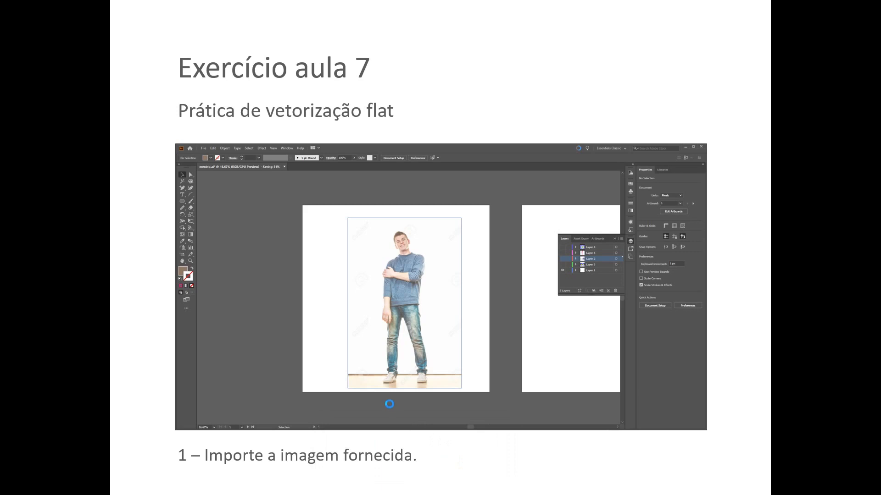
{"action": "key", "text": "Right"}
{"action": "key", "text": "Right"}
{"action": "key", "text": "Right"}
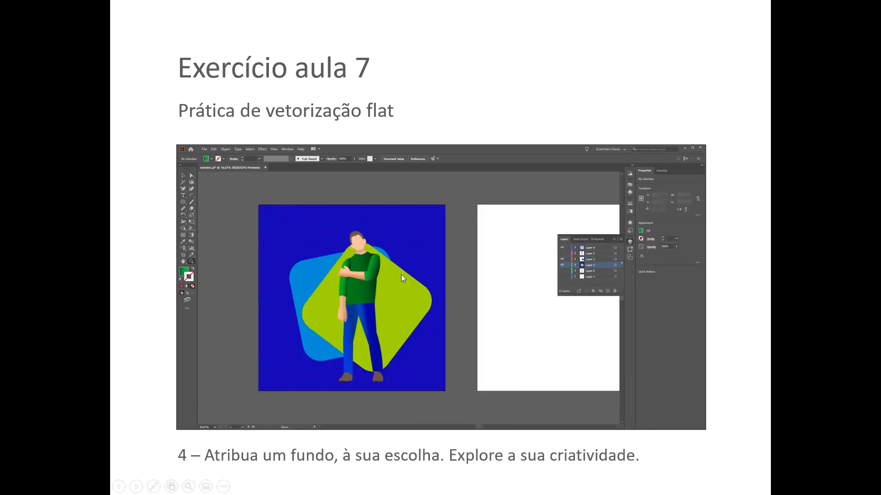
{"action": "key", "text": "alt+Tab"}
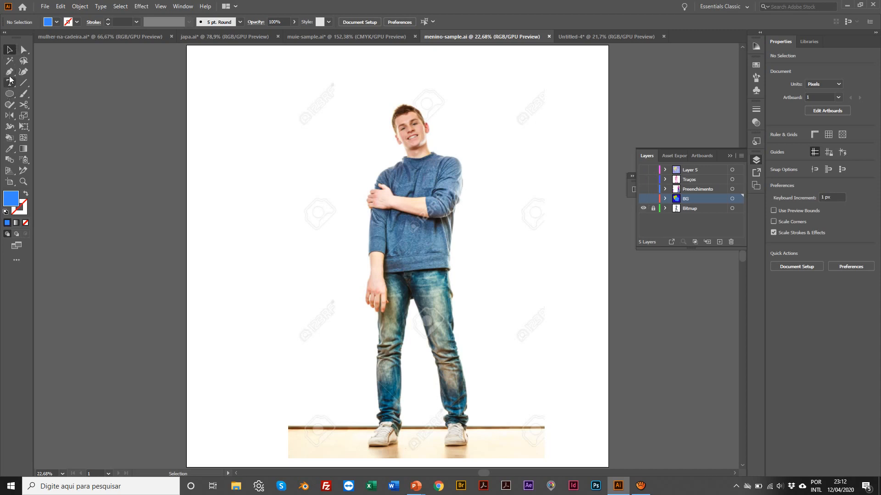
Show the Traços layer over the young man's photo and inspect the head and torso outlines at 50%.
{"action": "left_click", "coordinate": [643, 179]}
{"action": "left_click", "coordinate": [411, 169], "text": "ctrl"}
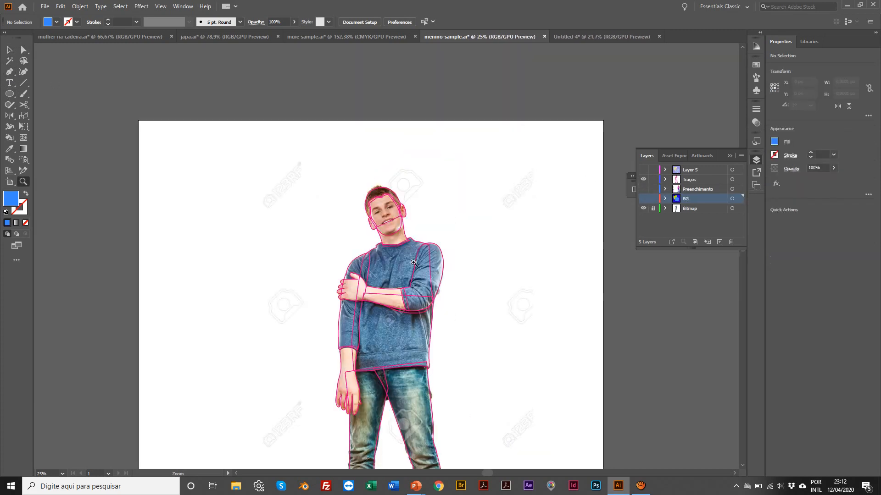
{"action": "left_click", "coordinate": [406, 253], "text": "ctrl"}
{"action": "left_click", "coordinate": [338, 196], "text": "ctrl"}
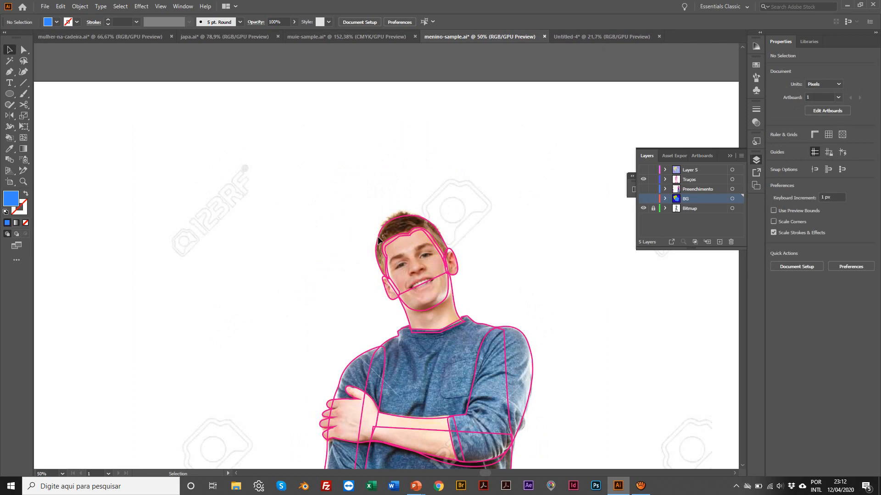
Move the hair, face and neck outlines off the young man's photo into the empty space around the head.
{"action": "left_click_drag", "start_coordinate": [374, 236], "coordinate": [276, 191]}
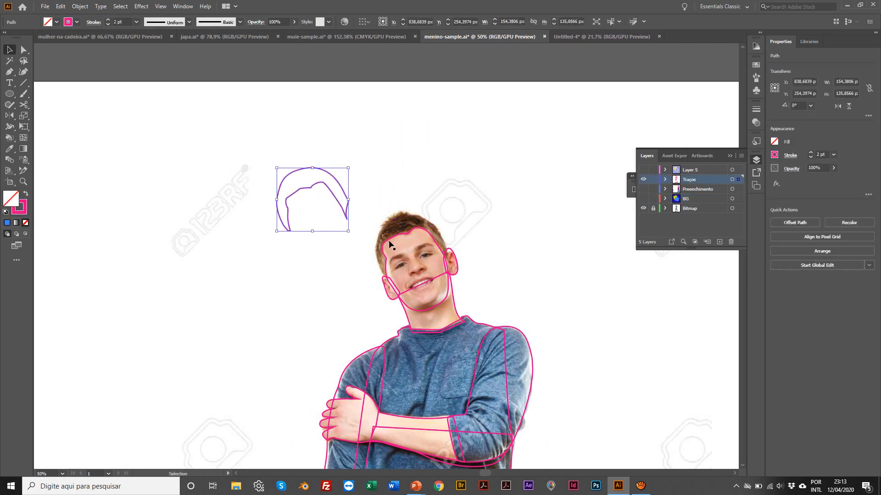
{"action": "left_click", "coordinate": [387, 238]}
{"action": "scroll", "coordinate": [403, 232], "scroll_direction": "right", "scroll_amount": 2}
{"action": "left_click_drag", "start_coordinate": [402, 233], "coordinate": [496, 168]}
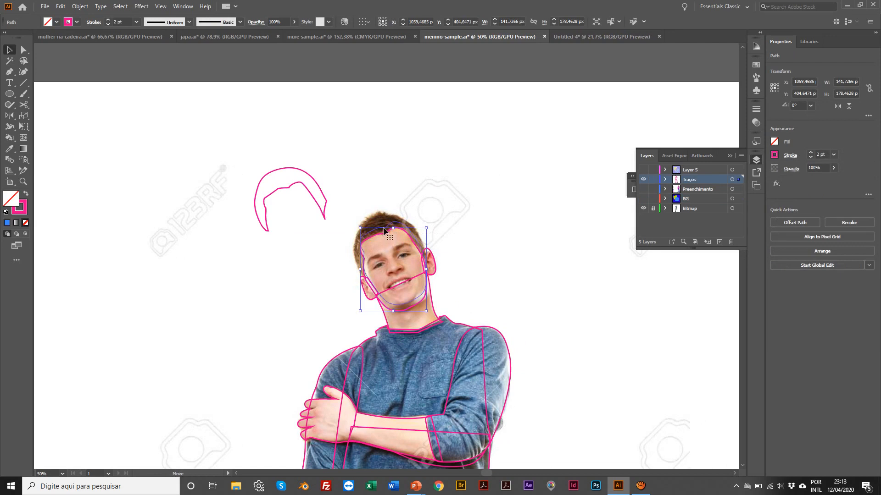
{"action": "left_click_drag", "start_coordinate": [385, 238], "coordinate": [520, 142]}
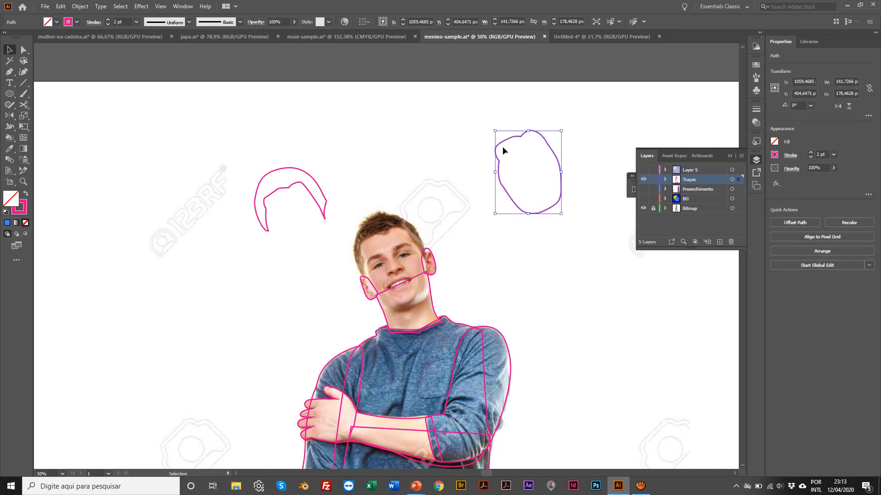
{"action": "left_click", "coordinate": [362, 281]}
{"action": "left_click", "coordinate": [413, 281]}
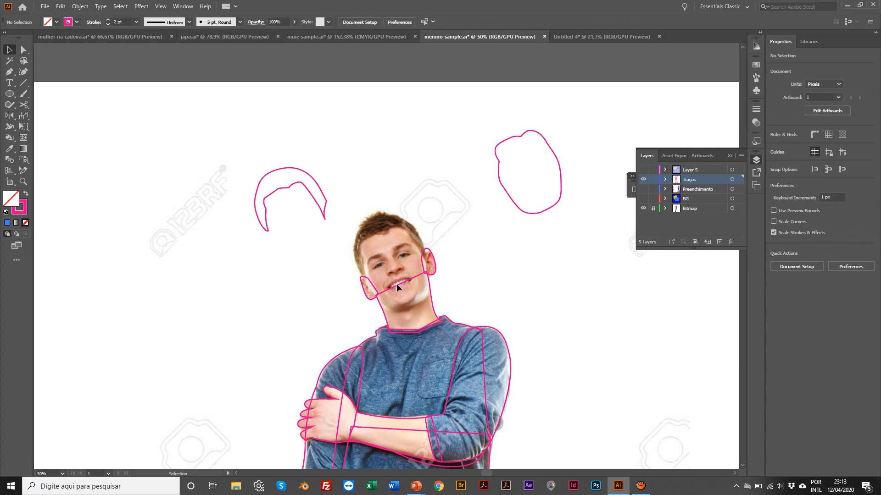
{"action": "left_click", "coordinate": [396, 283]}
{"action": "left_click_drag", "start_coordinate": [396, 284], "coordinate": [464, 255]}
{"action": "scroll", "coordinate": [416, 276], "scroll_direction": "up", "scroll_amount": 1}
{"action": "scroll", "coordinate": [418, 278], "scroll_direction": "left", "scroll_amount": 2}
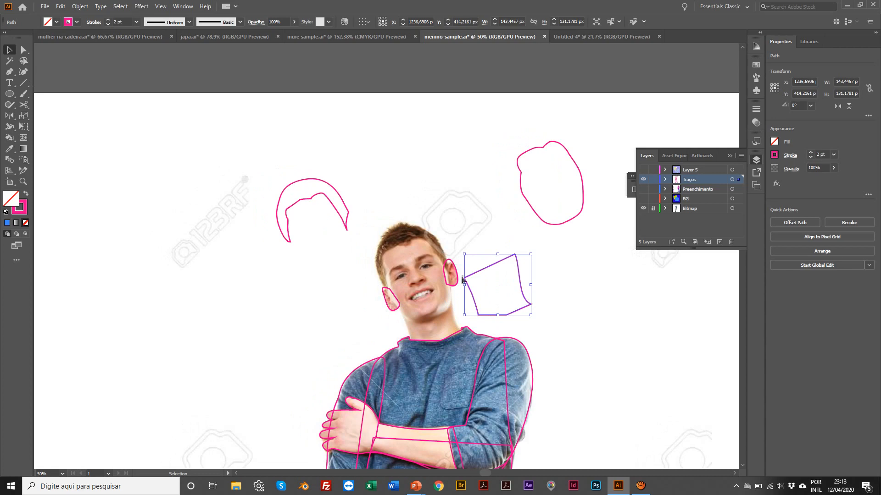
{"action": "scroll", "coordinate": [537, 155], "scroll_direction": "left", "scroll_amount": 2}
{"action": "scroll", "coordinate": [601, 201], "scroll_direction": "up", "scroll_amount": 1}
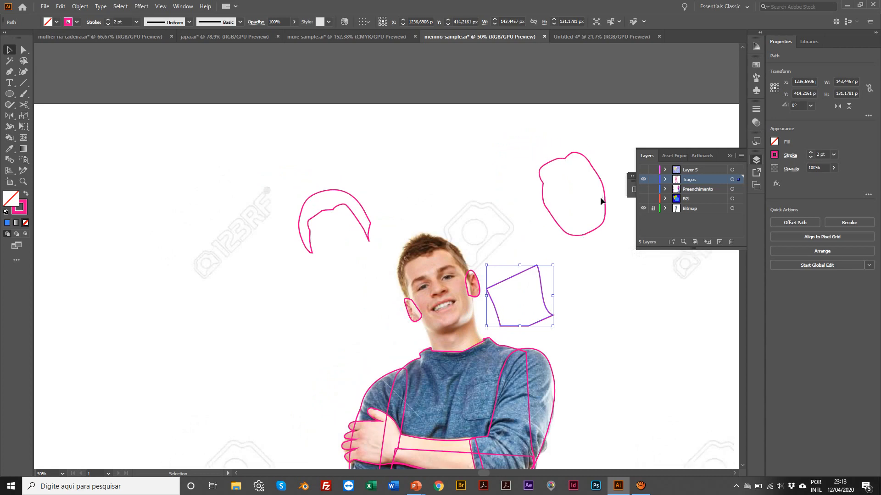
Undo the moves of the neck and face outlines.
{"action": "key", "text": "ctrl+z"}
{"action": "scroll", "coordinate": [486, 232], "scroll_direction": "down", "scroll_amount": 12}
{"action": "key", "text": "ctrl+z"}
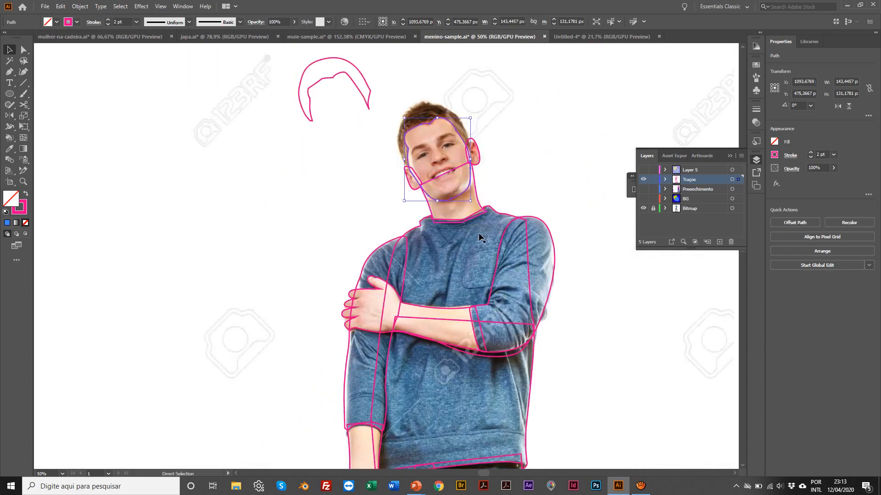
{"action": "scroll", "coordinate": [367, 229], "scroll_direction": "down", "scroll_amount": 7}
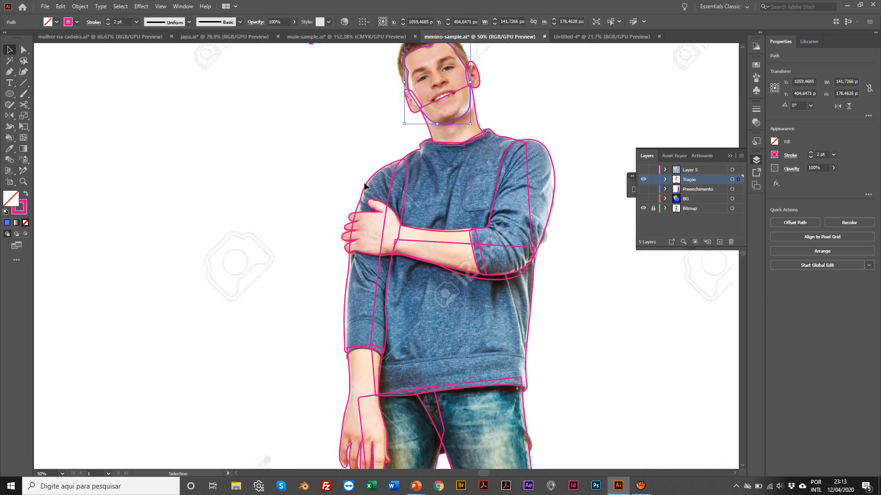
Try moving the lowered sleeve, crossed-arm and torso outlines off the sweater, undoing each move.
{"action": "left_click_drag", "start_coordinate": [364, 185], "coordinate": [343, 176]}
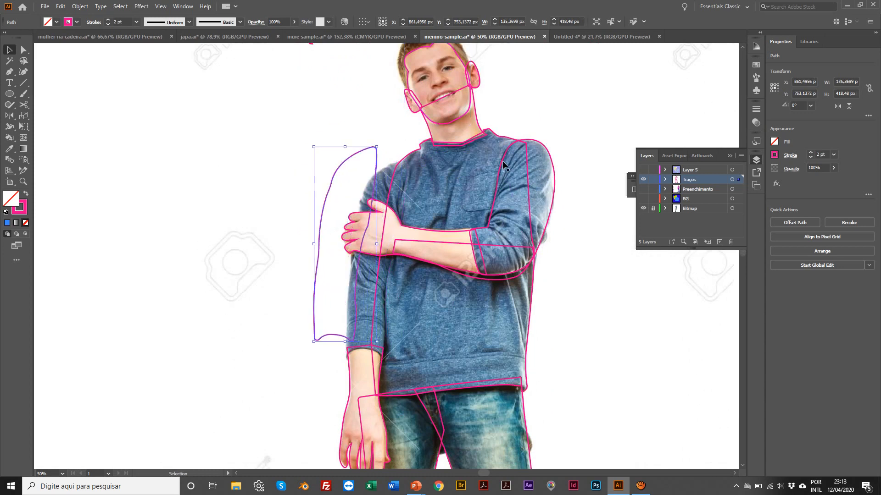
{"action": "left_click_drag", "start_coordinate": [502, 161], "coordinate": [549, 164]}
{"action": "key", "text": "ctrl+z"}
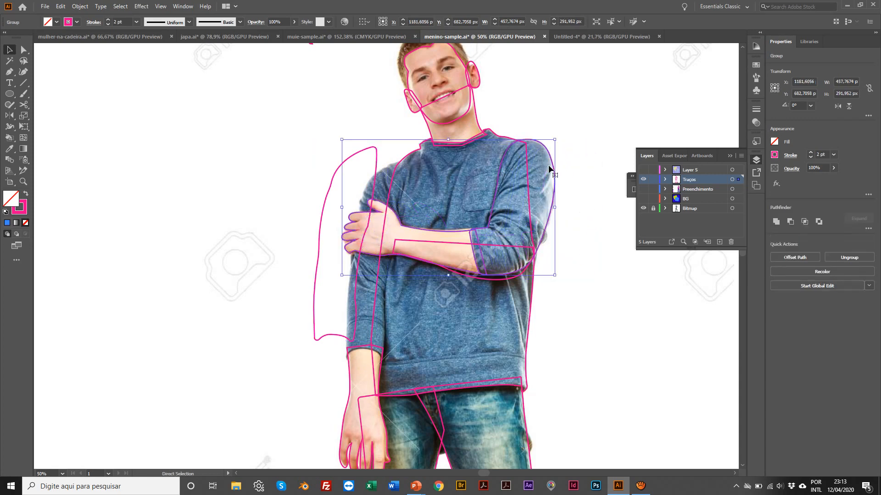
{"action": "key", "text": "ctrl+z"}
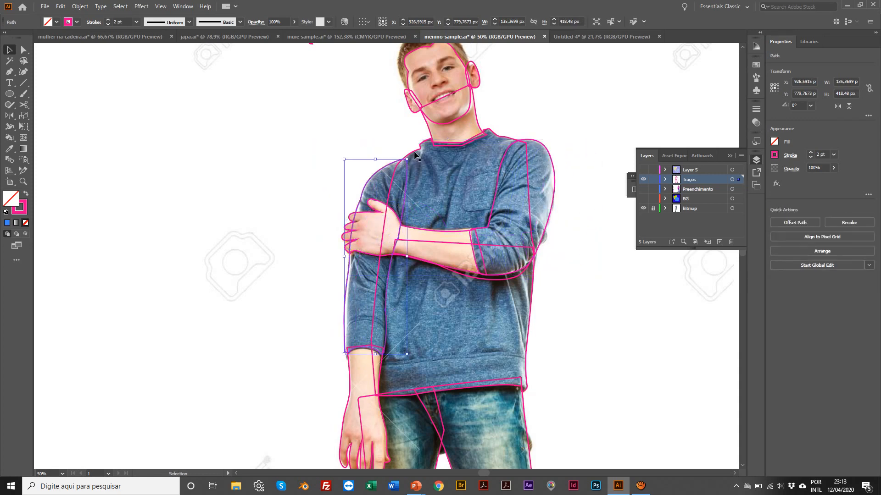
{"action": "left_click_drag", "start_coordinate": [414, 152], "coordinate": [367, 129]}
{"action": "scroll", "coordinate": [366, 140], "scroll_direction": "down", "scroll_amount": 16}
{"action": "key", "text": "ctrl+z"}
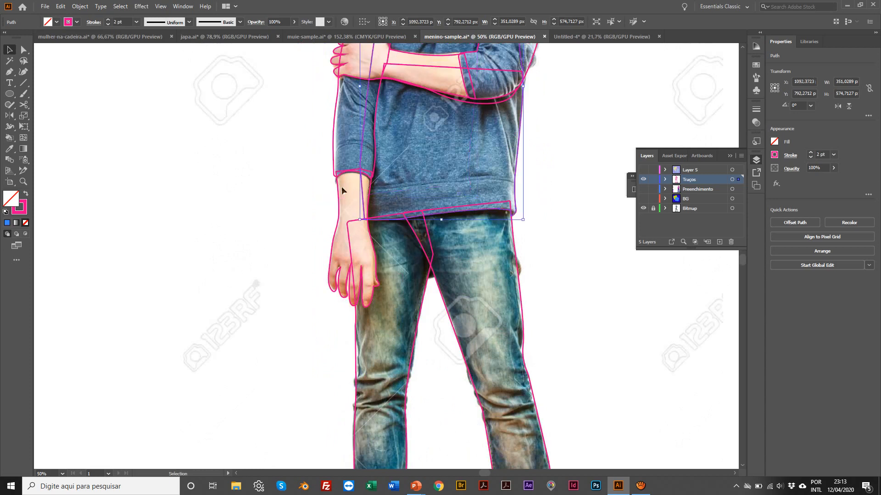
Inspect the lowered arm and leg outlines by selecting them, and view the whole artboard with nothing selected.
{"action": "left_click", "coordinate": [345, 192]}
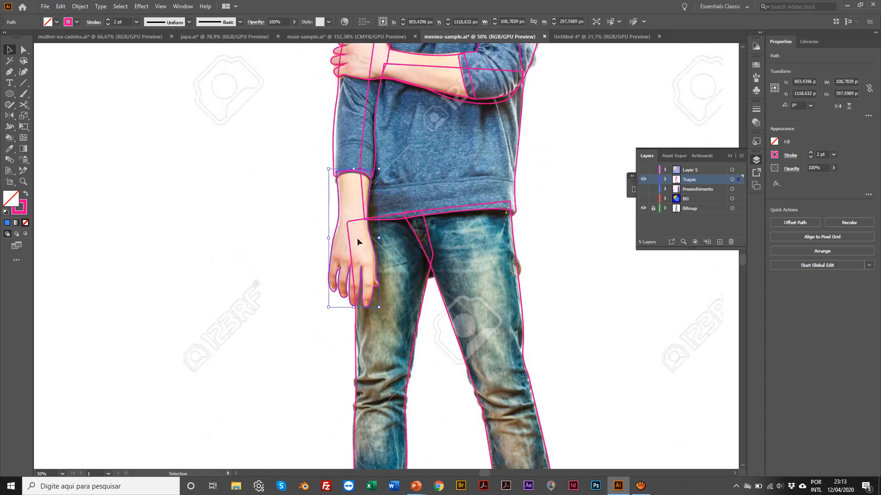
{"action": "left_click", "coordinate": [429, 270]}
{"action": "left_click", "coordinate": [440, 280]}
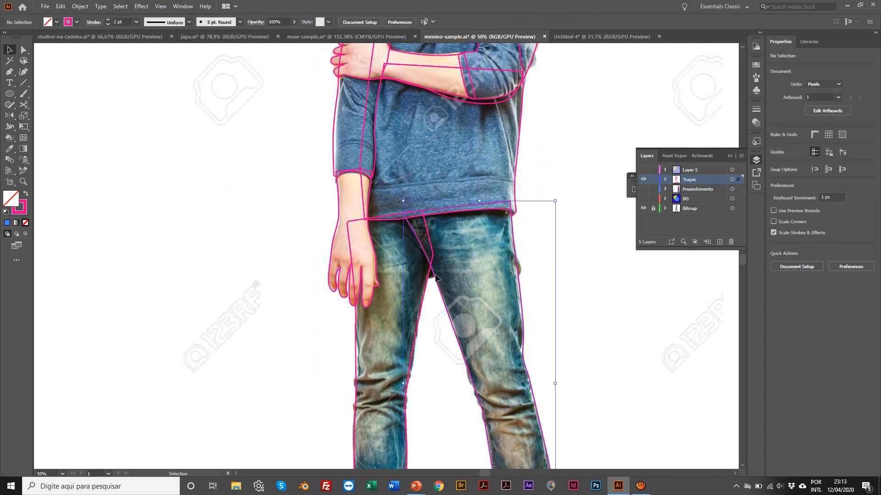
{"action": "key", "text": "ctrl+0"}
{"action": "left_click", "coordinate": [271, 219]}
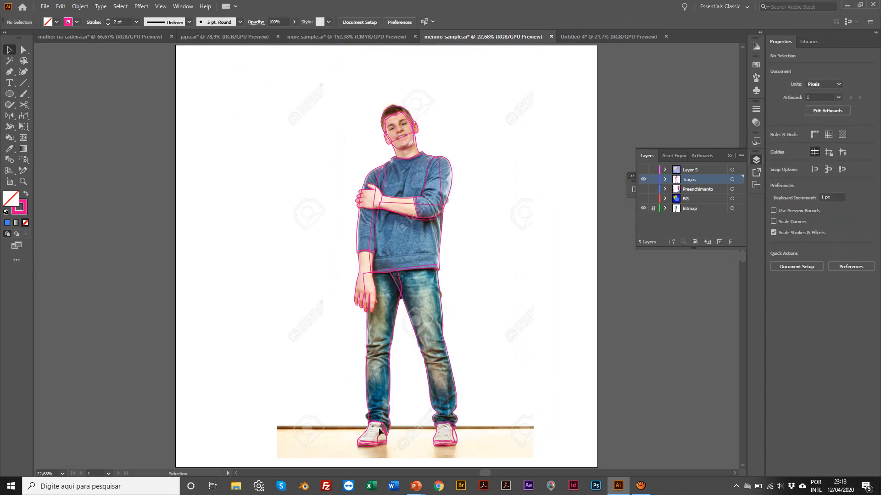
Show the Preenchimento layer with the colored fills over the young man's photo.
{"action": "left_click", "coordinate": [644, 190]}
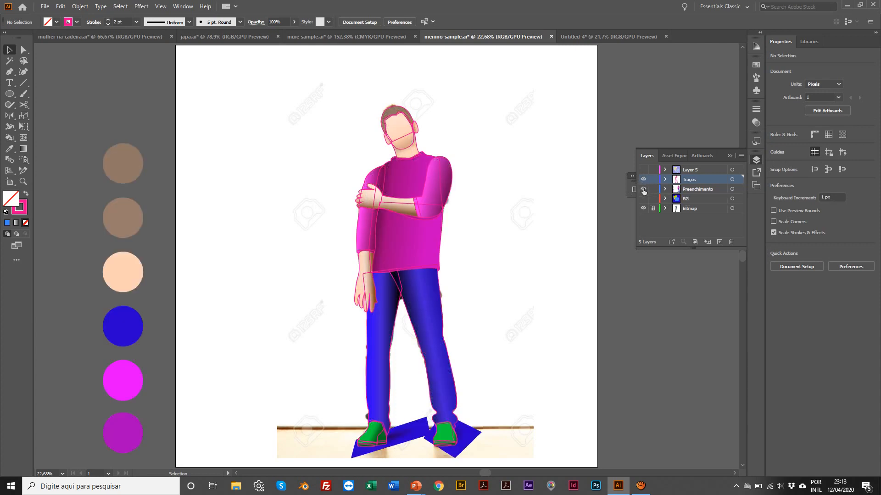
{"action": "scroll", "coordinate": [243, 233], "scroll_direction": "down", "scroll_amount": 2}
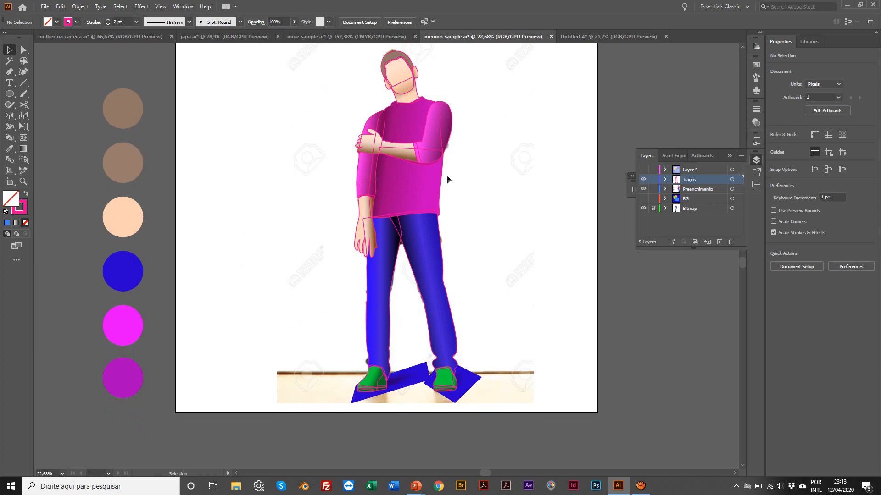
{"action": "scroll", "coordinate": [406, 198], "scroll_direction": "up", "scroll_amount": 3}
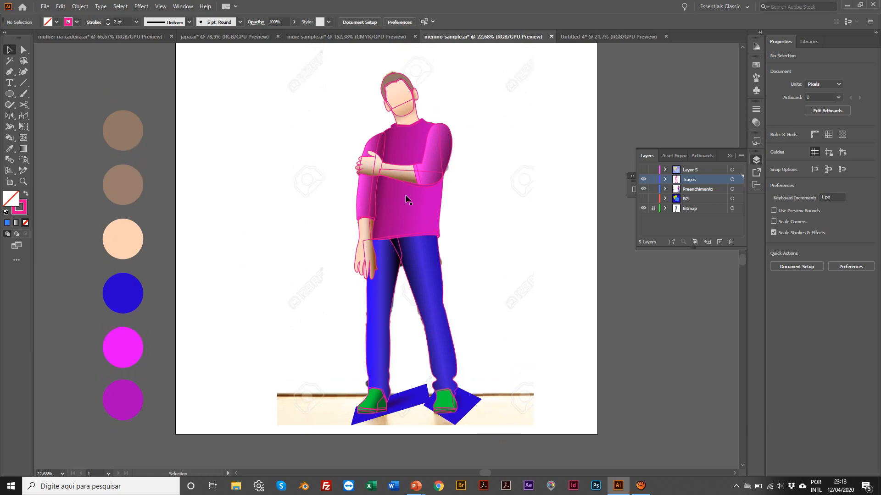
Show the BG and Layer 5 layers and hide the Traços layer.
{"action": "left_click", "coordinate": [643, 199]}
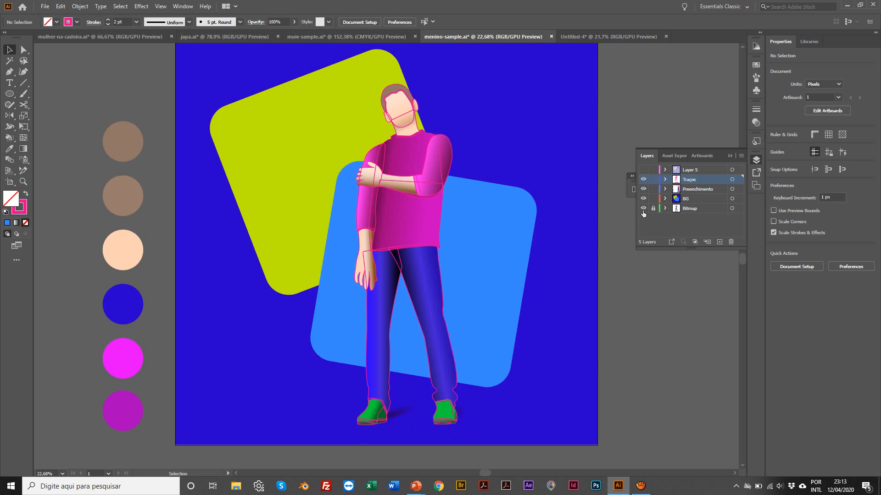
{"action": "left_click", "coordinate": [643, 171]}
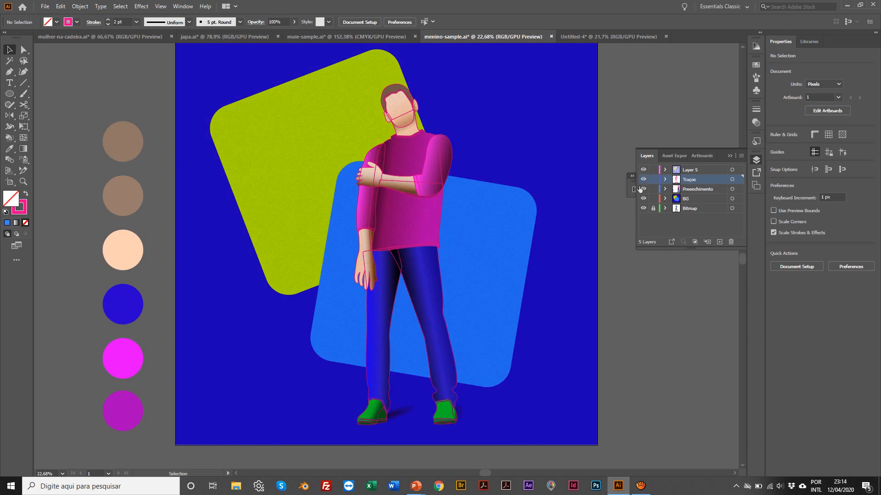
{"action": "scroll", "coordinate": [639, 189], "scroll_direction": "right", "scroll_amount": 1}
{"action": "left_click", "coordinate": [643, 179]}
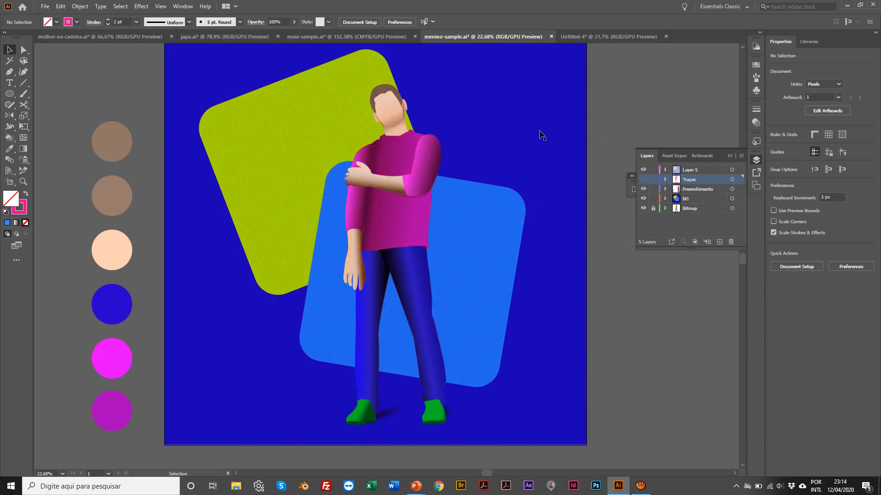
Examine the grain texture and shading on the figure's head at 100%, and return to the full artboard view.
{"action": "key", "text": "z"}
{"action": "left_click", "coordinate": [363, 163]}
{"action": "scroll", "coordinate": [426, 214], "scroll_direction": "up", "scroll_amount": 1}
{"action": "left_click", "coordinate": [426, 214]}
{"action": "left_click", "coordinate": [349, 261]}
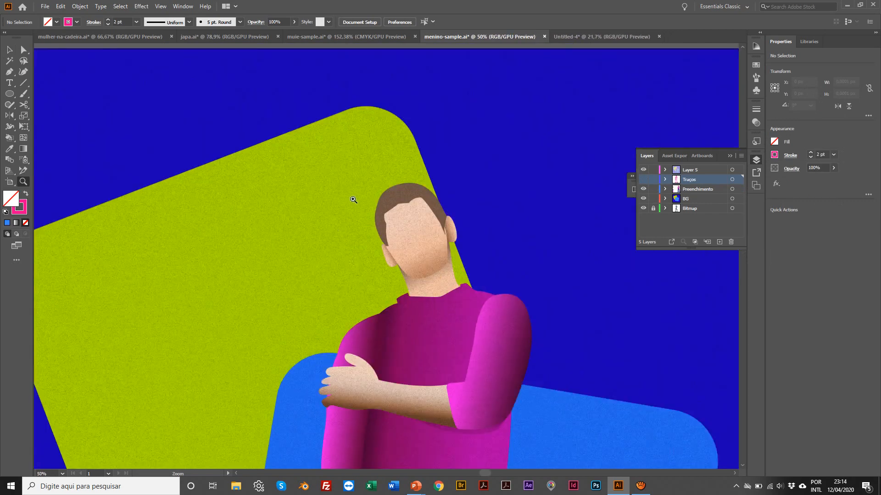
{"action": "left_click", "coordinate": [354, 200]}
{"action": "left_click", "coordinate": [396, 289]}
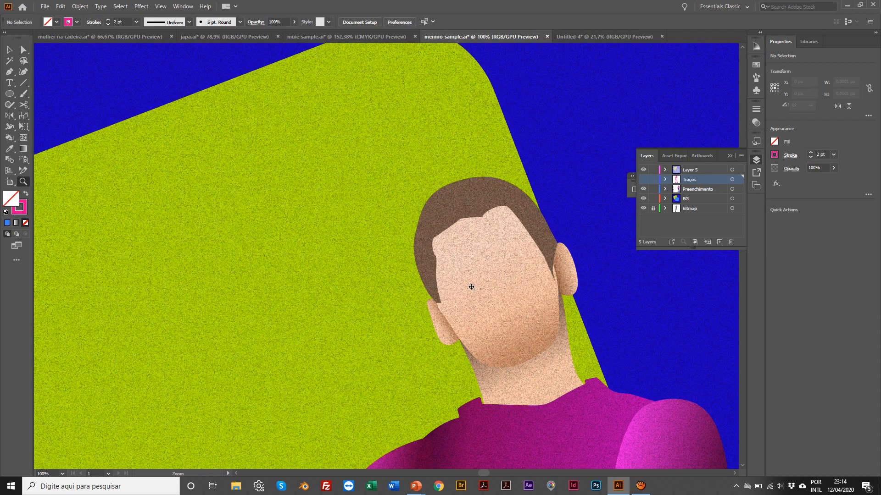
{"action": "key", "text": "ctrl+0"}
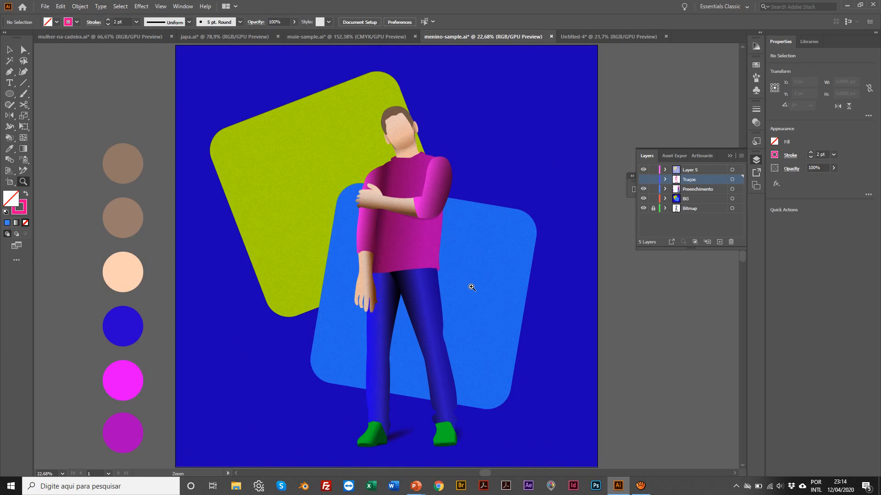
{"action": "key", "text": "v"}
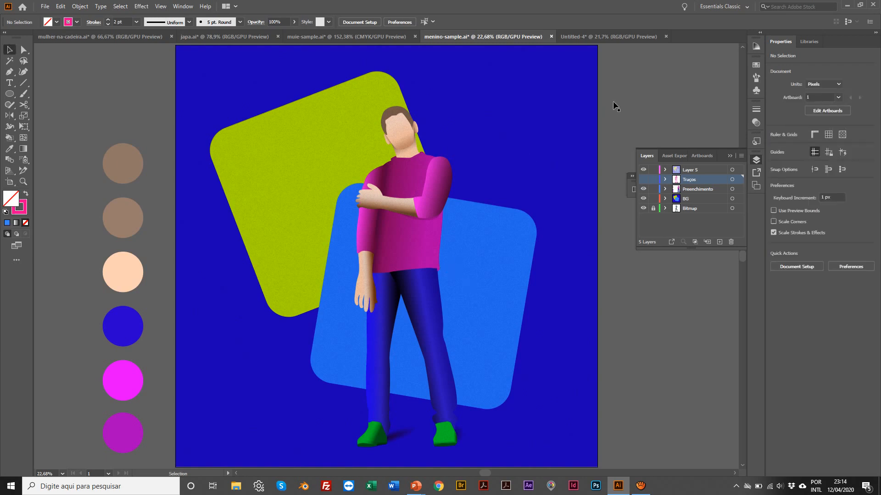
Switch to the Untitled-4 document and delete the placed photo of the young man.
{"action": "left_click", "coordinate": [599, 34]}
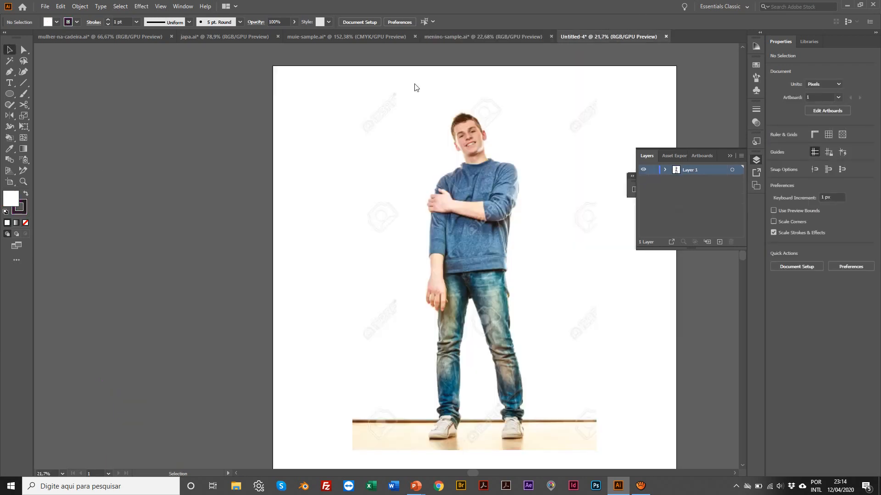
{"action": "key", "text": "ctrl+a"}
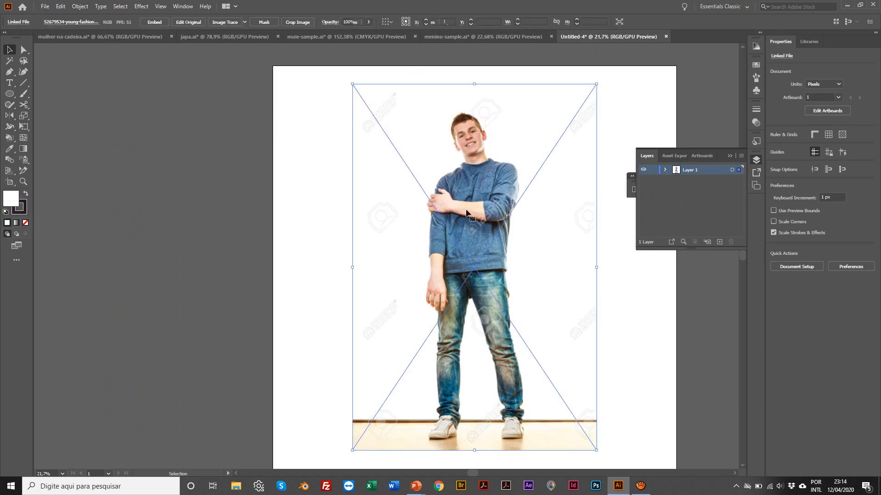
{"action": "key", "text": "Delete"}
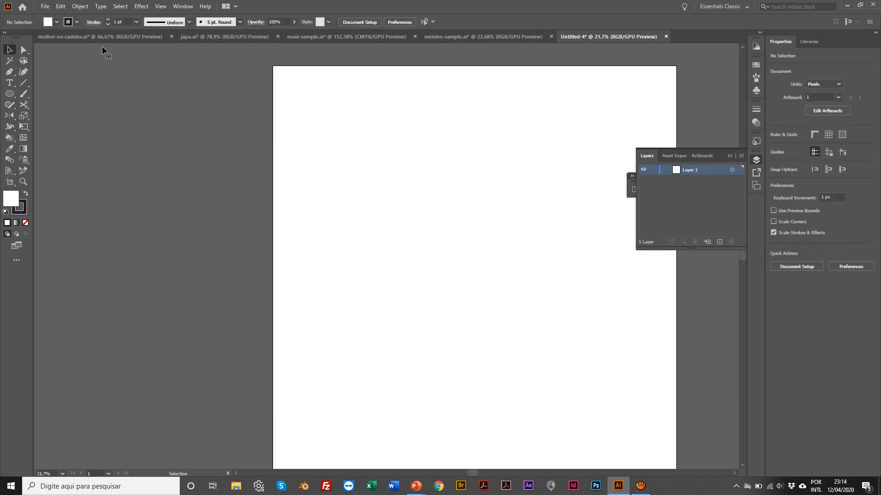
Check the dimensions of Artboard 1 in its options through Document Setup, and leave artboard editing without changes.
{"action": "left_click", "coordinate": [45, 7]}
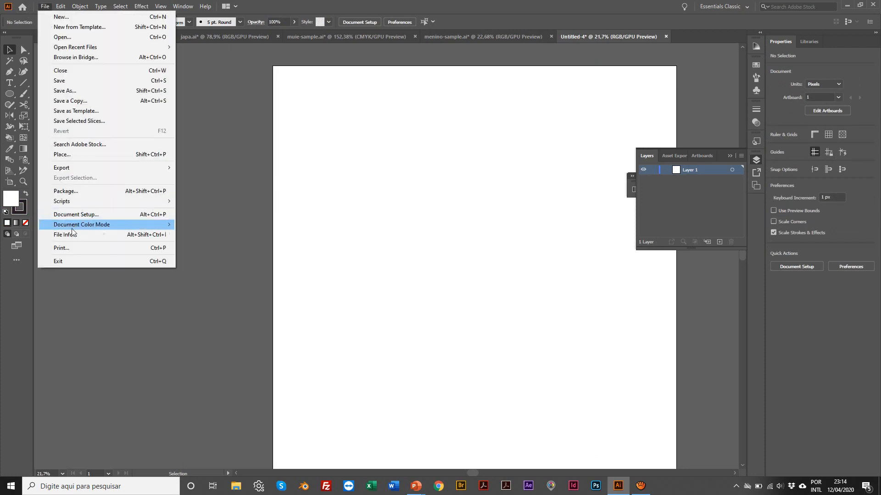
{"action": "left_click", "coordinate": [107, 214]}
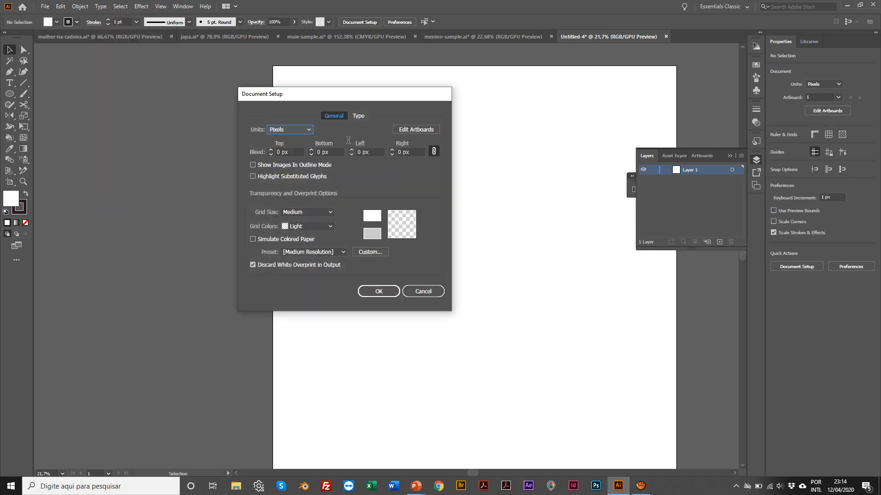
{"action": "left_click", "coordinate": [419, 129]}
{"action": "double_click", "coordinate": [419, 129]}
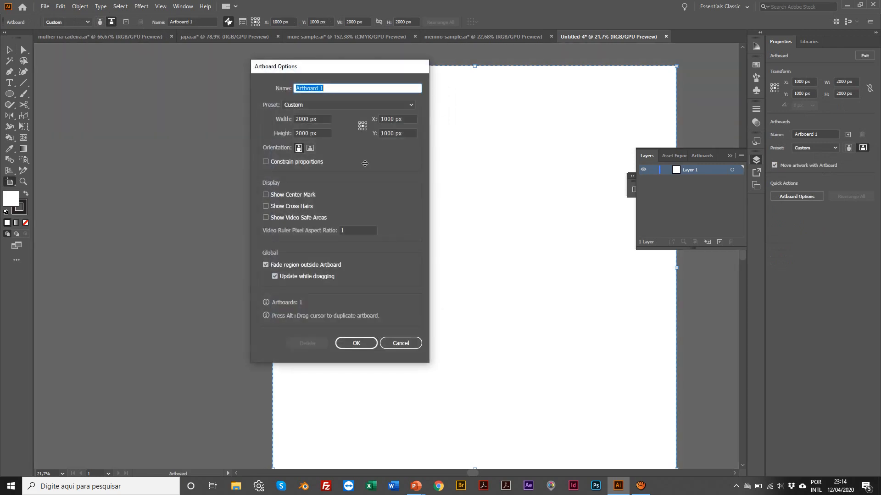
{"action": "left_click", "coordinate": [400, 343]}
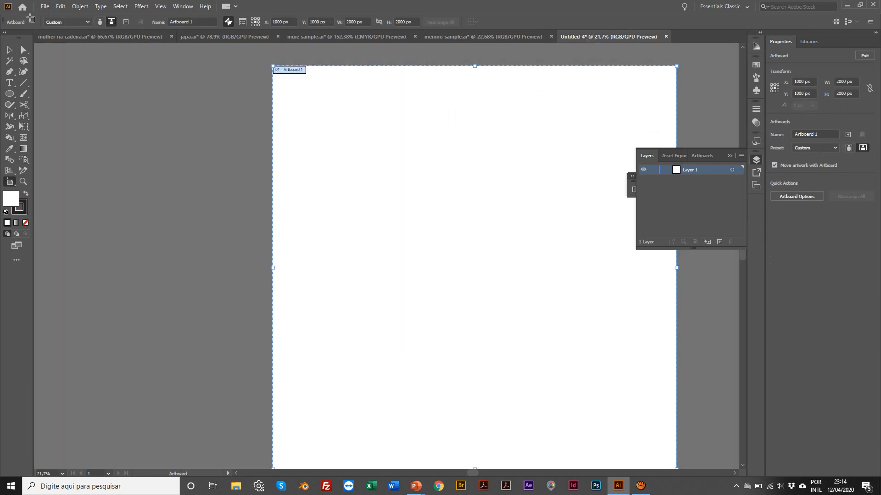
{"action": "left_click", "coordinate": [9, 49]}
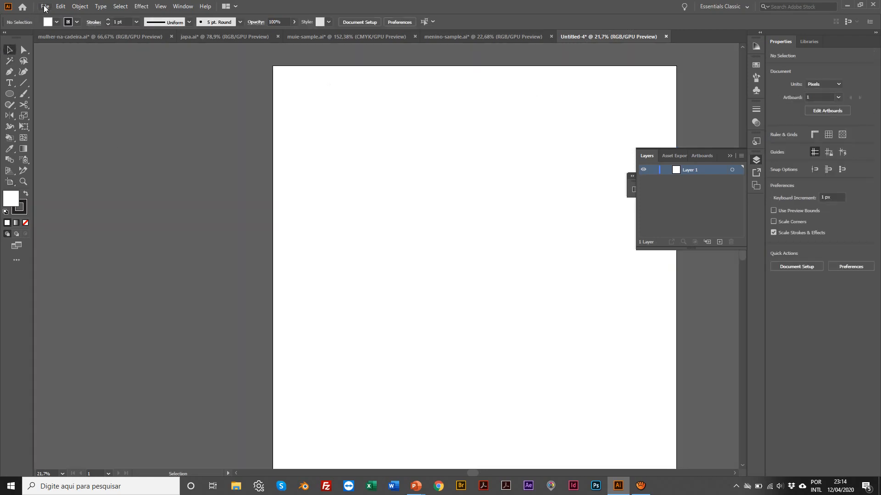
Place the photo of the young man in jeans from the Menino folder of Aula 7 as a linked image near the artboard's upper-left corner.
{"action": "left_click", "coordinate": [45, 7]}
{"action": "left_click", "coordinate": [73, 156]}
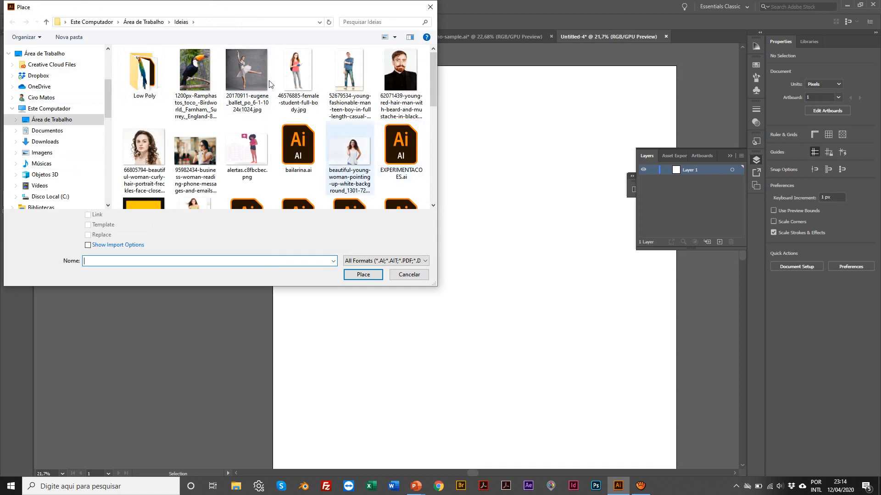
{"action": "left_click", "coordinate": [147, 23]}
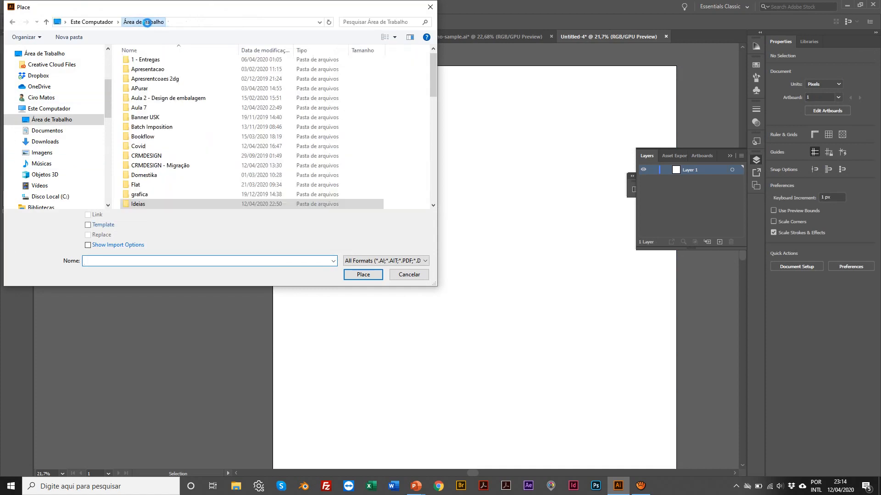
{"action": "left_click", "coordinate": [145, 110]}
{"action": "double_click", "coordinate": [145, 110]}
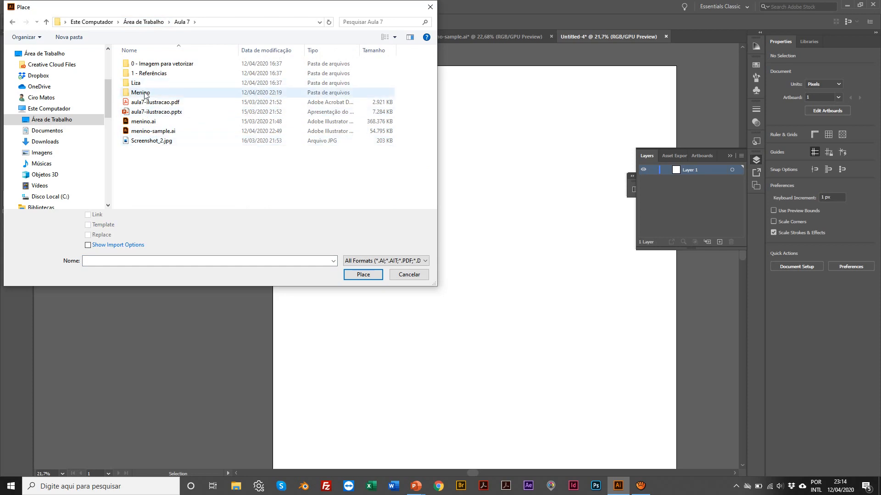
{"action": "double_click", "coordinate": [145, 92]}
{"action": "double_click", "coordinate": [145, 67]}
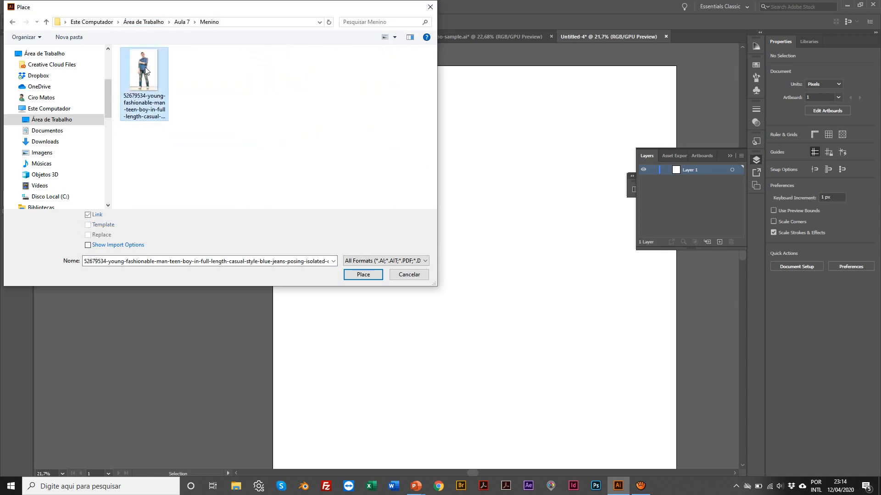
{"action": "left_click", "coordinate": [320, 112]}
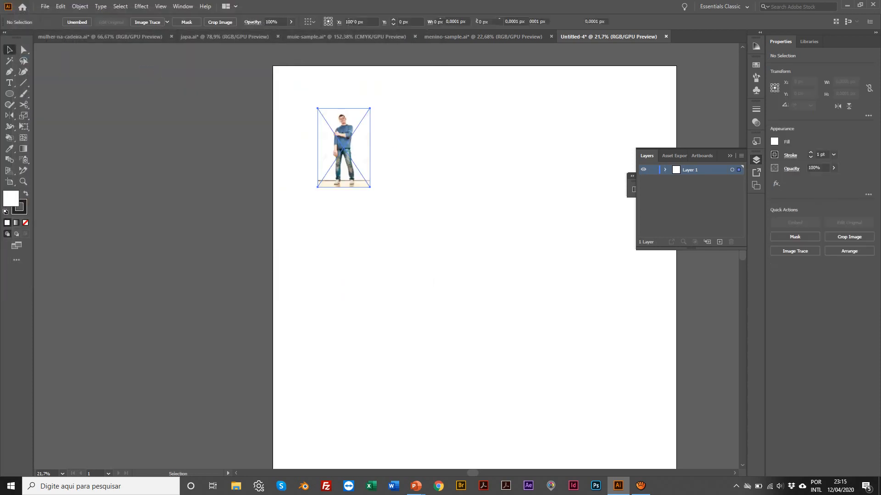
Scale the placed photo up proportionally to about 1106 by 1660 px.
{"action": "scroll", "coordinate": [456, 197], "scroll_direction": "right", "scroll_amount": 3}
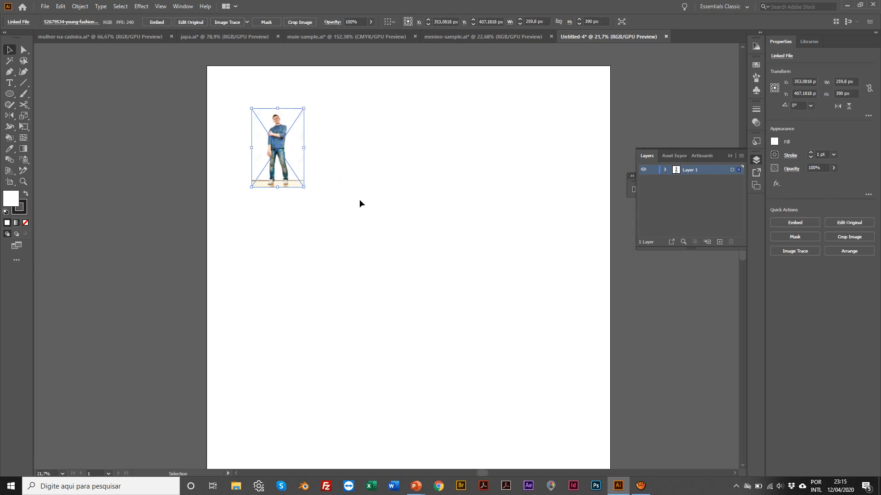
{"action": "key", "text": "s"}
{"action": "left_click_drag", "start_coordinate": [327, 216], "coordinate": [507, 402]}
{"action": "key", "text": "v"}
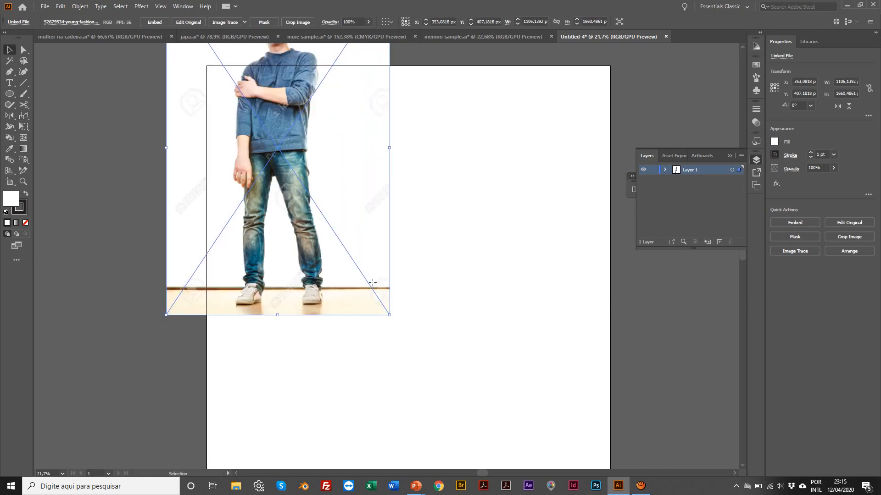
Move the enlarged photo to the middle of the artboard, at about X 1051 px and Y 1034 px.
{"action": "left_click", "coordinate": [53, 139]}
{"action": "left_click", "coordinate": [222, 141]}
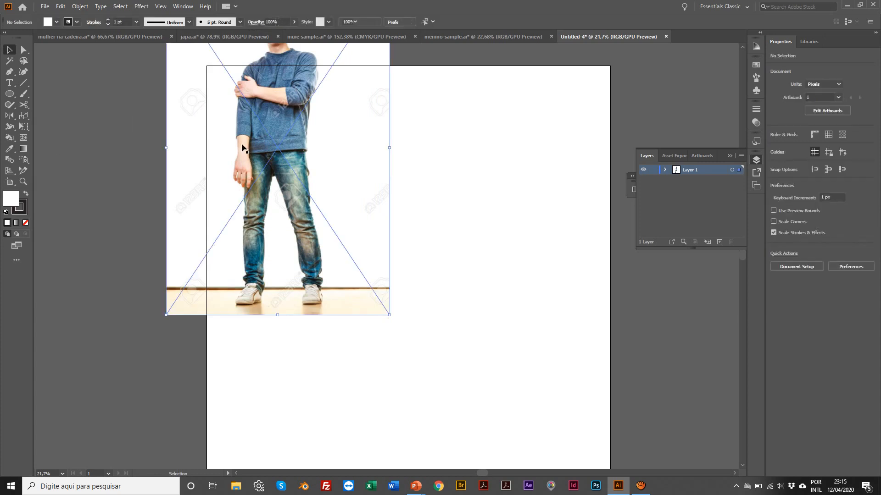
{"action": "left_click_drag", "start_coordinate": [238, 113], "coordinate": [362, 226]}
{"action": "left_click_drag", "start_coordinate": [367, 172], "coordinate": [375, 139]}
{"action": "left_click", "coordinate": [255, 125]}
{"action": "scroll", "coordinate": [276, 138], "scroll_direction": "right", "scroll_amount": 2}
{"action": "scroll", "coordinate": [382, 172], "scroll_direction": "right", "scroll_amount": 2}
{"action": "scroll", "coordinate": [382, 172], "scroll_direction": "down", "scroll_amount": 3}
{"action": "left_click", "coordinate": [217, 106]}
{"action": "scroll", "coordinate": [217, 108], "scroll_direction": "down", "scroll_amount": 1}
{"action": "scroll", "coordinate": [340, 189], "scroll_direction": "up", "scroll_amount": 5}
{"action": "left_click_drag", "start_coordinate": [373, 178], "coordinate": [374, 187]}
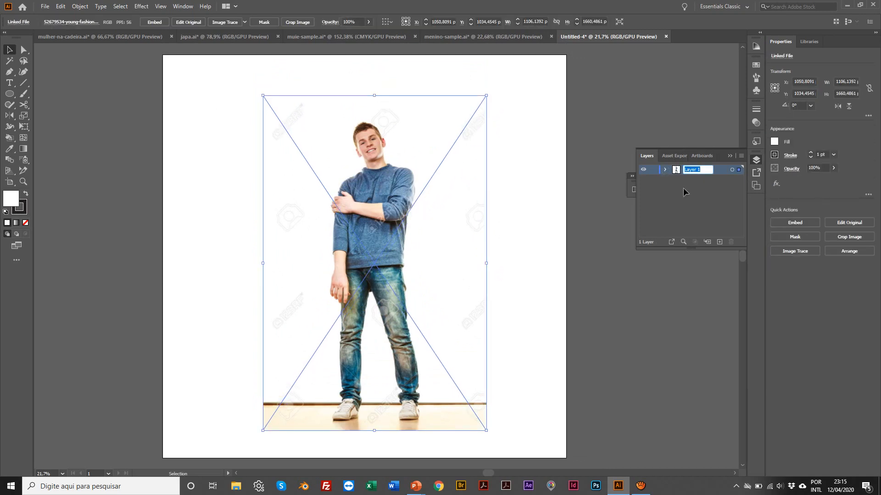
Rename the photo's layer as Bitmap and lock it.
{"action": "type", "text": "Bitmap"}
{"action": "key", "text": "Return"}
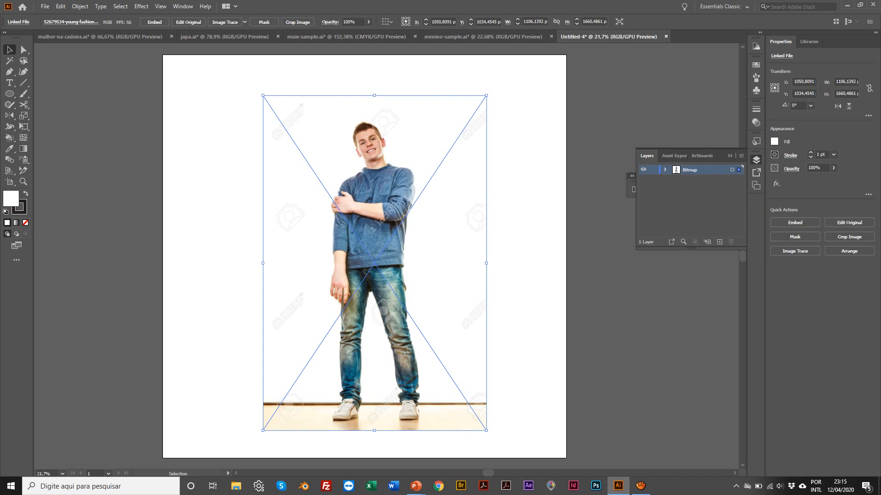
{"action": "left_click", "coordinate": [653, 170]}
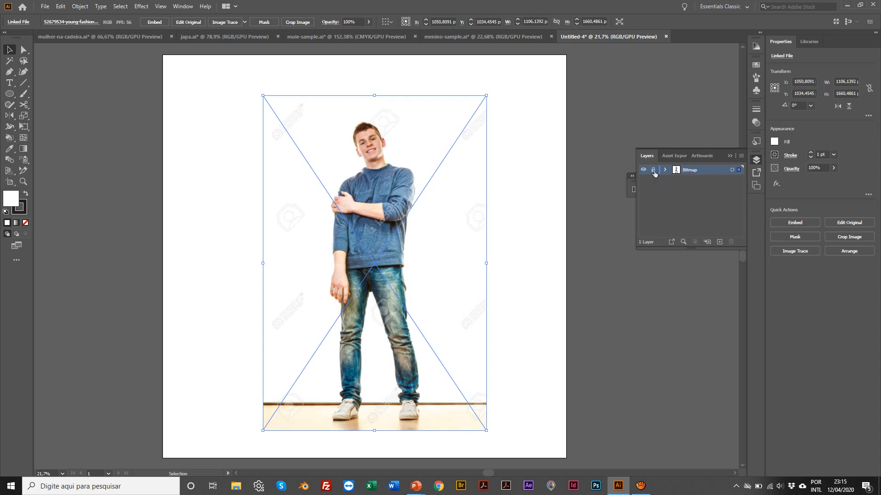
Create a new layer above Bitmap and name it Traços.
{"action": "left_click", "coordinate": [720, 243]}
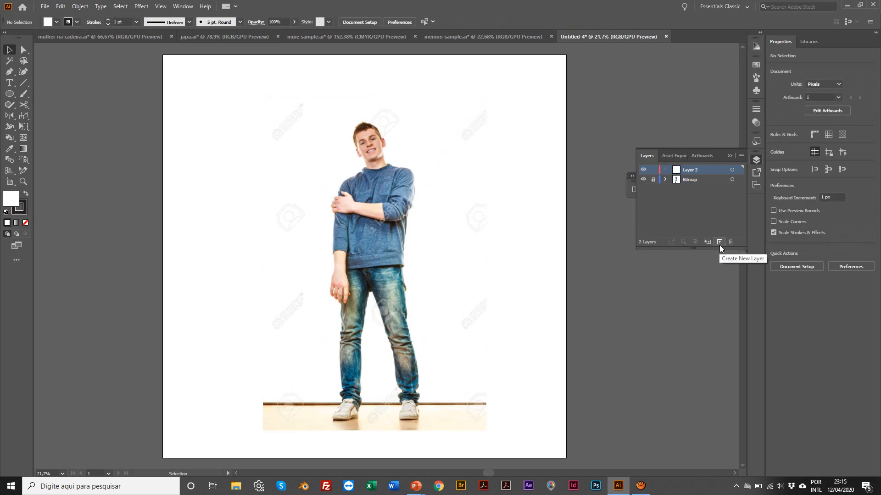
{"action": "double_click", "coordinate": [691, 172]}
{"action": "type", "text": "Traços"}
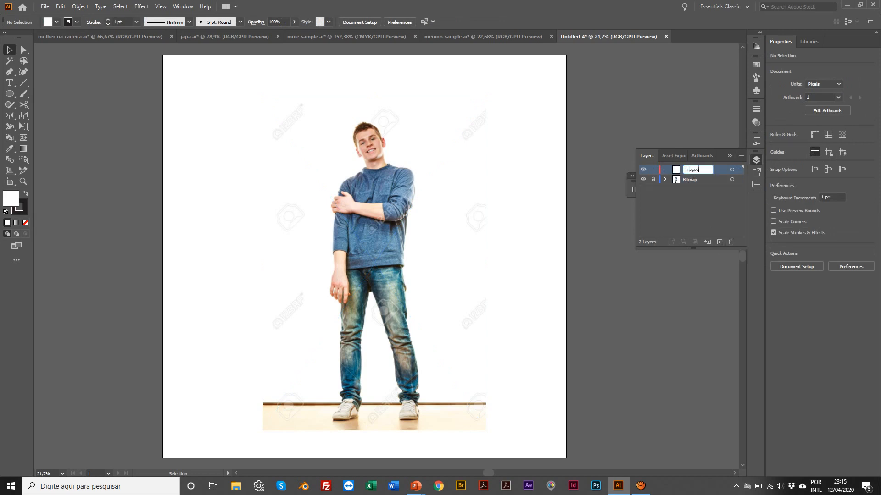
{"action": "key", "text": "Return"}
Set the fill to none and the stroke to bright pink, about H 313, S 82, B 100, keeping the colour controls clear of the artboard.
{"action": "left_click", "coordinate": [183, 7]}
{"action": "left_click", "coordinate": [248, 169]}
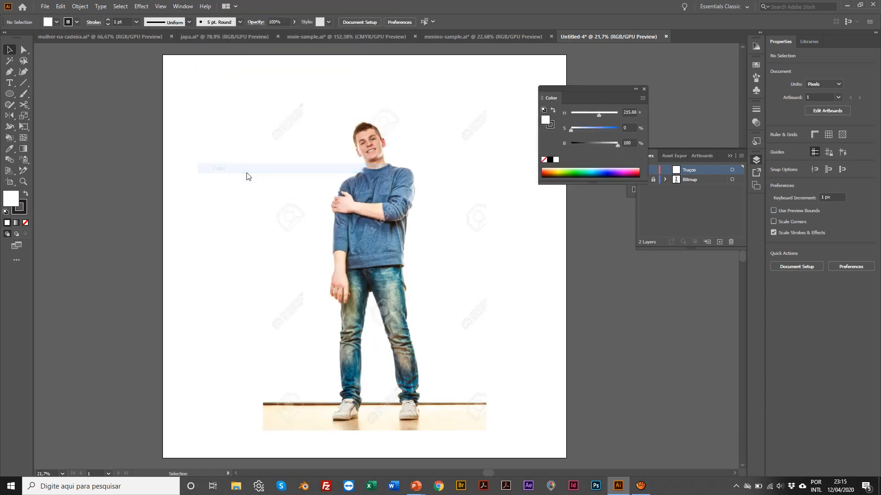
{"action": "left_click", "coordinate": [544, 160]}
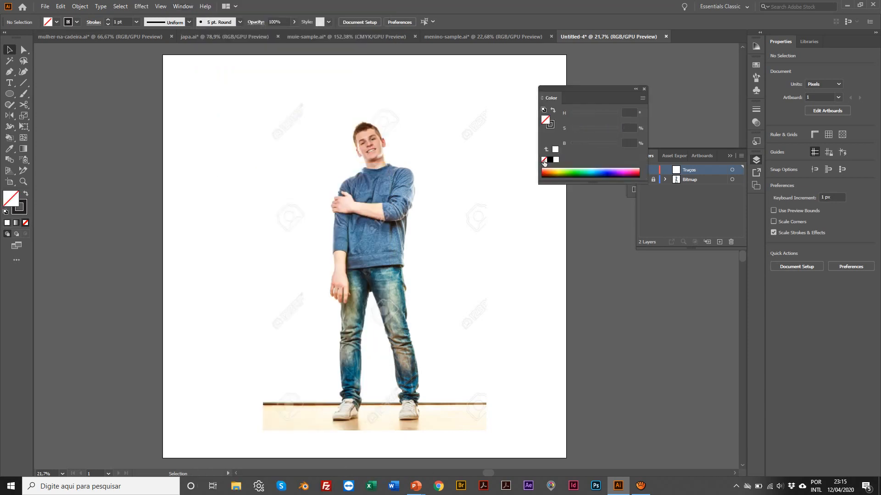
{"action": "left_click", "coordinate": [551, 126]}
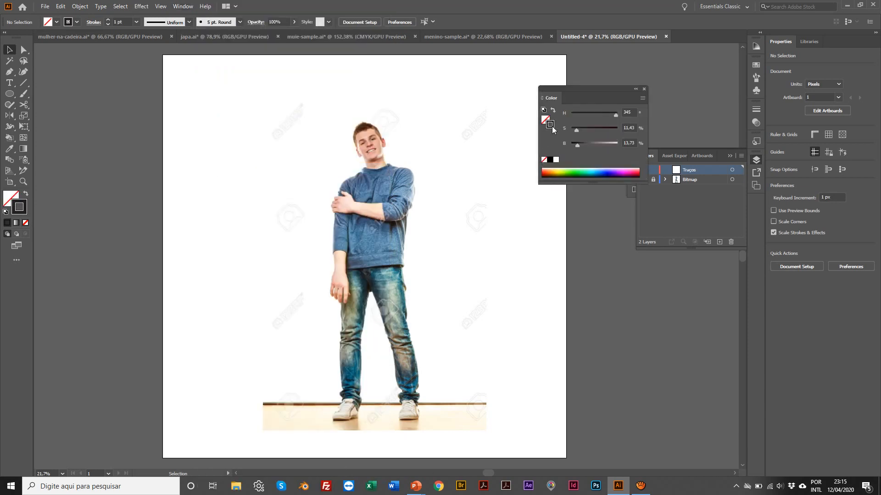
{"action": "left_click", "coordinate": [629, 169]}
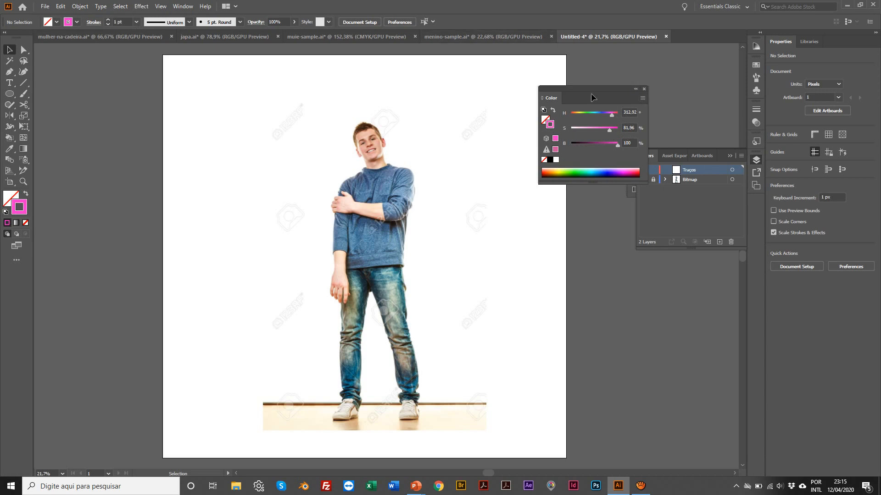
{"action": "left_click_drag", "start_coordinate": [614, 88], "coordinate": [690, 51]}
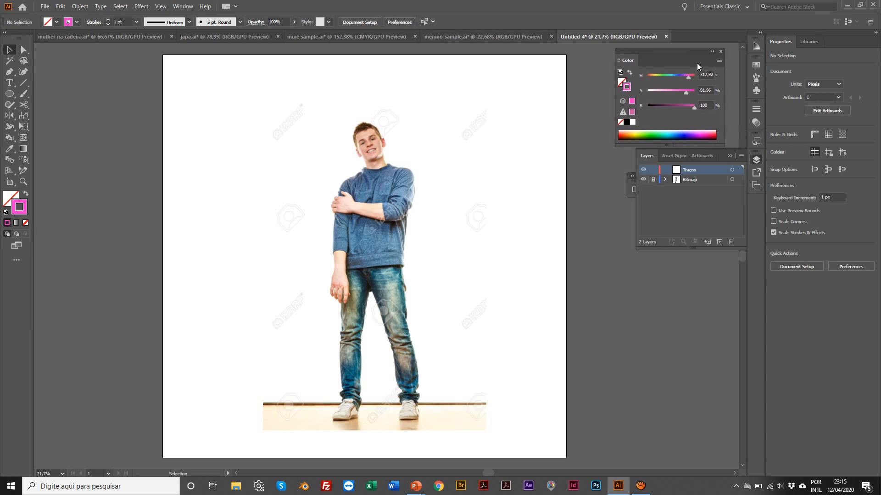
Start a Pen path on the Traços layer at the ear on the photo's left side and curve it up the hair's edge to the crown.
{"action": "key", "text": "z"}
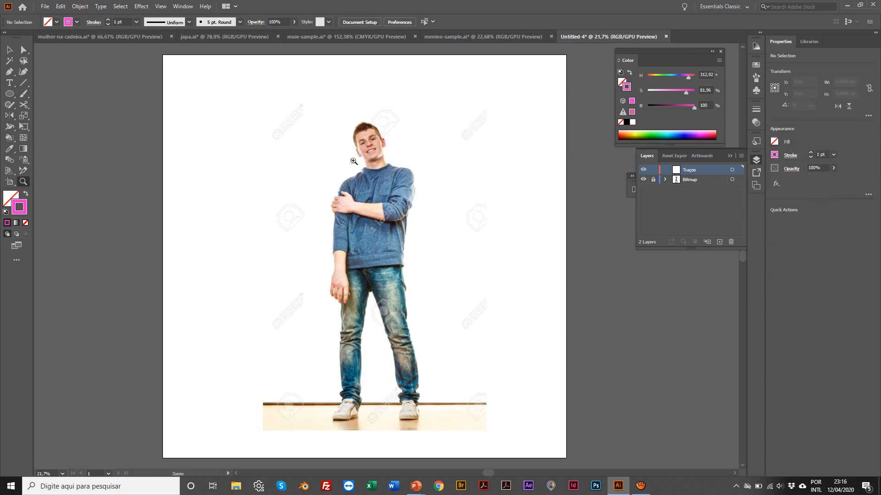
{"action": "left_click", "coordinate": [362, 171]}
{"action": "left_click", "coordinate": [365, 228]}
{"action": "left_click", "coordinate": [365, 228]}
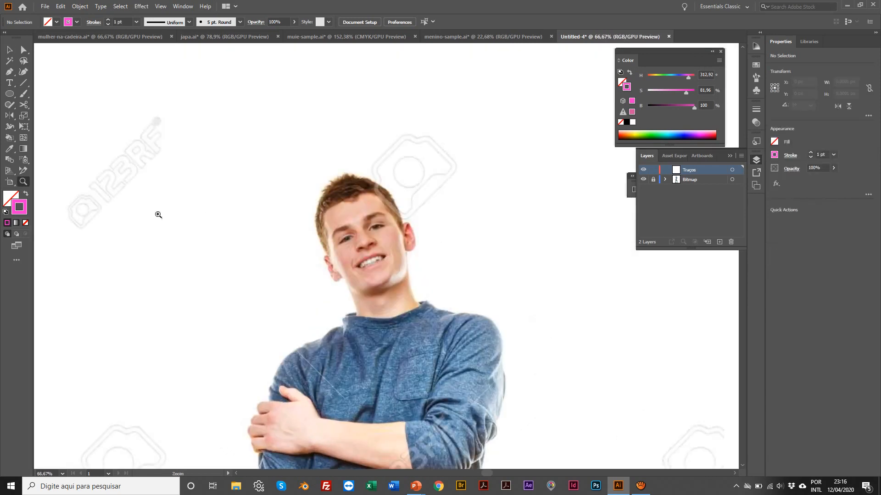
{"action": "left_click", "coordinate": [9, 73]}
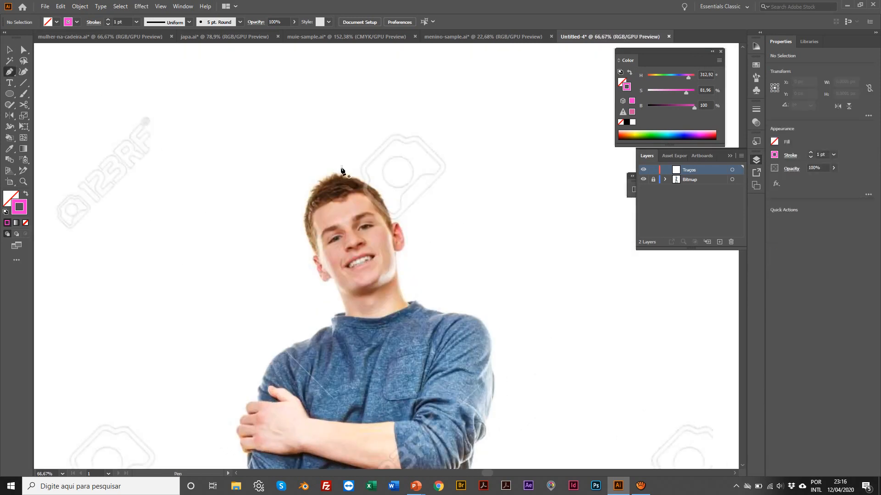
{"action": "scroll", "coordinate": [317, 231], "scroll_direction": "right", "scroll_amount": 1}
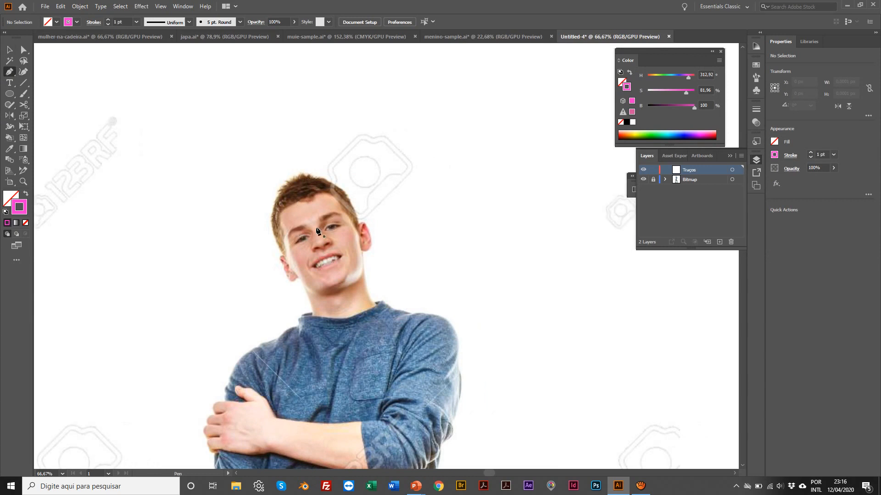
{"action": "key", "text": "z"}
{"action": "left_click", "coordinate": [317, 231]}
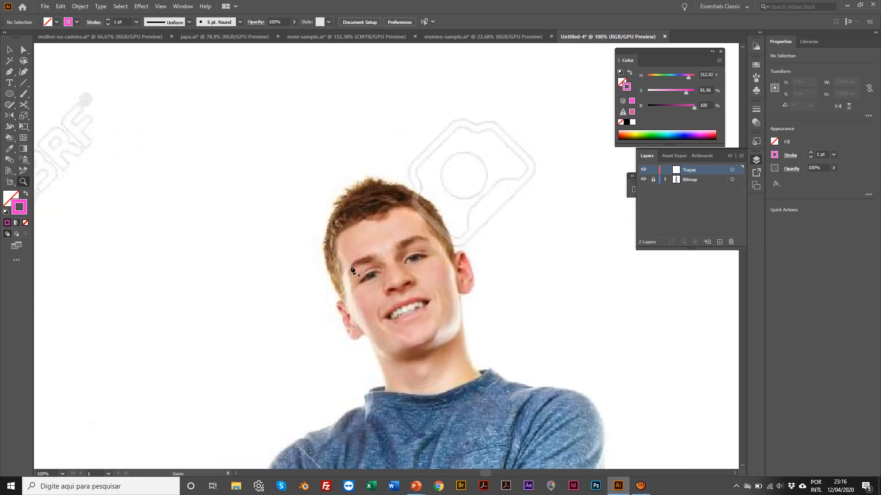
{"action": "scroll", "coordinate": [363, 289], "scroll_direction": "right", "scroll_amount": 1}
{"action": "key", "text": "p"}
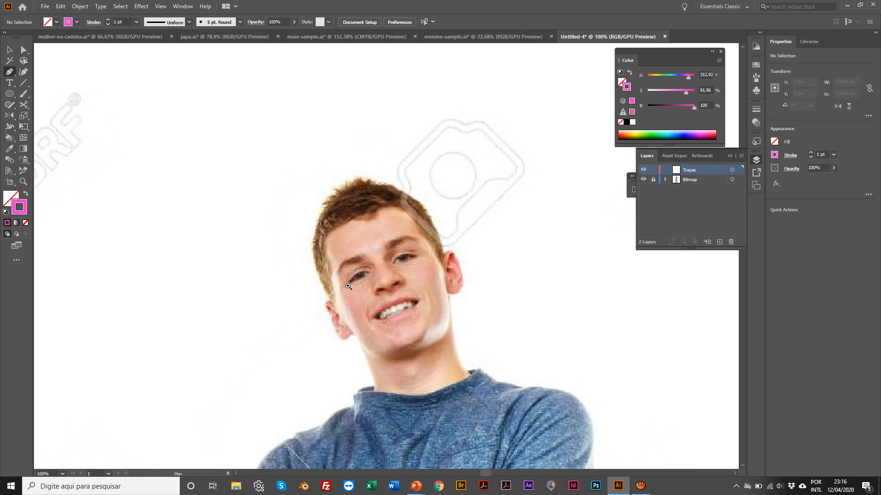
{"action": "left_click", "coordinate": [9, 73]}
{"action": "scroll", "coordinate": [329, 304], "scroll_direction": "right", "scroll_amount": 1}
{"action": "left_click", "coordinate": [318, 301]}
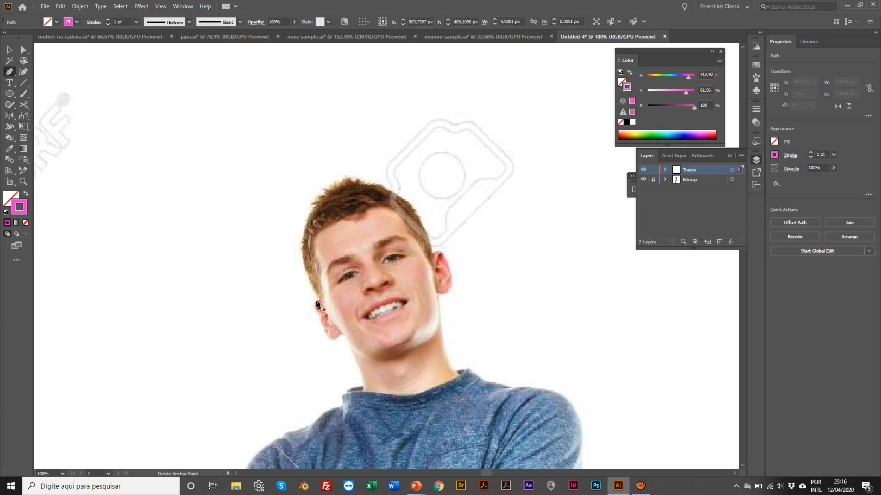
{"action": "left_click", "coordinate": [303, 264]}
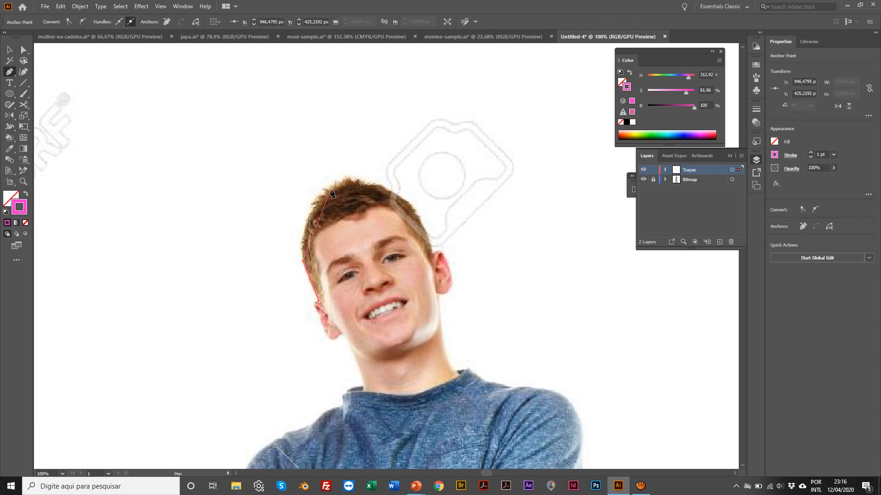
{"action": "scroll", "coordinate": [329, 192], "scroll_direction": "right", "scroll_amount": 1}
{"action": "left_click_drag", "start_coordinate": [320, 190], "coordinate": [357, 175]}
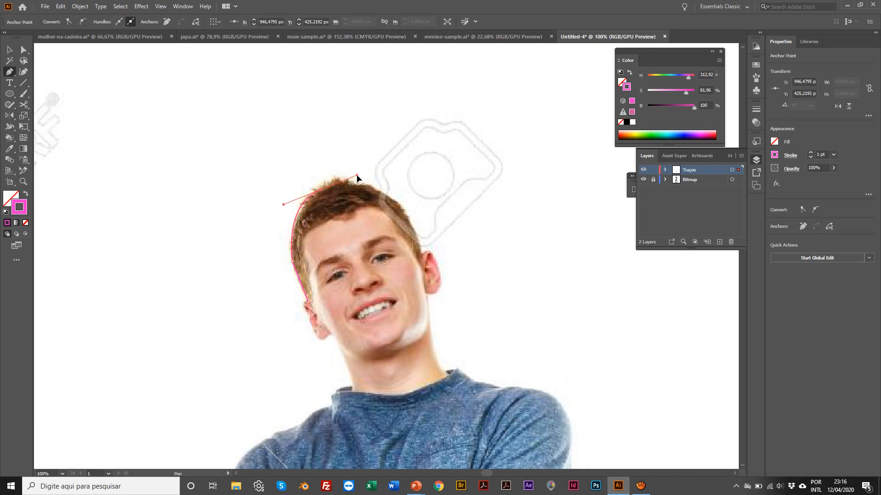
{"action": "scroll", "coordinate": [323, 194], "scroll_direction": "right", "scroll_amount": 1}
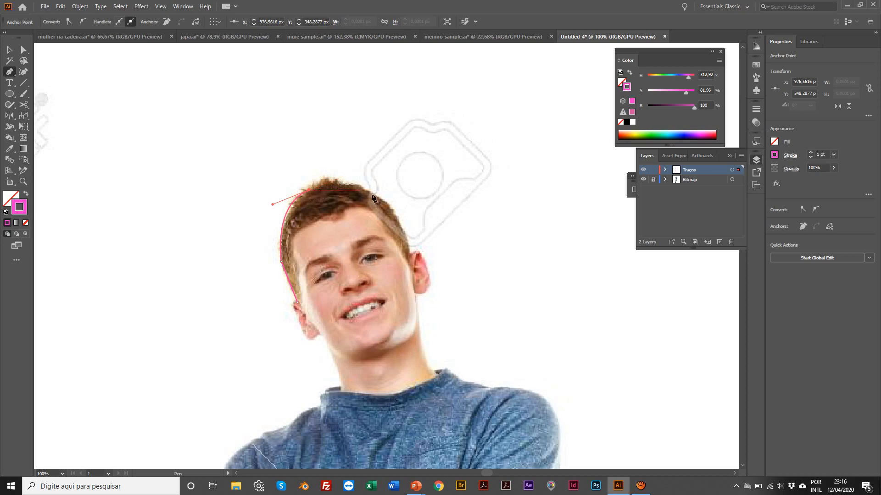
{"action": "scroll", "coordinate": [371, 195], "scroll_direction": "left", "scroll_amount": 2}
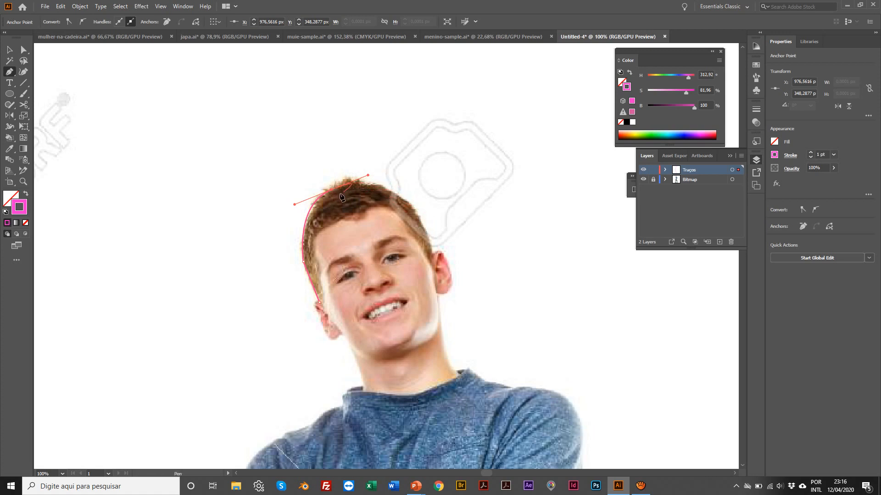
{"action": "left_click", "coordinate": [412, 202]}
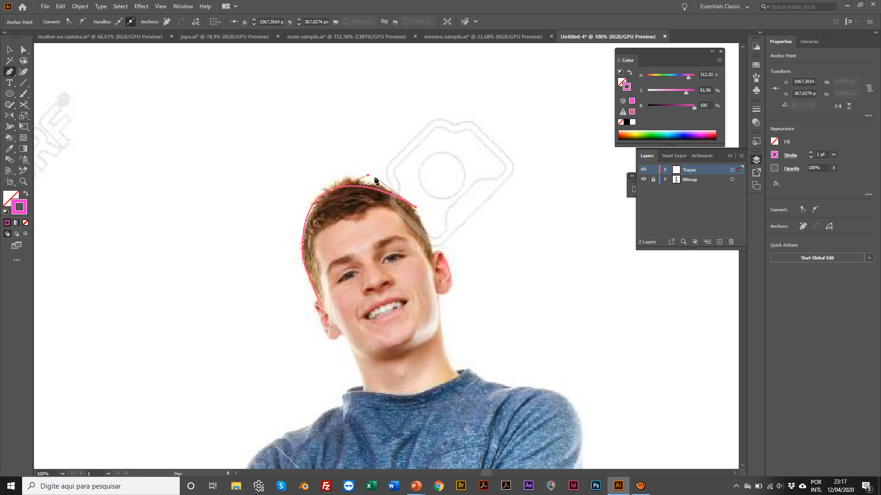
{"action": "key", "text": "ctrl+z"}
{"action": "scroll", "coordinate": [349, 187], "scroll_direction": "right", "scroll_amount": 1}
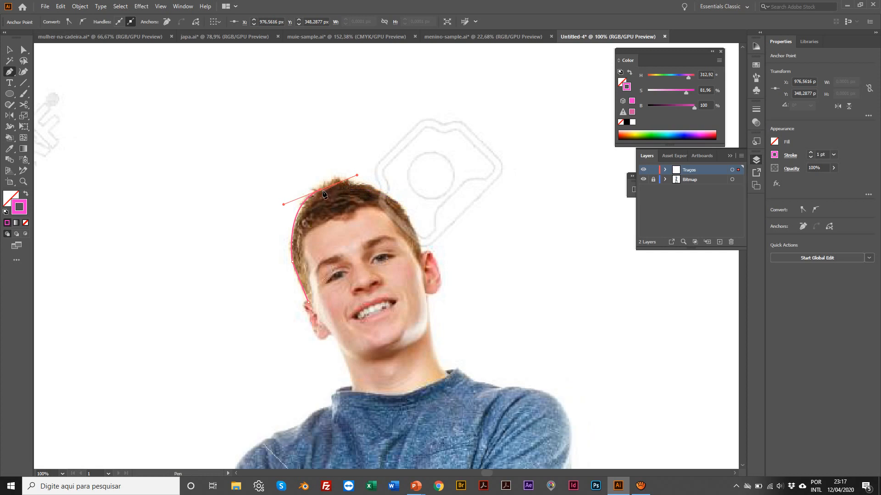
Continue the hair outline over the crown and down to the opposite ear with curved segments, removing each anchor's outgoing handle before the next point.
{"action": "left_click", "coordinate": [322, 190]}
{"action": "left_click_drag", "start_coordinate": [396, 203], "coordinate": [422, 234]}
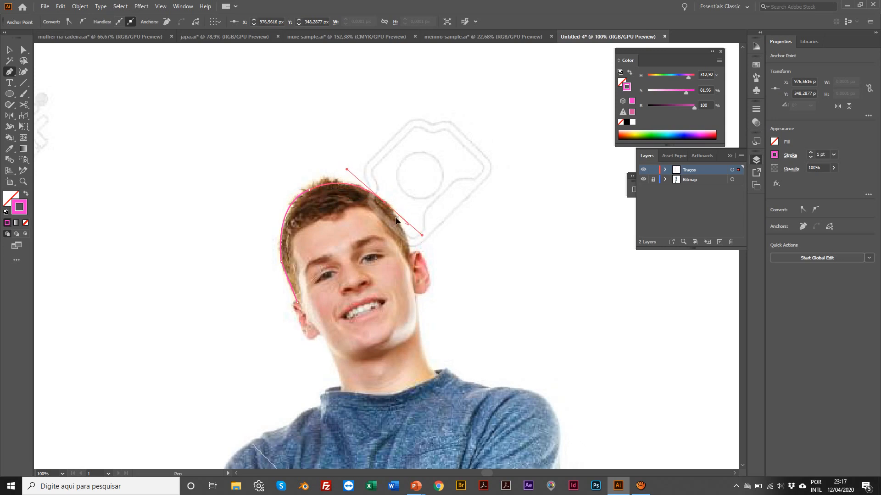
{"action": "left_click", "coordinate": [383, 204]}
{"action": "scroll", "coordinate": [415, 252], "scroll_direction": "left", "scroll_amount": 3}
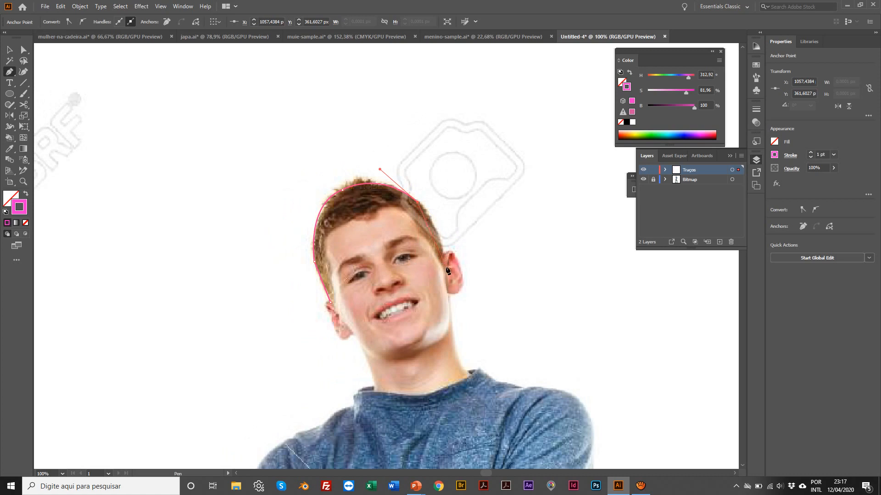
{"action": "left_click", "coordinate": [443, 266]}
{"action": "left_click_drag", "start_coordinate": [446, 296], "coordinate": [446, 306]}
{"action": "left_click", "coordinate": [440, 264]}
Continue the hair path up from the ear and across the forehead hairline to the opposite temple with curved segments.
{"action": "scroll", "coordinate": [402, 211], "scroll_direction": "right", "scroll_amount": 1}
{"action": "left_click_drag", "start_coordinate": [382, 204], "coordinate": [367, 198]}
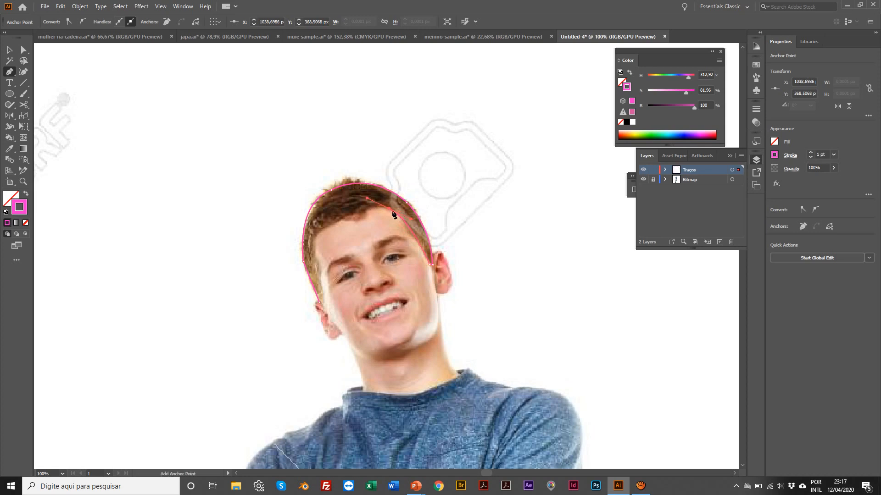
{"action": "scroll", "coordinate": [391, 211], "scroll_direction": "right", "scroll_amount": 1}
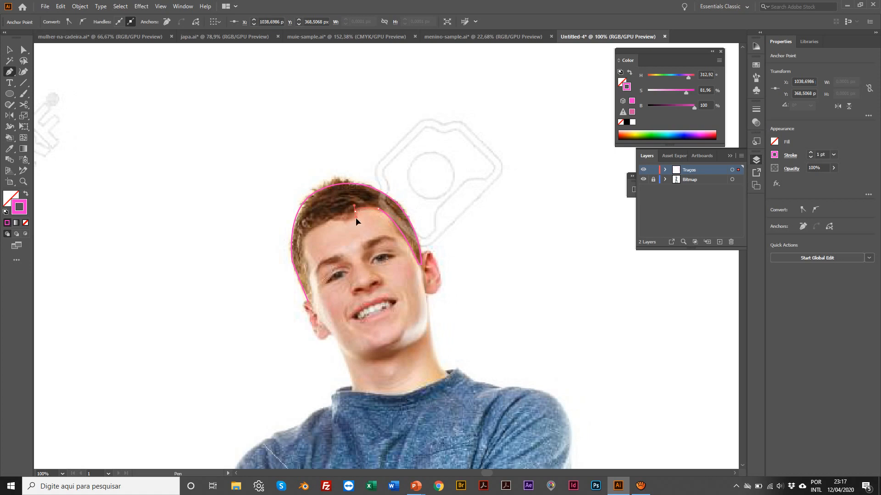
{"action": "left_click_drag", "start_coordinate": [348, 221], "coordinate": [347, 220]}
{"action": "left_click", "coordinate": [355, 212]}
{"action": "left_click_drag", "start_coordinate": [318, 217], "coordinate": [308, 214]}
{"action": "left_click", "coordinate": [328, 219]}
{"action": "left_click", "coordinate": [304, 234]}
Run the hair path down the sideburn beside the face and close it at its starting anchor by the ear.
{"action": "scroll", "coordinate": [307, 263], "scroll_direction": "right", "scroll_amount": 1}
{"action": "left_click_drag", "start_coordinate": [306, 262], "coordinate": [305, 262]}
{"action": "key", "text": "ctrl+z"}
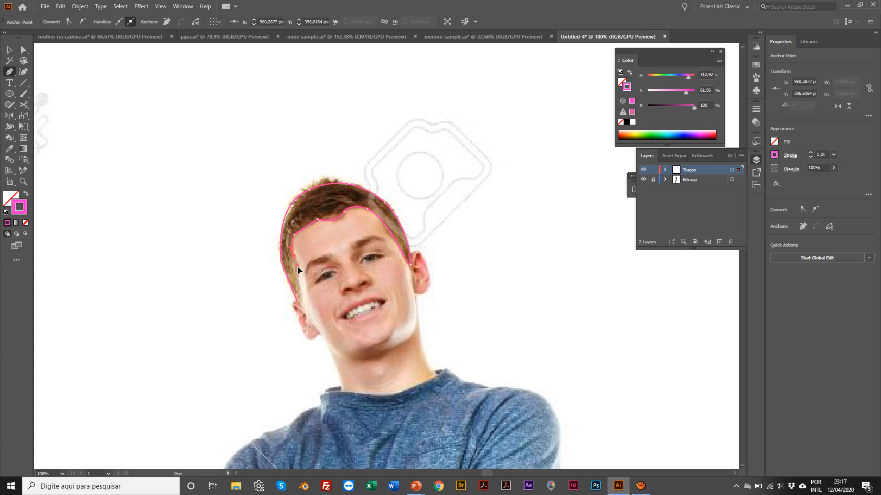
{"action": "left_click", "coordinate": [297, 266]}
{"action": "left_click", "coordinate": [300, 283]}
{"action": "left_click", "coordinate": [306, 310]}
{"action": "left_click", "coordinate": [298, 304]}
{"action": "left_click", "coordinate": [10, 49]}
Switch to the menino-sample.ai document, show its Traços layer and hide Layer 5, Preenchimento, BG and Bitmap.
{"action": "key", "text": "z"}
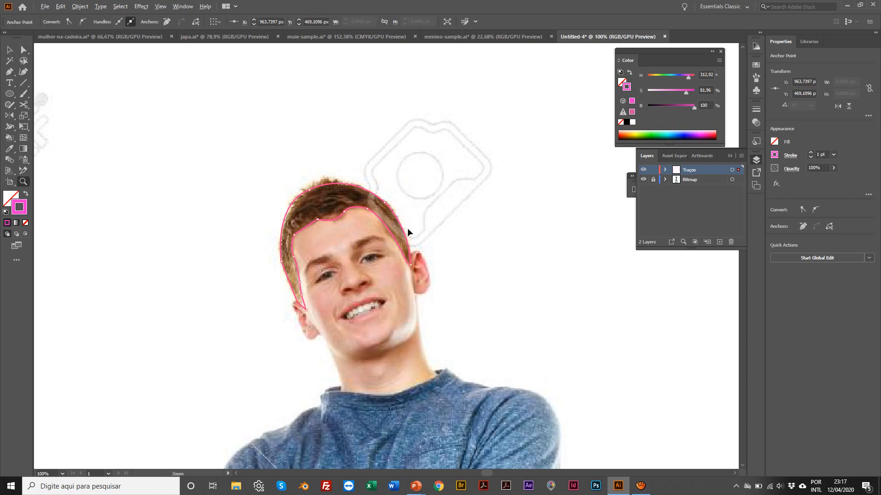
{"action": "left_click", "coordinate": [408, 228], "text": "alt"}
{"action": "left_click", "coordinate": [409, 228], "text": "alt"}
{"action": "left_click", "coordinate": [408, 228], "text": "alt"}
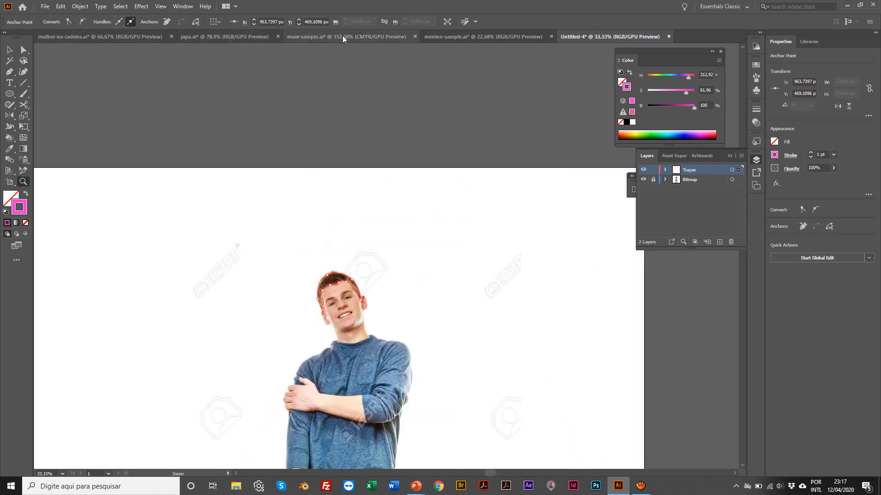
{"action": "left_click", "coordinate": [459, 37]}
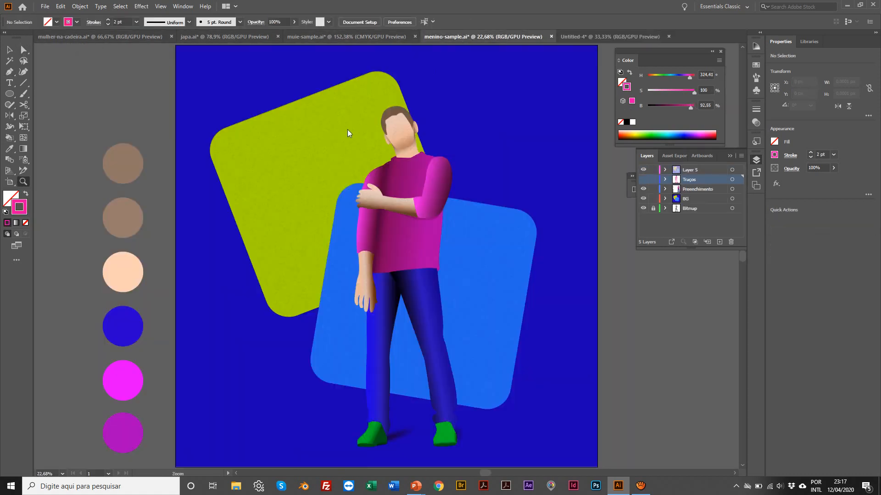
{"action": "key", "text": "v"}
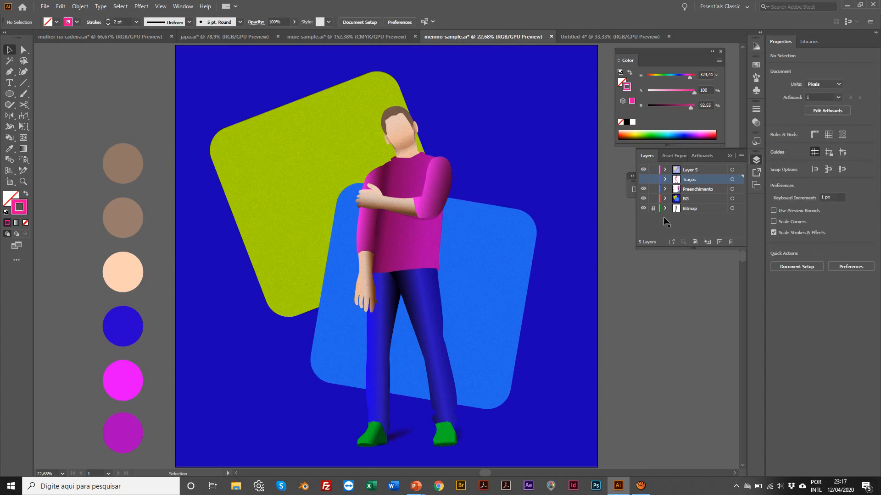
{"action": "left_click", "coordinate": [643, 188]}
{"action": "left_click", "coordinate": [643, 179]}
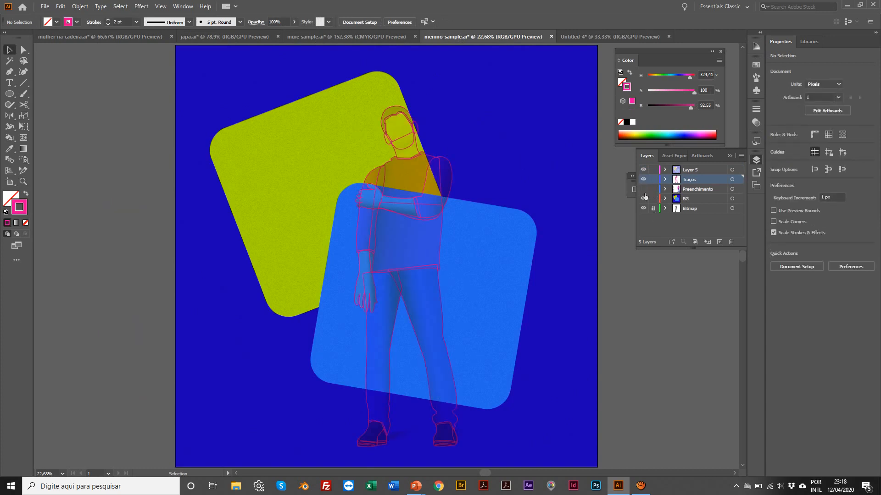
{"action": "left_click", "coordinate": [643, 199]}
{"action": "left_click", "coordinate": [643, 208]}
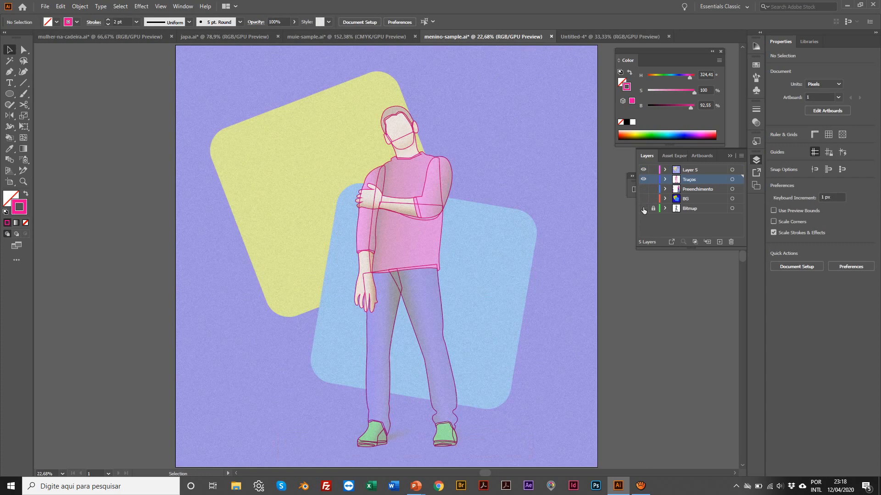
{"action": "left_click", "coordinate": [643, 169]}
Copy all of the figure's outlines from menino-sample.ai and paste them into the untitled photo document.
{"action": "left_click_drag", "start_coordinate": [262, 96], "coordinate": [509, 408]}
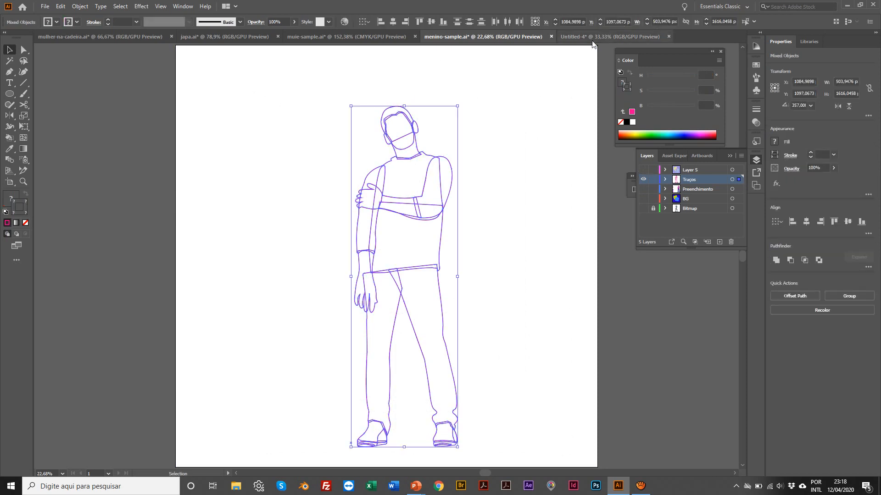
{"action": "left_click", "coordinate": [610, 36]}
{"action": "scroll", "coordinate": [411, 86], "scroll_direction": "down", "scroll_amount": 5}
{"action": "left_click", "coordinate": [401, 74]}
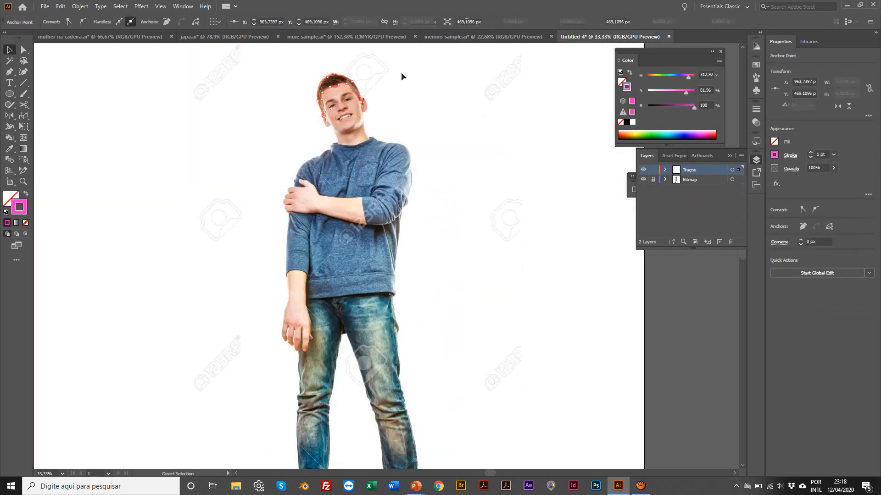
{"action": "key", "text": "ctrl+v"}
Move the pasted figure outlines off the photo onto the empty area beside the artboard and deselect them.
{"action": "key", "text": "z"}
{"action": "left_click", "coordinate": [424, 197], "text": "alt"}
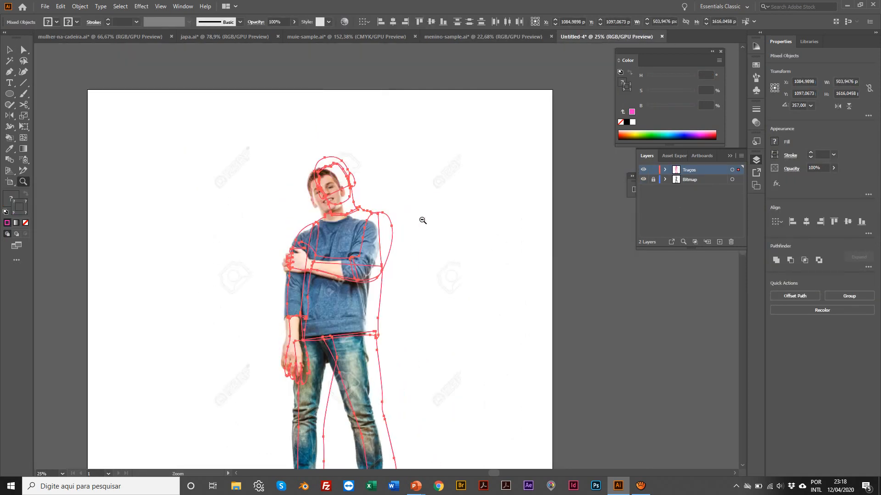
{"action": "left_click", "coordinate": [422, 220], "text": "alt"}
{"action": "left_click_drag", "start_coordinate": [413, 323], "coordinate": [390, 258]}
{"action": "left_click", "coordinate": [322, 165]}
{"action": "key", "text": "v"}
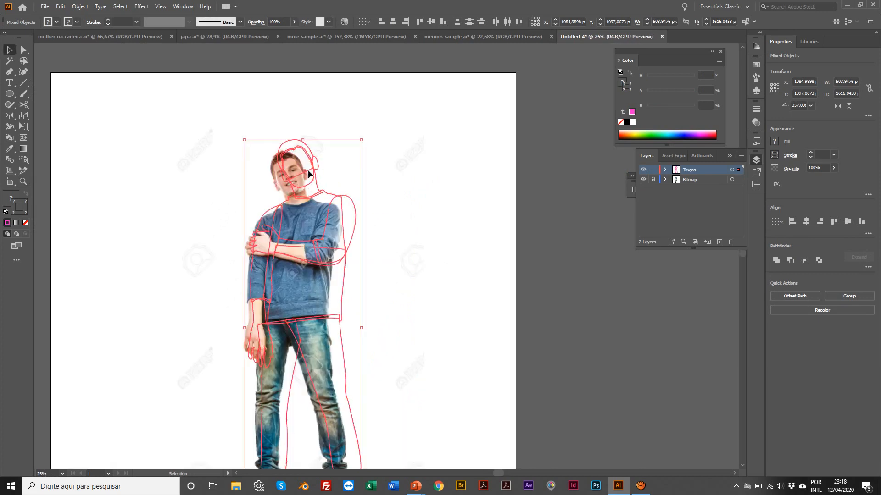
{"action": "left_click_drag", "start_coordinate": [309, 174], "coordinate": [586, 162]}
{"action": "scroll", "coordinate": [586, 163], "scroll_direction": "down", "scroll_amount": 1}
{"action": "left_click", "coordinate": [420, 98]}
{"action": "scroll", "coordinate": [420, 97], "scroll_direction": "left", "scroll_amount": 1}
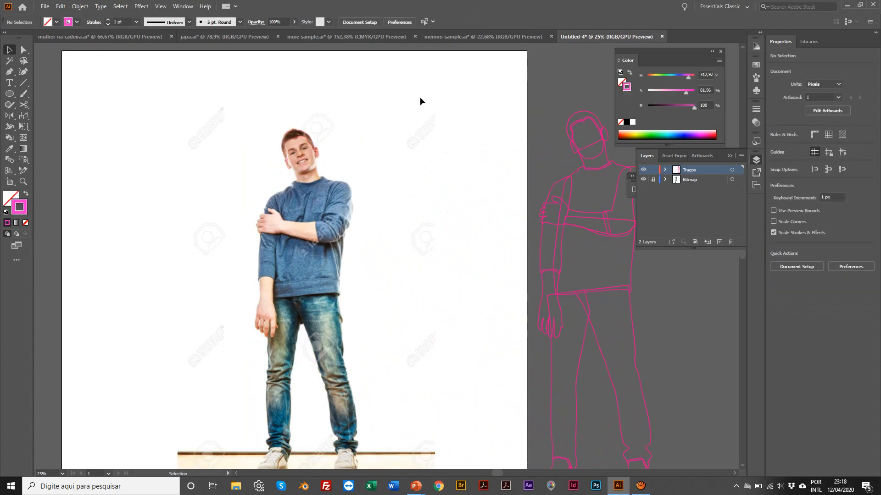
Set the stroke weight of the hair outline on the photo to 2 pt.
{"action": "key", "text": "z"}
{"action": "left_click", "coordinate": [331, 192]}
{"action": "left_click", "coordinate": [353, 229]}
{"action": "left_click", "coordinate": [363, 225]}
{"action": "left_click", "coordinate": [386, 225]}
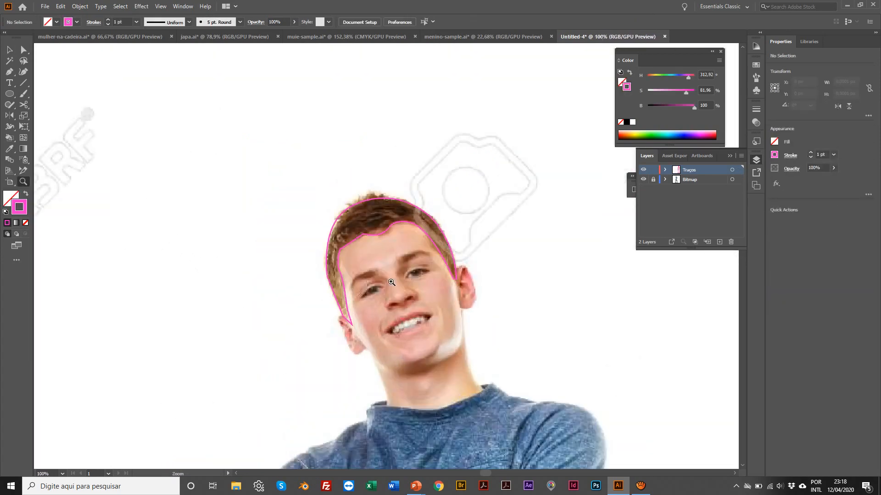
{"action": "key", "text": "v"}
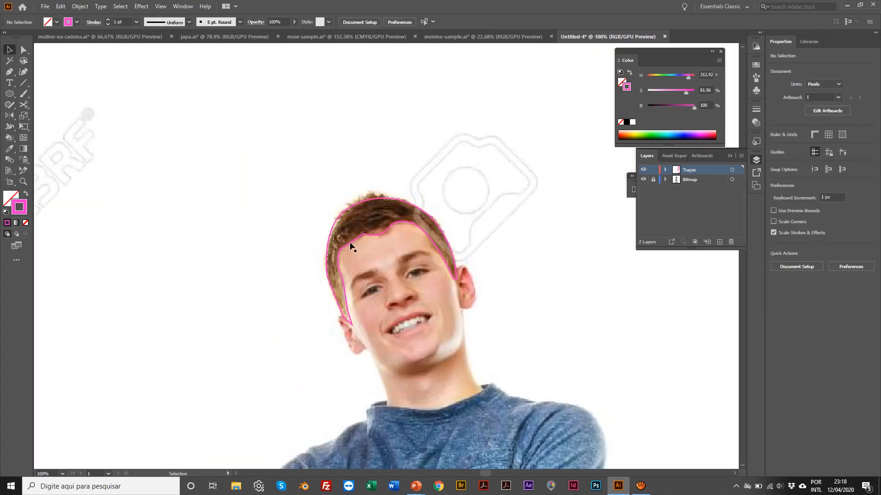
{"action": "left_click", "coordinate": [350, 242]}
{"action": "left_click", "coordinate": [754, 111]}
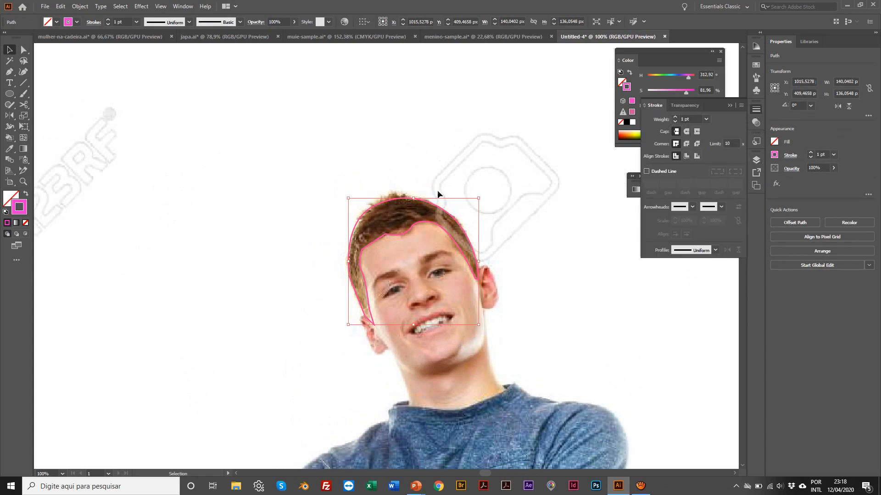
{"action": "left_click", "coordinate": [675, 118]}
{"action": "left_click", "coordinate": [675, 117]}
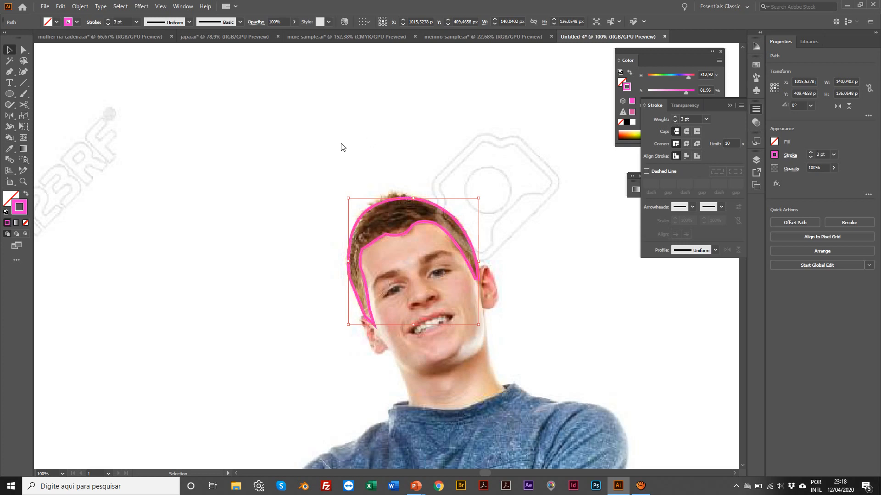
{"action": "left_click", "coordinate": [675, 121]}
Move the face outline out of the reference figure's head and place it beside the head as a separate shape.
{"action": "scroll", "coordinate": [431, 131], "scroll_direction": "right", "scroll_amount": 5}
{"action": "key", "text": "z"}
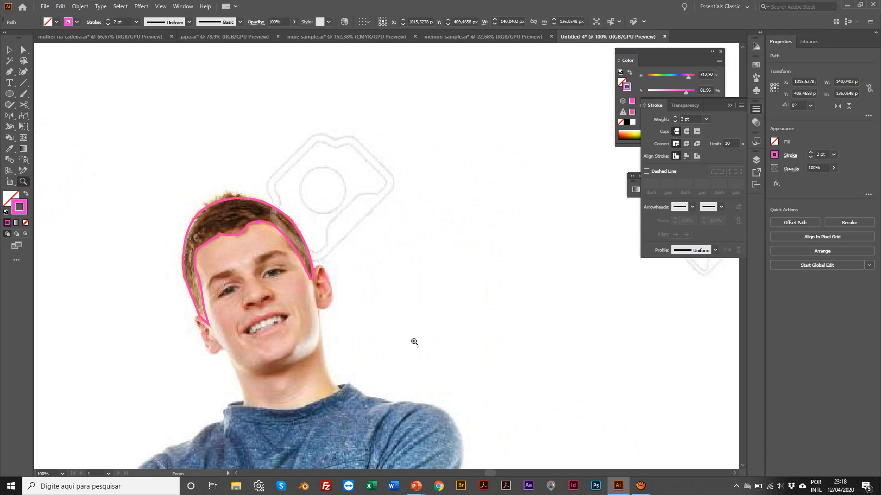
{"action": "left_click", "coordinate": [428, 341], "text": "alt"}
{"action": "left_click", "coordinate": [428, 341], "text": "alt"}
{"action": "left_click", "coordinate": [428, 341], "text": "alt"}
{"action": "left_click", "coordinate": [428, 341], "text": "alt"}
{"action": "left_click", "coordinate": [428, 341], "text": "alt"}
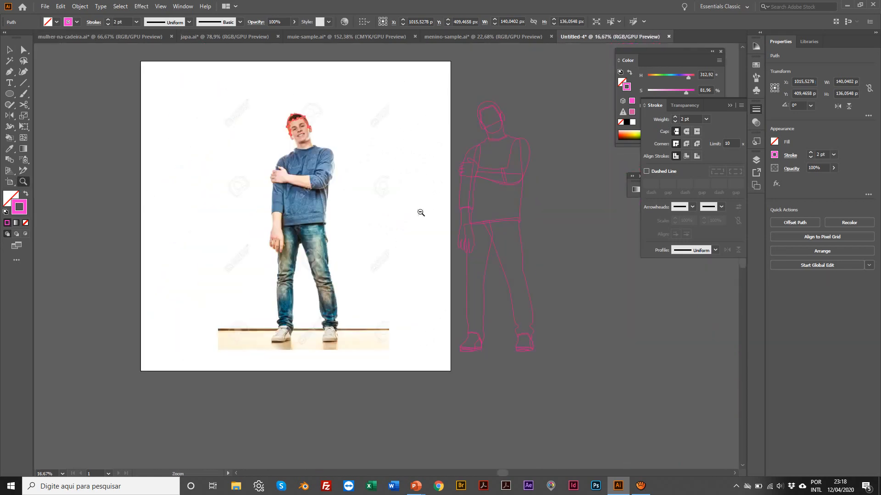
{"action": "left_click", "coordinate": [428, 169]}
{"action": "left_click", "coordinate": [444, 230]}
{"action": "left_click", "coordinate": [426, 216]}
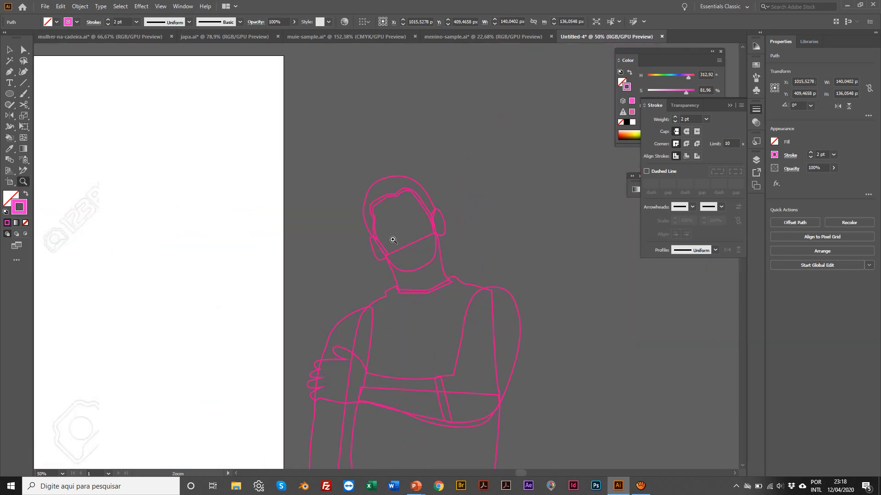
{"action": "key", "text": "v"}
{"action": "left_click", "coordinate": [414, 271]}
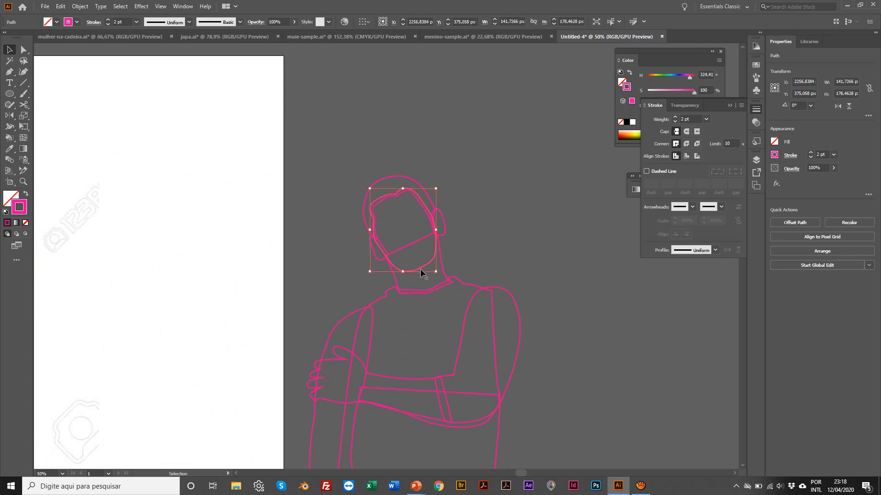
{"action": "left_click", "coordinate": [420, 269], "text": "shift"}
{"action": "key", "text": "ctrl+h"}
{"action": "left_click", "coordinate": [460, 244]}
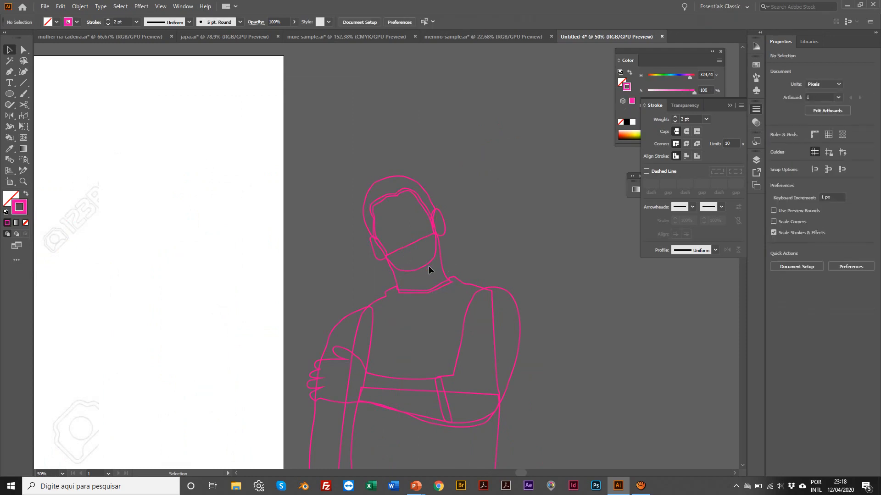
{"action": "left_click_drag", "start_coordinate": [428, 264], "coordinate": [504, 222]}
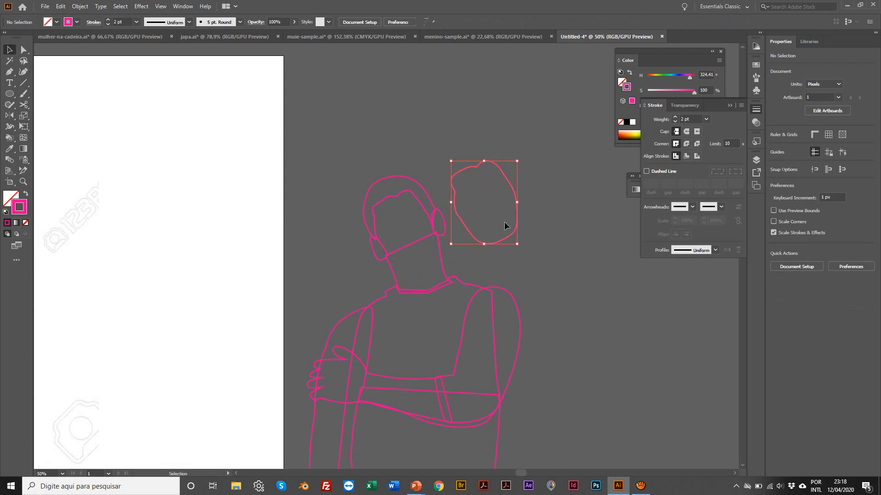
{"action": "left_click", "coordinate": [420, 147]}
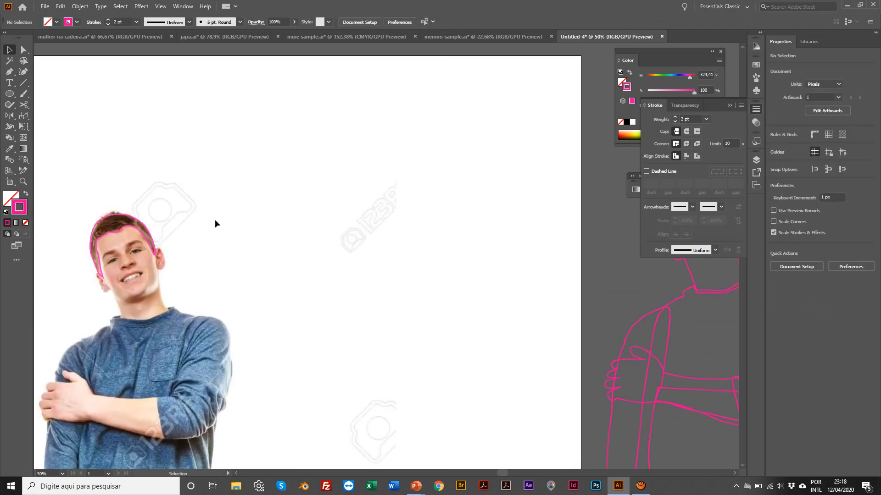
Start a Pen path for the face below the ear on the photo's left side and curve it under the chin to the opposite jaw corner.
{"action": "key", "text": "z"}
{"action": "left_click", "coordinate": [172, 299]}
{"action": "left_click", "coordinate": [275, 236]}
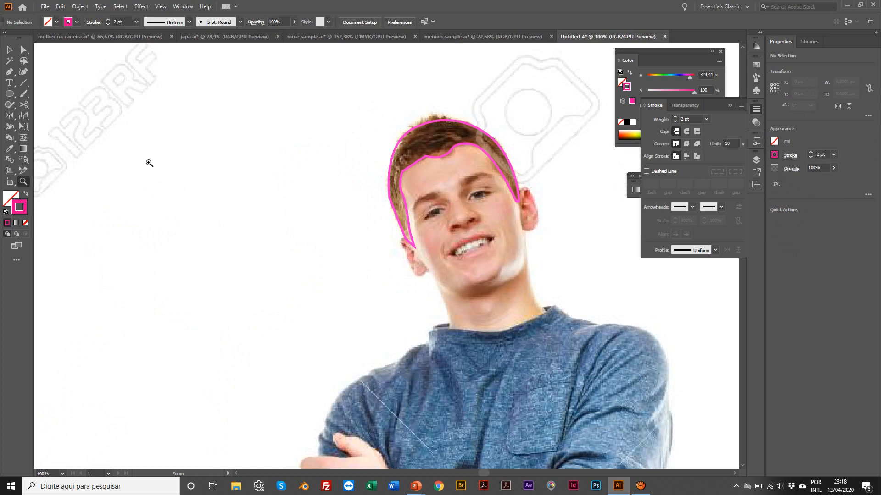
{"action": "key", "text": "p"}
{"action": "left_click", "coordinate": [429, 272]}
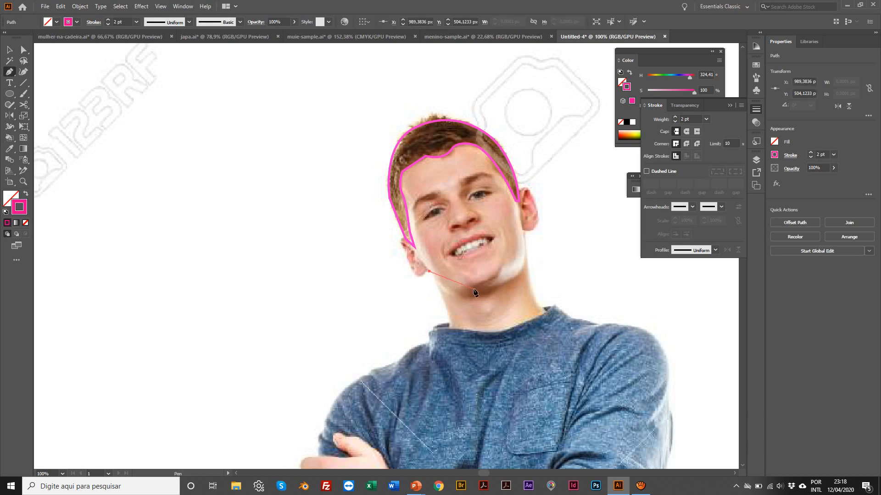
{"action": "left_click_drag", "start_coordinate": [472, 290], "coordinate": [504, 284]}
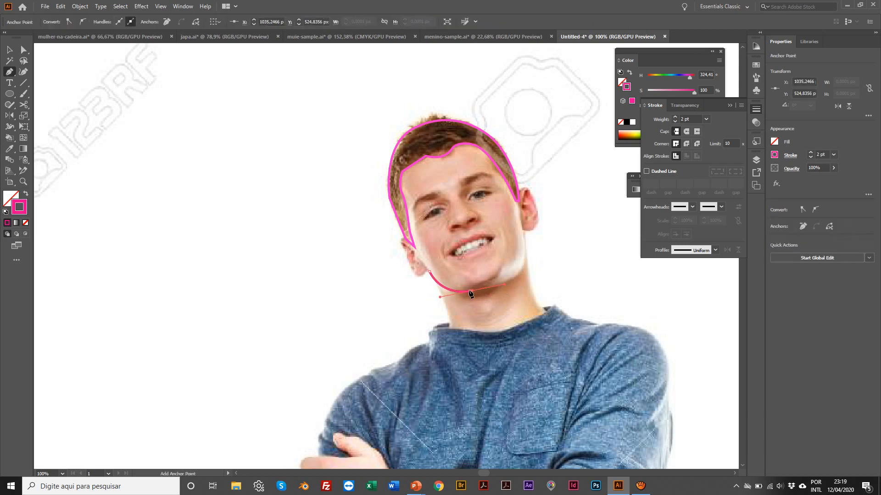
{"action": "left_click", "coordinate": [473, 292]}
{"action": "left_click_drag", "start_coordinate": [529, 253], "coordinate": [528, 251]}
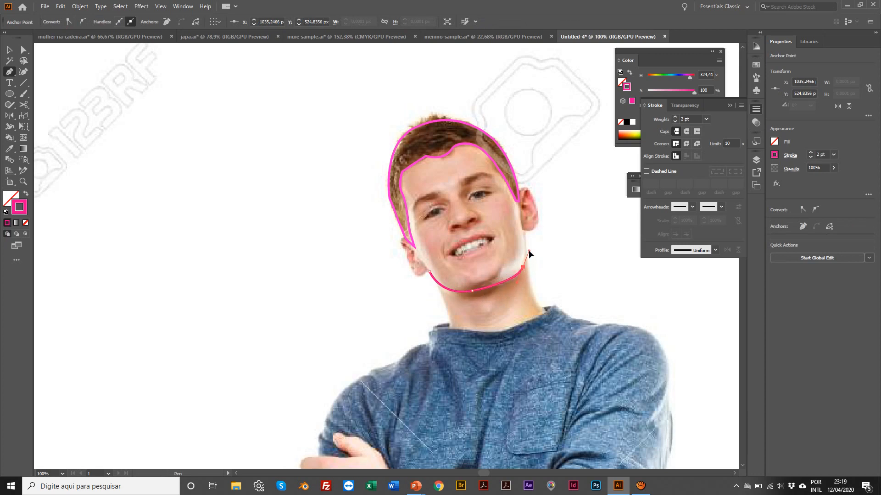
Continue the face path up the cheek, across the forehead inside the hair area and down the opposite temple.
{"action": "left_click", "coordinate": [516, 201]}
{"action": "left_click", "coordinate": [501, 166]}
{"action": "left_click", "coordinate": [483, 143]}
{"action": "left_click", "coordinate": [462, 138]}
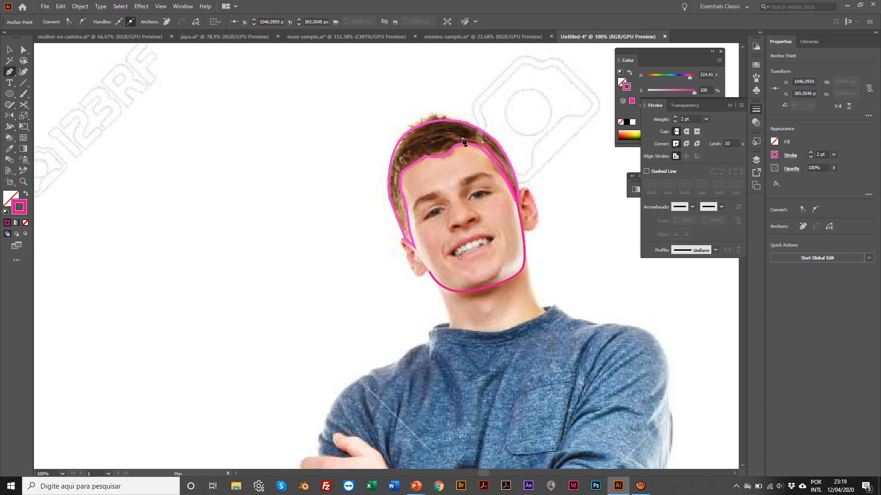
{"action": "left_click", "coordinate": [420, 152]}
{"action": "left_click", "coordinate": [398, 169]}
{"action": "left_click", "coordinate": [397, 173]}
{"action": "left_click", "coordinate": [402, 208]}
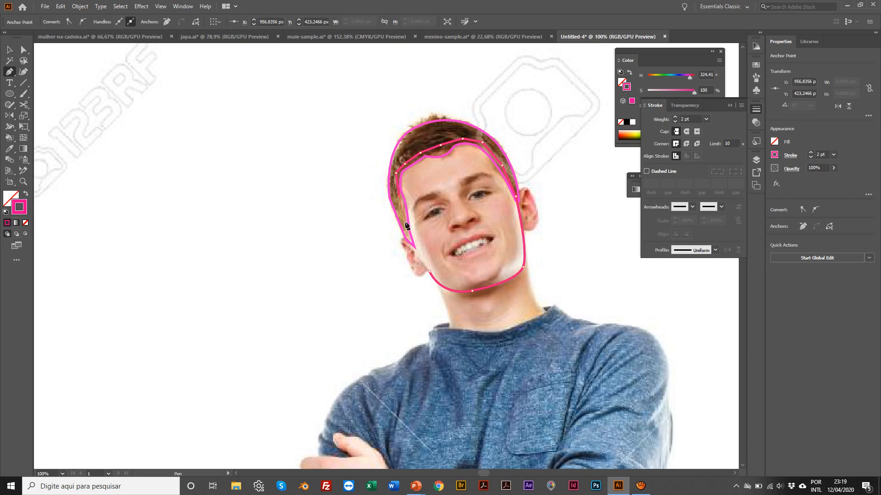
Finish the face outline with the Pen tool down the photo's left cheek and close it at the jaw.
{"action": "left_click", "coordinate": [405, 223]}
{"action": "left_click", "coordinate": [410, 239]}
{"action": "left_click", "coordinate": [429, 272]}
Trace the ear on the photo's right side as a closed curved outline overlapping the face edge.
{"action": "scroll", "coordinate": [486, 266], "scroll_direction": "right", "scroll_amount": 3}
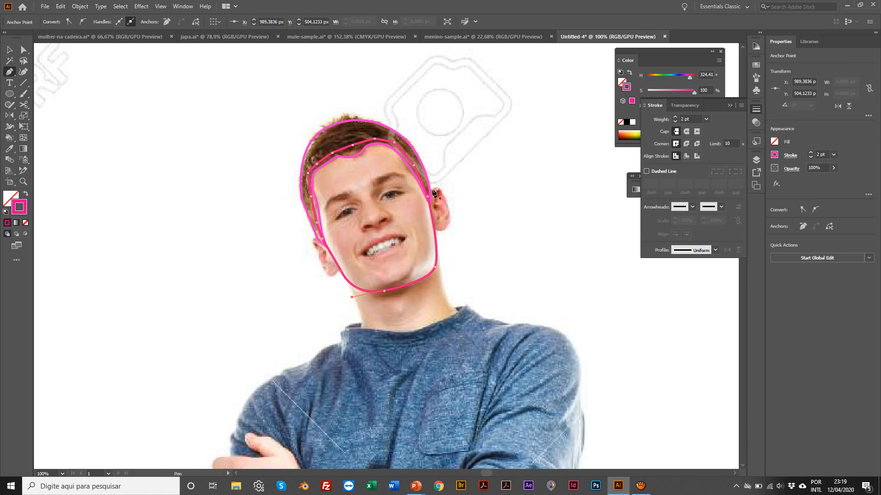
{"action": "scroll", "coordinate": [433, 219], "scroll_direction": "up", "scroll_amount": 1}
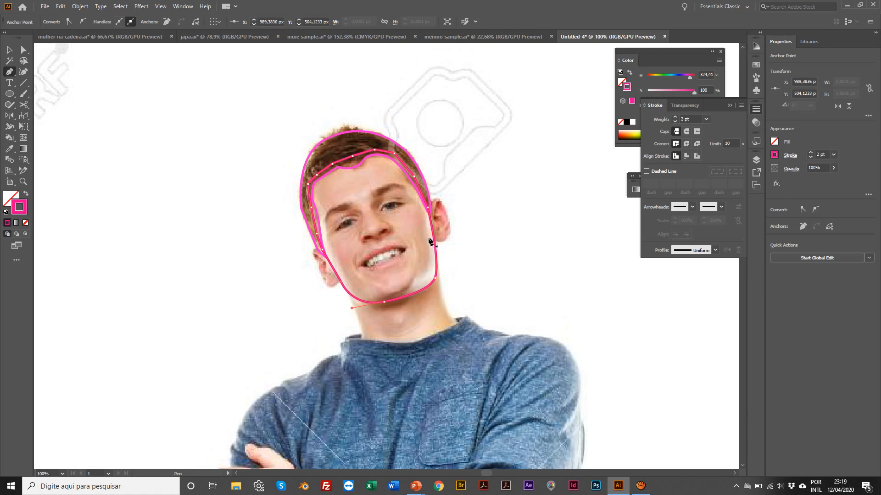
{"action": "left_click", "coordinate": [430, 242]}
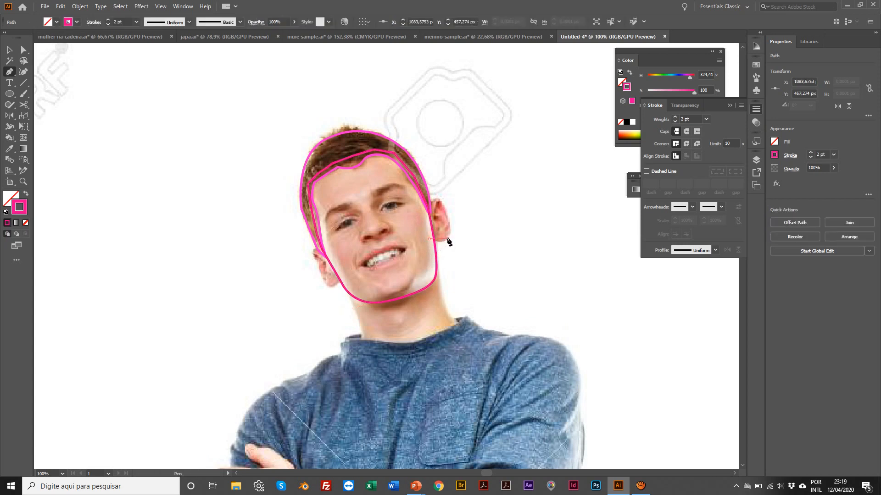
{"action": "left_click", "coordinate": [451, 231]}
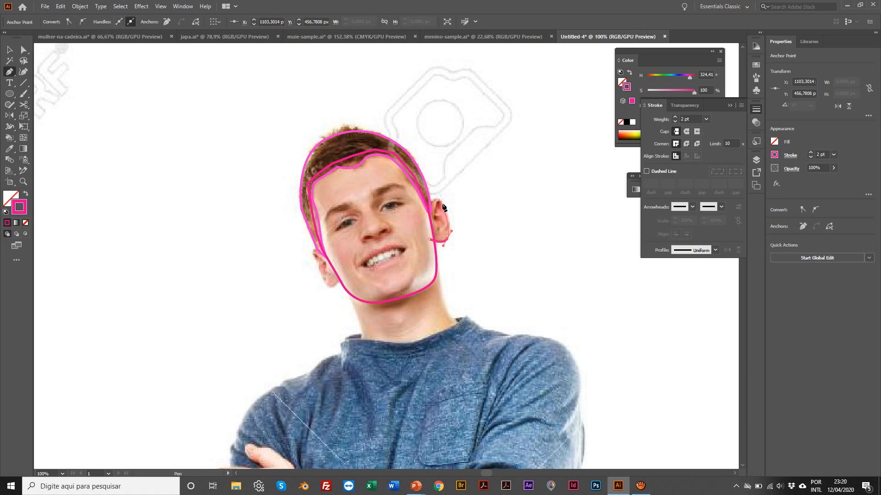
{"action": "left_click_drag", "start_coordinate": [442, 204], "coordinate": [433, 189]}
{"action": "left_click", "coordinate": [426, 215]}
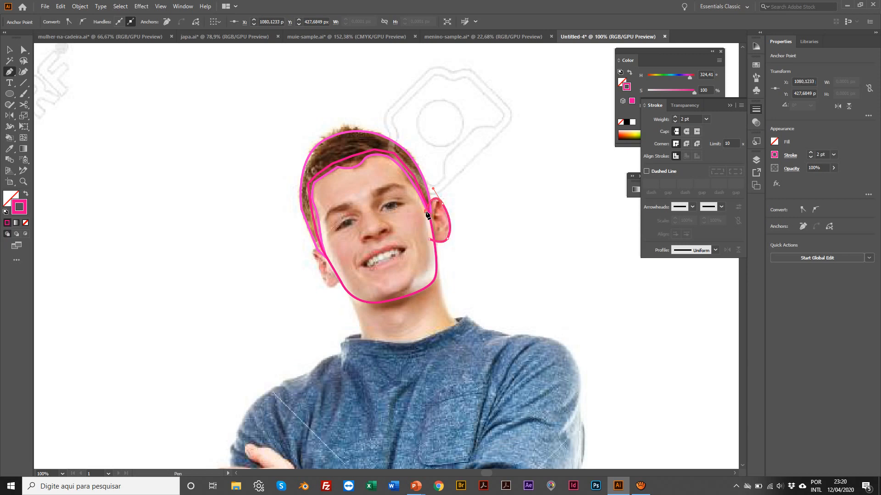
{"action": "left_click", "coordinate": [428, 239]}
Trace the ear on the photo's left side as a closed outline overlapping the cheek.
{"action": "left_click", "coordinate": [317, 252]}
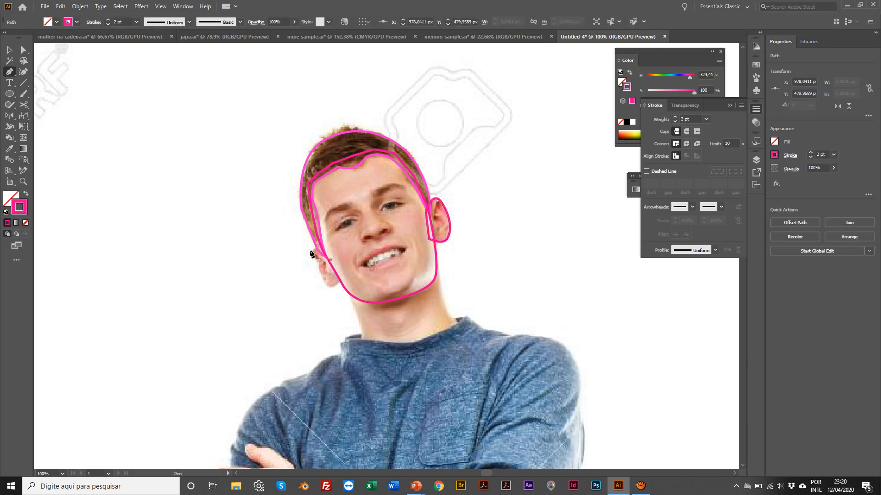
{"action": "left_click", "coordinate": [310, 252]}
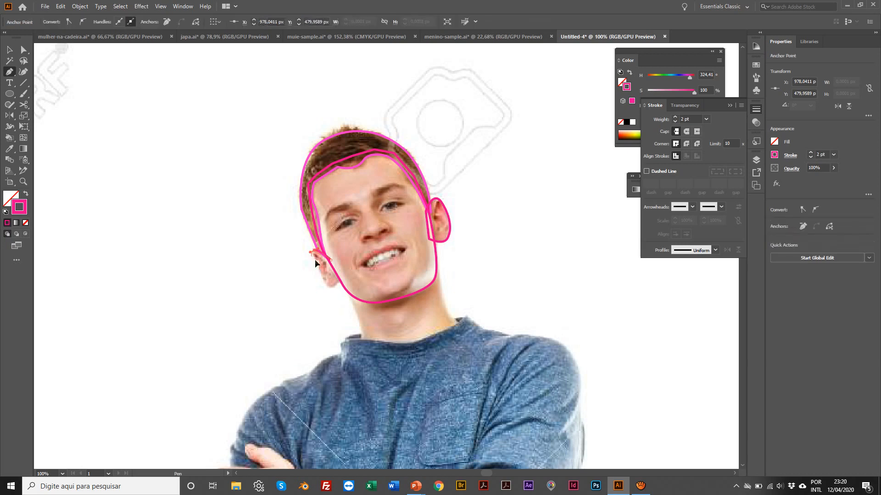
{"action": "left_click", "coordinate": [337, 288]}
{"action": "left_click_drag", "start_coordinate": [337, 288], "coordinate": [348, 278]}
{"action": "left_click", "coordinate": [345, 276]}
Reshape the lower curve of the left ear outline with Direct Selection to follow the earlobe.
{"action": "key", "text": "z"}
{"action": "left_click", "coordinate": [358, 278]}
{"action": "left_click", "coordinate": [354, 260]}
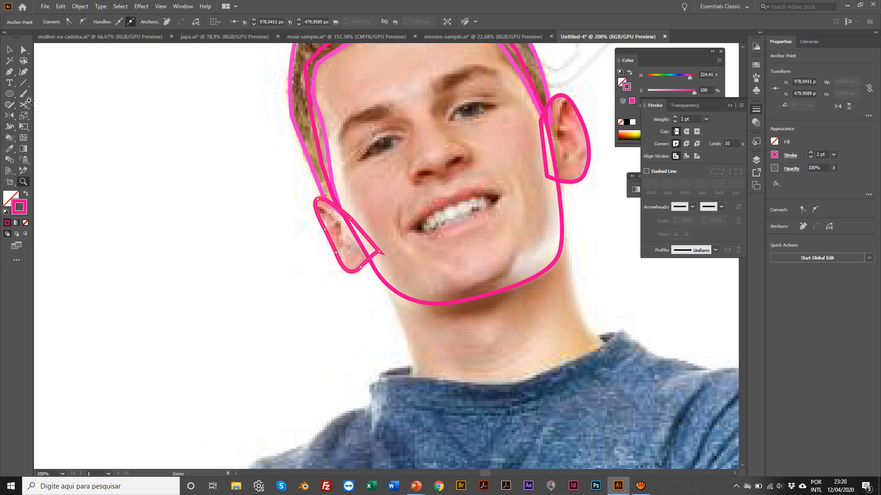
{"action": "left_click", "coordinate": [24, 49]}
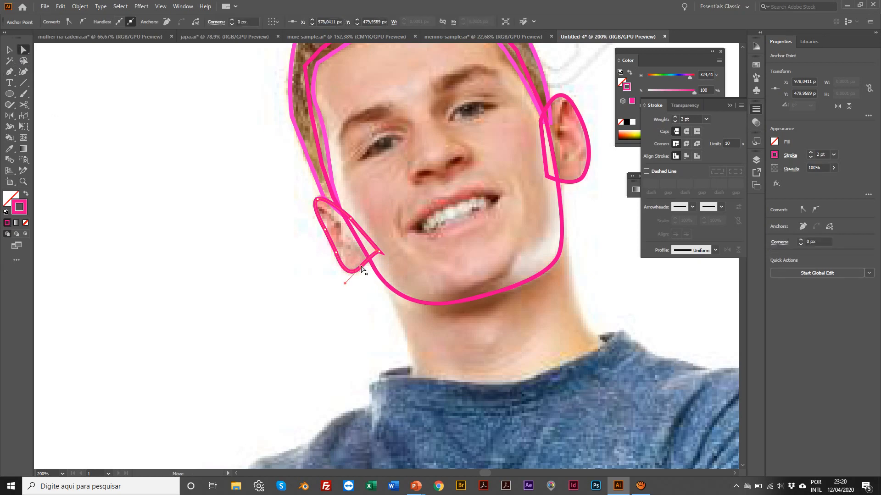
{"action": "left_click_drag", "start_coordinate": [361, 268], "coordinate": [337, 273]}
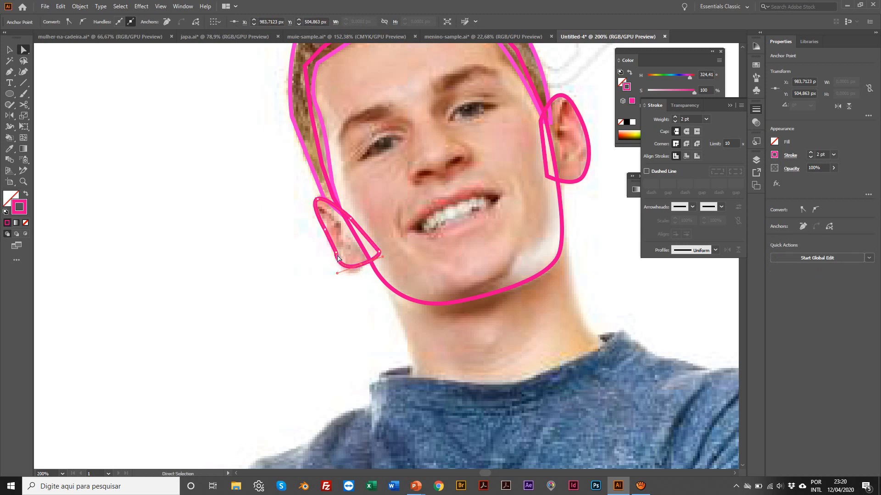
{"action": "mouse_move", "coordinate": [337, 257]}
{"action": "left_mouse_down"}
{"action": "mouse_move", "coordinate": [363, 266]}
{"action": "mouse_move", "coordinate": [343, 274]}
{"action": "left_mouse_up"}
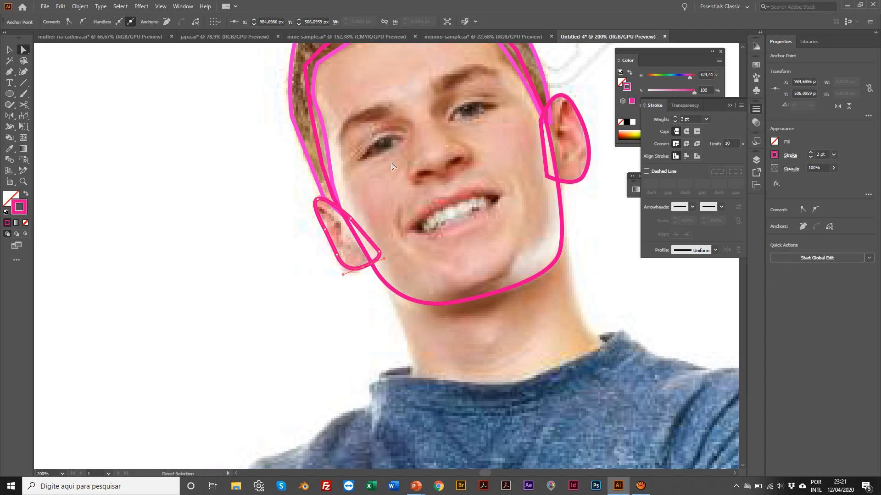
Smooth the corner on the left side of the outer hair outline with the Smooth tool.
{"action": "scroll", "coordinate": [392, 166], "scroll_direction": "up", "scroll_amount": 4}
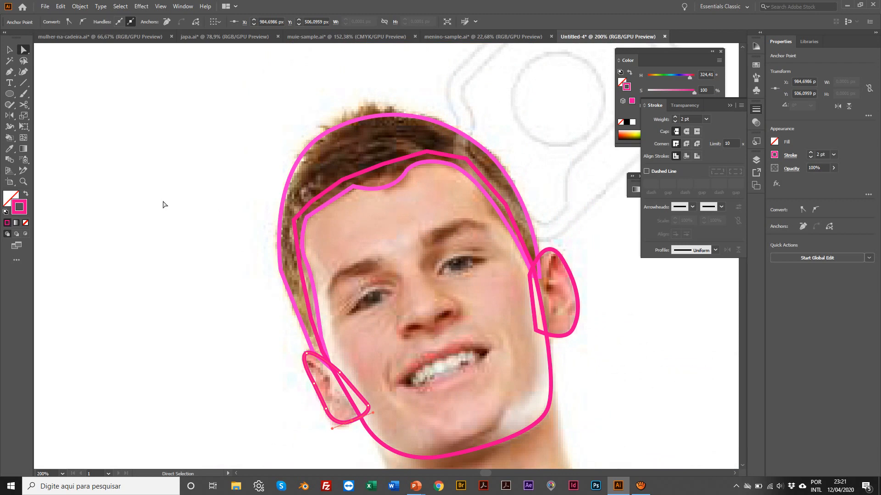
{"action": "left_click", "coordinate": [279, 258]}
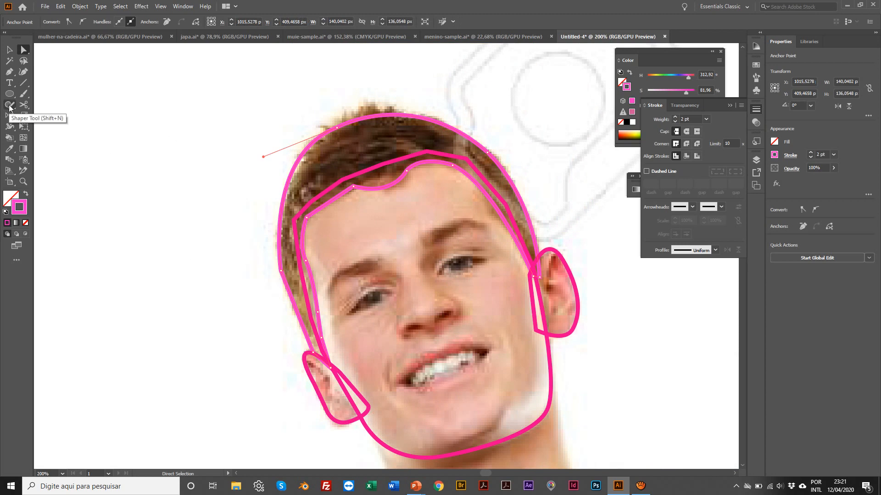
{"action": "left_click", "coordinate": [9, 106]}
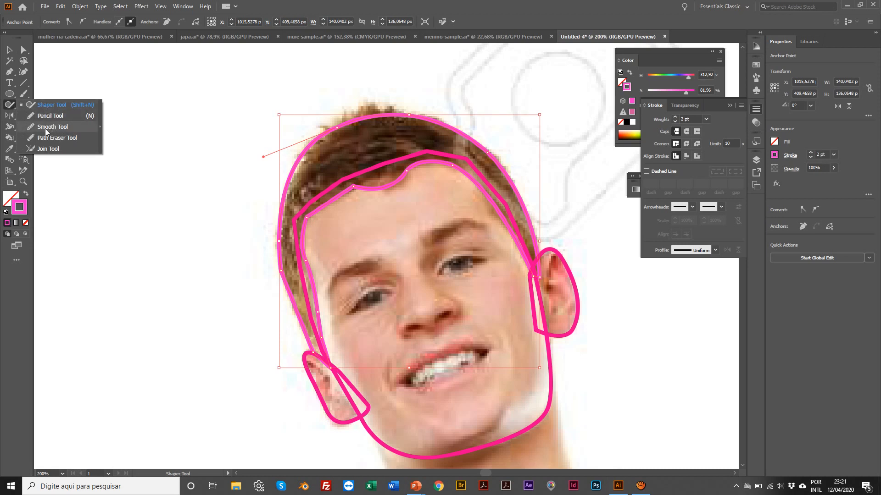
{"action": "left_click", "coordinate": [29, 128]}
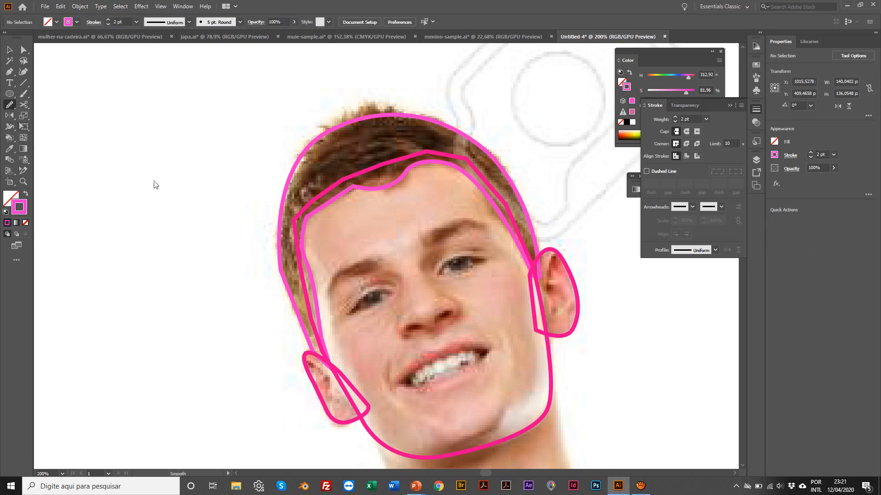
{"action": "left_click", "coordinate": [10, 50]}
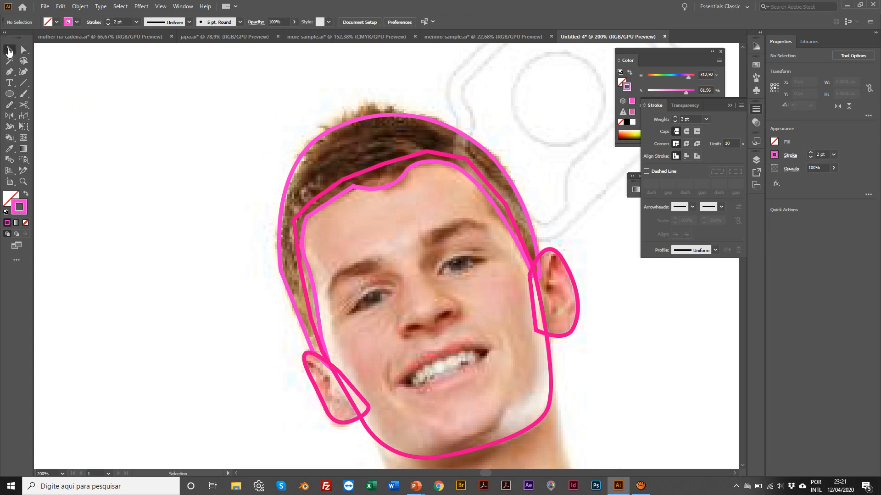
{"action": "left_click", "coordinate": [285, 197]}
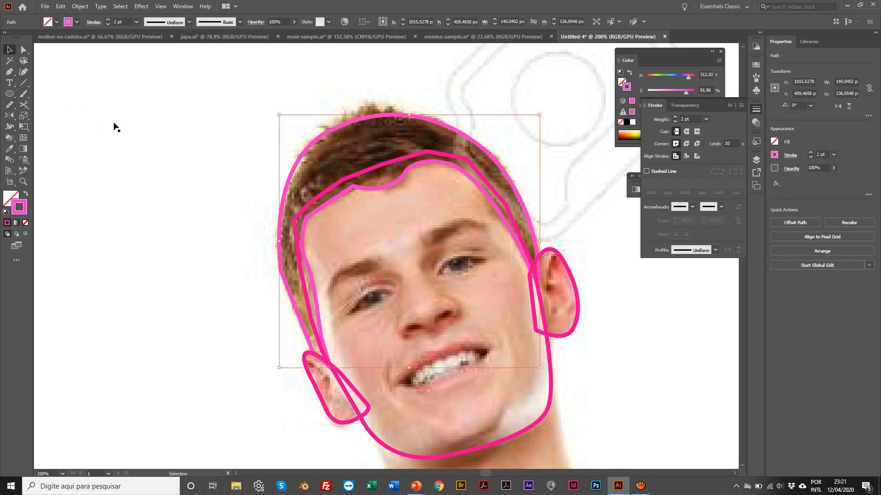
{"action": "left_click", "coordinate": [15, 105]}
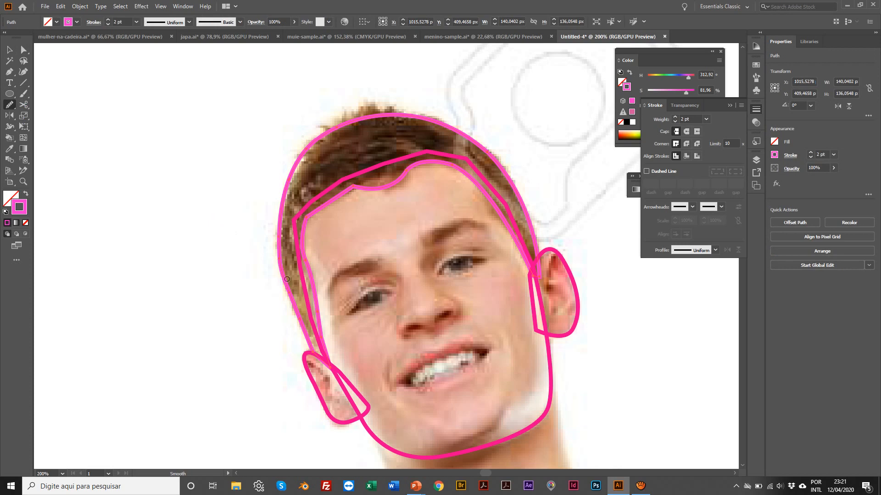
{"action": "left_click_drag", "start_coordinate": [279, 262], "coordinate": [288, 290]}
Hide the Bitmap layer to examine the traced head outlines alone, and show the photo again.
{"action": "key", "text": "c"}
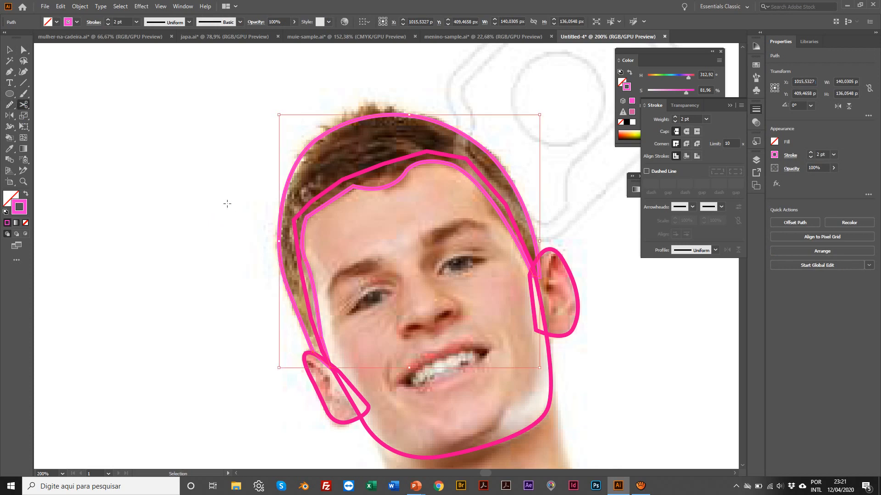
{"action": "key", "text": "ctrl+0"}
{"action": "key", "text": "z"}
{"action": "left_click", "coordinate": [403, 164]}
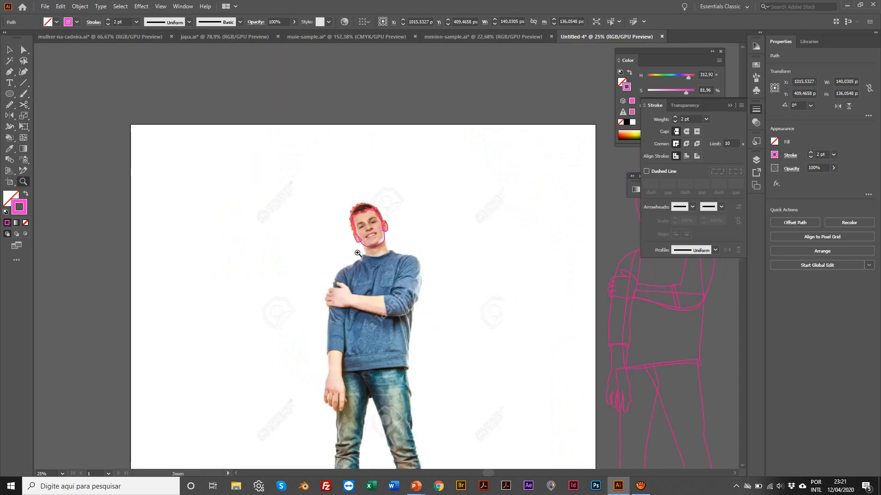
{"action": "left_click", "coordinate": [377, 234]}
{"action": "left_click", "coordinate": [380, 257]}
{"action": "left_click", "coordinate": [385, 232]}
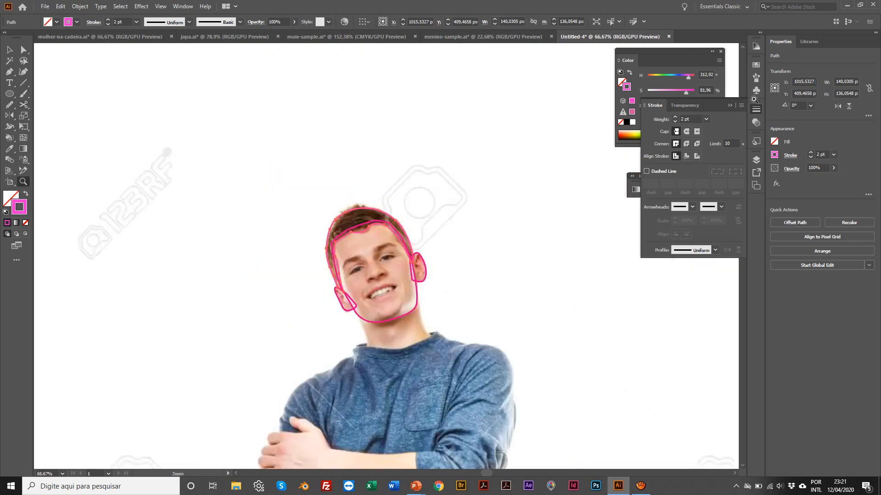
{"action": "left_click", "coordinate": [729, 106]}
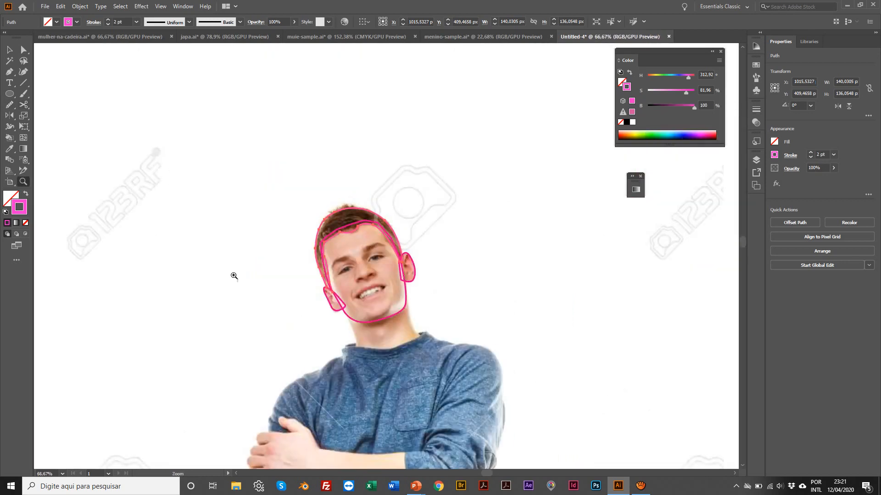
{"action": "left_click", "coordinate": [756, 160]}
{"action": "left_click", "coordinate": [643, 179]}
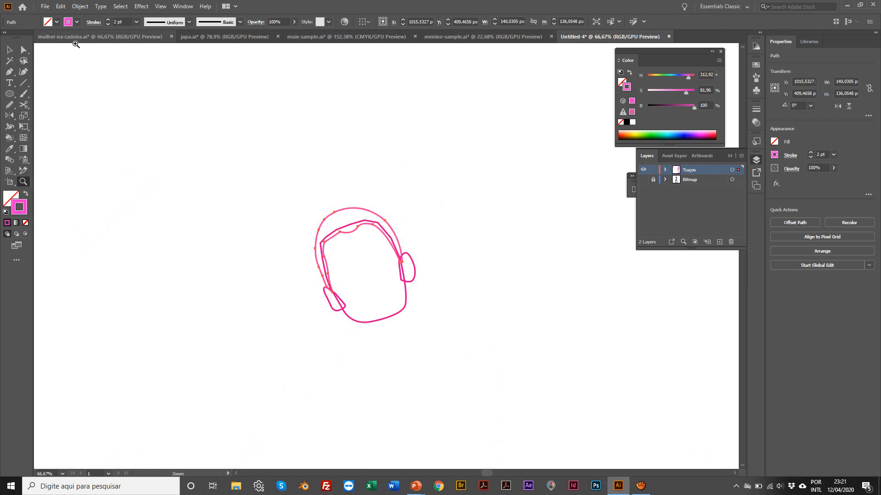
{"action": "left_click", "coordinate": [8, 49]}
{"action": "left_click", "coordinate": [188, 109]}
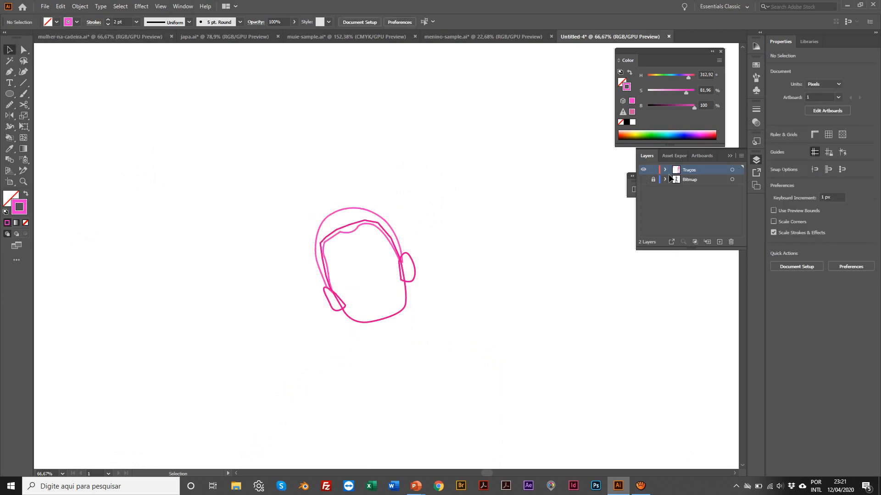
{"action": "left_click", "coordinate": [643, 180]}
{"action": "left_click", "coordinate": [642, 179]}
{"action": "left_click", "coordinate": [643, 180]}
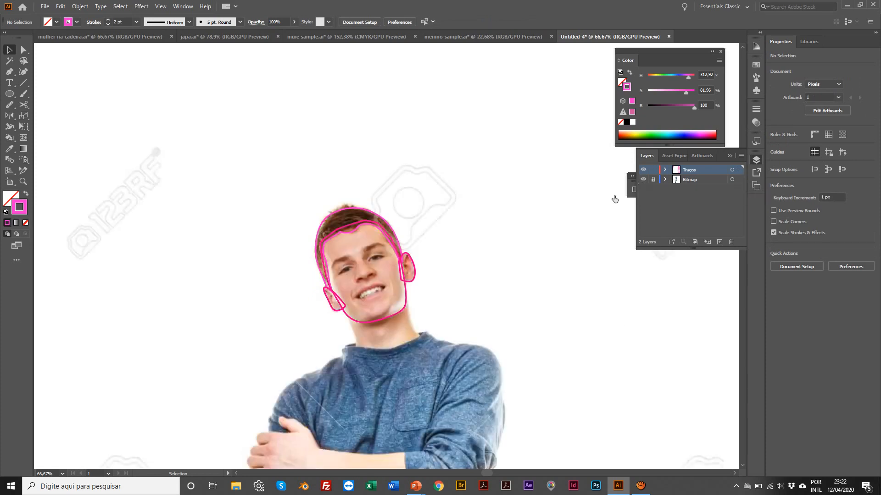
Trace the neck with the Pen tool from below the left ear down to the collar and across the neckline.
{"action": "key", "text": "z"}
{"action": "left_click", "coordinate": [376, 312]}
{"action": "left_click", "coordinate": [409, 283]}
{"action": "key", "text": "p"}
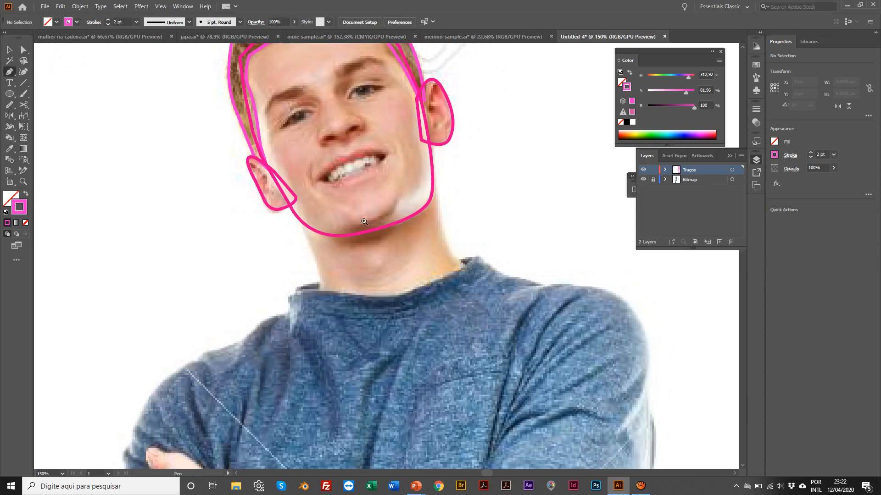
{"action": "left_click", "coordinate": [299, 216]}
{"action": "scroll", "coordinate": [311, 244], "scroll_direction": "left", "scroll_amount": 1}
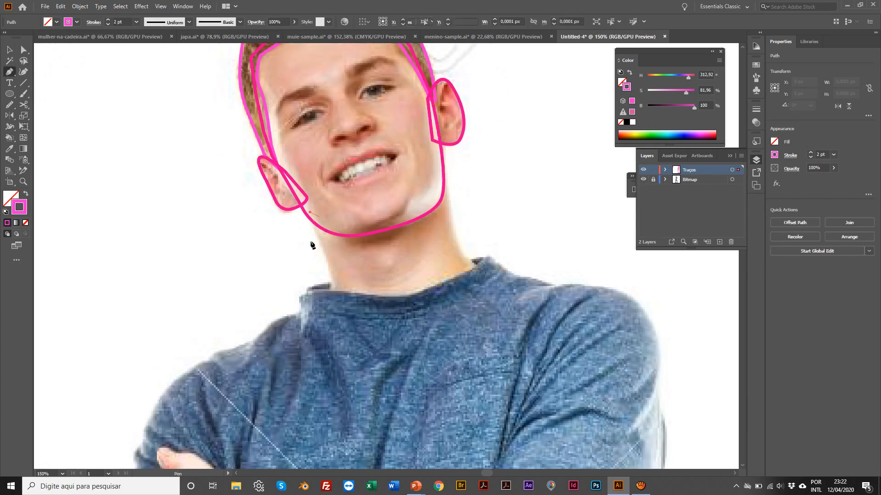
{"action": "scroll", "coordinate": [311, 244], "scroll_direction": "left", "scroll_amount": 2}
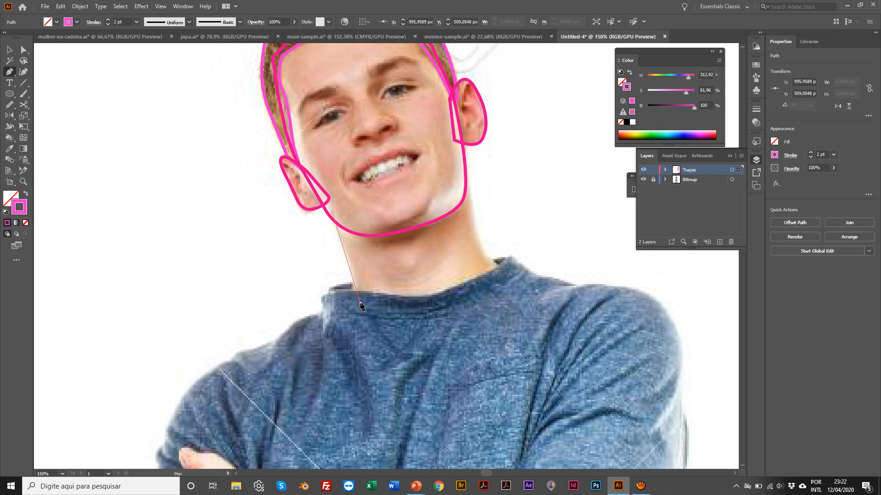
{"action": "left_click", "coordinate": [360, 303]}
{"action": "left_click", "coordinate": [419, 306]}
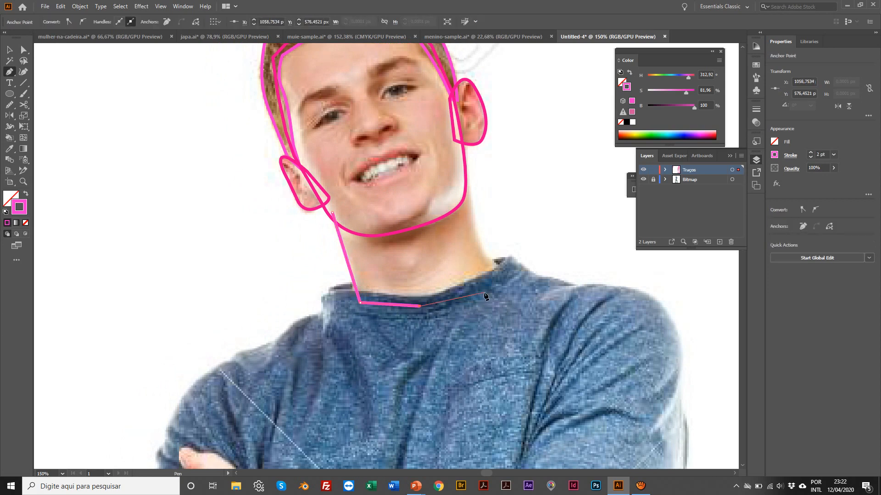
{"action": "left_click", "coordinate": [503, 273]}
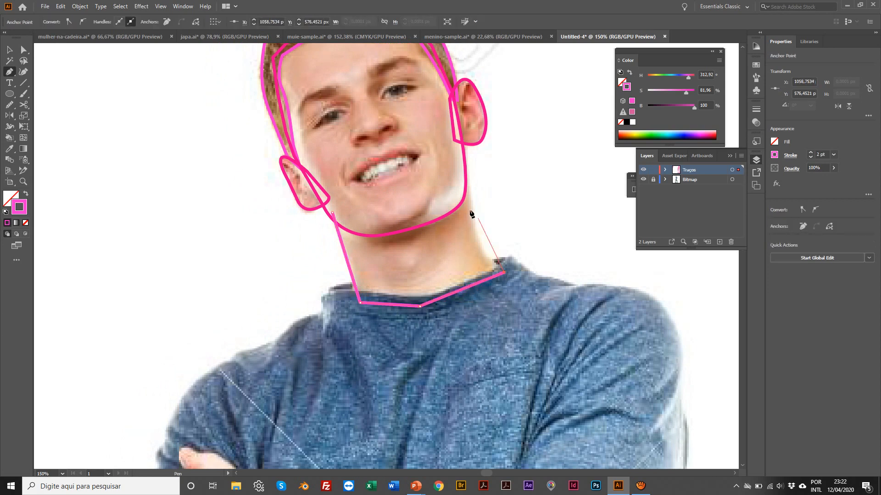
{"action": "left_click_drag", "start_coordinate": [464, 172], "coordinate": [453, 91]}
{"action": "scroll", "coordinate": [459, 115], "scroll_direction": "left", "scroll_amount": 1}
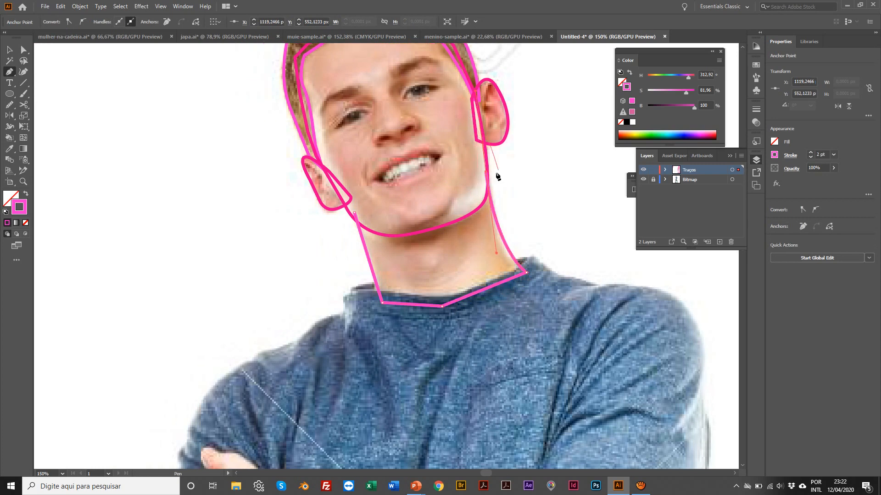
{"action": "left_click", "coordinate": [486, 173]}
{"action": "left_click", "coordinate": [355, 213]}
{"action": "key", "text": "ctrl+z"}
{"action": "key", "text": "ctrl+z"}
{"action": "key", "text": "ctrl+z"}
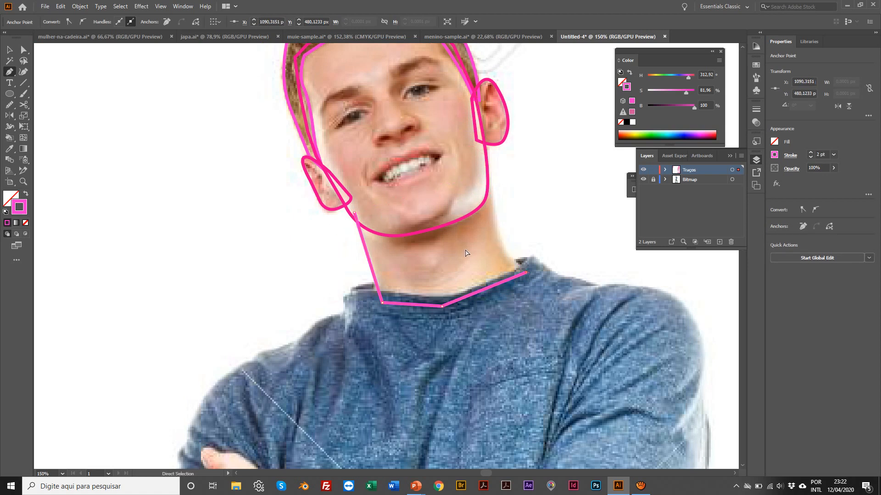
Curve the neck outline up its right side from the collar into the face, and close it at its starting point.
{"action": "left_click", "coordinate": [525, 273]}
{"action": "mouse_move", "coordinate": [483, 159]}
{"action": "left_mouse_down"}
{"action": "mouse_move", "coordinate": [461, 68]}
{"action": "mouse_move", "coordinate": [419, 125]}
{"action": "mouse_move", "coordinate": [447, 93]}
{"action": "mouse_move", "coordinate": [461, 93]}
{"action": "mouse_move", "coordinate": [445, 106]}
{"action": "mouse_move", "coordinate": [440, 92]}
{"action": "left_mouse_up"}
{"action": "scroll", "coordinate": [477, 143], "scroll_direction": "right", "scroll_amount": 1}
{"action": "scroll", "coordinate": [420, 125], "scroll_direction": "right", "scroll_amount": 2}
{"action": "scroll", "coordinate": [437, 101], "scroll_direction": "right", "scroll_amount": 1}
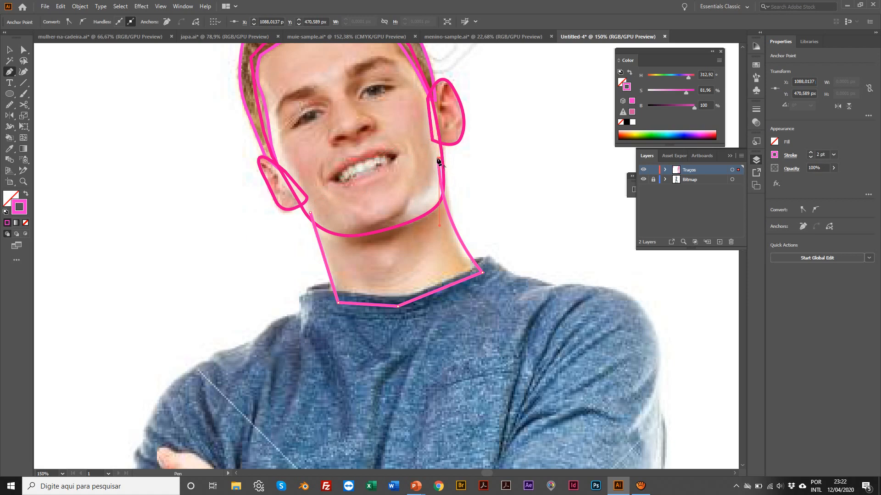
{"action": "left_click", "coordinate": [310, 213]}
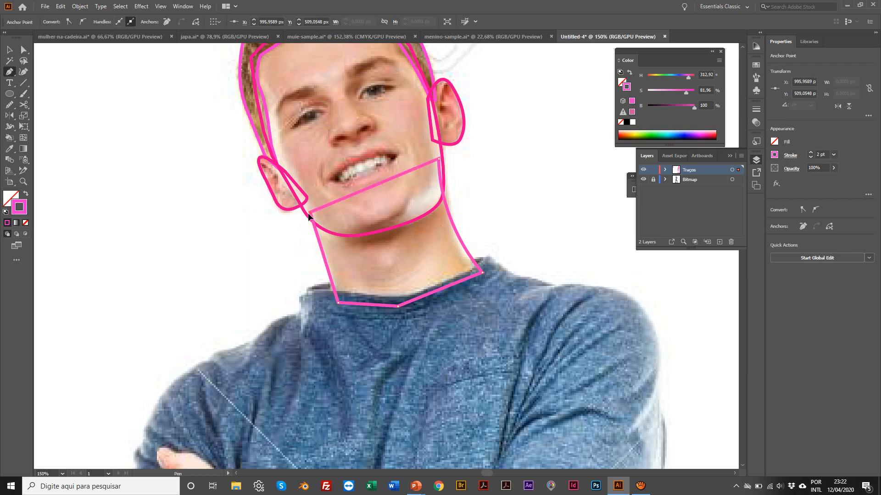
{"action": "left_click", "coordinate": [9, 49]}
{"action": "key", "text": "ctrl+0"}
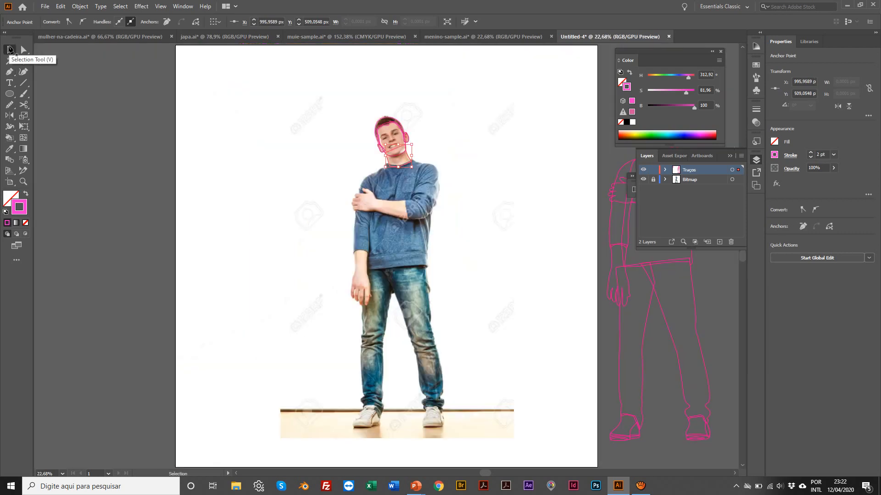
Delete the hand-traced head and neck outlines lying over the photo.
{"action": "scroll", "coordinate": [204, 103], "scroll_direction": "right", "scroll_amount": 5}
{"action": "left_click_drag", "start_coordinate": [85, 106], "coordinate": [320, 184]}
{"action": "left_click", "coordinate": [321, 183]}
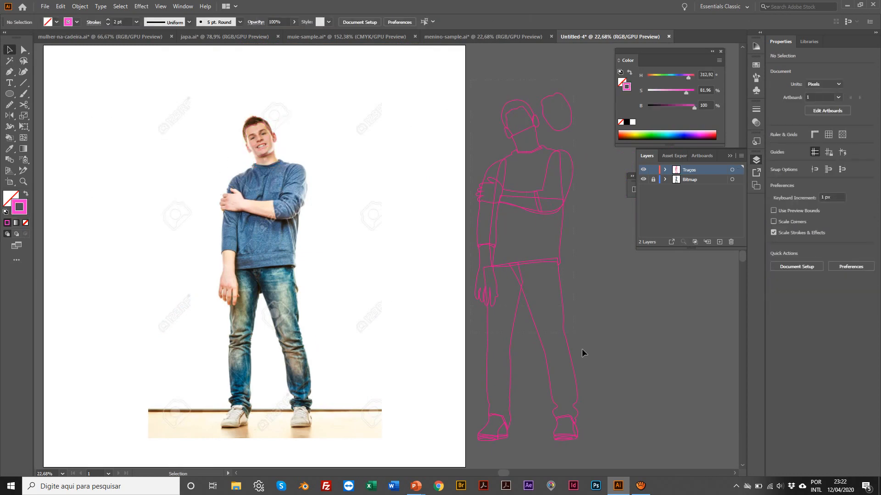
Cut the prepared full-figure outlines from beside the artboard and paste them onto the artboard over the photo.
{"action": "key", "text": "ctrl+a"}
{"action": "key", "text": "ctrl+x"}
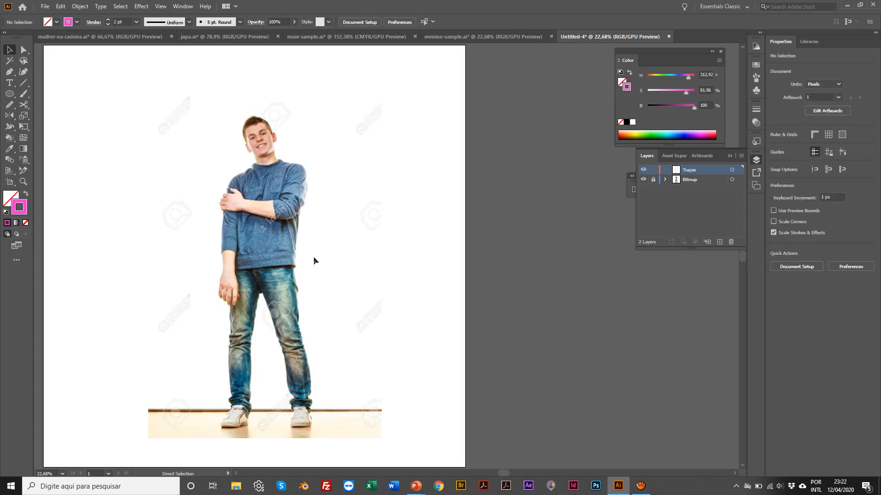
{"action": "key", "text": "ctrl+v"}
{"action": "left_click", "coordinate": [122, 154]}
{"action": "scroll", "coordinate": [216, 168], "scroll_direction": "left", "scroll_amount": 1}
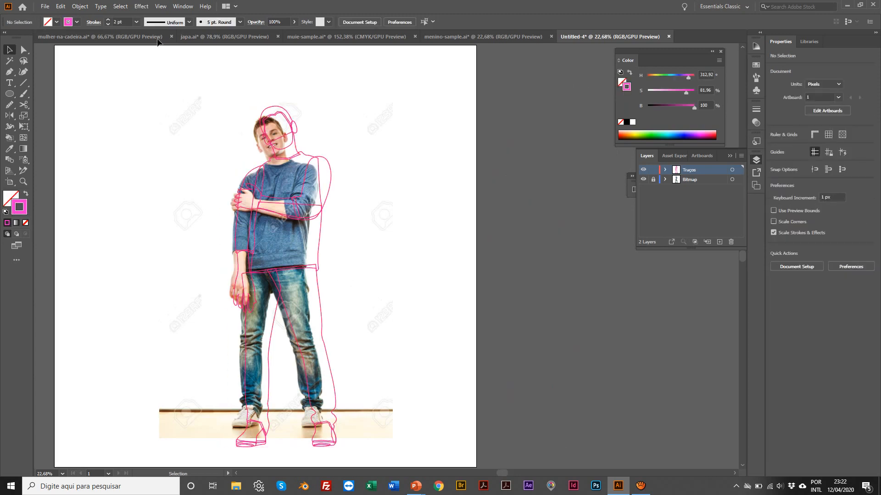
In menino-sample.ai, show and unlock the Bitmap layer and copy its photo of the man.
{"action": "left_click", "coordinate": [485, 36]}
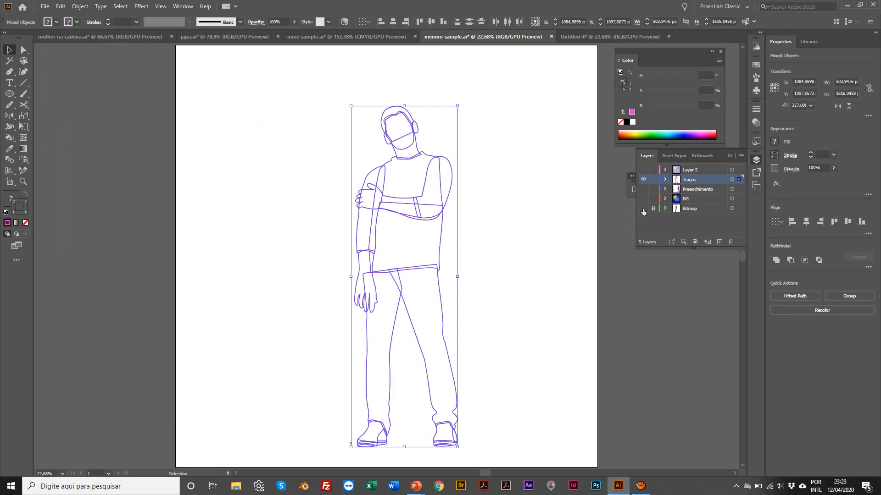
{"action": "left_click", "coordinate": [643, 208]}
{"action": "left_click", "coordinate": [653, 208]}
{"action": "left_click", "coordinate": [516, 164]}
{"action": "scroll", "coordinate": [515, 164], "scroll_direction": "left", "scroll_amount": 2}
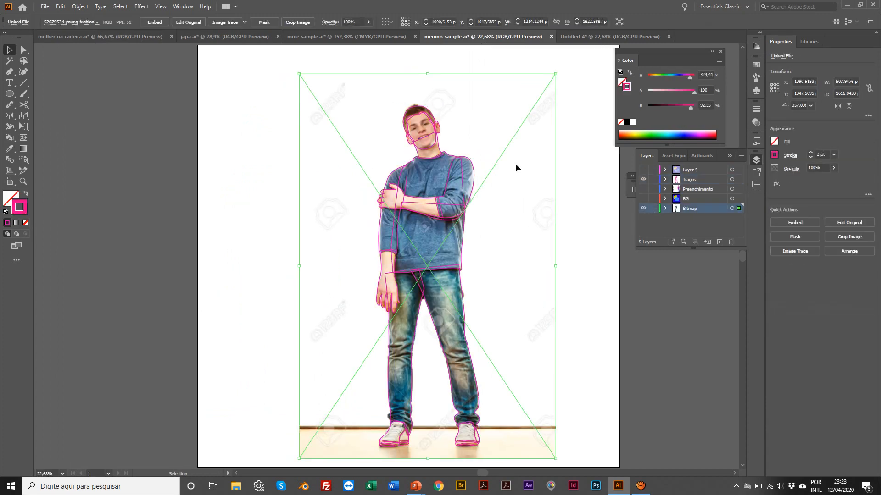
In Untitled-4, unlock the Bitmap layer, delete its photo, and paste the copied photo in place under the outlines.
{"action": "left_click", "coordinate": [602, 36]}
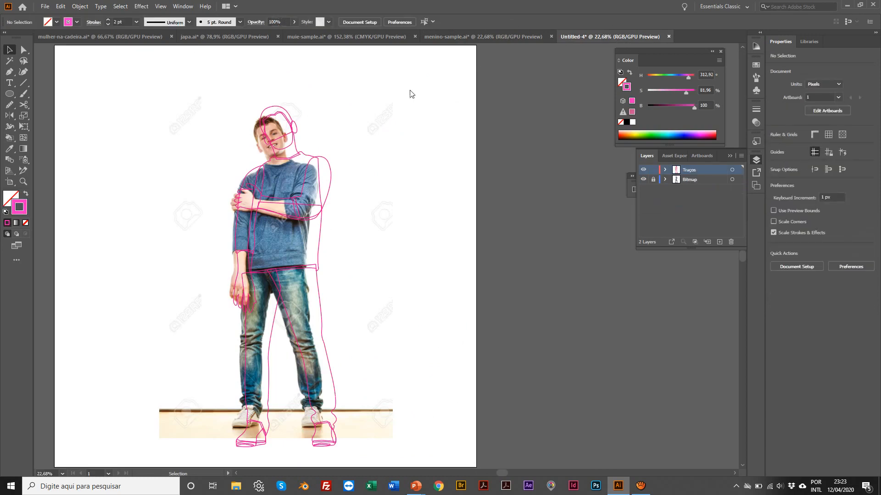
{"action": "left_click", "coordinate": [656, 183]}
{"action": "left_click", "coordinate": [167, 183]}
{"action": "key", "text": "Delete"}
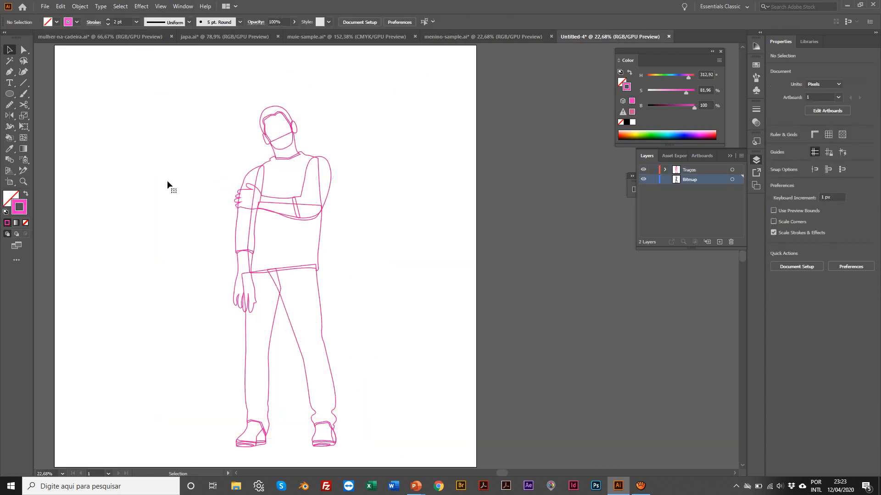
{"action": "key", "text": "ctrl+z"}
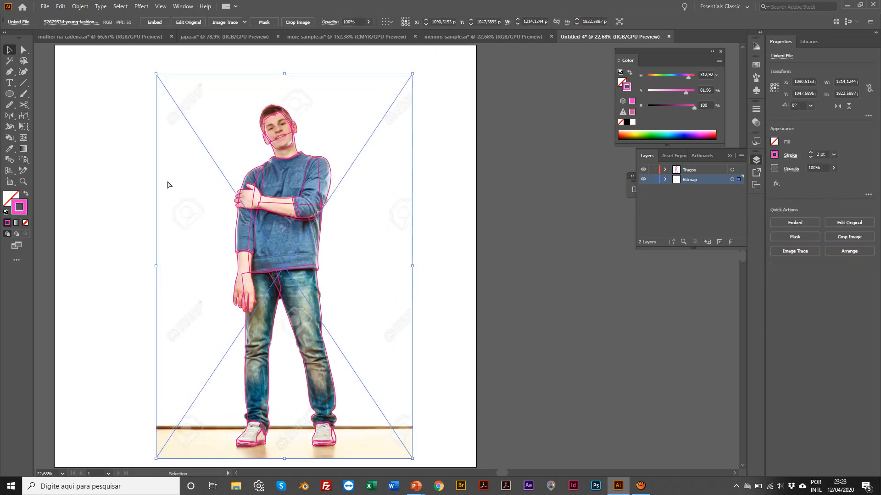
Hide the Bitmap layer and examine the head, torso and arm outlines alone up close.
{"action": "left_click", "coordinate": [644, 179]}
{"action": "key", "text": "z"}
{"action": "left_click", "coordinate": [262, 168]}
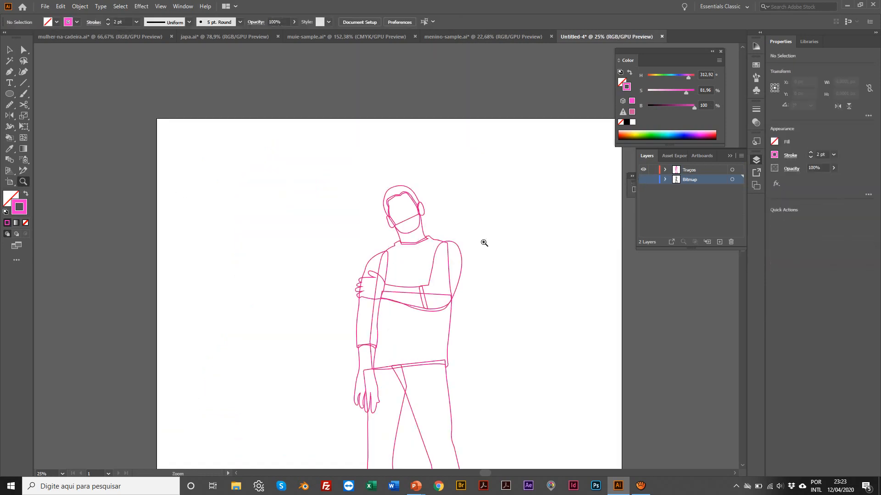
{"action": "left_click", "coordinate": [491, 245]}
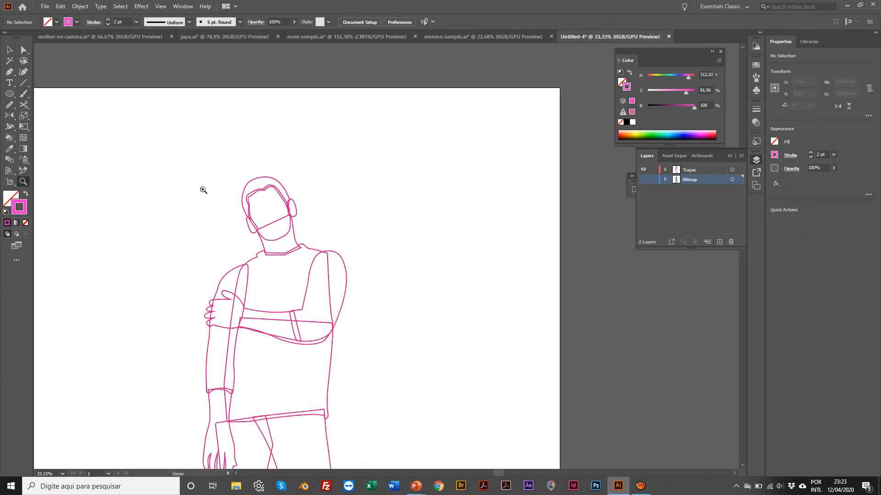
{"action": "left_click", "coordinate": [268, 212]}
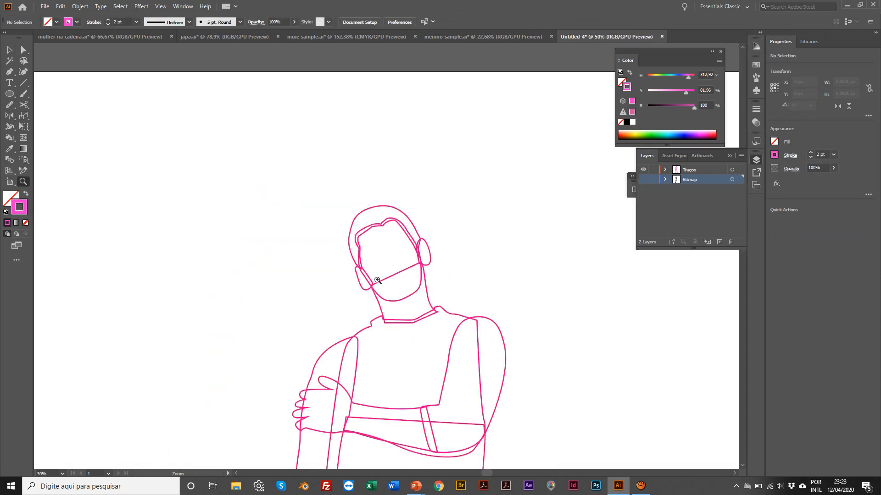
{"action": "scroll", "coordinate": [390, 290], "scroll_direction": "down", "scroll_amount": 4}
{"action": "key", "text": "v"}
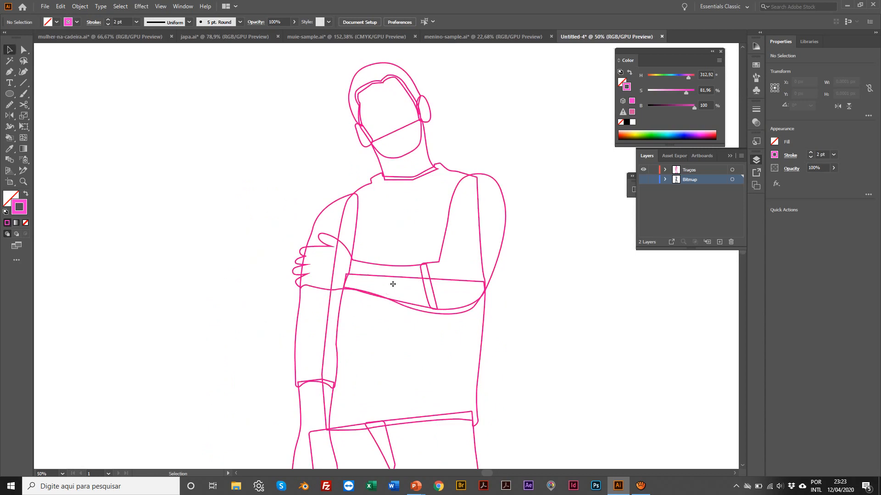
Show the Bitmap layer again and lock it.
{"action": "left_click", "coordinate": [644, 179]}
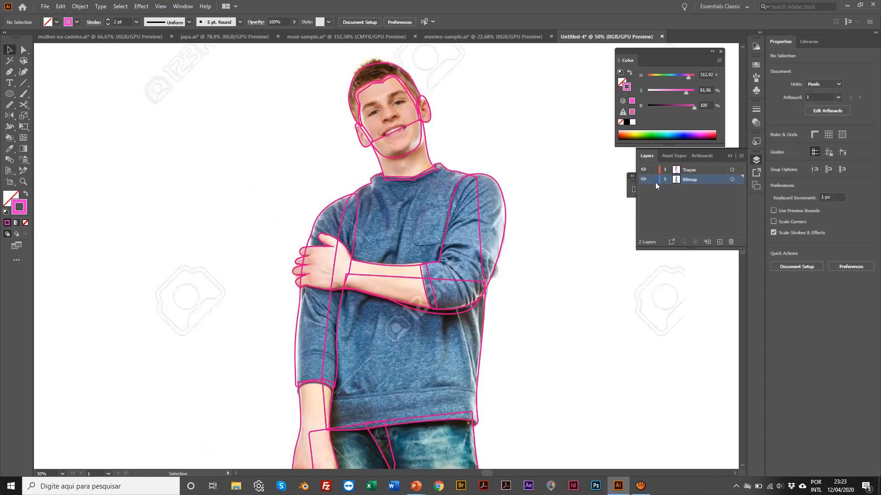
{"action": "left_click", "coordinate": [312, 216]}
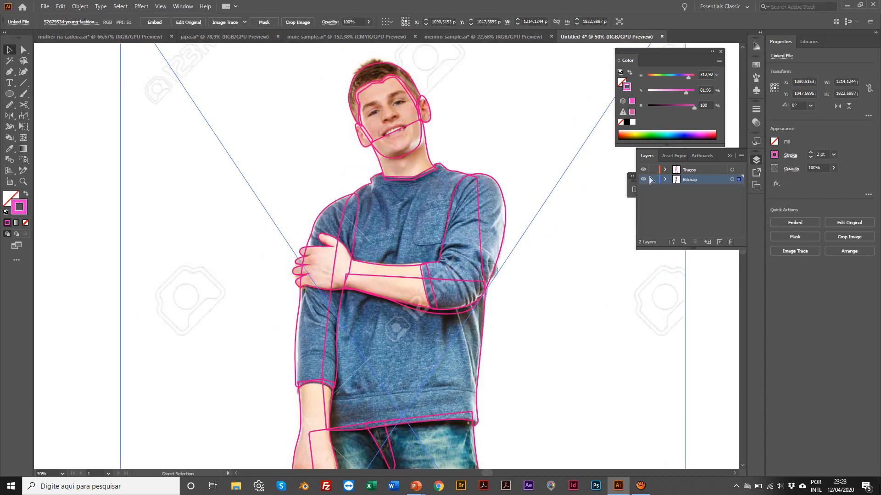
{"action": "left_click", "coordinate": [653, 180]}
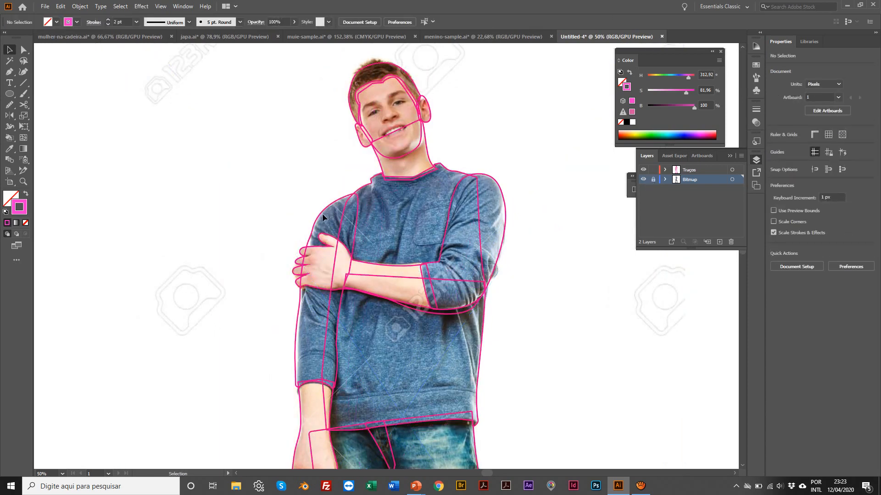
Move the hanging arm's sleeve outline onto the blank area beside the figure, and shift the folded-arm group aside and back.
{"action": "left_click_drag", "start_coordinate": [322, 213], "coordinate": [232, 188]}
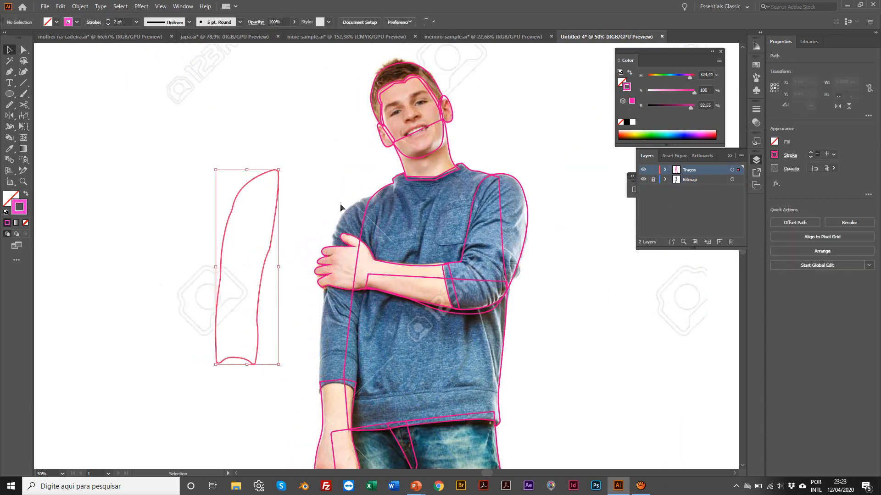
{"action": "scroll", "coordinate": [339, 367], "scroll_direction": "down", "scroll_amount": 4}
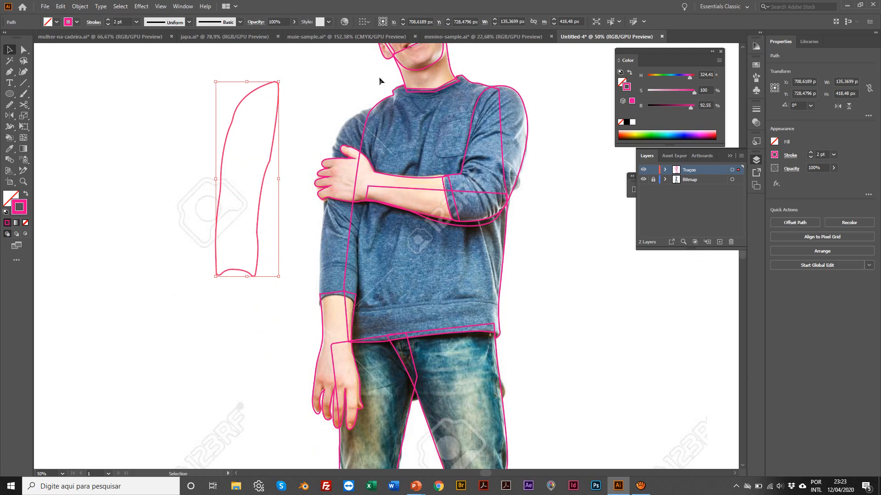
{"action": "left_click_drag", "start_coordinate": [479, 103], "coordinate": [530, 103]}
{"action": "left_click_drag", "start_coordinate": [529, 107], "coordinate": [478, 103]}
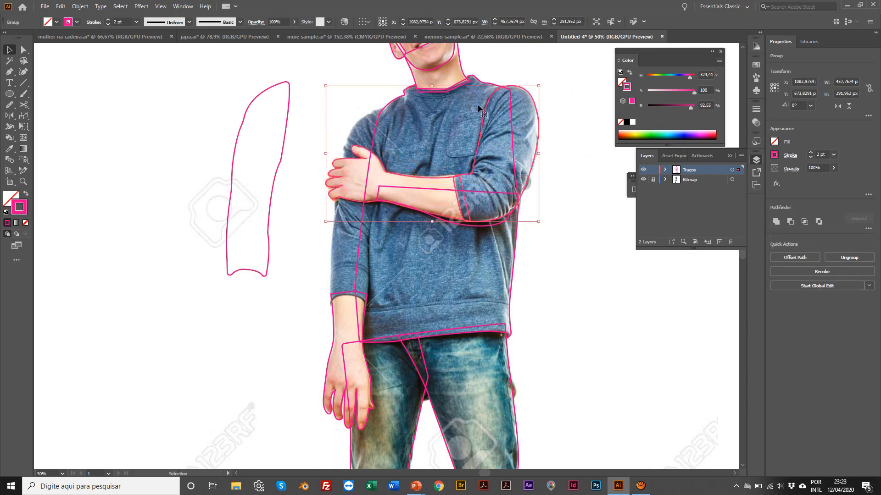
Ungroup the folded-arm outlines, move the sleeve outline away from the body, and undo that move.
{"action": "right_click", "coordinate": [487, 106]}
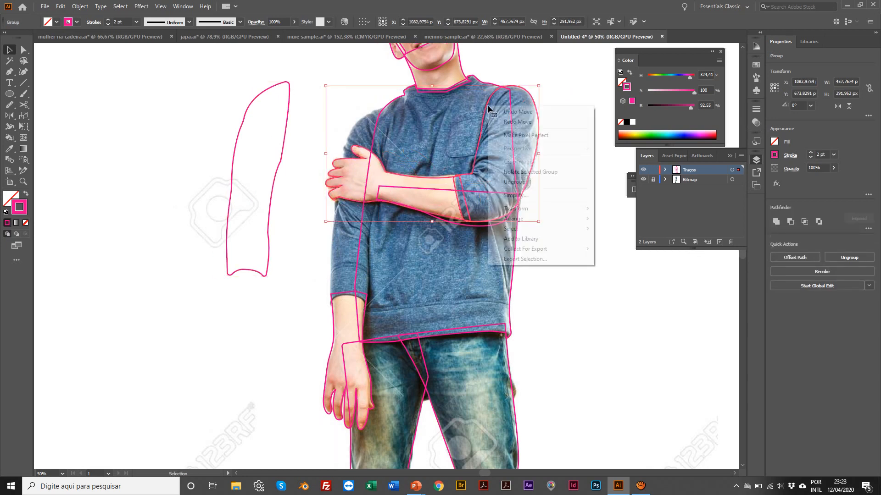
{"action": "left_click", "coordinate": [526, 182]}
{"action": "left_click", "coordinate": [198, 67]}
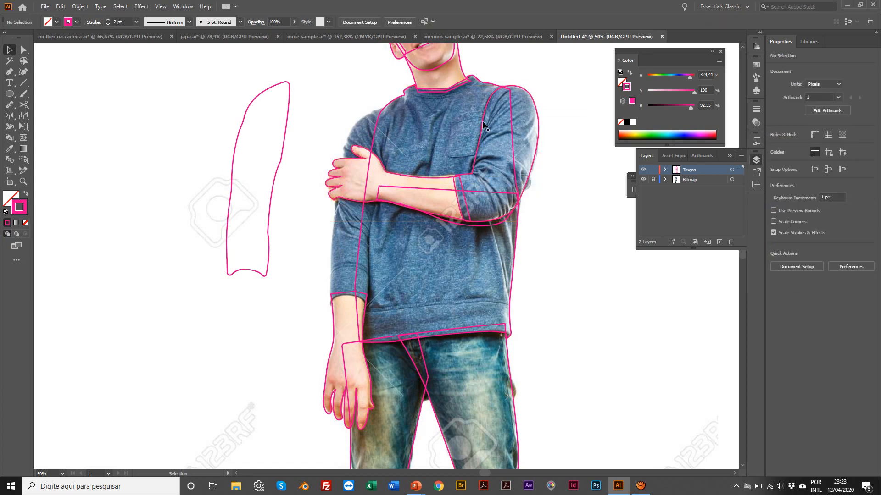
{"action": "left_click_drag", "start_coordinate": [481, 122], "coordinate": [534, 138]}
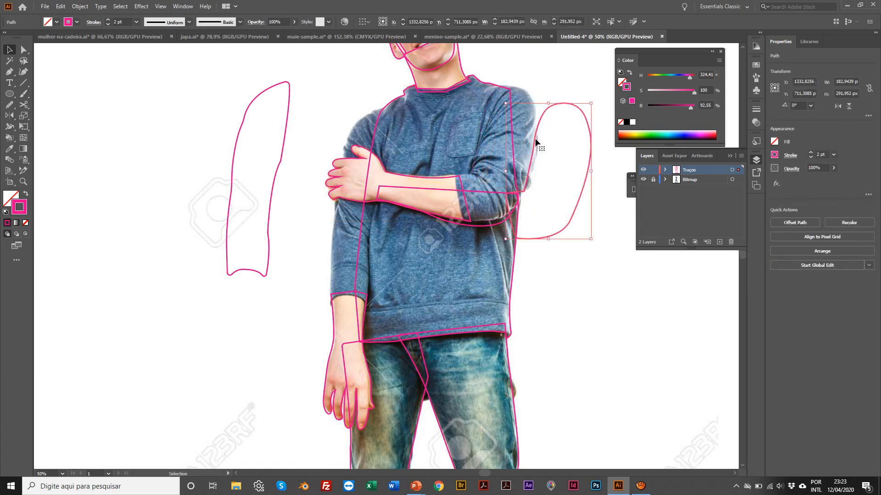
{"action": "key", "text": "ctrl+z"}
Move the folded arm's hand and forearm outline aside, and undo the move.
{"action": "left_click", "coordinate": [342, 162]}
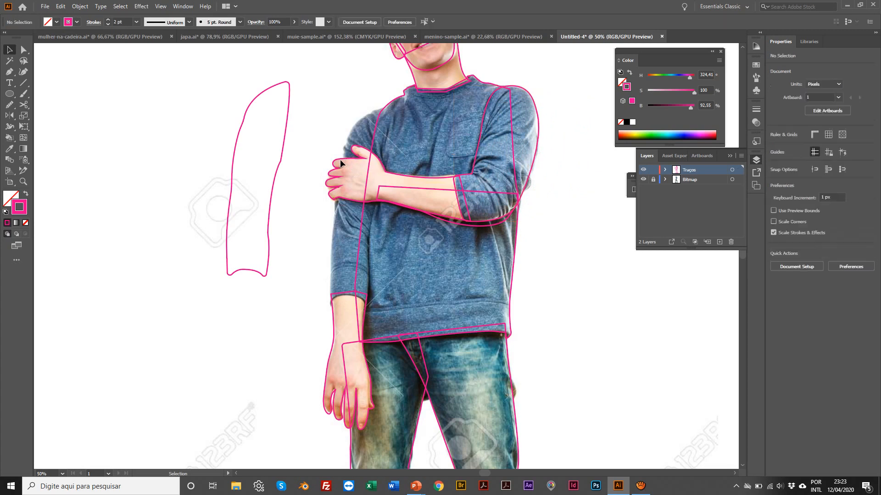
{"action": "scroll", "coordinate": [338, 160], "scroll_direction": "left", "scroll_amount": 1}
{"action": "left_click_drag", "start_coordinate": [345, 161], "coordinate": [324, 132]}
{"action": "scroll", "coordinate": [325, 133], "scroll_direction": "left", "scroll_amount": 3}
{"action": "key", "text": "ctrl+z"}
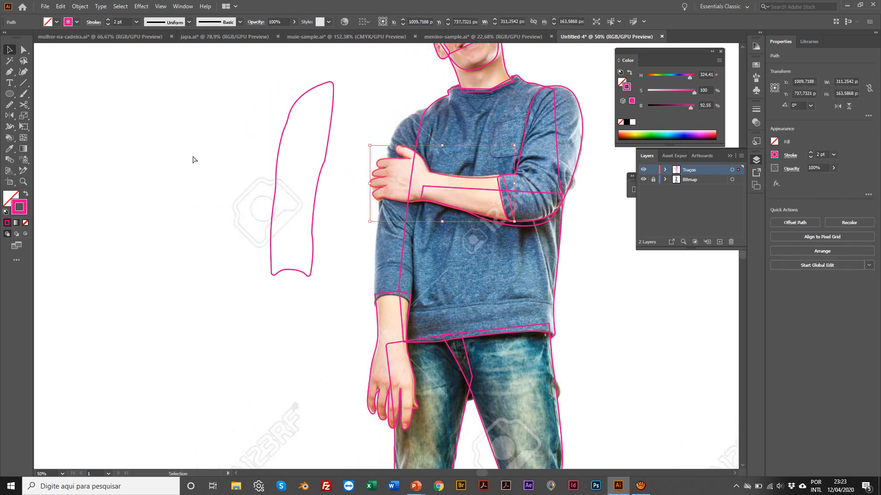
Undo the ungrouping of the folded arm and the hanging sleeve's move, and fit the artboard in the window.
{"action": "key", "text": "ctrl+z"}
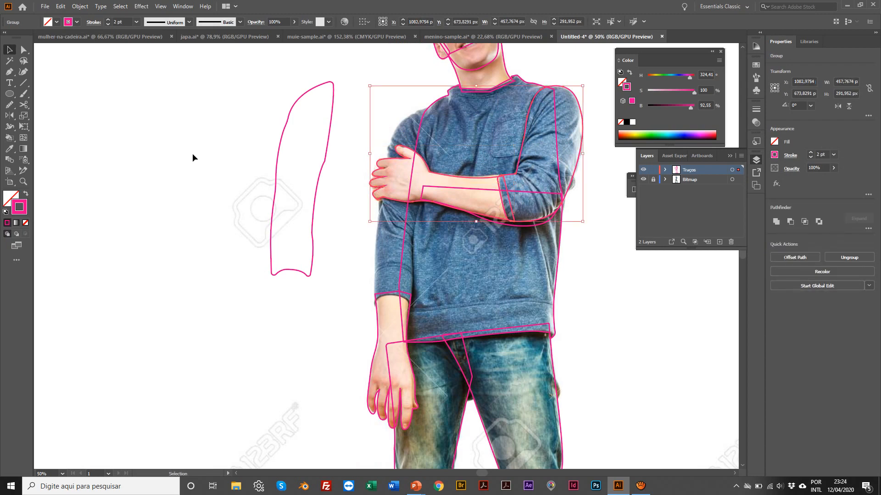
{"action": "key", "text": "ctrl+z"}
{"action": "left_click", "coordinate": [133, 144]}
{"action": "key", "text": "ctrl+0"}
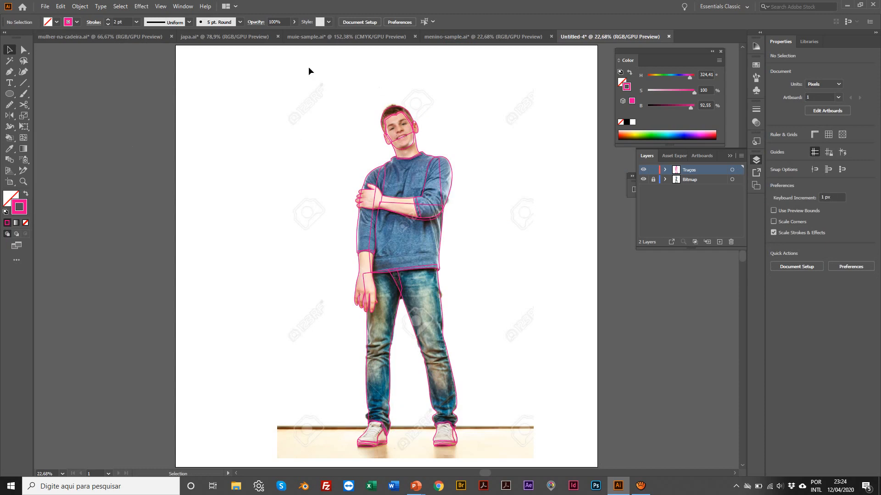
In menino-sample.ai, show the Preenchimento layer and copy the six colour circles beside the artboard.
{"action": "left_click", "coordinate": [444, 39]}
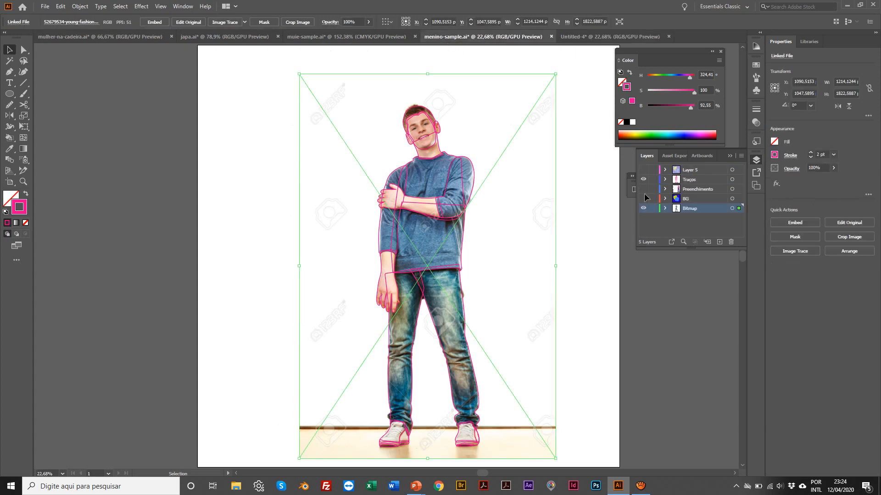
{"action": "left_click", "coordinate": [643, 189]}
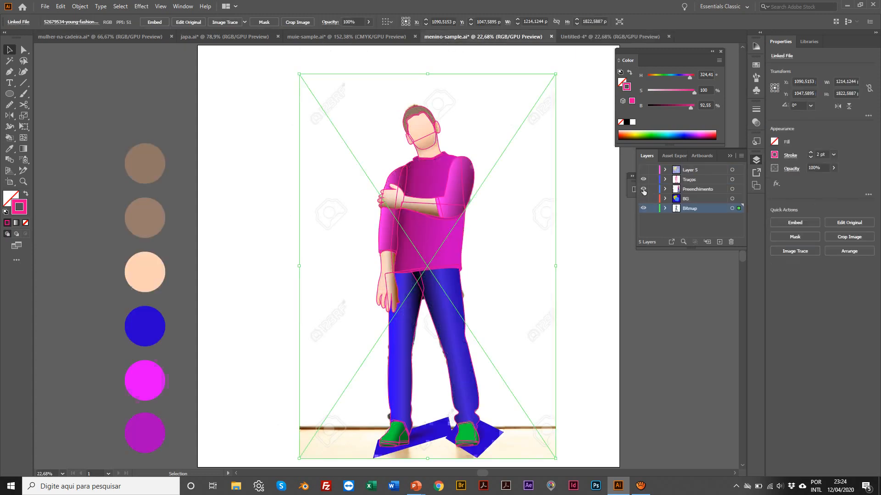
{"action": "scroll", "coordinate": [105, 133], "scroll_direction": "down", "scroll_amount": 3}
{"action": "left_click_drag", "start_coordinate": [103, 73], "coordinate": [206, 352]}
{"action": "scroll", "coordinate": [206, 353], "scroll_direction": "left", "scroll_amount": 1}
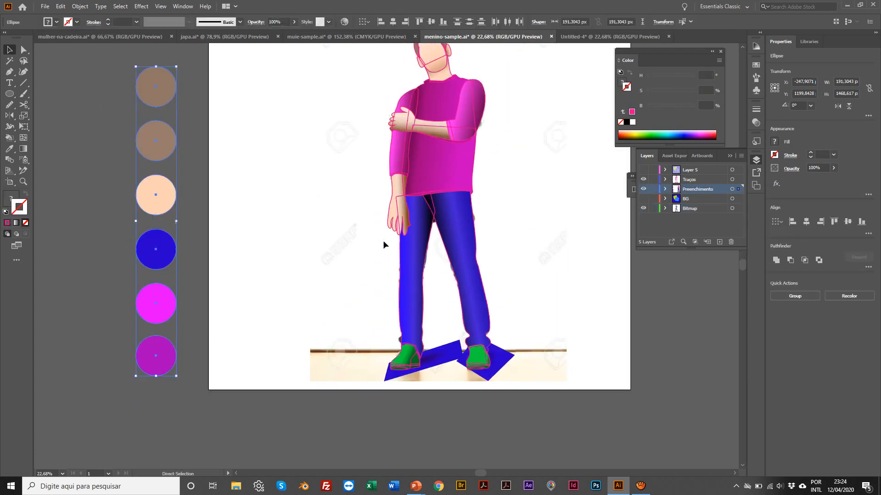
Paste the six colour circles into Untitled-4 and place them as a column on the artboard beside the man.
{"action": "left_click", "coordinate": [586, 39]}
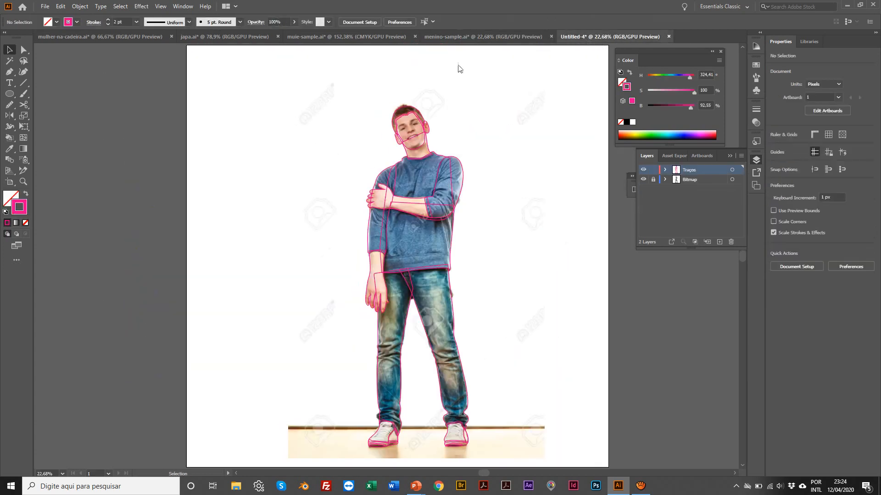
{"action": "key", "text": "ctrl+v"}
{"action": "left_click_drag", "start_coordinate": [387, 133], "coordinate": [219, 156]}
{"action": "left_click", "coordinate": [101, 102]}
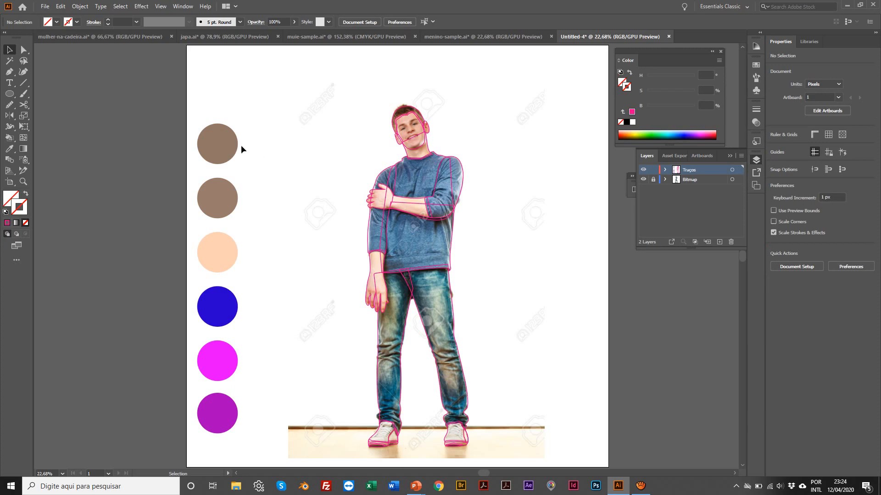
{"action": "left_click_drag", "start_coordinate": [147, 98], "coordinate": [253, 398]}
{"action": "left_click_drag", "start_coordinate": [208, 130], "coordinate": [214, 105]}
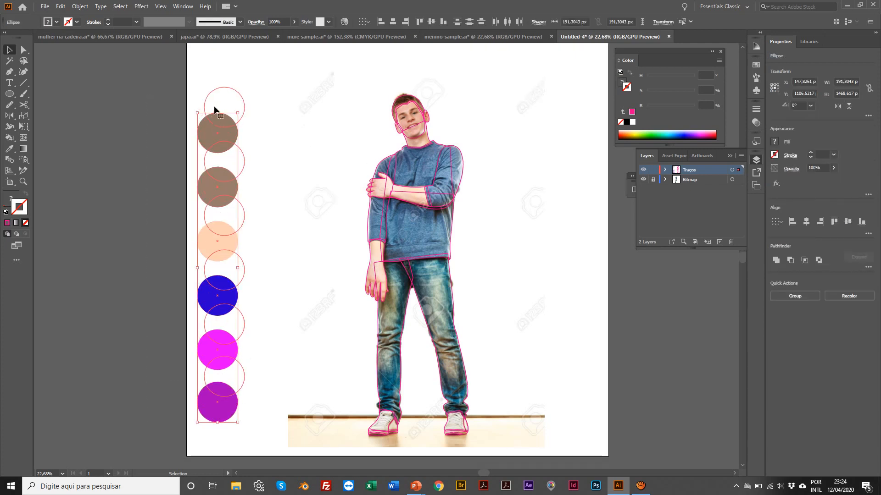
{"action": "left_click", "coordinate": [170, 86]}
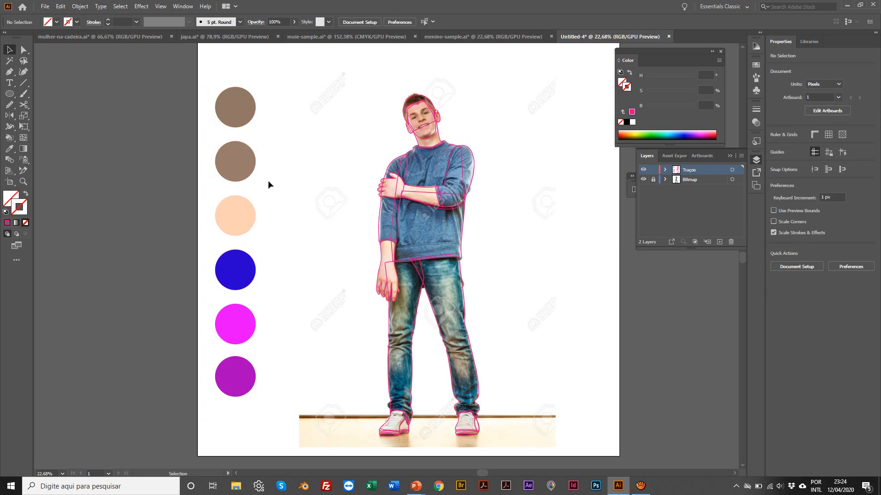
Create a new layer above Traços and name it Preenchimentos.
{"action": "left_click", "coordinate": [719, 242]}
{"action": "double_click", "coordinate": [690, 171]}
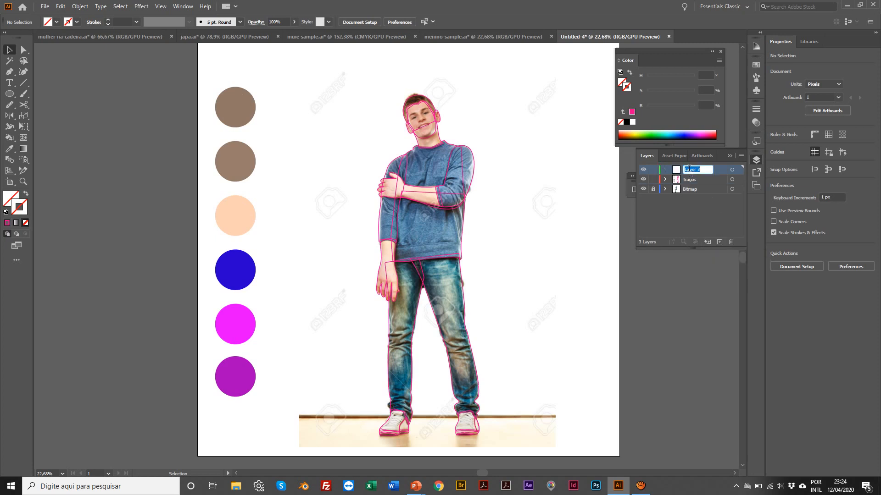
{"action": "type", "text": "Preenchimentos"}
{"action": "key", "text": "Return"}
Hide the Bitmap layer and fill the man's hair outline with the uppermost brown swatch's colour using the Eyedropper.
{"action": "key", "text": "z"}
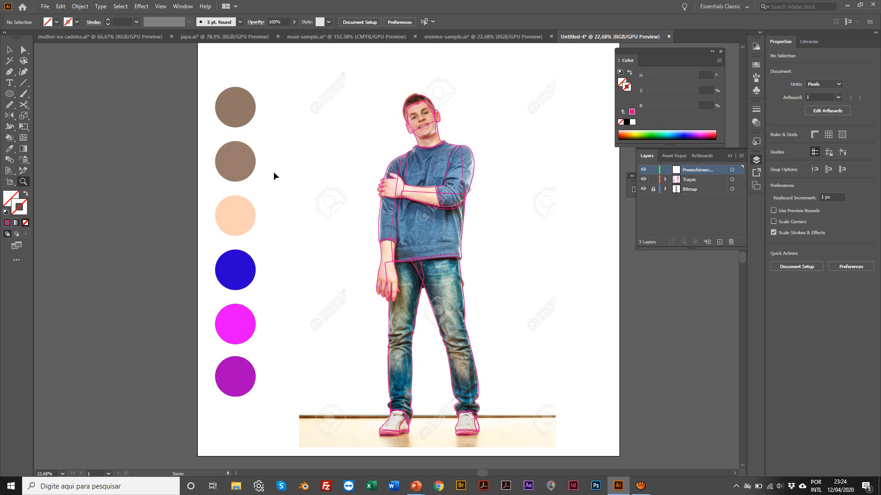
{"action": "left_click", "coordinate": [273, 171]}
{"action": "left_click", "coordinate": [470, 248]}
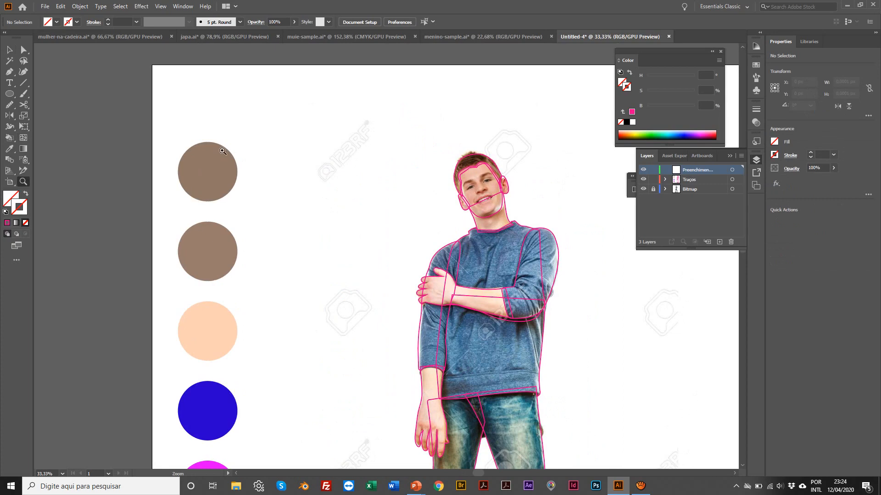
{"action": "scroll", "coordinate": [201, 190], "scroll_direction": "down", "scroll_amount": 3}
{"action": "scroll", "coordinate": [199, 190], "scroll_direction": "up", "scroll_amount": 3}
{"action": "left_click", "coordinate": [9, 50]}
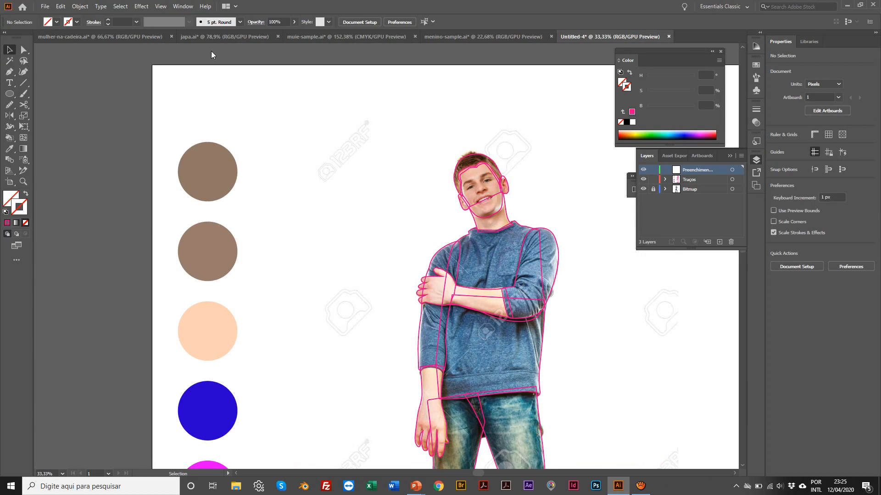
{"action": "left_click", "coordinate": [462, 162]}
{"action": "scroll", "coordinate": [462, 144], "scroll_direction": "left", "scroll_amount": 1}
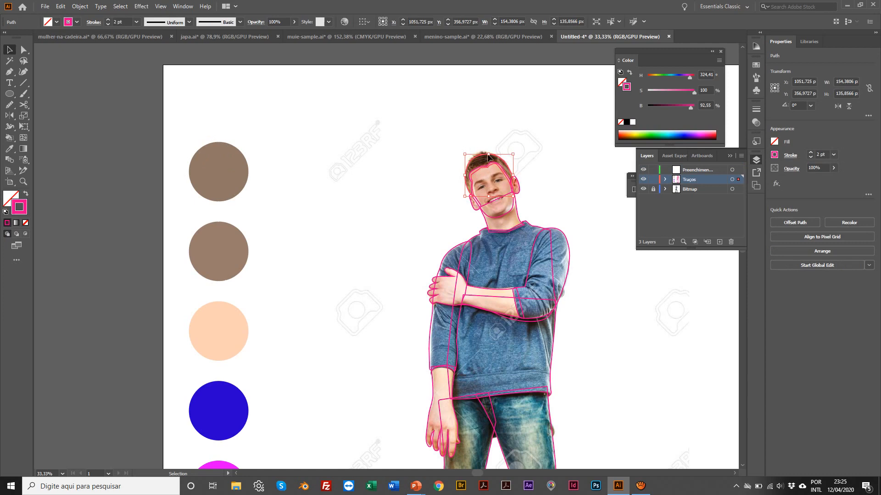
{"action": "left_click", "coordinate": [643, 189]}
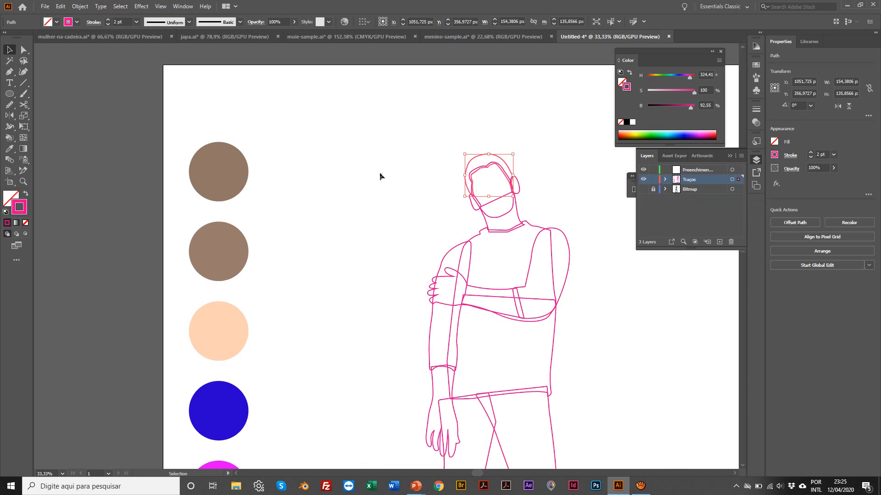
{"action": "key", "text": "i"}
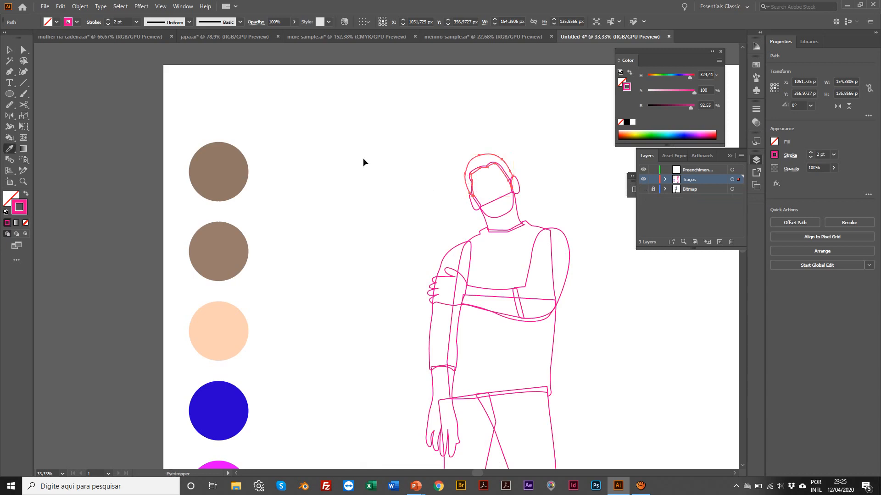
{"action": "left_click", "coordinate": [10, 155]}
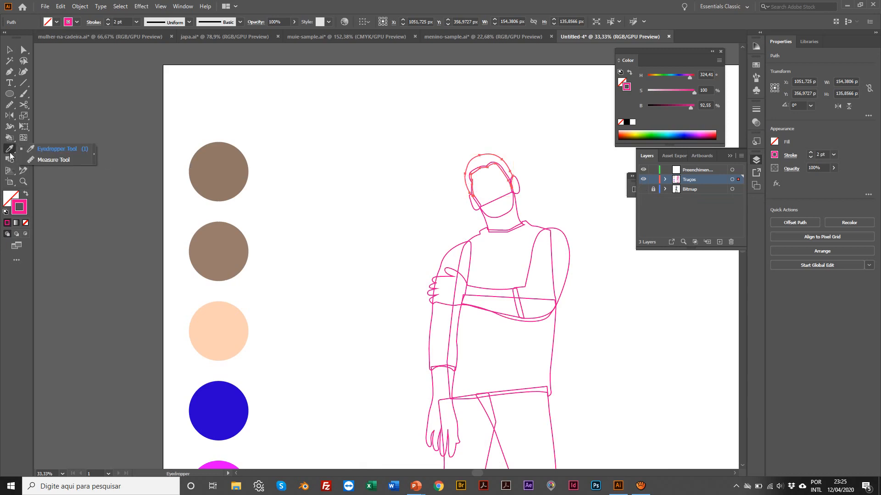
{"action": "left_click", "coordinate": [45, 151]}
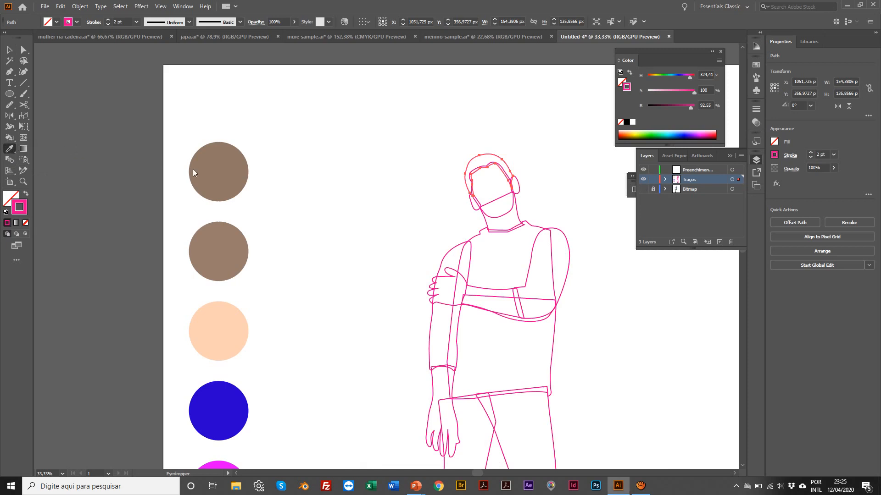
{"action": "left_click", "coordinate": [218, 160]}
{"action": "key", "text": "v"}
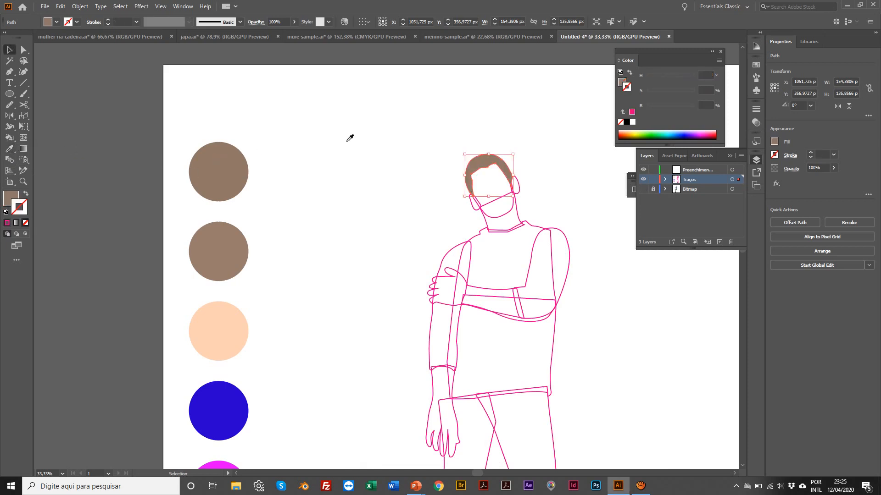
{"action": "left_click", "coordinate": [541, 151]}
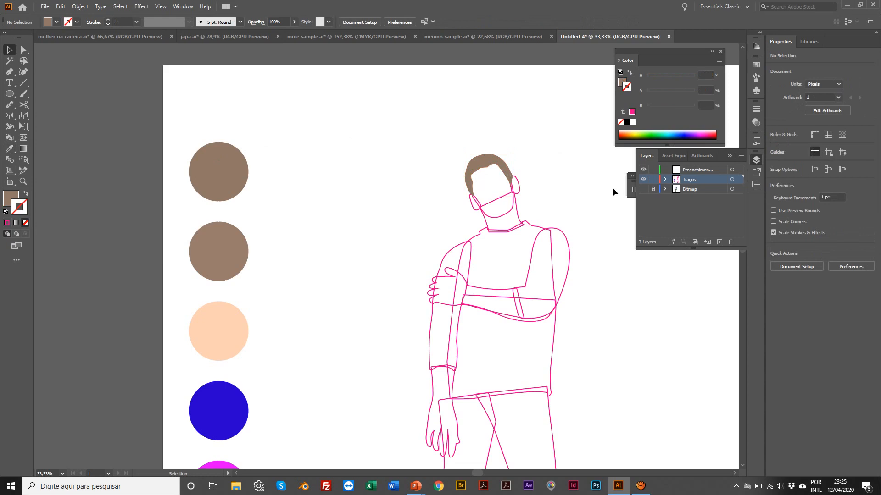
Show the Bitmap layer again and select the man's face outline.
{"action": "left_click", "coordinate": [642, 189]}
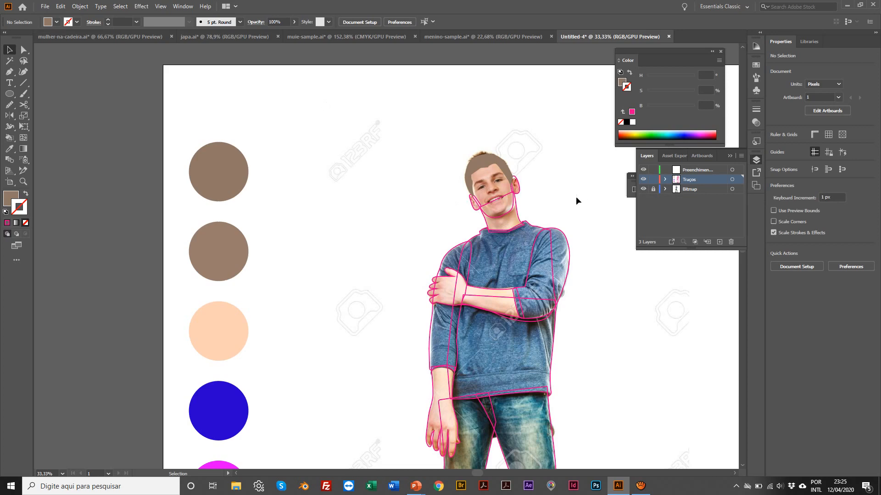
{"action": "scroll", "coordinate": [389, 208], "scroll_direction": "down", "scroll_amount": 3}
{"action": "scroll", "coordinate": [390, 208], "scroll_direction": "up", "scroll_amount": 2}
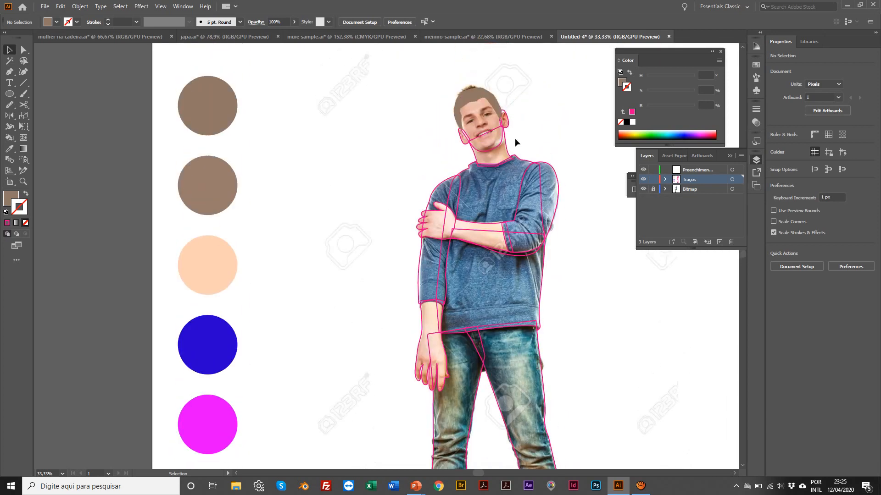
{"action": "left_click", "coordinate": [489, 154]}
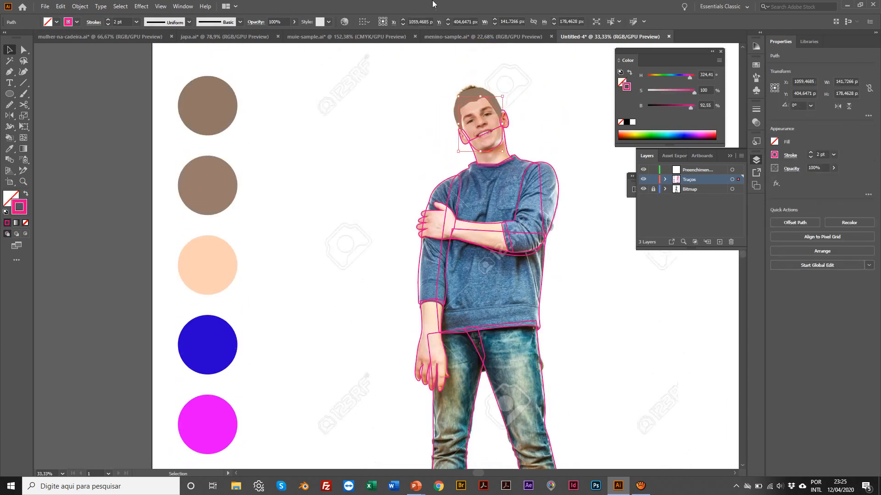
In menino-sample.ai, hide the Traços layer and examine how the face, neck and body shapes are filled.
{"action": "left_click", "coordinate": [453, 37]}
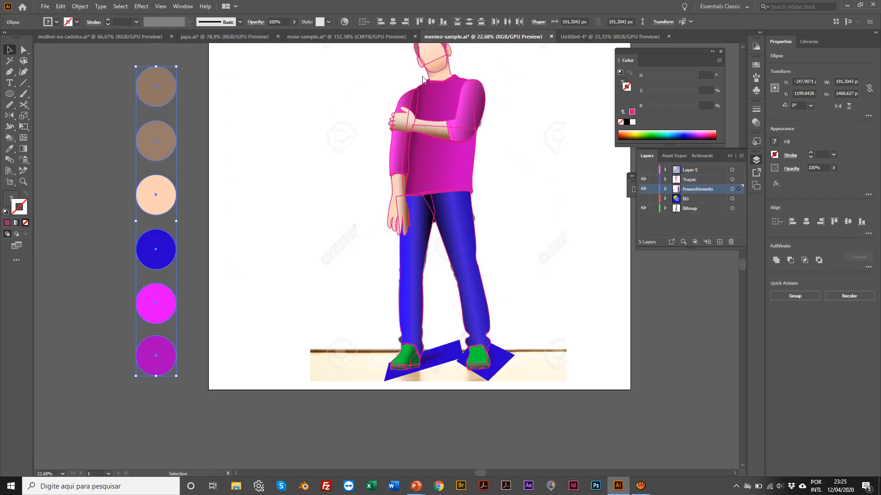
{"action": "scroll", "coordinate": [376, 117], "scroll_direction": "up", "scroll_amount": 2}
{"action": "left_click", "coordinate": [323, 83]}
{"action": "key", "text": "z"}
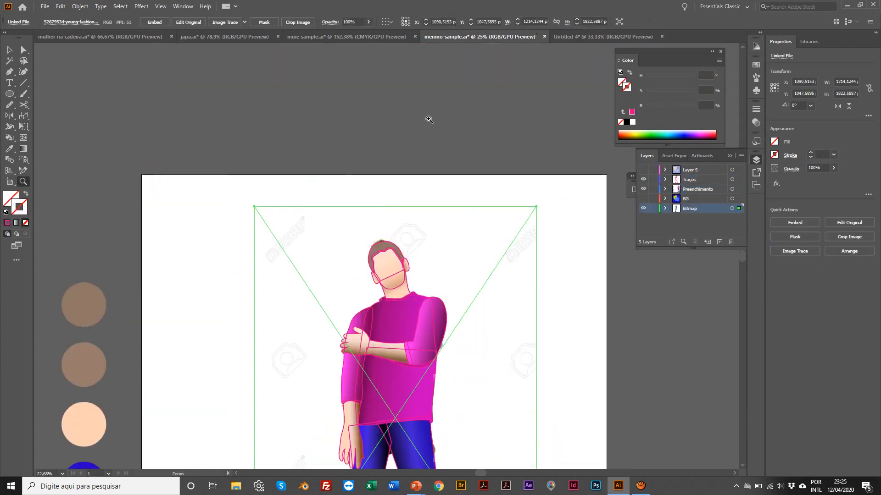
{"action": "left_click", "coordinate": [436, 125]}
{"action": "left_click", "coordinate": [426, 118]}
{"action": "left_click", "coordinate": [390, 329]}
{"action": "key", "text": "v"}
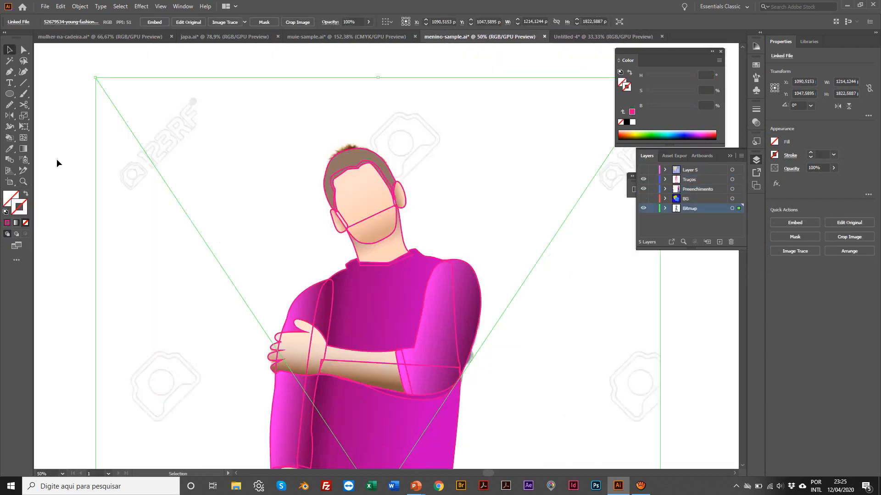
{"action": "left_click", "coordinate": [57, 161]}
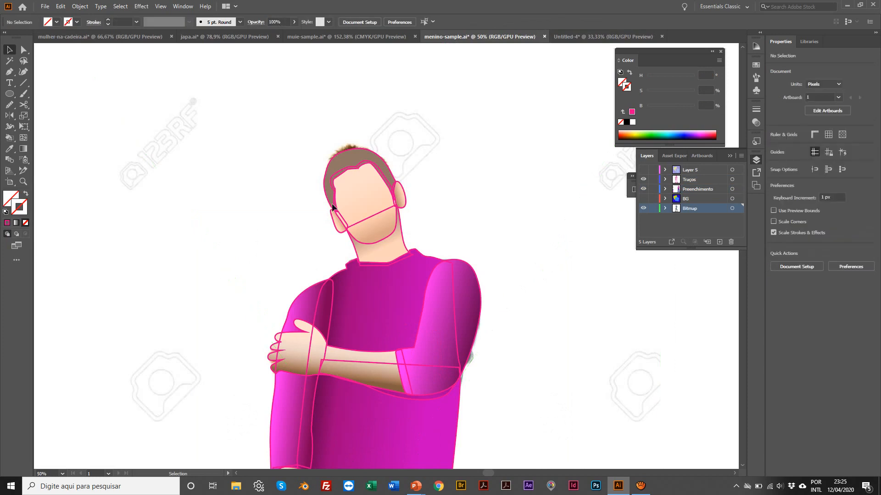
{"action": "left_click", "coordinate": [643, 179]}
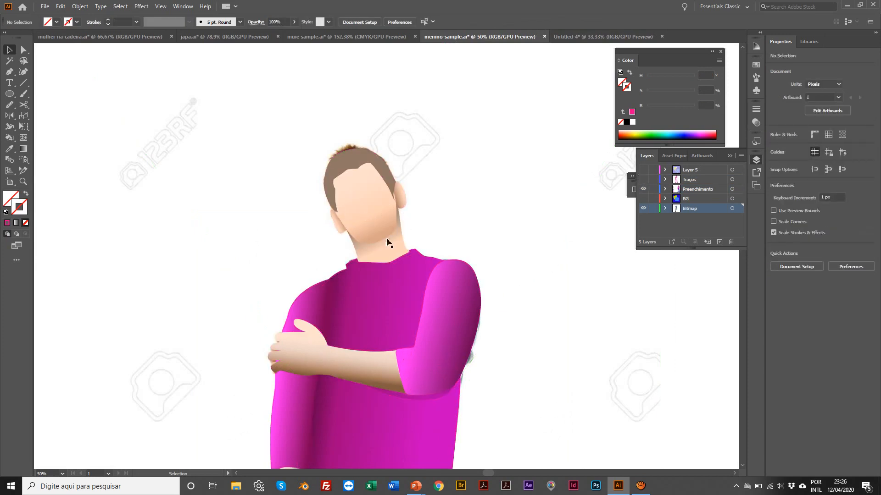
{"action": "scroll", "coordinate": [365, 221], "scroll_direction": "right", "scroll_amount": 1}
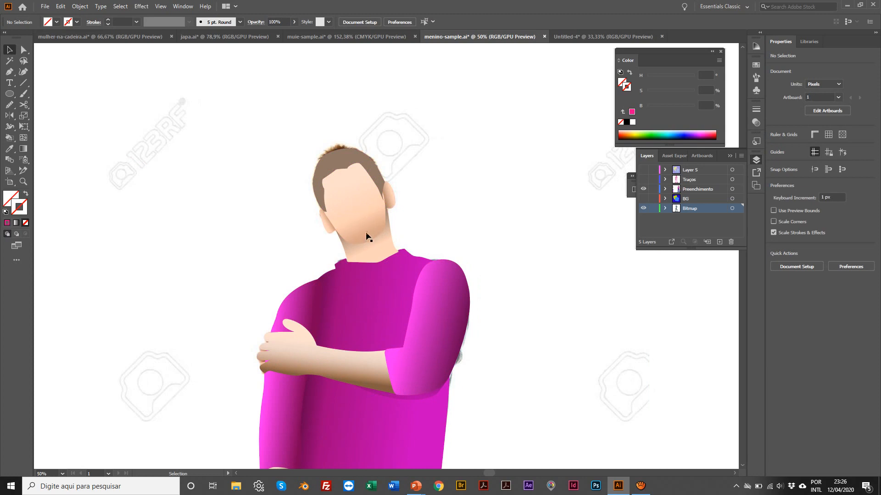
{"action": "scroll", "coordinate": [367, 237], "scroll_direction": "left", "scroll_amount": 1}
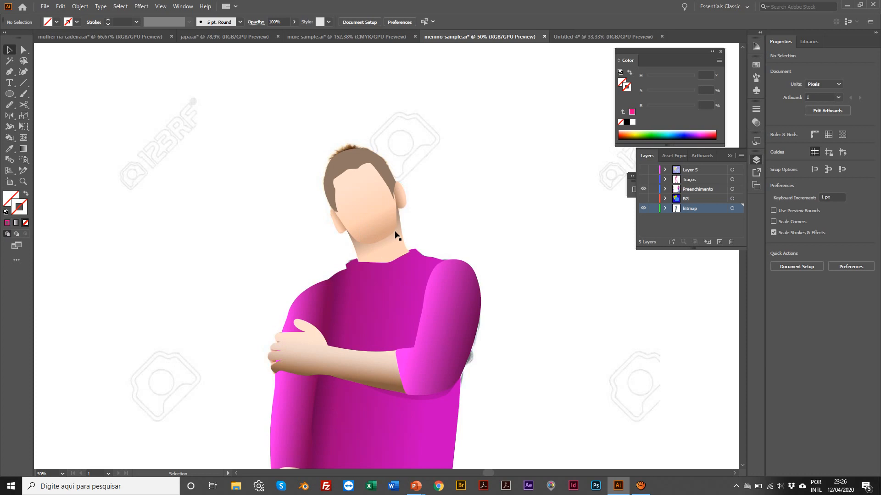
{"action": "key", "text": "ctrl+0"}
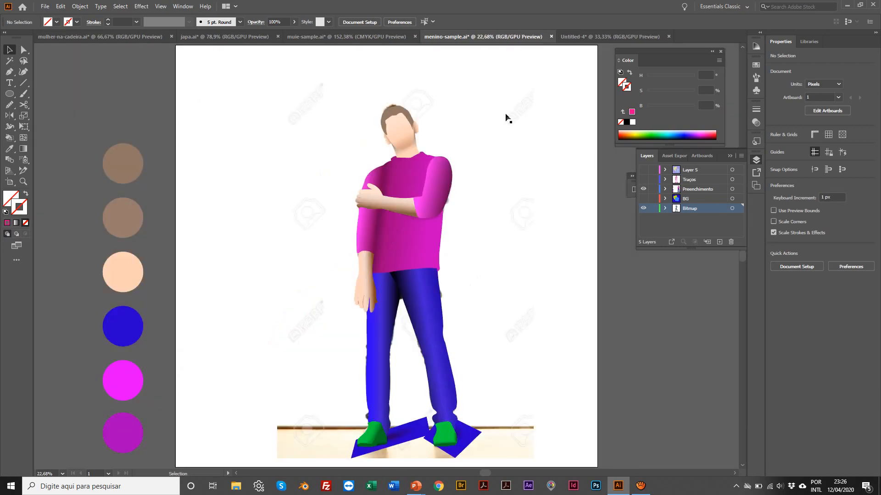
Switch back to Untitled-4 and fill the face outline with the peach swatch's colour using the Eyedropper.
{"action": "left_click", "coordinate": [566, 37]}
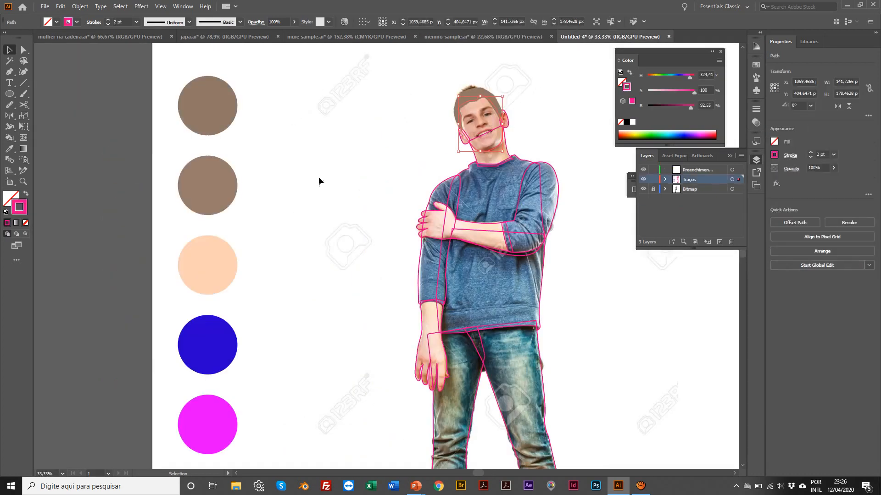
{"action": "left_click", "coordinate": [255, 175]}
{"action": "scroll", "coordinate": [478, 149], "scroll_direction": "right", "scroll_amount": 1}
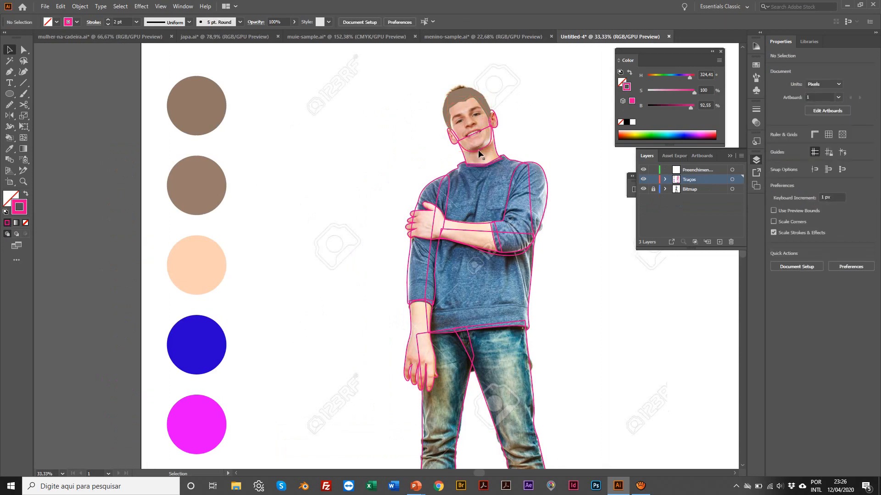
{"action": "left_click", "coordinate": [477, 149]}
{"action": "key", "text": "i"}
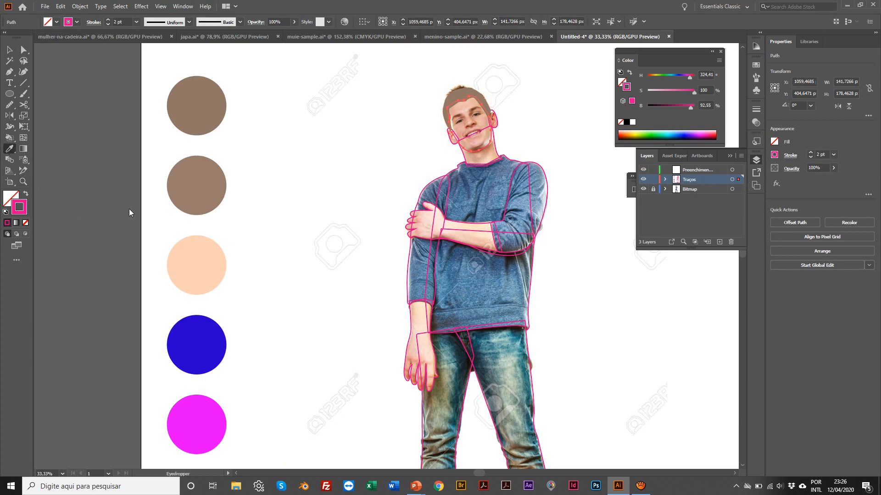
{"action": "left_click", "coordinate": [193, 264]}
{"action": "key", "text": "v"}
{"action": "scroll", "coordinate": [269, 193], "scroll_direction": "right", "scroll_amount": 2}
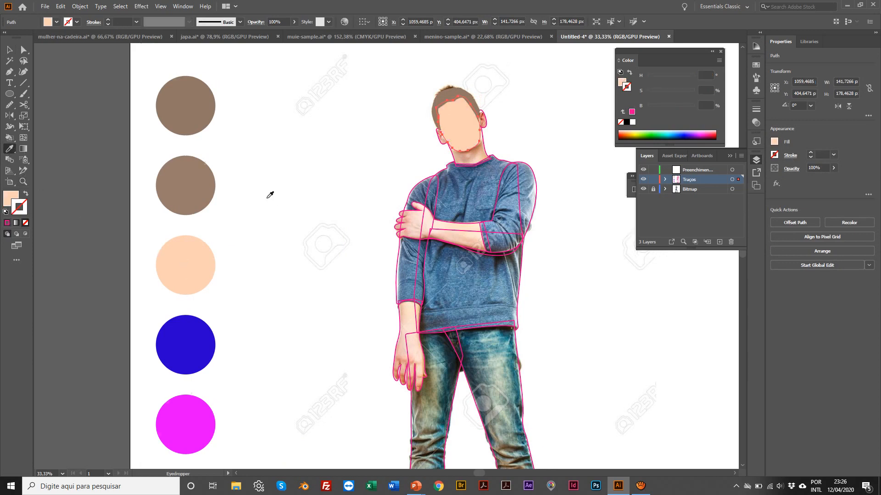
{"action": "left_click", "coordinate": [264, 193]}
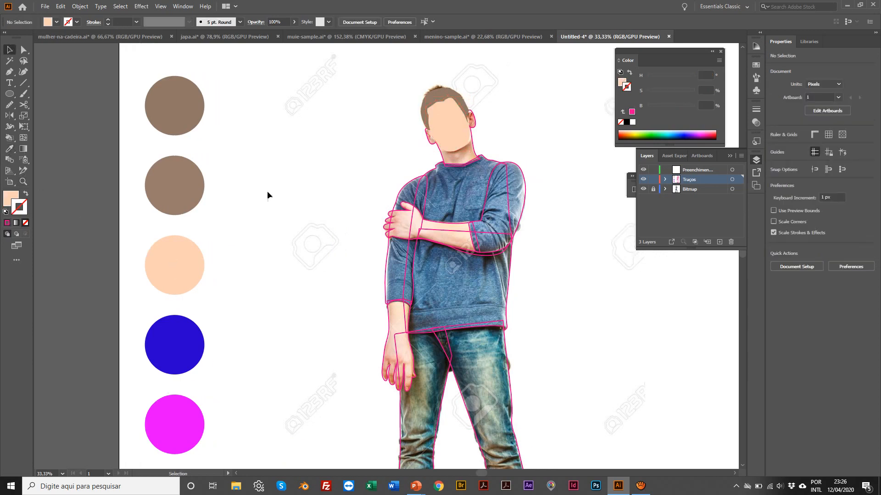
Fill both ear outlines with the peach swatch's colour using the Eyedropper.
{"action": "left_click", "coordinate": [441, 133]}
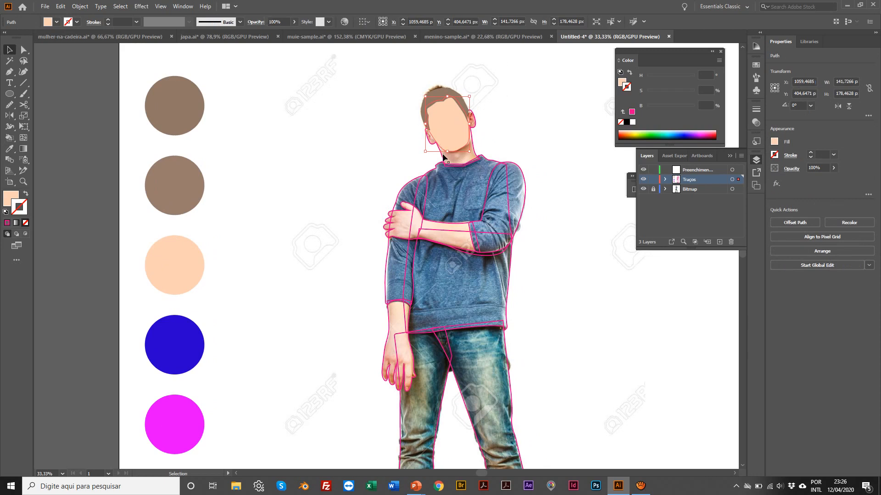
{"action": "scroll", "coordinate": [417, 143], "scroll_direction": "right", "scroll_amount": 1}
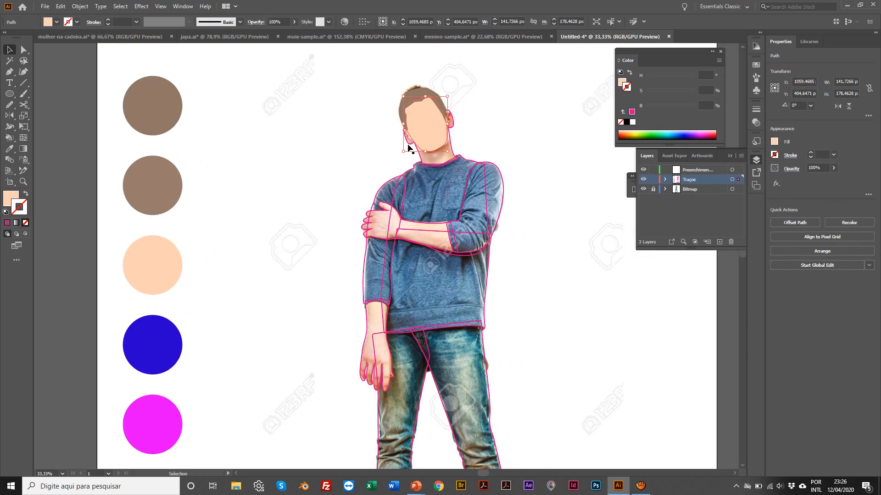
{"action": "left_click", "coordinate": [409, 143]}
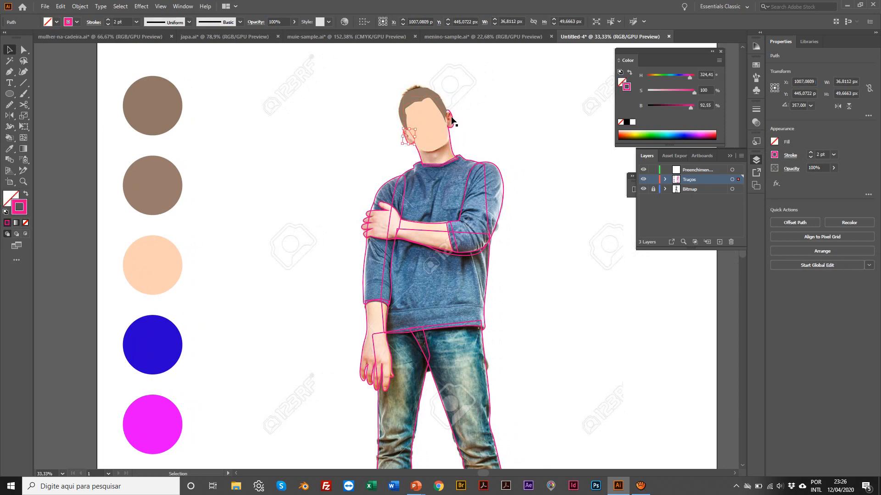
{"action": "left_click", "coordinate": [452, 119], "text": "shift"}
{"action": "key", "text": "i"}
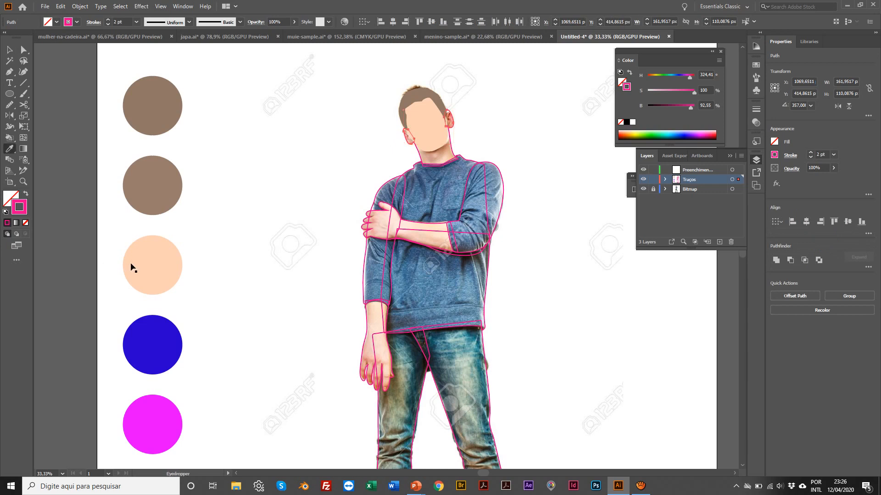
{"action": "left_click", "coordinate": [132, 267]}
{"action": "key", "text": "v"}
{"action": "left_click", "coordinate": [206, 189]}
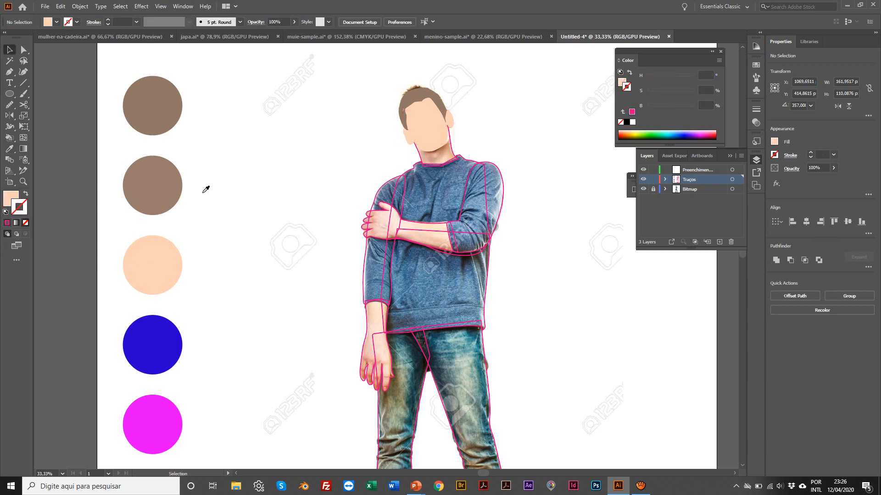
Hide the Bitmap layer and close the small floating panel beside the layer list.
{"action": "left_click", "coordinate": [643, 189]}
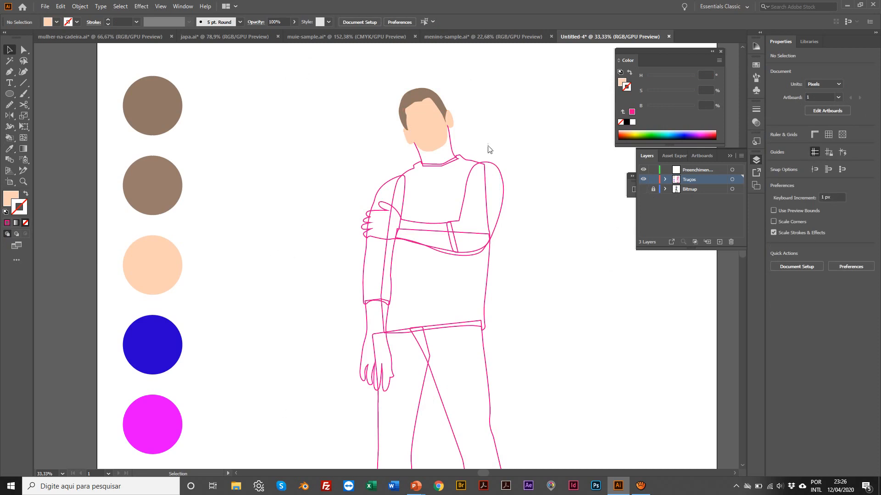
{"action": "left_click", "coordinate": [416, 116]}
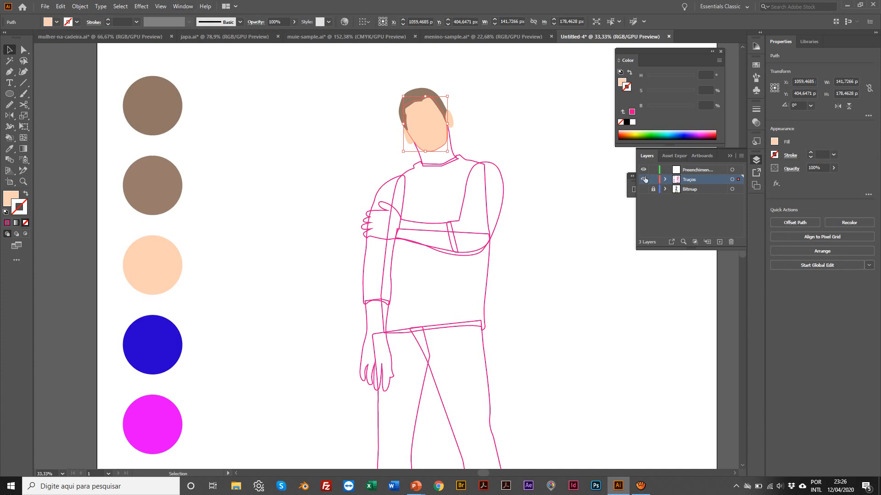
{"action": "left_click_drag", "start_coordinate": [633, 185], "coordinate": [655, 292]}
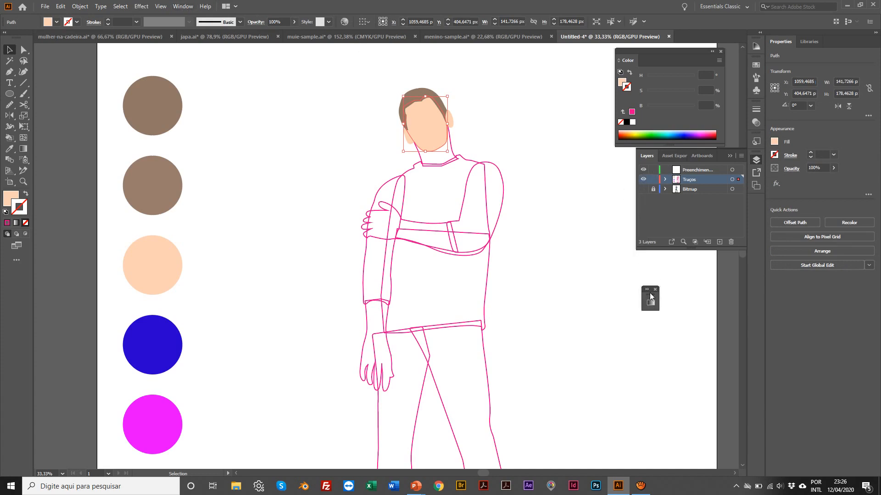
{"action": "left_click", "coordinate": [655, 290]}
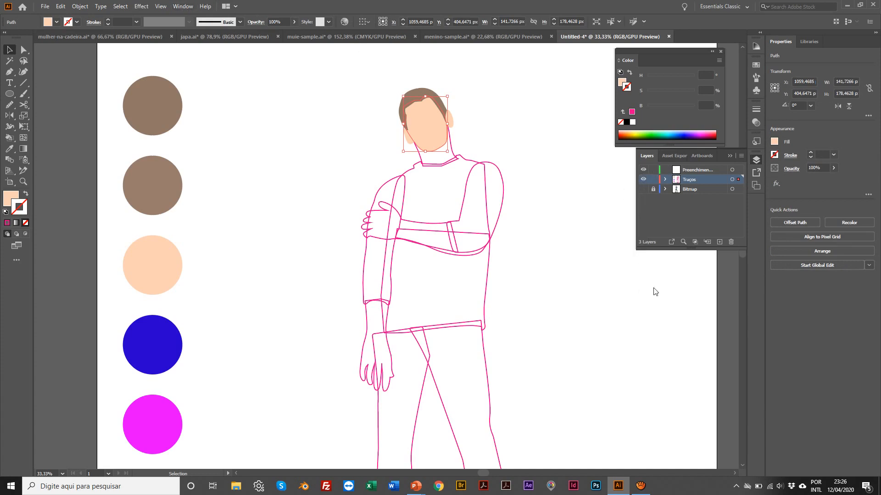
Display the Gradient panel and place it just below the layer list.
{"action": "left_click", "coordinate": [178, 9]}
{"action": "left_click", "coordinate": [243, 228]}
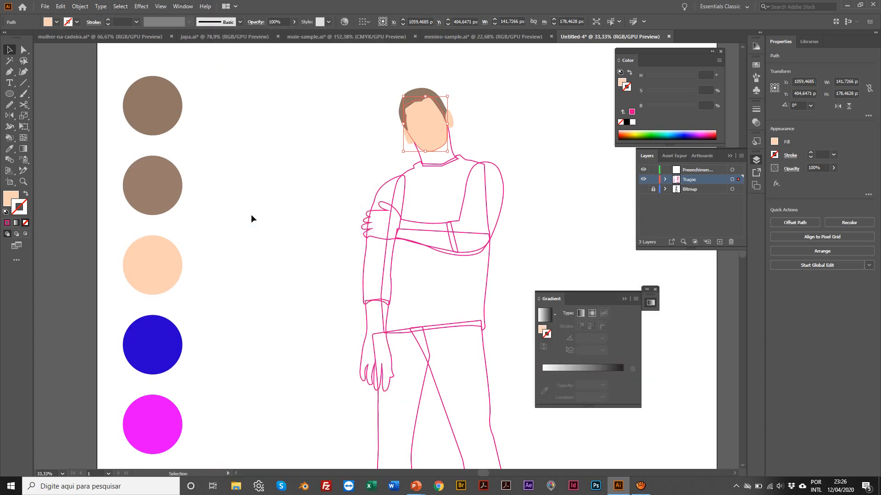
{"action": "left_click", "coordinate": [655, 290]}
{"action": "left_click", "coordinate": [183, 7]}
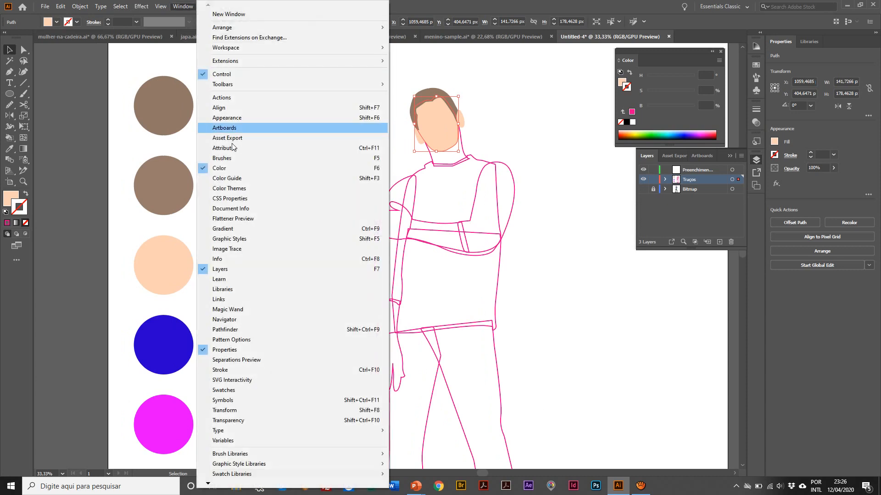
{"action": "left_click", "coordinate": [238, 229]}
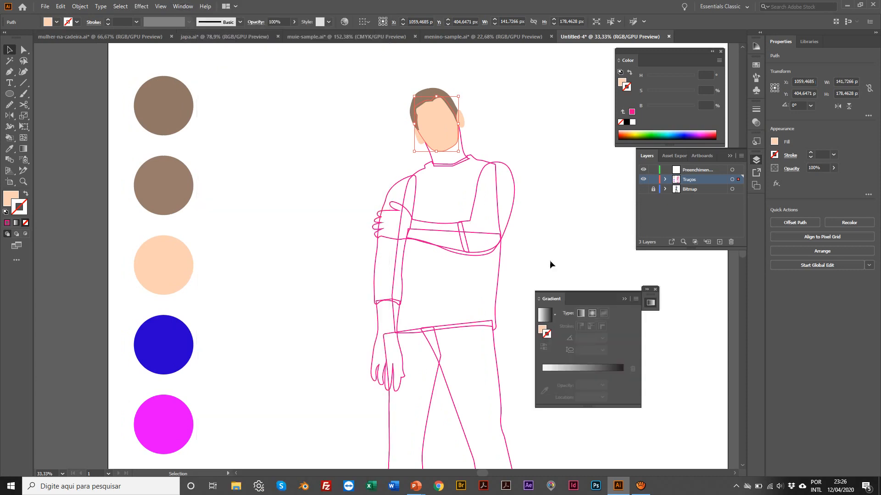
{"action": "left_click", "coordinate": [598, 291]}
{"action": "left_click_drag", "start_coordinate": [597, 293], "coordinate": [680, 261]}
Apply a linear gradient to the face shape, adding its peach fill colour as the end stop at 100%.
{"action": "left_click", "coordinate": [451, 114]}
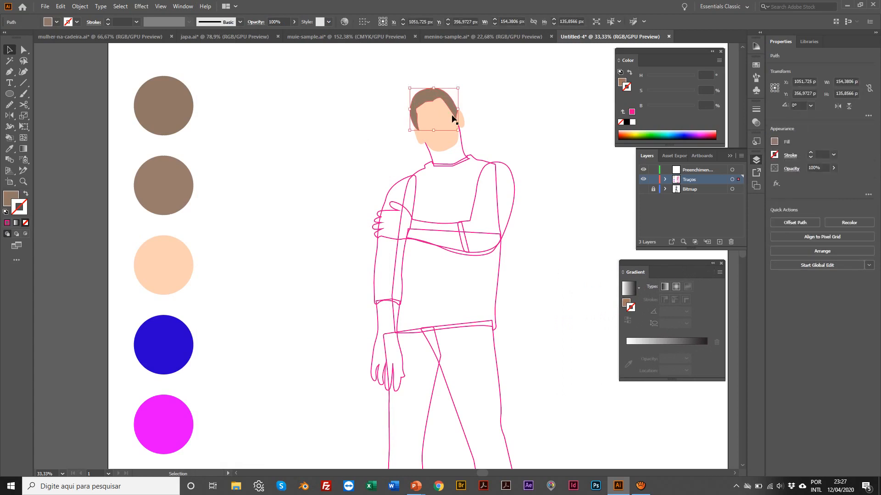
{"action": "left_click", "coordinate": [441, 147]}
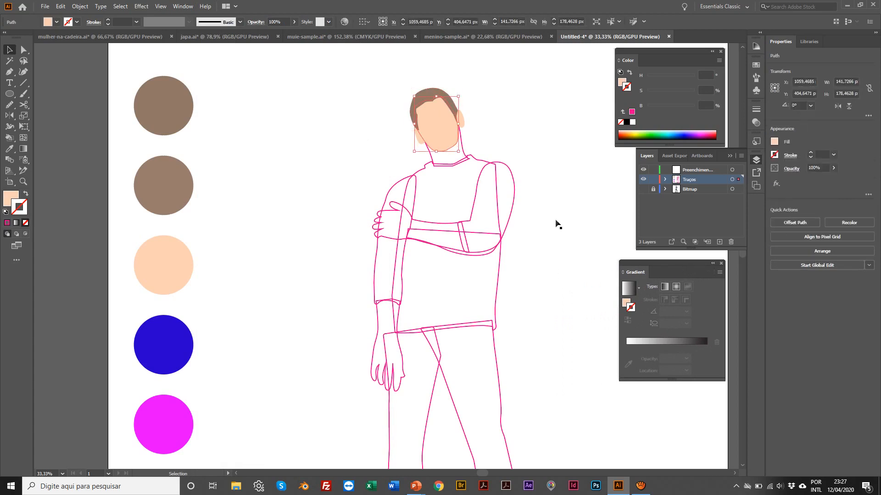
{"action": "left_click", "coordinate": [625, 304]}
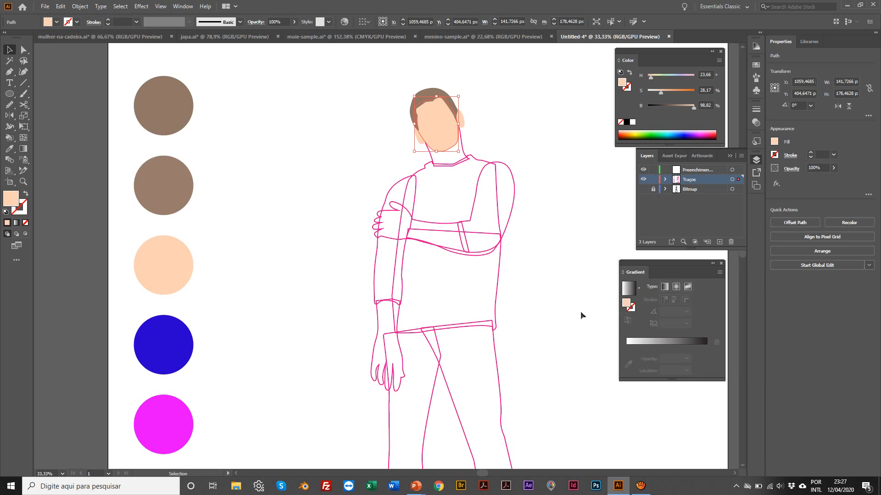
{"action": "left_click_drag", "start_coordinate": [630, 306], "coordinate": [707, 389]}
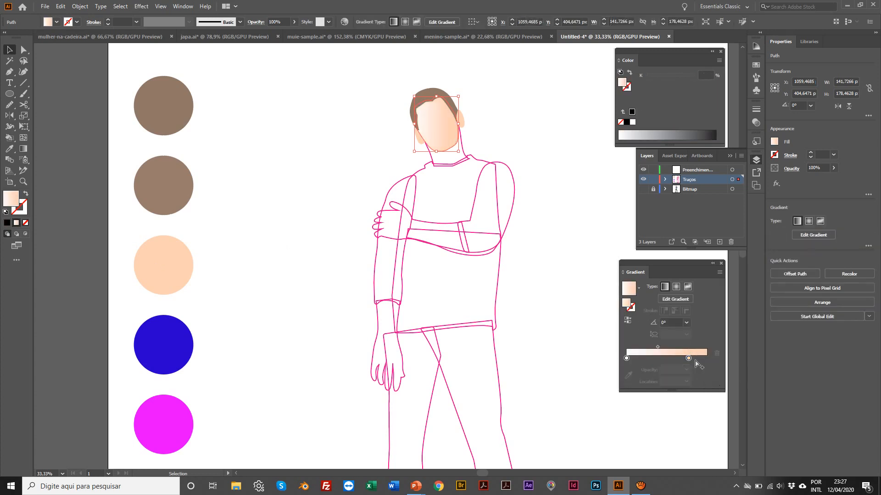
{"action": "left_click_drag", "start_coordinate": [688, 359], "coordinate": [714, 362]}
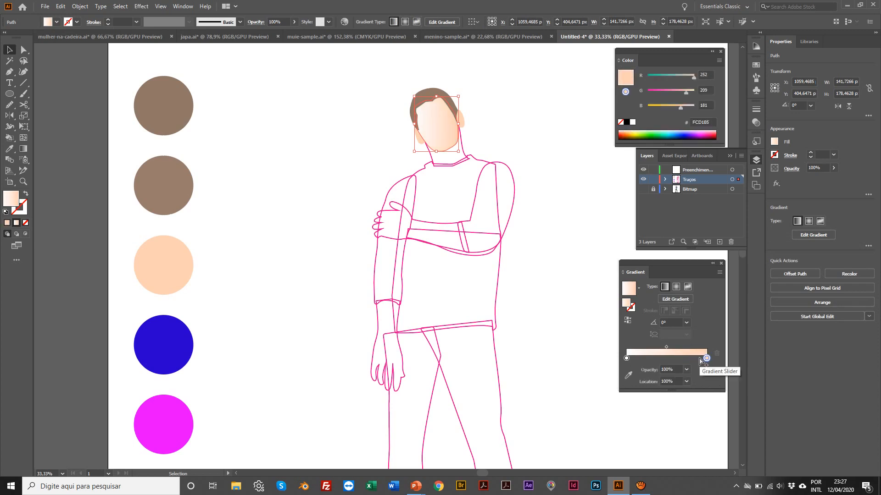
Replace the face gradient's white starting stop with a copy of the peach stop at 0%.
{"action": "left_click", "coordinate": [699, 359]}
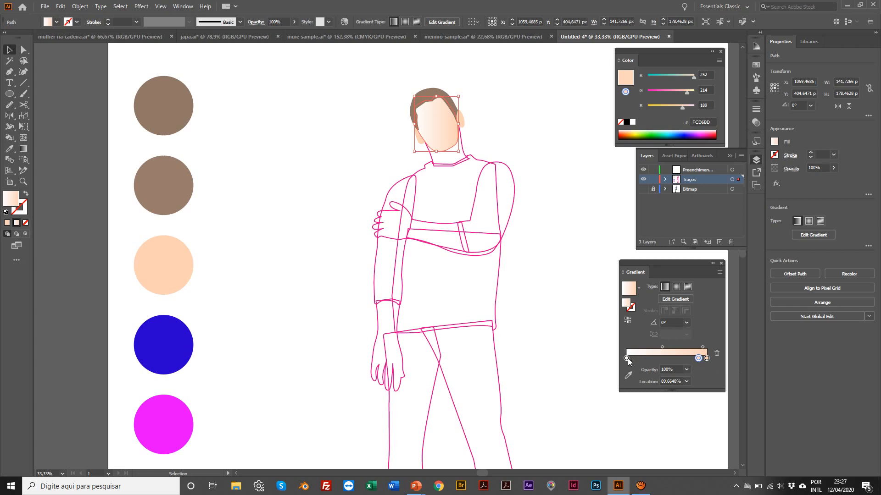
{"action": "left_click_drag", "start_coordinate": [627, 359], "coordinate": [627, 385]}
{"action": "left_click_drag", "start_coordinate": [698, 359], "coordinate": [620, 361]}
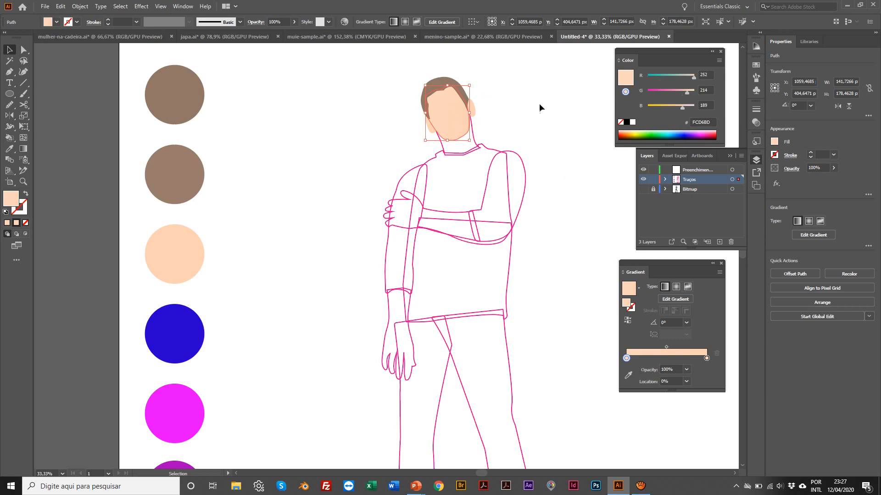
Switch the colour sliders to HSB and darken the face gradient's starting stop to 76.86% brightness.
{"action": "left_click", "coordinate": [719, 62]}
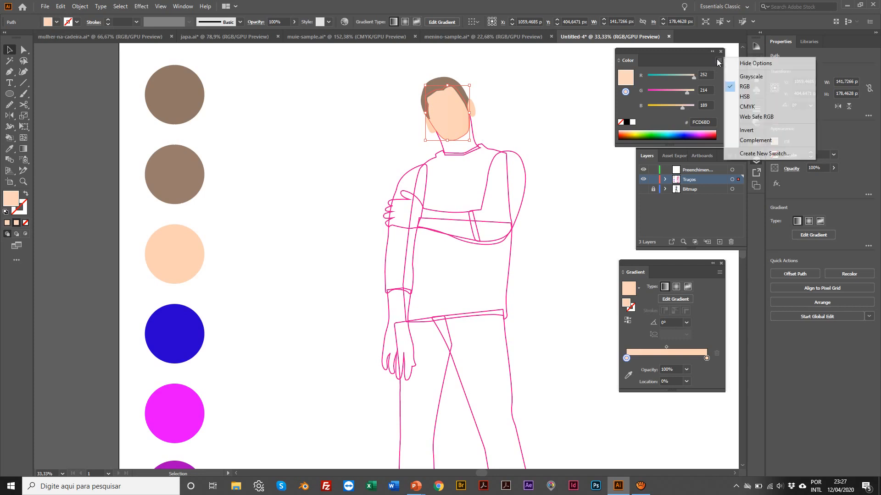
{"action": "left_click", "coordinate": [744, 97]}
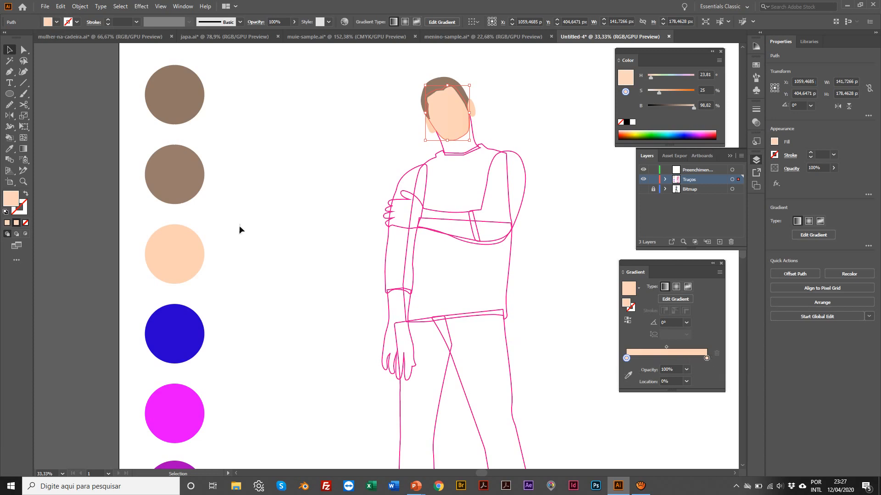
{"action": "scroll", "coordinate": [240, 230], "scroll_direction": "right", "scroll_amount": 1}
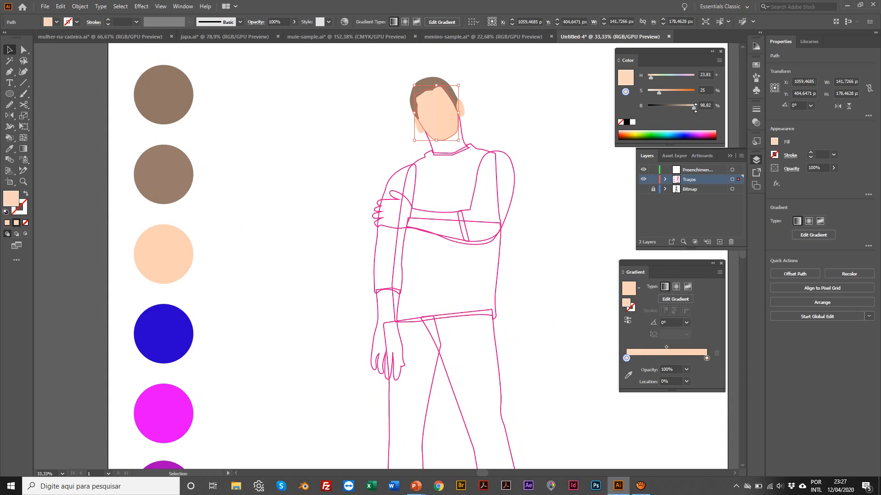
{"action": "left_click_drag", "start_coordinate": [692, 108], "coordinate": [683, 109]}
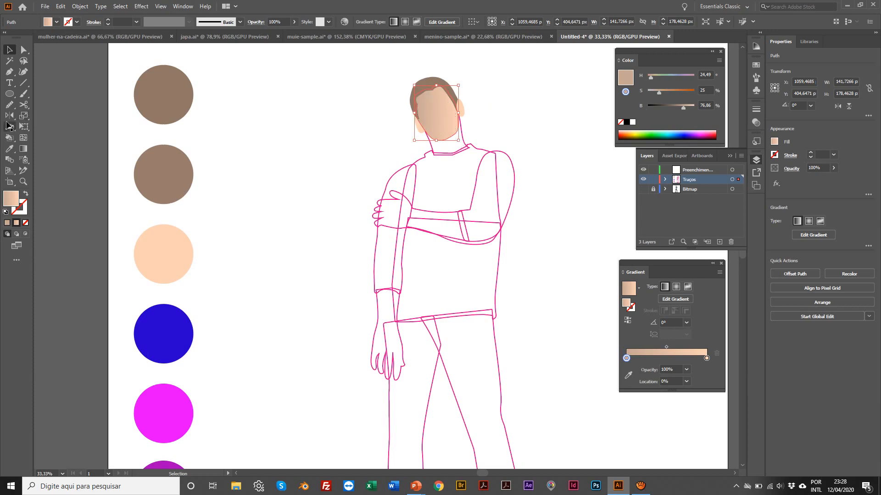
Check the shading in menino-sample.ai, return to Untitled-4 and redraw the face gradient at about 108° with the dark tone on the chin.
{"action": "left_click", "coordinate": [448, 37]}
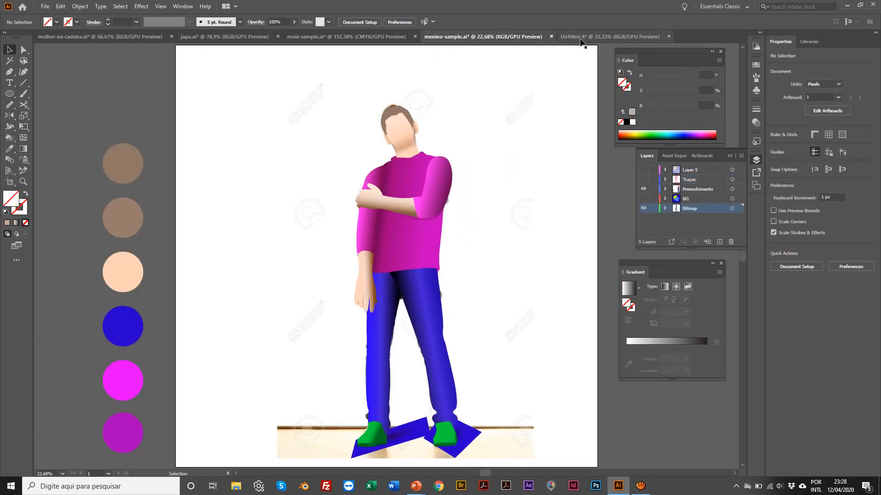
{"action": "left_click", "coordinate": [576, 38]}
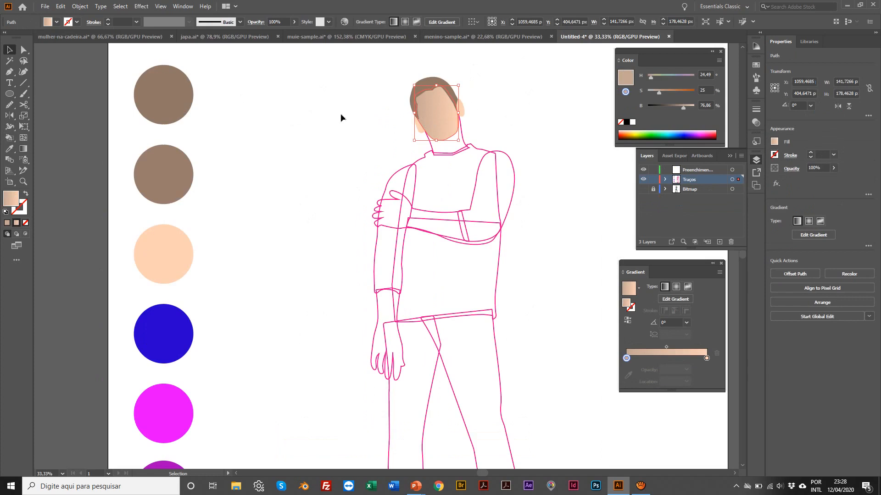
{"action": "left_click", "coordinate": [25, 153]}
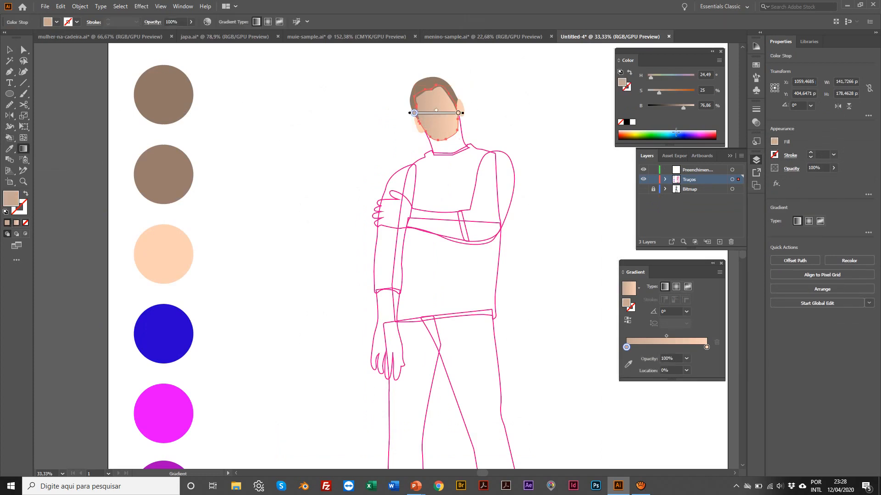
{"action": "mouse_move", "coordinate": [445, 130]}
{"action": "left_mouse_down"}
{"action": "mouse_move", "coordinate": [429, 95]}
{"action": "mouse_move", "coordinate": [460, 106]}
{"action": "mouse_move", "coordinate": [447, 106]}
{"action": "mouse_move", "coordinate": [458, 122]}
{"action": "left_mouse_up"}
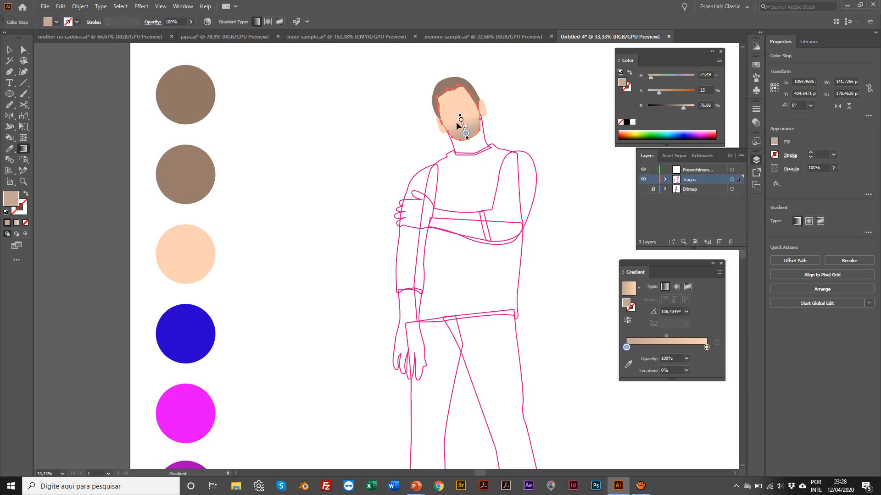
{"action": "key", "text": "v"}
{"action": "left_click", "coordinate": [283, 133]}
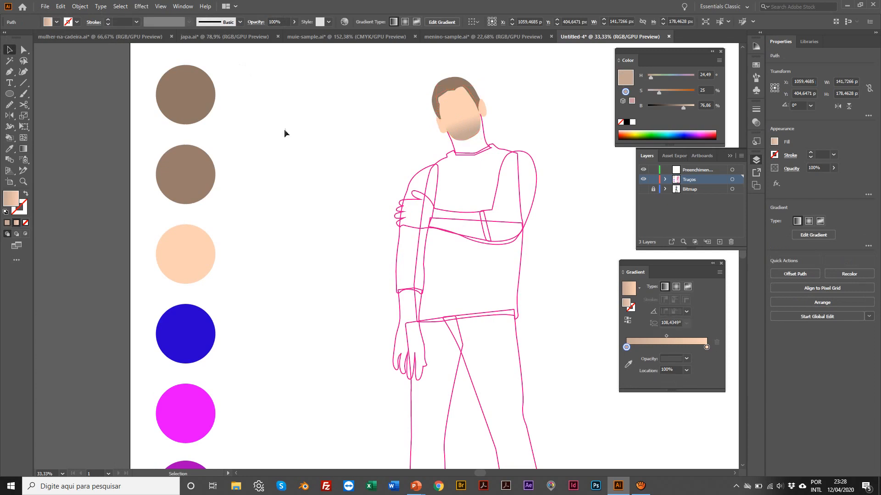
Copy the face's gradient fill onto the neck outline using the Eyedropper.
{"action": "key", "text": "z"}
{"action": "left_click", "coordinate": [506, 179]}
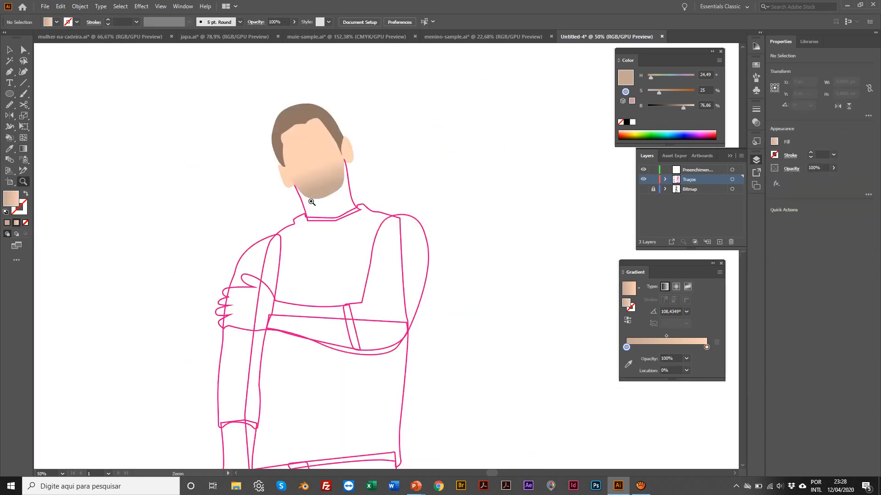
{"action": "left_click", "coordinate": [311, 202]}
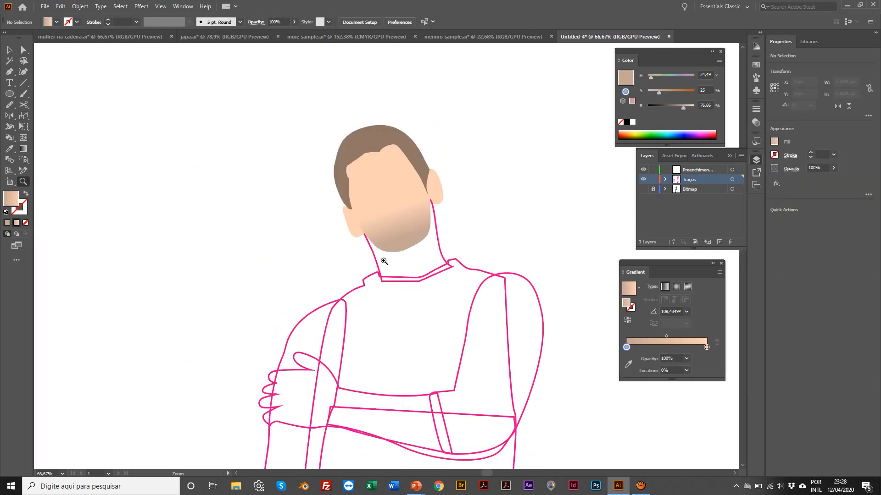
{"action": "scroll", "coordinate": [370, 261], "scroll_direction": "left", "scroll_amount": 5}
{"action": "left_click", "coordinate": [454, 299], "text": "alt"}
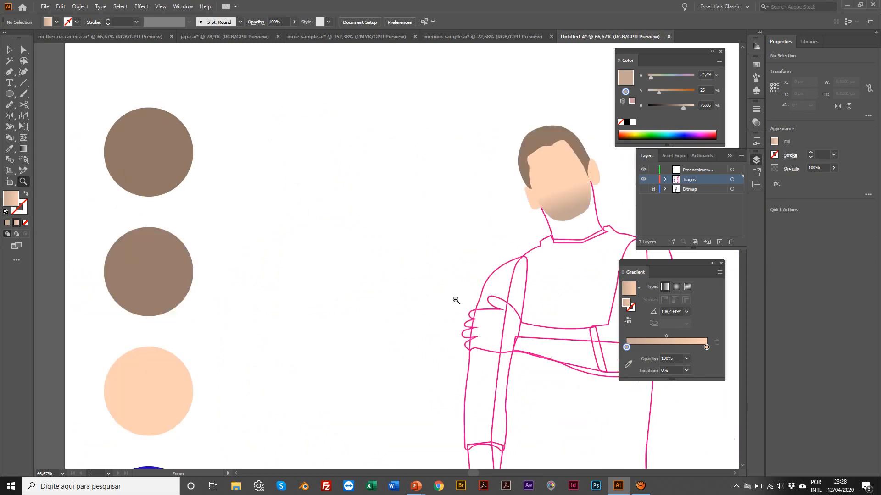
{"action": "left_click", "coordinate": [454, 299], "text": "alt"}
{"action": "scroll", "coordinate": [411, 276], "scroll_direction": "right", "scroll_amount": 1}
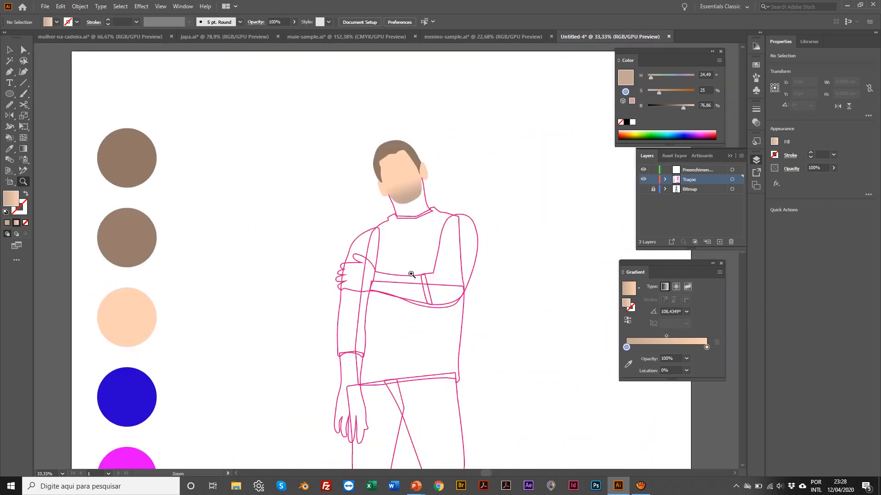
{"action": "left_click", "coordinate": [404, 212]}
{"action": "key", "text": "v"}
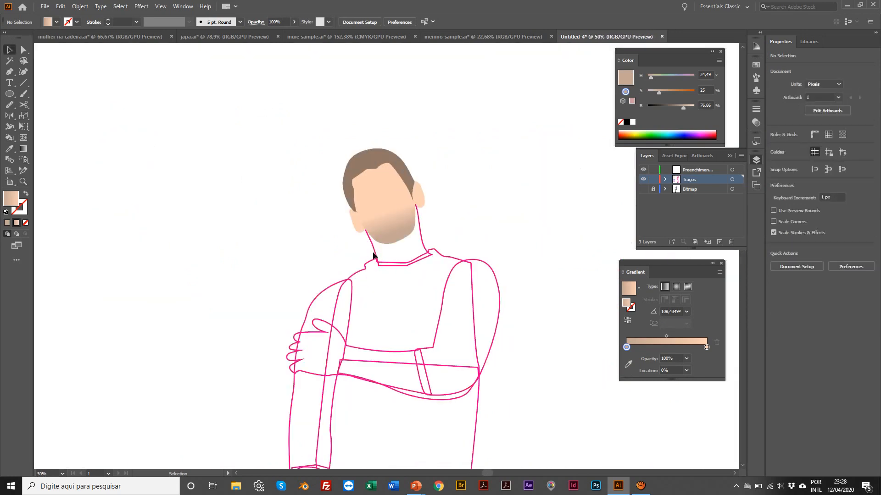
{"action": "left_click", "coordinate": [375, 249]}
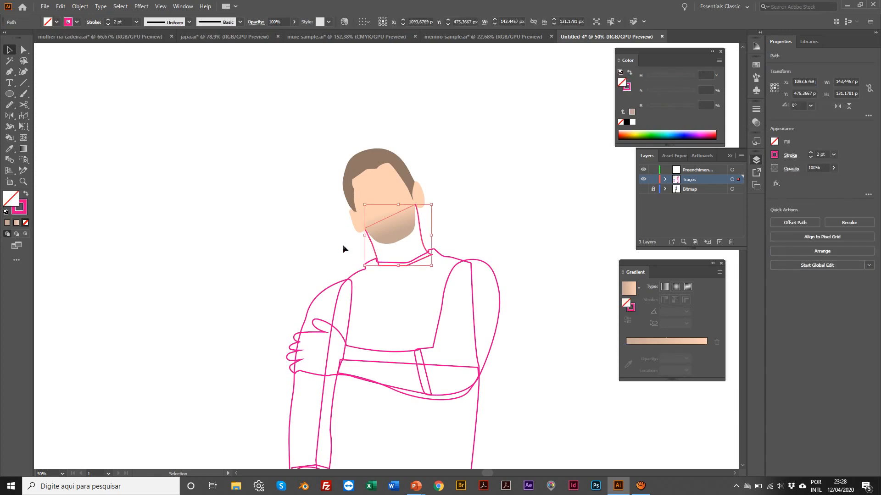
{"action": "scroll", "coordinate": [341, 245], "scroll_direction": "left", "scroll_amount": 4}
{"action": "scroll", "coordinate": [341, 249], "scroll_direction": "right", "scroll_amount": 2}
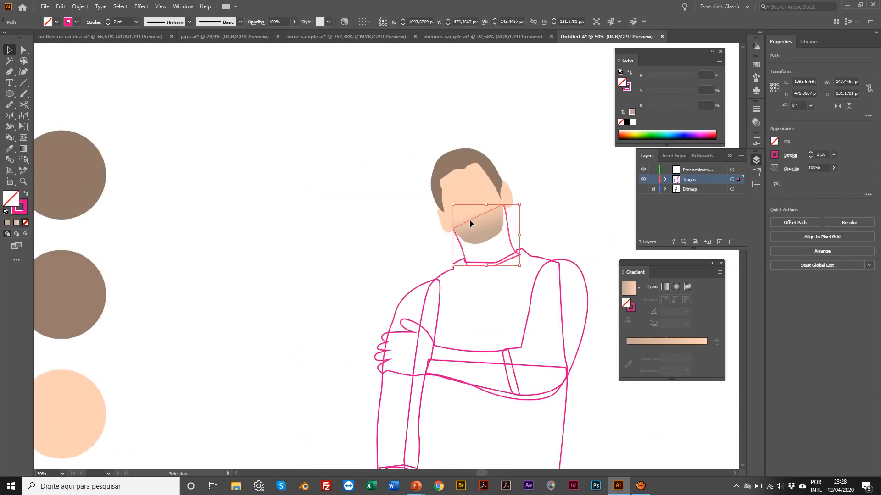
{"action": "key", "text": "i"}
{"action": "left_click", "coordinate": [461, 192]}
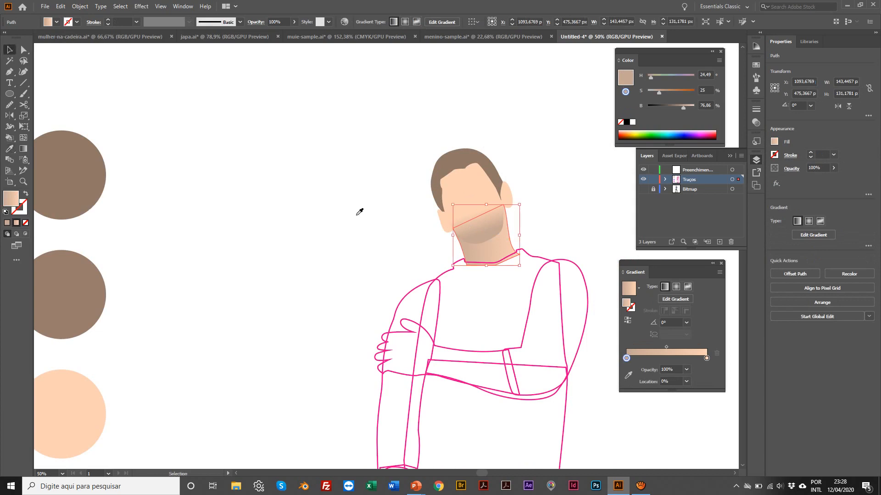
Redraw the neck gradient at about -87°, running from dark under the chin to light at the collar.
{"action": "left_click", "coordinate": [24, 149]}
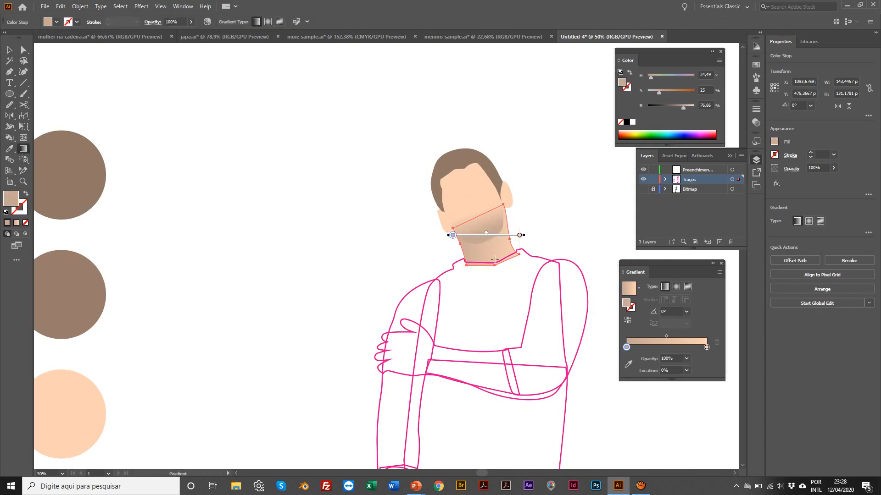
{"action": "mouse_move", "coordinate": [490, 255]}
{"action": "left_mouse_down"}
{"action": "mouse_move", "coordinate": [493, 235]}
{"action": "mouse_move", "coordinate": [483, 227]}
{"action": "mouse_move", "coordinate": [491, 283]}
{"action": "mouse_move", "coordinate": [499, 272]}
{"action": "left_mouse_up"}
{"action": "scroll", "coordinate": [497, 266], "scroll_direction": "left", "scroll_amount": 1}
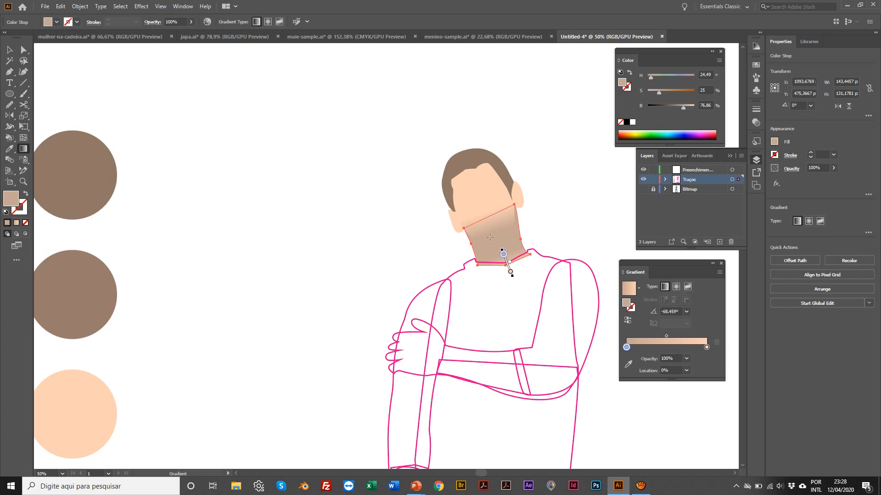
{"action": "scroll", "coordinate": [490, 237], "scroll_direction": "right", "scroll_amount": 1}
{"action": "left_click_drag", "start_coordinate": [486, 217], "coordinate": [487, 252]}
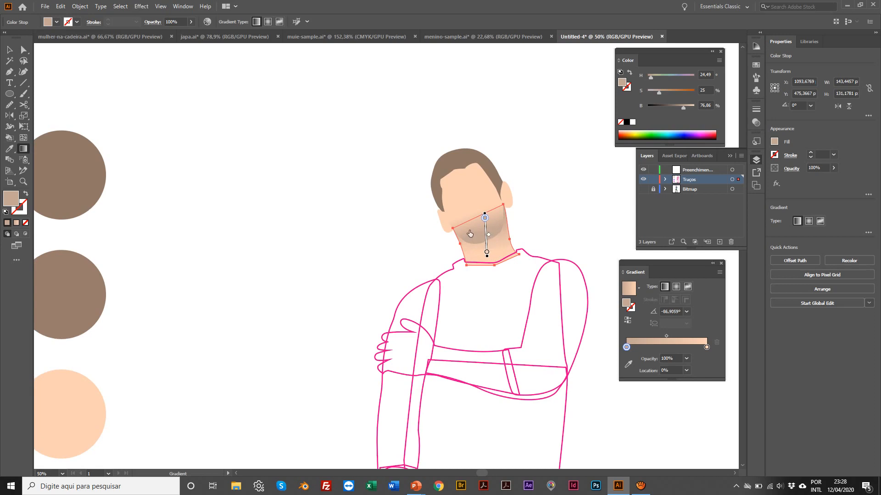
{"action": "key", "text": "v"}
Lighten the dark stop of the face gradient to 85.1% brightness.
{"action": "left_click", "coordinate": [474, 206]}
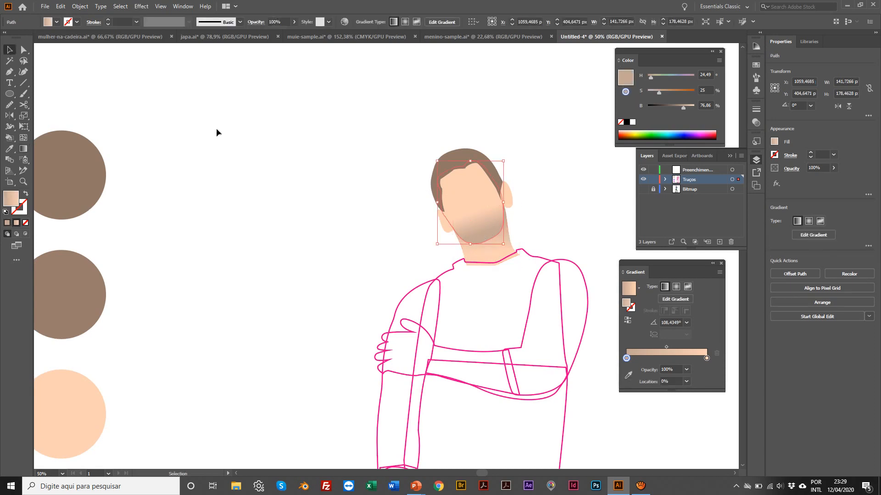
{"action": "left_click", "coordinate": [24, 149]}
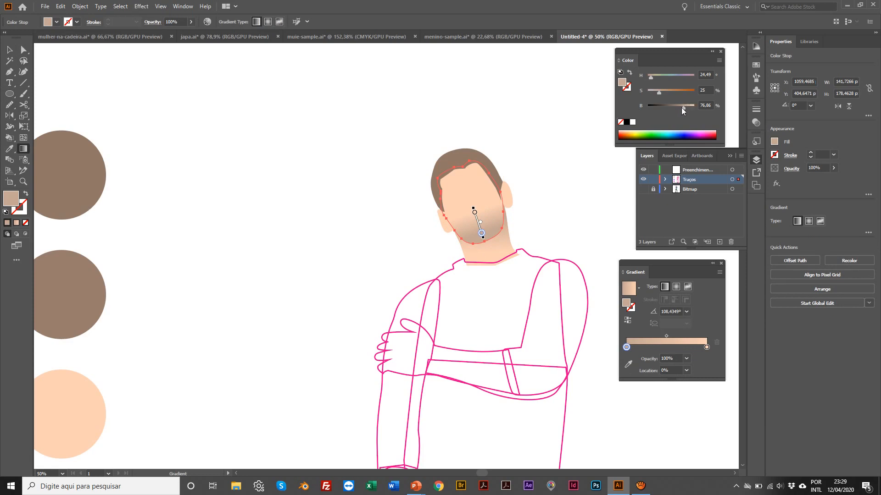
{"action": "left_click_drag", "start_coordinate": [681, 108], "coordinate": [686, 109]}
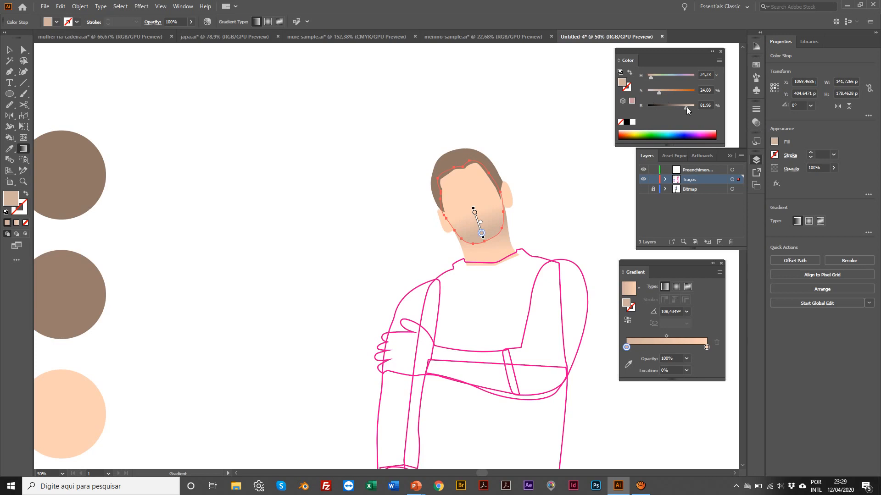
{"action": "left_click_drag", "start_coordinate": [686, 110], "coordinate": [688, 110]}
Redraw the face gradient from the chin up to mid-face at about 111° and shift its midpoint towards the dark stop.
{"action": "mouse_move", "coordinate": [471, 195]}
{"action": "left_mouse_down"}
{"action": "mouse_move", "coordinate": [487, 227]}
{"action": "mouse_move", "coordinate": [461, 195]}
{"action": "mouse_move", "coordinate": [481, 223]}
{"action": "mouse_move", "coordinate": [473, 210]}
{"action": "mouse_move", "coordinate": [479, 216]}
{"action": "left_mouse_up"}
{"action": "left_click", "coordinate": [472, 221]}
{"action": "left_click", "coordinate": [477, 215]}
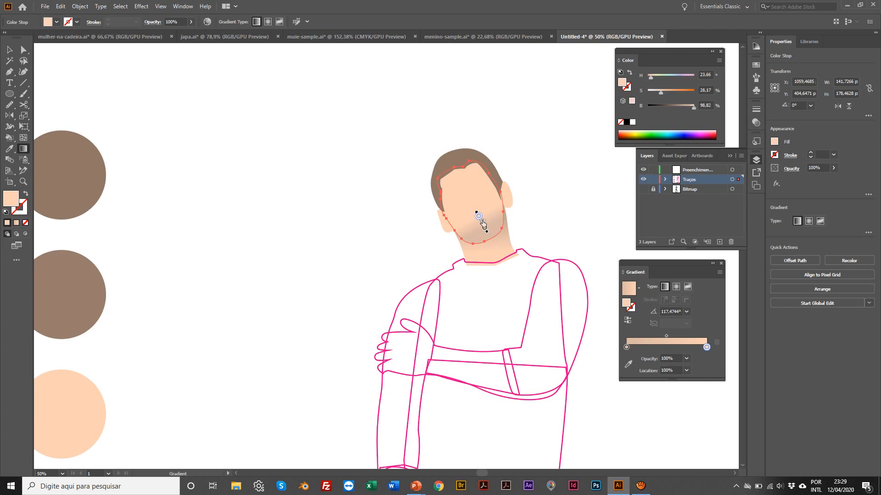
{"action": "left_click_drag", "start_coordinate": [484, 225], "coordinate": [485, 225]}
{"action": "mouse_move", "coordinate": [467, 194]}
{"action": "left_mouse_down"}
{"action": "mouse_move", "coordinate": [488, 228]}
{"action": "mouse_move", "coordinate": [470, 178]}
{"action": "mouse_move", "coordinate": [477, 193]}
{"action": "left_mouse_up"}
{"action": "left_click_drag", "start_coordinate": [482, 230], "coordinate": [471, 204]}
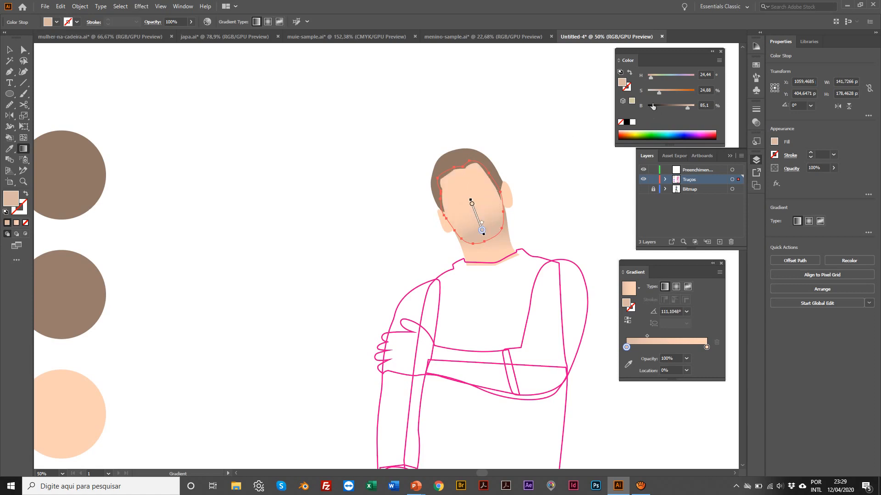
Set the face gradient's dark stop to 36.87% saturation and the neck gradient's dark stop to 46.7% saturation and 83.14% brightness.
{"action": "left_click_drag", "start_coordinate": [662, 96], "coordinate": [665, 94]}
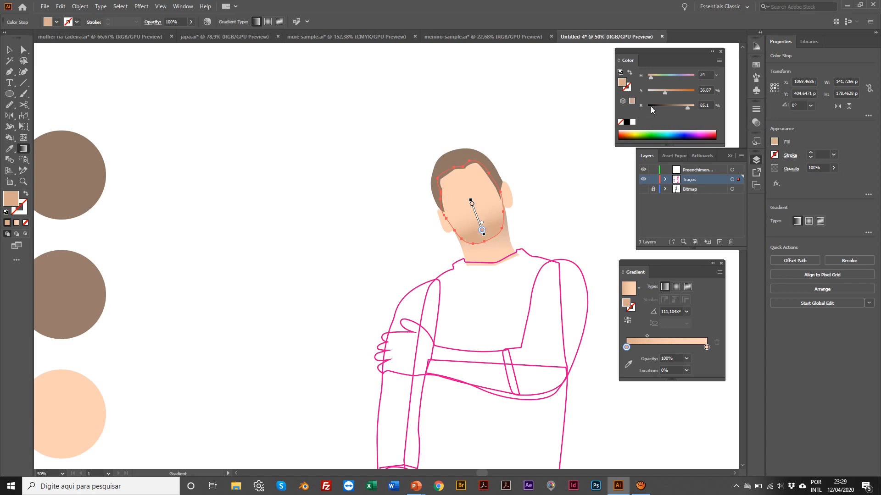
{"action": "key", "text": "v"}
{"action": "left_click", "coordinate": [492, 248]}
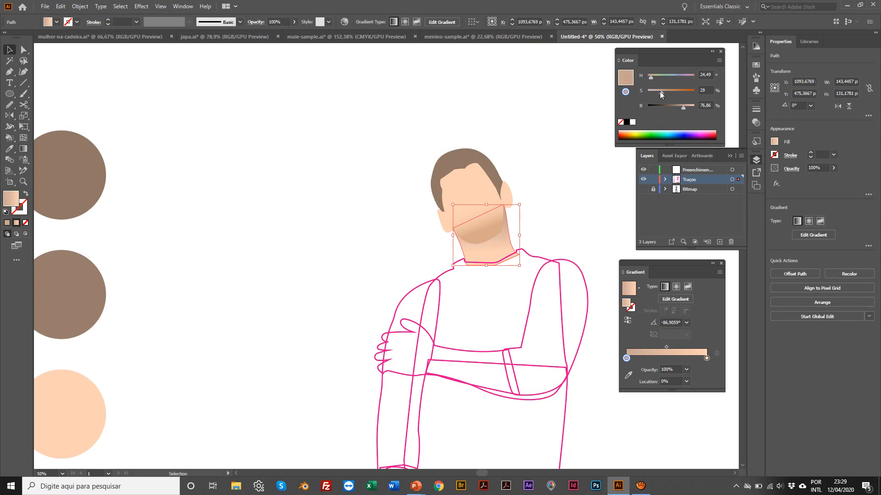
{"action": "left_click_drag", "start_coordinate": [661, 95], "coordinate": [688, 110]}
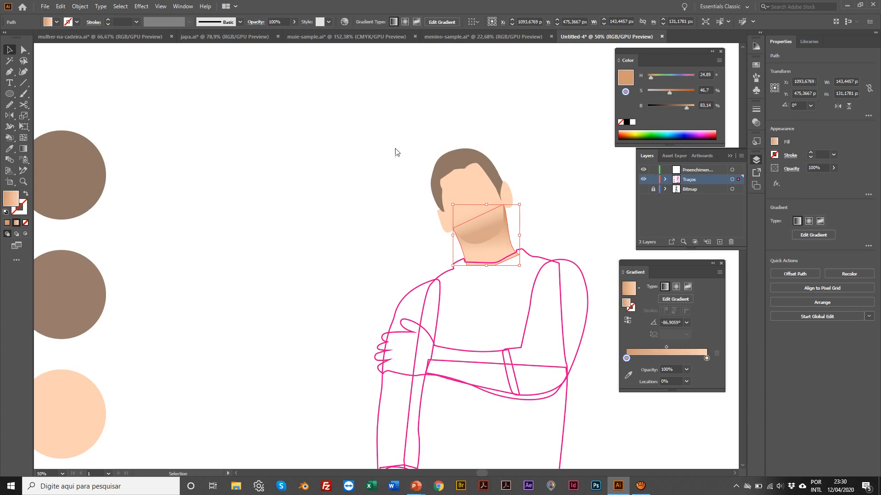
{"action": "left_click", "coordinate": [302, 168]}
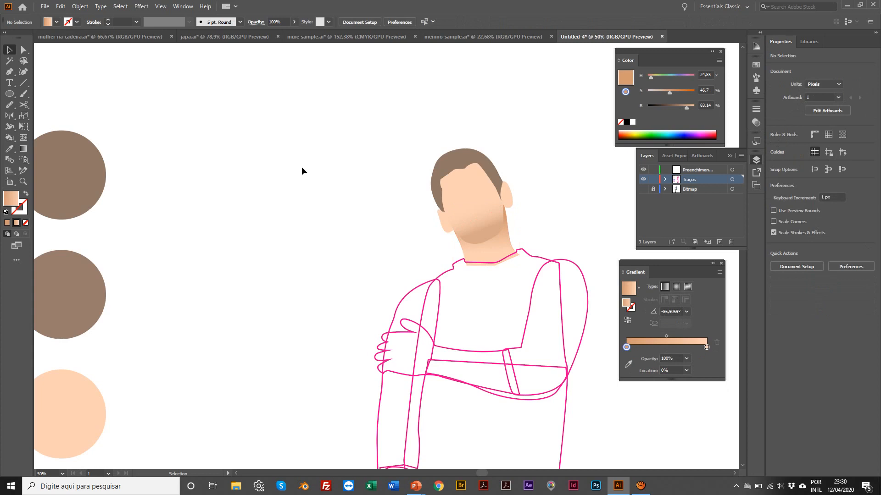
Raise the saturation of the face gradient's dark stop to 41.01% and deselect the face.
{"action": "left_click", "coordinate": [474, 227]}
{"action": "left_click", "coordinate": [23, 150]}
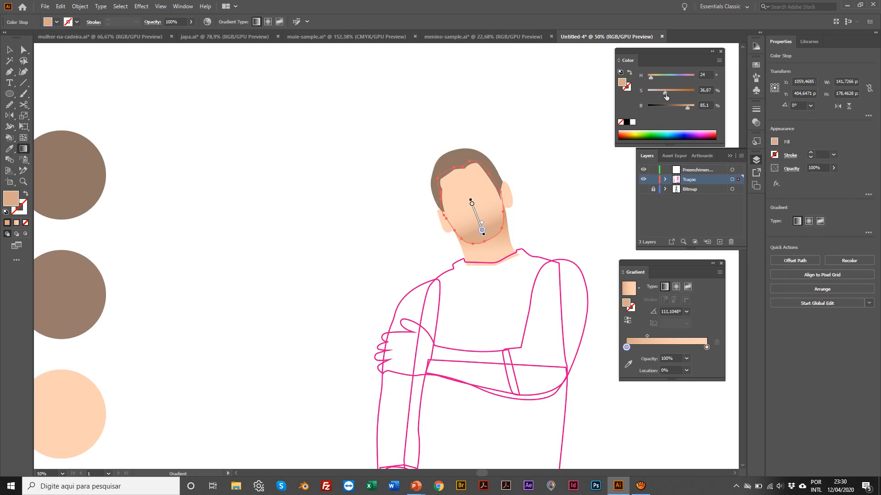
{"action": "left_click_drag", "start_coordinate": [667, 94], "coordinate": [669, 95]}
{"action": "key", "text": "v"}
{"action": "left_click", "coordinate": [320, 204]}
Examine the shading of the hanging forearm and hand in menino-sample.ai, including its gradient stops.
{"action": "key", "text": "z"}
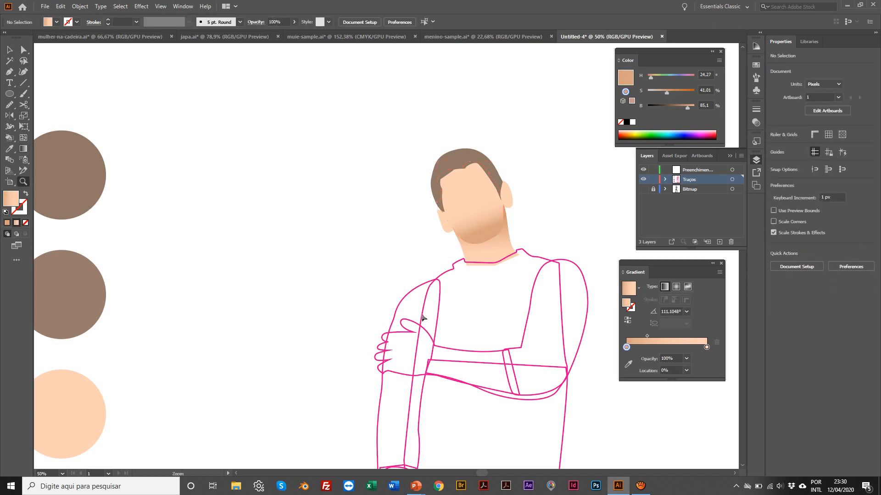
{"action": "left_click", "coordinate": [325, 266], "text": "alt"}
{"action": "left_click", "coordinate": [421, 280], "text": "alt"}
{"action": "left_click", "coordinate": [422, 278]}
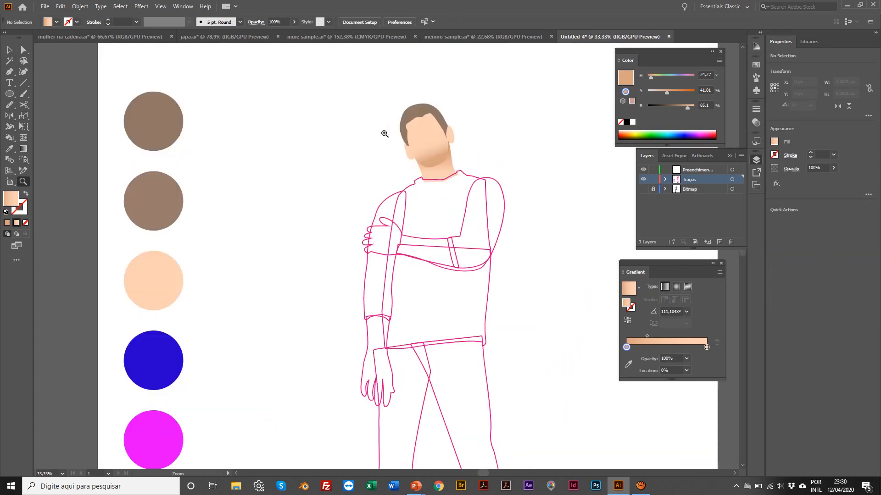
{"action": "left_click", "coordinate": [483, 36]}
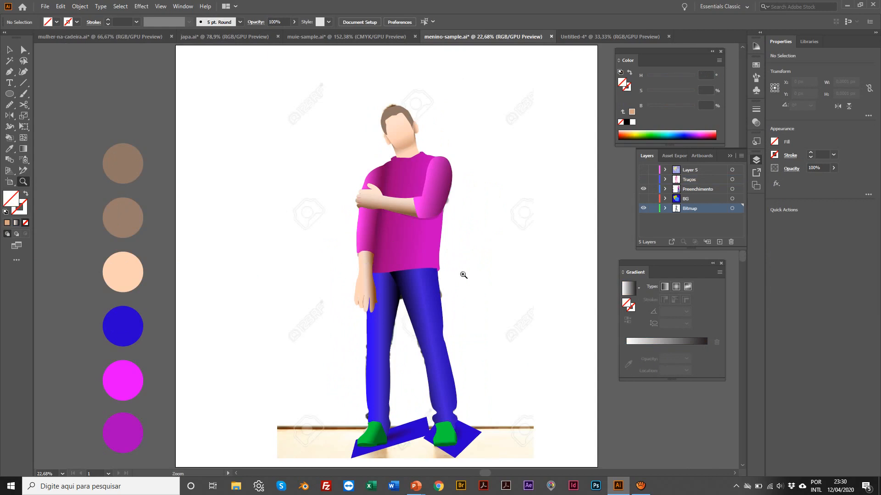
{"action": "left_click", "coordinate": [595, 47]}
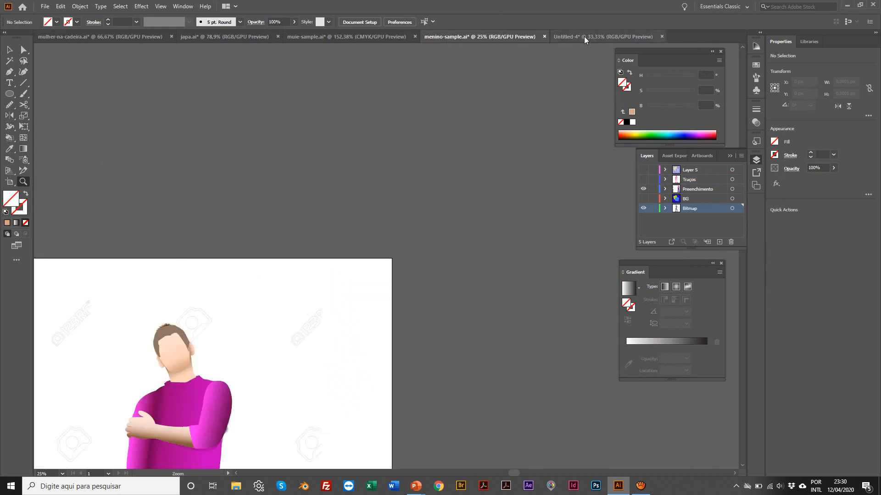
{"action": "left_click_drag", "start_coordinate": [259, 436], "coordinate": [369, 182]}
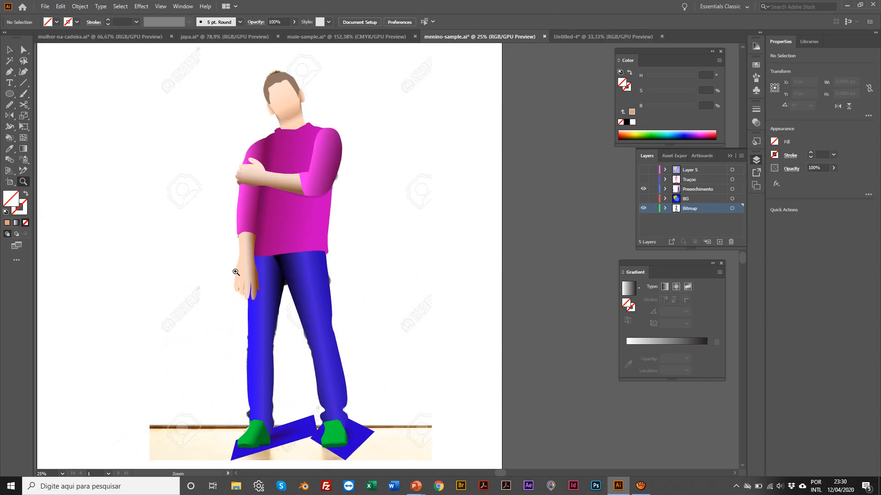
{"action": "left_click", "coordinate": [259, 272]}
{"action": "left_click", "coordinate": [364, 245]}
{"action": "key", "text": "a"}
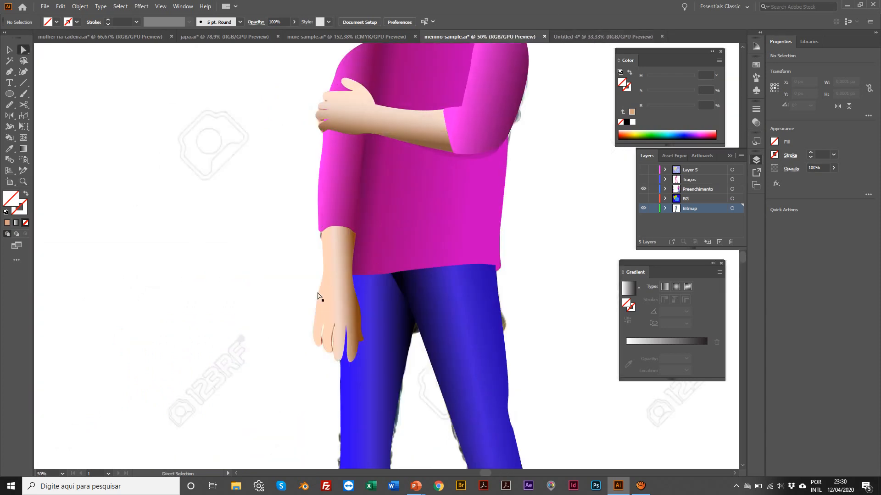
{"action": "left_click", "coordinate": [330, 300]}
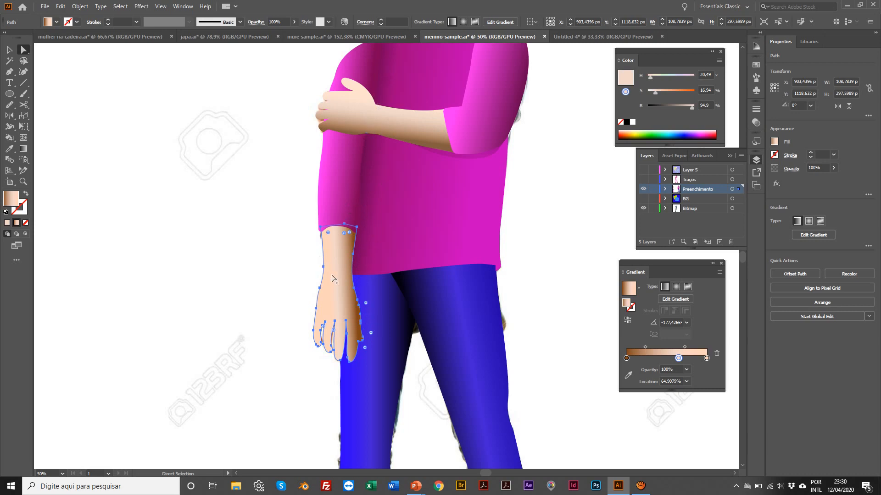
{"action": "scroll", "coordinate": [327, 291], "scroll_direction": "right", "scroll_amount": 1}
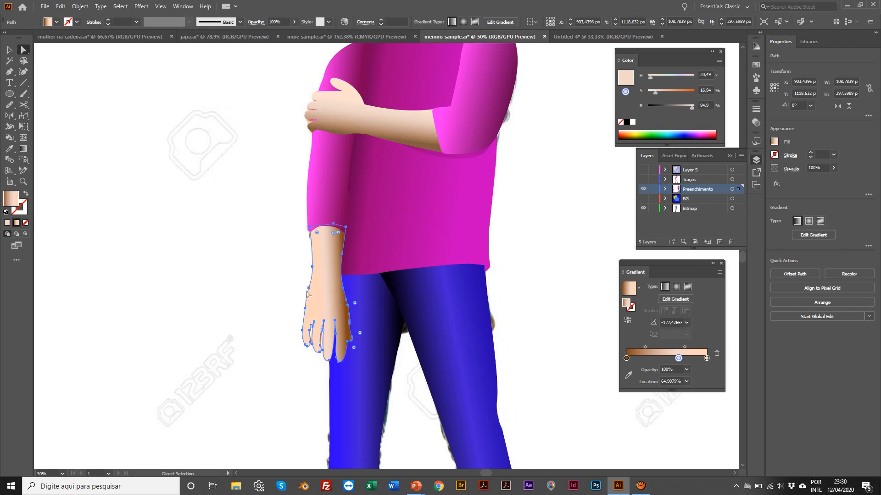
{"action": "scroll", "coordinate": [308, 280], "scroll_direction": "right", "scroll_amount": 1}
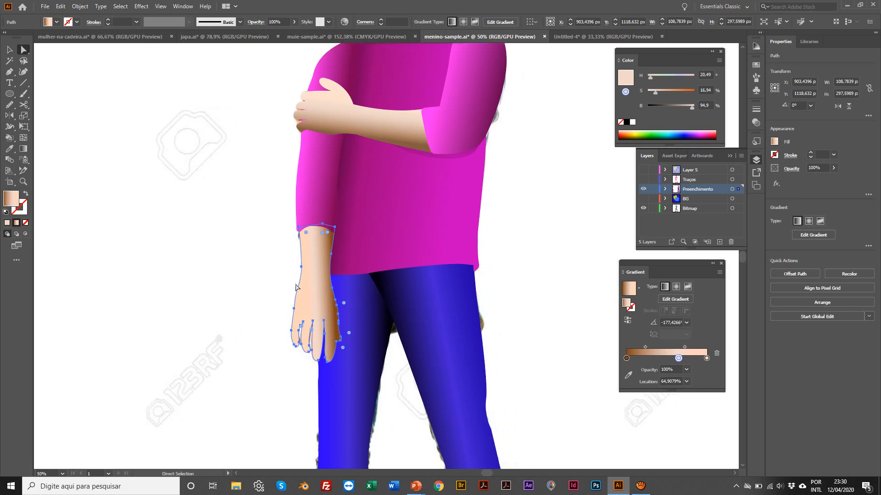
Return to Untitled-4 and copy the face's gradient fill onto the hanging forearm and hand outline with the Eyedropper.
{"action": "left_click", "coordinate": [598, 40]}
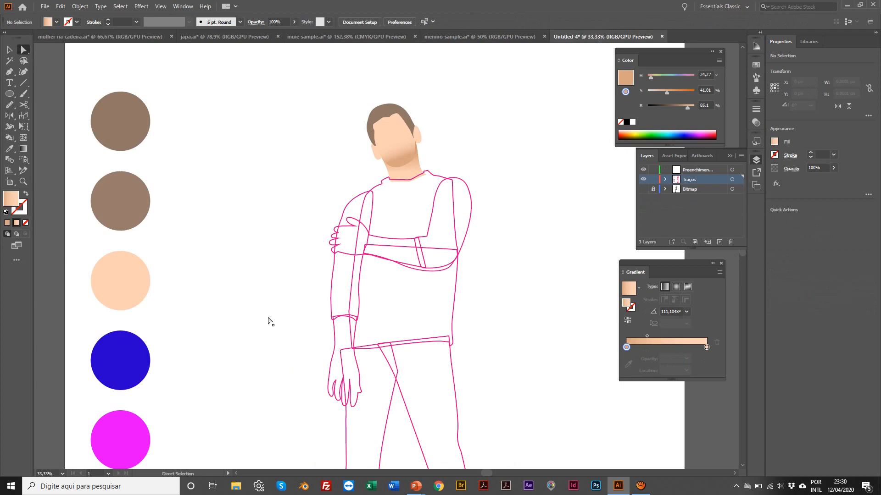
{"action": "left_click", "coordinate": [5, 49]}
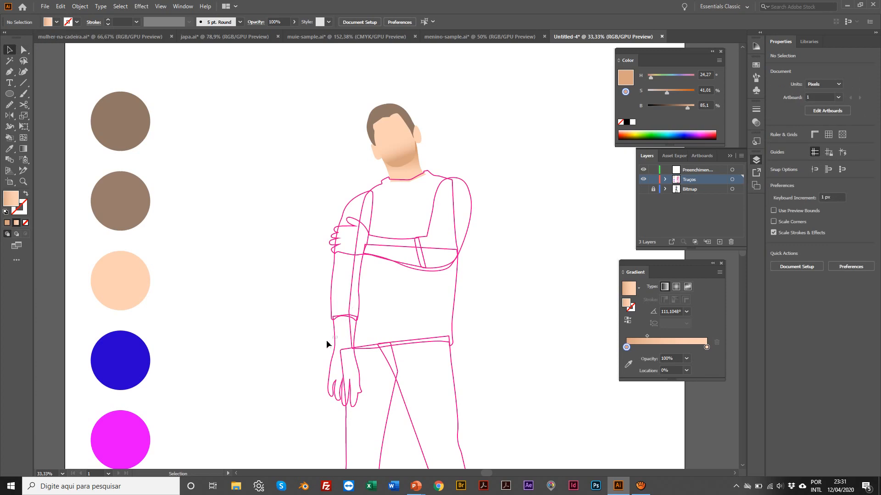
{"action": "left_click", "coordinate": [326, 341]}
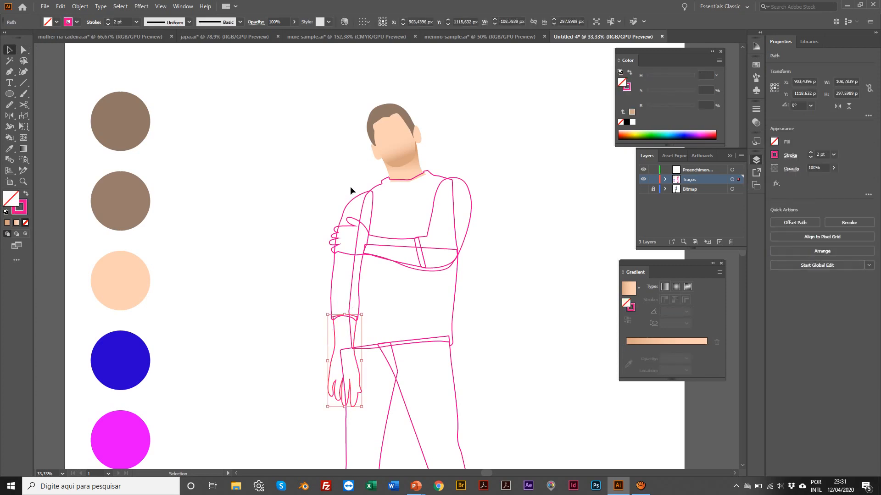
{"action": "key", "text": "i"}
{"action": "left_click", "coordinate": [398, 129]}
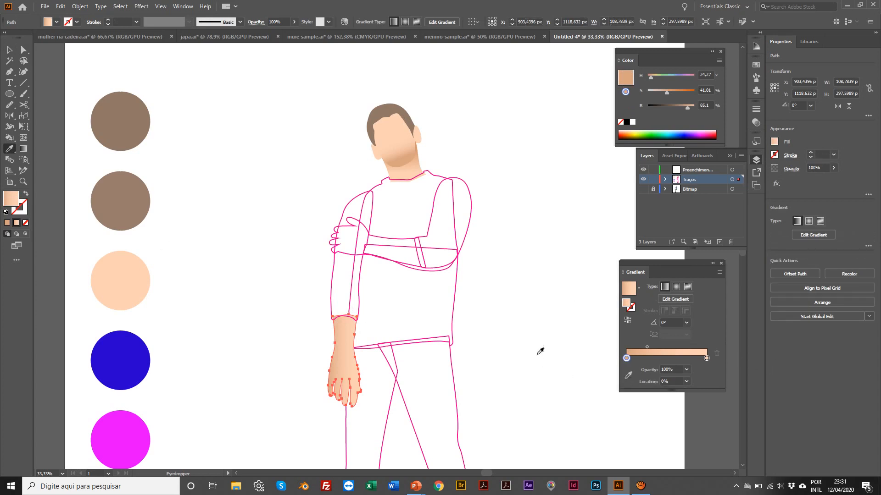
Reverse the gradient on the hanging forearm and hand and darken its dark stop to 69.02% brightness.
{"action": "key", "text": "z"}
{"action": "left_click", "coordinate": [346, 321]}
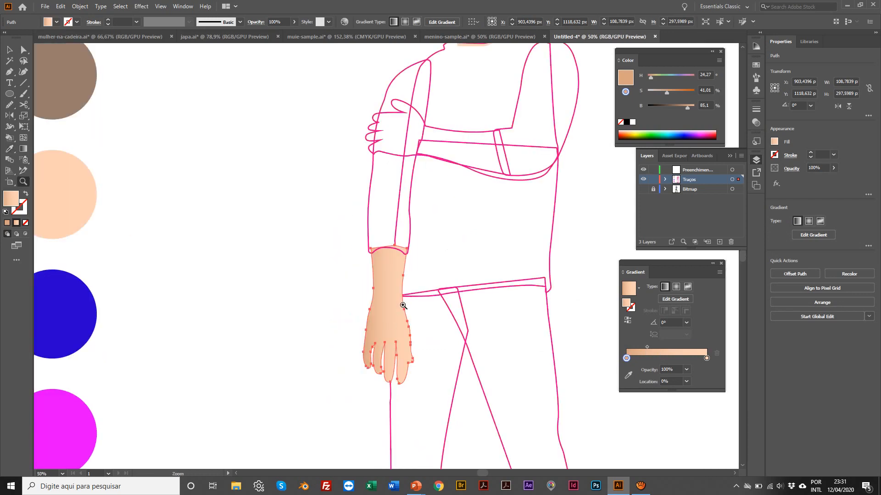
{"action": "left_click", "coordinate": [402, 306]}
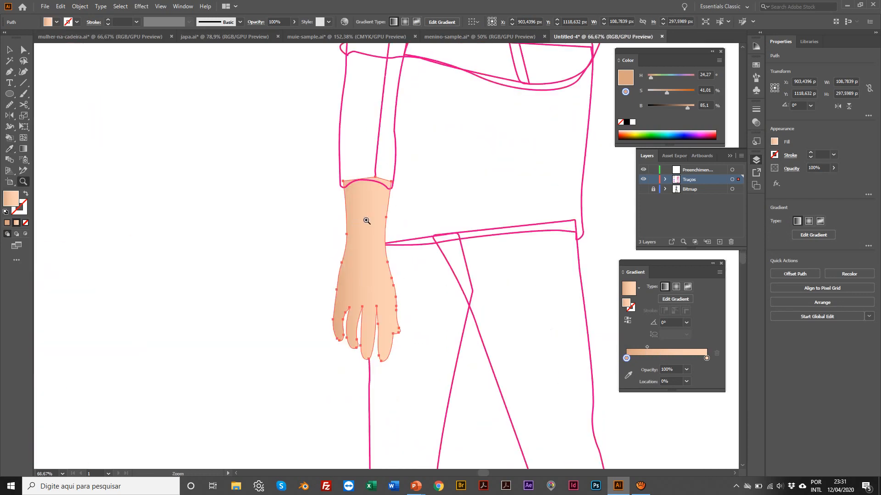
{"action": "left_click", "coordinate": [7, 50]}
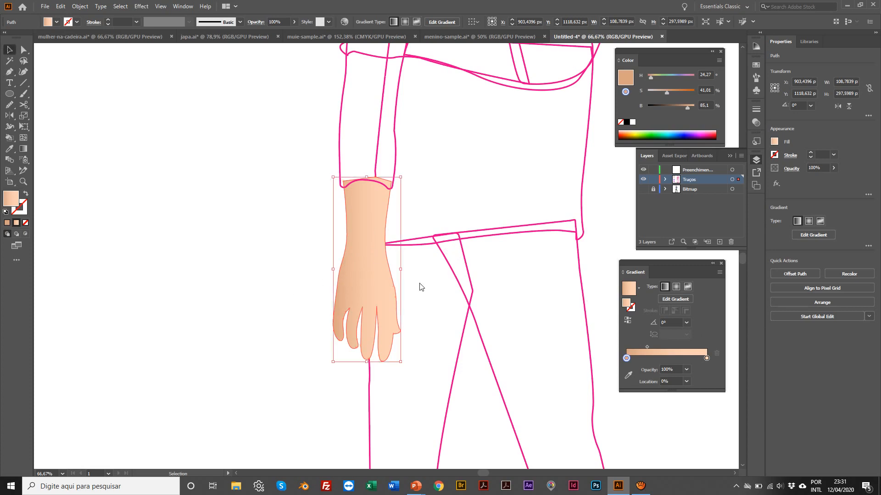
{"action": "left_click", "coordinate": [628, 322]}
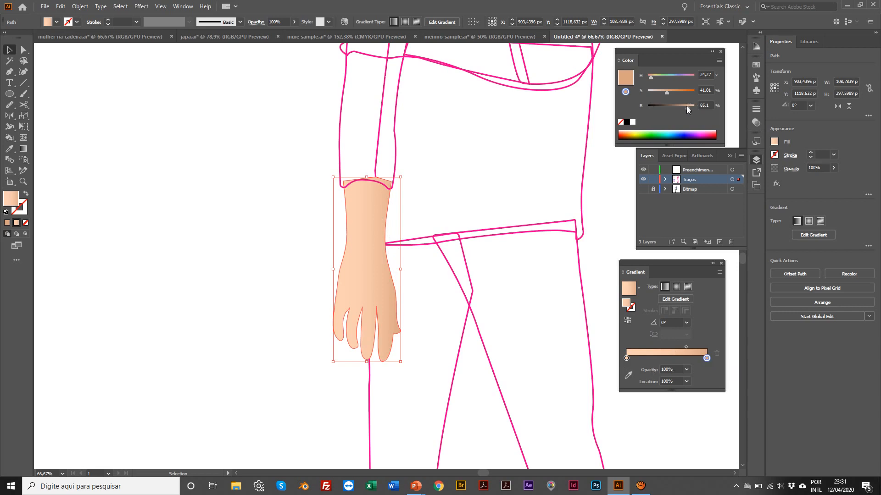
{"action": "left_click_drag", "start_coordinate": [686, 106], "coordinate": [680, 108]}
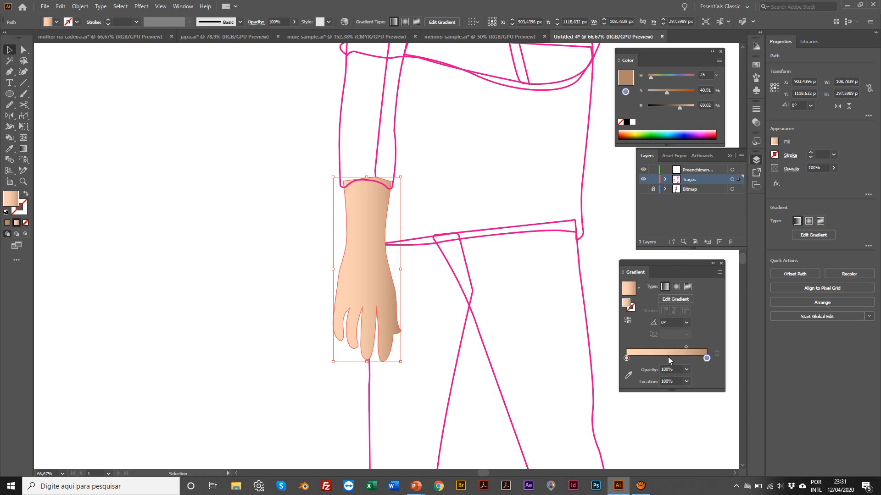
Add a middle stop at 42.7374% with 20% saturation and 98.04% brightness to the hand gradient, and set its dark stop to 59.09% saturation.
{"action": "left_click", "coordinate": [668, 358]}
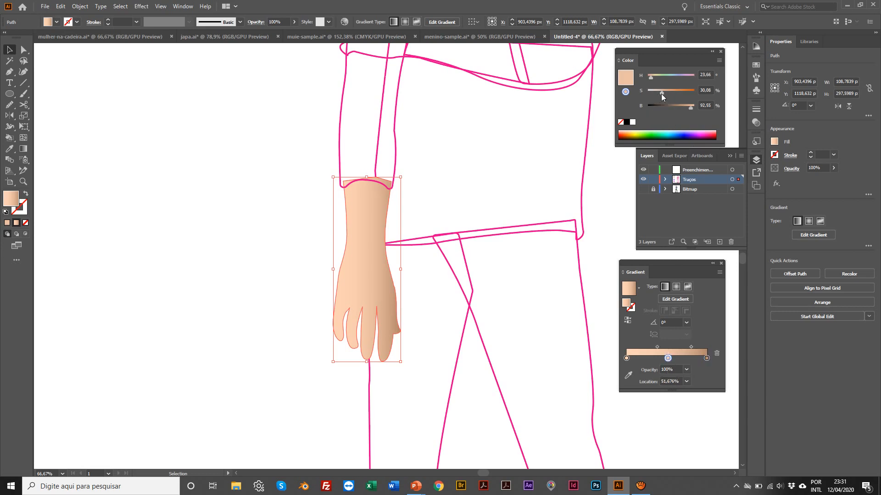
{"action": "left_click_drag", "start_coordinate": [661, 93], "coordinate": [692, 106]}
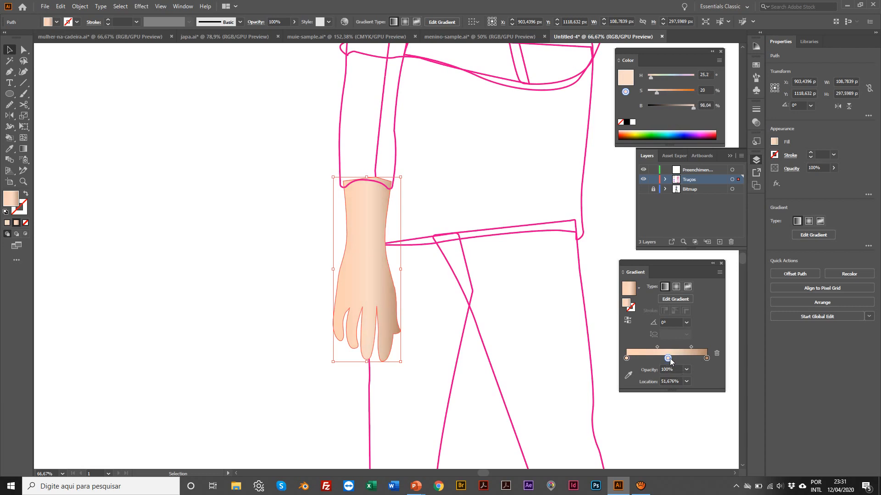
{"action": "left_click_drag", "start_coordinate": [668, 360], "coordinate": [661, 360]}
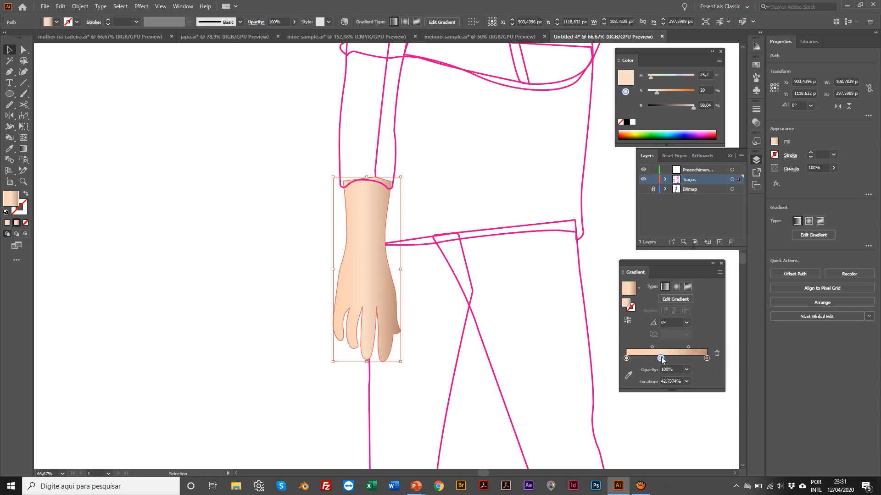
{"action": "left_click", "coordinate": [707, 358]}
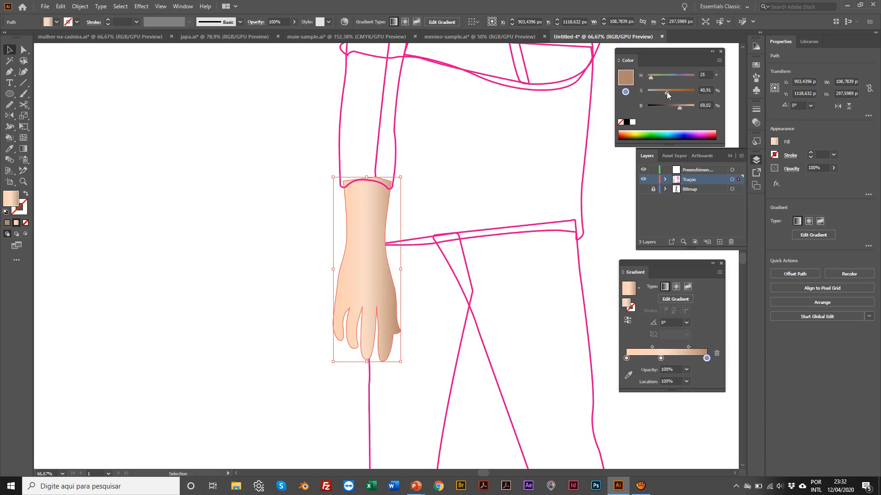
{"action": "left_click_drag", "start_coordinate": [667, 92], "coordinate": [674, 93]}
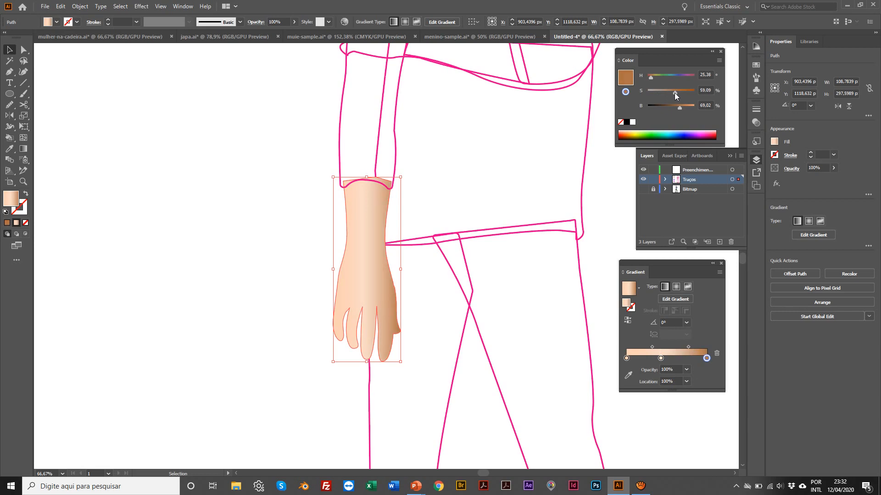
Apply the blue swatch circle's colour to the hand gradient's first stop using the gradient Color Picker.
{"action": "key", "text": "z"}
{"action": "left_click", "coordinate": [317, 255], "text": "alt"}
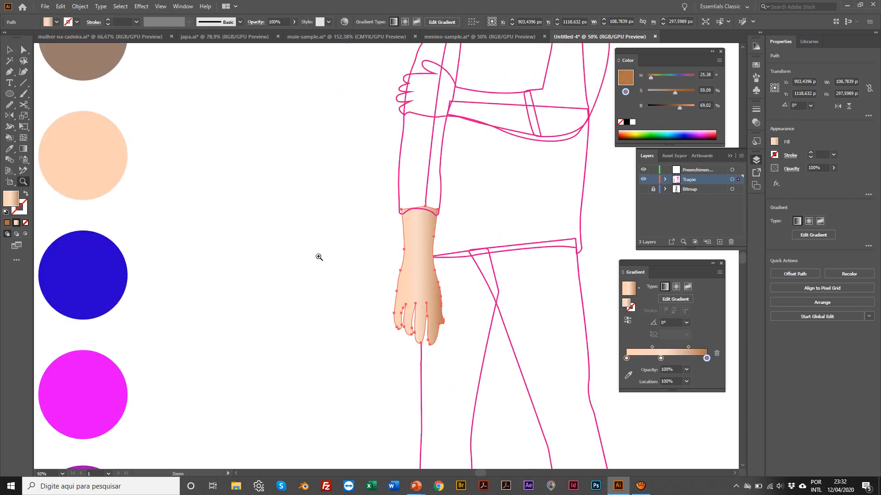
{"action": "left_click", "coordinate": [319, 255], "text": "alt"}
{"action": "scroll", "coordinate": [369, 236], "scroll_direction": "up", "scroll_amount": 1}
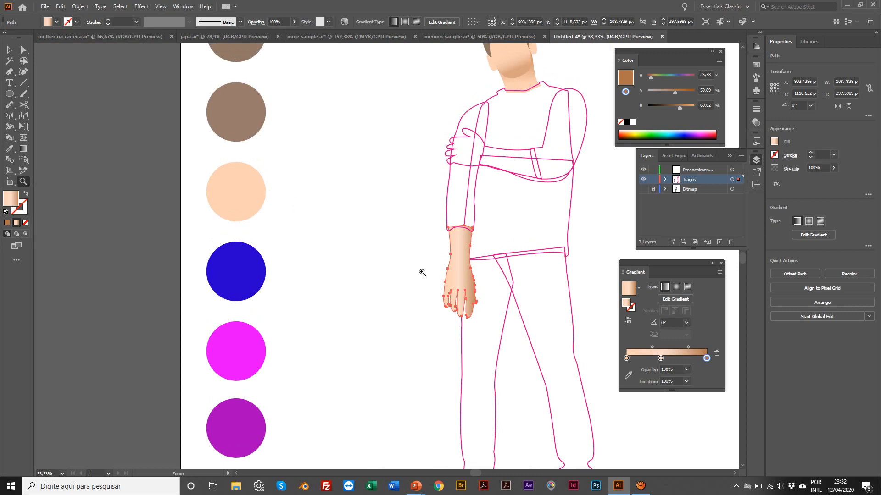
{"action": "key", "text": "v"}
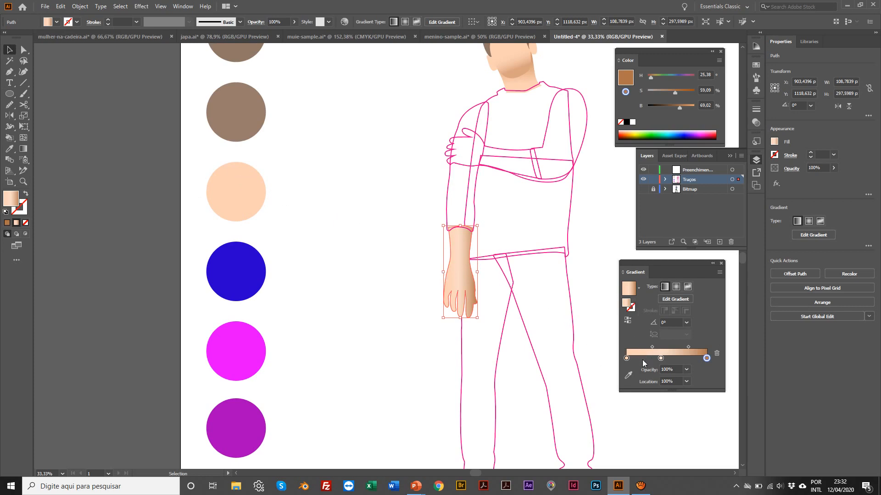
{"action": "left_click", "coordinate": [626, 359]}
{"action": "scroll", "coordinate": [613, 343], "scroll_direction": "right", "scroll_amount": 2}
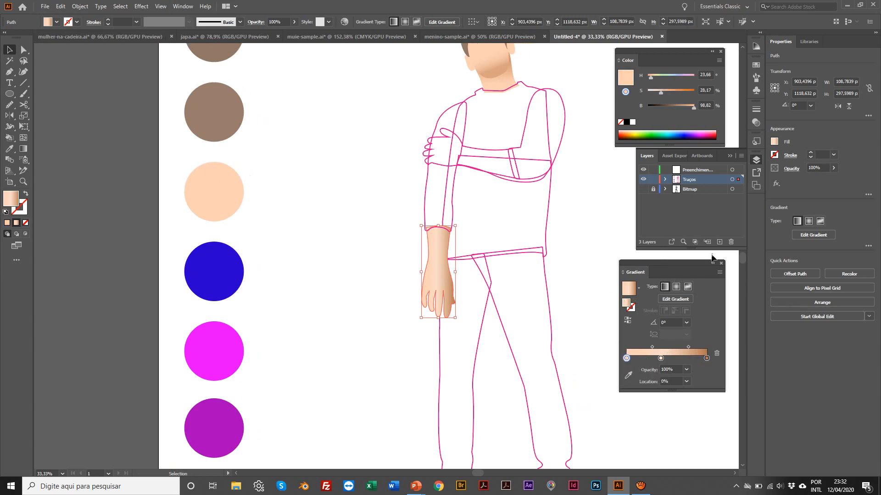
{"action": "scroll", "coordinate": [617, 284], "scroll_direction": "left", "scroll_amount": 1}
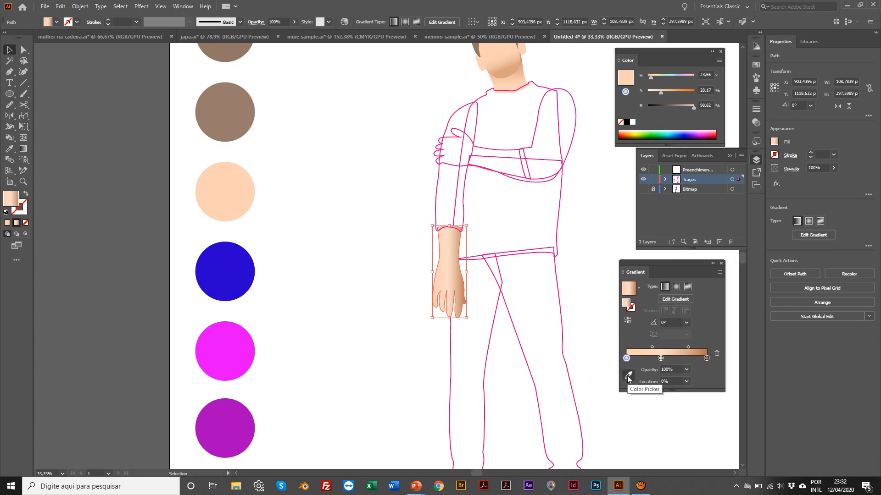
{"action": "left_click", "coordinate": [628, 377]}
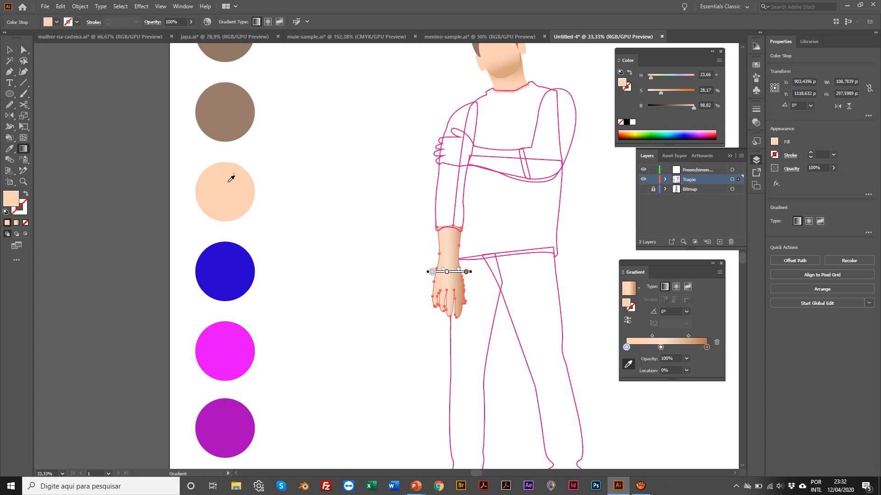
{"action": "left_click", "coordinate": [233, 258]}
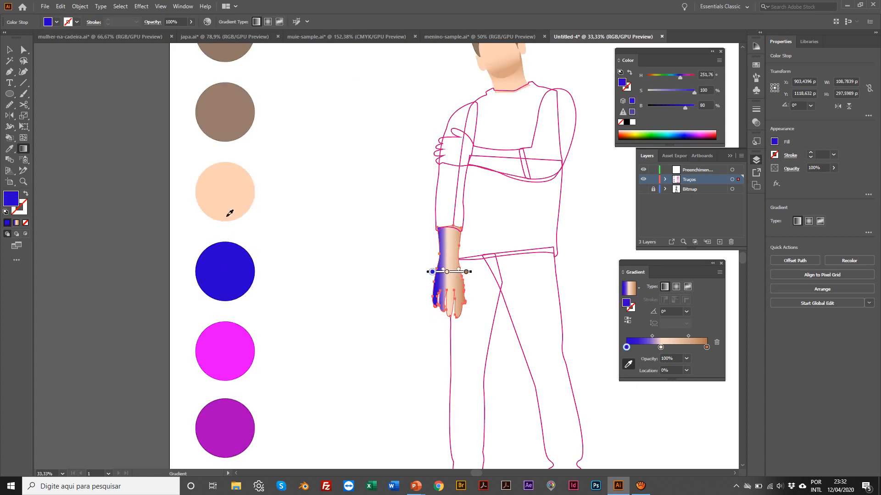
Apply the peach swatch circle's colour to the first stop of the hand gradient, replacing the blue.
{"action": "left_click", "coordinate": [219, 184]}
{"action": "left_click", "coordinate": [205, 112]}
{"action": "left_click", "coordinate": [225, 183]}
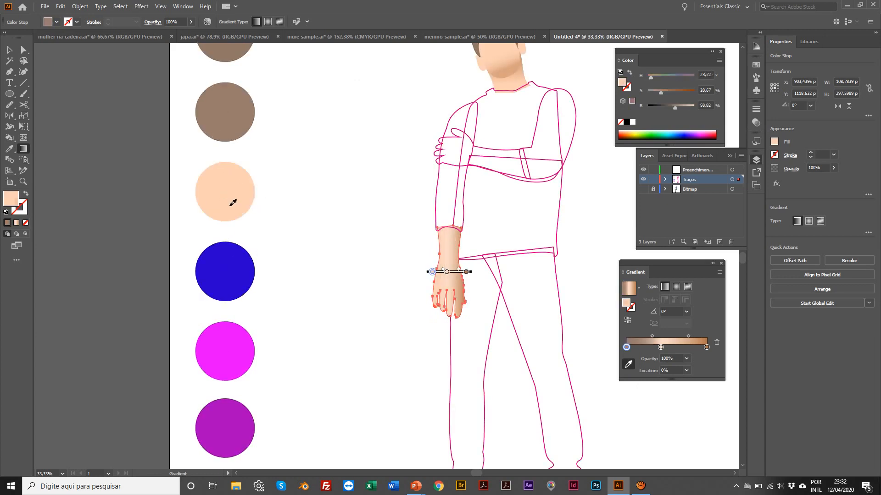
Set the dark stop of the hanging hand's gradient to 25° hue, 68.9% saturation and 81.96% brightness, and deselect the hand.
{"action": "key", "text": "z"}
{"action": "left_click", "coordinate": [449, 248]}
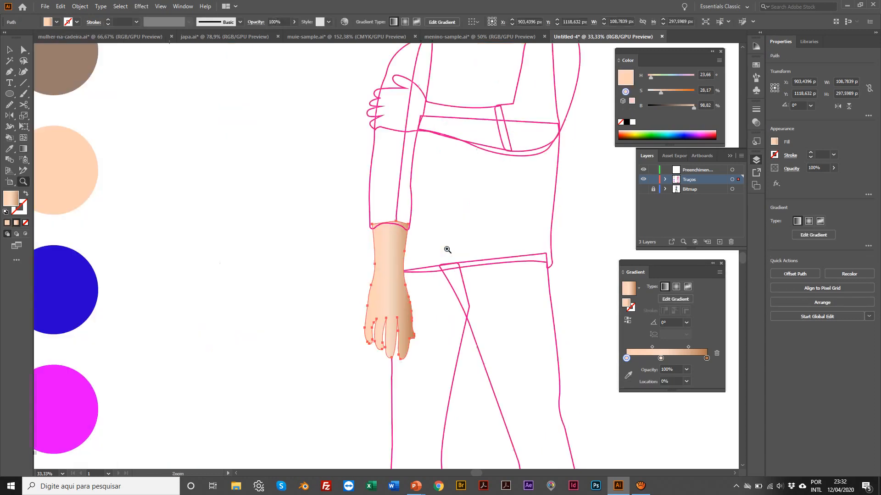
{"action": "left_click", "coordinate": [398, 270]}
{"action": "key", "text": "v"}
{"action": "left_click", "coordinate": [275, 215]}
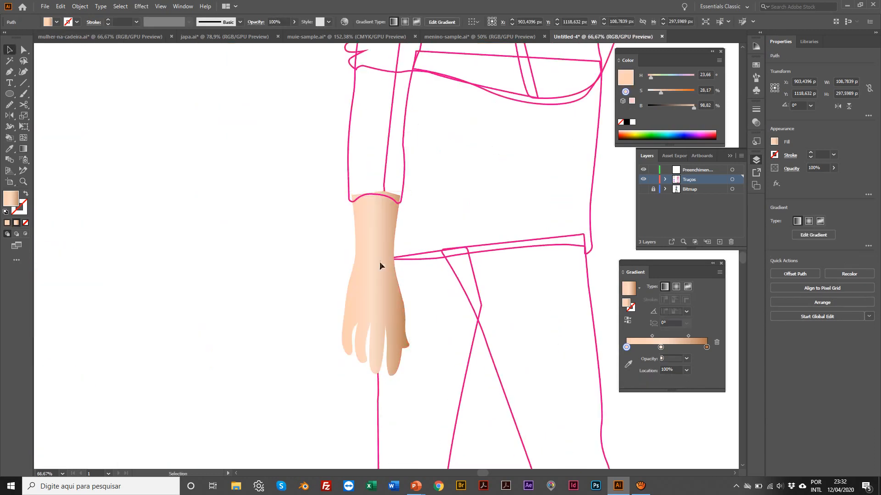
{"action": "left_click", "coordinate": [363, 277]}
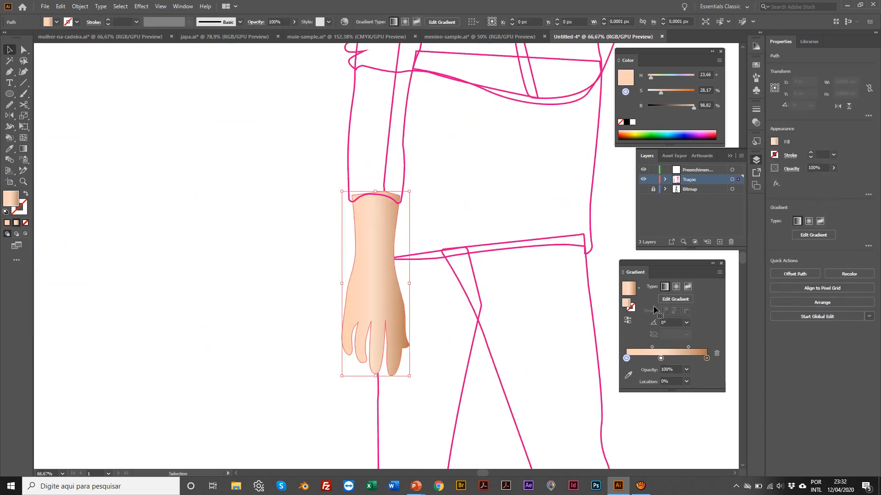
{"action": "left_click", "coordinate": [706, 357]}
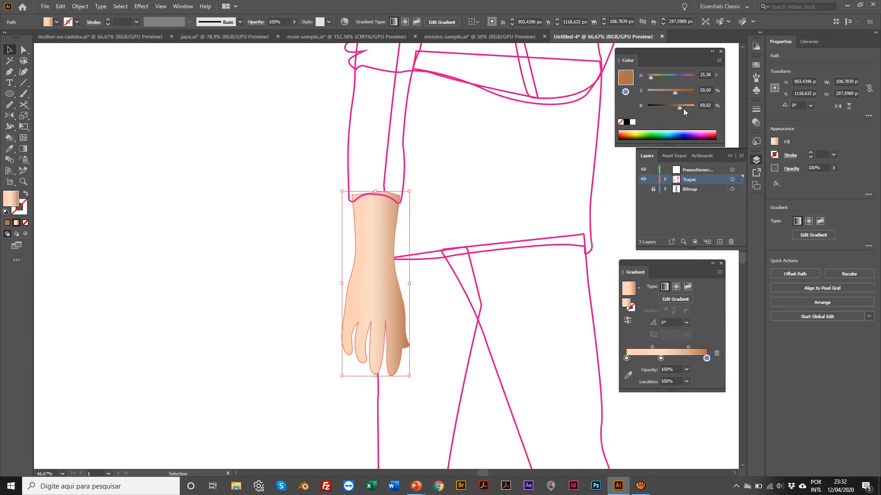
{"action": "mouse_move", "coordinate": [680, 109]}
{"action": "left_mouse_down"}
{"action": "mouse_move", "coordinate": [672, 106]}
{"action": "mouse_move", "coordinate": [678, 92]}
{"action": "mouse_move", "coordinate": [686, 108]}
{"action": "left_mouse_up"}
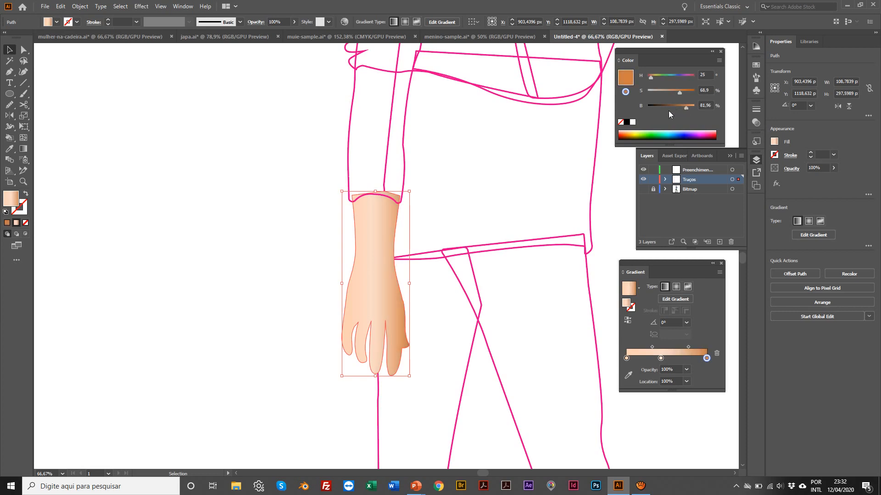
{"action": "left_click", "coordinate": [239, 166]}
Switch to menino-sample.ai and examine the shading of the shirt and sleeves.
{"action": "key", "text": "z"}
{"action": "left_click", "coordinate": [383, 220], "text": "alt"}
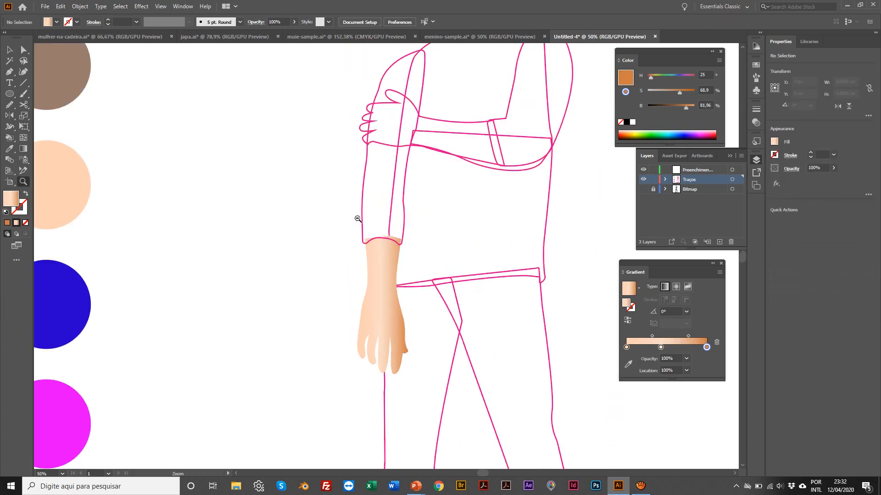
{"action": "left_click", "coordinate": [438, 234], "text": "alt"}
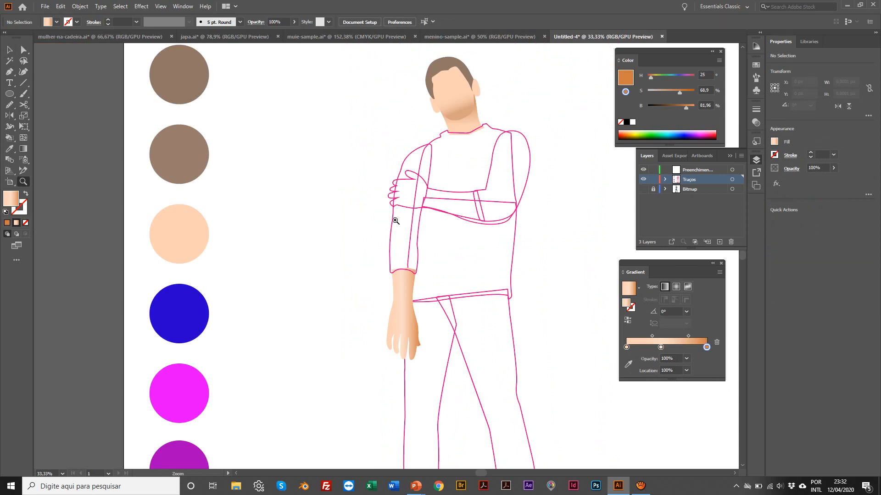
{"action": "scroll", "coordinate": [395, 221], "scroll_direction": "down", "scroll_amount": 2}
{"action": "scroll", "coordinate": [396, 221], "scroll_direction": "left", "scroll_amount": 1}
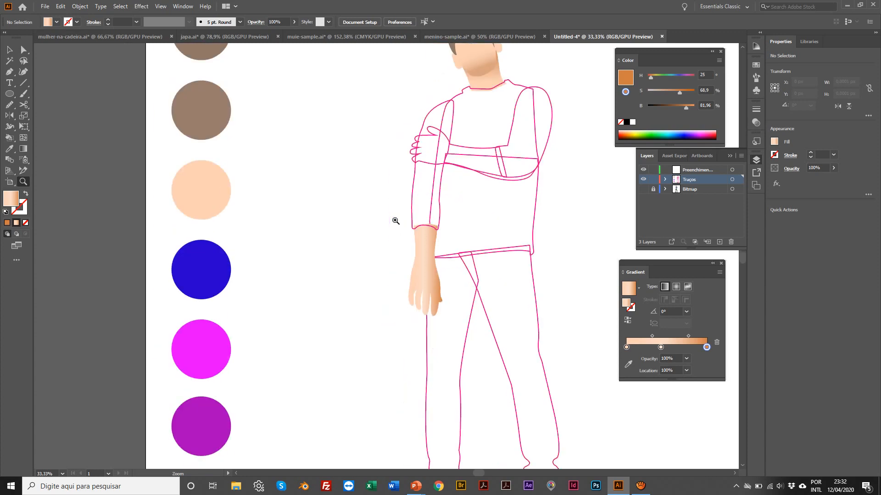
{"action": "left_click", "coordinate": [443, 41]}
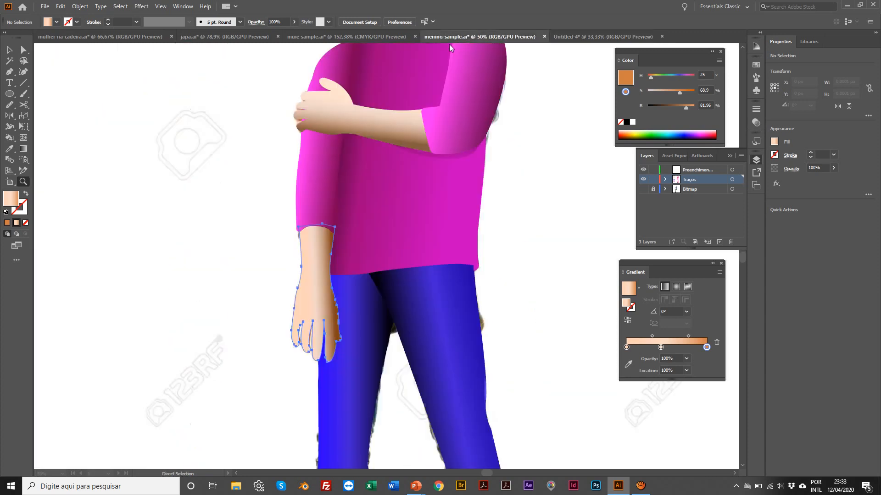
{"action": "scroll", "coordinate": [355, 148], "scroll_direction": "up", "scroll_amount": 4}
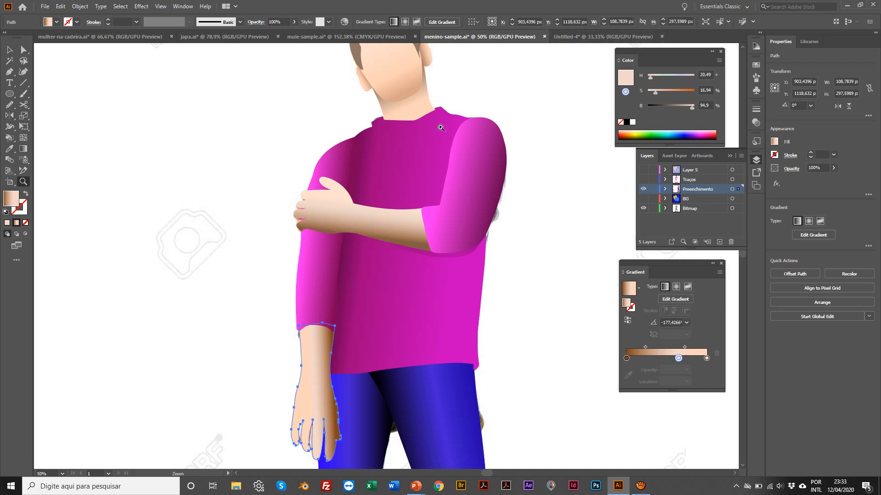
Return to Untitled-4 and fill the hanging arm's sleeve outline with the bright magenta swatch circle's colour using the Eyedropper.
{"action": "left_click", "coordinate": [589, 40]}
{"action": "key", "text": "v"}
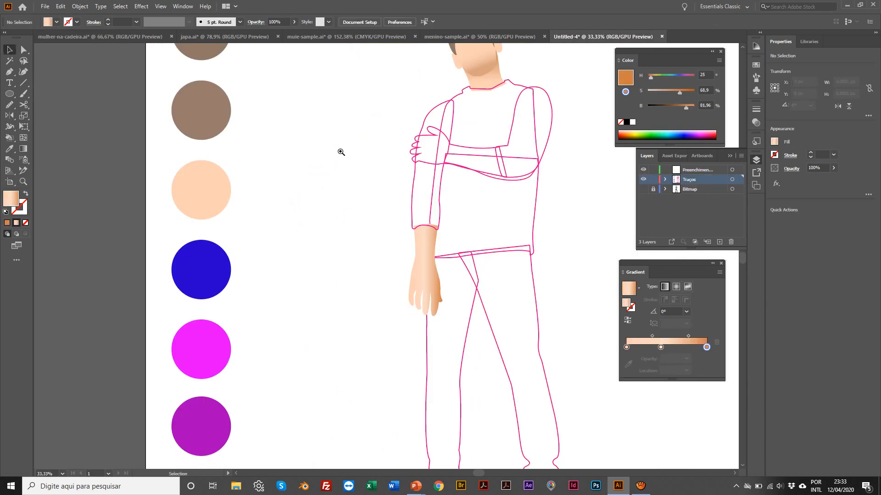
{"action": "left_click", "coordinate": [413, 190]}
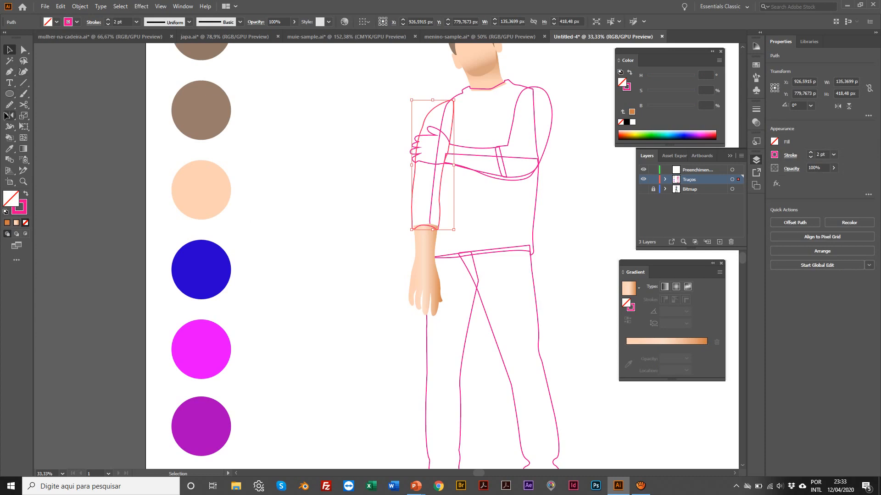
{"action": "left_click", "coordinate": [10, 149]}
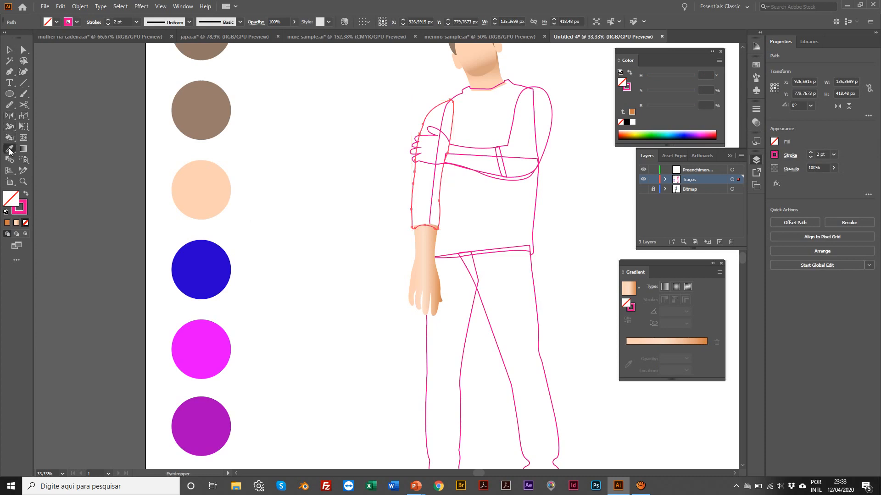
{"action": "left_click", "coordinate": [190, 343]}
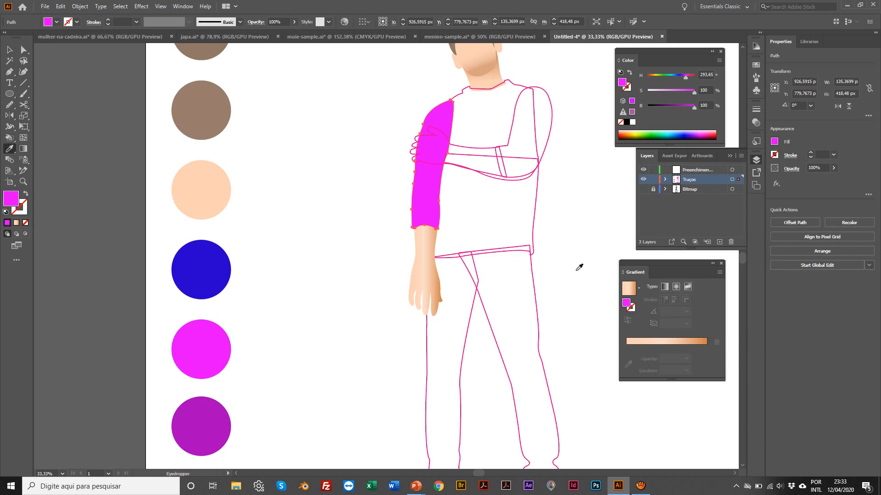
Compare the sleeve's shape and shading in menino-sample.ai with the magenta sleeve in Untitled-4.
{"action": "left_click", "coordinate": [480, 37]}
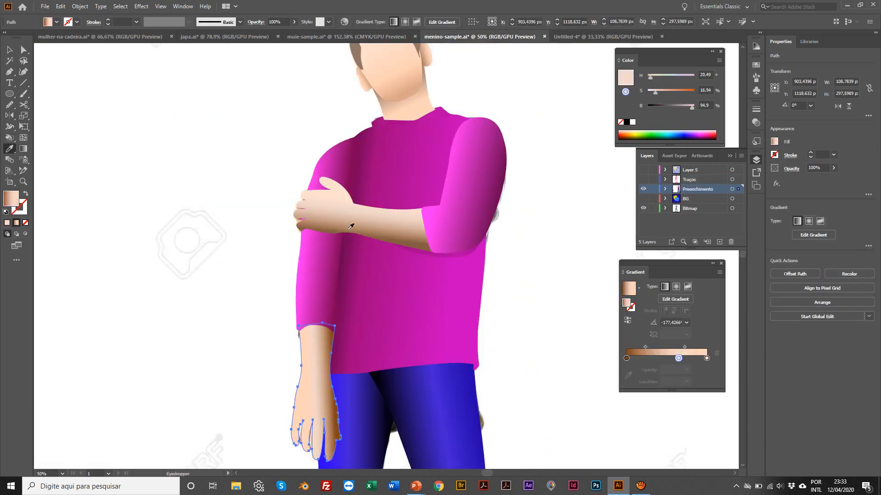
{"action": "scroll", "coordinate": [339, 193], "scroll_direction": "right", "scroll_amount": 2}
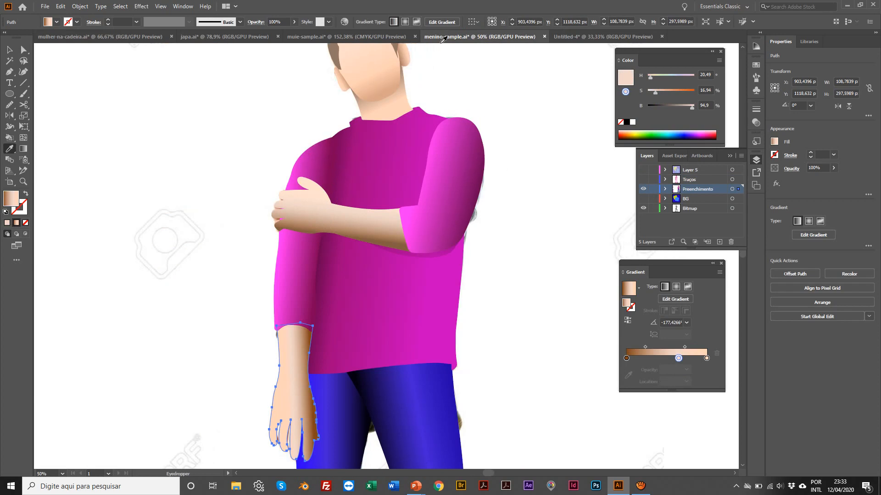
{"action": "left_click", "coordinate": [569, 39]}
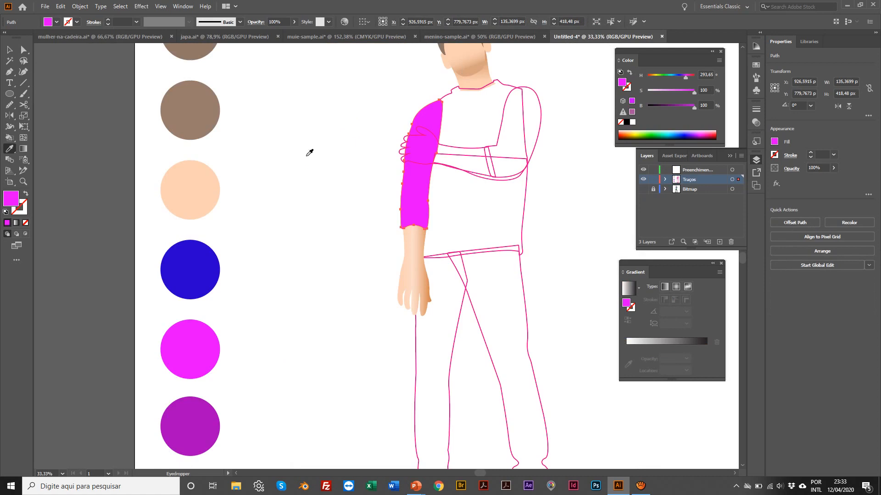
{"action": "key", "text": "v"}
{"action": "left_click_drag", "start_coordinate": [428, 114], "coordinate": [422, 133]}
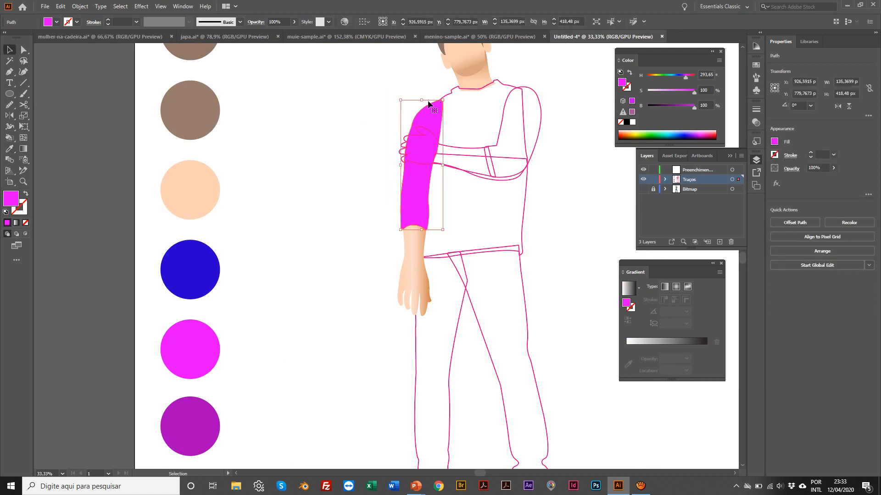
In menino-sample.ai, move the hanging sleeve aside, undo that move and hide the Bitmap layer.
{"action": "left_click", "coordinate": [479, 37]}
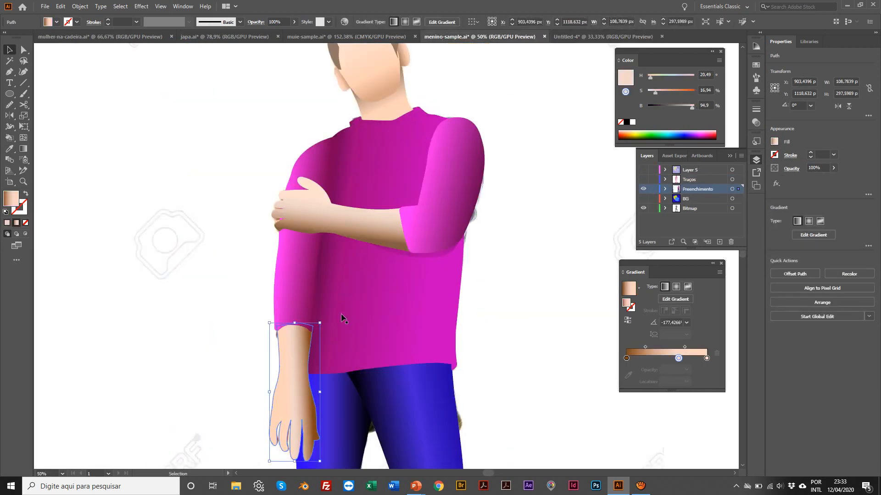
{"action": "left_click_drag", "start_coordinate": [288, 272], "coordinate": [252, 260]}
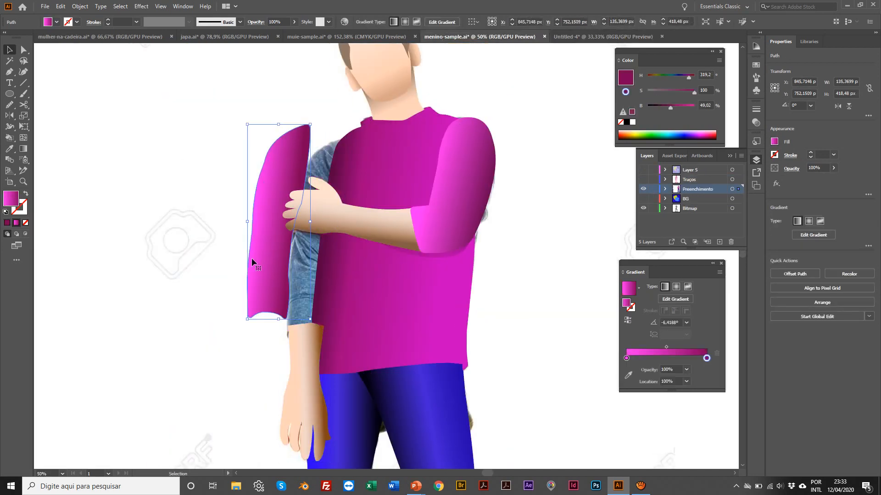
{"action": "key", "text": "ctrl+z"}
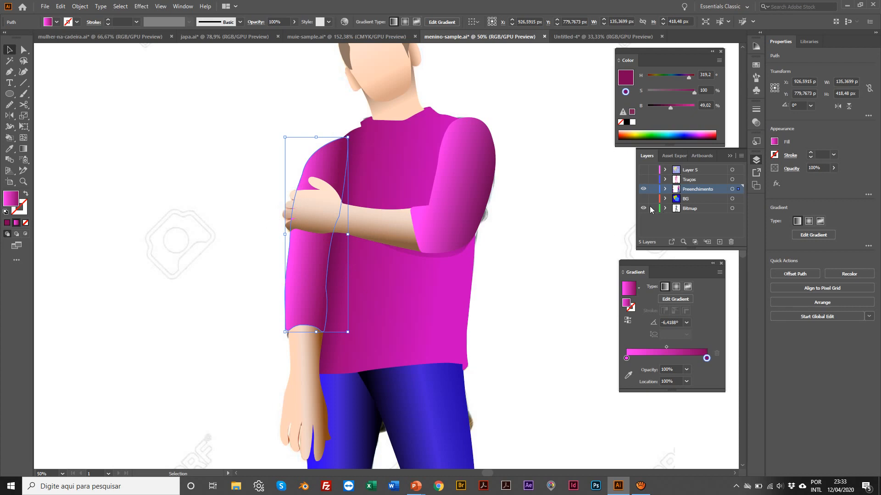
{"action": "left_click", "coordinate": [155, 189]}
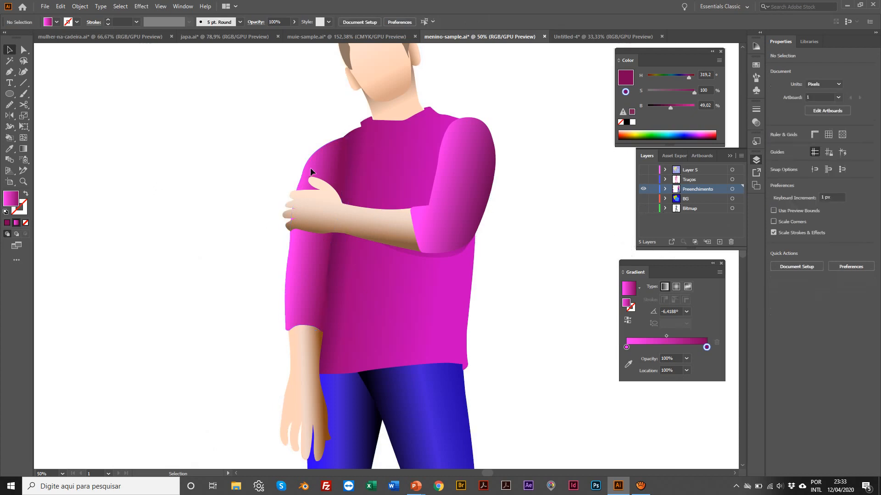
Move the hanging sleeve, the shirt body and the folded arm group aside one after another, and undo these moves.
{"action": "left_click_drag", "start_coordinate": [285, 157], "coordinate": [256, 152]}
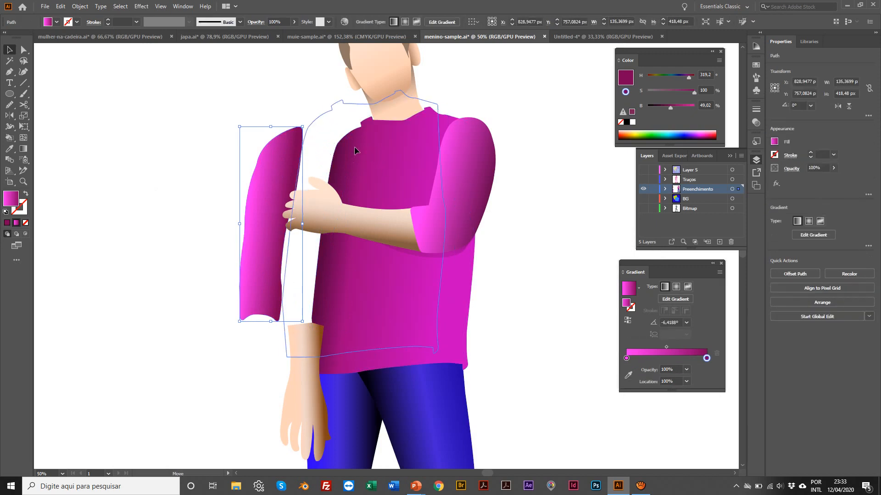
{"action": "left_click", "coordinate": [428, 159]}
{"action": "left_click_drag", "start_coordinate": [466, 167], "coordinate": [513, 191]}
{"action": "scroll", "coordinate": [503, 177], "scroll_direction": "up", "scroll_amount": 1}
{"action": "key", "text": "ctrl+z"}
{"action": "key", "text": "ctrl+z"}
{"action": "left_click", "coordinate": [560, 164]}
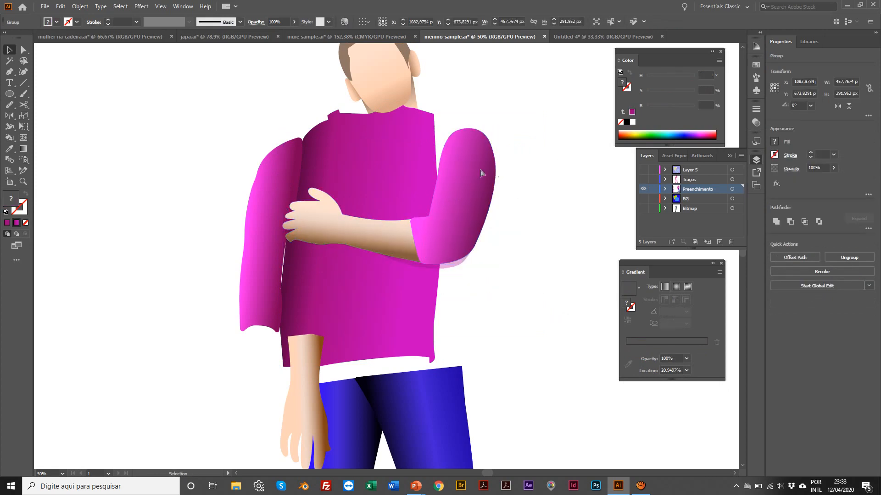
{"action": "key", "text": "ctrl+z"}
{"action": "key", "text": "ctrl+z"}
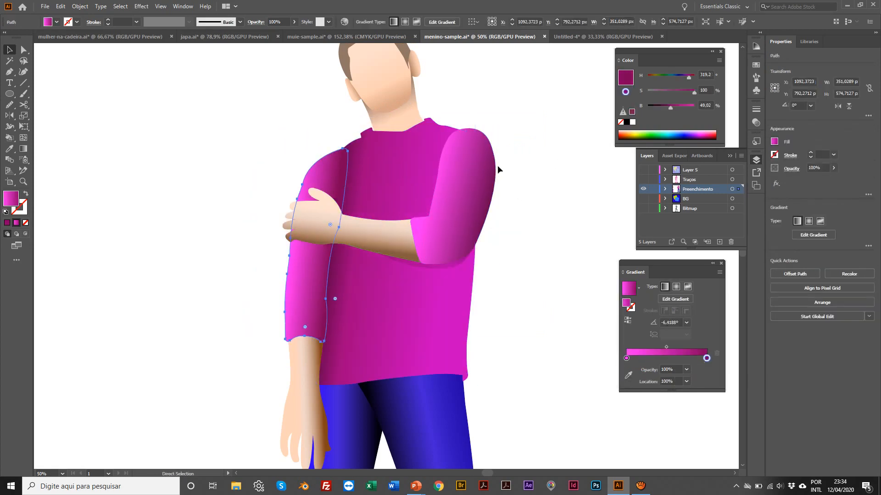
Ungroup the folded arm, move its sleeve aside as a separate shape and undo that move.
{"action": "left_click", "coordinate": [478, 175]}
{"action": "right_click", "coordinate": [479, 176]}
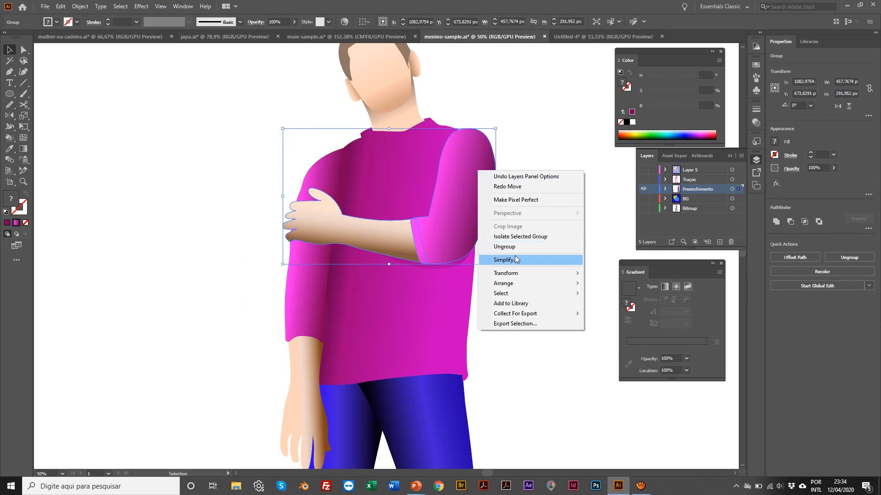
{"action": "left_click", "coordinate": [511, 247]}
{"action": "left_click_drag", "start_coordinate": [466, 177], "coordinate": [531, 180]}
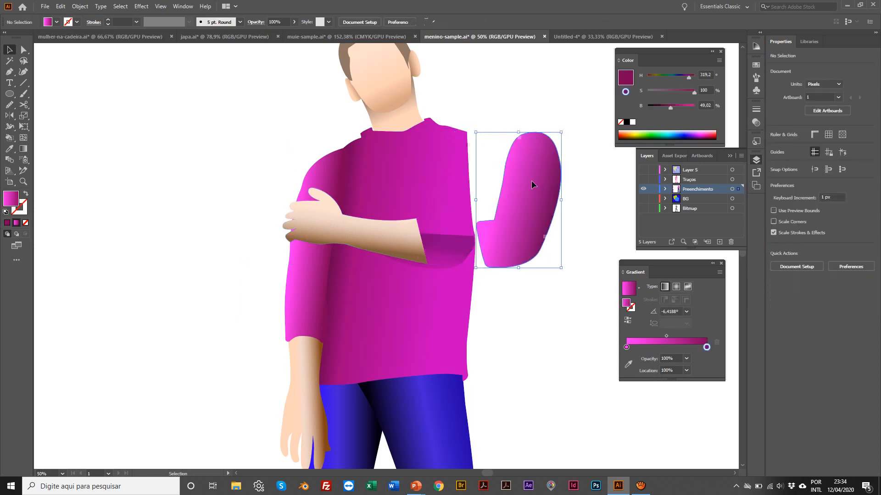
{"action": "key", "text": "ctrl+z"}
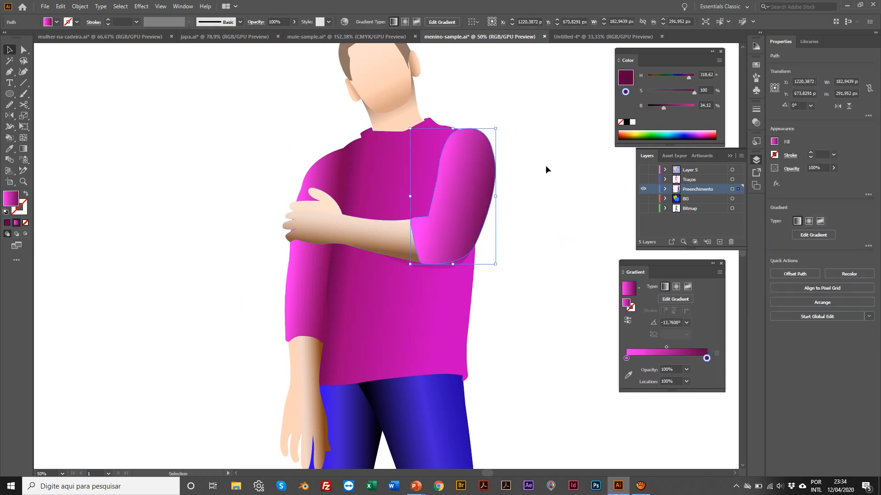
Return to Untitled-4 and give the hanging sleeve a linear gradient, replacing the black end stop with the magenta stop at 100% location.
{"action": "left_click", "coordinate": [562, 38]}
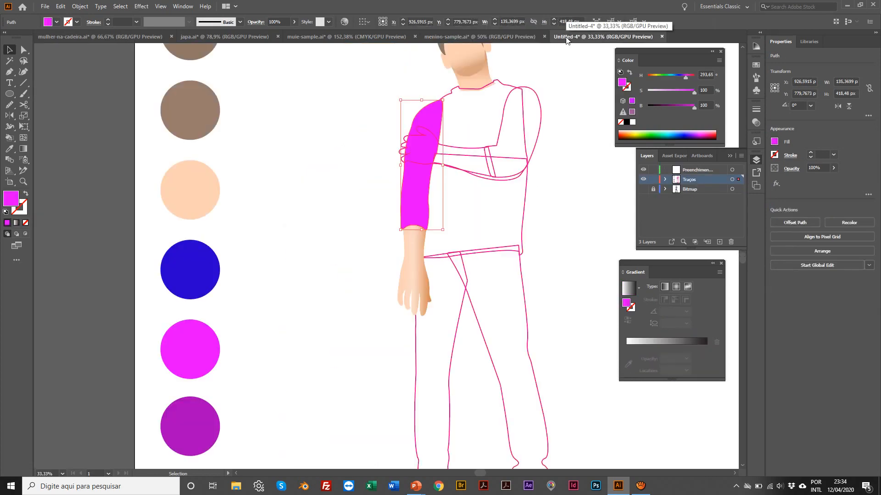
{"action": "key", "text": "z"}
{"action": "left_click", "coordinate": [389, 169]}
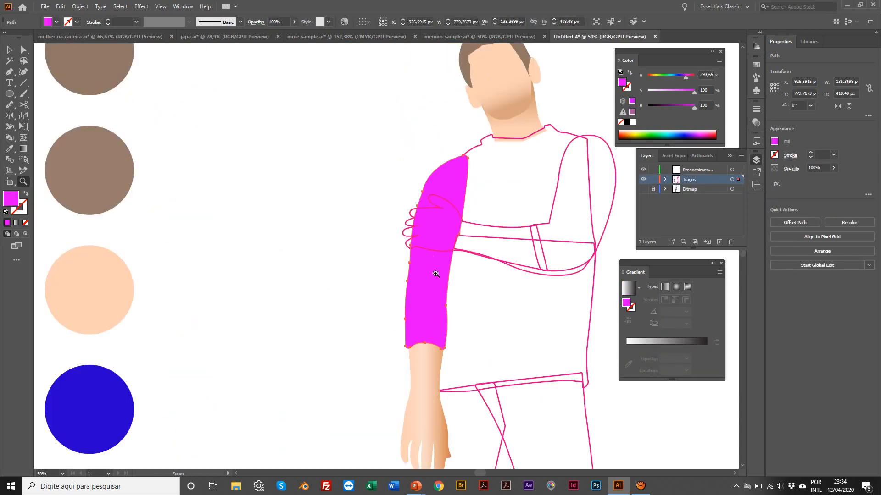
{"action": "left_click", "coordinate": [436, 274]}
{"action": "scroll", "coordinate": [615, 306], "scroll_direction": "right", "scroll_amount": 1}
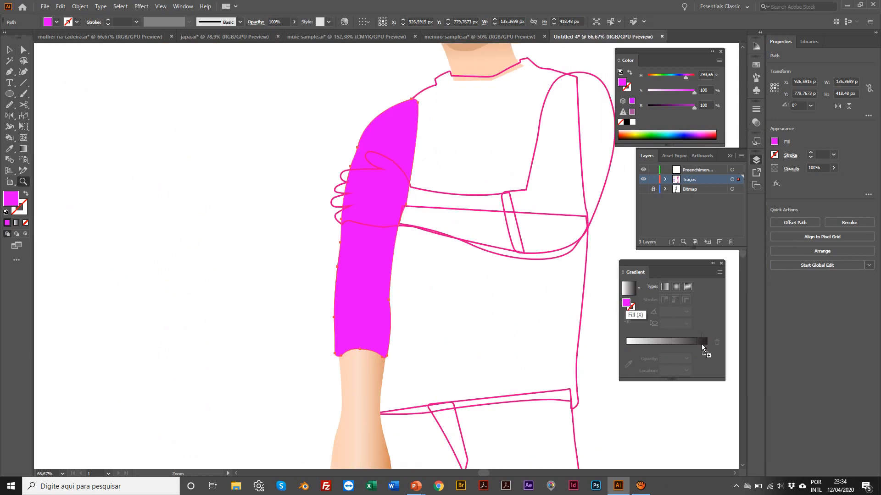
{"action": "left_click", "coordinate": [701, 344]}
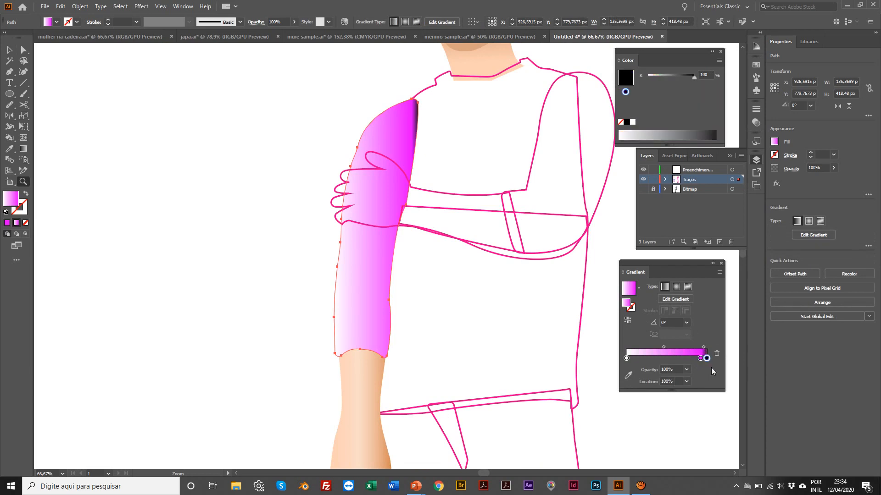
{"action": "left_click_drag", "start_coordinate": [700, 357], "coordinate": [706, 357]}
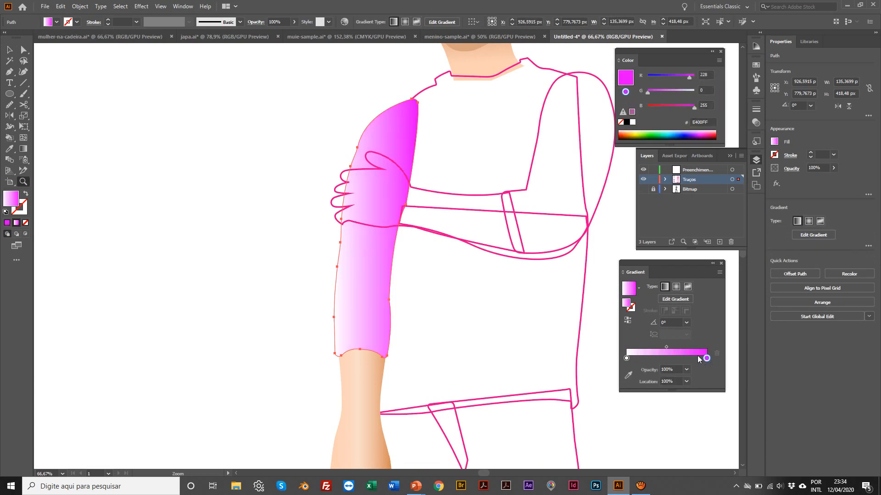
Replace the sleeve gradient's white stop with a magenta stop (E615FF) at 0% location.
{"action": "left_click", "coordinate": [700, 358]}
{"action": "left_click_drag", "start_coordinate": [627, 360], "coordinate": [629, 382]}
{"action": "left_click_drag", "start_coordinate": [699, 358], "coordinate": [613, 364]}
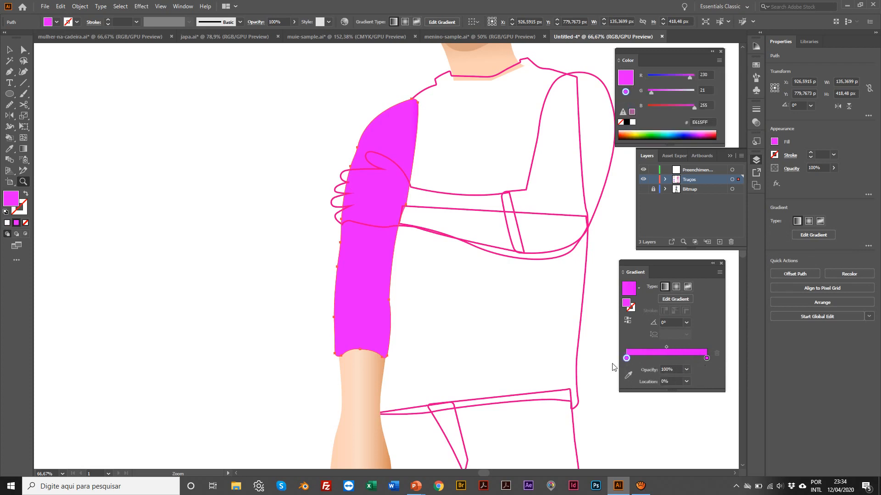
Switch the color sliders to HSB and darken the hanging sleeve gradient's stop at 100% location to 58.82% brightness.
{"action": "left_click", "coordinate": [706, 358]}
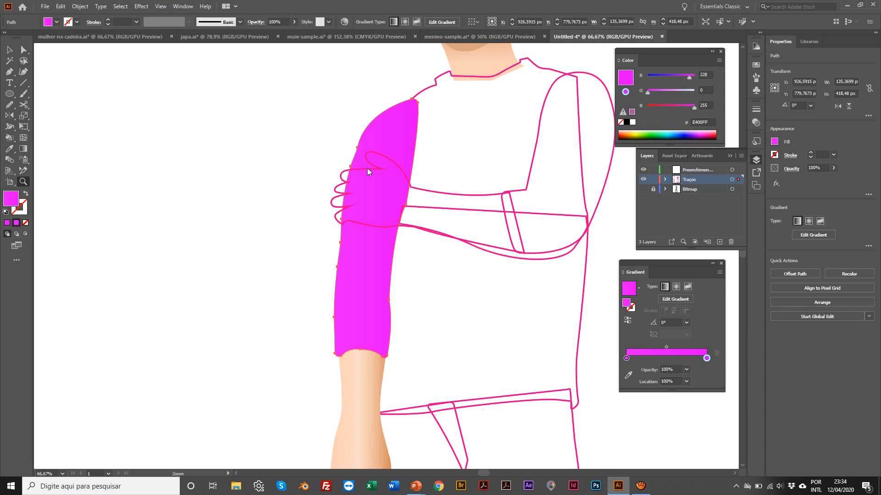
{"action": "scroll", "coordinate": [385, 252], "scroll_direction": "right", "scroll_amount": 1}
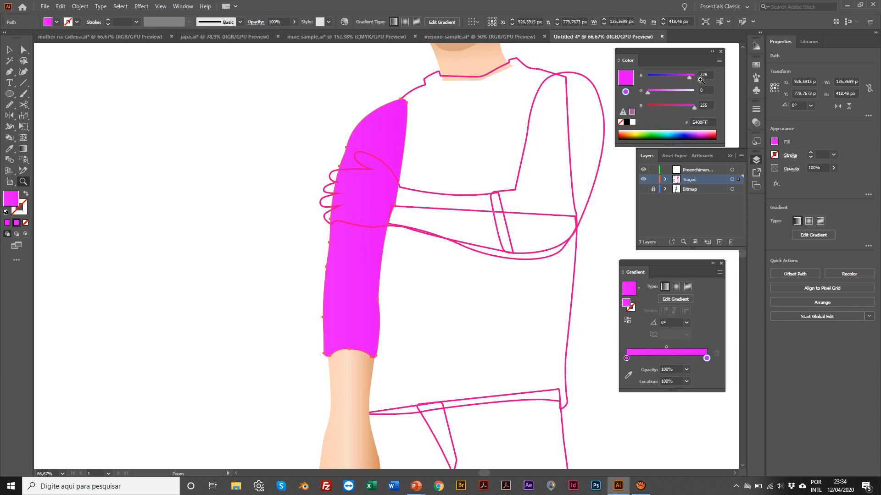
{"action": "left_click", "coordinate": [718, 60]}
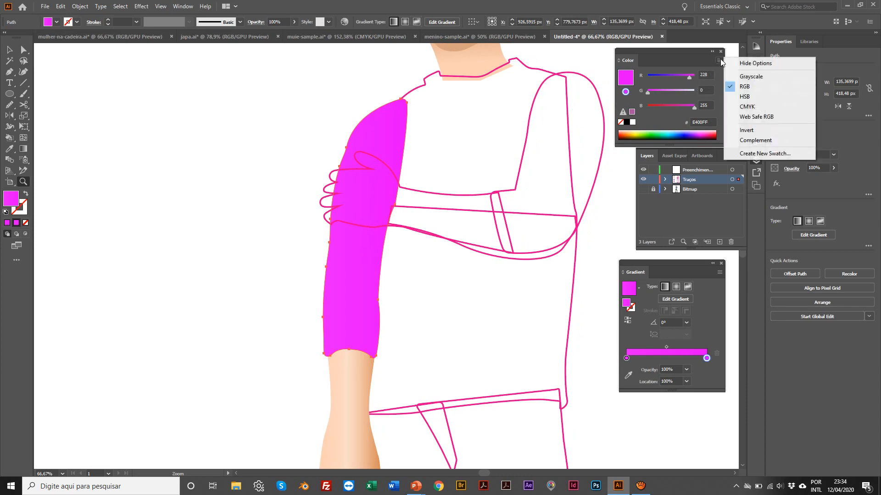
{"action": "left_click", "coordinate": [743, 97]}
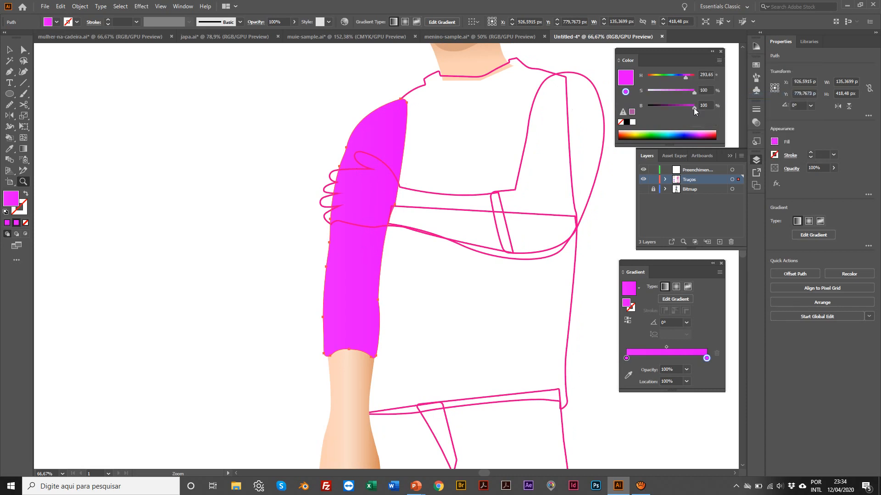
{"action": "left_click_drag", "start_coordinate": [694, 109], "coordinate": [675, 105]}
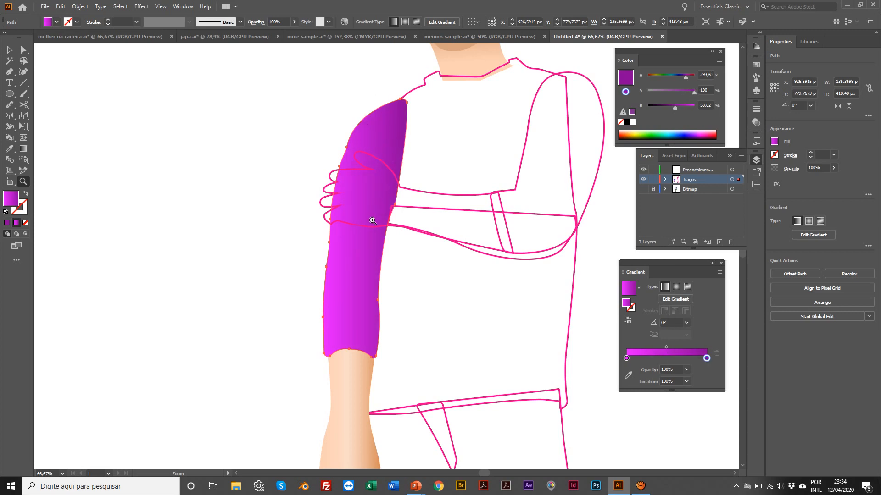
{"action": "scroll", "coordinate": [373, 221], "scroll_direction": "left", "scroll_amount": 2}
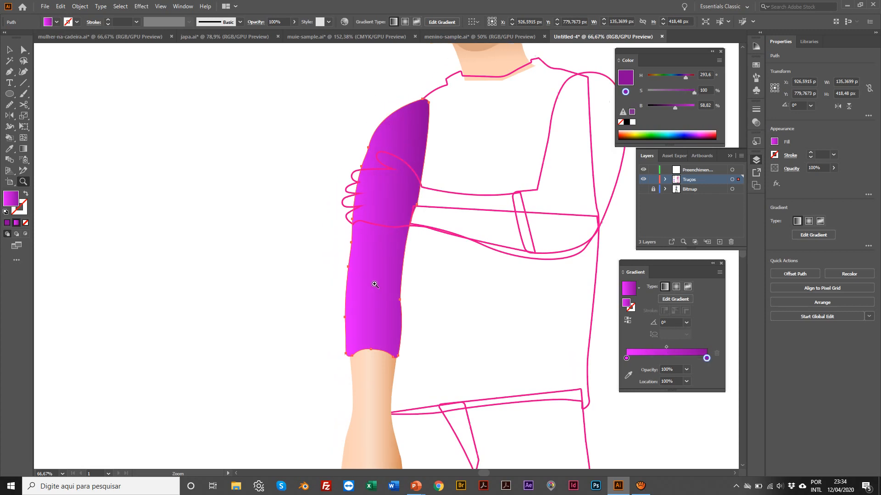
Shift the sleeve gradient's midpoint to about 77% location, move the sleeve aside and undo that move.
{"action": "left_click", "coordinate": [626, 358]}
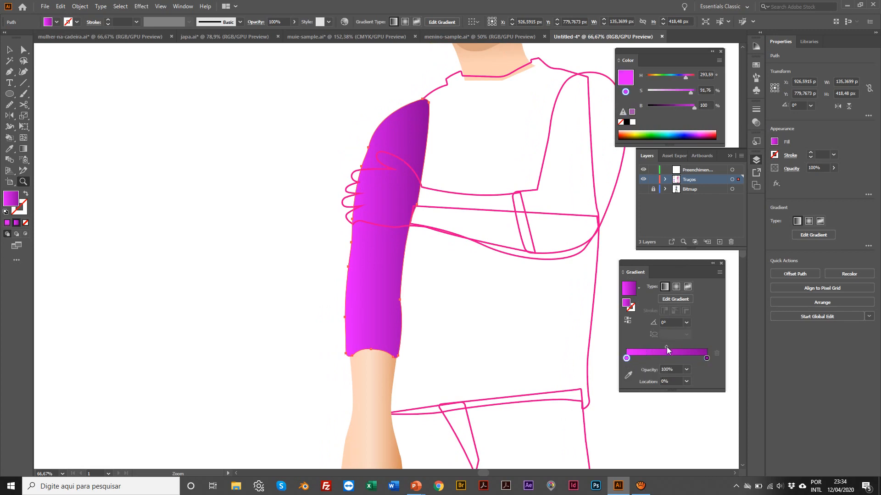
{"action": "left_click_drag", "start_coordinate": [666, 347], "coordinate": [689, 348]}
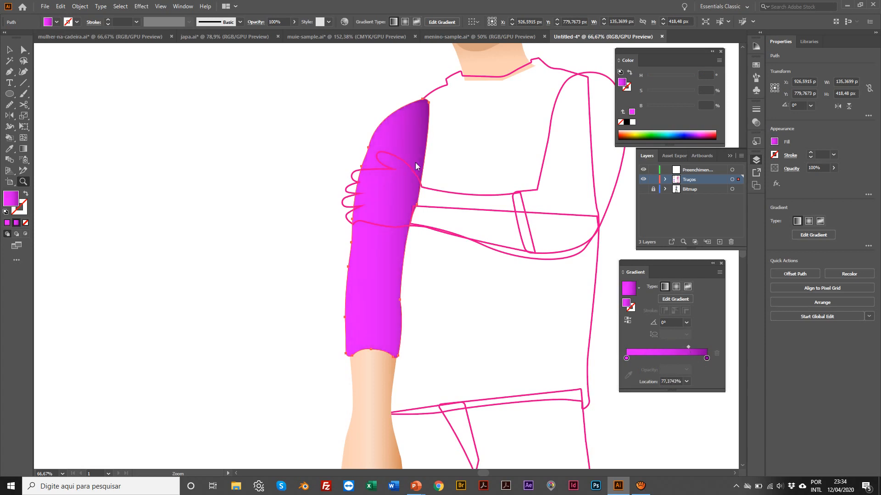
{"action": "left_click", "coordinate": [9, 50]}
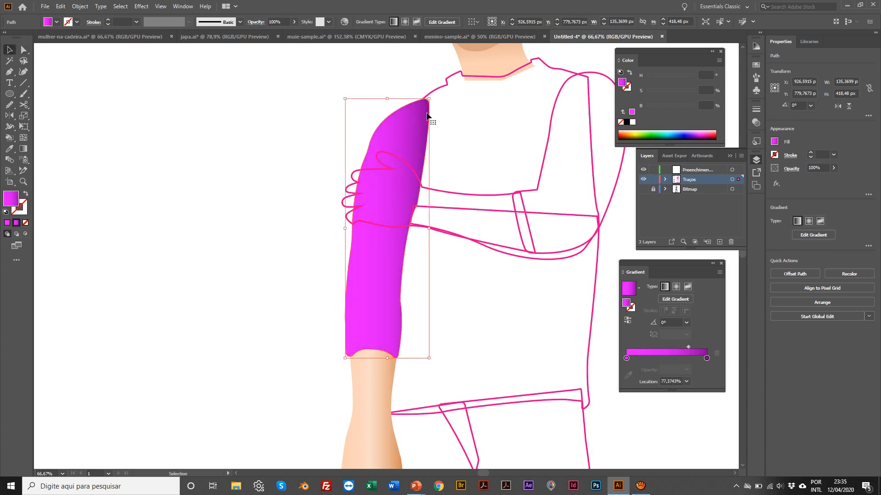
{"action": "left_click_drag", "start_coordinate": [401, 131], "coordinate": [341, 114]}
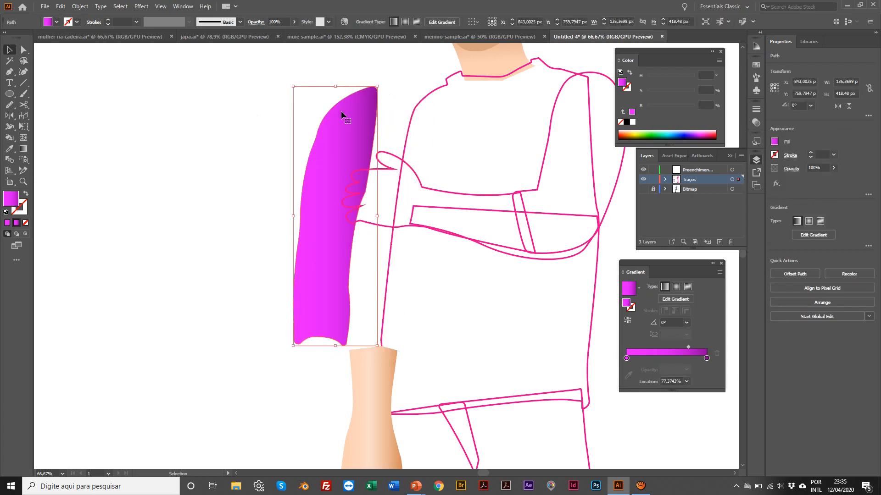
{"action": "key", "text": "ctrl+z"}
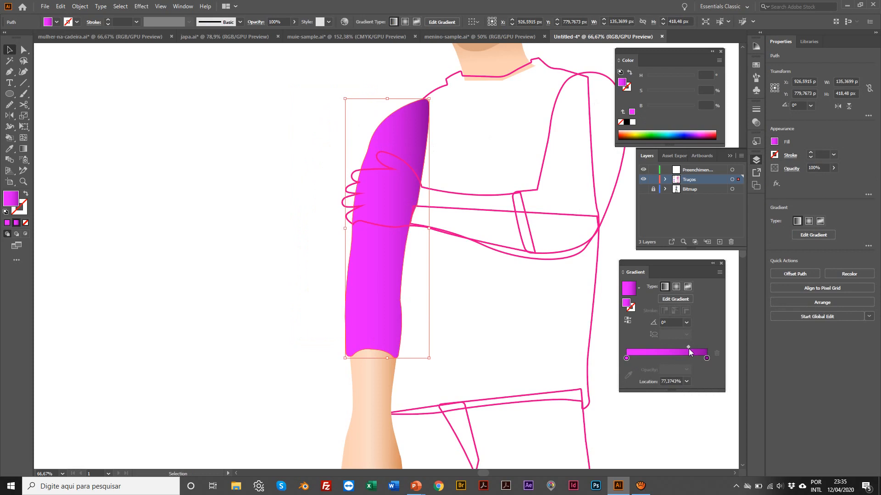
Set the sleeve gradient's midpoint to about 72% location and lower the 0% stop's saturation to about 67%.
{"action": "left_click_drag", "start_coordinate": [687, 346], "coordinate": [684, 347]}
{"action": "left_click", "coordinate": [626, 359]}
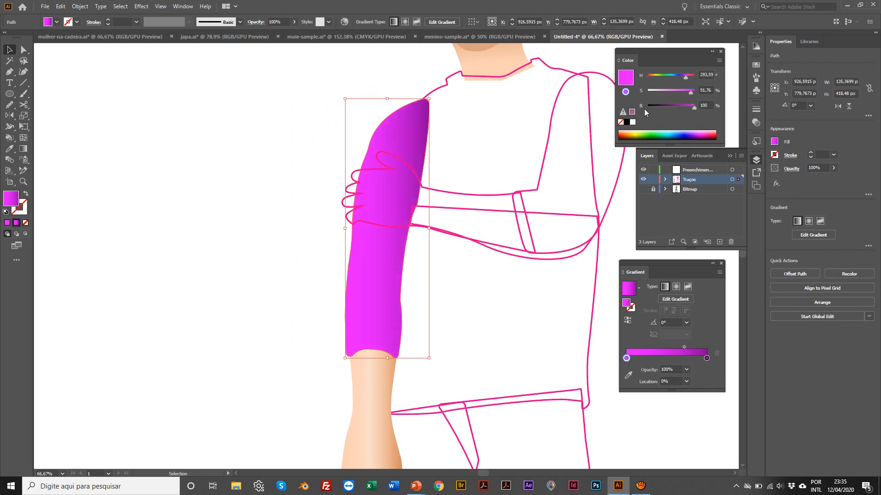
{"action": "left_click_drag", "start_coordinate": [690, 93], "coordinate": [679, 89]}
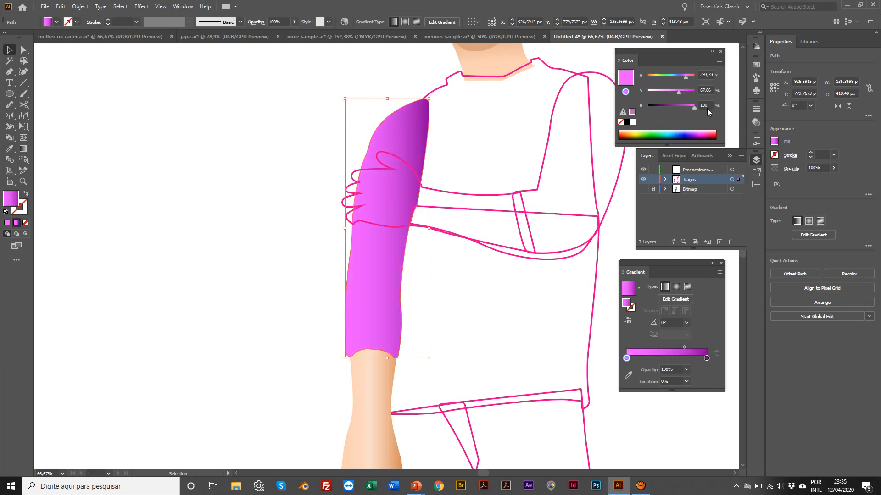
{"action": "left_click", "coordinate": [677, 92]}
Darken the sleeve gradient's stop at 100% location to 43.14% brightness.
{"action": "left_click", "coordinate": [707, 358]}
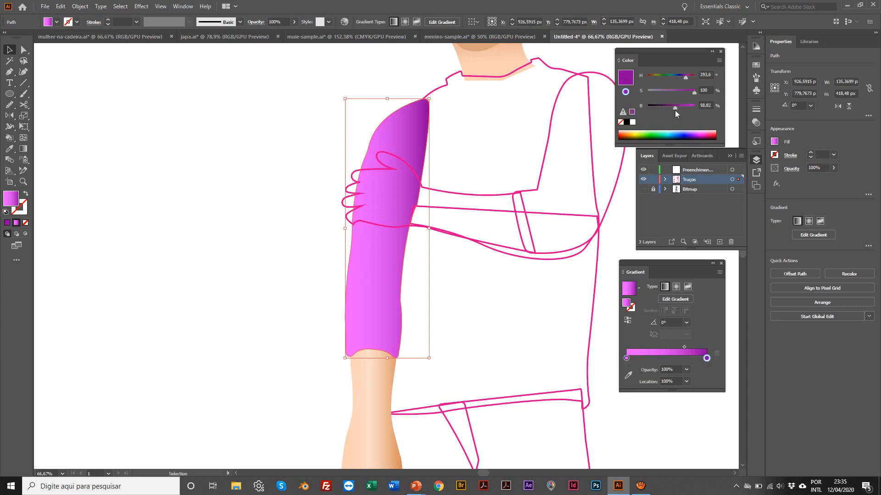
{"action": "left_click_drag", "start_coordinate": [674, 106], "coordinate": [667, 107]}
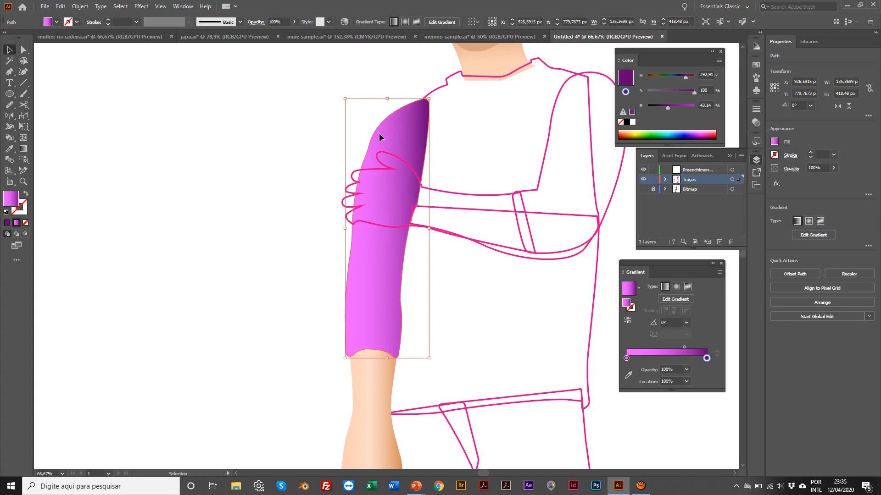
Move the reshaded hanging sleeve aside from the shirt and undo the move.
{"action": "left_click", "coordinate": [303, 87]}
{"action": "left_click_drag", "start_coordinate": [390, 133], "coordinate": [338, 119]}
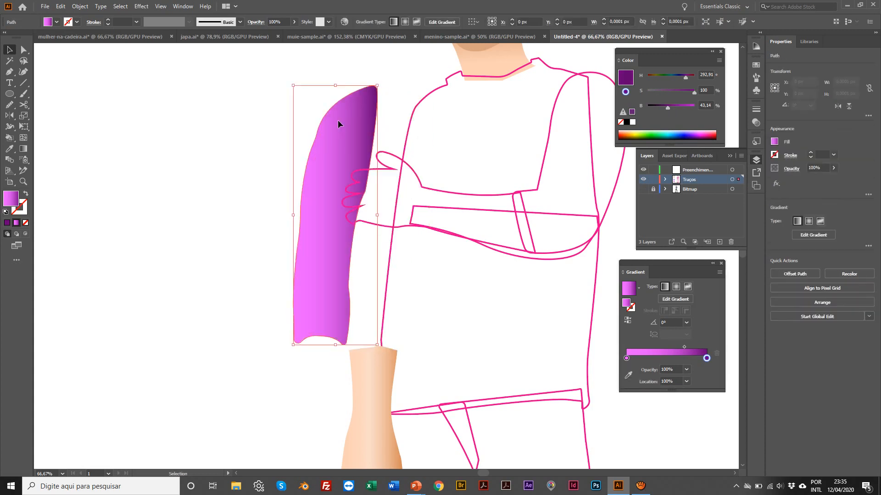
{"action": "key", "text": "ctrl+z"}
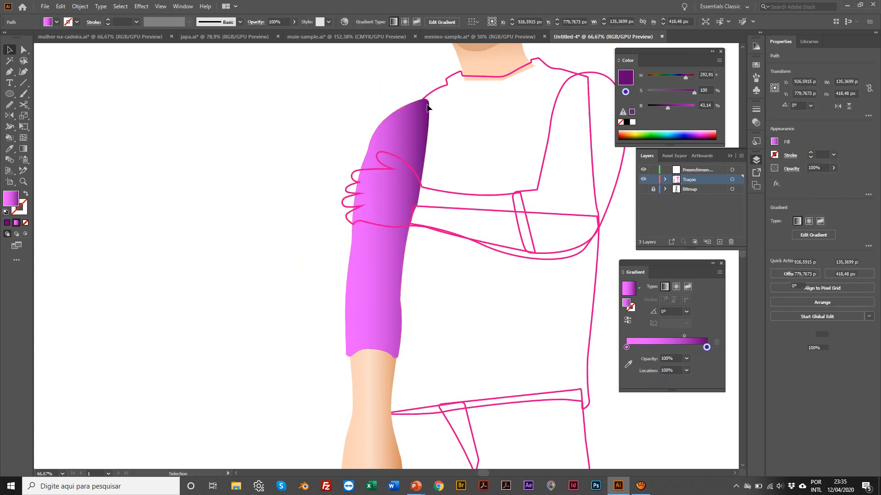
Fill the shirt body with the hanging sleeve's gradient using the Eyedropper.
{"action": "left_click", "coordinate": [439, 94]}
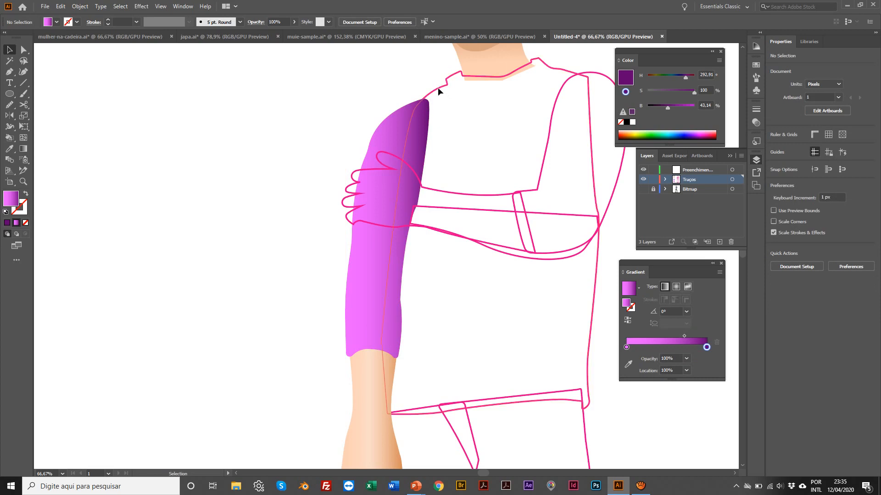
{"action": "left_click", "coordinate": [438, 87]}
{"action": "scroll", "coordinate": [361, 247], "scroll_direction": "right", "scroll_amount": 2}
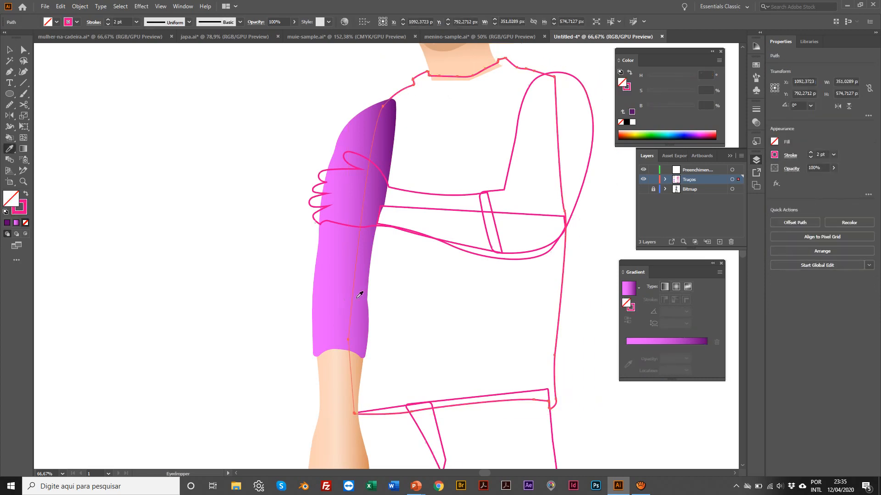
{"action": "key", "text": "i"}
{"action": "left_click", "coordinate": [326, 291]}
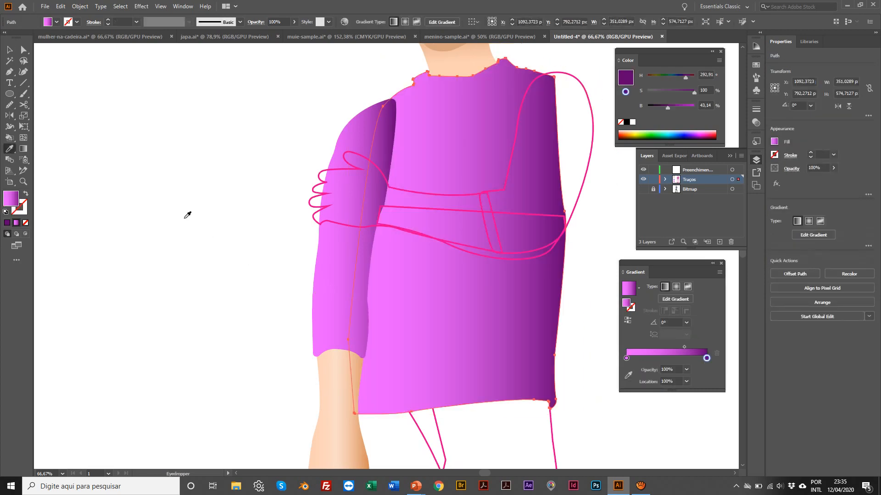
{"action": "key", "text": "v"}
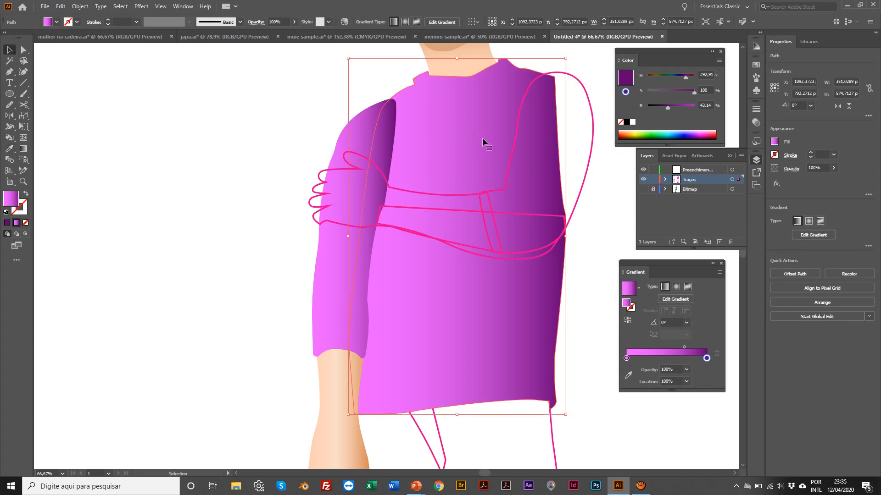
Reverse the shirt body's gradient and set its midpoint to about 30% location.
{"action": "left_click", "coordinate": [627, 320]}
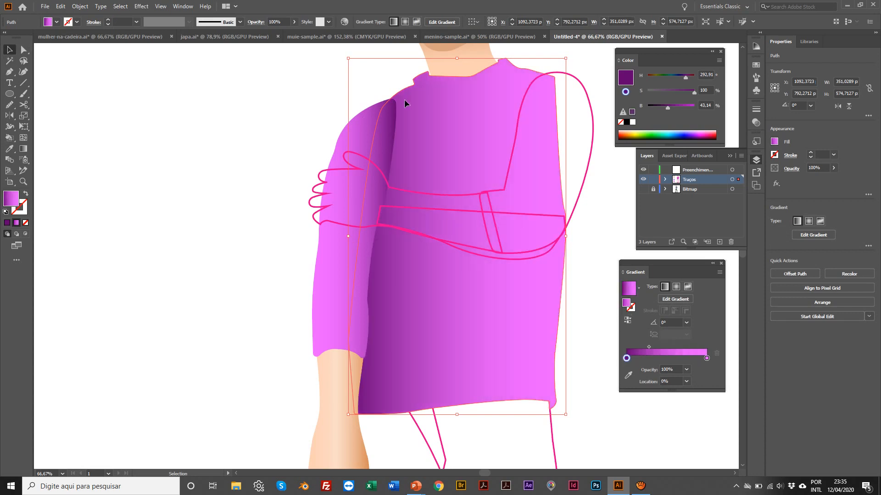
{"action": "scroll", "coordinate": [408, 299], "scroll_direction": "up", "scroll_amount": 1}
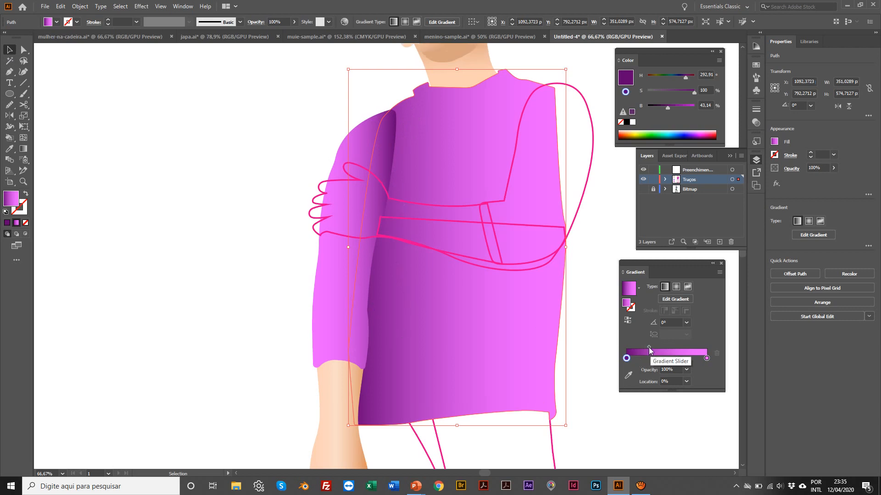
{"action": "mouse_move", "coordinate": [648, 348]}
{"action": "left_mouse_down"}
{"action": "mouse_move", "coordinate": [641, 344]}
{"action": "mouse_move", "coordinate": [650, 345]}
{"action": "left_mouse_up"}
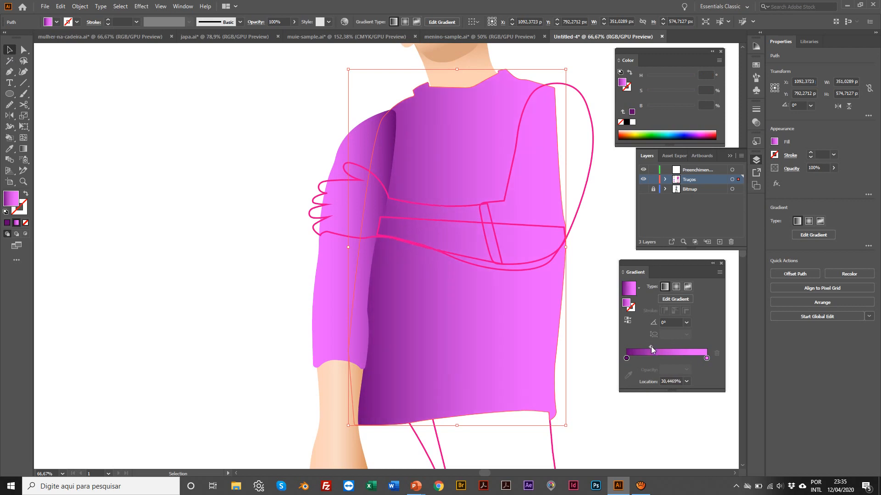
{"action": "left_click", "coordinate": [233, 192]}
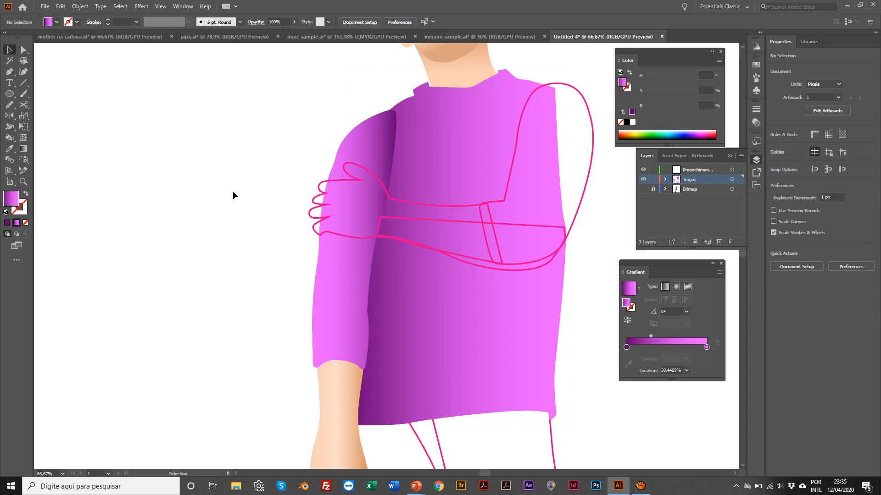
Ungroup the folded arm outlines so its sleeve is a separate path.
{"action": "key", "text": "z"}
{"action": "left_click", "coordinate": [424, 252], "text": "alt"}
{"action": "left_click", "coordinate": [381, 239], "text": "alt"}
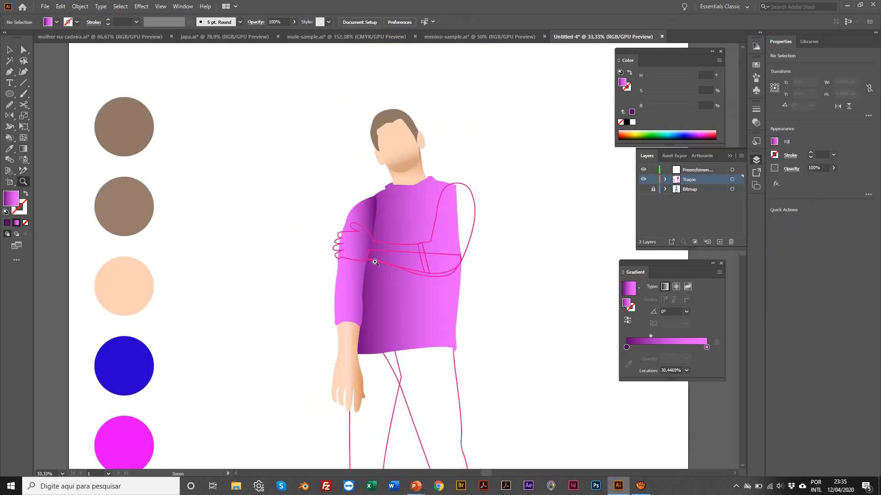
{"action": "left_click", "coordinate": [375, 262]}
{"action": "key", "text": "v"}
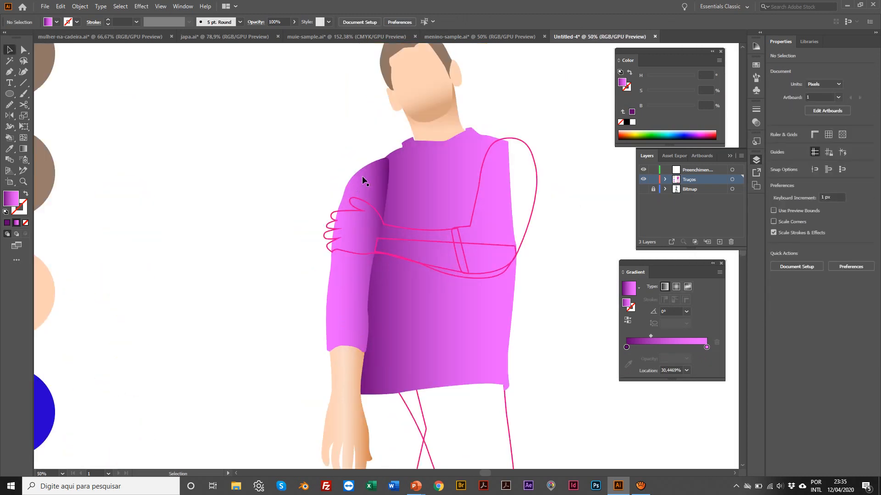
{"action": "scroll", "coordinate": [509, 156], "scroll_direction": "right", "scroll_amount": 1}
{"action": "left_click", "coordinate": [472, 163]}
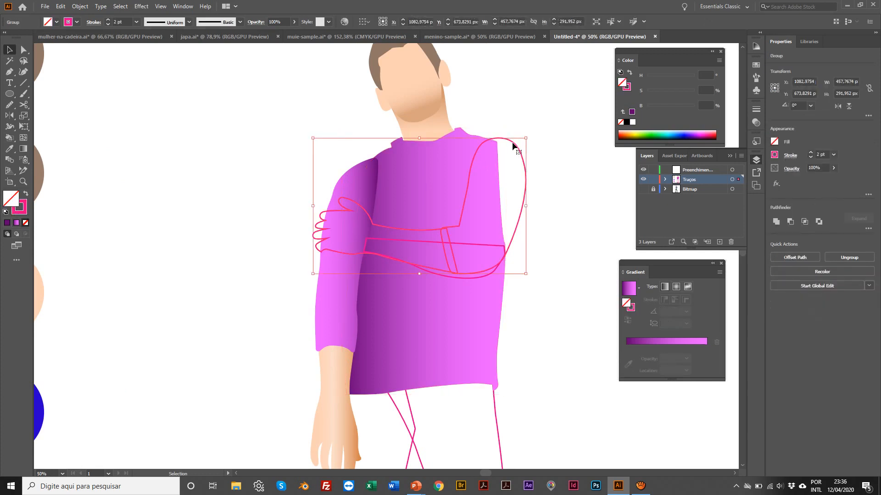
{"action": "right_click", "coordinate": [513, 143]}
{"action": "left_click", "coordinate": [532, 219]}
{"action": "left_click", "coordinate": [496, 76]}
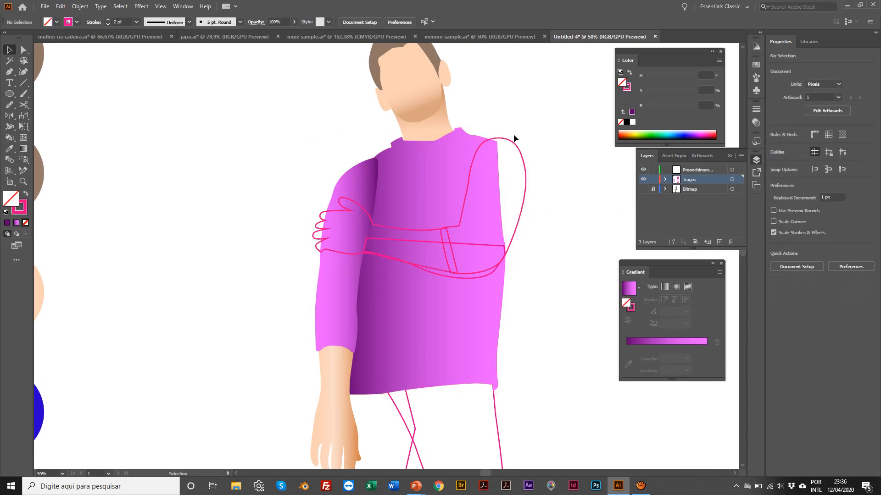
Check the folded sleeve in menino-sample.ai and fill the matching sleeve in Untitled-4 with the hanging sleeve's gradient using the Eyedropper.
{"action": "left_click", "coordinate": [506, 140]}
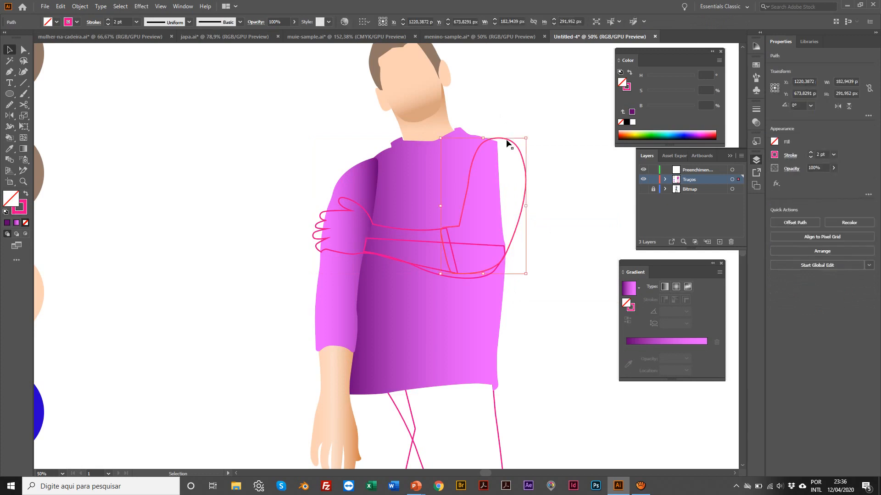
{"action": "left_click", "coordinate": [459, 36]}
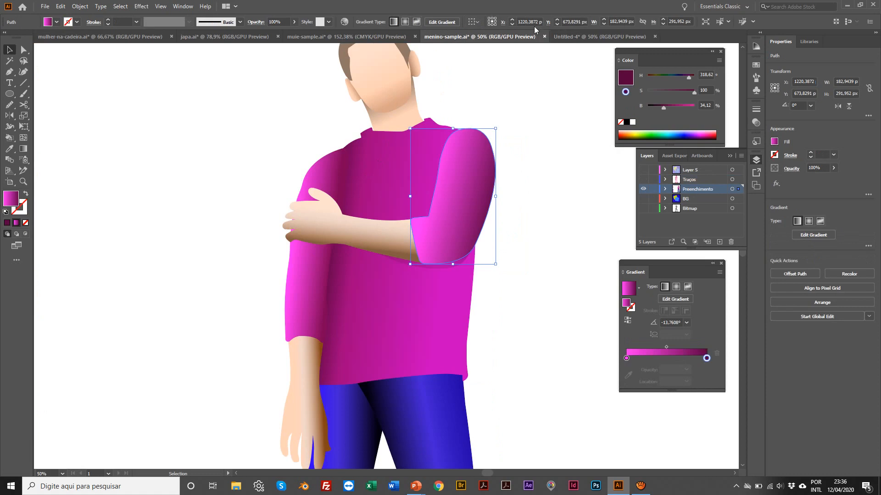
{"action": "left_click", "coordinate": [594, 40]}
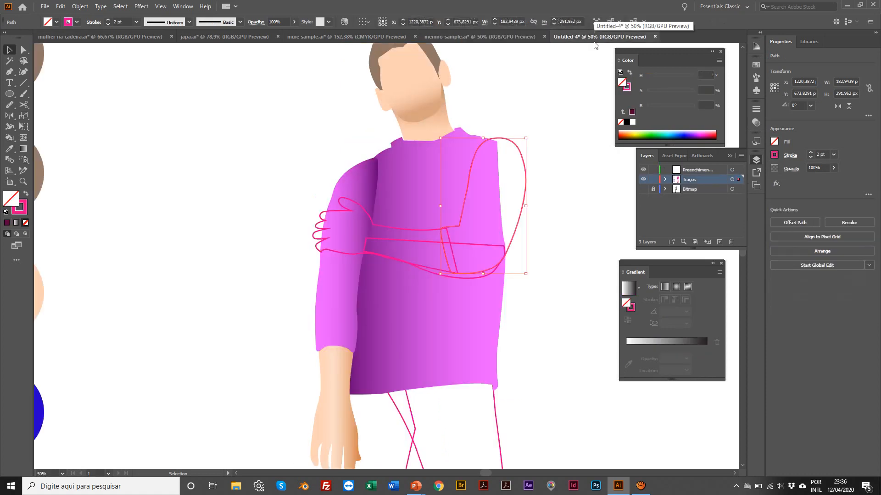
{"action": "key", "text": "i"}
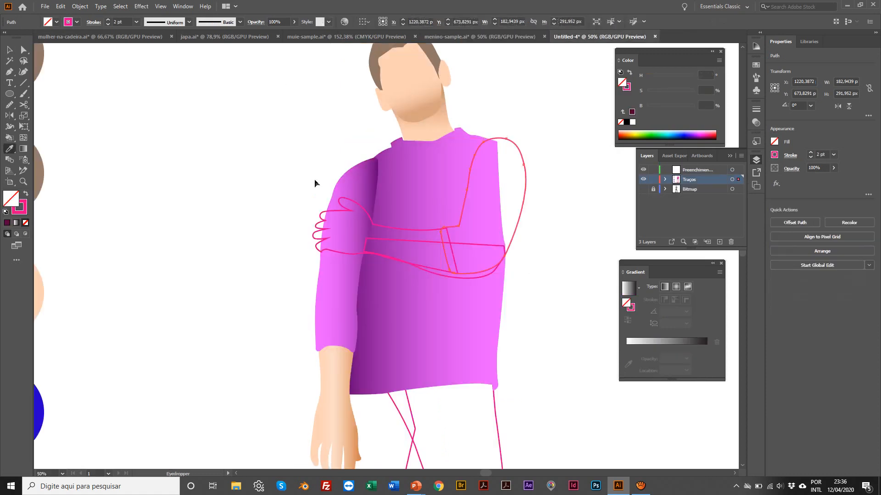
{"action": "left_click", "coordinate": [347, 182]}
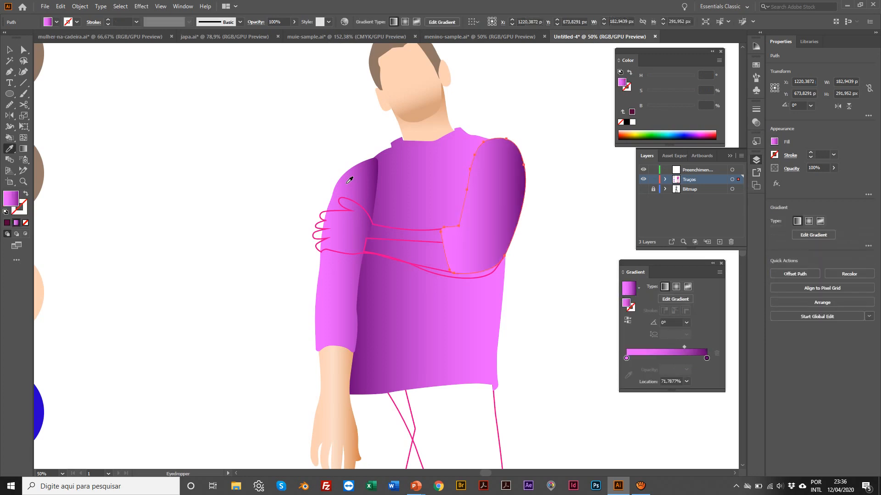
Compare the folded sleeve with menino-sample.ai, redraw its gradient in Untitled-4 at about -13.6° and set the midpoint to about 67% location.
{"action": "left_click", "coordinate": [479, 37]}
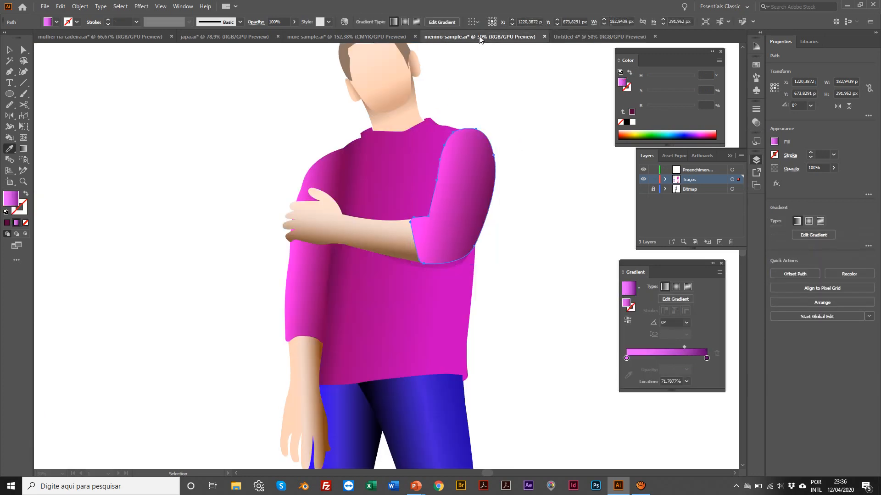
{"action": "key", "text": "ctrl+s"}
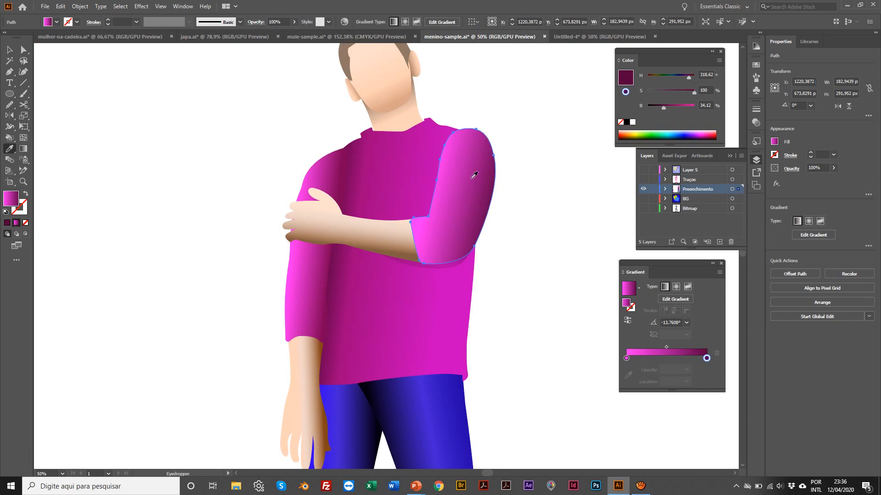
{"action": "left_click", "coordinate": [559, 36]}
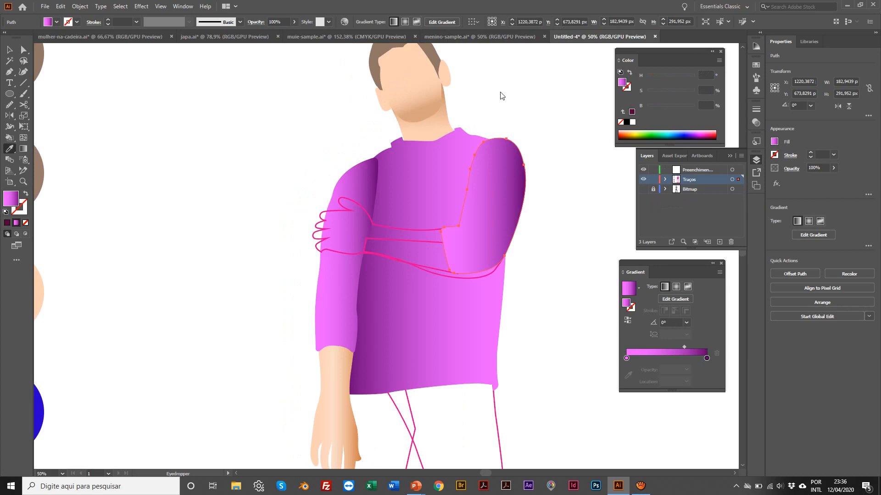
{"action": "key", "text": "b"}
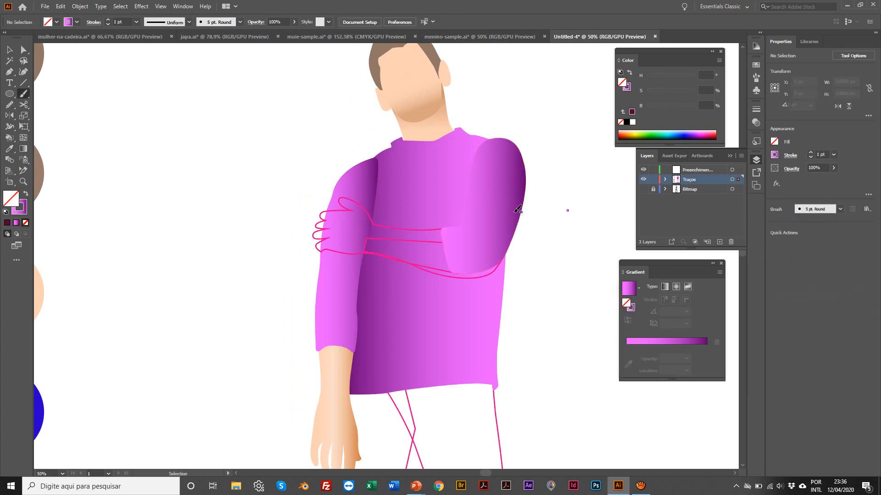
{"action": "key", "text": "v"}
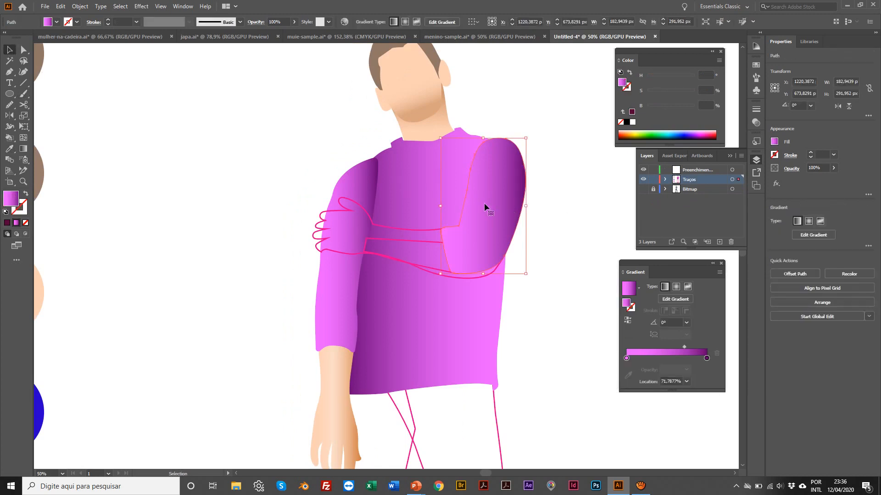
{"action": "left_click", "coordinate": [23, 149]}
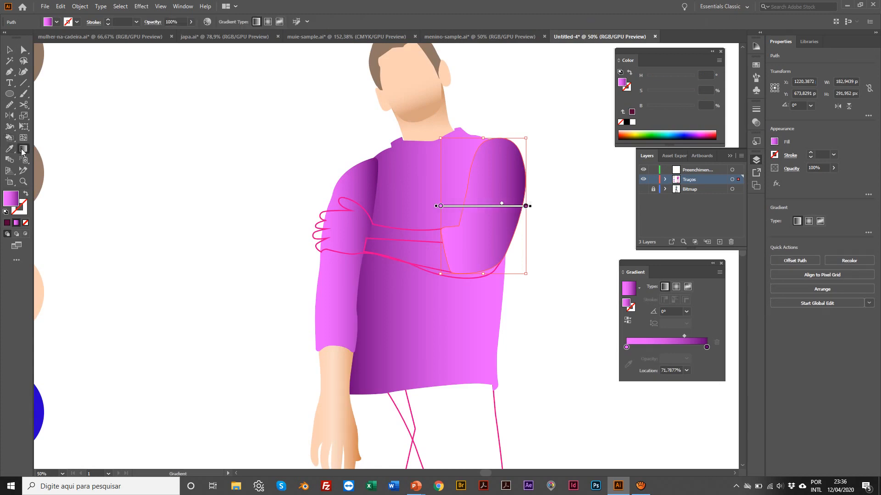
{"action": "mouse_move", "coordinate": [514, 229]}
{"action": "left_mouse_down"}
{"action": "mouse_move", "coordinate": [481, 214]}
{"action": "mouse_move", "coordinate": [516, 209]}
{"action": "left_mouse_up"}
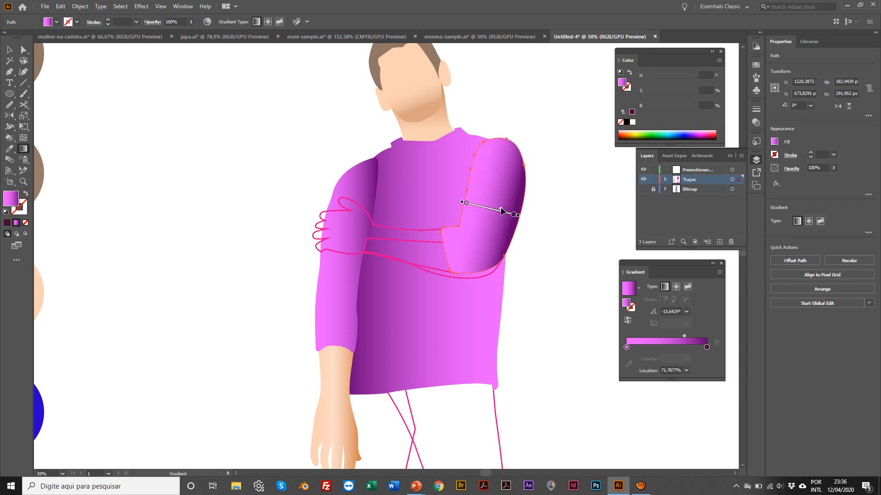
{"action": "scroll", "coordinate": [36, 153], "scroll_direction": "left", "scroll_amount": 1}
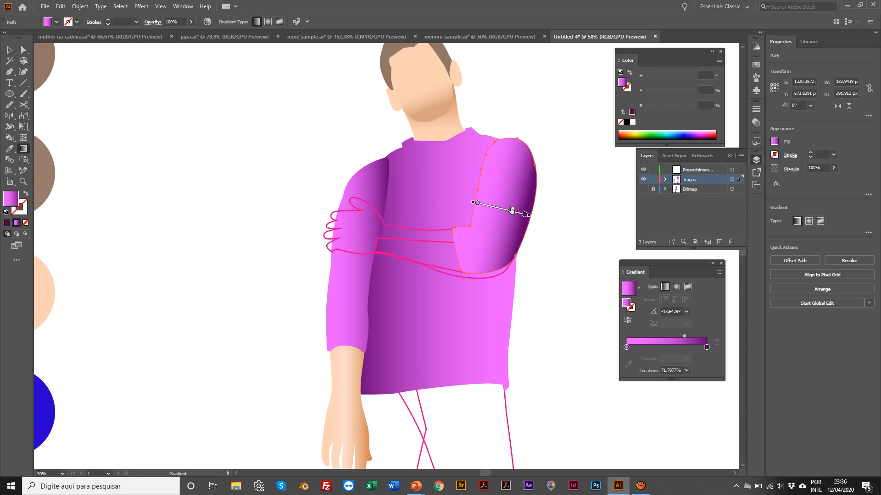
{"action": "left_click", "coordinate": [10, 49]}
{"action": "left_click", "coordinate": [208, 124]}
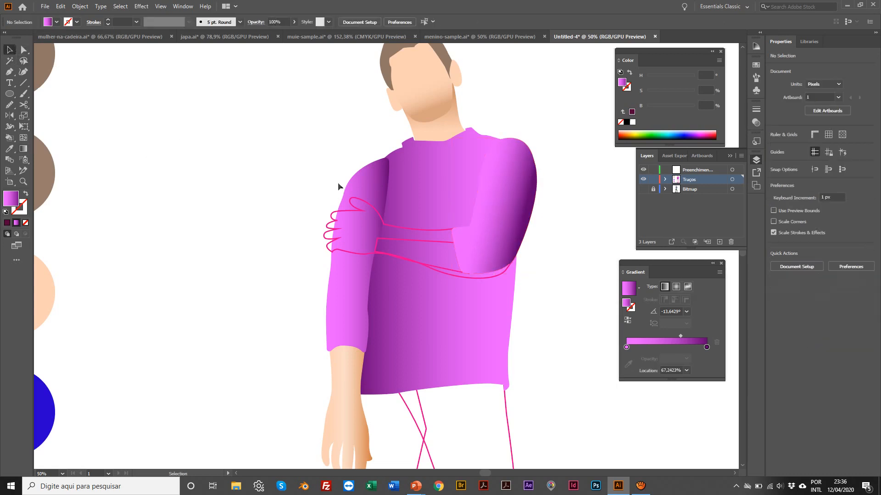
Add a gradient stop at about 68% location to the shirt body and set its brightness to about 83%, comparing with menino-sample.ai.
{"action": "key", "text": "z"}
{"action": "left_click", "coordinate": [439, 202]}
{"action": "left_click", "coordinate": [469, 37]}
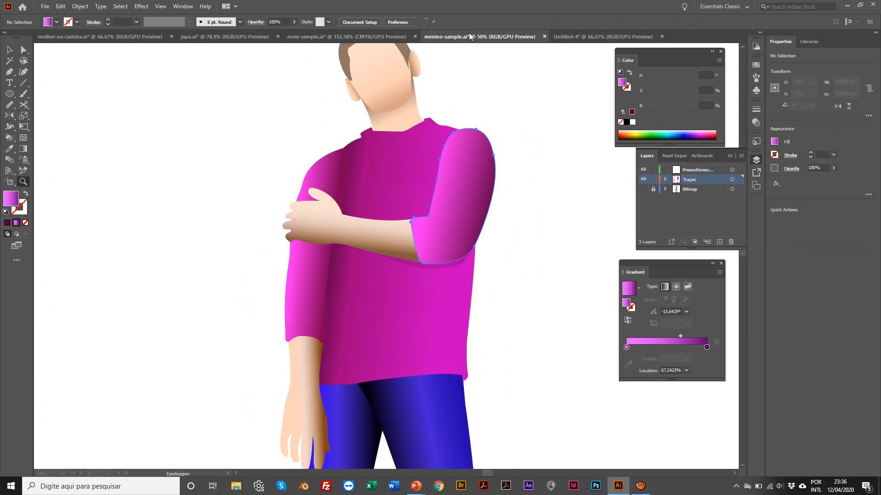
{"action": "left_click", "coordinate": [557, 37]}
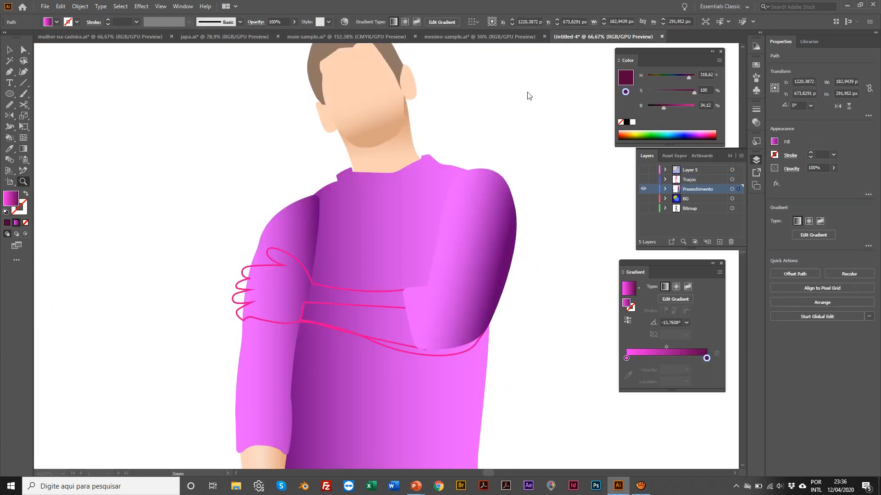
{"action": "key", "text": "v"}
{"action": "left_click", "coordinate": [405, 225]}
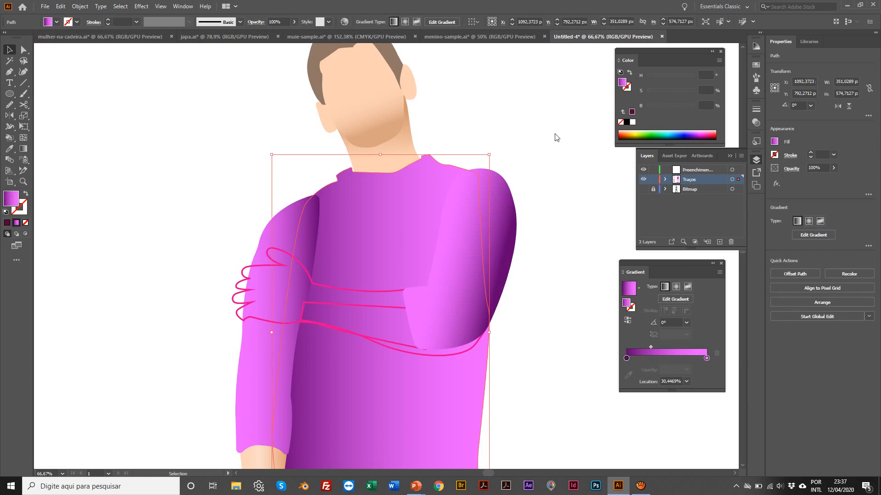
{"action": "left_click", "coordinate": [464, 37]}
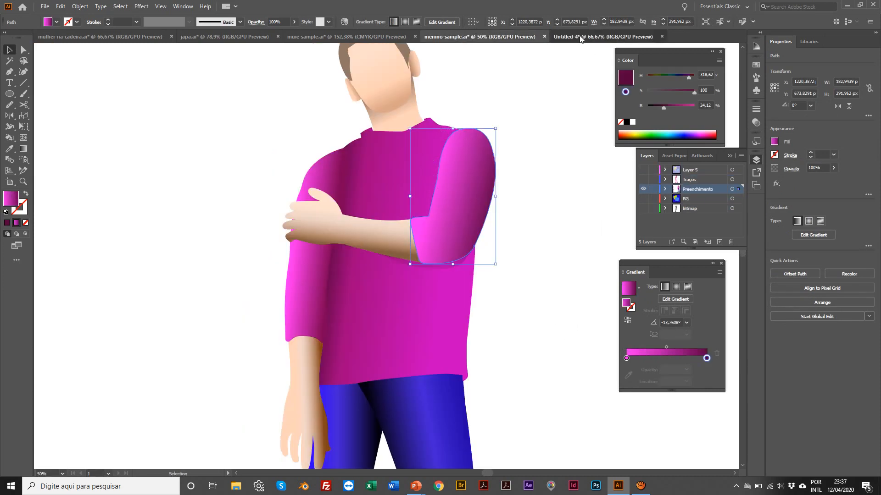
{"action": "left_click", "coordinate": [591, 36]}
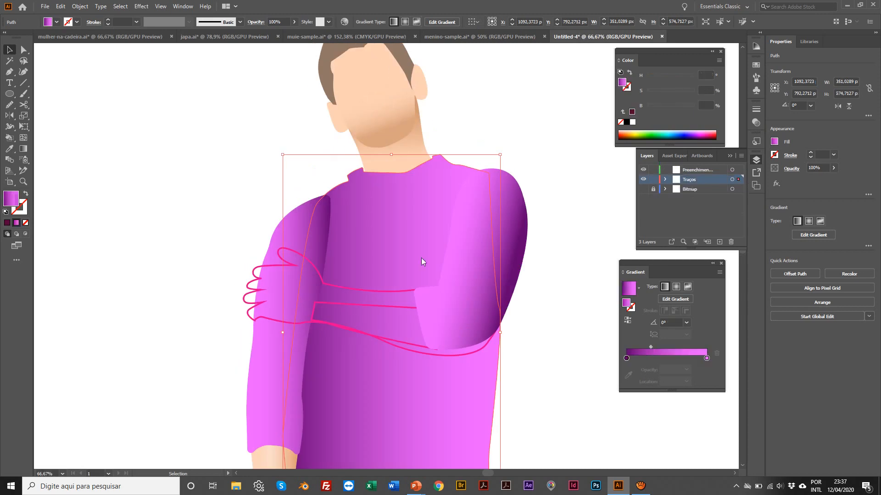
{"action": "left_click", "coordinate": [681, 359]}
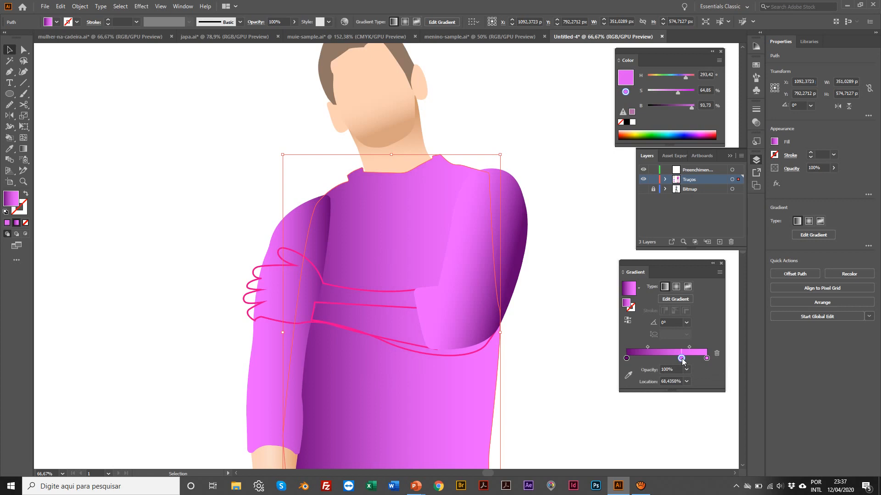
{"action": "scroll", "coordinate": [442, 169], "scroll_direction": "up", "scroll_amount": 1}
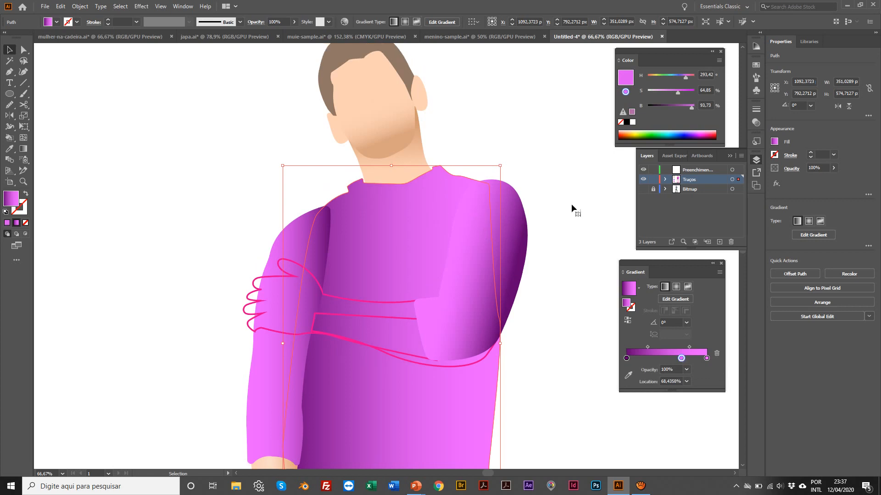
{"action": "left_click_drag", "start_coordinate": [692, 106], "coordinate": [685, 104]}
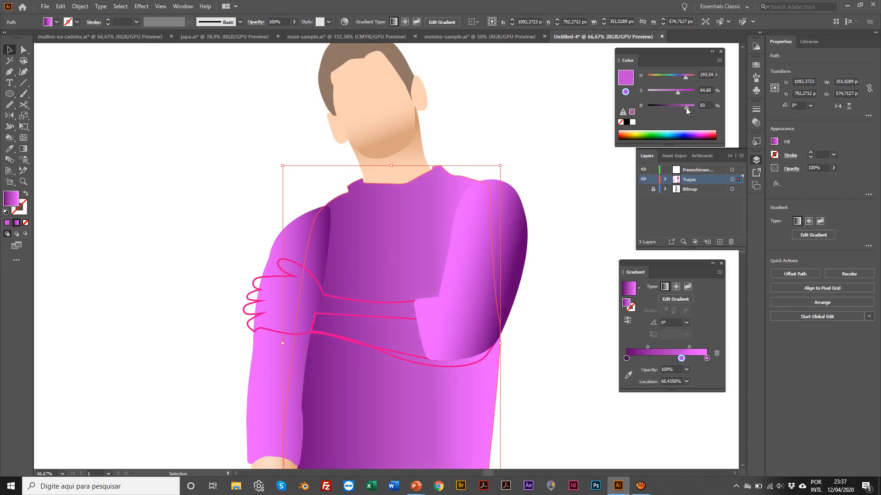
{"action": "left_click", "coordinate": [467, 34]}
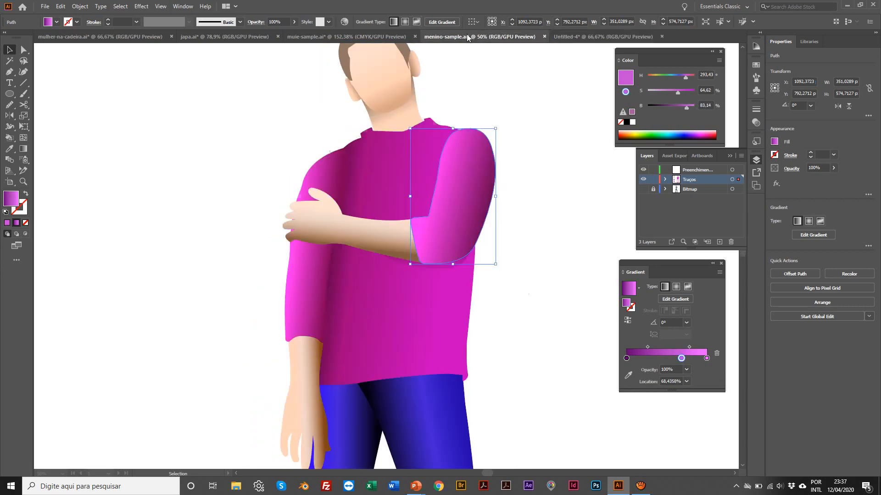
{"action": "left_click", "coordinate": [572, 39]}
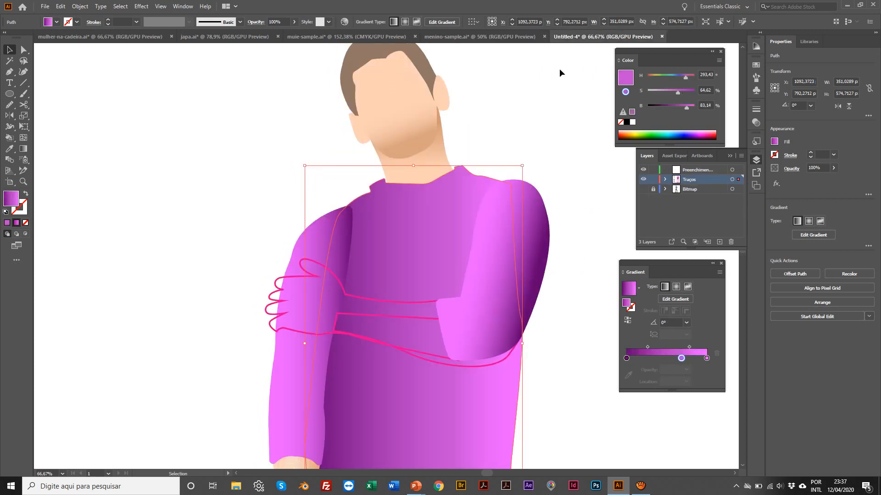
Redraw the shirt body's gradient across the torso at about 4°, running from dark beside the hanging sleeve to light under the folded elbow.
{"action": "scroll", "coordinate": [560, 221], "scroll_direction": "down", "scroll_amount": 2}
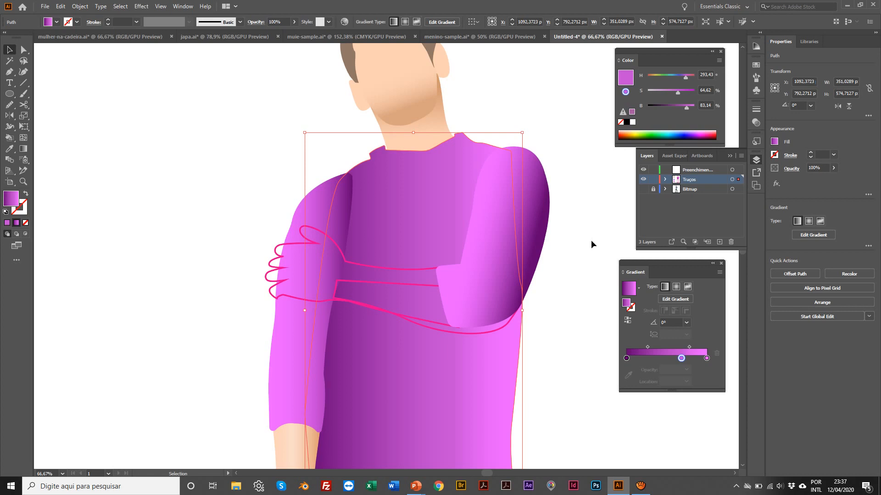
{"action": "scroll", "coordinate": [591, 241], "scroll_direction": "left", "scroll_amount": 1}
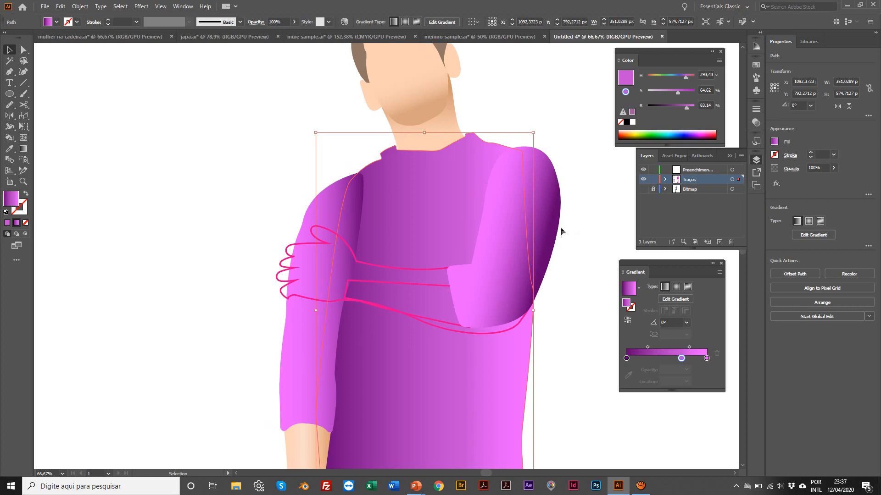
{"action": "scroll", "coordinate": [494, 211], "scroll_direction": "down", "scroll_amount": 1}
{"action": "scroll", "coordinate": [494, 214], "scroll_direction": "down", "scroll_amount": 5}
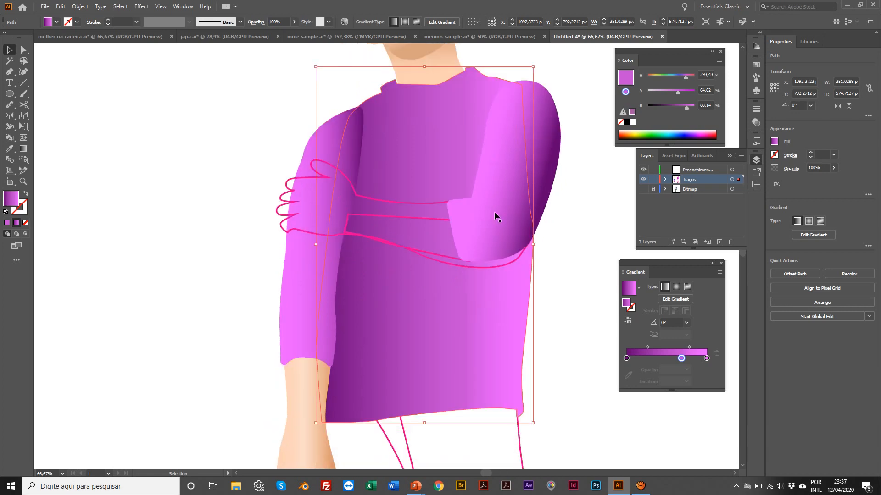
{"action": "scroll", "coordinate": [493, 212], "scroll_direction": "down", "scroll_amount": 9}
{"action": "scroll", "coordinate": [494, 212], "scroll_direction": "up", "scroll_amount": 12}
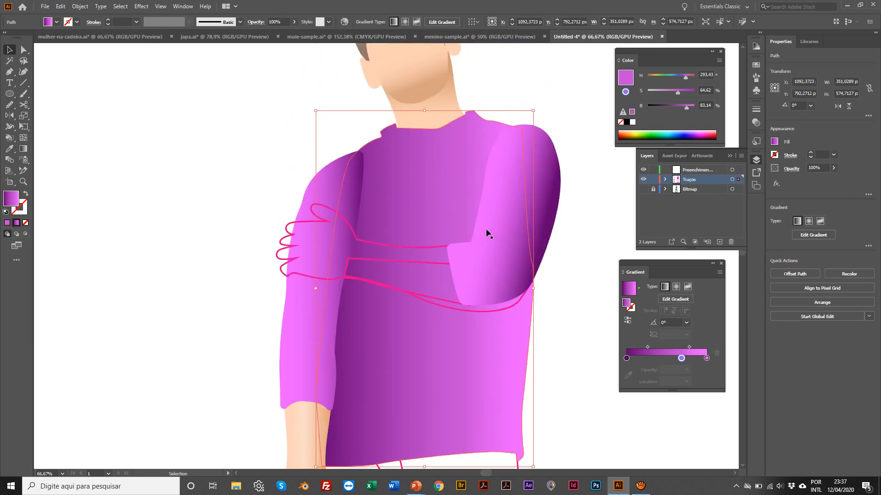
{"action": "left_click", "coordinate": [24, 149]}
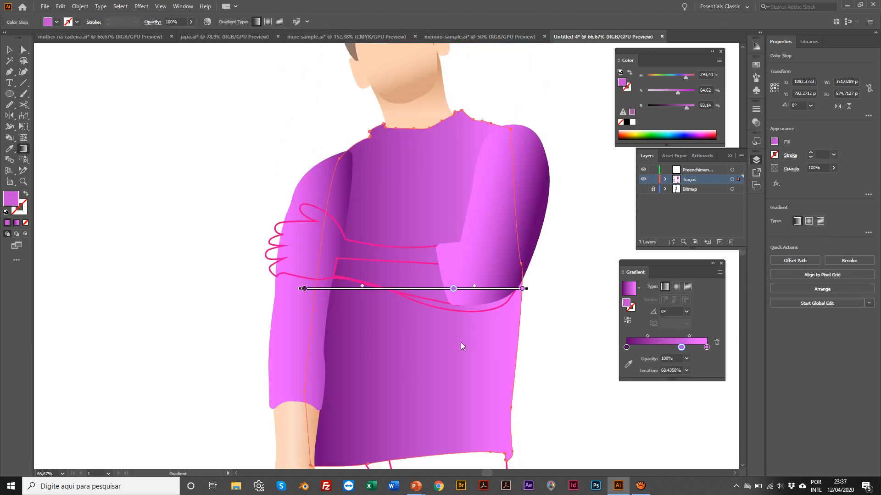
{"action": "left_click_drag", "start_coordinate": [498, 342], "coordinate": [349, 360]}
{"action": "scroll", "coordinate": [350, 360], "scroll_direction": "right", "scroll_amount": 4}
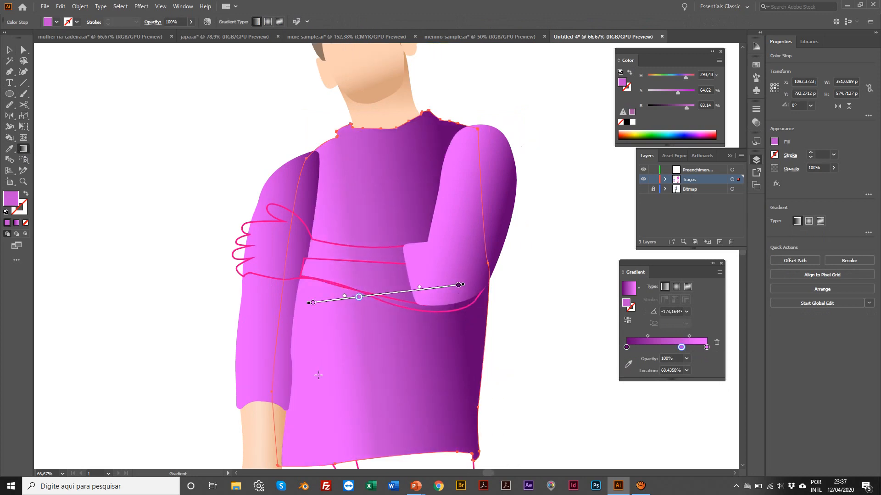
{"action": "mouse_move", "coordinate": [302, 375]}
{"action": "left_mouse_down"}
{"action": "mouse_move", "coordinate": [483, 350]}
{"action": "mouse_move", "coordinate": [510, 364]}
{"action": "left_mouse_up"}
{"action": "scroll", "coordinate": [446, 290], "scroll_direction": "up", "scroll_amount": 1}
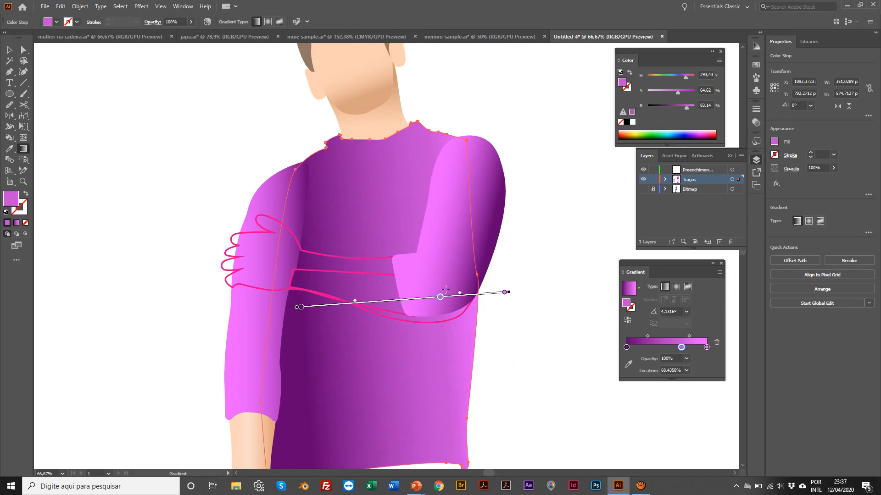
Shift the shirt body's gradient toward the hanging sleeve, placing the middle stop at about 69% location and the light stop near the end.
{"action": "left_click_drag", "start_coordinate": [441, 297], "coordinate": [425, 298]}
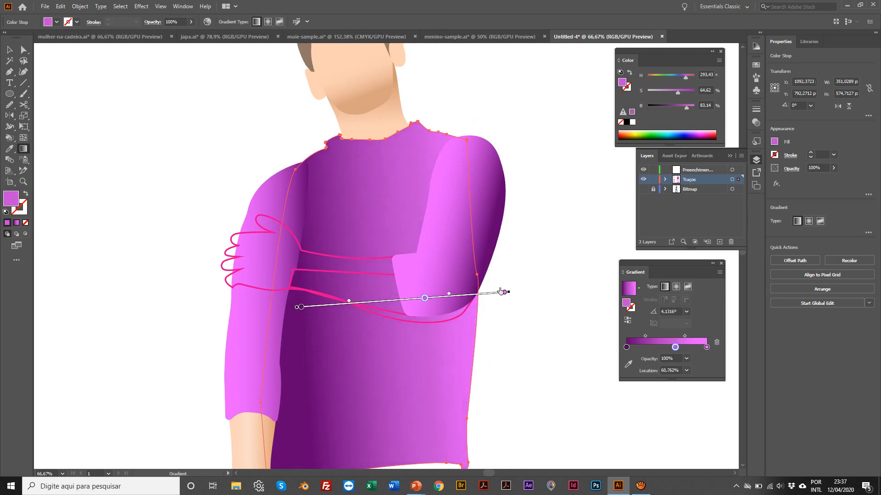
{"action": "mouse_move", "coordinate": [504, 293]}
{"action": "left_mouse_down"}
{"action": "mouse_move", "coordinate": [472, 294]}
{"action": "mouse_move", "coordinate": [504, 299]}
{"action": "left_mouse_up"}
{"action": "scroll", "coordinate": [302, 316], "scroll_direction": "right", "scroll_amount": 1}
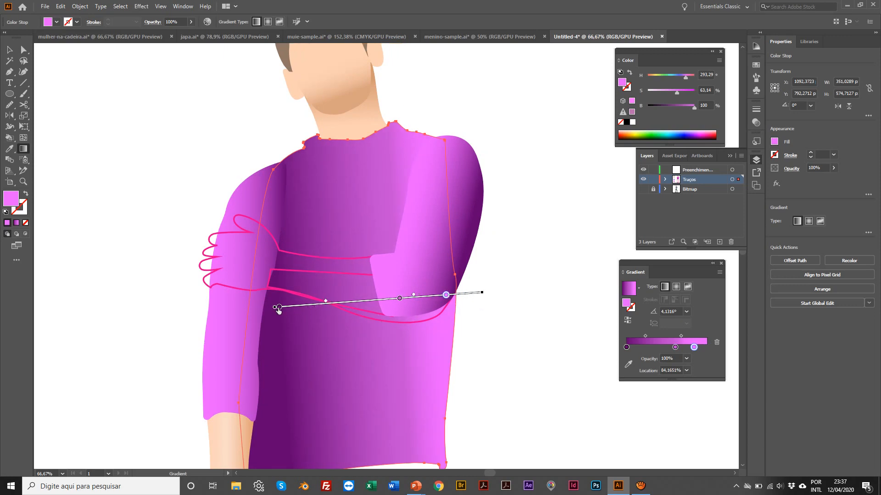
{"action": "left_click_drag", "start_coordinate": [275, 309], "coordinate": [258, 311]}
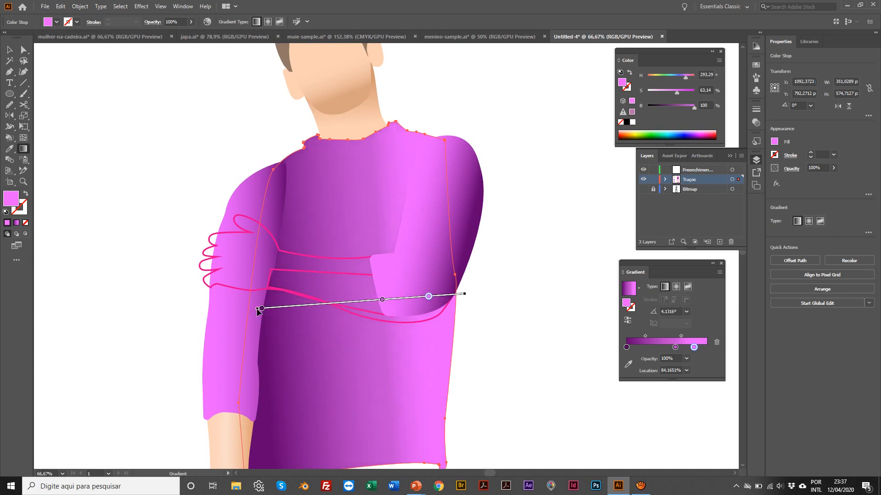
{"action": "left_click_drag", "start_coordinate": [428, 297], "coordinate": [454, 294]}
{"action": "left_click", "coordinate": [382, 300]}
{"action": "left_click_drag", "start_coordinate": [382, 299], "coordinate": [441, 294]}
{"action": "scroll", "coordinate": [443, 298], "scroll_direction": "left", "scroll_amount": 1}
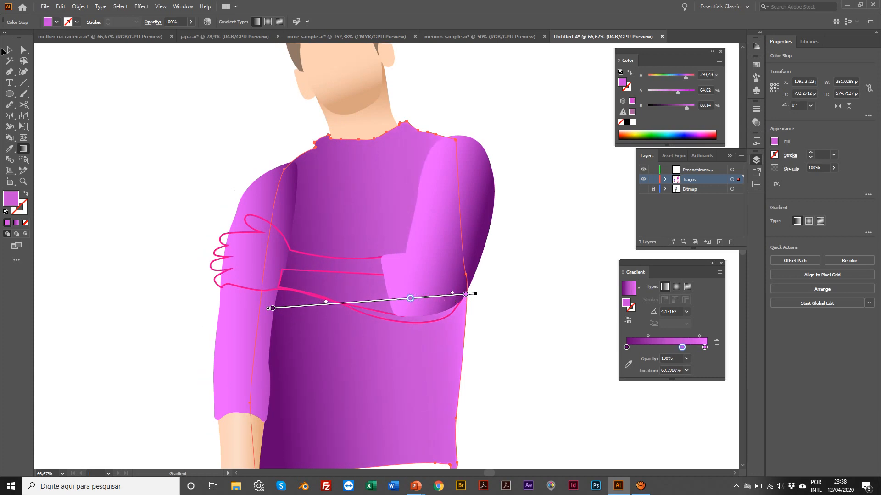
{"action": "left_click", "coordinate": [9, 50]}
{"action": "left_click", "coordinate": [101, 103]}
Select the shirt body and add a dark gradient stop at about 3.6% location.
{"action": "key", "text": "z"}
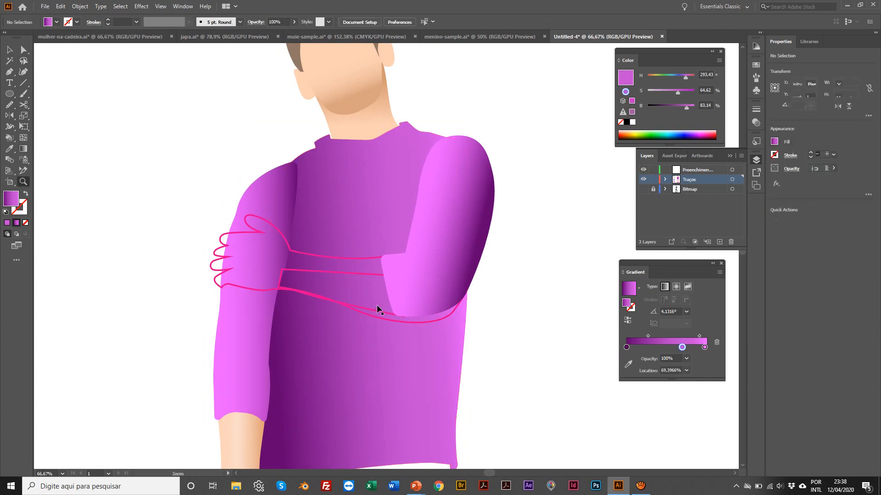
{"action": "left_click", "coordinate": [377, 305], "text": "alt"}
{"action": "left_click", "coordinate": [394, 285], "text": "alt"}
{"action": "left_click", "coordinate": [350, 263]}
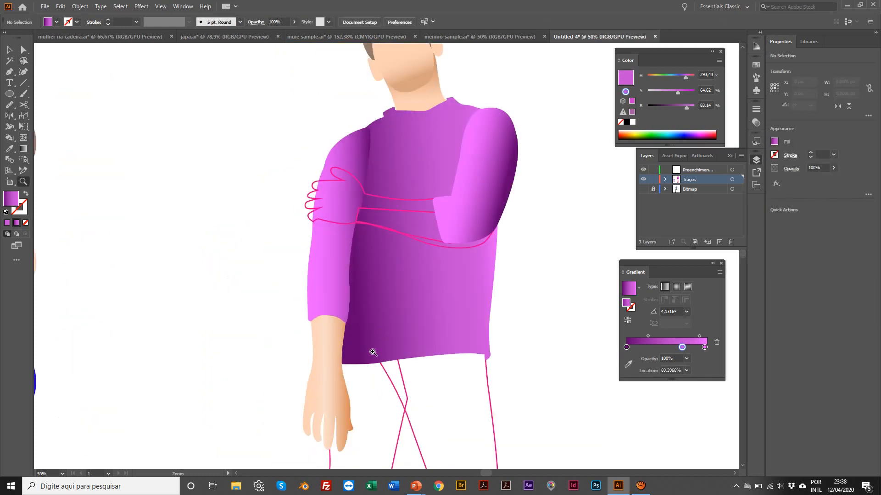
{"action": "key", "text": "a"}
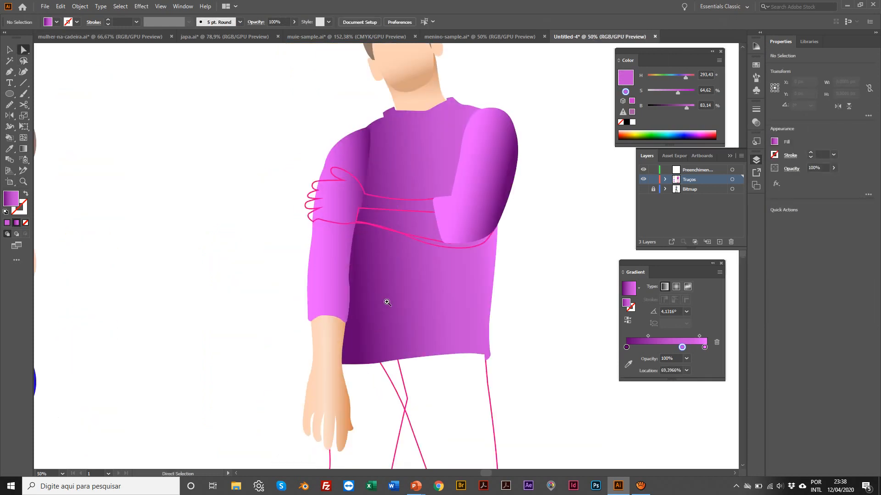
{"action": "left_click", "coordinate": [379, 296]}
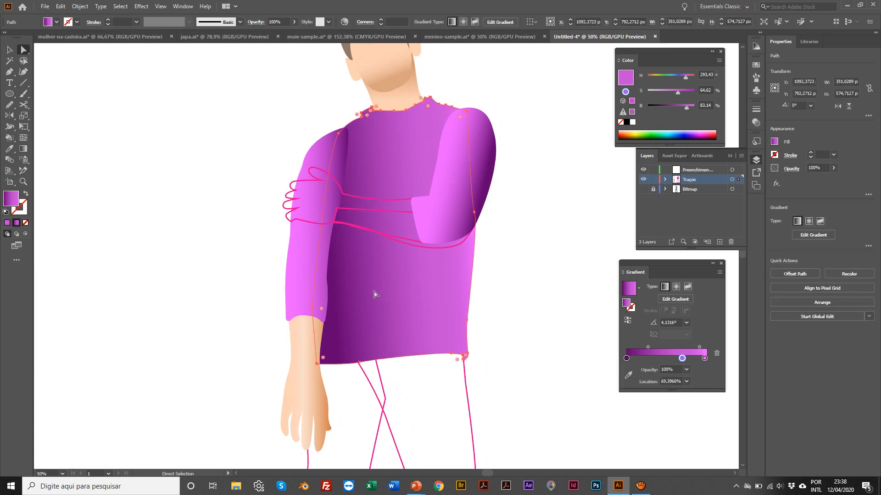
{"action": "left_click", "coordinate": [630, 359]}
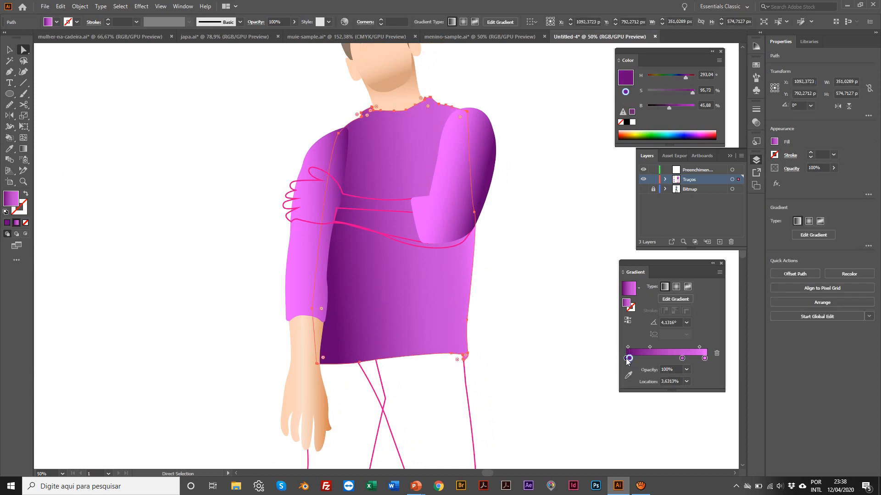
Move the shirt body's dark gradient stop to 0% location and set its saturation to 100% and brightness to about 57%.
{"action": "left_click_drag", "start_coordinate": [627, 360], "coordinate": [626, 359]}
{"action": "left_click_drag", "start_coordinate": [669, 108], "coordinate": [675, 108]}
{"action": "left_click", "coordinate": [521, 243]}
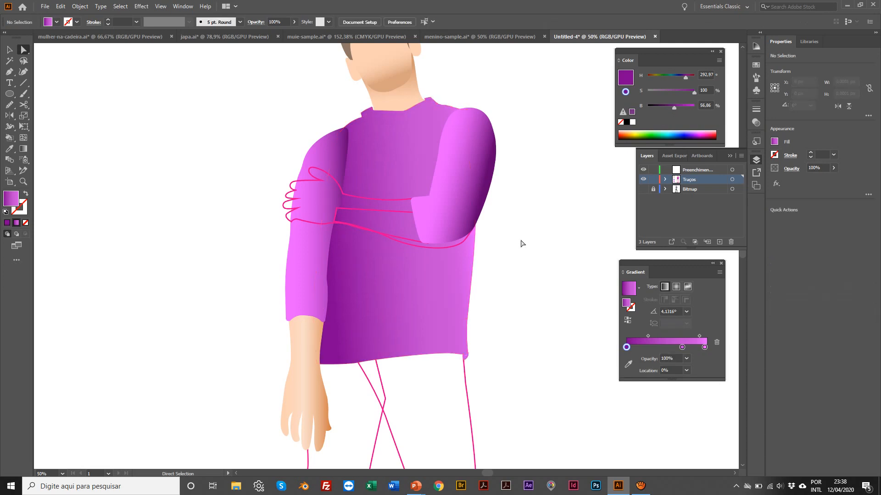
Fill the folded forearm and hand outline with the skin gradient sampled from the hanging arm.
{"action": "scroll", "coordinate": [521, 243], "scroll_direction": "up", "scroll_amount": 3}
{"action": "scroll", "coordinate": [521, 243], "scroll_direction": "left", "scroll_amount": 1}
{"action": "scroll", "coordinate": [521, 243], "scroll_direction": "down", "scroll_amount": 2}
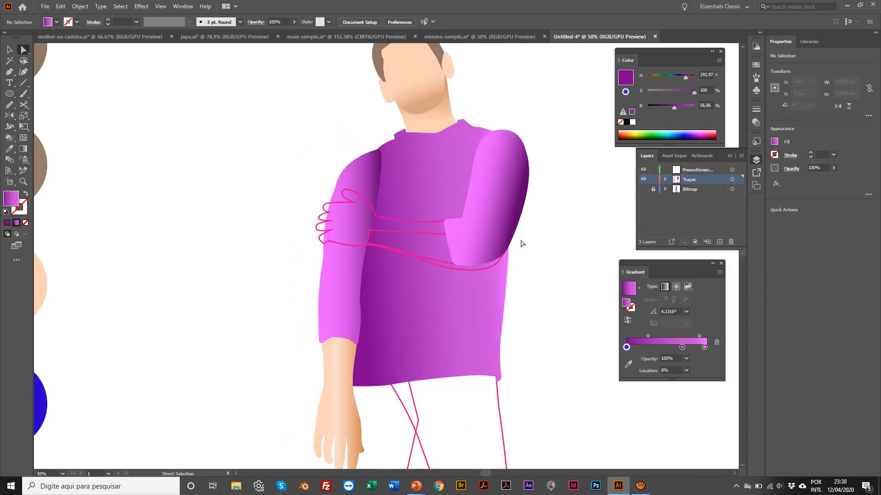
{"action": "left_click", "coordinate": [381, 219]}
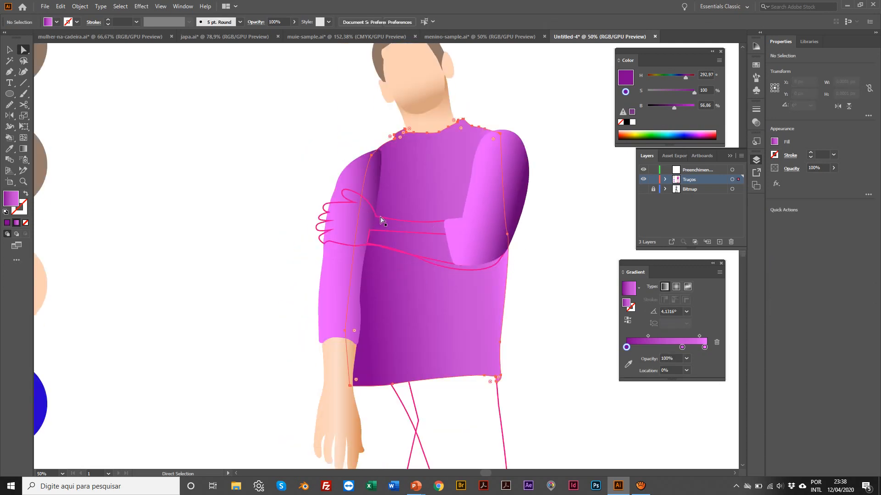
{"action": "left_click", "coordinate": [332, 207]}
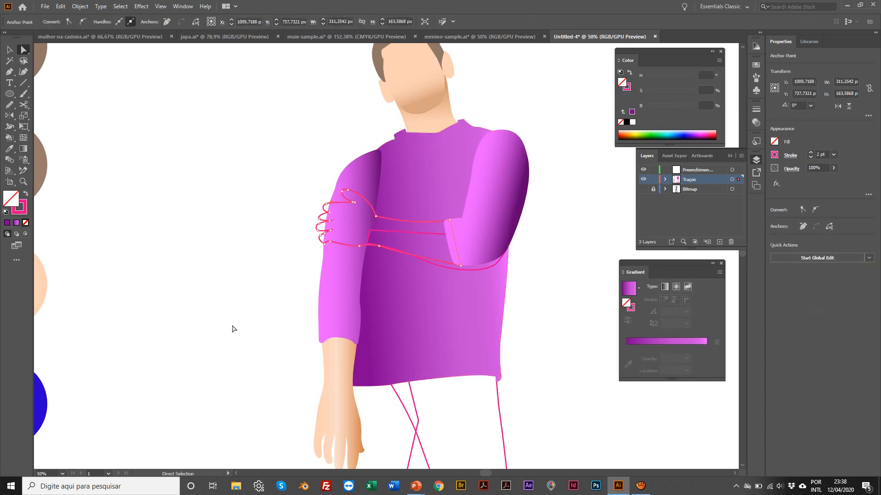
{"action": "key", "text": "i"}
{"action": "left_click", "coordinate": [333, 367]}
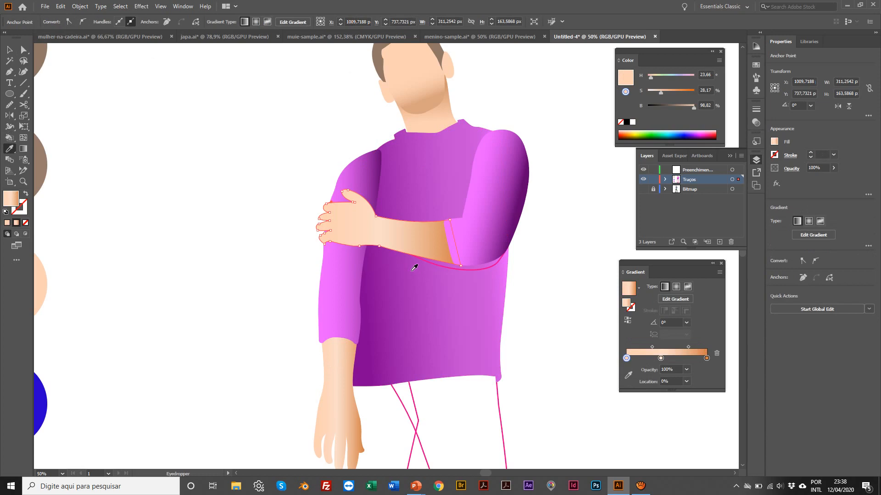
Redraw the folded forearm's gradient across the wrist at about -100°, running from light on the upper edge to dark underneath.
{"action": "key", "text": "z"}
{"action": "left_click", "coordinate": [413, 255]}
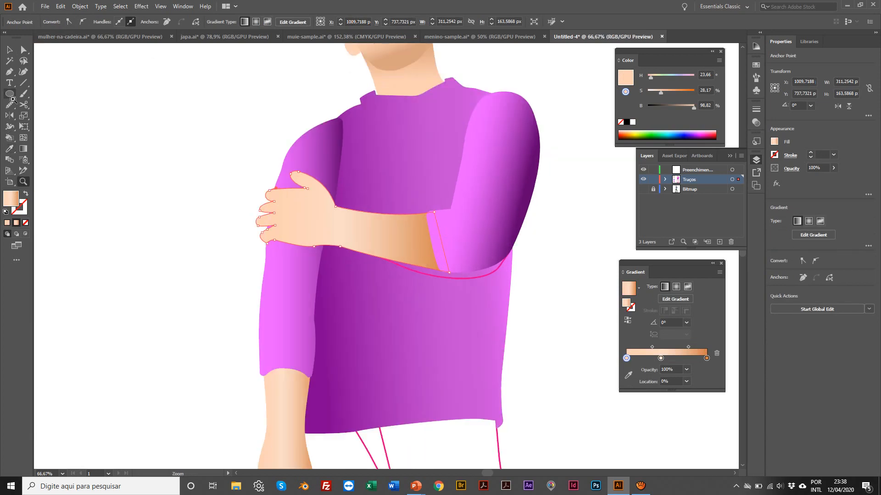
{"action": "left_click", "coordinate": [23, 149]}
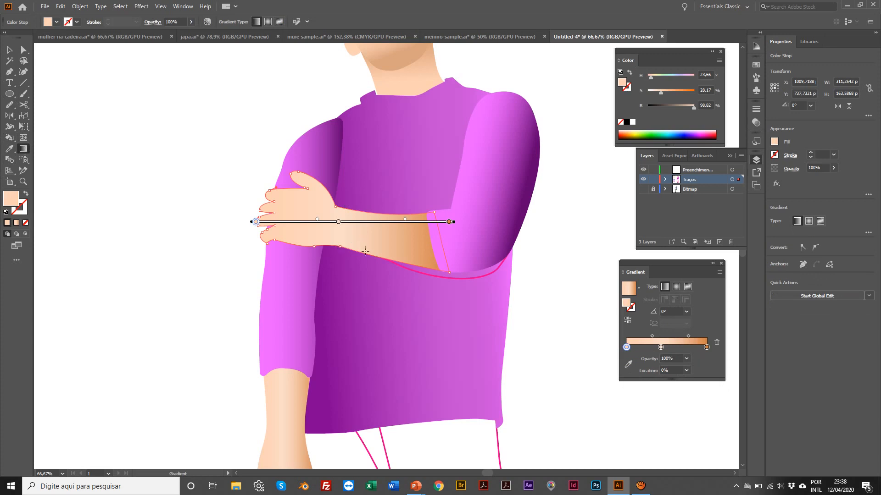
{"action": "mouse_move", "coordinate": [351, 251]}
{"action": "left_mouse_down"}
{"action": "mouse_move", "coordinate": [366, 238]}
{"action": "mouse_move", "coordinate": [360, 204]}
{"action": "mouse_move", "coordinate": [349, 245]}
{"action": "mouse_move", "coordinate": [339, 245]}
{"action": "left_mouse_up"}
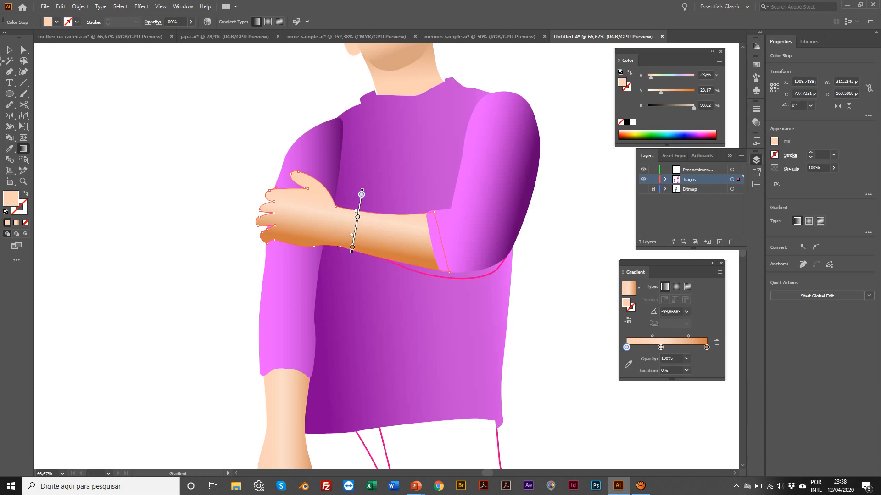
{"action": "left_click", "coordinate": [10, 49]}
{"action": "left_click", "coordinate": [129, 76]}
{"action": "scroll", "coordinate": [129, 77], "scroll_direction": "up", "scroll_amount": 1}
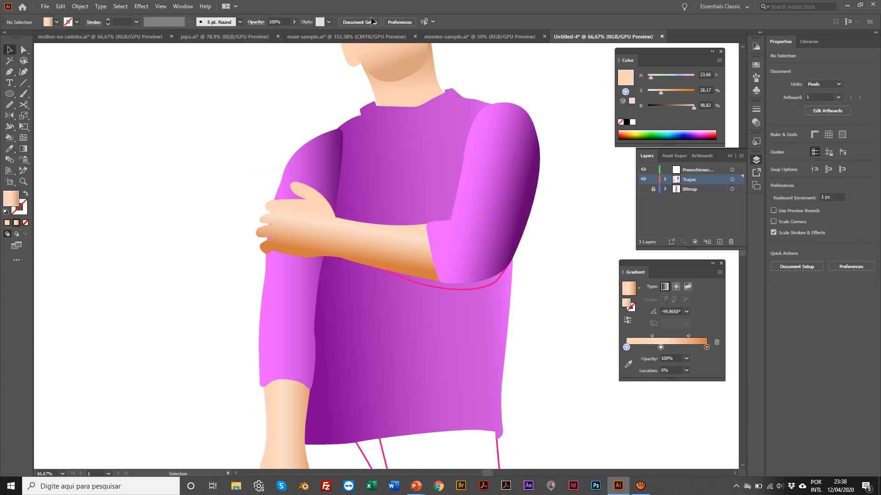
Compare the forearm with menino-sample.ai and set its dark gradient stop to about 73% saturation and 82% brightness.
{"action": "left_click", "coordinate": [480, 37]}
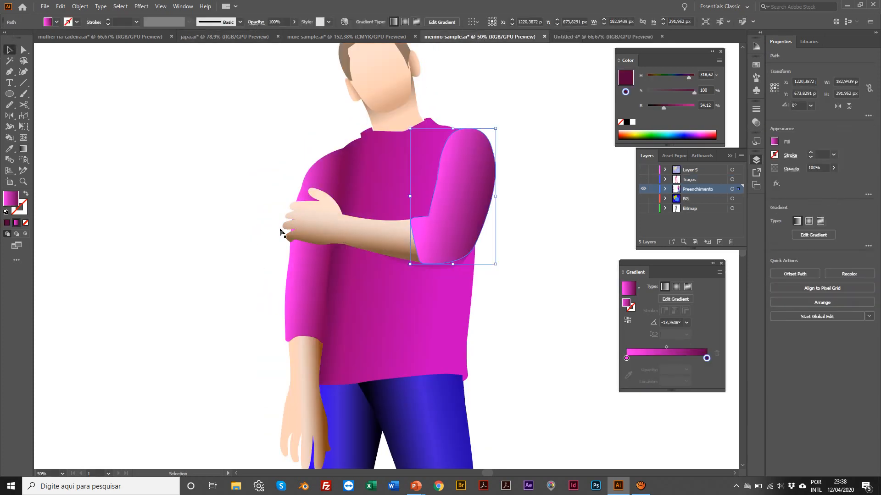
{"action": "left_click", "coordinate": [589, 36]}
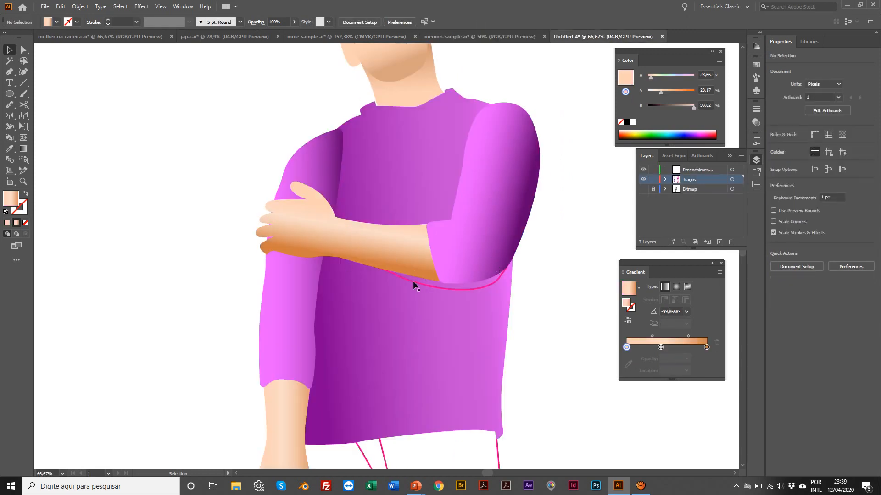
{"action": "left_click", "coordinate": [312, 247]}
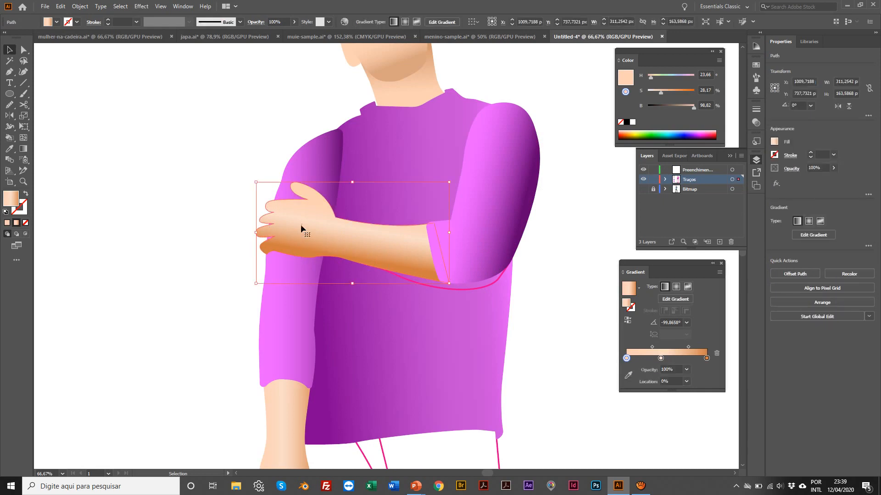
{"action": "left_click", "coordinate": [706, 358]}
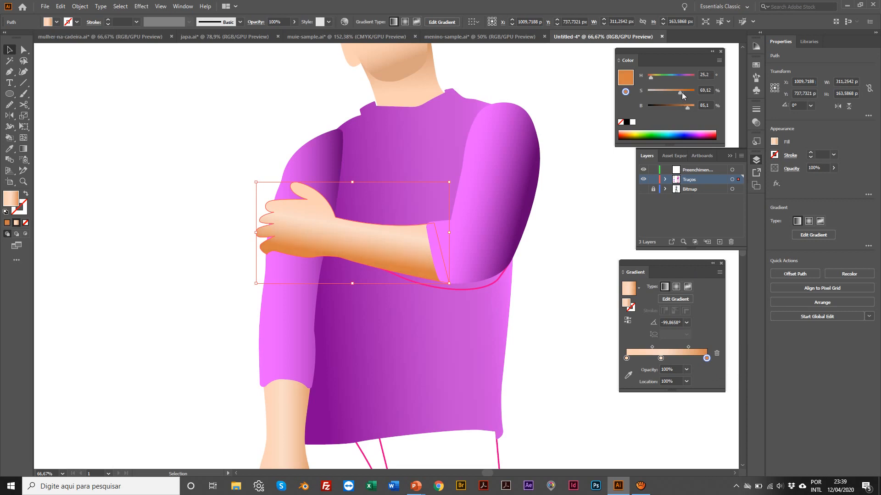
{"action": "left_click_drag", "start_coordinate": [682, 92], "coordinate": [681, 93]}
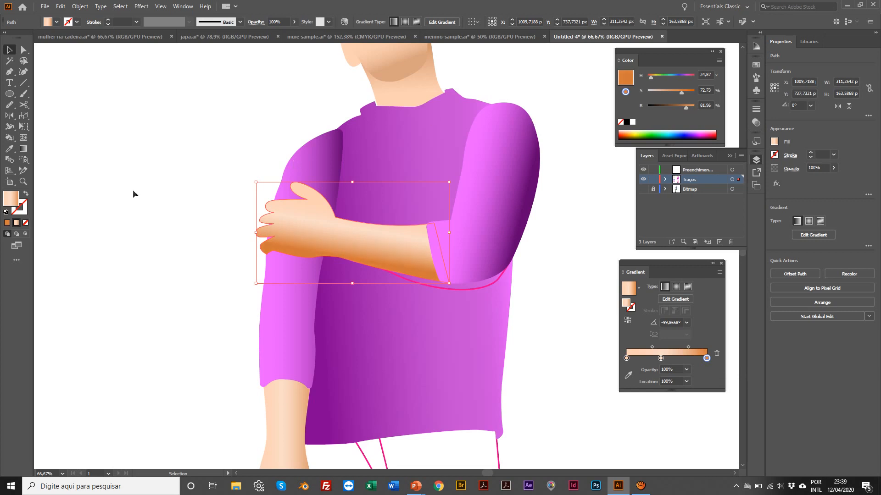
Shift the folded forearm's middle gradient stop toward the underside and place the upper skin-tone stop at about 13% location.
{"action": "left_click", "coordinate": [23, 149]}
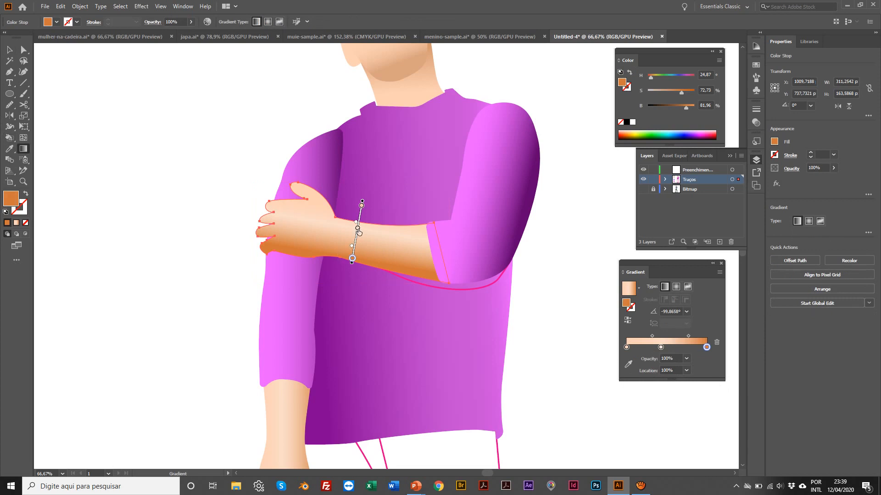
{"action": "left_click_drag", "start_coordinate": [358, 228], "coordinate": [357, 238]}
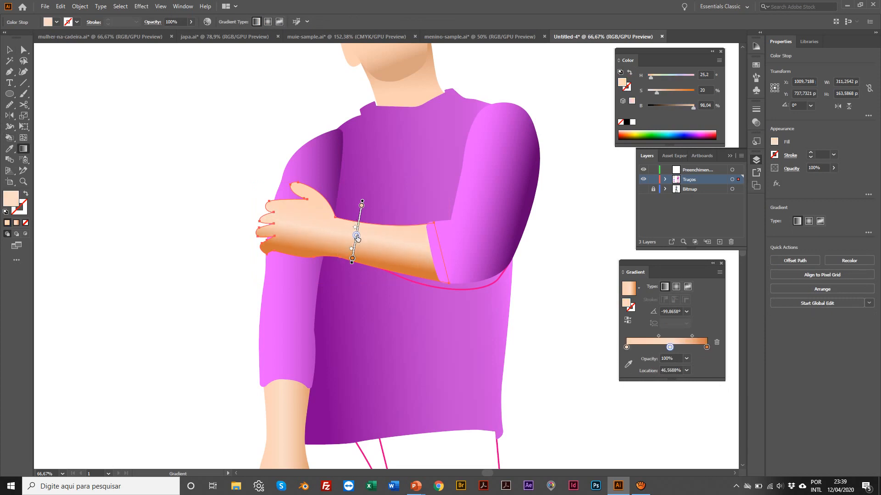
{"action": "left_click", "coordinate": [360, 205]}
{"action": "left_click_drag", "start_coordinate": [363, 216], "coordinate": [362, 202]}
{"action": "left_click", "coordinate": [9, 49]}
{"action": "left_click", "coordinate": [83, 108]}
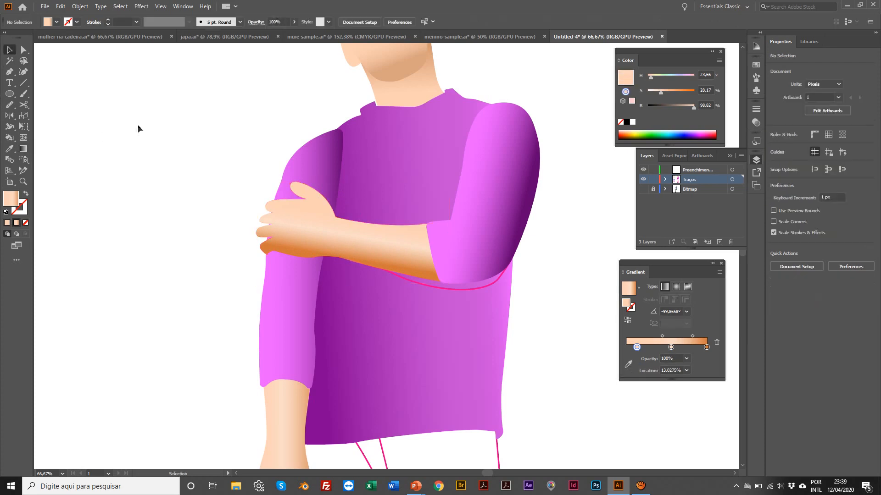
Hide the Preenchimento layer and show the Bitmap layer in menino-sample.ai to compare the reference photo with Untitled-4.
{"action": "left_click", "coordinate": [467, 37]}
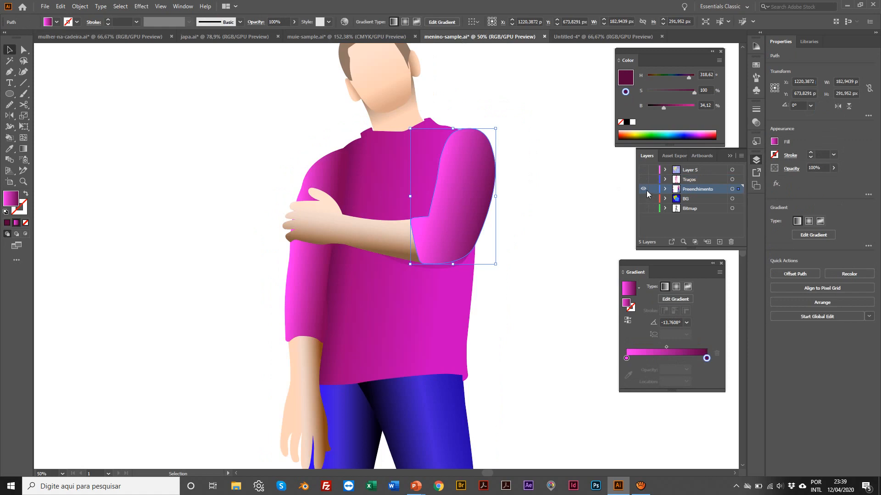
{"action": "left_click", "coordinate": [644, 189]}
{"action": "left_click", "coordinate": [644, 208]}
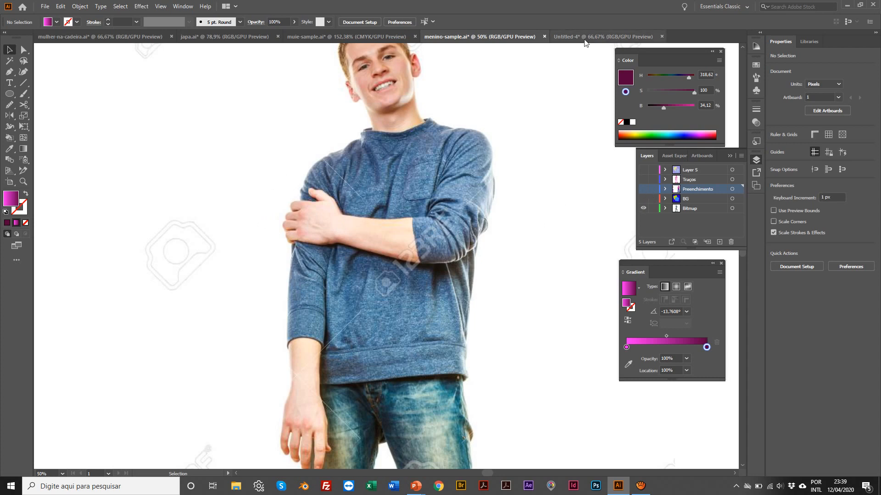
{"action": "left_click", "coordinate": [603, 37]}
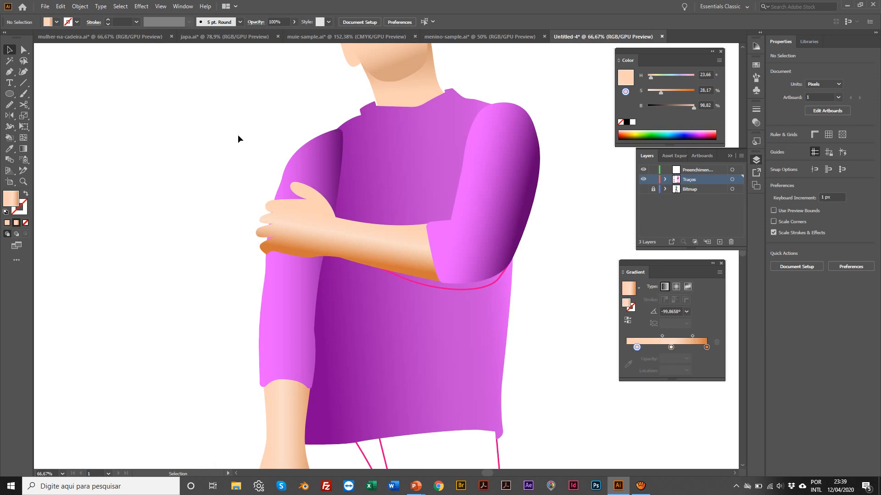
Show the Preenchimento layer in menino-sample.ai, examine the trousers' shading, and return to the leg outlines in Untitled-4.
{"action": "key", "text": "z"}
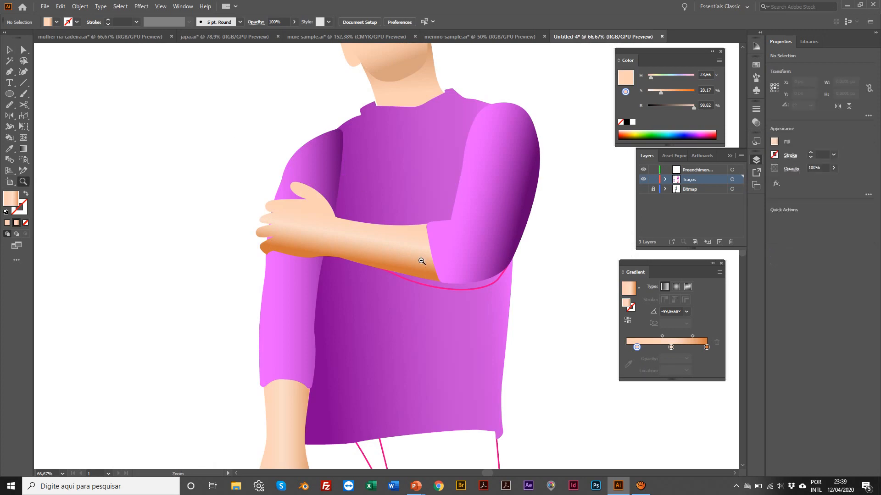
{"action": "left_click", "coordinate": [431, 299], "text": "alt"}
{"action": "left_click", "coordinate": [430, 299], "text": "alt"}
{"action": "left_click", "coordinate": [430, 299], "text": "alt"}
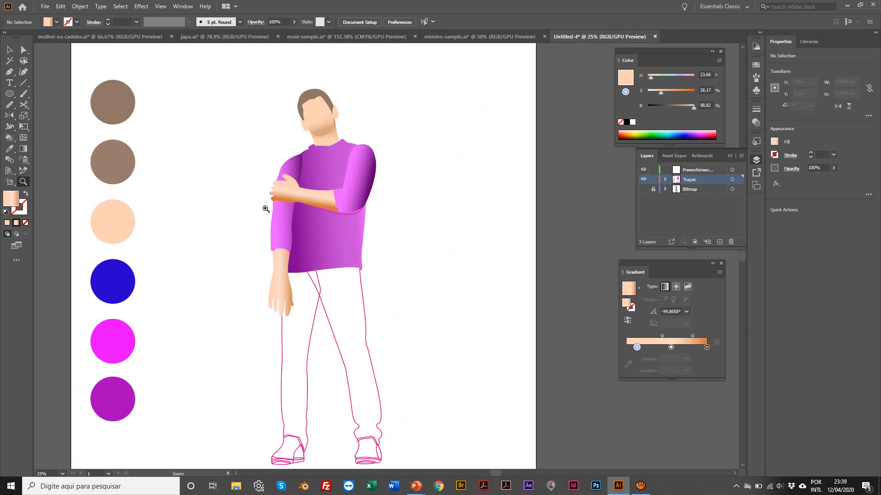
{"action": "scroll", "coordinate": [266, 209], "scroll_direction": "down", "scroll_amount": 2}
{"action": "scroll", "coordinate": [266, 209], "scroll_direction": "left", "scroll_amount": 2}
{"action": "left_click", "coordinate": [354, 208]}
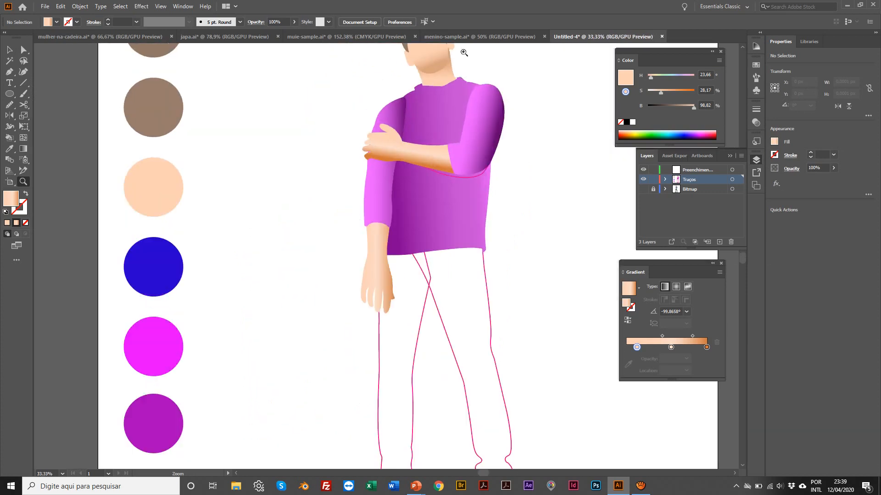
{"action": "left_click", "coordinate": [443, 40]}
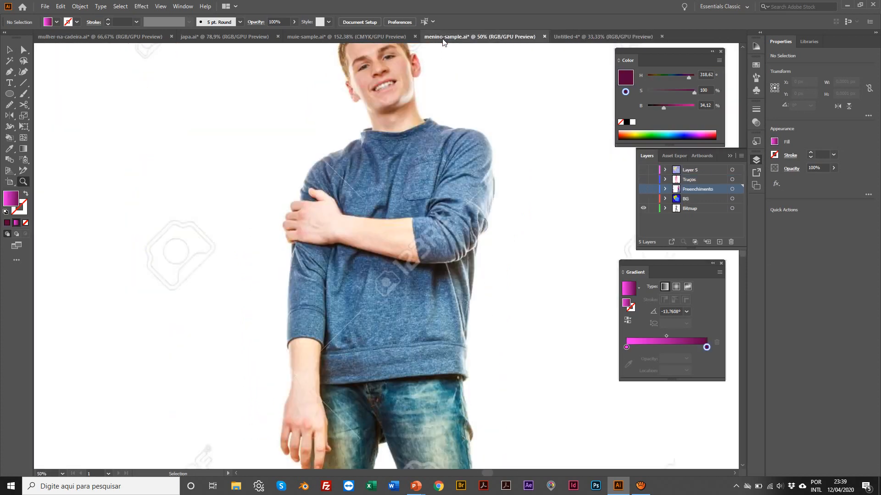
{"action": "left_click", "coordinate": [644, 190]}
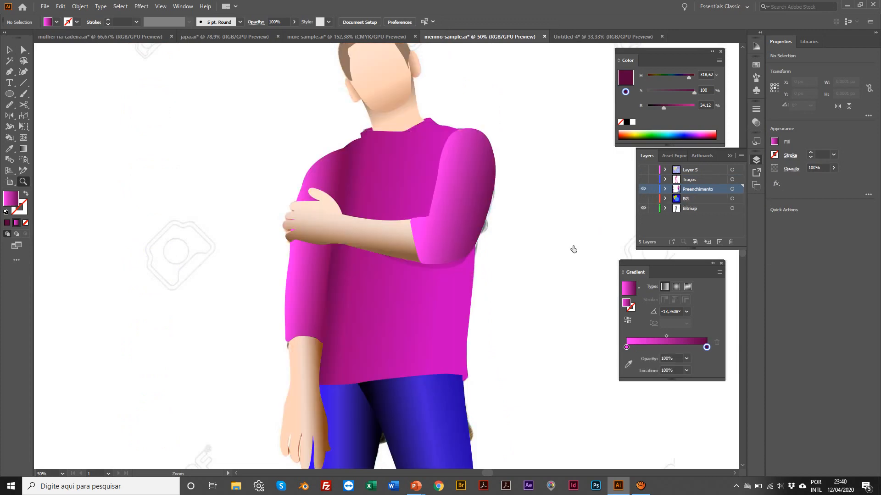
{"action": "scroll", "coordinate": [573, 249], "scroll_direction": "down", "scroll_amount": 5}
{"action": "scroll", "coordinate": [576, 241], "scroll_direction": "down", "scroll_amount": 2}
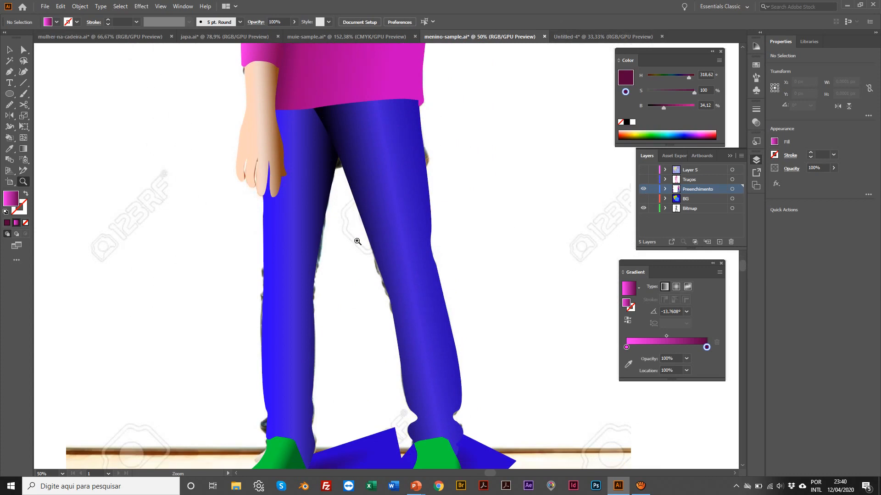
{"action": "left_click", "coordinate": [567, 40]}
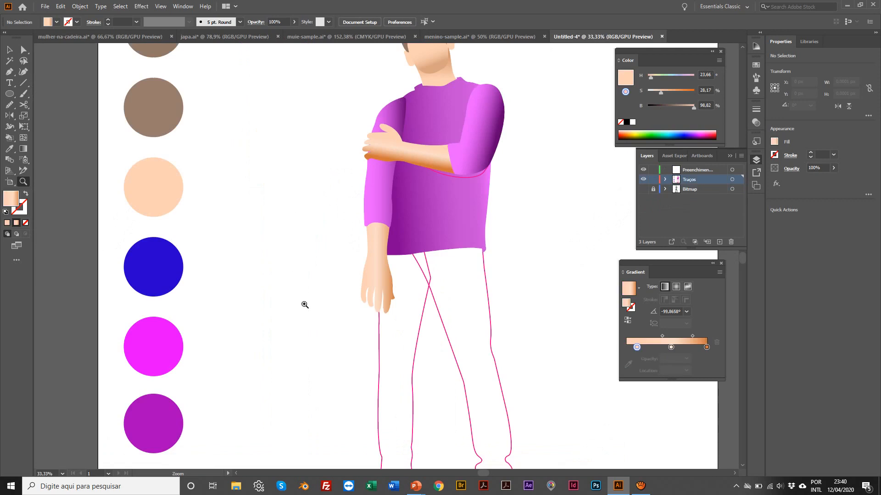
{"action": "scroll", "coordinate": [334, 280], "scroll_direction": "down", "scroll_amount": 5}
{"action": "key", "text": "v"}
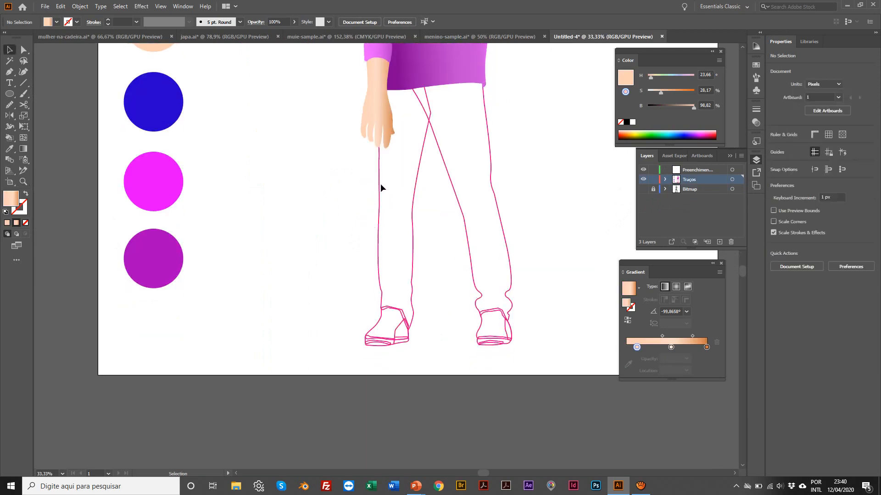
Fill the figure's left trouser leg with the blue sampled from the palette circle.
{"action": "left_click", "coordinate": [380, 185]}
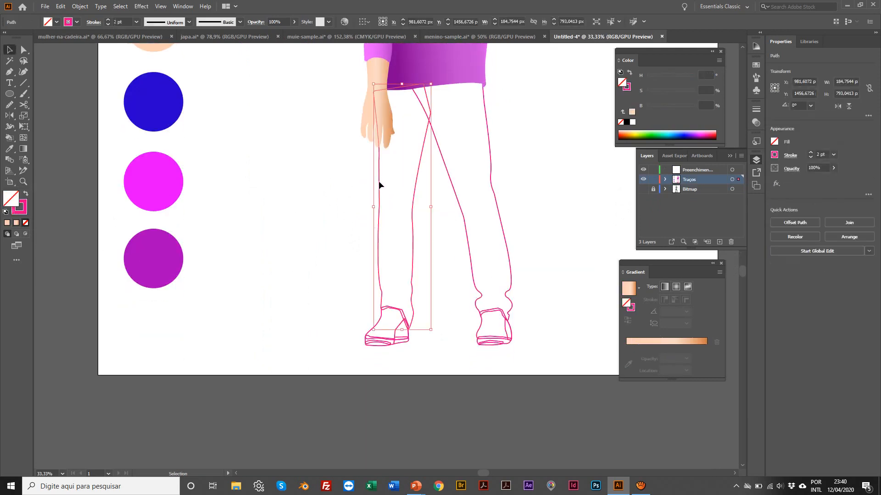
{"action": "scroll", "coordinate": [294, 191], "scroll_direction": "up", "scroll_amount": 3}
{"action": "key", "text": "i"}
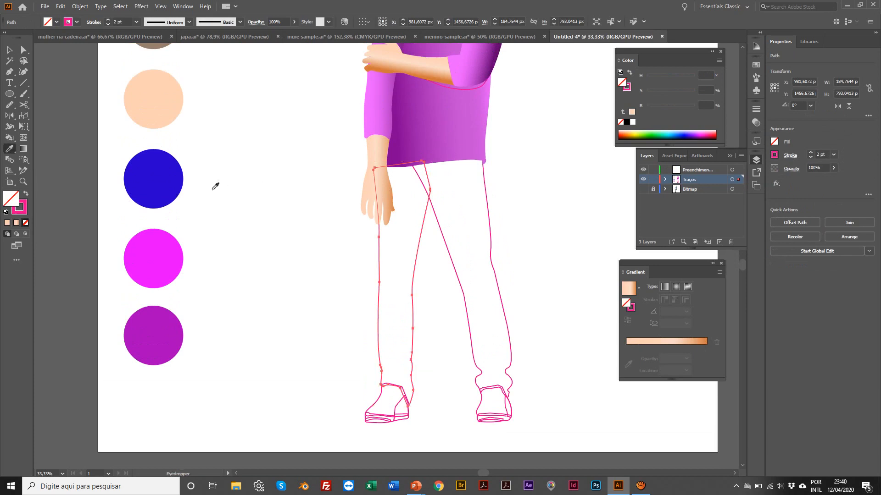
{"action": "scroll", "coordinate": [161, 167], "scroll_direction": "left", "scroll_amount": 1}
{"action": "left_click", "coordinate": [160, 168]}
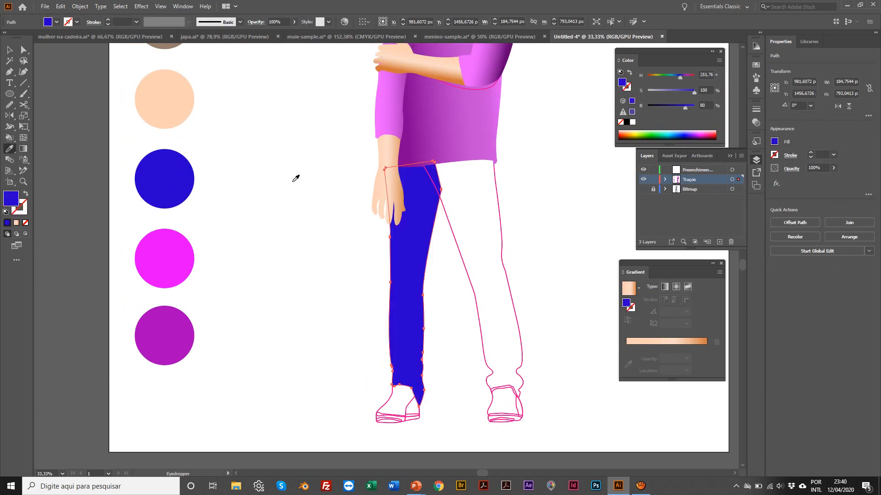
Give the right trouser leg the same solid blue sampled from the palette circle.
{"action": "key", "text": "v"}
{"action": "left_click", "coordinate": [457, 247]}
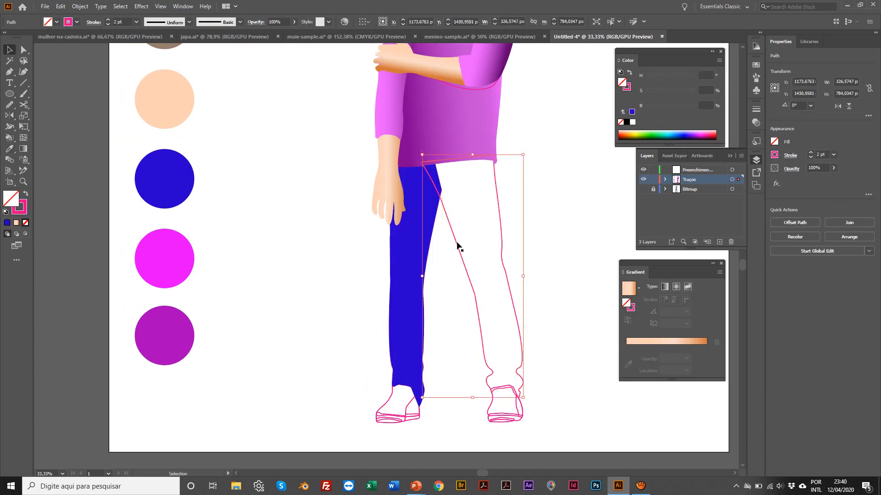
{"action": "key", "text": "i"}
{"action": "left_click", "coordinate": [157, 192]}
{"action": "key", "text": "v"}
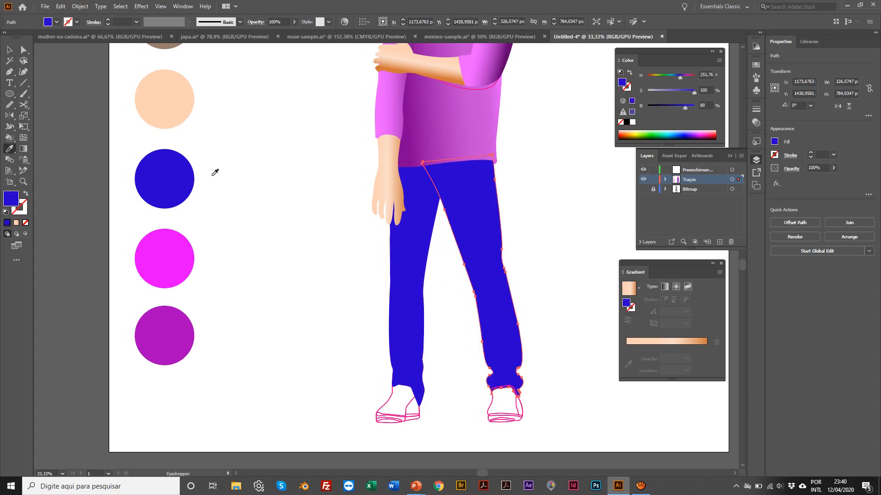
{"action": "left_click", "coordinate": [303, 186]}
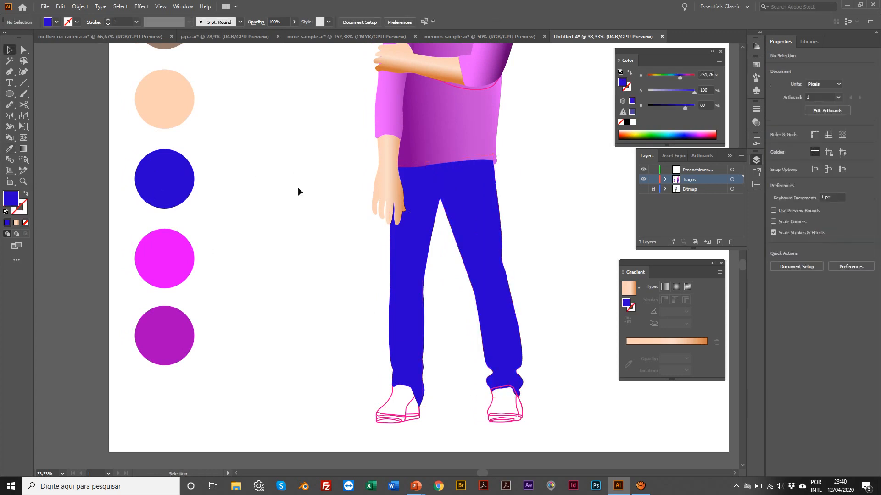
Remove the leftover pink outline curve beneath the bent arm's sleeve.
{"action": "left_click", "coordinate": [411, 276]}
{"action": "scroll", "coordinate": [321, 236], "scroll_direction": "up", "scroll_amount": 2}
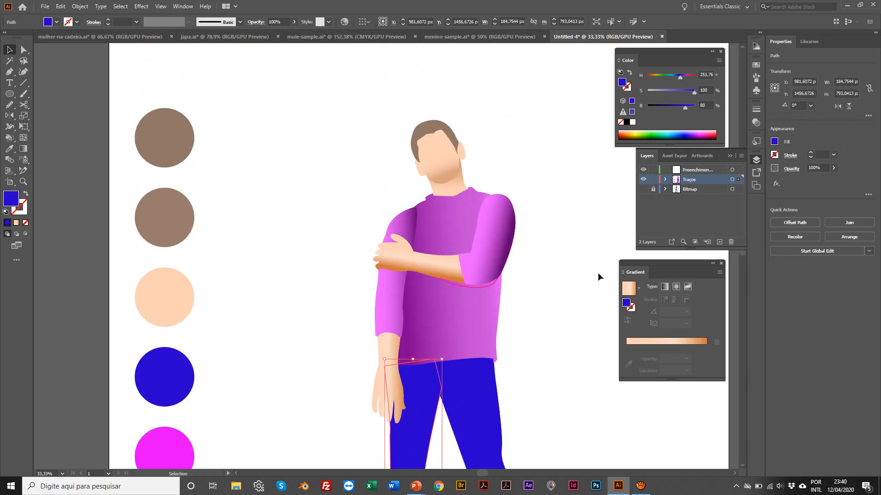
{"action": "left_click", "coordinate": [480, 285]}
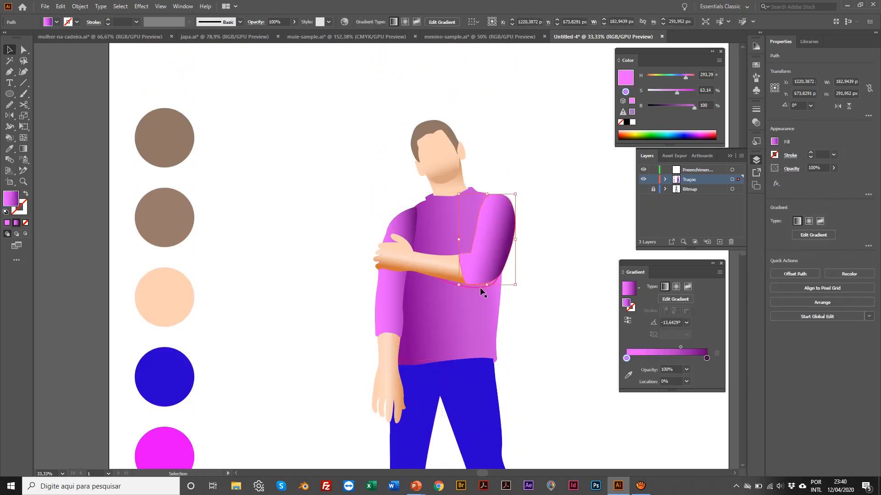
{"action": "key", "text": "ctrl+shift+a"}
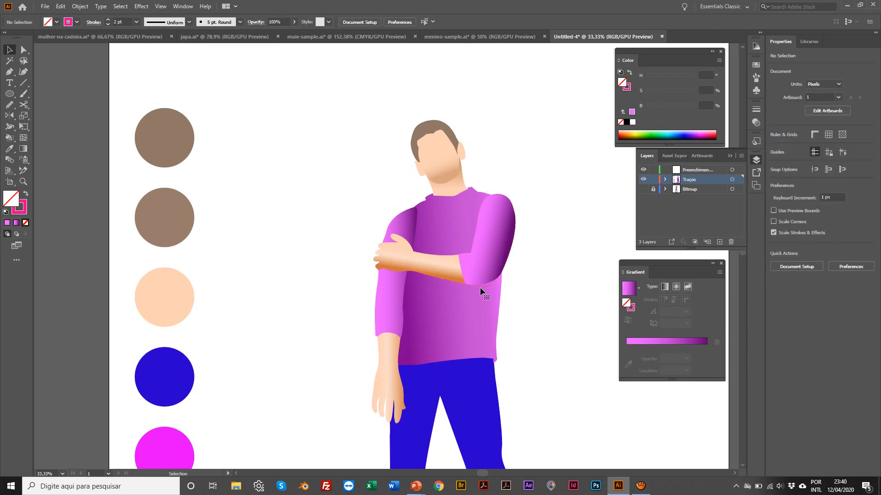
Darken the left trouser leg's blue fill to about 72% brightness.
{"action": "scroll", "coordinate": [480, 287], "scroll_direction": "down", "scroll_amount": 7}
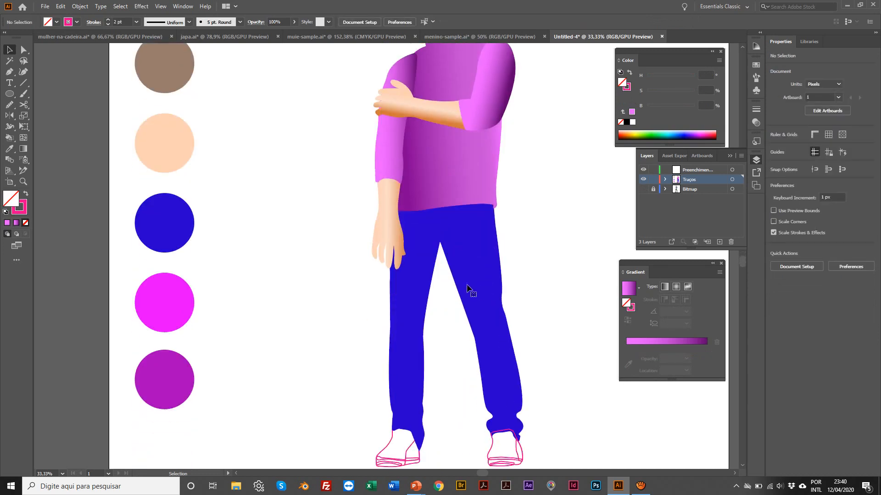
{"action": "left_click", "coordinate": [421, 305]}
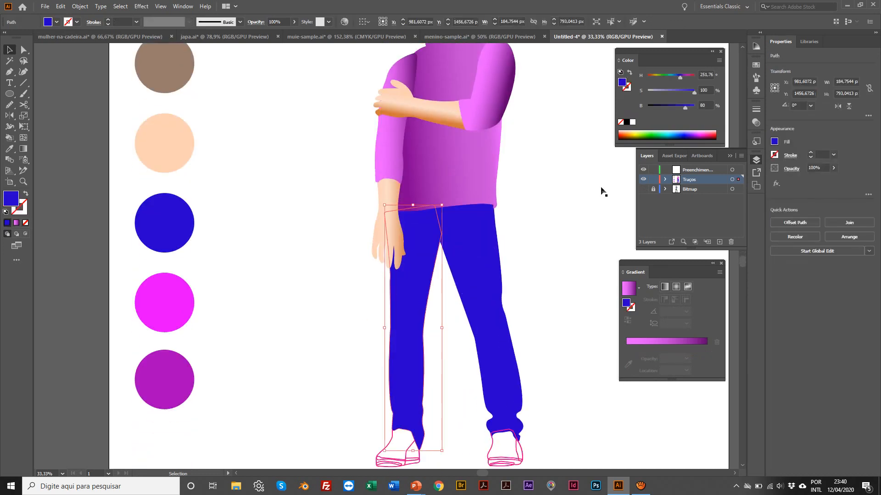
{"action": "left_click", "coordinate": [684, 108]}
{"action": "left_click_drag", "start_coordinate": [680, 106], "coordinate": [678, 106]}
{"action": "left_click", "coordinate": [562, 237]}
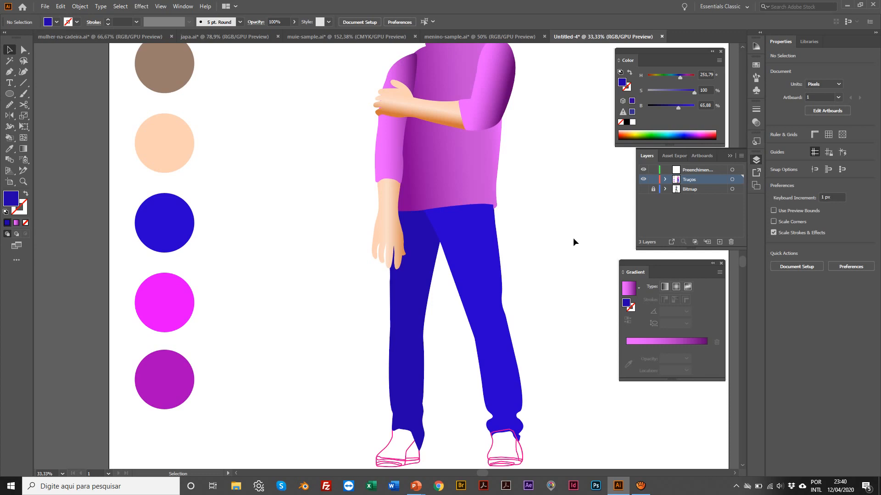
{"action": "key", "text": "ctrl+z"}
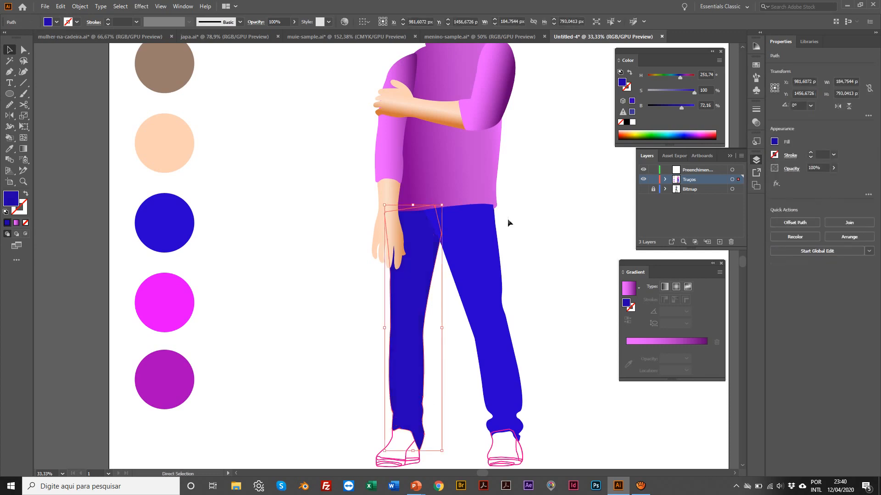
Copy the gradient-shaded left leg from menino-sample.ai into Untitled-4 and place it between the palette circles and the figure as a reference.
{"action": "left_click", "coordinate": [271, 179]}
{"action": "left_click", "coordinate": [431, 38]}
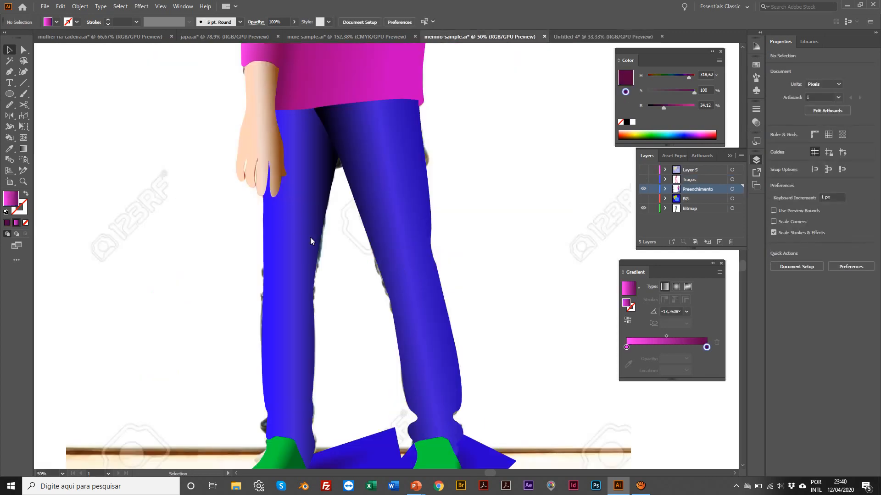
{"action": "left_click", "coordinate": [281, 212]}
{"action": "left_click", "coordinate": [570, 37]}
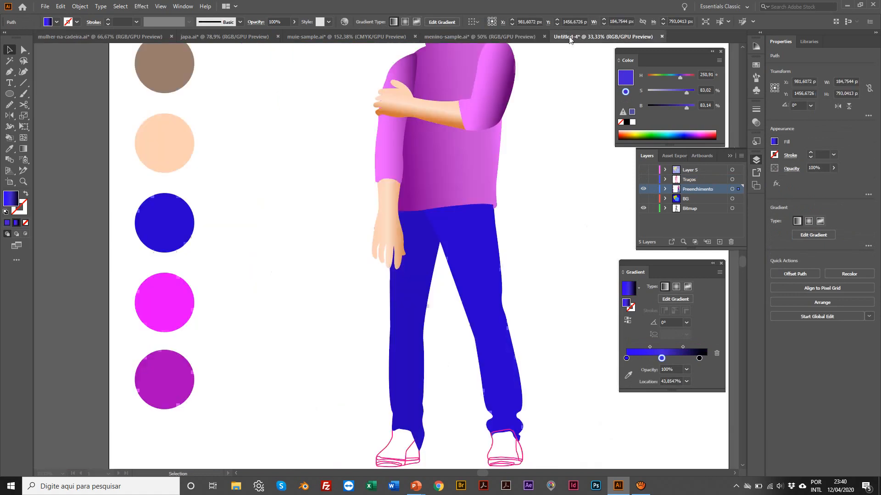
{"action": "key", "text": "ctrl+v"}
{"action": "left_click_drag", "start_coordinate": [369, 216], "coordinate": [264, 276]}
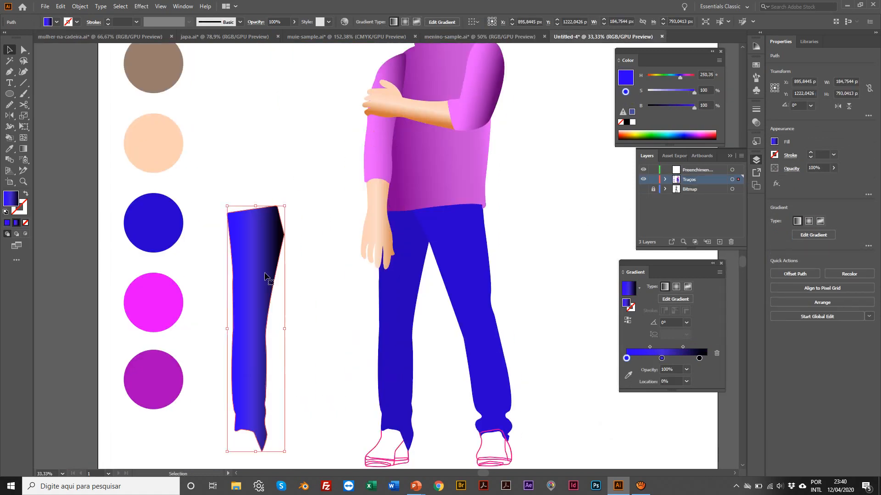
{"action": "left_click", "coordinate": [257, 159]}
{"action": "left_click_drag", "start_coordinate": [247, 240], "coordinate": [254, 258]}
{"action": "left_click", "coordinate": [273, 183]}
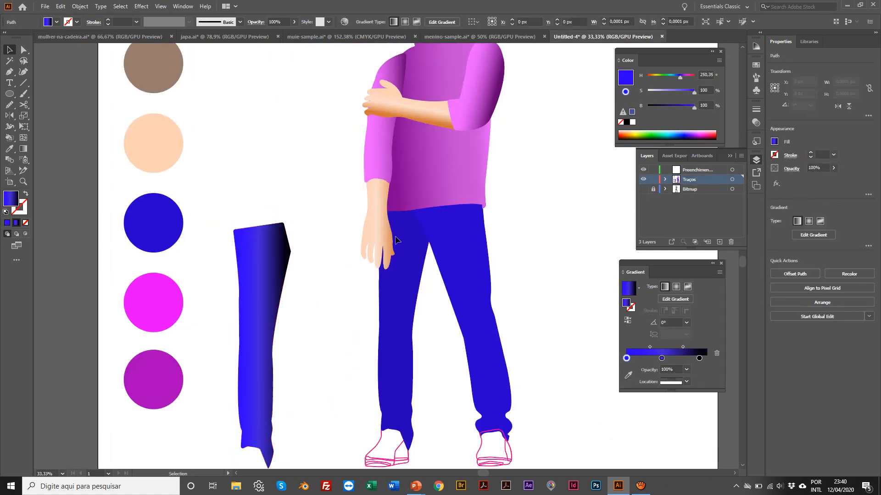
Inspect the reference leg's gradient and refill the figure's left trouser leg with the solid blue from the palette circle.
{"action": "left_click", "coordinate": [391, 309]}
{"action": "left_click", "coordinate": [265, 298]}
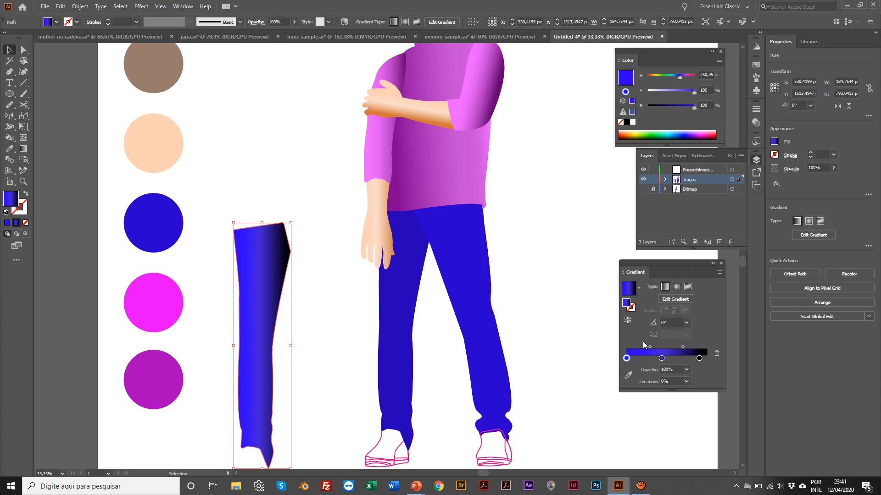
{"action": "left_click", "coordinate": [406, 311]}
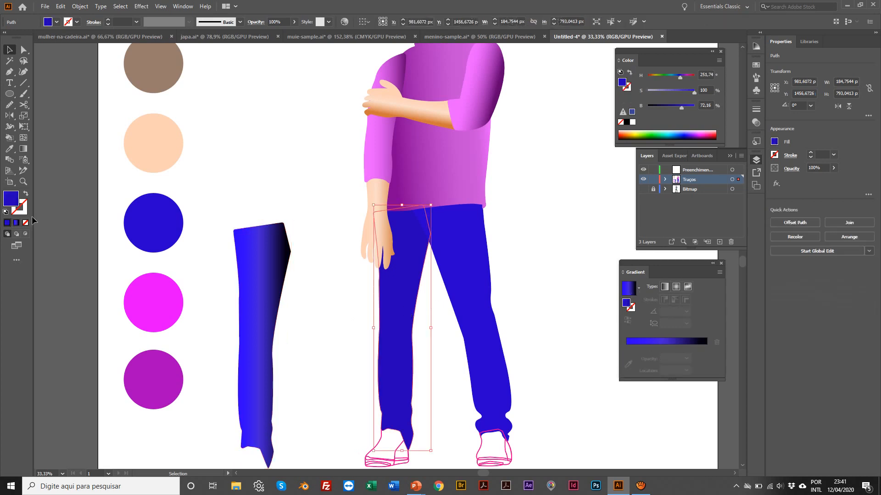
{"action": "key", "text": "i"}
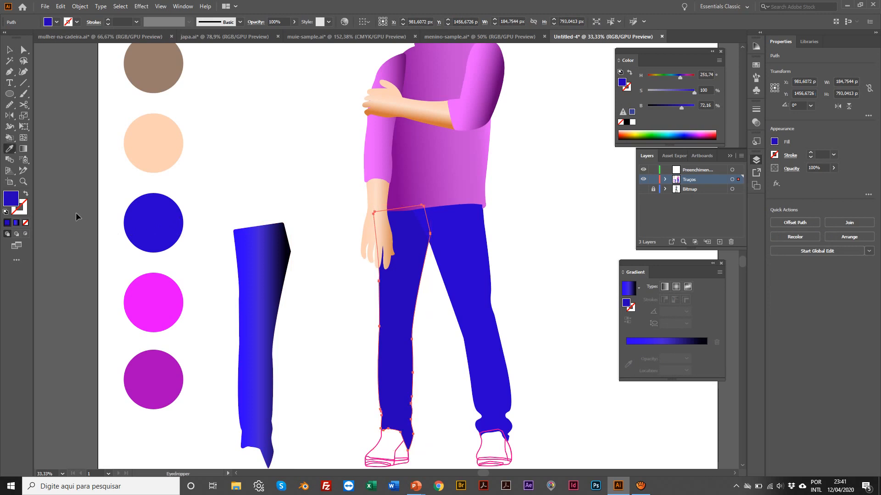
{"action": "left_click", "coordinate": [166, 215]}
{"action": "key", "text": "v"}
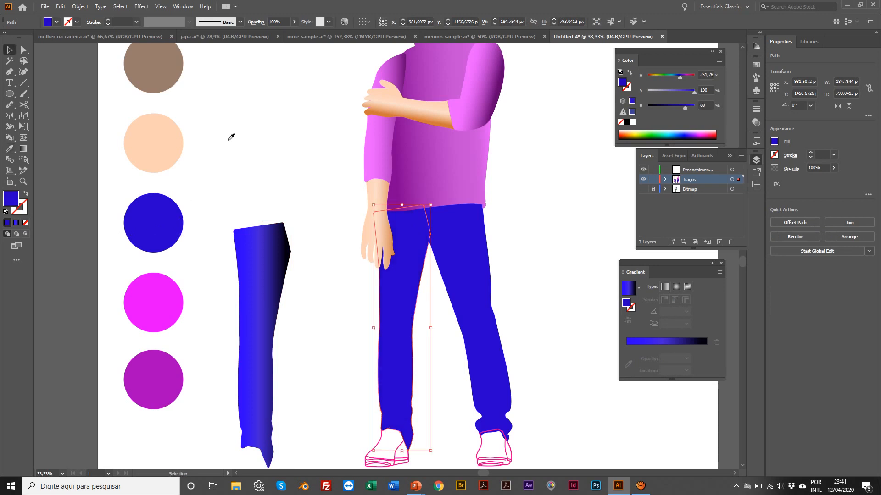
{"action": "left_click", "coordinate": [231, 137]}
{"action": "left_click", "coordinate": [396, 288]}
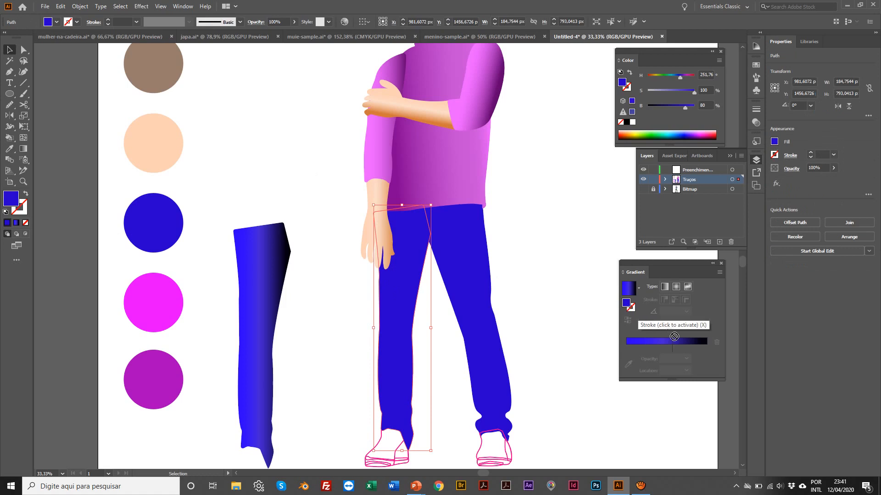
{"action": "left_click", "coordinate": [688, 341]}
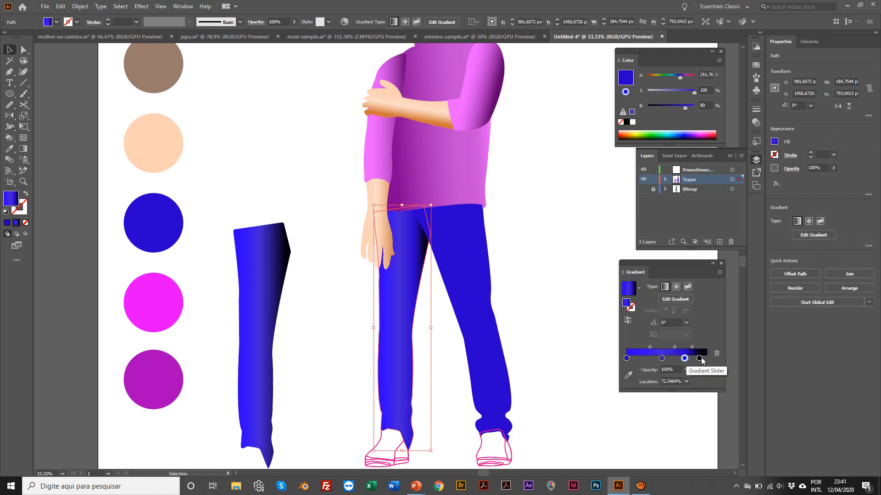
{"action": "left_click", "coordinate": [7, 222]}
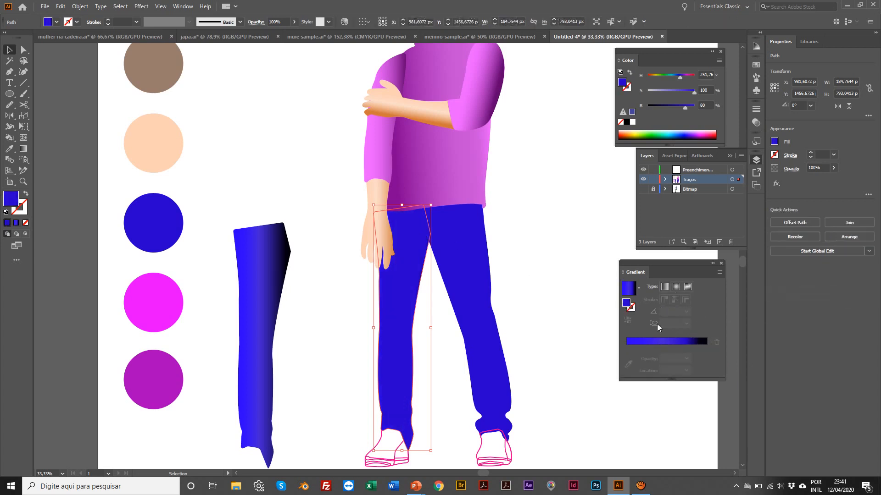
Apply a linear gradient to the left trouser leg with three palette-blue stops, the middle one at about 53%.
{"action": "left_click", "coordinate": [693, 343]}
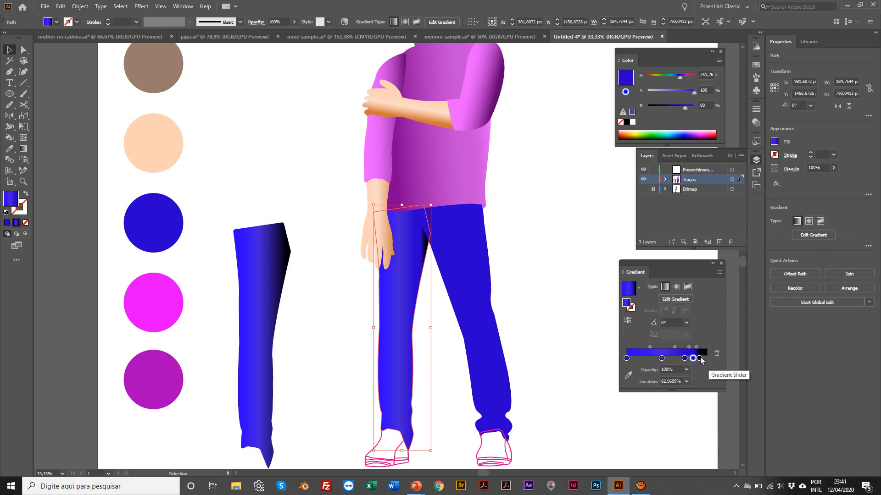
{"action": "mouse_move", "coordinate": [684, 358]}
{"action": "left_mouse_down"}
{"action": "mouse_move", "coordinate": [684, 381]}
{"action": "mouse_move", "coordinate": [668, 374]}
{"action": "mouse_move", "coordinate": [670, 383]}
{"action": "mouse_move", "coordinate": [700, 358]}
{"action": "left_mouse_up"}
{"action": "mouse_move", "coordinate": [626, 358]}
{"action": "left_mouse_down"}
{"action": "mouse_move", "coordinate": [706, 359]}
{"action": "mouse_move", "coordinate": [626, 358]}
{"action": "left_mouse_up"}
{"action": "left_click", "coordinate": [669, 360]}
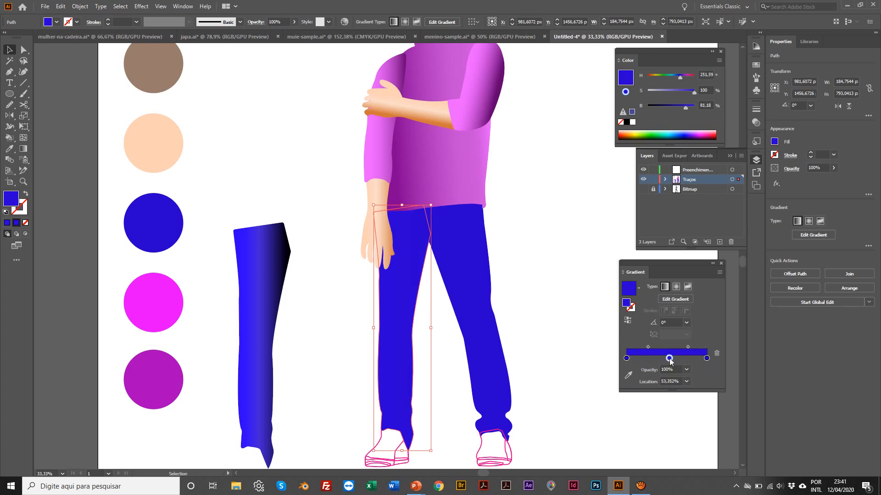
Darken the end stop of the left leg's gradient to about 33% brightness.
{"action": "left_click", "coordinate": [706, 358]}
{"action": "left_click", "coordinate": [685, 107]}
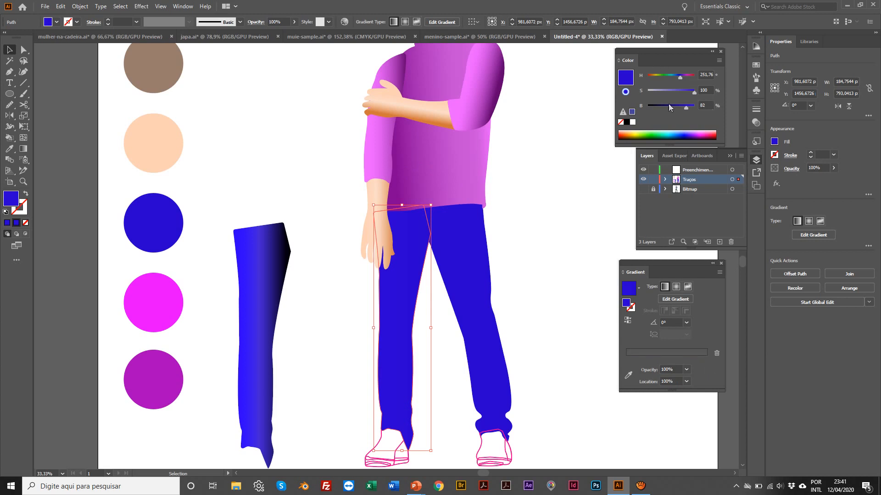
{"action": "scroll", "coordinate": [697, 91], "scroll_direction": "left", "scroll_amount": 1}
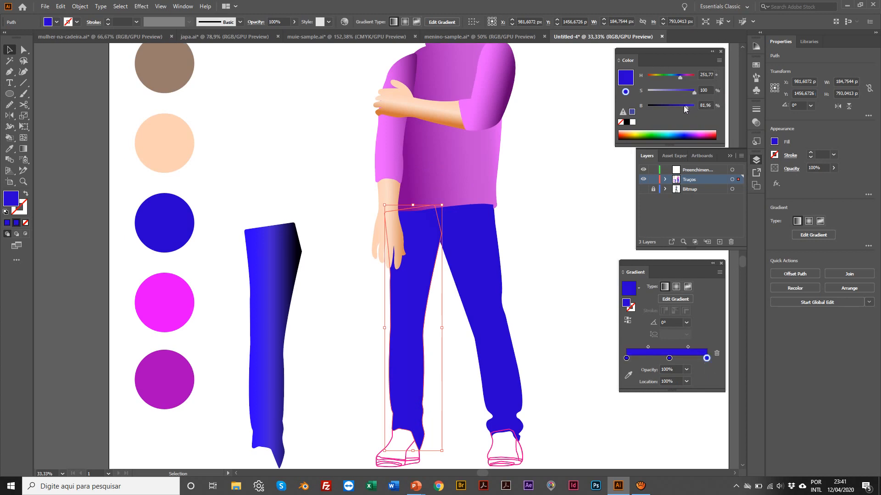
{"action": "left_click_drag", "start_coordinate": [684, 107], "coordinate": [664, 106]}
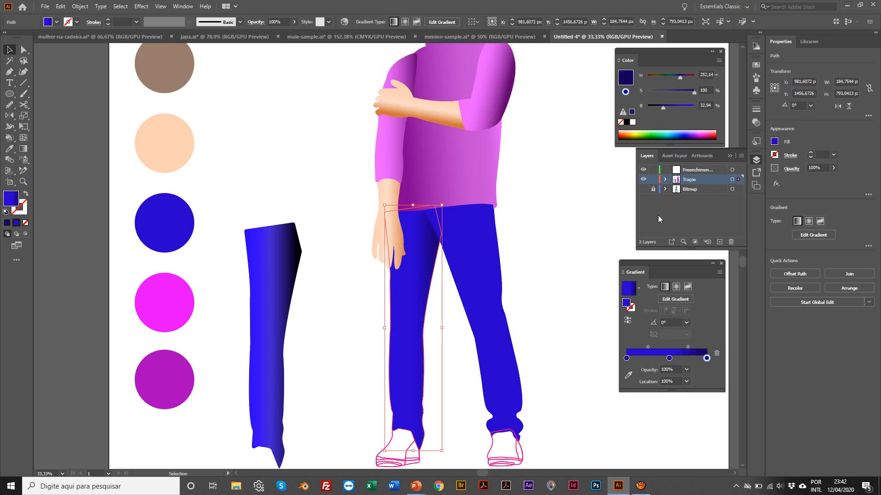
Lighten the middle stop of the left leg's gradient to 79% saturation and about 95% brightness.
{"action": "left_click", "coordinate": [670, 358]}
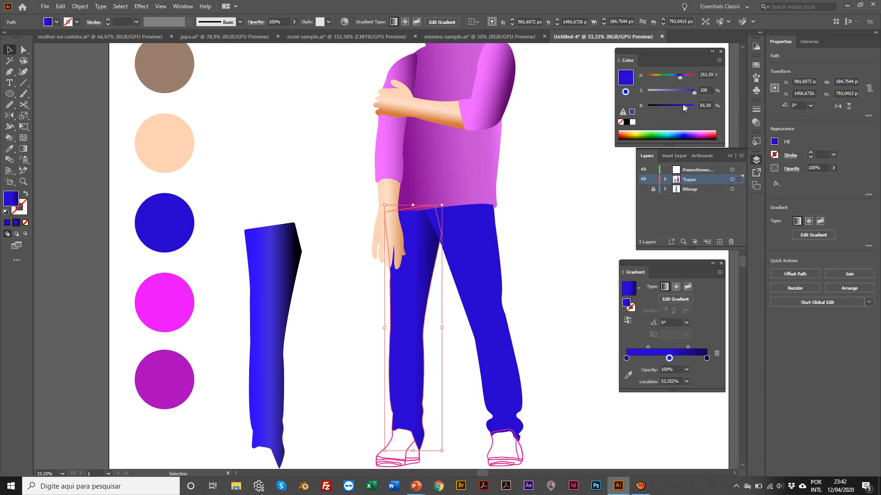
{"action": "left_click_drag", "start_coordinate": [686, 109], "coordinate": [639, 98]}
{"action": "scroll", "coordinate": [424, 266], "scroll_direction": "up", "scroll_amount": 1}
{"action": "scroll", "coordinate": [448, 312], "scroll_direction": "left", "scroll_amount": 1}
{"action": "scroll", "coordinate": [447, 302], "scroll_direction": "down", "scroll_amount": 2}
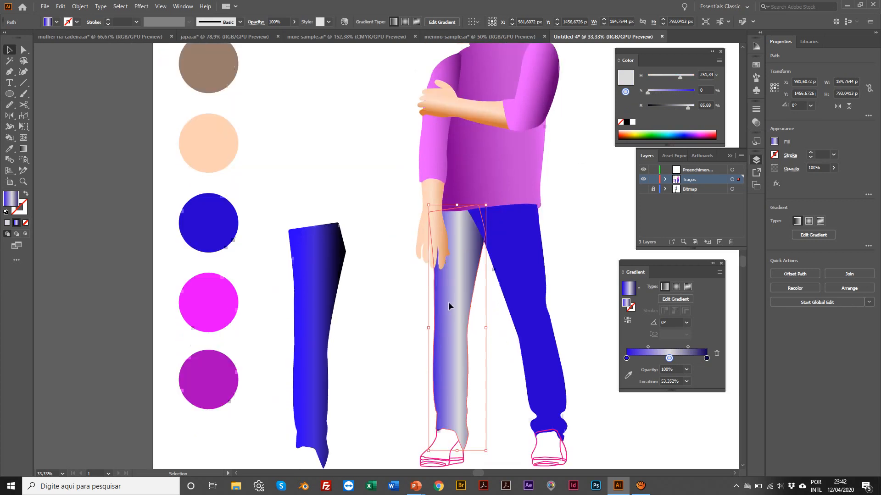
{"action": "left_click_drag", "start_coordinate": [448, 301], "coordinate": [636, 156]}
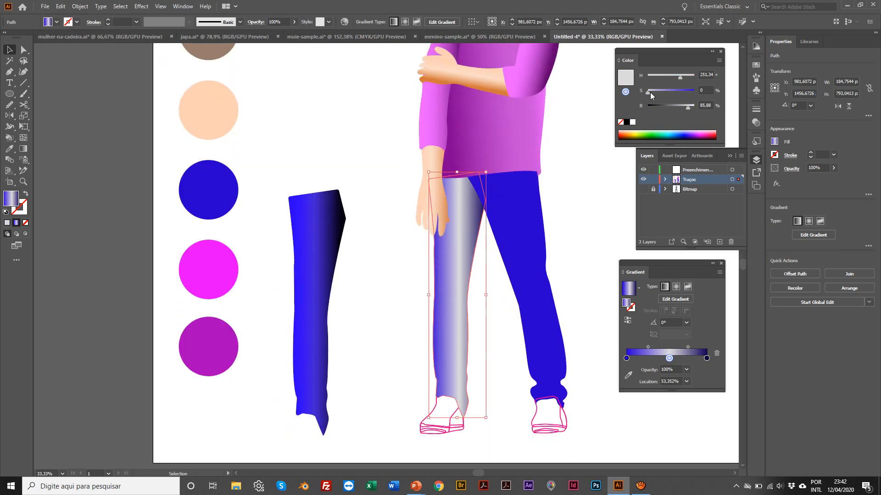
{"action": "left_click_drag", "start_coordinate": [651, 92], "coordinate": [672, 88]}
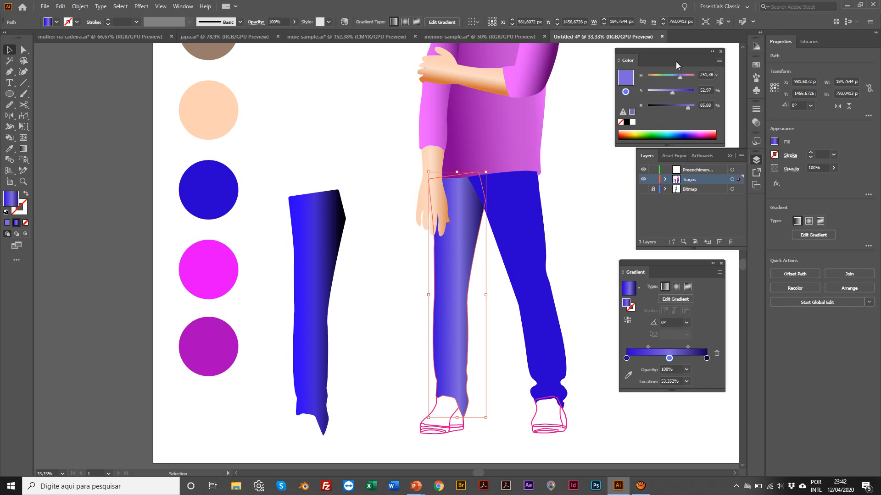
{"action": "left_click", "coordinate": [673, 92]}
{"action": "left_click_drag", "start_coordinate": [675, 91], "coordinate": [689, 96]}
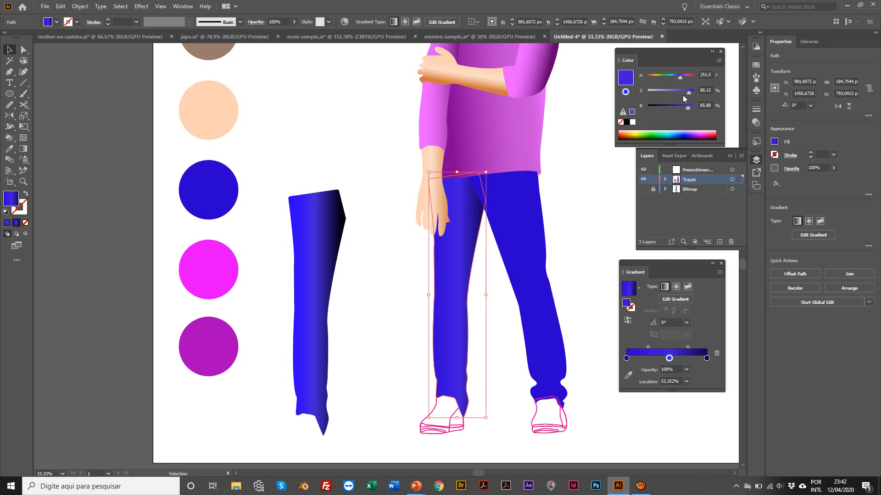
{"action": "left_click_drag", "start_coordinate": [687, 107], "coordinate": [687, 94]}
{"action": "left_click_drag", "start_coordinate": [689, 108], "coordinate": [686, 96]}
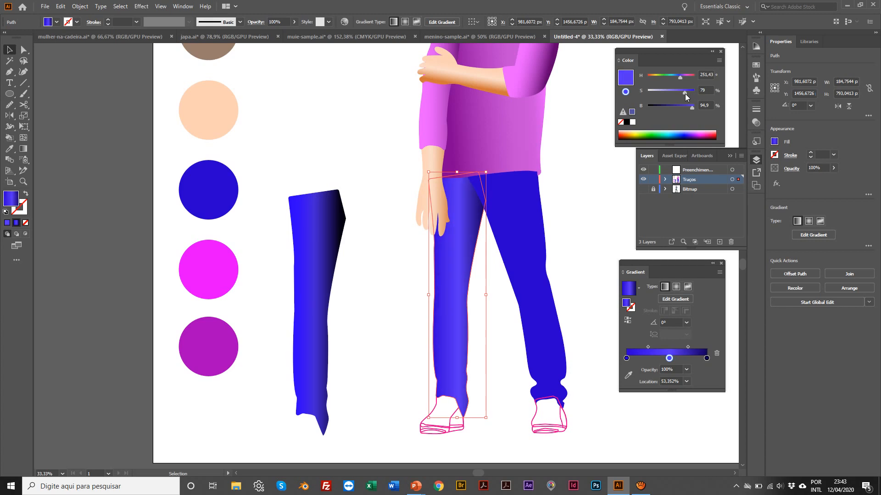
Brighten the left leg gradient's start stop to about 98% saturation and its middle stop to 80%, both at 100% brightness.
{"action": "mouse_move", "coordinate": [685, 94]}
{"action": "left_mouse_down"}
{"action": "mouse_move", "coordinate": [695, 109]}
{"action": "mouse_move", "coordinate": [689, 94]}
{"action": "left_mouse_up"}
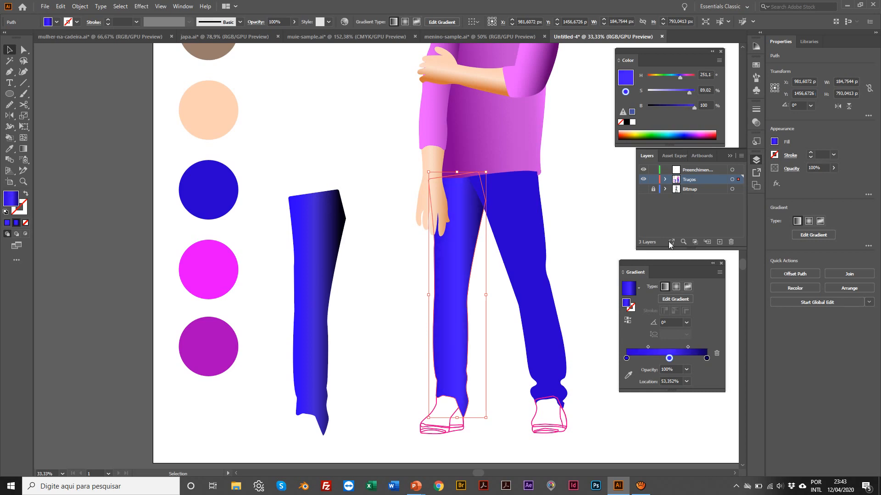
{"action": "left_click", "coordinate": [625, 359]}
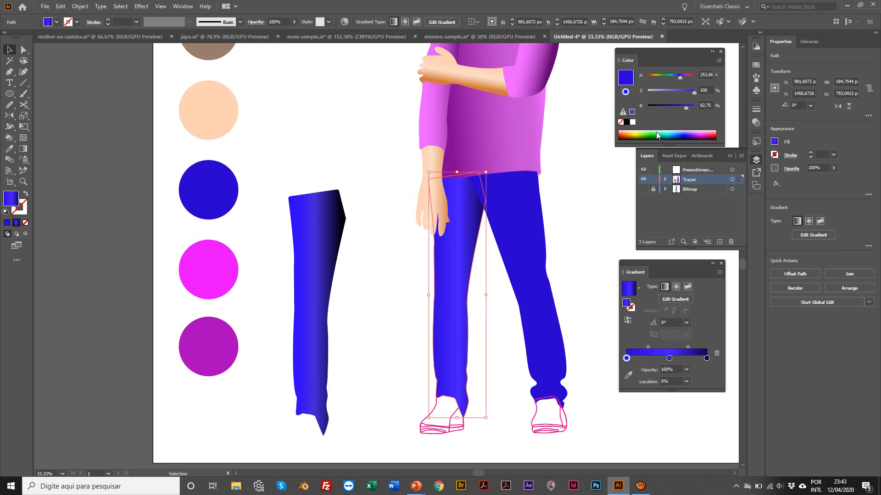
{"action": "mouse_move", "coordinate": [693, 93]}
{"action": "left_mouse_down"}
{"action": "mouse_move", "coordinate": [689, 108]}
{"action": "mouse_move", "coordinate": [684, 92]}
{"action": "mouse_move", "coordinate": [693, 95]}
{"action": "left_mouse_up"}
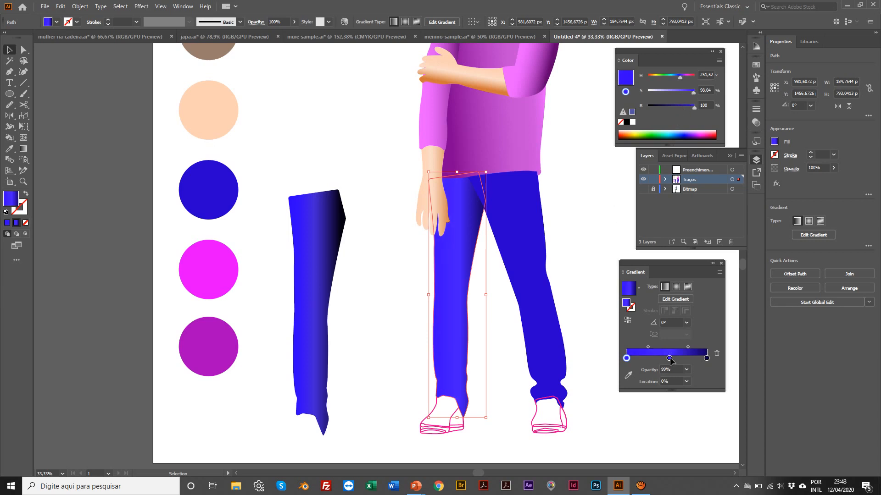
{"action": "left_click", "coordinate": [669, 358]}
{"action": "left_click_drag", "start_coordinate": [688, 95], "coordinate": [684, 95]}
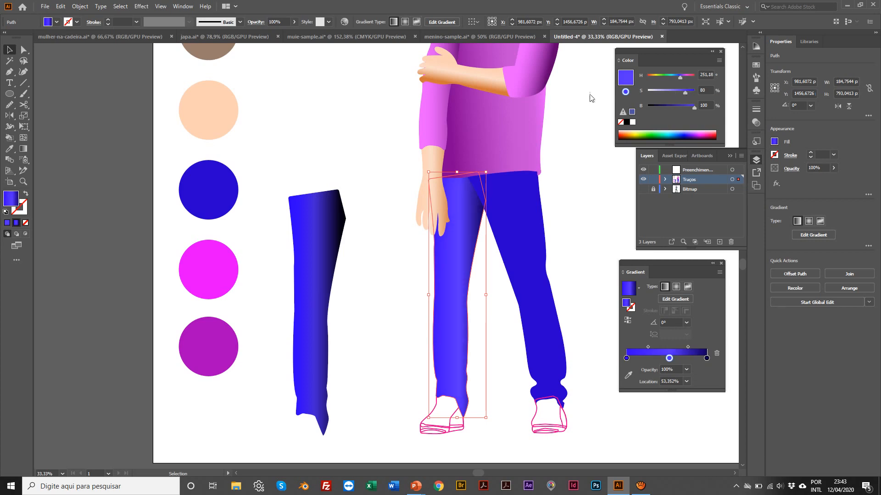
Darken the left leg gradient's end stop to about 17% brightness and set the middle stop's saturation to about 86%.
{"action": "left_click", "coordinate": [707, 359]}
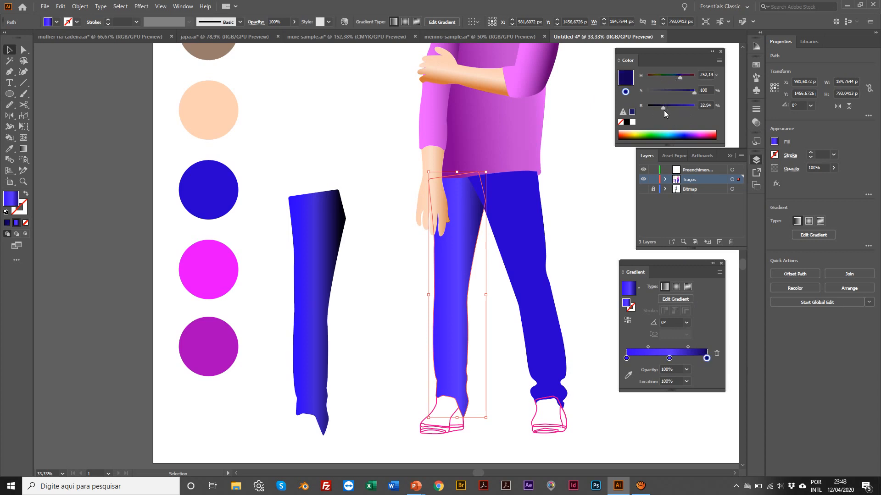
{"action": "left_click_drag", "start_coordinate": [659, 107], "coordinate": [656, 105]}
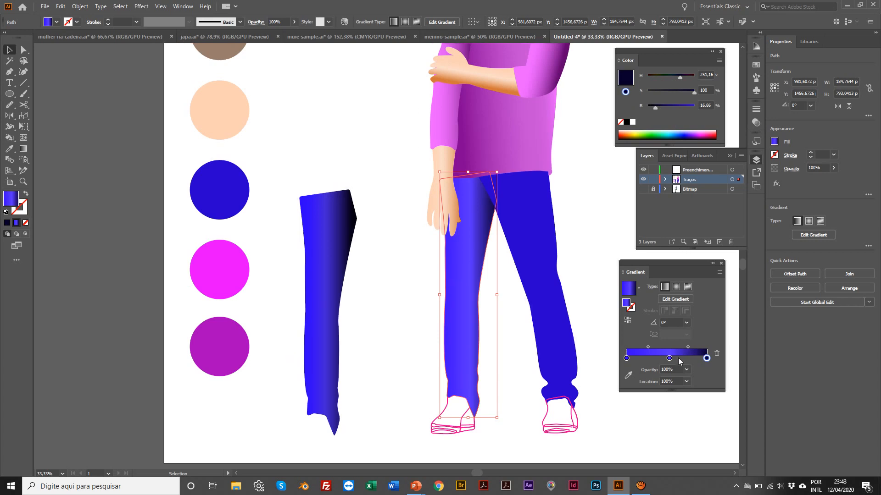
{"action": "left_click", "coordinate": [669, 358]}
{"action": "left_click_drag", "start_coordinate": [685, 91], "coordinate": [688, 97]}
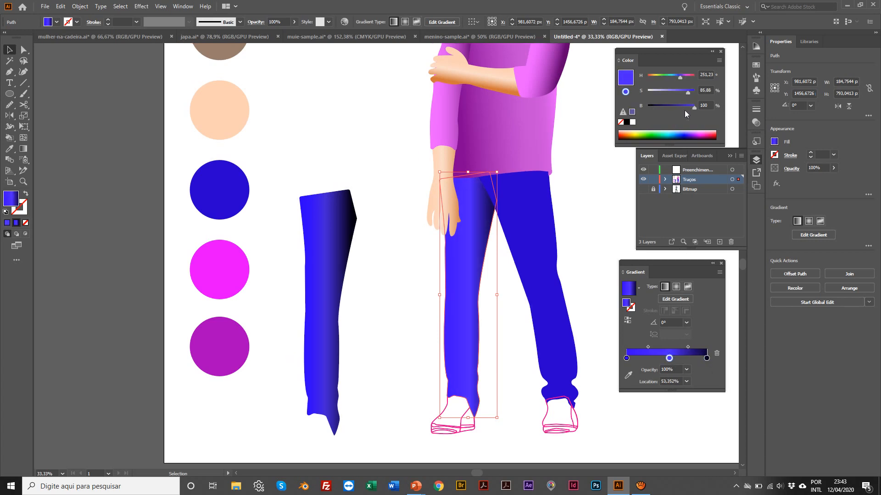
{"action": "left_click", "coordinate": [9, 50]}
{"action": "left_click", "coordinate": [304, 119]}
Copy the left leg's gradient onto the right trouser leg and redirect it to about -166° so the dark side follows the inner thigh.
{"action": "key", "text": "z"}
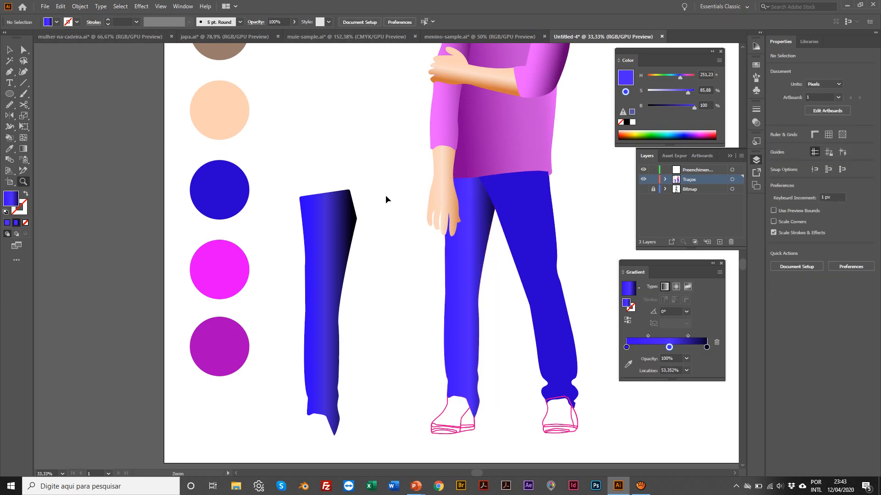
{"action": "left_click", "coordinate": [385, 194]}
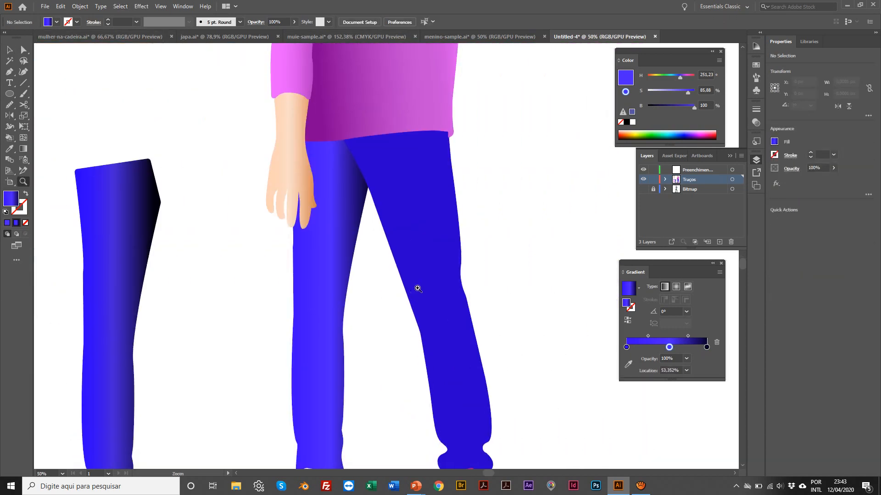
{"action": "left_click", "coordinate": [10, 49]}
{"action": "scroll", "coordinate": [431, 227], "scroll_direction": "right", "scroll_amount": 1}
{"action": "left_click", "coordinate": [431, 227]}
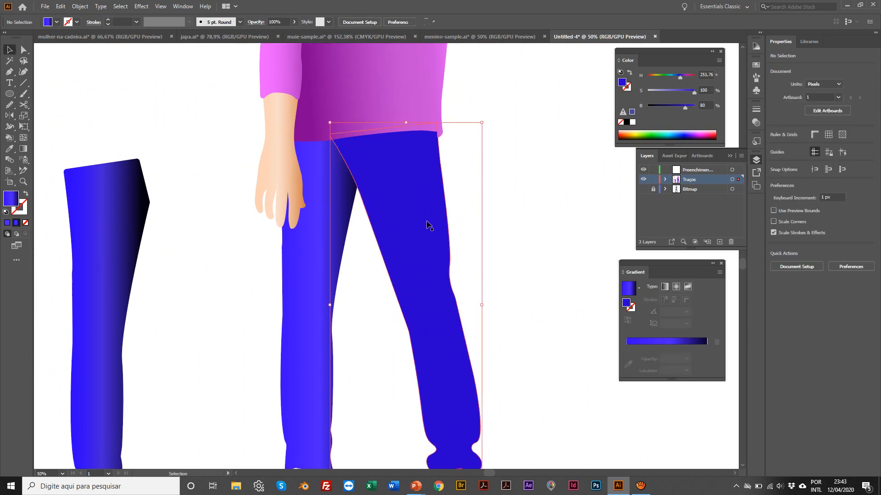
{"action": "key", "text": "i"}
{"action": "left_click", "coordinate": [303, 259]}
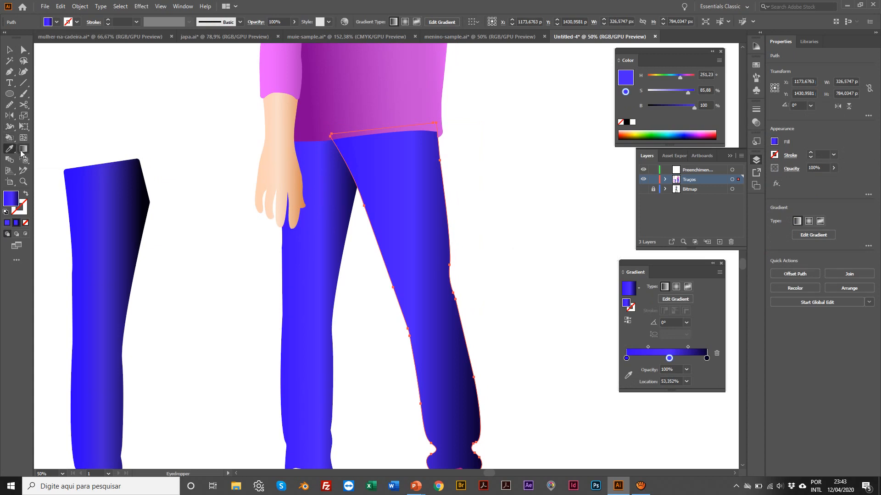
{"action": "left_click", "coordinate": [21, 153]}
{"action": "mouse_move", "coordinate": [383, 242]}
{"action": "left_mouse_down"}
{"action": "mouse_move", "coordinate": [373, 242]}
{"action": "mouse_move", "coordinate": [399, 309]}
{"action": "mouse_move", "coordinate": [378, 220]}
{"action": "mouse_move", "coordinate": [368, 210]}
{"action": "mouse_move", "coordinate": [350, 213]}
{"action": "mouse_move", "coordinate": [353, 229]}
{"action": "left_mouse_up"}
{"action": "scroll", "coordinate": [353, 230], "scroll_direction": "left", "scroll_amount": 1}
{"action": "left_click", "coordinate": [9, 49]}
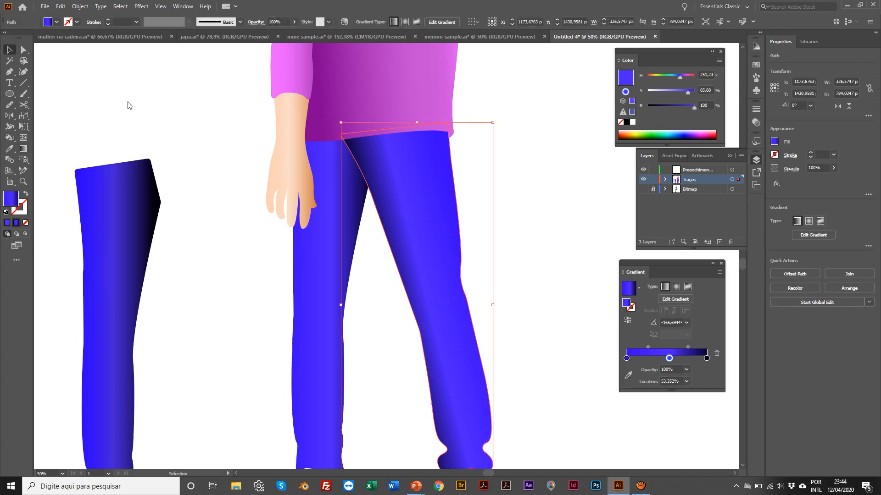
{"action": "left_click", "coordinate": [149, 94]}
{"action": "scroll", "coordinate": [151, 93], "scroll_direction": "down", "scroll_amount": 1}
Delete the reference trouser leg standing between the palette circles and the figure.
{"action": "key", "text": "z"}
{"action": "left_click", "coordinate": [429, 246], "text": "alt"}
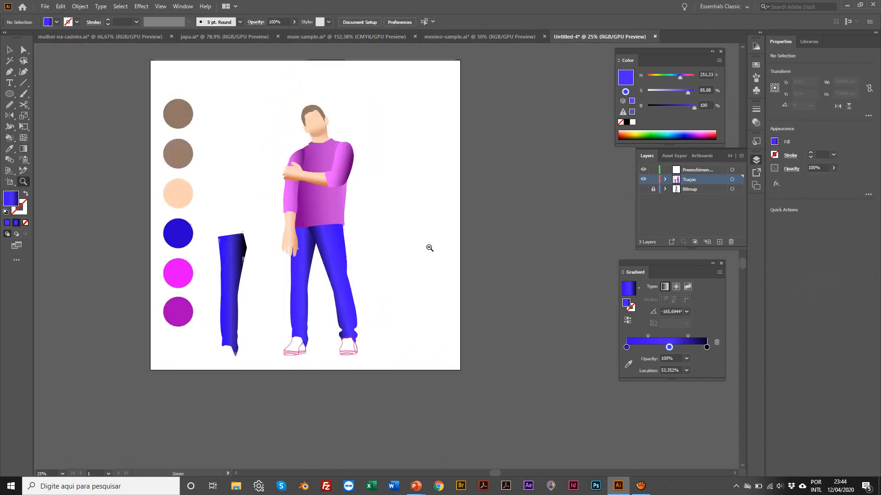
{"action": "left_click", "coordinate": [283, 261]}
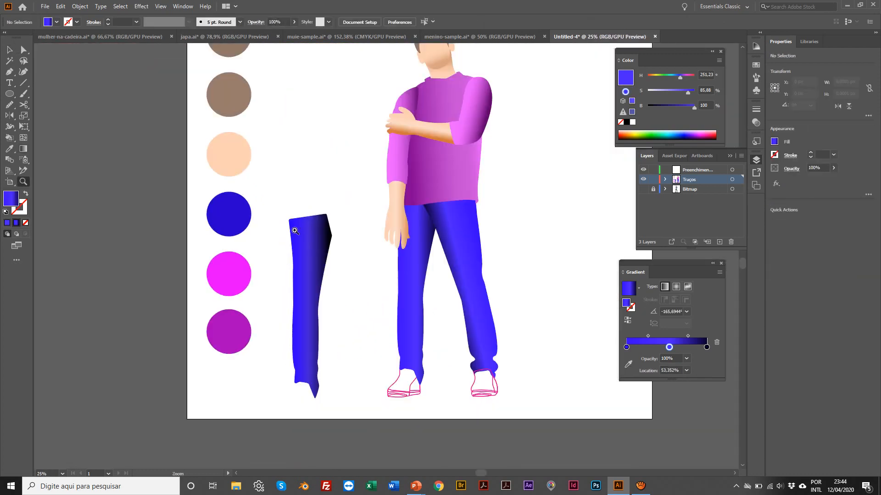
{"action": "key", "text": "v"}
{"action": "left_click_drag", "start_coordinate": [283, 193], "coordinate": [338, 281]}
{"action": "key", "text": "Delete"}
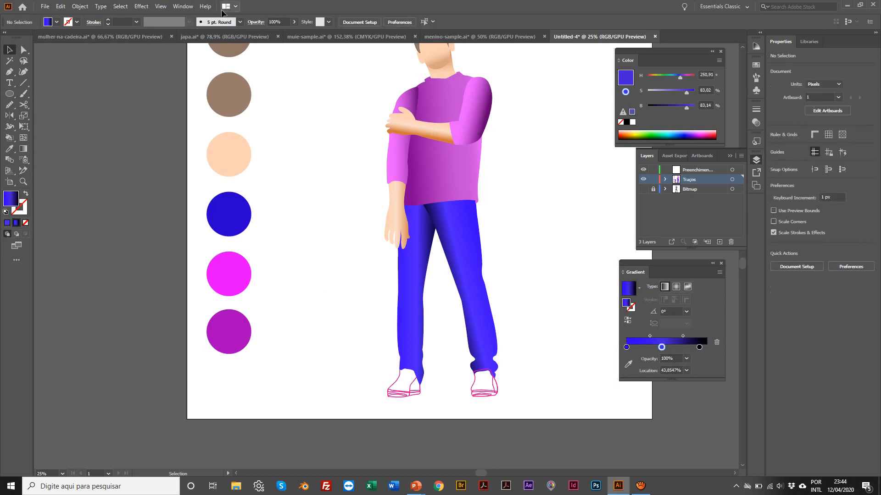
In the menino-sample document, select and copy all the green pieces of both shoes.
{"action": "left_click", "coordinate": [458, 37]}
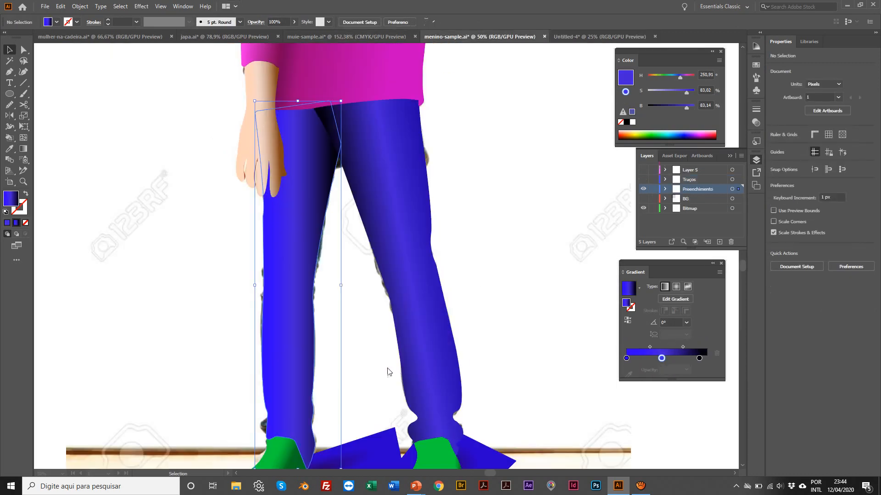
{"action": "scroll", "coordinate": [387, 371], "scroll_direction": "down", "scroll_amount": 5}
{"action": "left_click", "coordinate": [282, 277]}
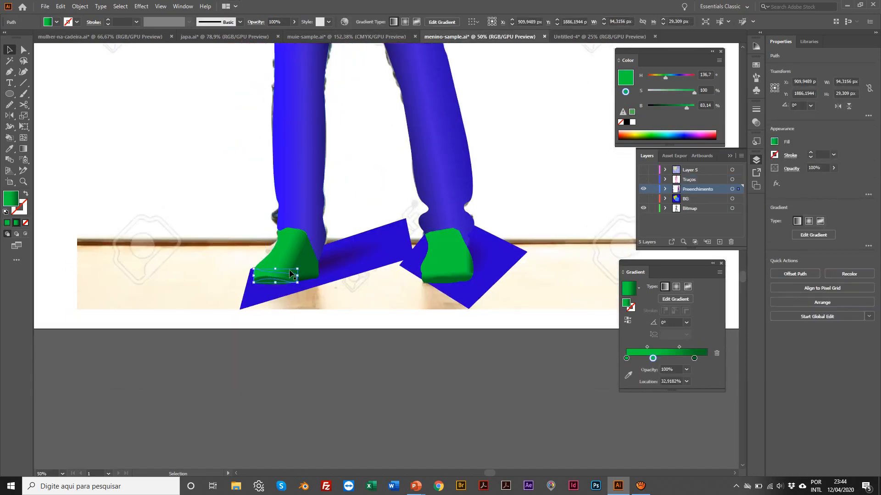
{"action": "left_click", "coordinate": [288, 254], "text": "shift"}
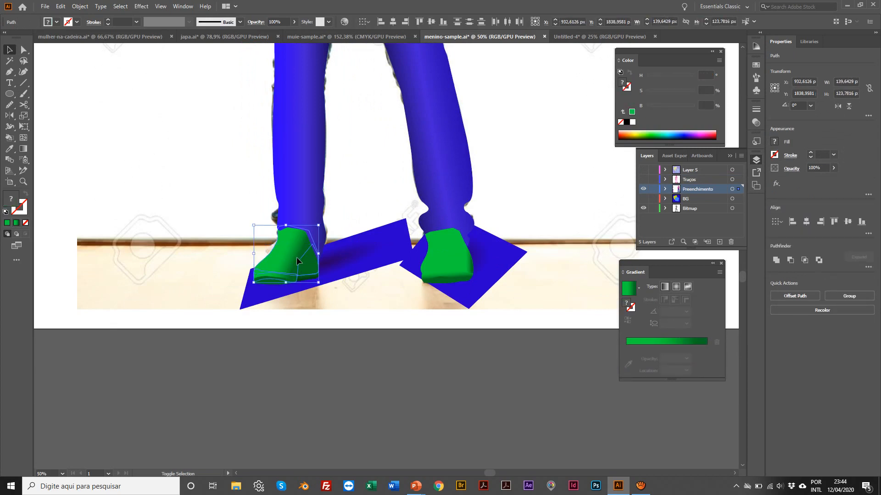
{"action": "left_click_drag", "start_coordinate": [286, 253], "coordinate": [233, 222]}
{"action": "key", "text": "ctrl+z"}
{"action": "left_click", "coordinate": [275, 283], "text": "shift"}
{"action": "left_click", "coordinate": [303, 281], "text": "shift"}
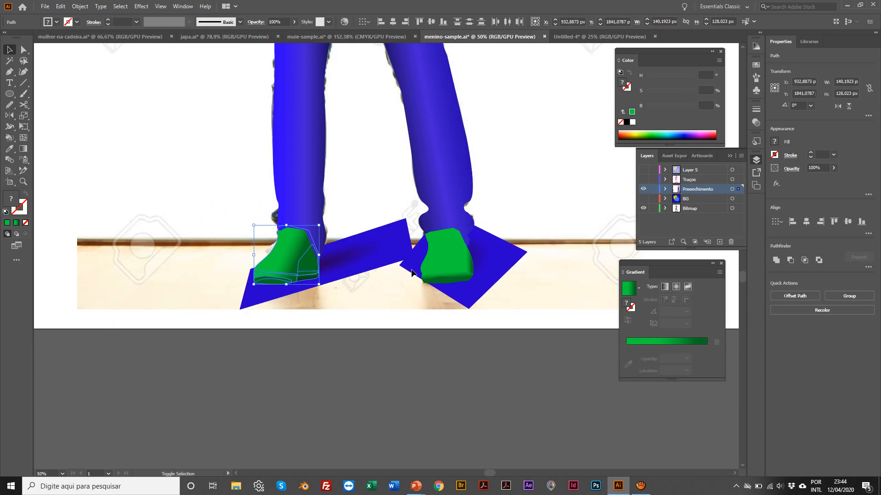
{"action": "left_click", "coordinate": [439, 283], "text": "shift"}
{"action": "left_click", "coordinate": [459, 278], "text": "shift"}
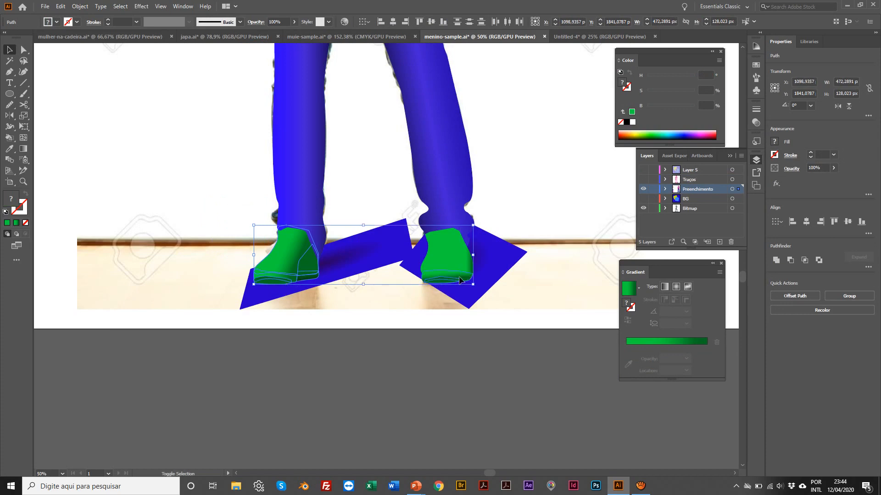
{"action": "left_click", "coordinate": [443, 258], "text": "shift"}
{"action": "scroll", "coordinate": [442, 258], "scroll_direction": "left", "scroll_amount": 1}
Paste the green shoes into the Untitled-4 document and place them below the artboard, under the figure's feet.
{"action": "left_click", "coordinate": [560, 40]}
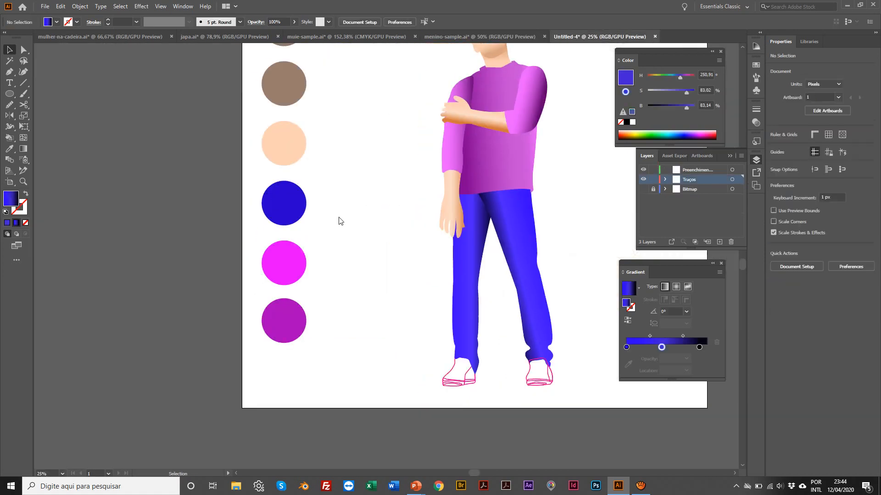
{"action": "key", "text": "ctrl+v"}
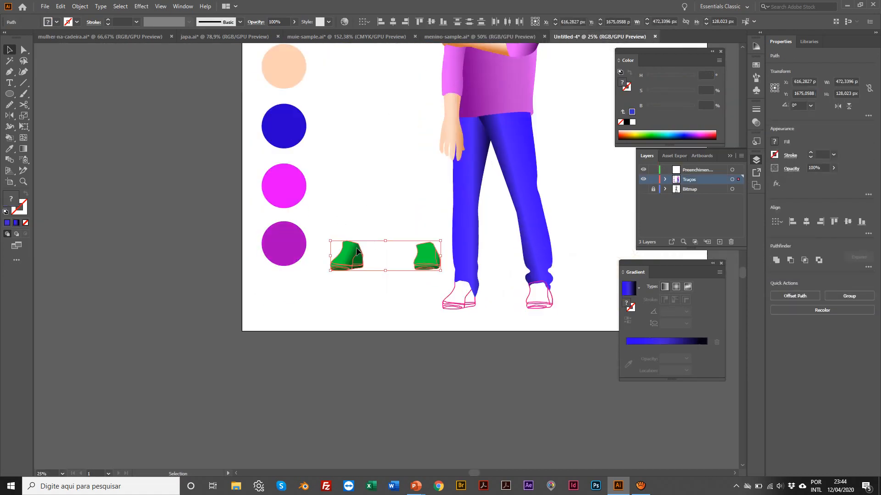
{"action": "left_click_drag", "start_coordinate": [356, 251], "coordinate": [467, 371]}
{"action": "left_click", "coordinate": [413, 272]}
Pull the upper's outline away from the figure's left shoe to inspect its shape, and undo the move.
{"action": "key", "text": "z"}
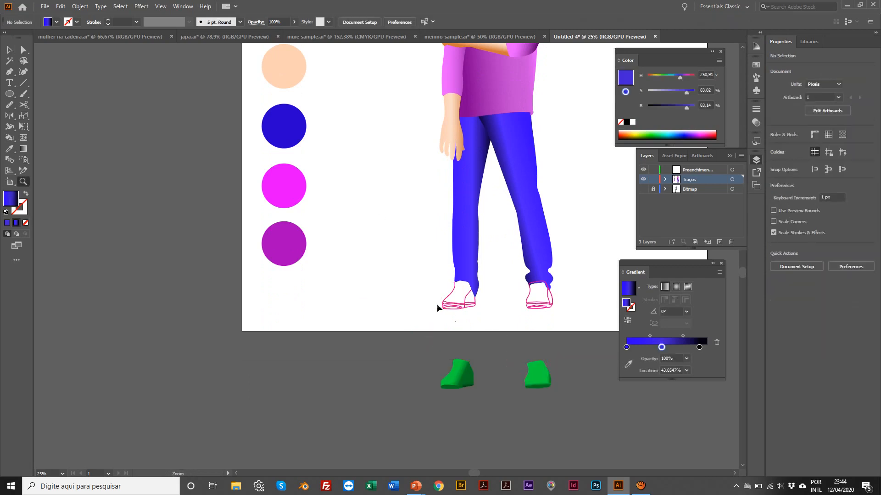
{"action": "left_click", "coordinate": [436, 303]}
{"action": "left_click", "coordinate": [431, 265]}
{"action": "left_click", "coordinate": [425, 264]}
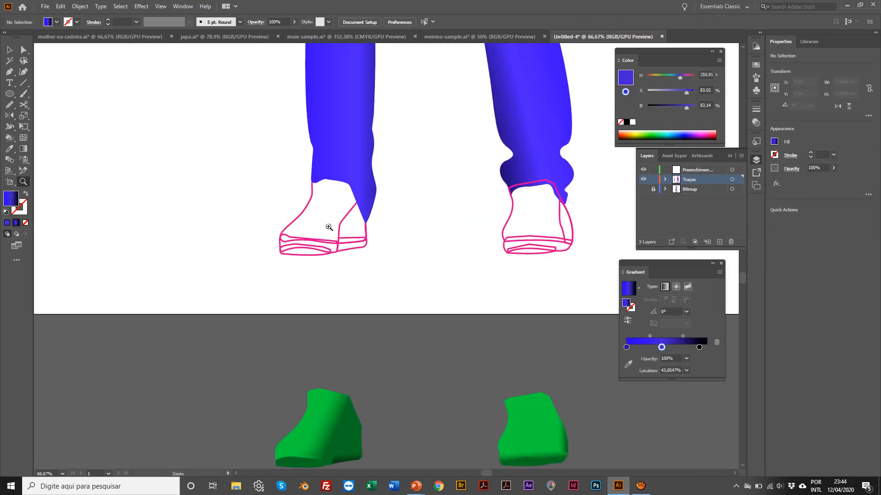
{"action": "key", "text": "v"}
{"action": "left_click_drag", "start_coordinate": [306, 208], "coordinate": [237, 181]}
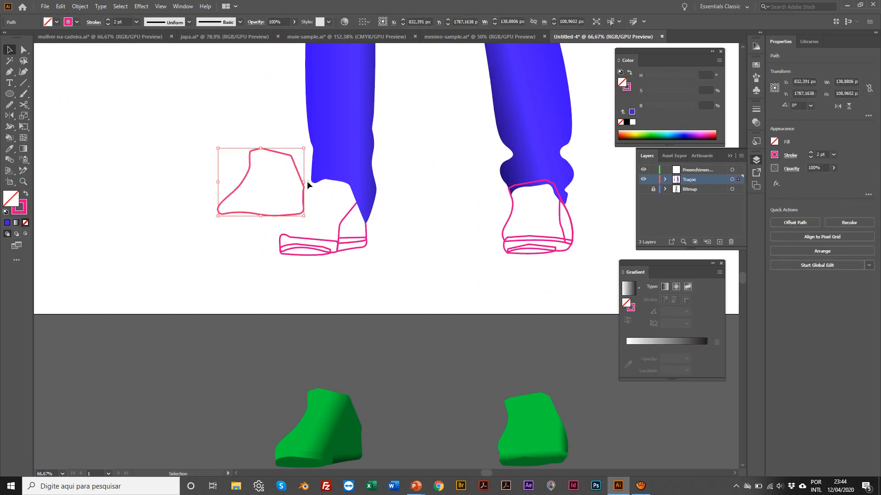
{"action": "key", "text": "ctrl+z"}
{"action": "left_click", "coordinate": [334, 290]}
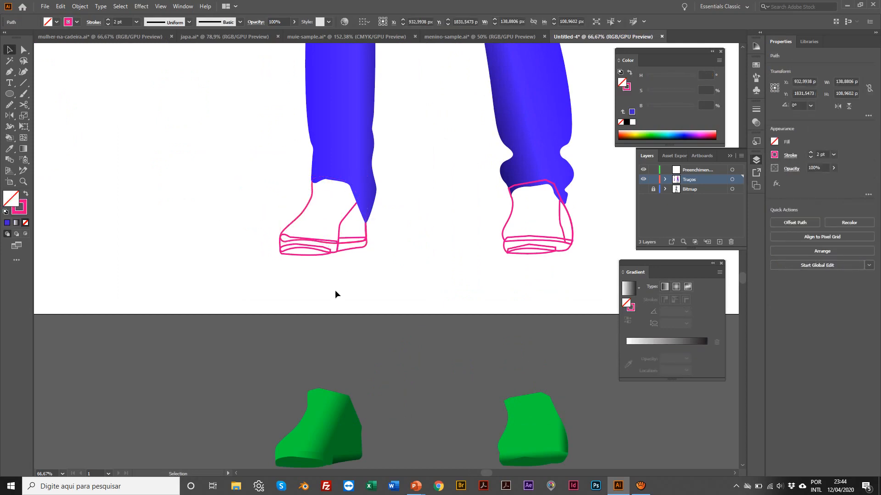
Pull the heel outline out of the left shoe, compare it with the green sample shoe, and undo the move.
{"action": "left_click_drag", "start_coordinate": [344, 221], "coordinate": [373, 231]}
{"action": "scroll", "coordinate": [414, 252], "scroll_direction": "left", "scroll_amount": 2}
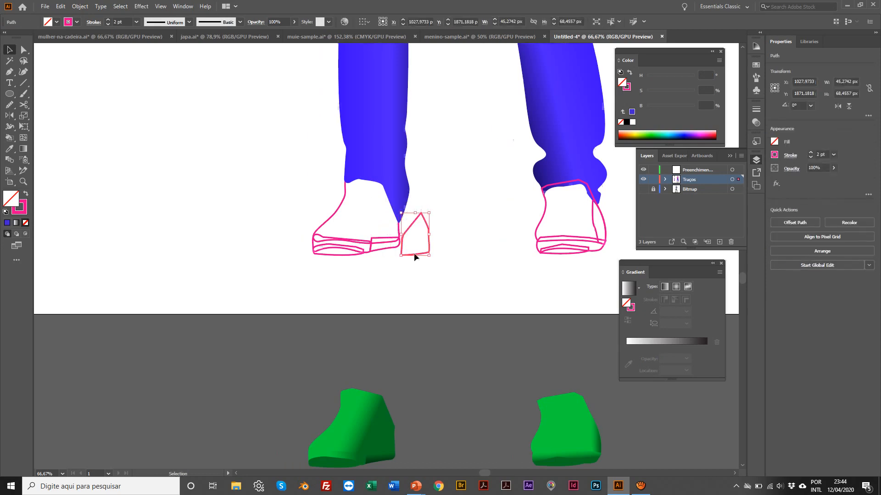
{"action": "scroll", "coordinate": [377, 331], "scroll_direction": "down", "scroll_amount": 2}
{"action": "scroll", "coordinate": [381, 397], "scroll_direction": "right", "scroll_amount": 2}
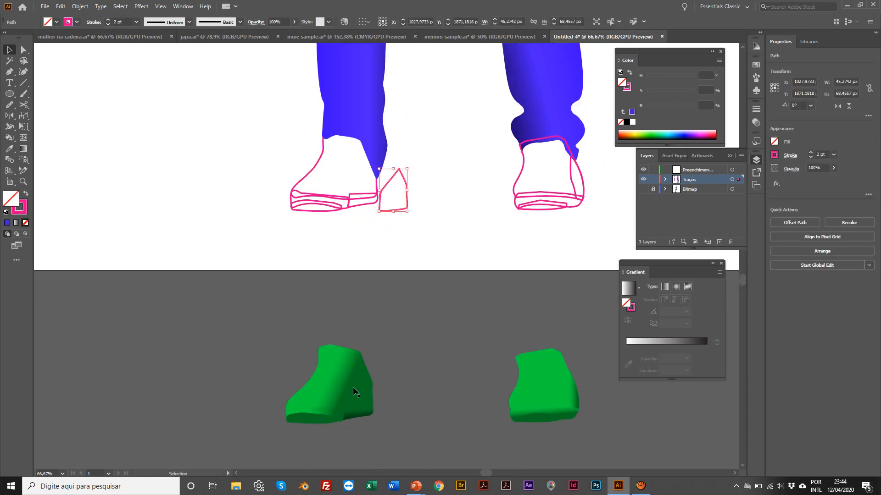
{"action": "scroll", "coordinate": [356, 389], "scroll_direction": "down", "scroll_amount": 1}
{"action": "scroll", "coordinate": [355, 389], "scroll_direction": "right", "scroll_amount": 1}
{"action": "scroll", "coordinate": [337, 363], "scroll_direction": "left", "scroll_amount": 1}
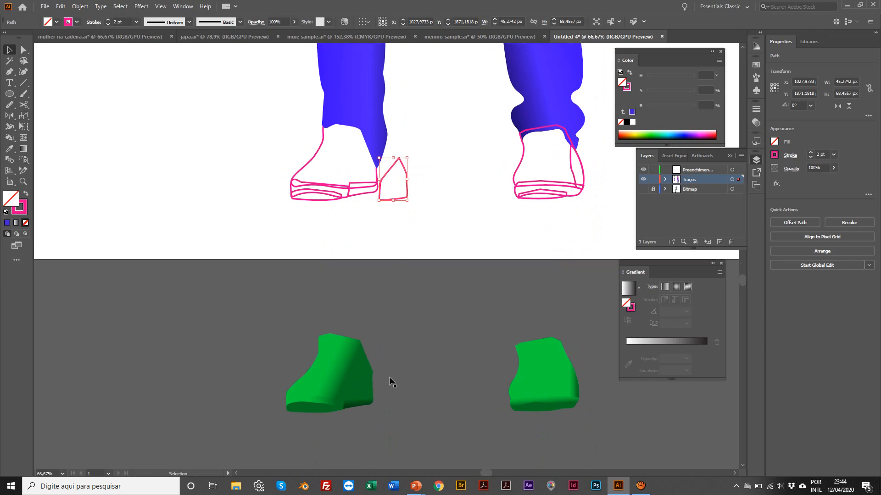
{"action": "key", "text": "ctrl+z"}
Pull the two front sole outlines out of the left shoe one at a time, undoing each move.
{"action": "left_click", "coordinate": [301, 212]}
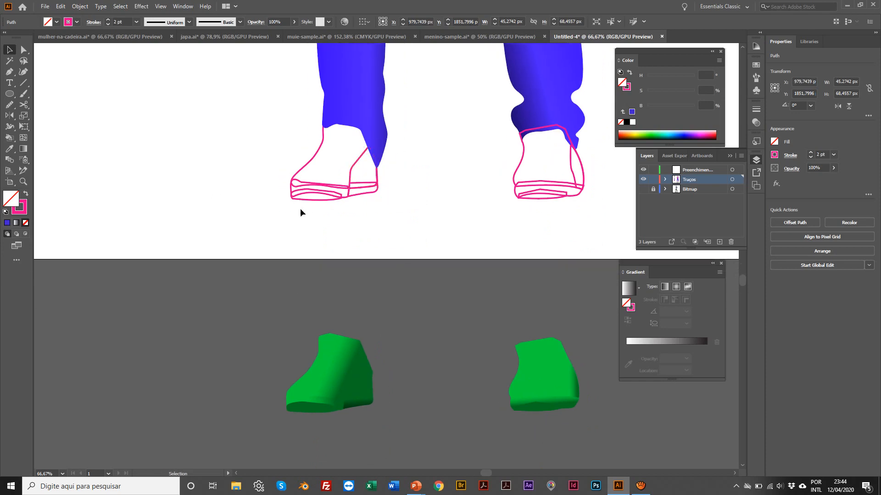
{"action": "left_click_drag", "start_coordinate": [296, 183], "coordinate": [257, 158]}
{"action": "key", "text": "ctrl+z"}
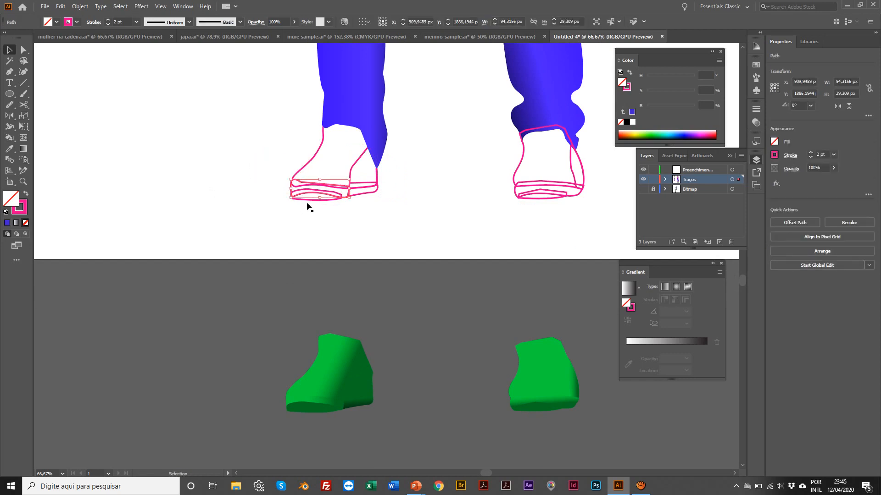
{"action": "left_click", "coordinate": [303, 200]}
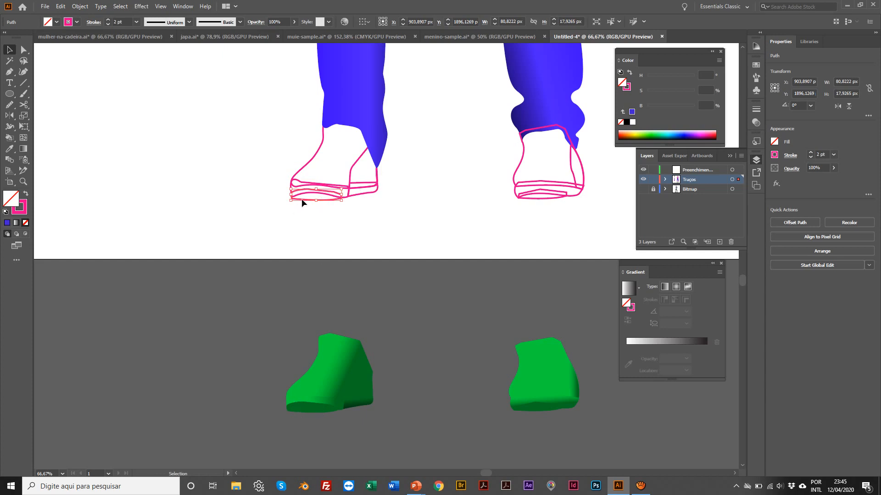
{"action": "left_click_drag", "start_coordinate": [301, 201], "coordinate": [322, 222]}
{"action": "key", "text": "ctrl+z"}
Review the whole figure and compare its shoe outlines with the green shoes in menino-sample.ai, returning to the Untitled-4 document.
{"action": "scroll", "coordinate": [405, 187], "scroll_direction": "up", "scroll_amount": 4}
{"action": "scroll", "coordinate": [415, 189], "scroll_direction": "left", "scroll_amount": 5}
{"action": "scroll", "coordinate": [413, 189], "scroll_direction": "right", "scroll_amount": 1}
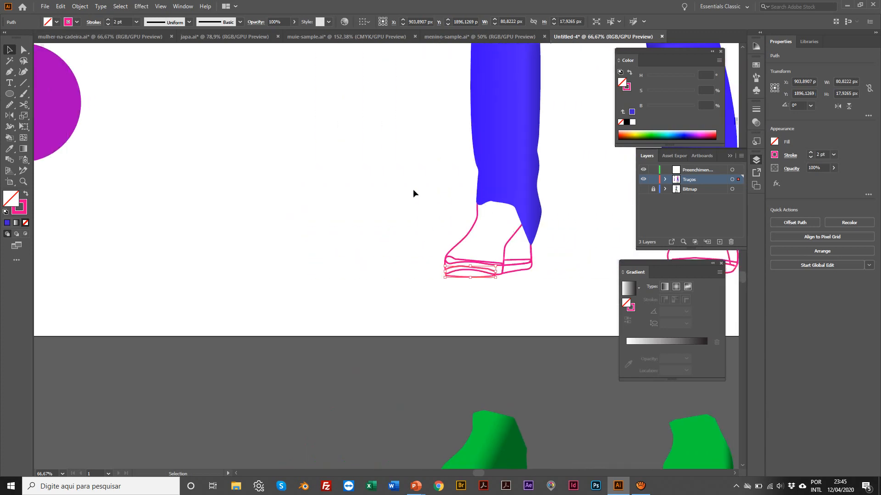
{"action": "left_click", "coordinate": [434, 241]}
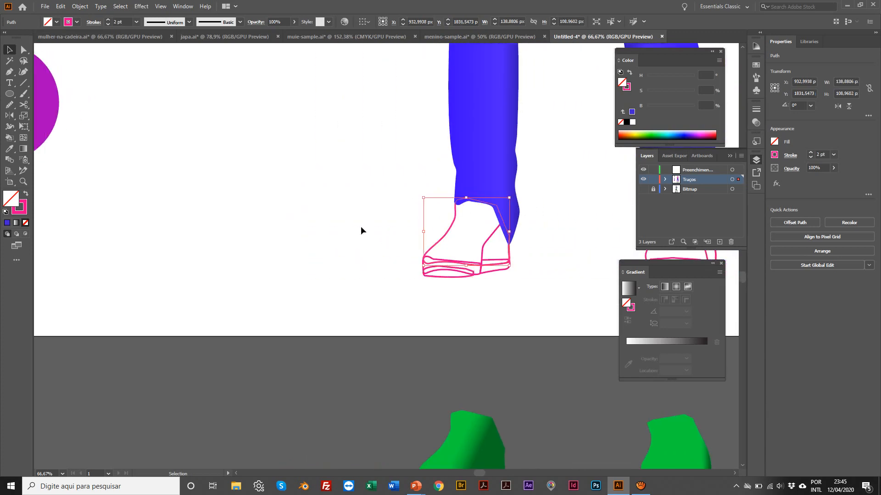
{"action": "key", "text": "z"}
{"action": "left_click", "coordinate": [316, 168], "text": "alt"}
{"action": "left_click", "coordinate": [316, 169], "text": "alt"}
{"action": "left_click", "coordinate": [316, 169], "text": "alt"}
{"action": "left_click", "coordinate": [472, 198], "text": "alt"}
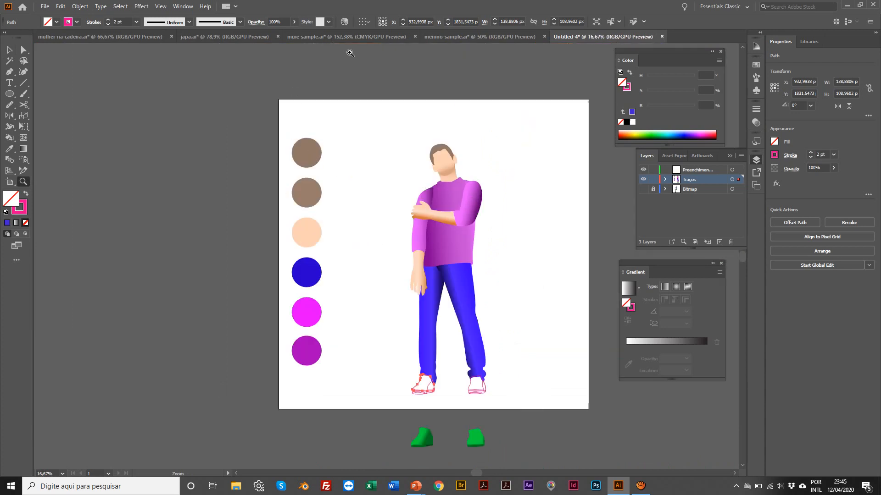
{"action": "left_click", "coordinate": [464, 37]}
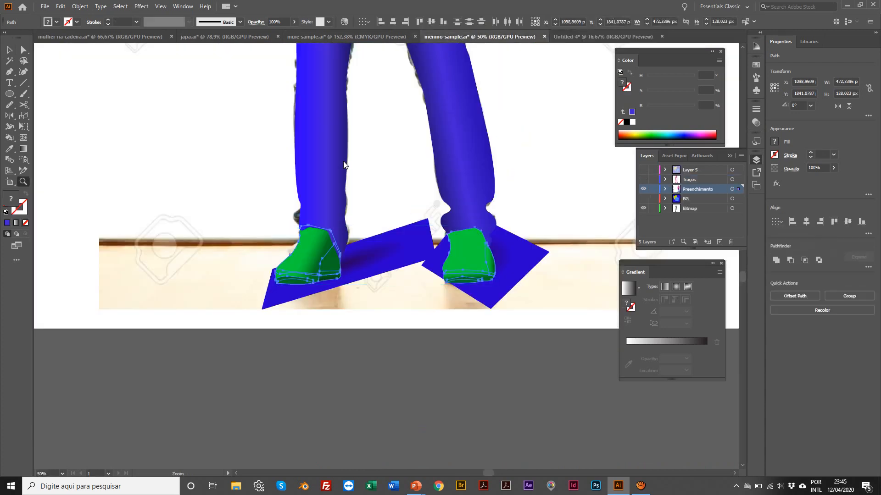
{"action": "left_click", "coordinate": [602, 36]}
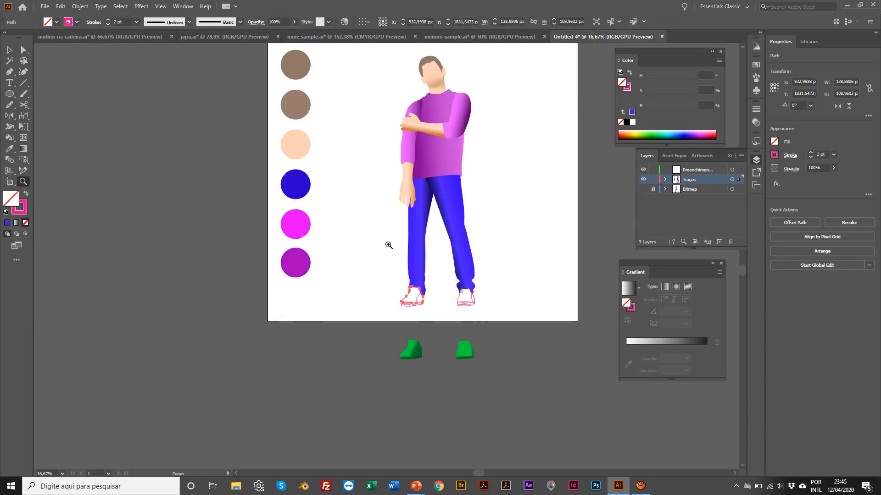
{"action": "left_click", "coordinate": [410, 300]}
{"action": "left_click", "coordinate": [349, 239]}
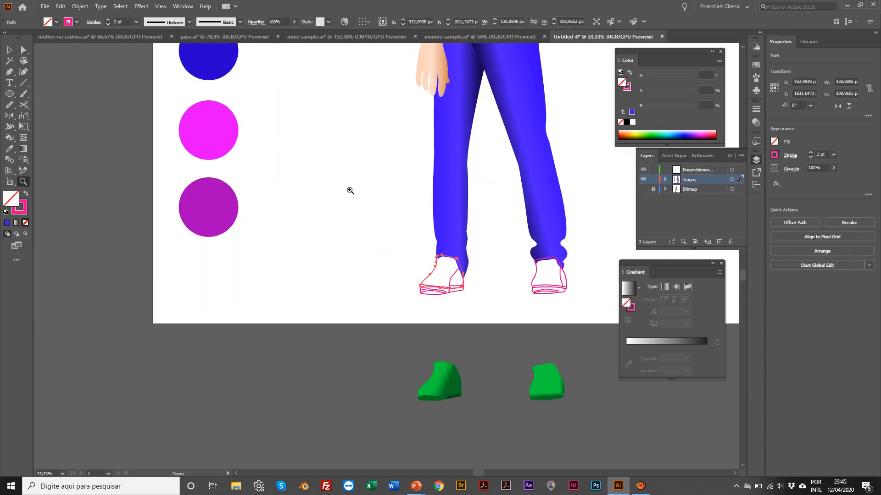
Duplicate the purple swatch circle beside the original and fill the copy with bright green (H 121.56°, S 100%, B 90.59%).
{"action": "key", "text": "v"}
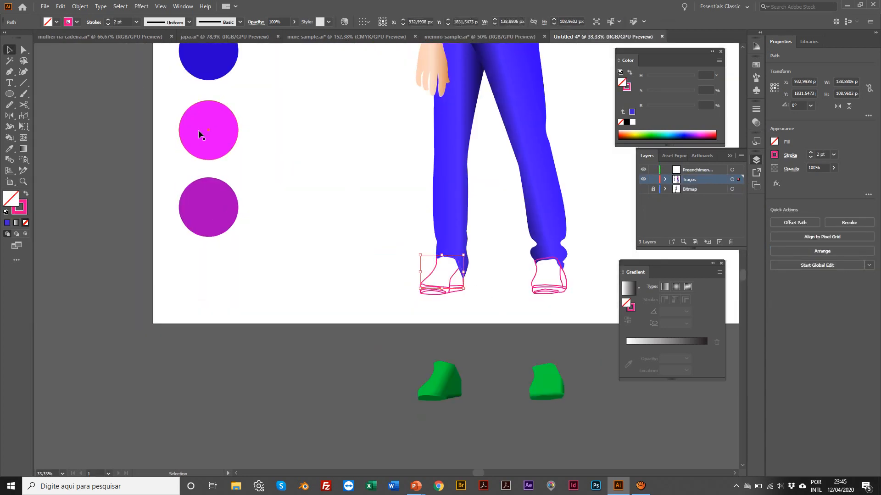
{"action": "left_click", "coordinate": [198, 132]}
{"action": "left_click_drag", "start_coordinate": [212, 217], "coordinate": [293, 215]}
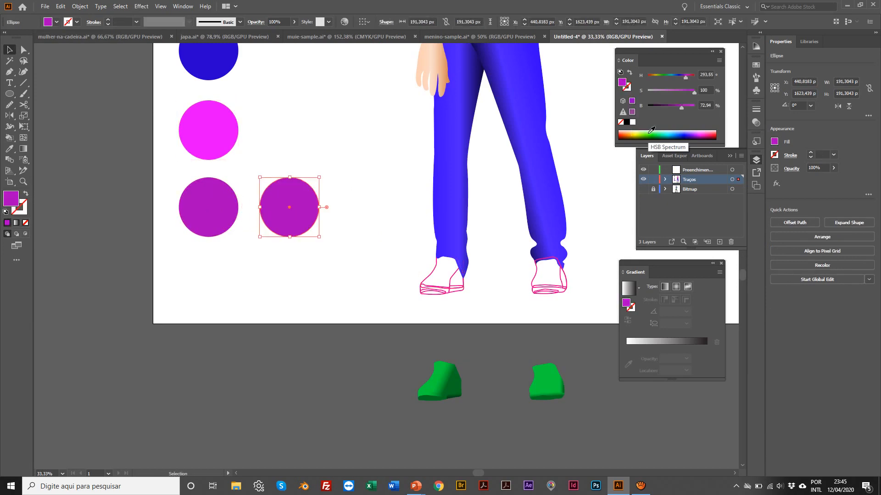
{"action": "left_click", "coordinate": [651, 134]}
{"action": "scroll", "coordinate": [371, 111], "scroll_direction": "left", "scroll_amount": 1}
{"action": "left_click", "coordinate": [371, 113]}
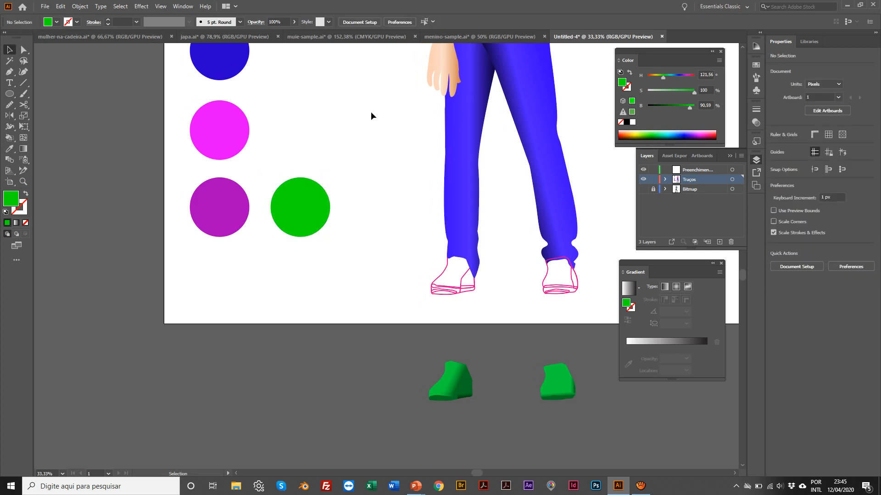
Pull the upper out of the green left sample shoe to inspect its shape, and undo the move.
{"action": "left_click", "coordinate": [419, 271], "text": "ctrl"}
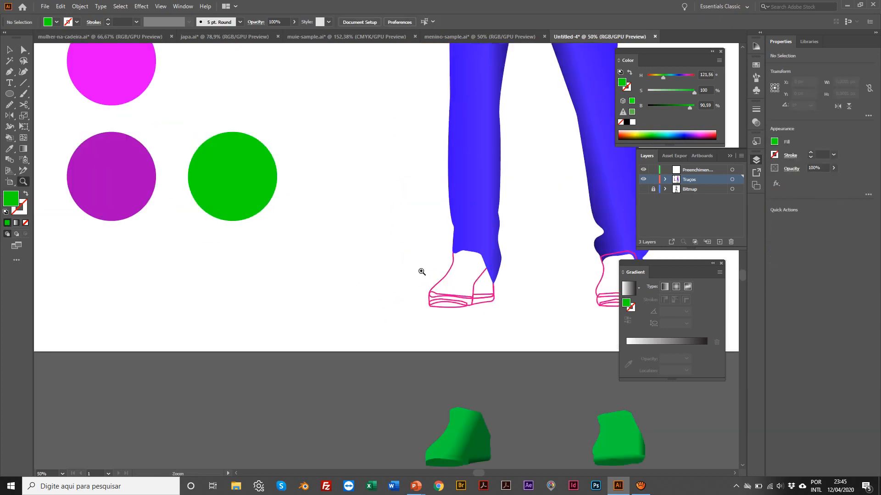
{"action": "left_click", "coordinate": [447, 426]}
{"action": "left_click_drag", "start_coordinate": [434, 413], "coordinate": [422, 402]}
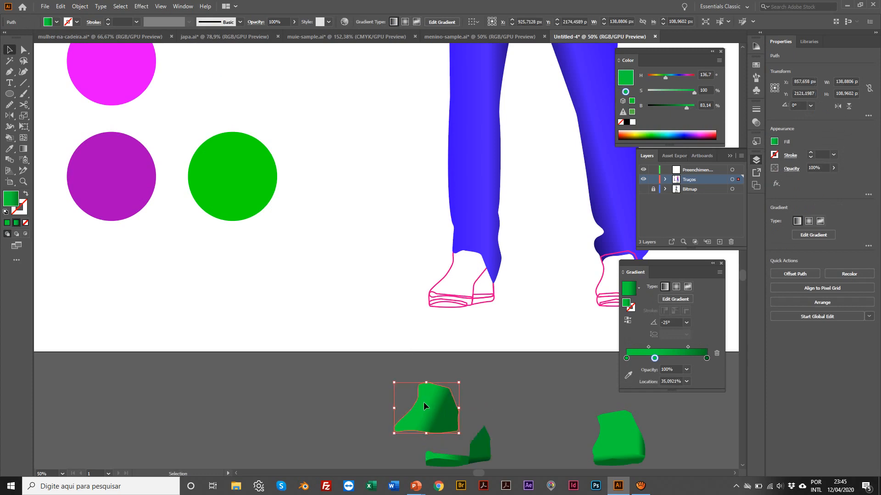
{"action": "key", "text": "ctrl+z"}
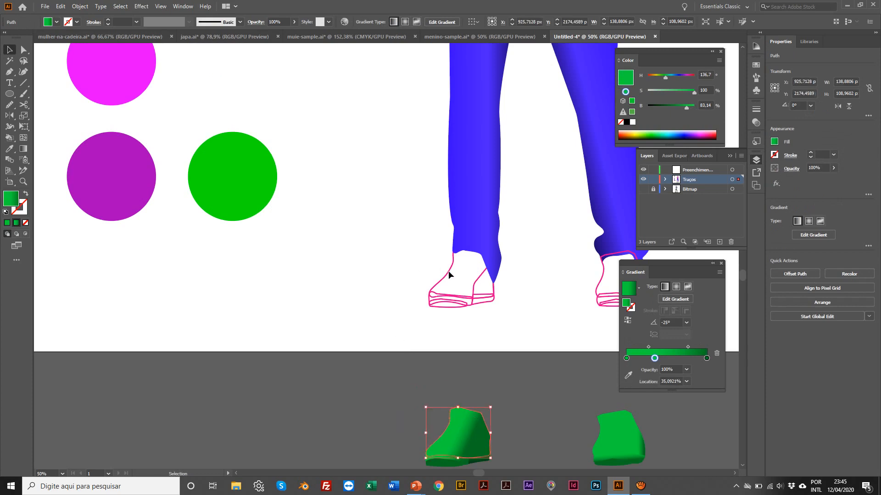
Fill the upper of the figure's left shoe with the green gradient sampled from the matching sample shoe.
{"action": "left_click", "coordinate": [448, 271]}
{"action": "scroll", "coordinate": [401, 293], "scroll_direction": "down", "scroll_amount": 2}
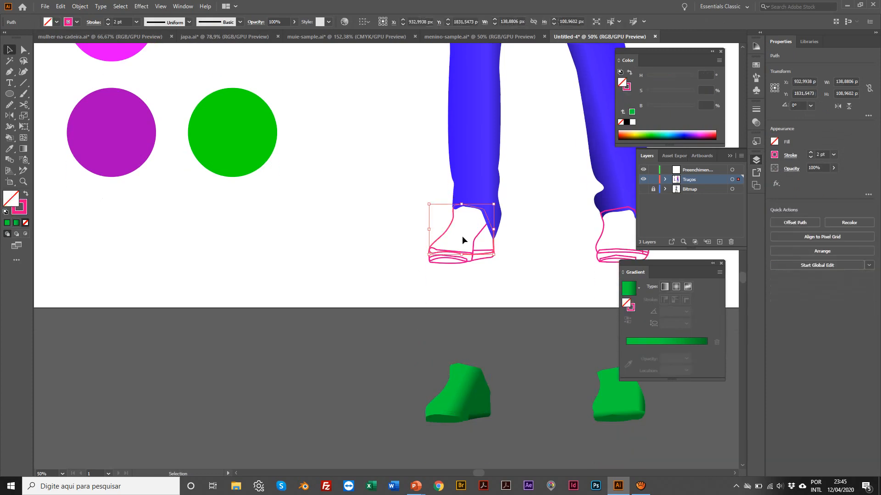
{"action": "key", "text": "i"}
{"action": "left_click", "coordinate": [453, 386]}
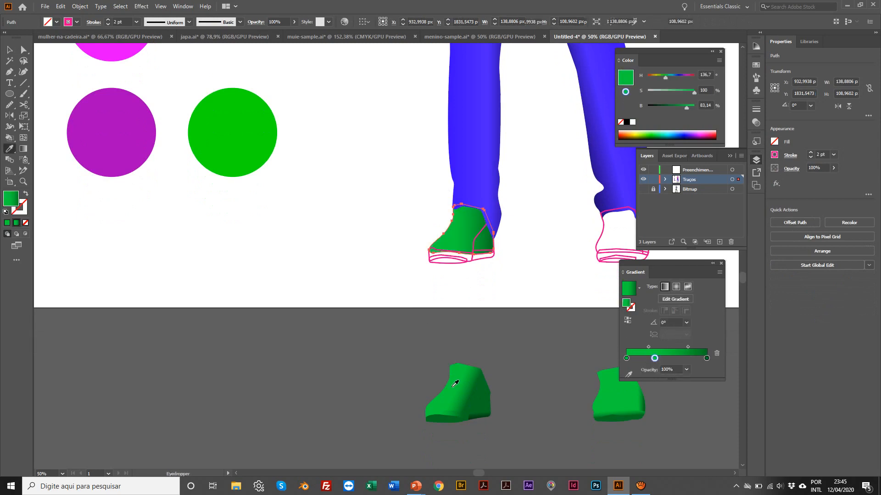
{"action": "key", "text": "v"}
{"action": "left_click", "coordinate": [379, 306]}
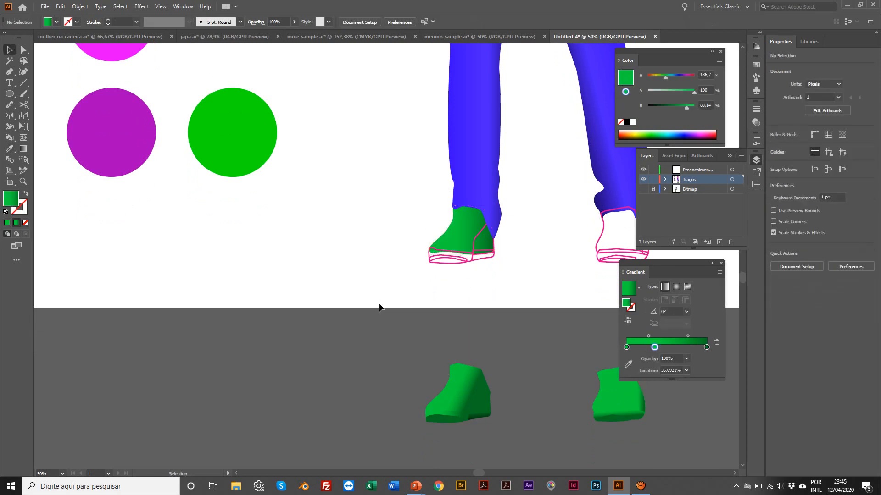
Examine the colour and location of each of the three gradient stops on the left shoe's upper.
{"action": "left_click", "coordinate": [450, 238]}
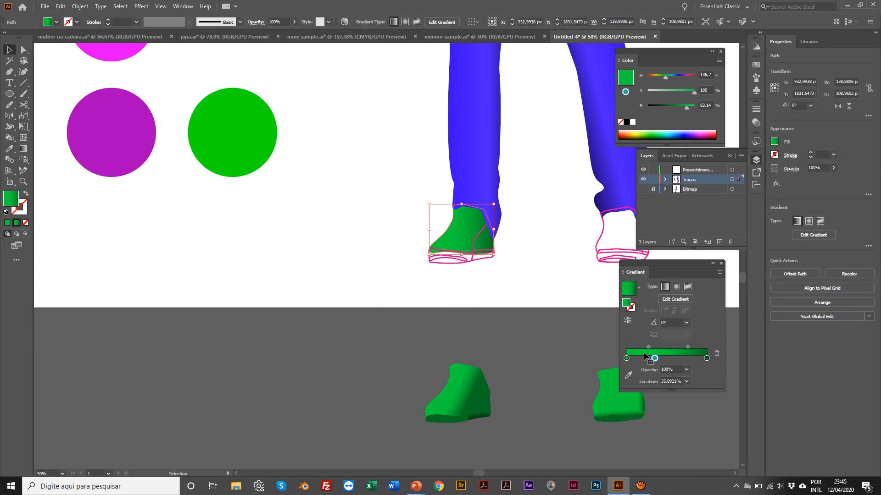
{"action": "scroll", "coordinate": [468, 171], "scroll_direction": "up", "scroll_amount": 5}
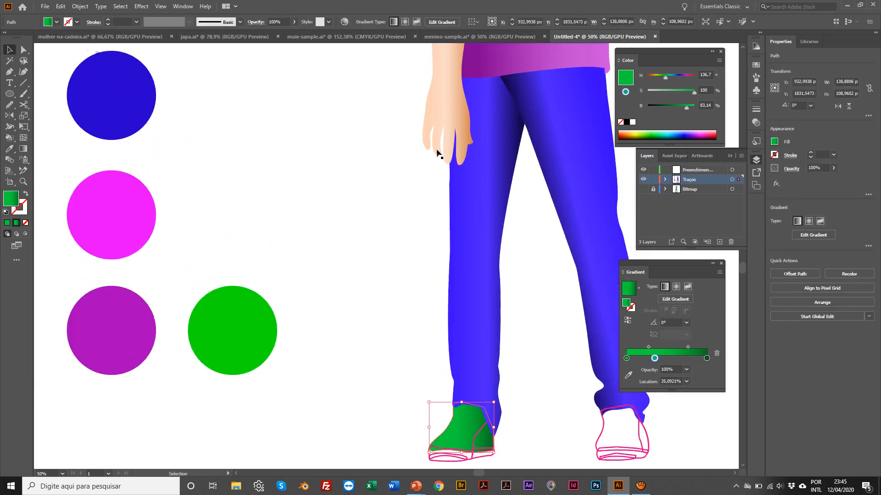
{"action": "scroll", "coordinate": [489, 234], "scroll_direction": "down", "scroll_amount": 5}
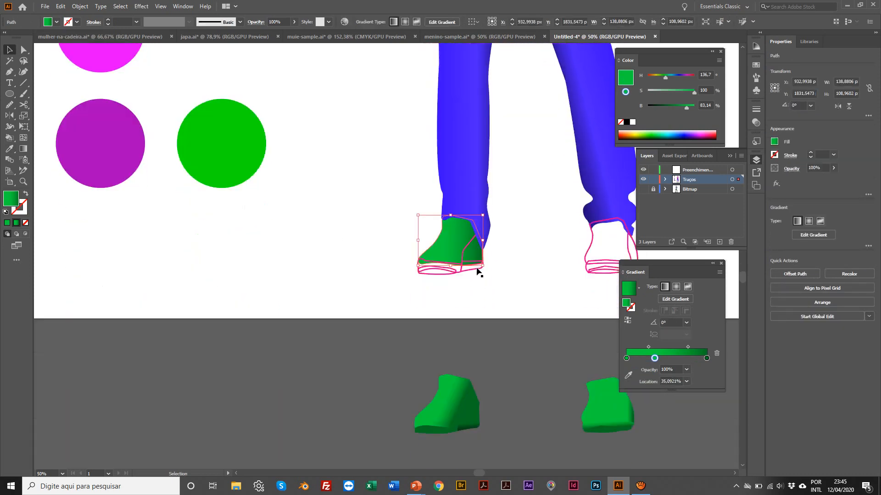
{"action": "left_click", "coordinate": [626, 358]}
{"action": "left_click", "coordinate": [654, 358]}
{"action": "left_click", "coordinate": [626, 359]}
{"action": "left_click", "coordinate": [654, 359]}
{"action": "left_click", "coordinate": [706, 358]}
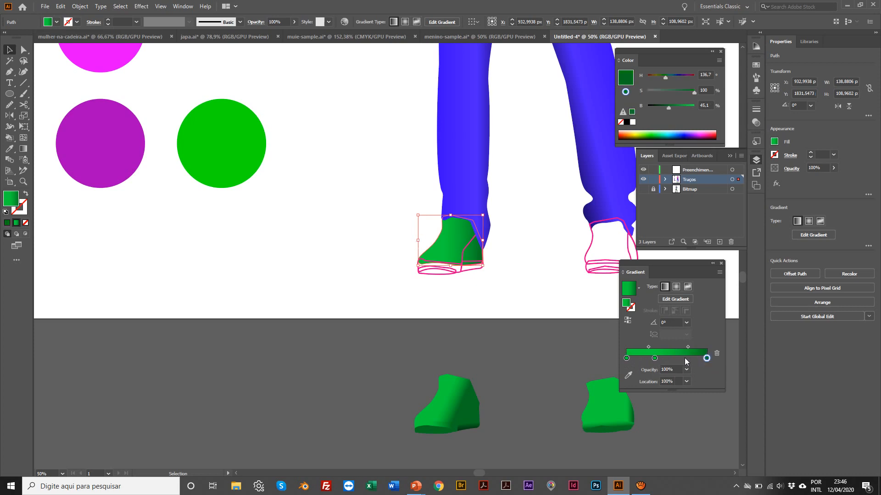
{"action": "left_click", "coordinate": [654, 358]}
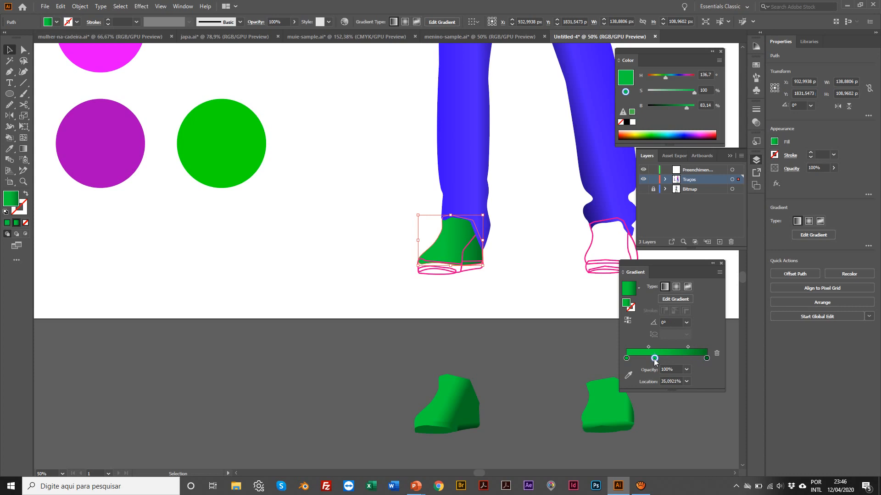
{"action": "left_click", "coordinate": [627, 359]}
{"action": "left_click", "coordinate": [706, 358]}
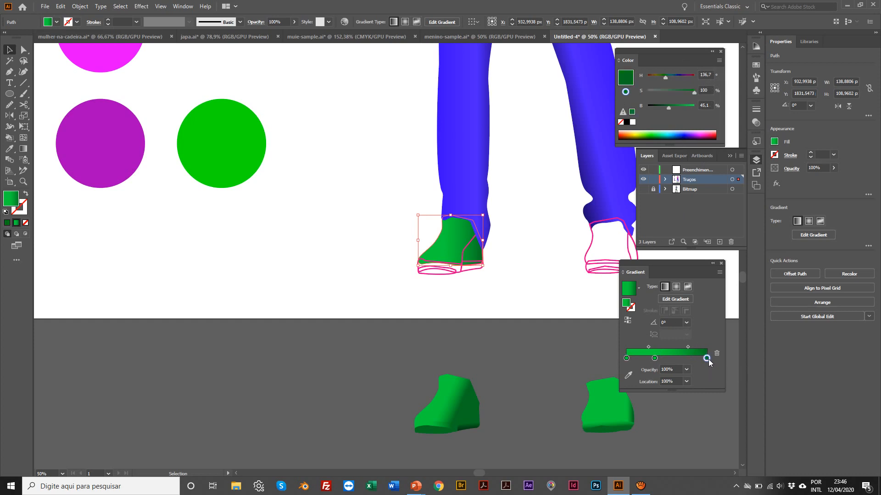
{"action": "left_click", "coordinate": [655, 358]}
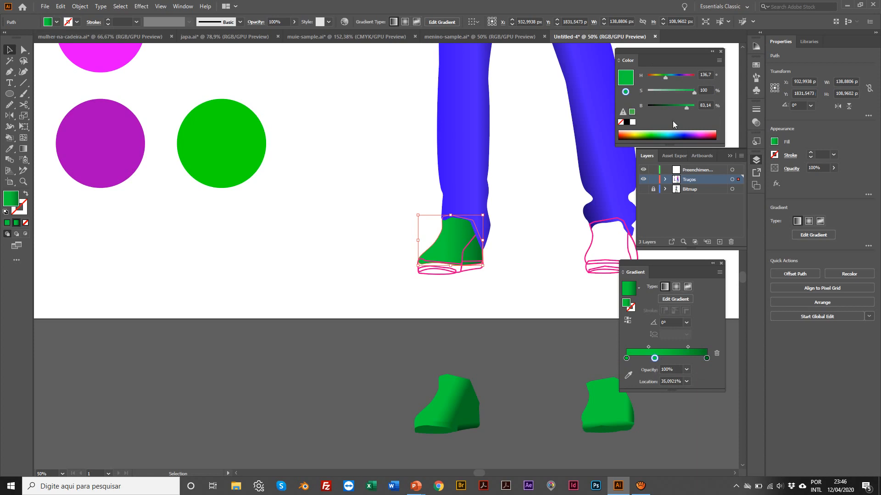
{"action": "left_click", "coordinate": [707, 358]}
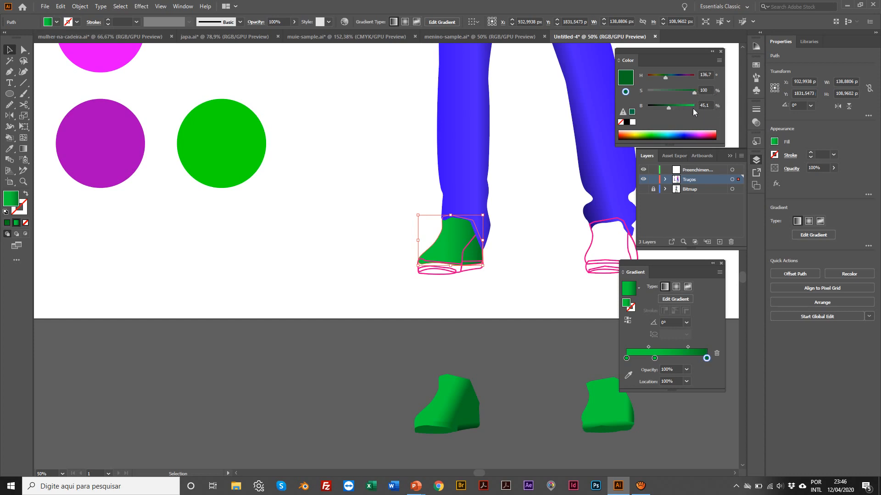
{"action": "scroll", "coordinate": [728, 120], "scroll_direction": "right", "scroll_amount": 1}
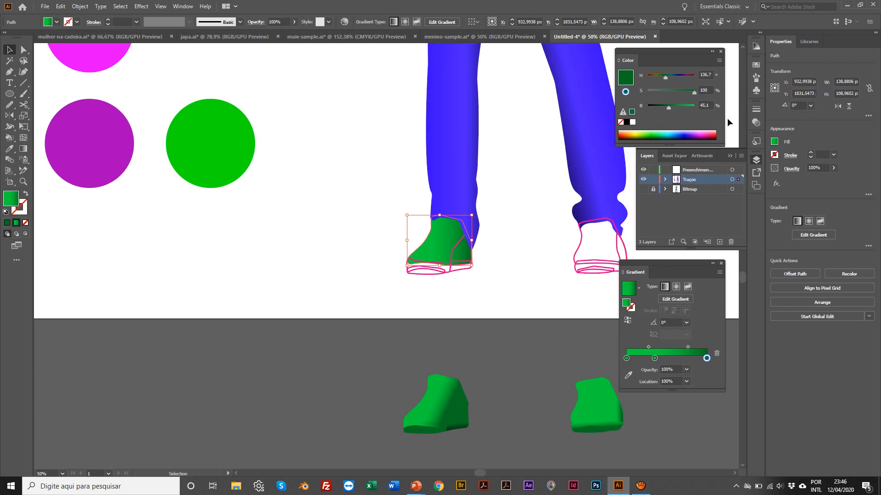
{"action": "scroll", "coordinate": [349, 116], "scroll_direction": "up", "scroll_amount": 1}
{"action": "left_click", "coordinate": [349, 117]}
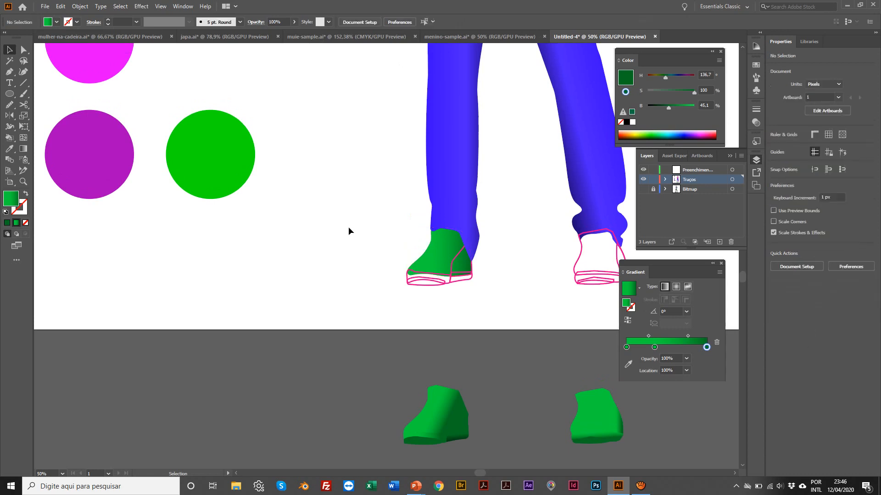
Fill the heel piece of the figure's left shoe with the dark green sampled from the sample shoe's heel.
{"action": "left_click", "coordinate": [453, 258]}
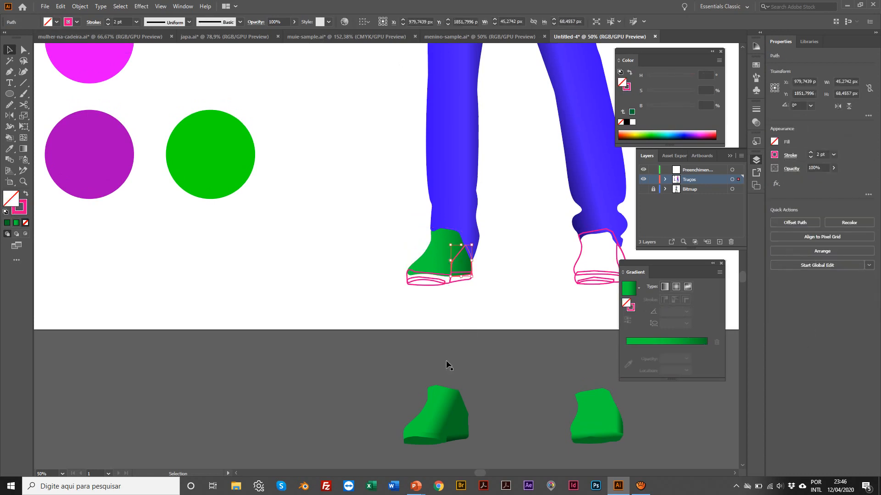
{"action": "key", "text": "i"}
{"action": "left_click", "coordinate": [460, 417]}
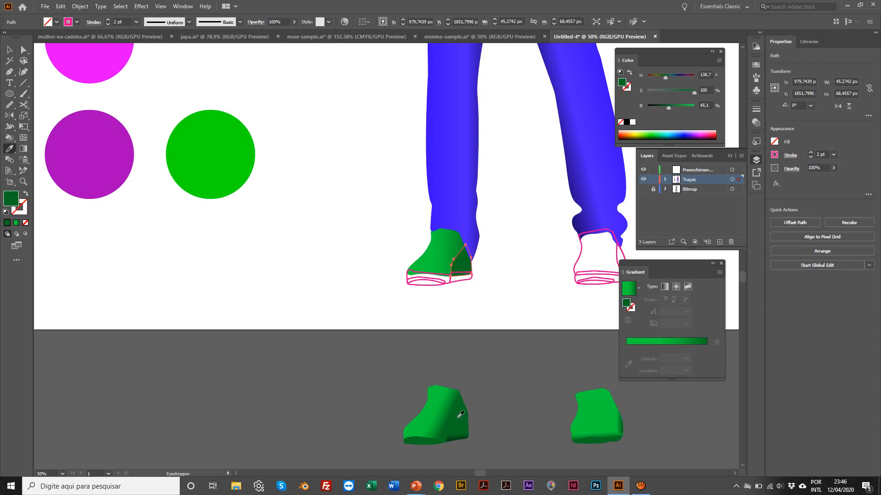
{"action": "key", "text": "v"}
{"action": "left_click", "coordinate": [338, 277]}
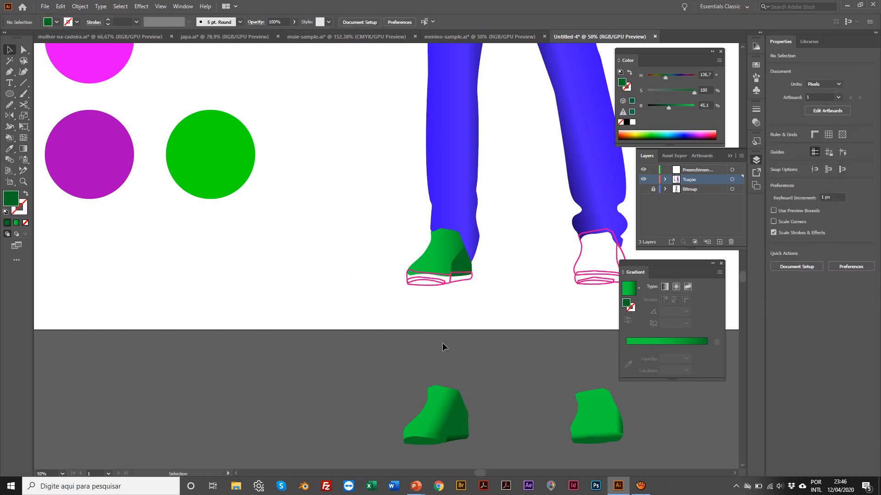
Compare how the heel and upper pieces are built on both left shoes, using the outline view and a closer look.
{"action": "left_click", "coordinate": [453, 417]}
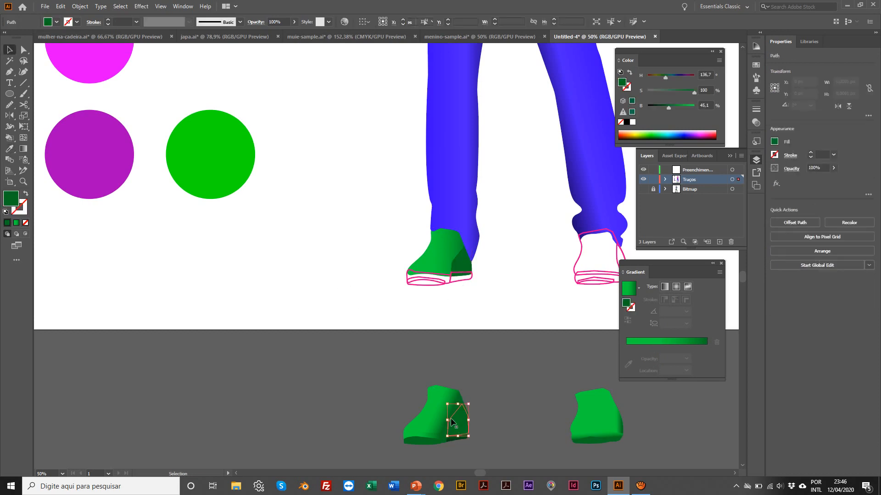
{"action": "left_click", "coordinate": [454, 254]}
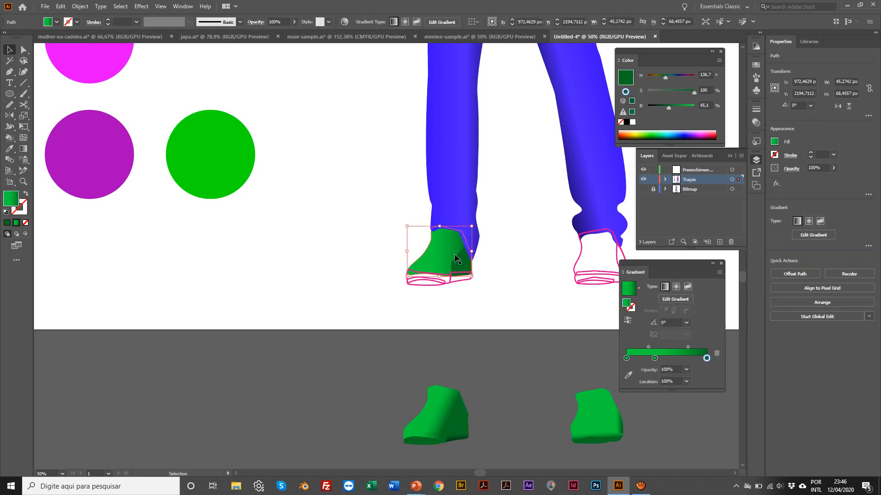
{"action": "key", "text": "ctrl+y"}
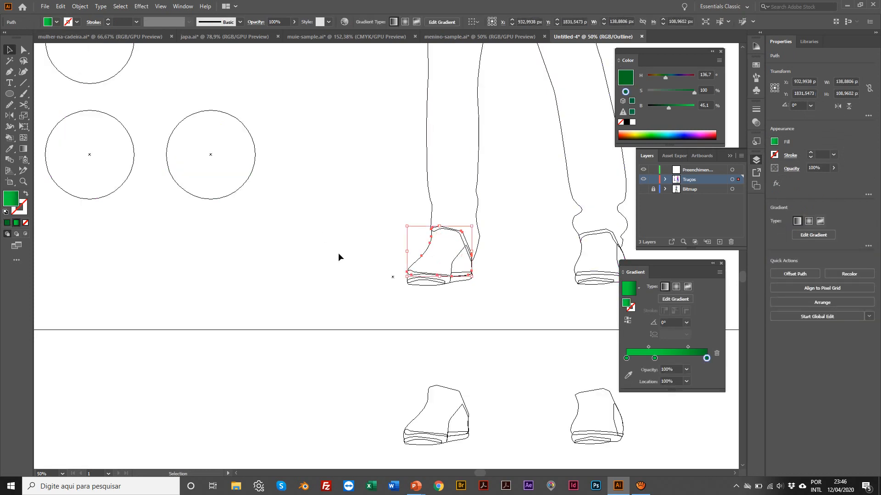
{"action": "key", "text": "ctrl+y"}
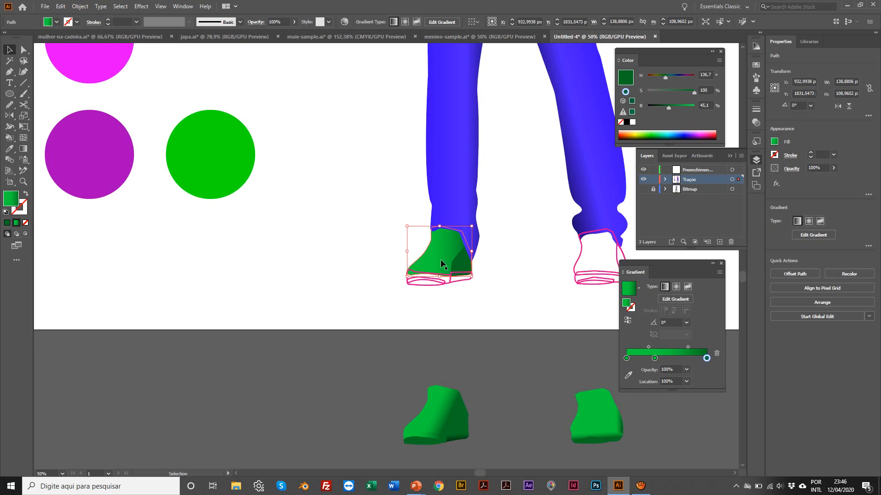
{"action": "scroll", "coordinate": [440, 259], "scroll_direction": "left", "scroll_amount": 1}
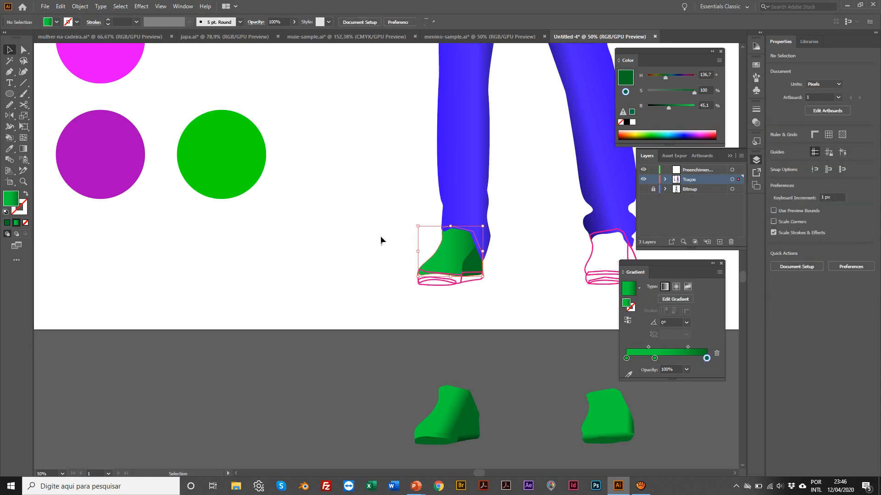
{"action": "scroll", "coordinate": [489, 275], "scroll_direction": "right", "scroll_amount": 2}
{"action": "left_click", "coordinate": [443, 258]}
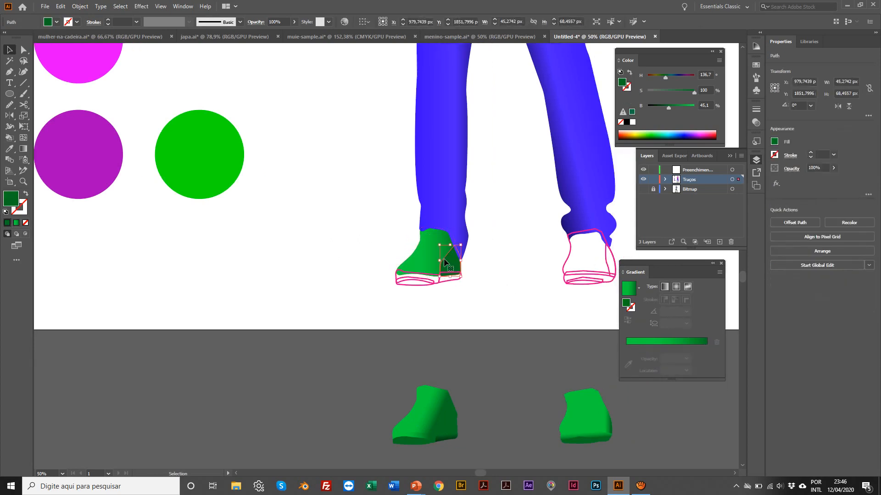
{"action": "key", "text": "z"}
{"action": "left_click", "coordinate": [441, 330]}
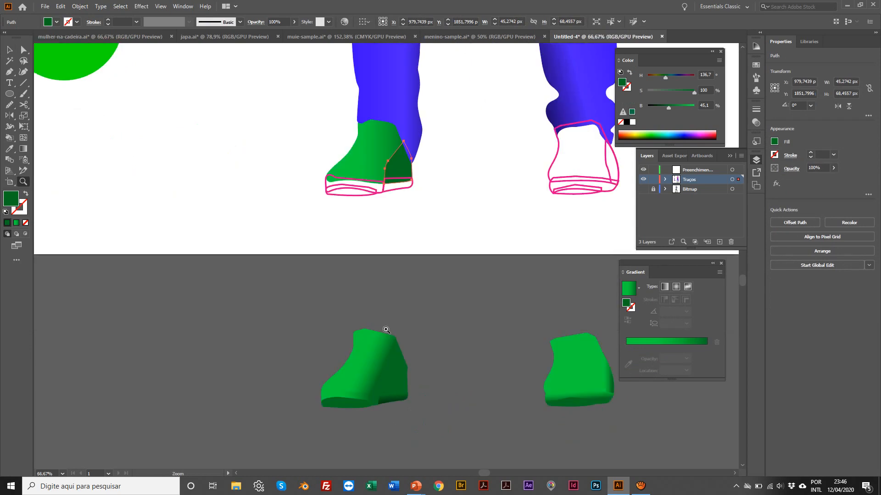
Move the upper of the left sample shoe aside to inspect the pieces beneath it, and undo the move.
{"action": "key", "text": "v"}
{"action": "left_click", "coordinate": [364, 378]}
{"action": "left_click_drag", "start_coordinate": [364, 378], "coordinate": [315, 330]}
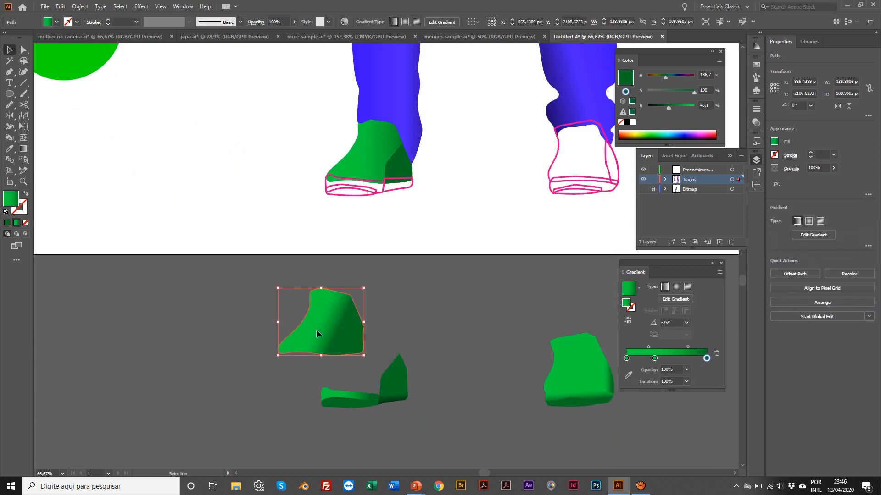
{"action": "key", "text": "ctrl+z"}
Bring the upper of the figure's left shoe to the front, over the heel piece, and undo the reordering.
{"action": "left_click", "coordinate": [367, 164]}
{"action": "right_click", "coordinate": [367, 163]}
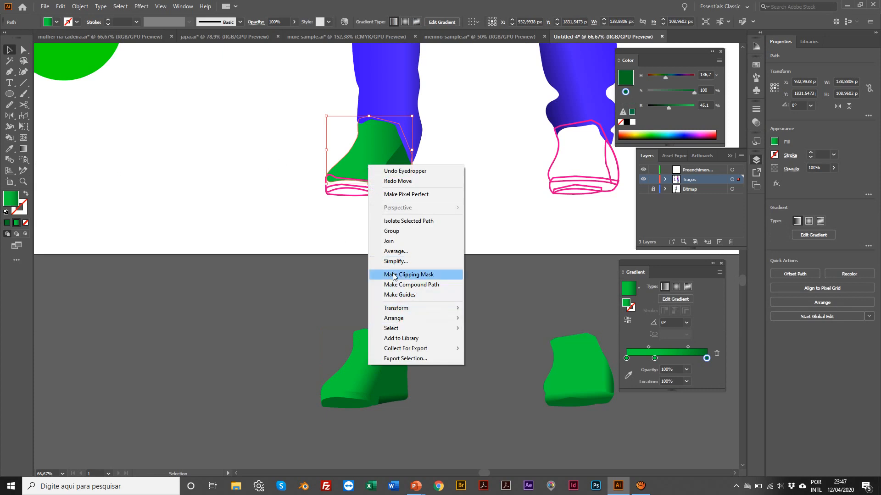
{"action": "mouse_move", "coordinate": [440, 320]}
{"action": "left_click", "coordinate": [482, 322]}
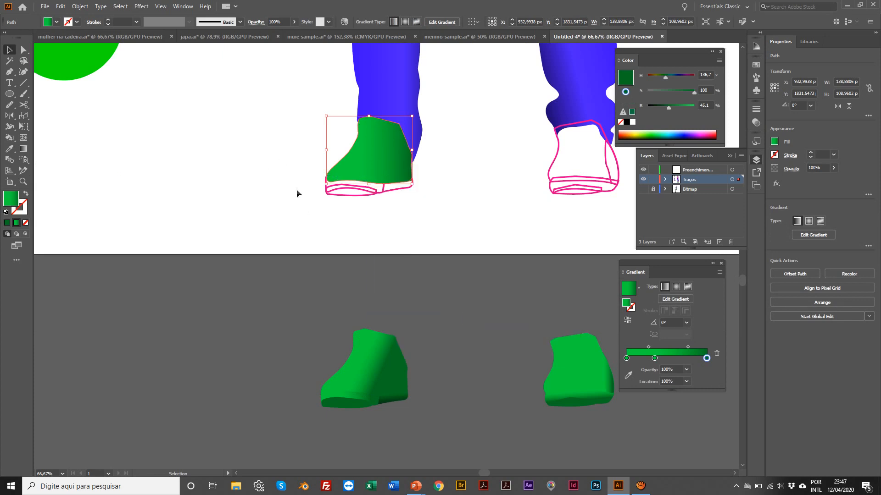
{"action": "left_click", "coordinate": [296, 191]}
{"action": "left_click_drag", "start_coordinate": [375, 187], "coordinate": [387, 173]}
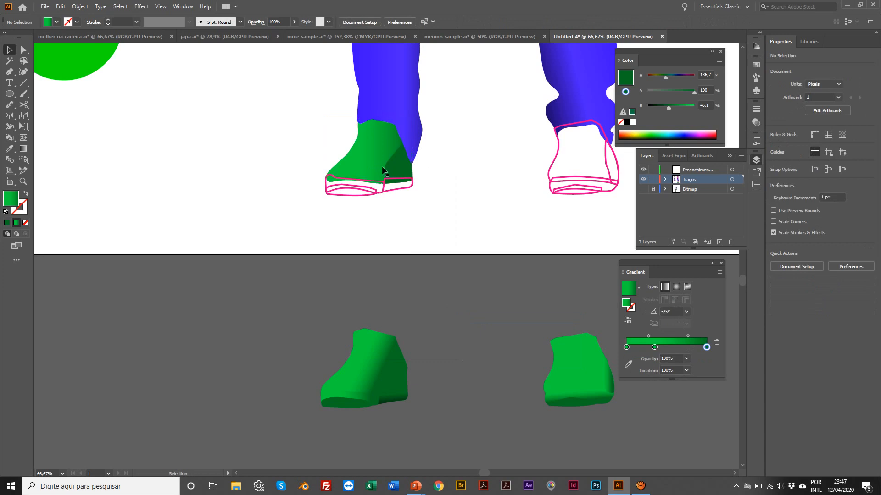
Cut the upper of the figure's left shoe and paste it in front, covering the heel piece.
{"action": "left_click", "coordinate": [355, 147]}
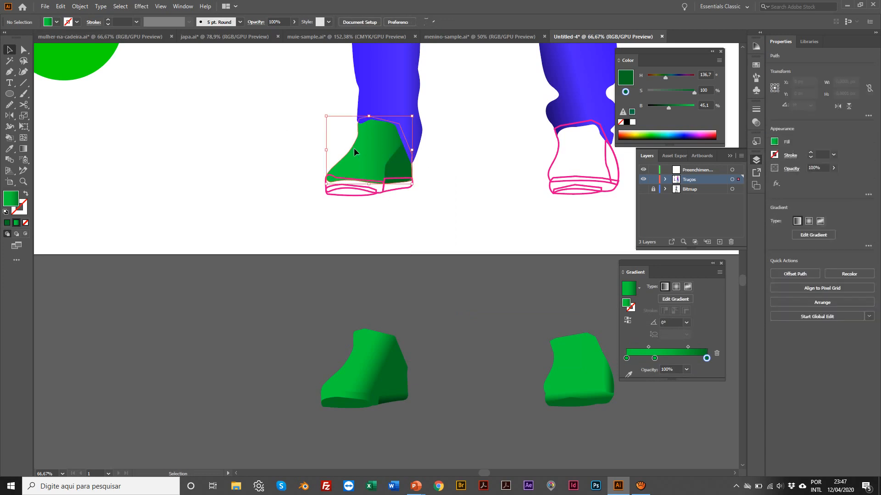
{"action": "key", "text": "a"}
{"action": "key", "text": "Delete"}
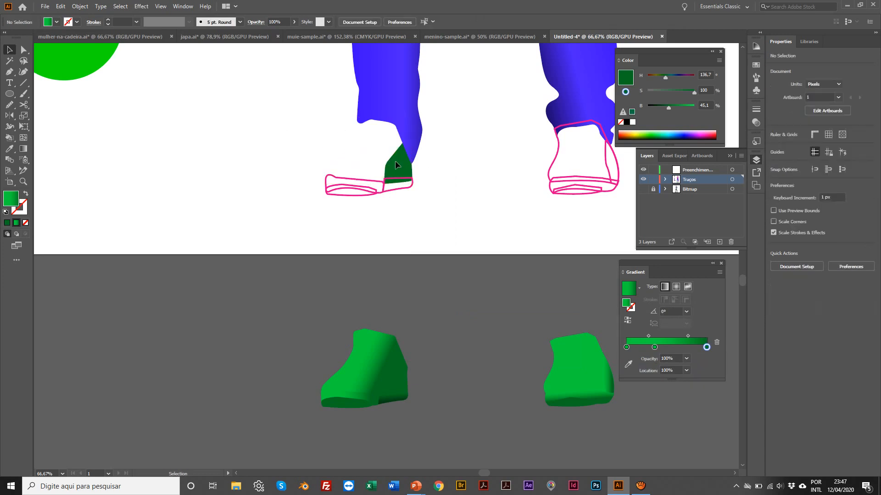
{"action": "left_click", "coordinate": [397, 161]}
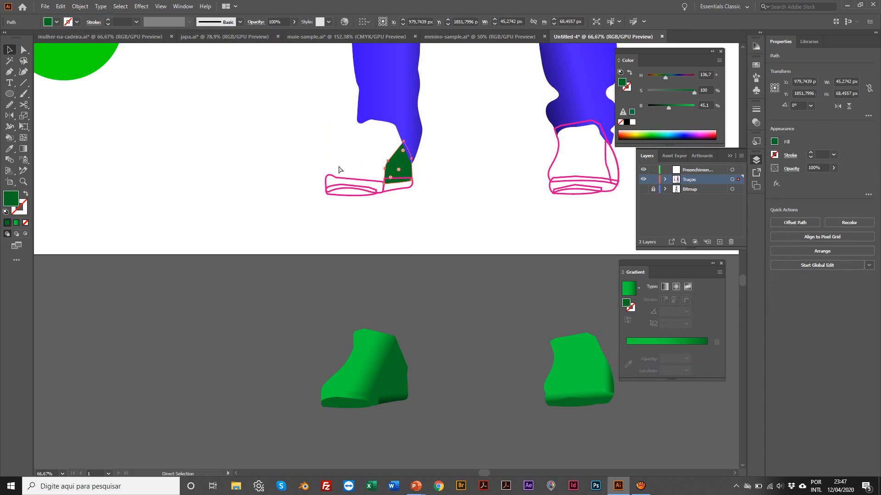
{"action": "key", "text": "ctrl+z"}
{"action": "left_click", "coordinate": [480, 173]}
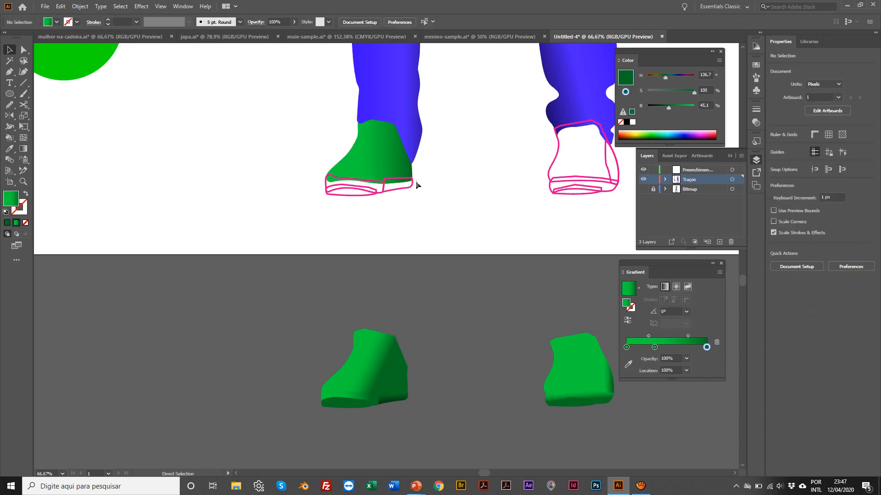
Using the outline view, select the hidden heel piece of the figure's left shoe and bring it to the front.
{"action": "key", "text": "ctrl+y"}
{"action": "left_click", "coordinate": [388, 160]}
{"action": "right_click", "coordinate": [389, 160]}
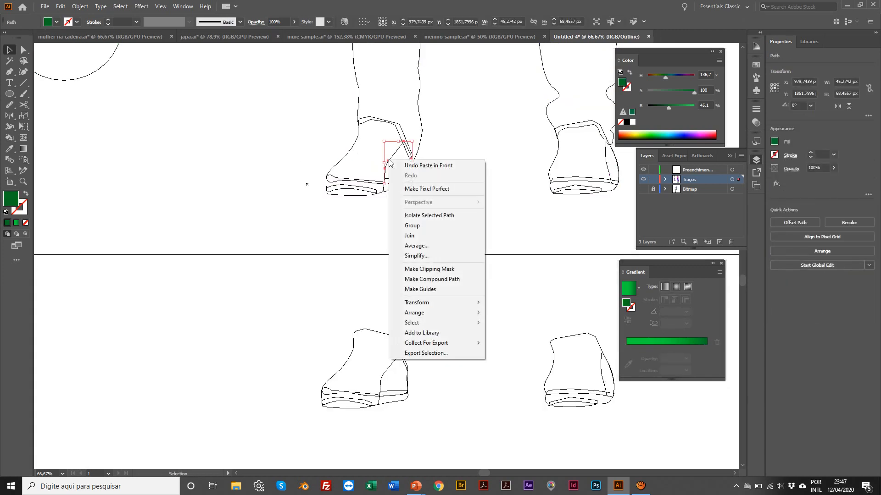
{"action": "mouse_move", "coordinate": [433, 310]}
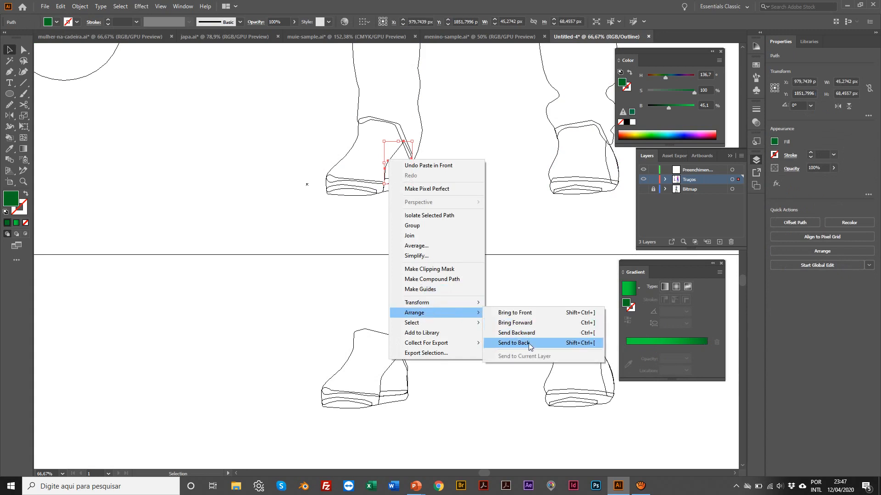
{"action": "left_click", "coordinate": [538, 312]}
{"action": "left_click", "coordinate": [275, 107]}
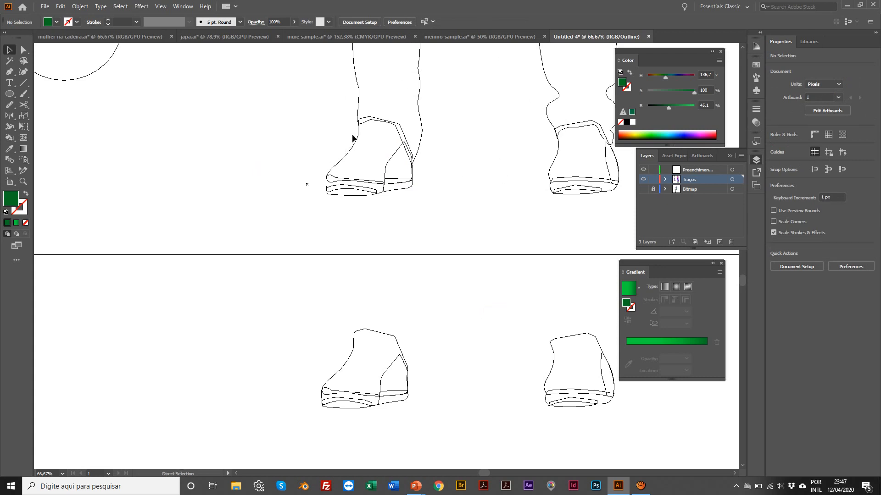
{"action": "key", "text": "ctrl+y"}
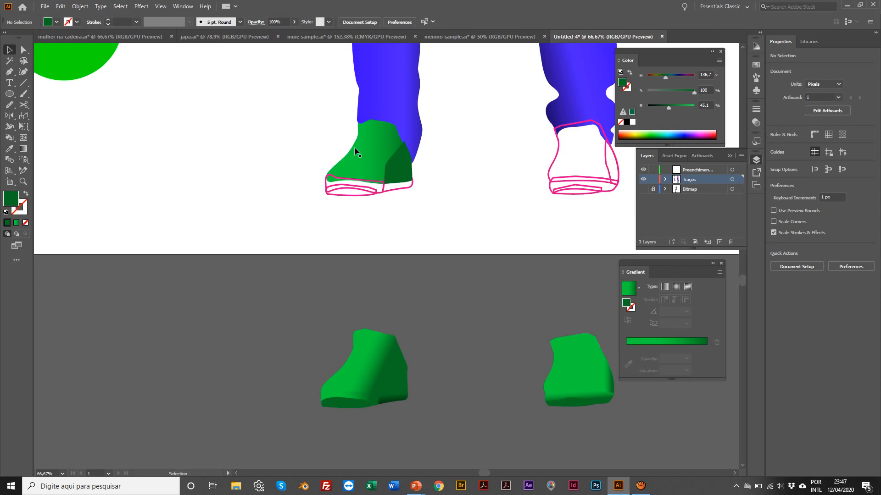
Redraw the gradient on the figure's left shoe upper as a short diagonal toward the heel, at about -39°.
{"action": "left_click", "coordinate": [356, 143]}
{"action": "left_click", "coordinate": [23, 148]}
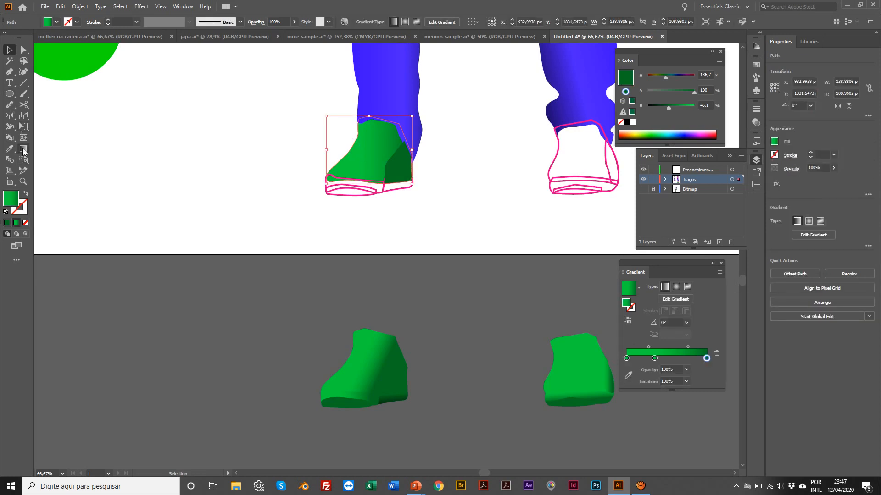
{"action": "mouse_move", "coordinate": [359, 140]}
{"action": "left_mouse_down"}
{"action": "mouse_move", "coordinate": [396, 155]}
{"action": "mouse_move", "coordinate": [386, 161]}
{"action": "left_mouse_up"}
{"action": "scroll", "coordinate": [361, 152], "scroll_direction": "left", "scroll_amount": 1}
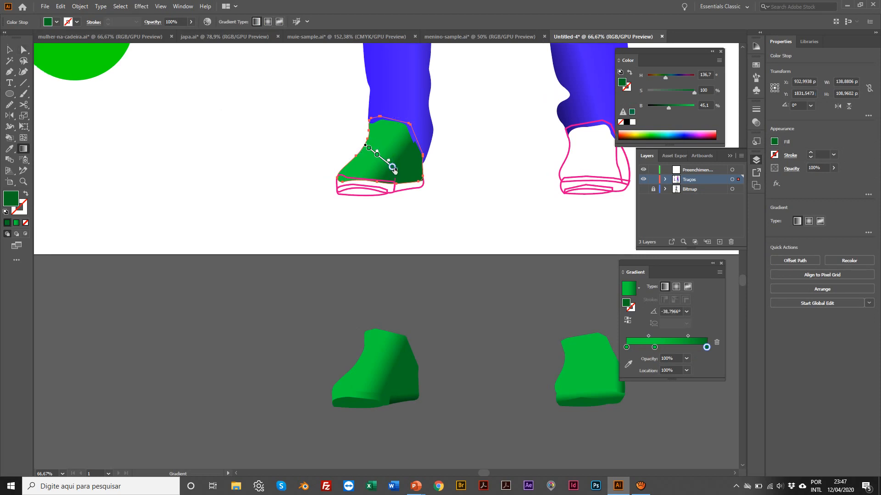
{"action": "key", "text": "v"}
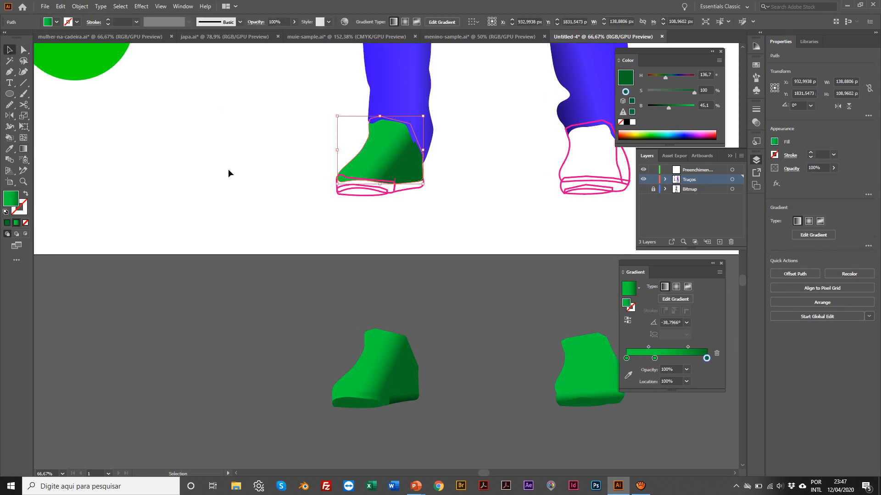
{"action": "left_click", "coordinate": [227, 169]}
Send the dark green heel piece of the figure's left shoe to the back, behind the upper.
{"action": "scroll", "coordinate": [428, 166], "scroll_direction": "left", "scroll_amount": 1}
{"action": "left_click", "coordinate": [411, 164]}
{"action": "right_click", "coordinate": [423, 166]}
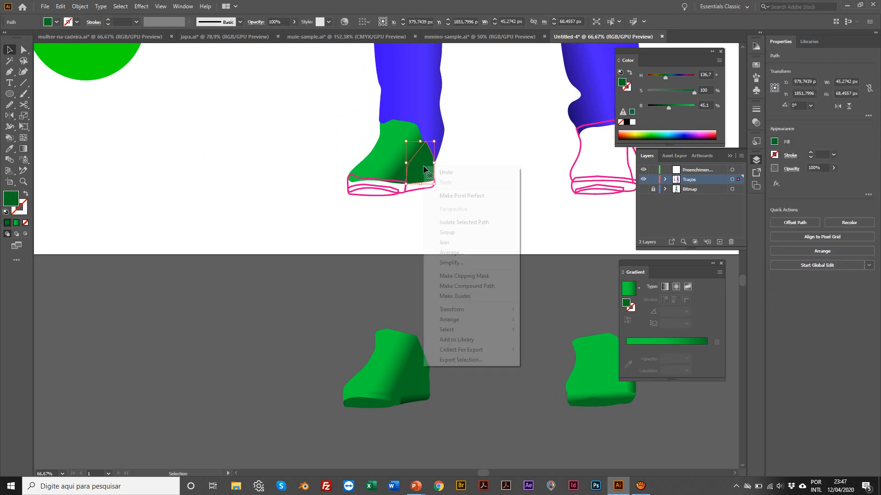
{"action": "mouse_move", "coordinate": [458, 318]}
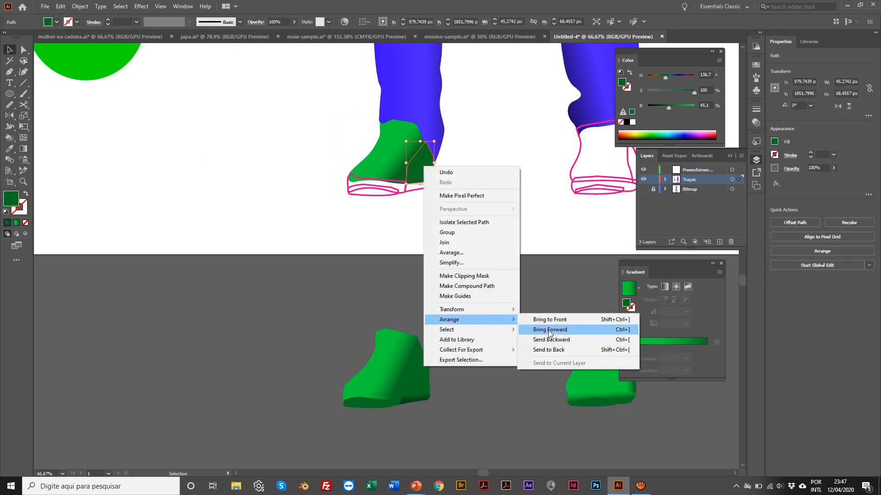
{"action": "left_click", "coordinate": [563, 351]}
{"action": "left_click", "coordinate": [220, 160]}
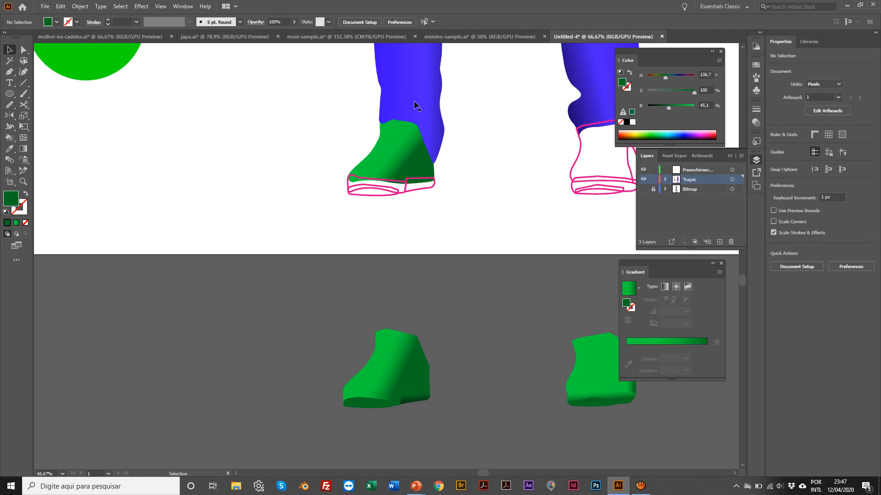
Move the blue trouser leg above the left shoe aside to check the overlap, and undo the move.
{"action": "left_click_drag", "start_coordinate": [414, 106], "coordinate": [450, 106]}
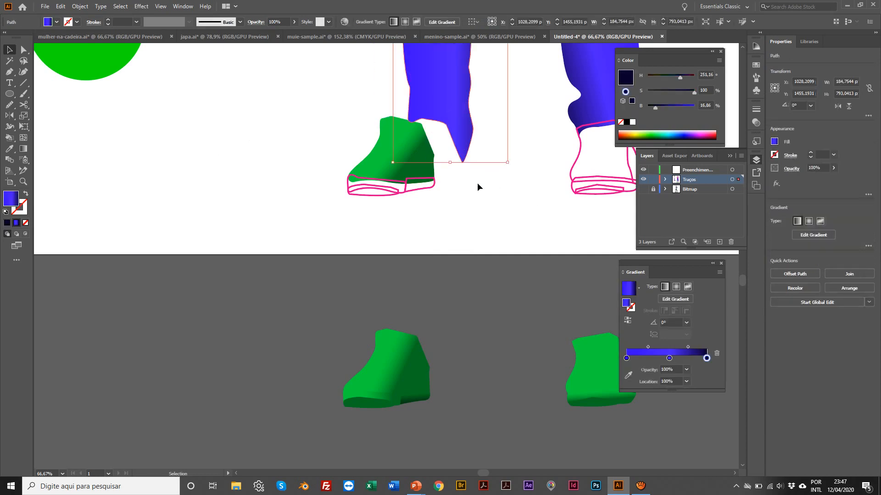
{"action": "key", "text": "ctrl+z"}
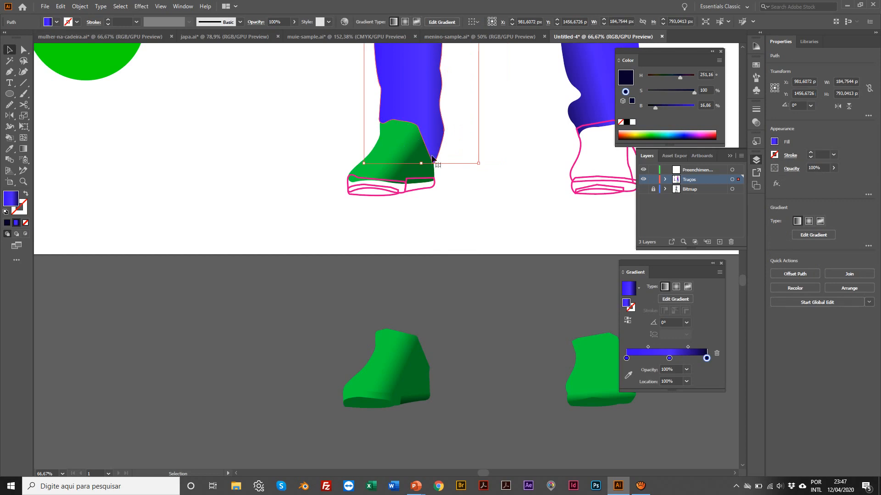
{"action": "left_click", "coordinate": [506, 215]}
Move the upper of the figure's left shoe aside to check the heel piece behind it, and undo the move.
{"action": "scroll", "coordinate": [507, 213], "scroll_direction": "up", "scroll_amount": 5}
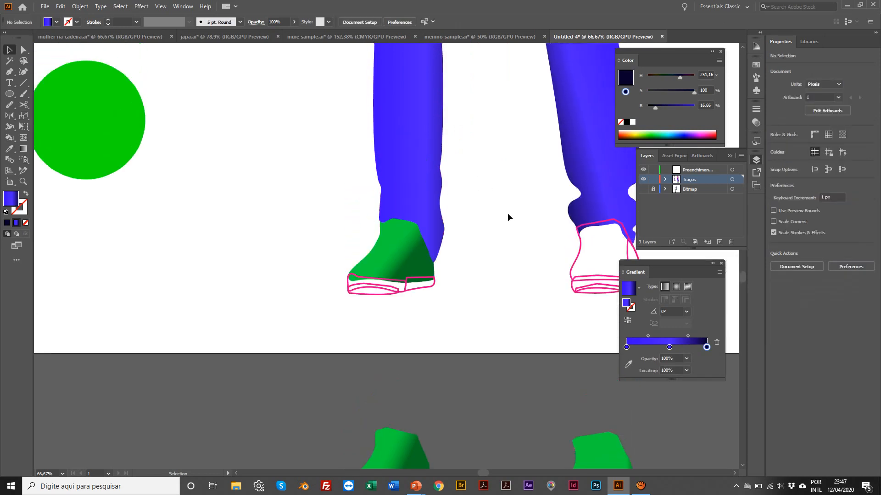
{"action": "scroll", "coordinate": [431, 347], "scroll_direction": "up", "scroll_amount": 1}
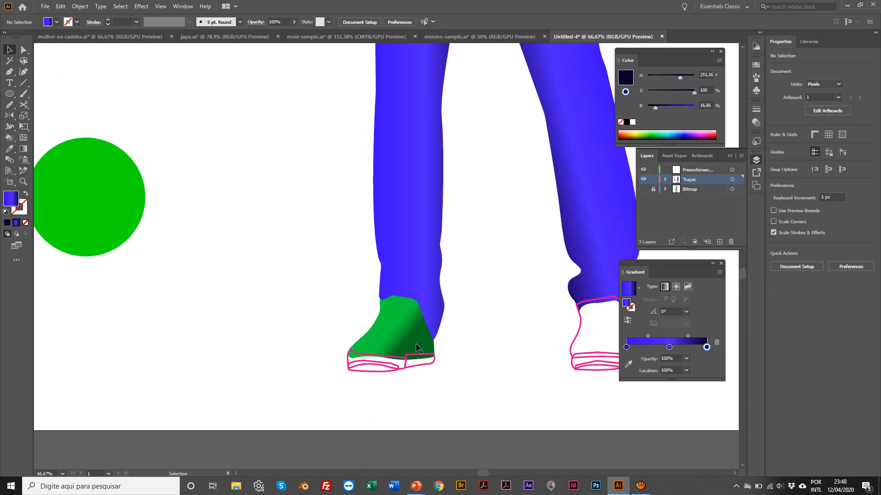
{"action": "left_click_drag", "start_coordinate": [417, 345], "coordinate": [480, 364]}
{"action": "scroll", "coordinate": [464, 314], "scroll_direction": "down", "scroll_amount": 1}
{"action": "scroll", "coordinate": [465, 303], "scroll_direction": "left", "scroll_amount": 2}
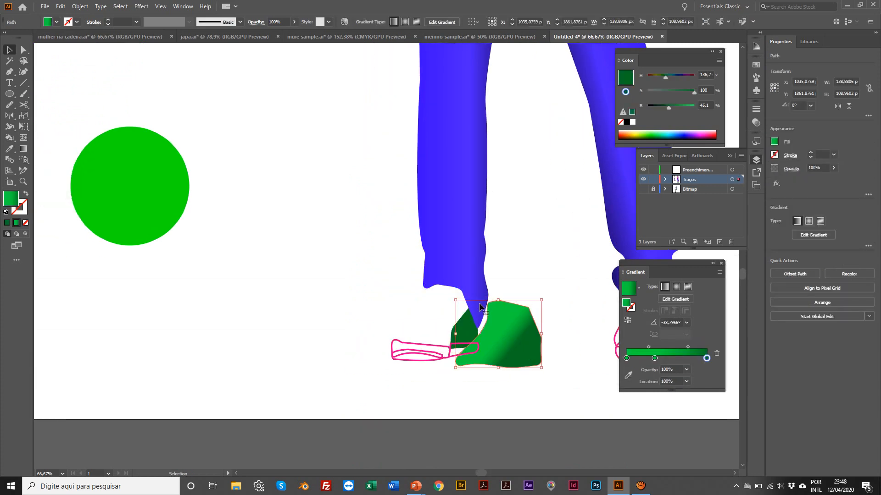
{"action": "scroll", "coordinate": [529, 303], "scroll_direction": "up", "scroll_amount": 1}
{"action": "scroll", "coordinate": [533, 279], "scroll_direction": "up", "scroll_amount": 1}
{"action": "left_click", "coordinate": [533, 279]}
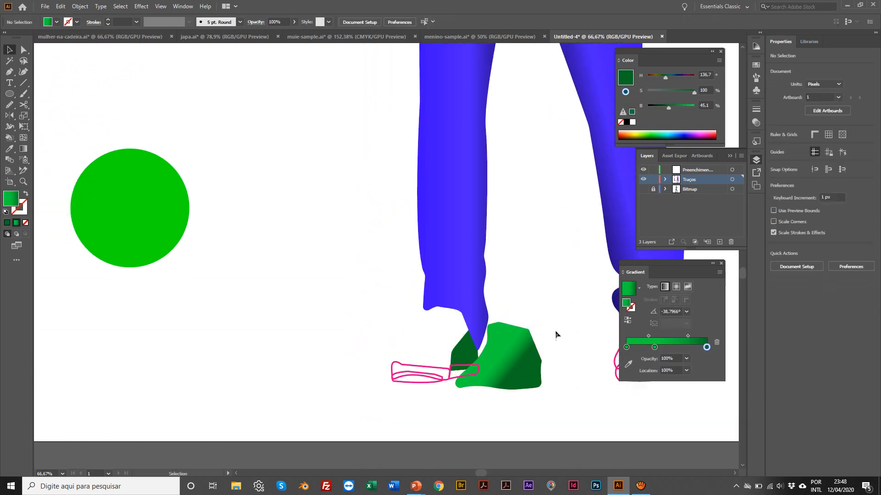
{"action": "key", "text": "ctrl+z"}
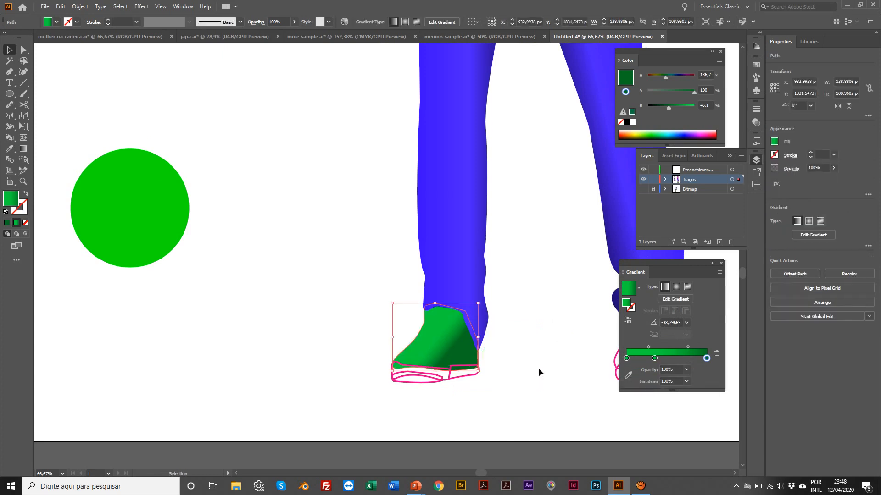
{"action": "left_click", "coordinate": [334, 247]}
Fill the lower toe piece of the figure's left shoe sole with the dark green sampled from the sample shoe.
{"action": "scroll", "coordinate": [334, 246], "scroll_direction": "down", "scroll_amount": 5}
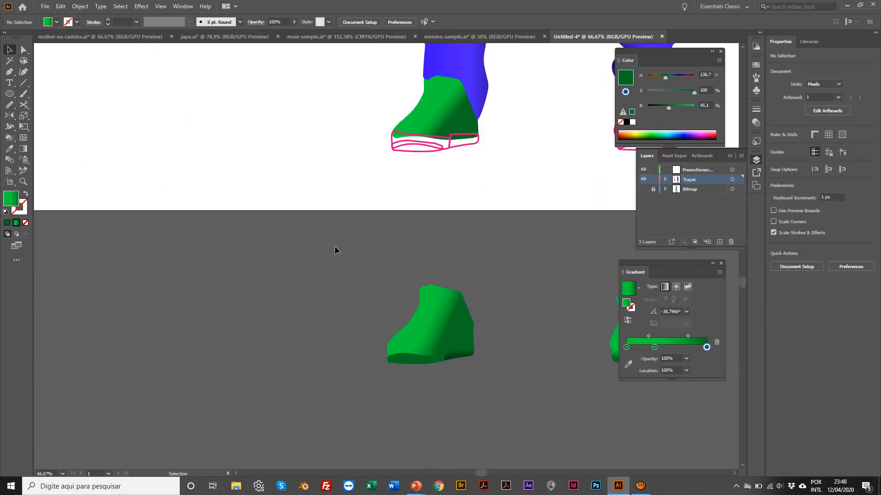
{"action": "left_click", "coordinate": [412, 151]}
{"action": "key", "text": "i"}
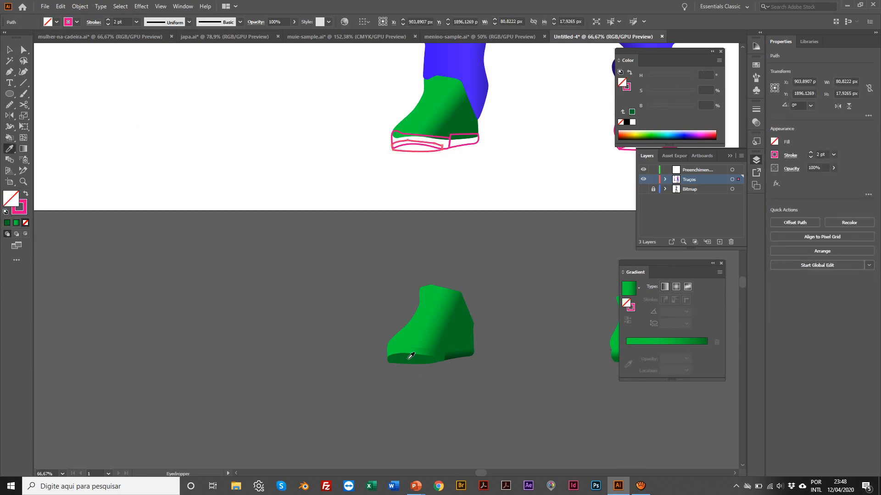
{"action": "left_click", "coordinate": [411, 356]}
{"action": "key", "text": "v"}
{"action": "left_click", "coordinate": [342, 257]}
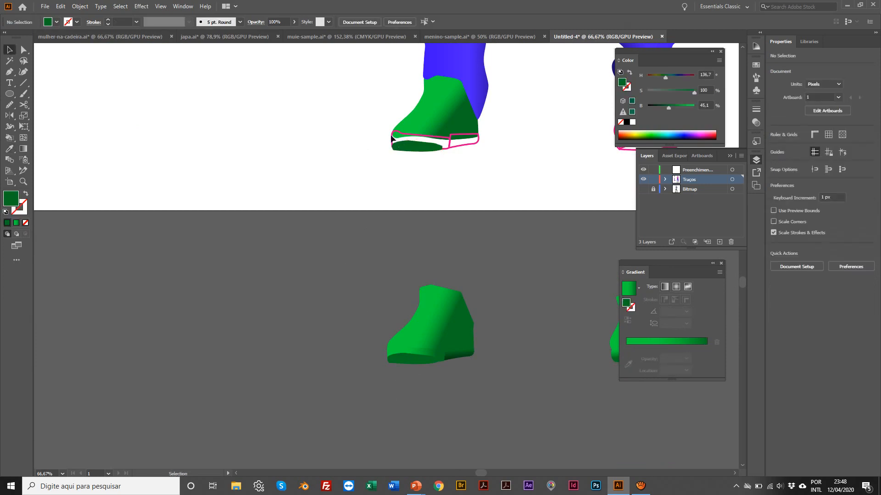
Fill the front sole band of the figure's left shoe with the green gradient sampled from the matching sample band.
{"action": "left_click", "coordinate": [390, 135]}
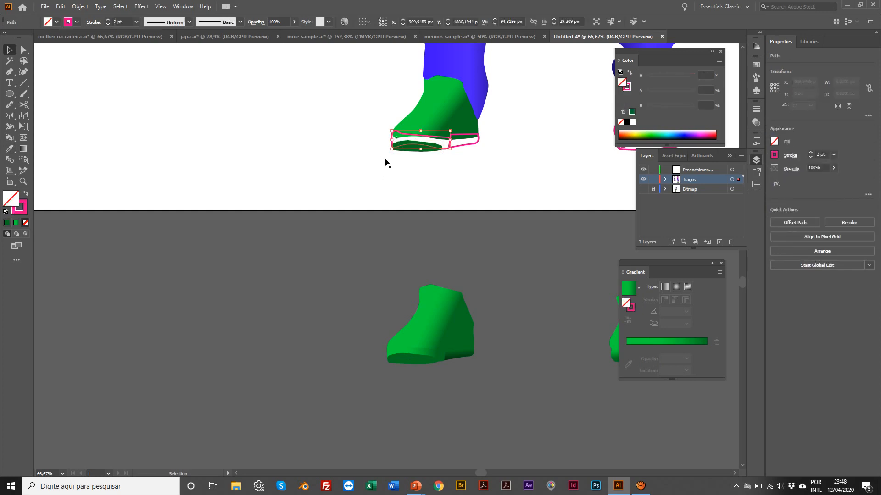
{"action": "key", "text": "i"}
{"action": "scroll", "coordinate": [417, 385], "scroll_direction": "right", "scroll_amount": 1}
{"action": "left_click", "coordinate": [414, 350]}
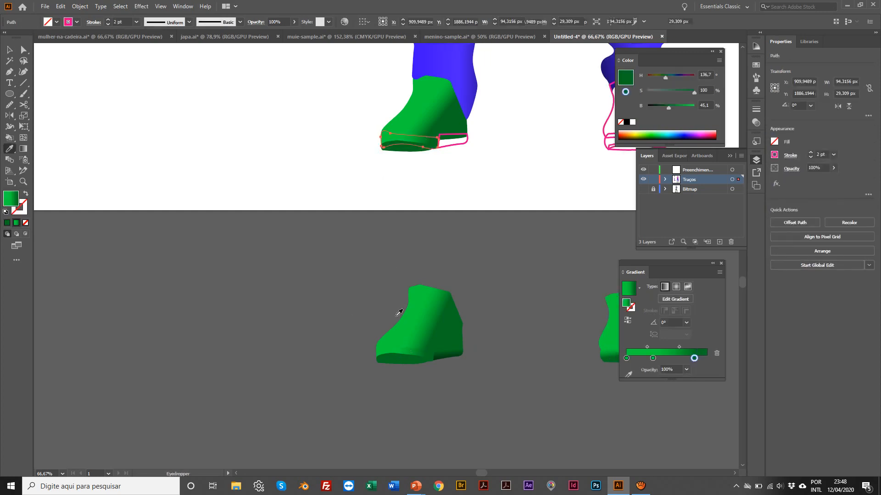
{"action": "key", "text": "v"}
{"action": "scroll", "coordinate": [312, 197], "scroll_direction": "down", "scroll_amount": 1}
{"action": "left_click", "coordinate": [304, 180]}
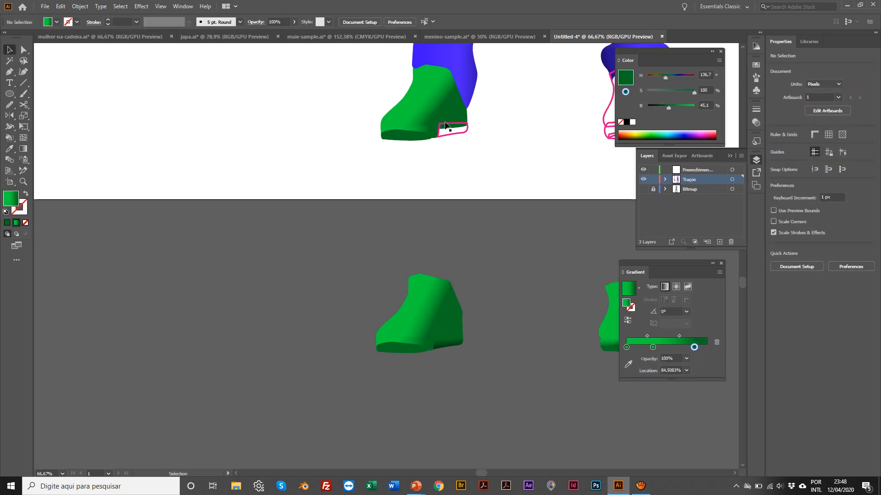
Fill the heel part of the figure's left shoe sole with the dark green gradient sampled from the sample shoe.
{"action": "left_click", "coordinate": [445, 122]}
{"action": "scroll", "coordinate": [462, 147], "scroll_direction": "right", "scroll_amount": 1}
{"action": "left_click", "coordinate": [436, 133]}
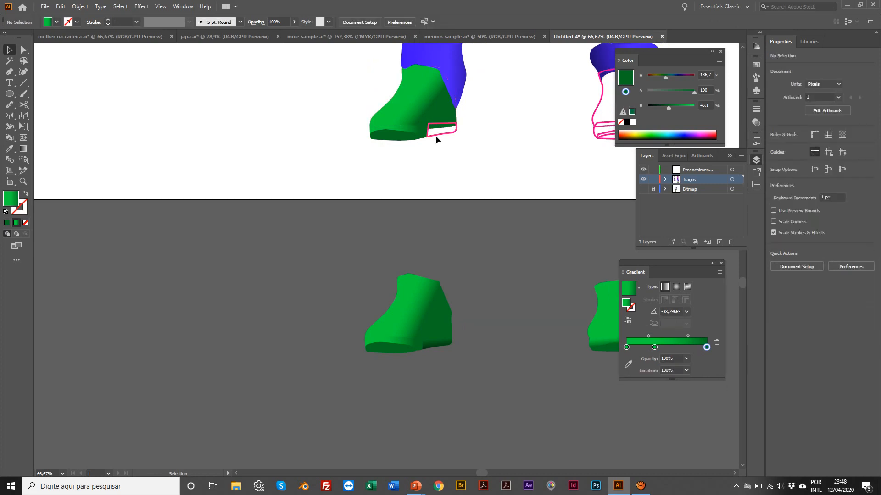
{"action": "left_click", "coordinate": [435, 136]}
{"action": "key", "text": "i"}
{"action": "left_click", "coordinate": [430, 339]}
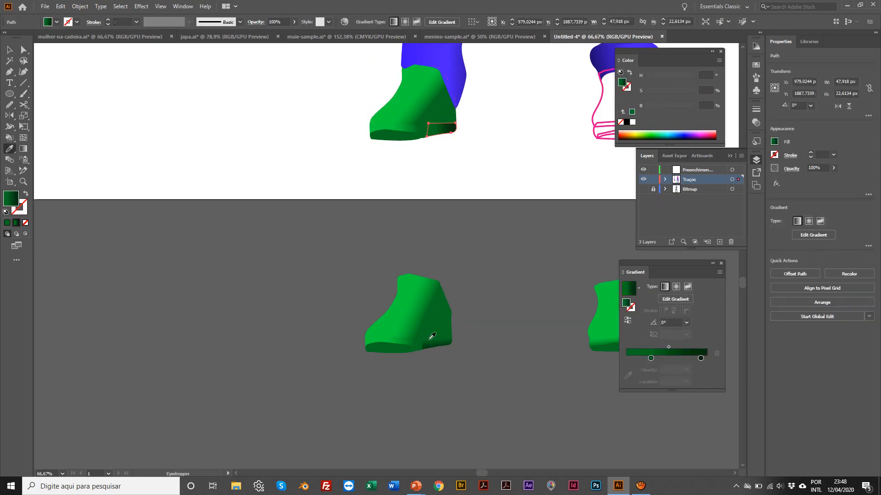
{"action": "key", "text": "v"}
{"action": "left_click", "coordinate": [295, 144]}
Redraw the gradient on the heel sole piece of the figure's left shoe almost vertically, at about -86.5°, darkening downward.
{"action": "left_click", "coordinate": [436, 131]}
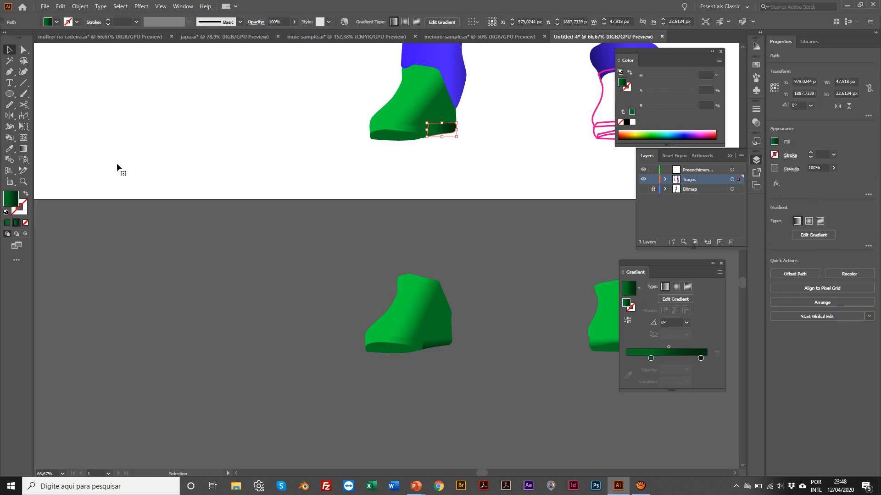
{"action": "left_click", "coordinate": [23, 149]}
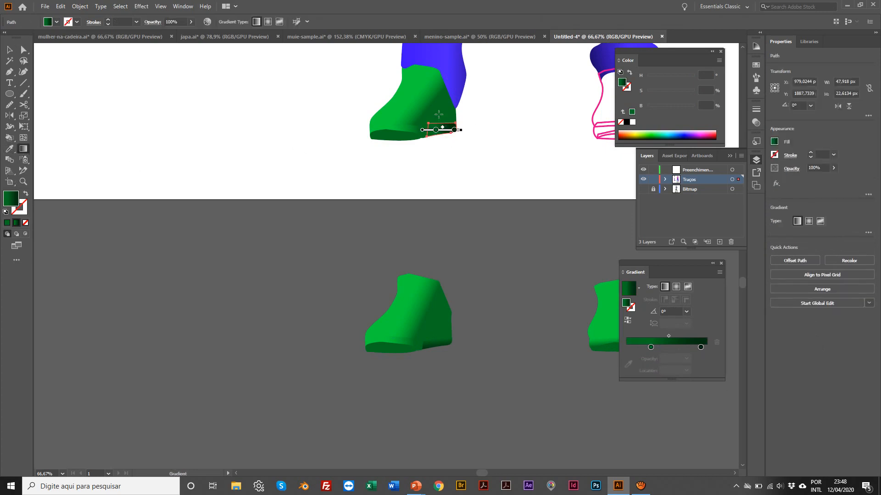
{"action": "left_click_drag", "start_coordinate": [438, 114], "coordinate": [442, 142]}
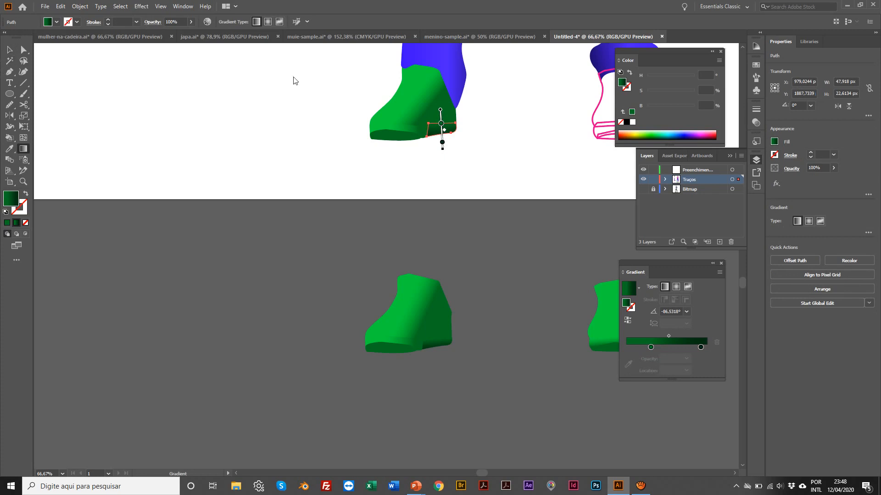
{"action": "left_click", "coordinate": [10, 49]}
{"action": "scroll", "coordinate": [240, 132], "scroll_direction": "left", "scroll_amount": 1}
{"action": "left_click", "coordinate": [240, 132]}
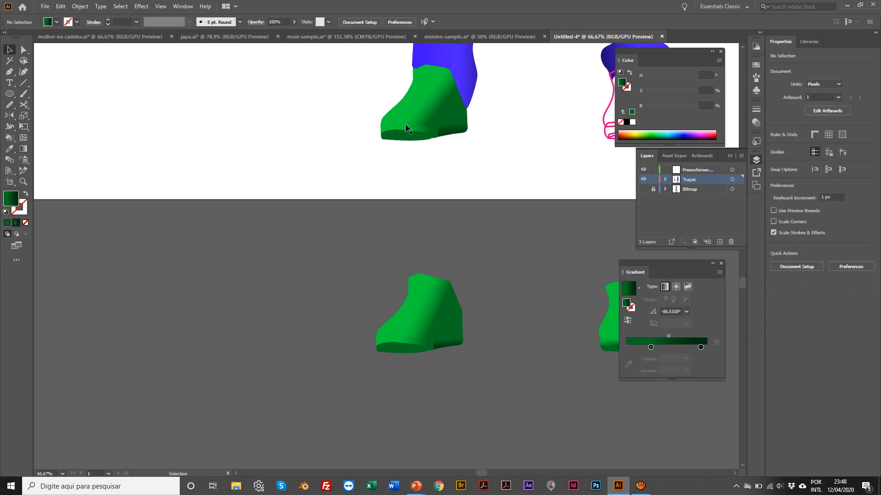
Redraw the gradient on the front sole band of the figure's left shoe diagonally, at about -25.5°.
{"action": "left_click", "coordinate": [406, 128]}
{"action": "left_click", "coordinate": [24, 148]}
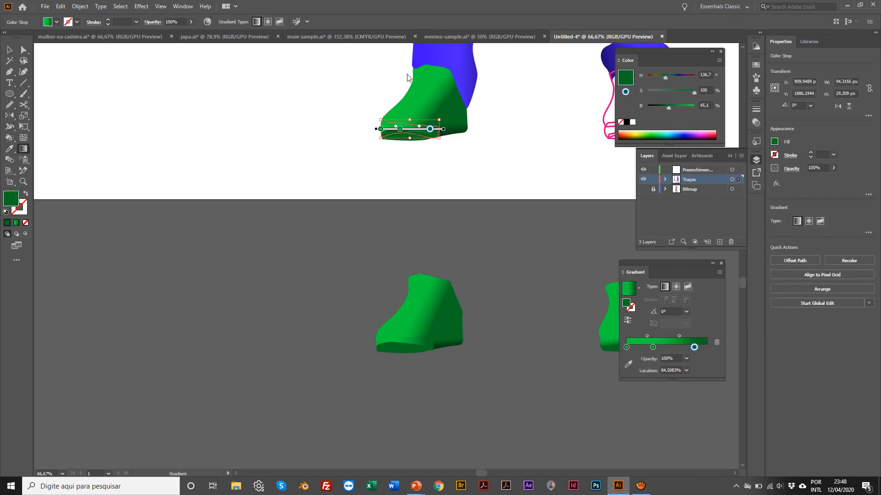
{"action": "mouse_move", "coordinate": [379, 105]}
{"action": "left_mouse_down"}
{"action": "mouse_move", "coordinate": [434, 125]}
{"action": "mouse_move", "coordinate": [430, 136]}
{"action": "left_mouse_up"}
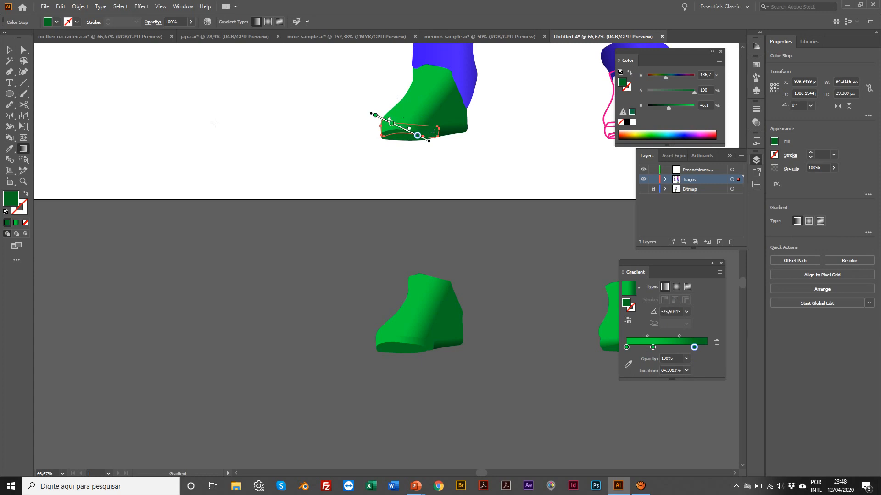
{"action": "left_click", "coordinate": [10, 50]}
{"action": "left_click", "coordinate": [241, 122]}
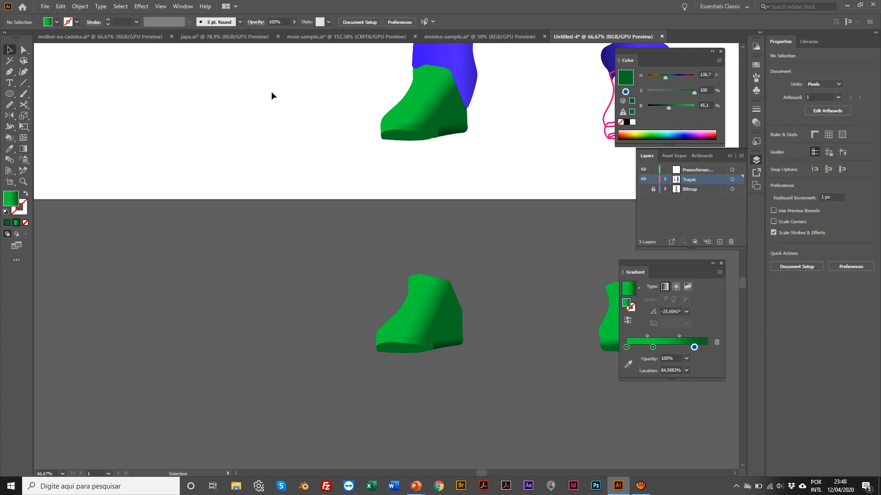
Fill the upper of the figure's right shoe with the flat green sampled from the matching sample shoe.
{"action": "key", "text": "z"}
{"action": "left_click", "coordinate": [562, 198], "text": "alt"}
{"action": "left_click", "coordinate": [274, 147], "text": "alt"}
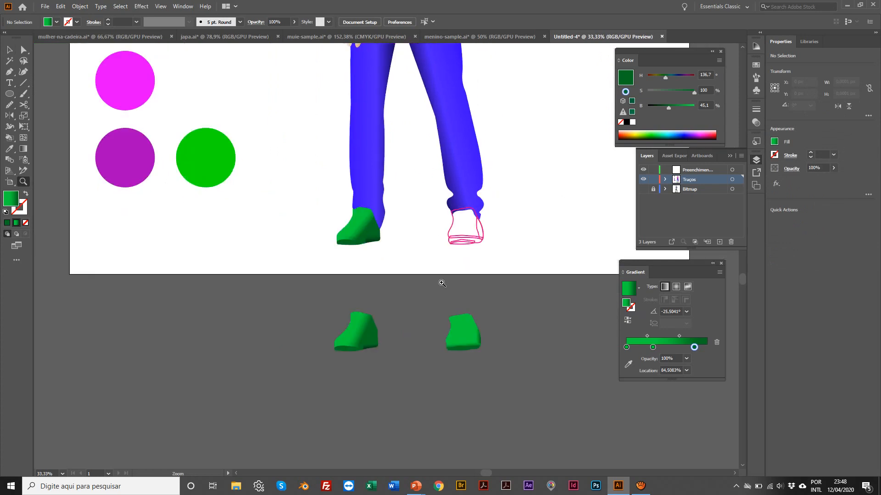
{"action": "left_click", "coordinate": [439, 280]}
{"action": "left_click", "coordinate": [407, 192]}
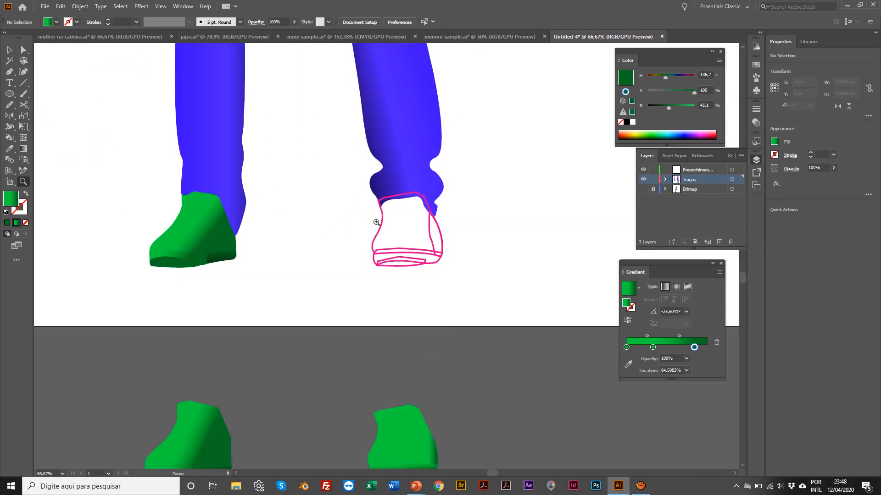
{"action": "key", "text": "v"}
{"action": "left_click", "coordinate": [363, 150]}
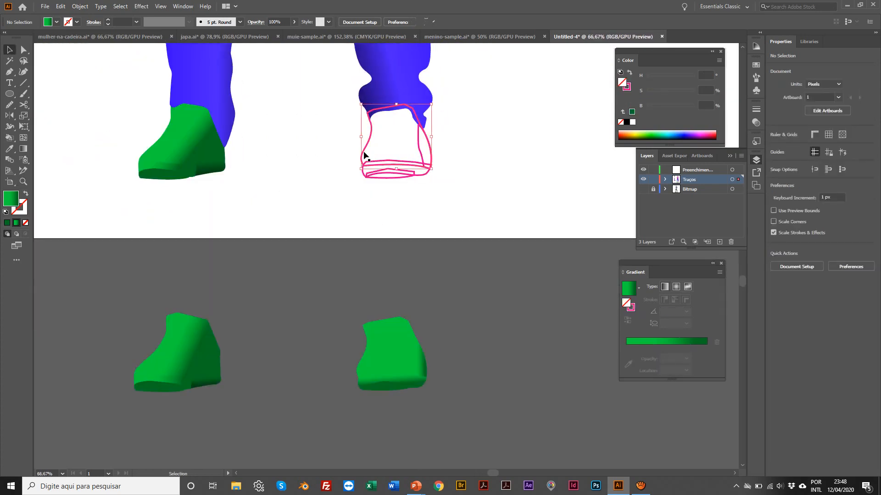
{"action": "key", "text": "i"}
{"action": "scroll", "coordinate": [409, 342], "scroll_direction": "down", "scroll_amount": 1}
{"action": "left_click", "coordinate": [383, 308]}
{"action": "key", "text": "v"}
{"action": "left_click", "coordinate": [295, 170]}
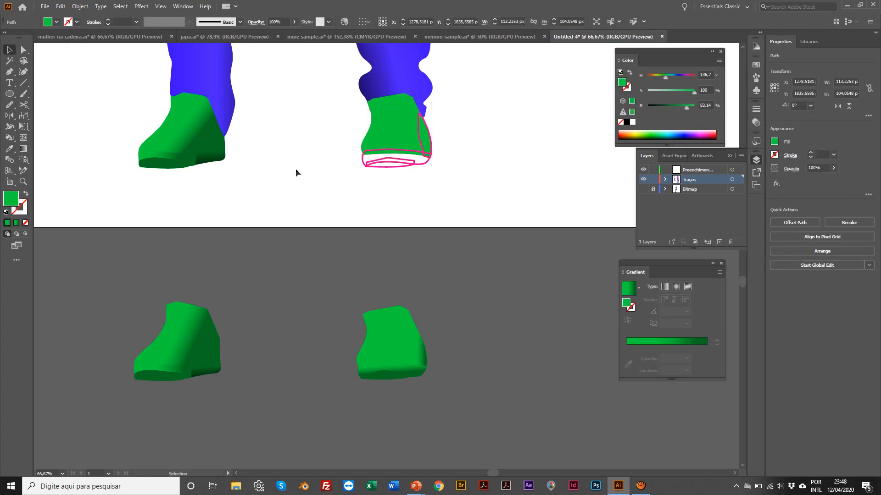
Fill the narrow side piece of the figure's right shoe with the green gradient sampled from the sample shoe's side.
{"action": "left_click", "coordinate": [418, 137]}
{"action": "key", "text": "i"}
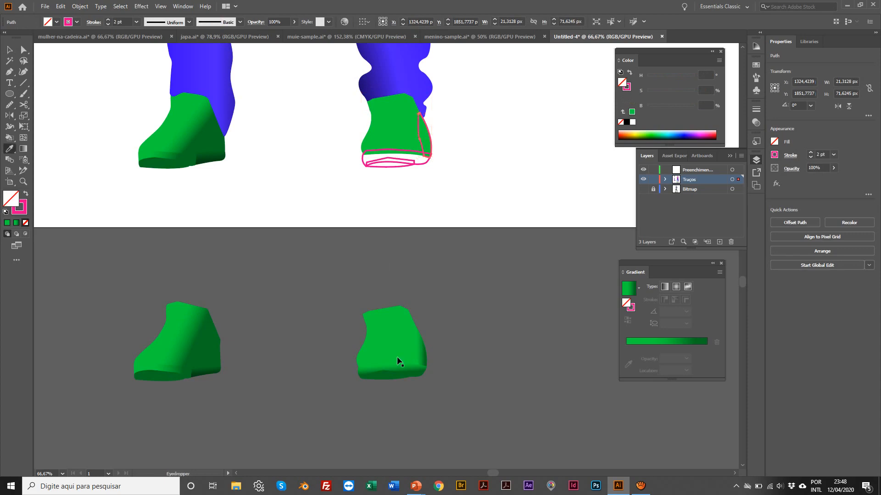
{"action": "scroll", "coordinate": [417, 356], "scroll_direction": "right", "scroll_amount": 1}
{"action": "left_click", "coordinate": [410, 349]}
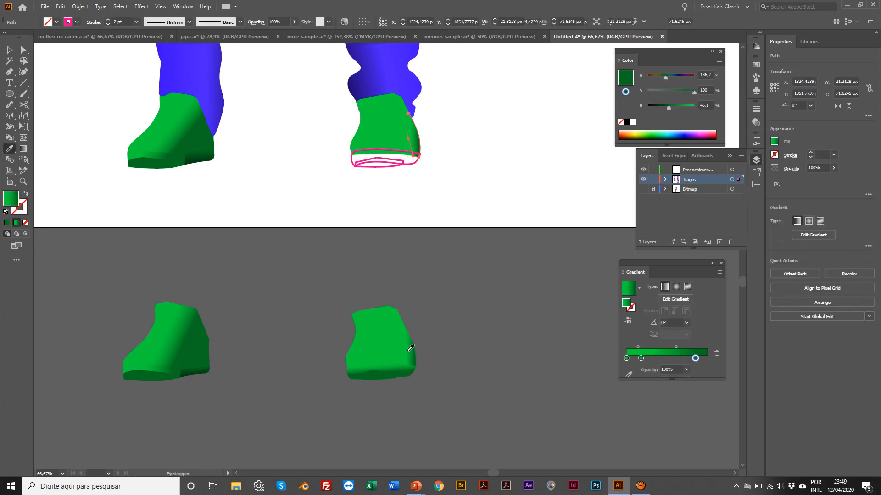
{"action": "key", "text": "v"}
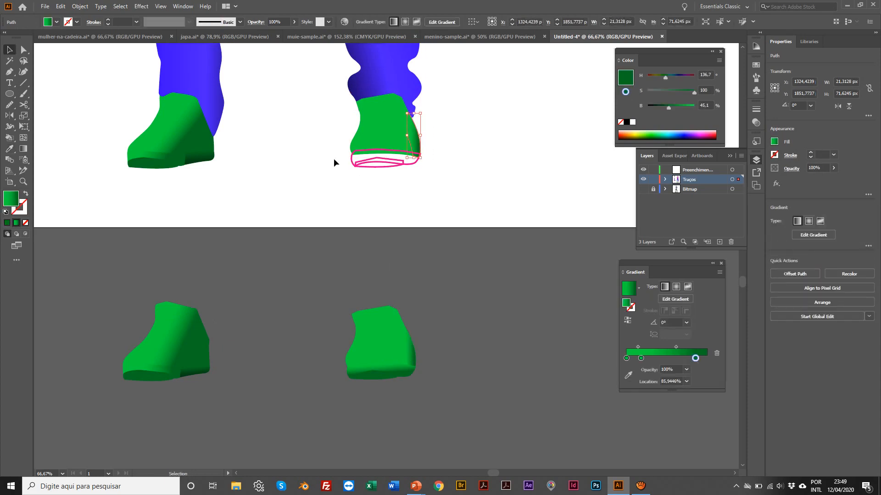
Fill the lower toe piece of the figure's right shoe sole with the dark green sampled from the sample shoe.
{"action": "left_click", "coordinate": [367, 164]}
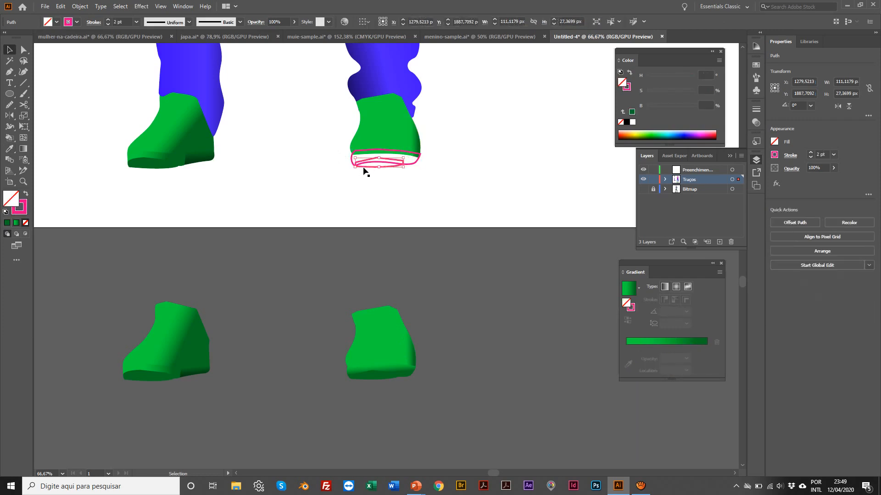
{"action": "key", "text": "i"}
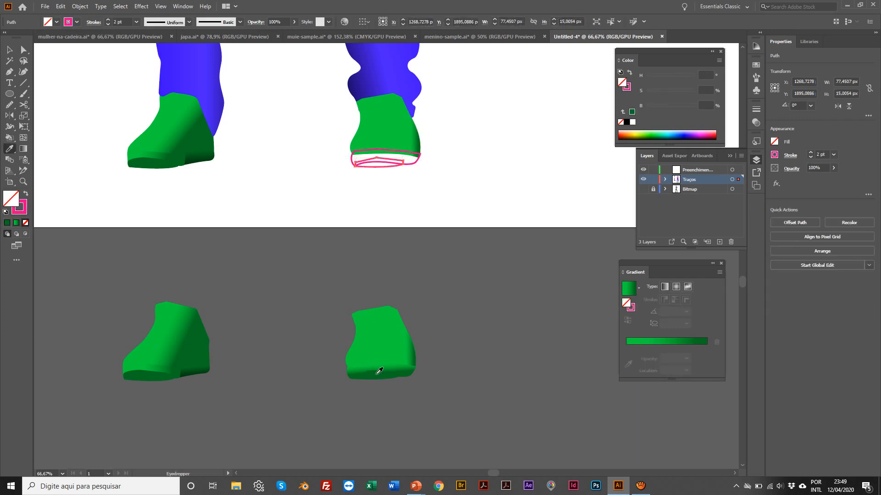
{"action": "left_click", "coordinate": [378, 371]}
{"action": "key", "text": "v"}
{"action": "left_click", "coordinate": [315, 192]}
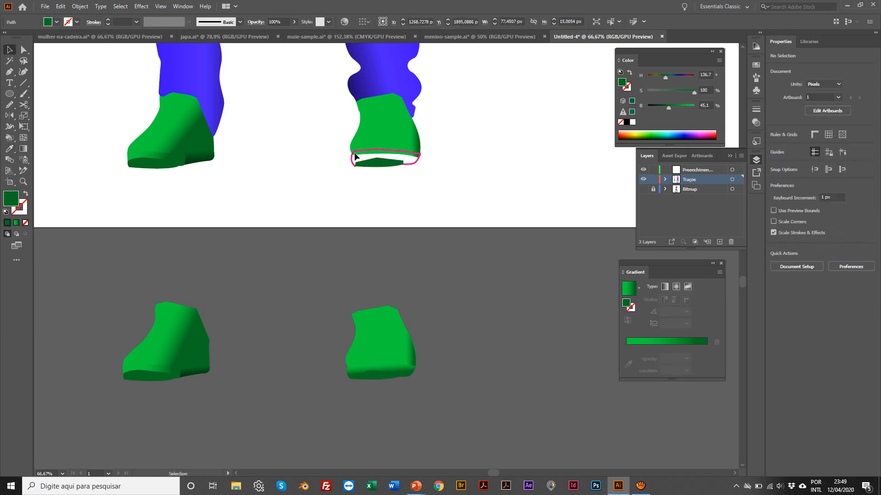
Fill the sole band of the figure's right shoe with the green gradient sampled from the sample shoe's band.
{"action": "left_click", "coordinate": [352, 164]}
{"action": "scroll", "coordinate": [373, 296], "scroll_direction": "left", "scroll_amount": 1}
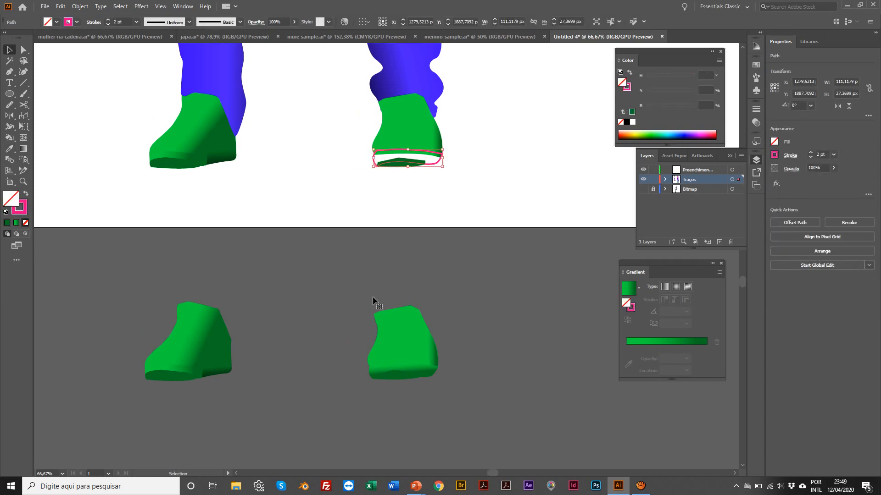
{"action": "key", "text": "i"}
{"action": "left_click", "coordinate": [385, 364]}
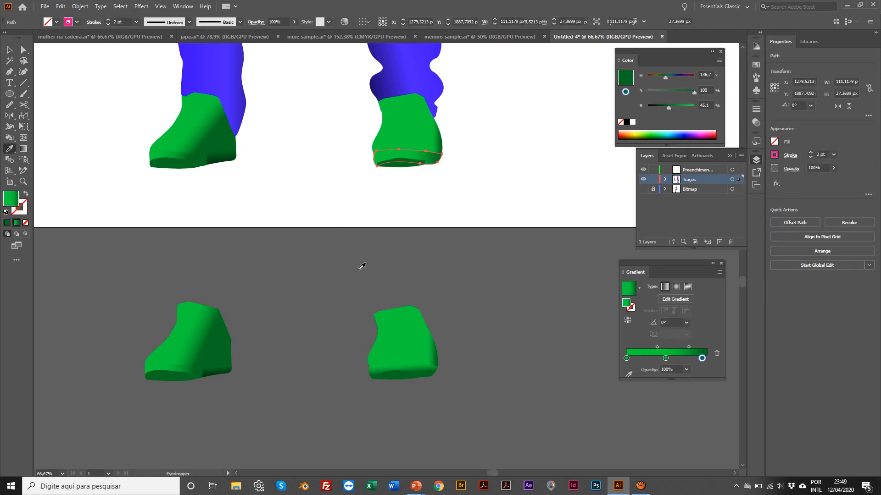
{"action": "key", "text": "v"}
{"action": "left_click", "coordinate": [333, 208]}
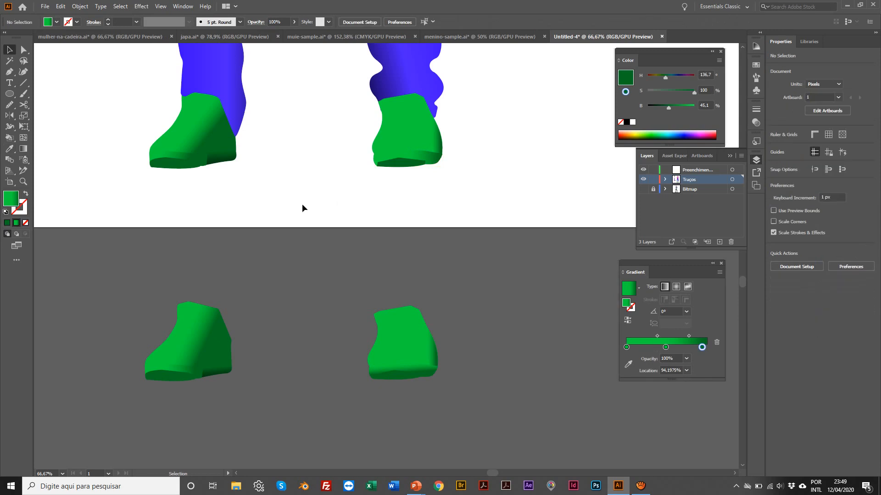
Redraw the gradient on the right shoe's sole band vertically, at about -92°, darkening toward the ground.
{"action": "left_click", "coordinate": [402, 165]}
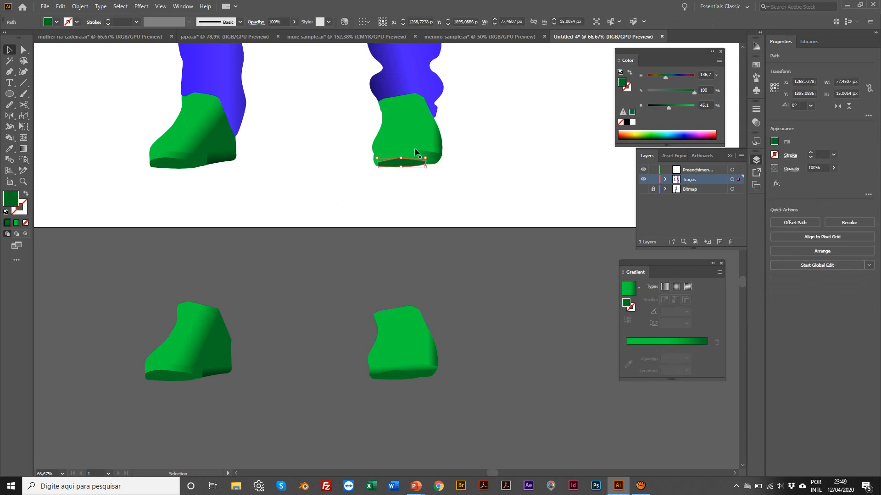
{"action": "left_click", "coordinate": [408, 156]}
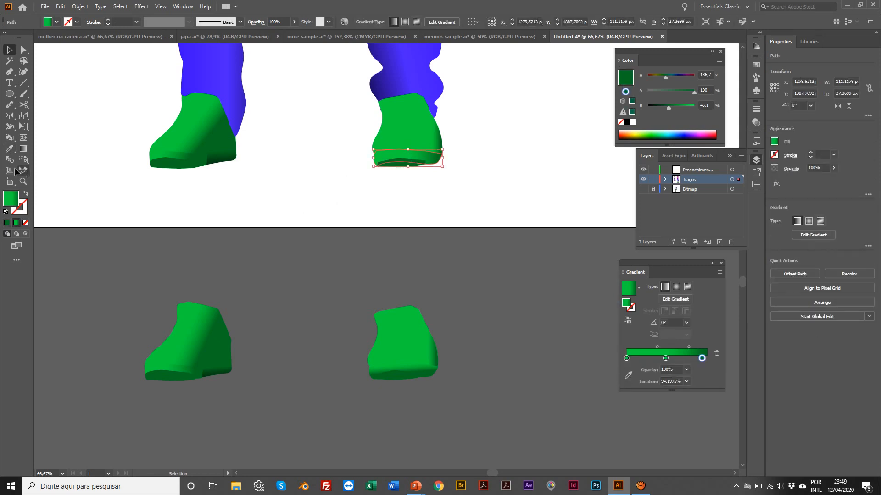
{"action": "left_click", "coordinate": [21, 149]}
{"action": "mouse_move", "coordinate": [394, 132]}
{"action": "left_mouse_down"}
{"action": "mouse_move", "coordinate": [393, 173]}
{"action": "mouse_move", "coordinate": [394, 162]}
{"action": "left_mouse_up"}
{"action": "left_click", "coordinate": [9, 50]}
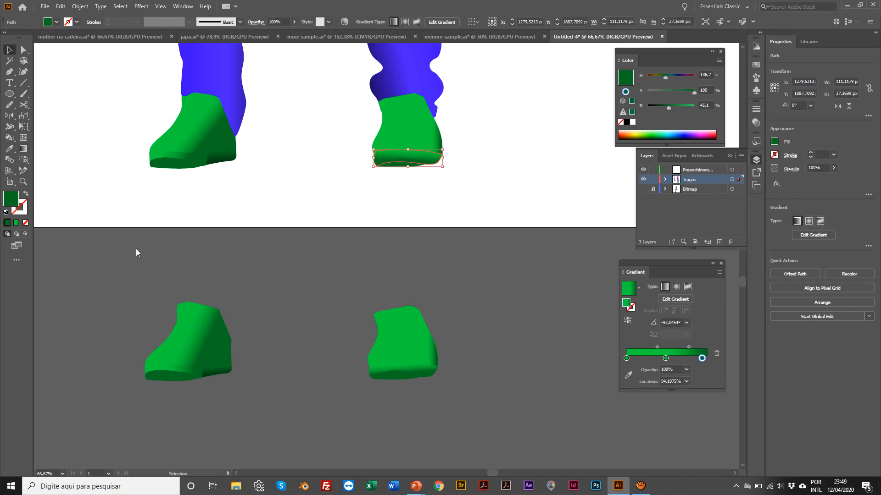
Delete the two sample shoes below the artboard and fit the whole artboard in view.
{"action": "key", "text": "ctrl+a"}
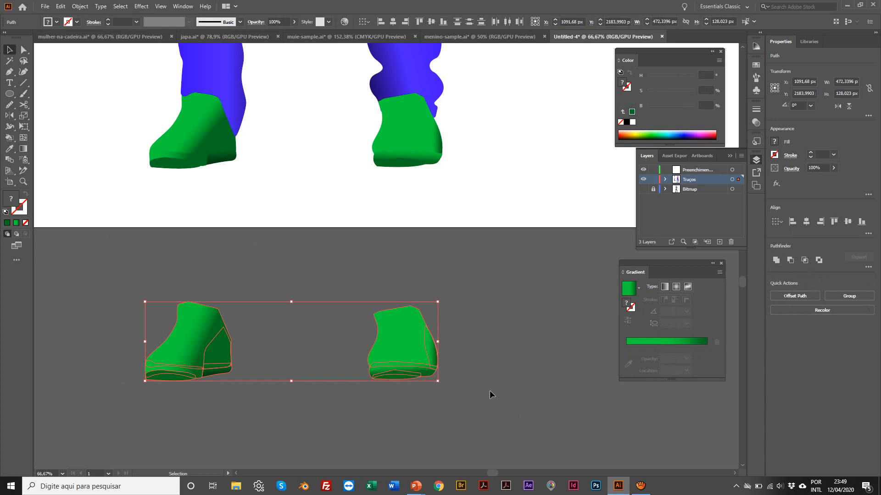
{"action": "key", "text": "ctrl+shift+a"}
{"action": "key", "text": "ctrl+0"}
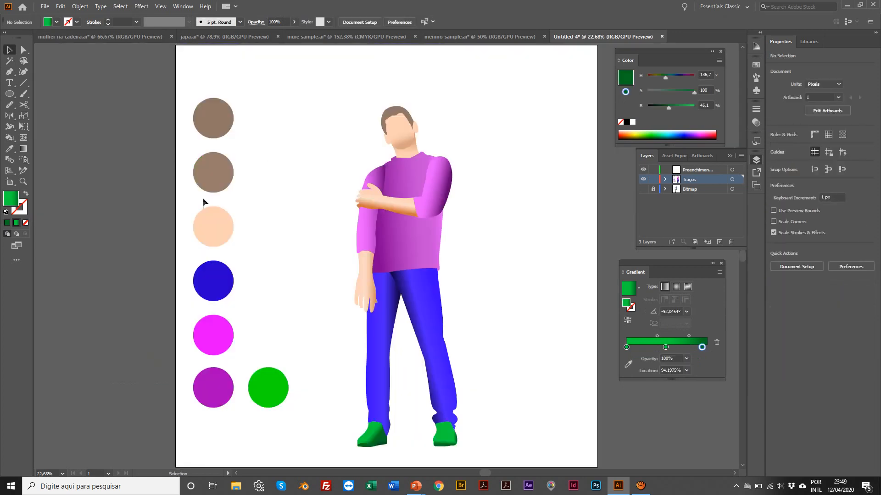
{"action": "key", "text": "z"}
{"action": "left_click_drag", "start_coordinate": [340, 260], "coordinate": [466, 349]}
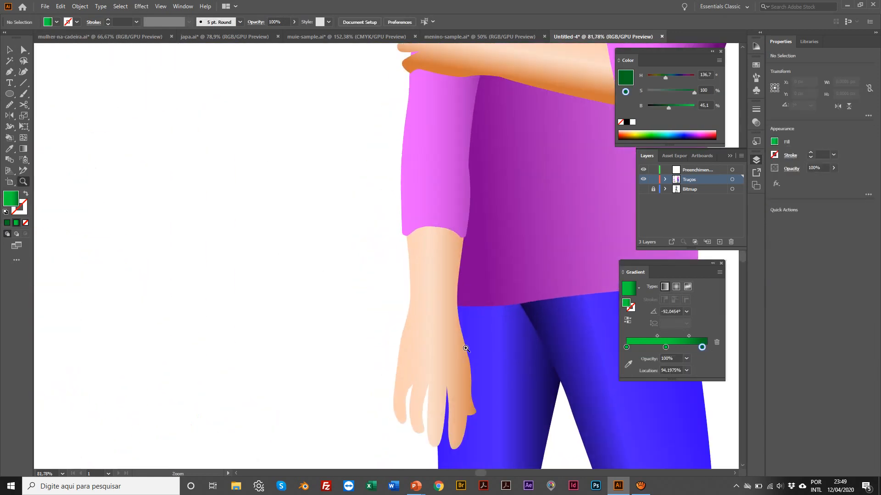
{"action": "scroll", "coordinate": [449, 342], "scroll_direction": "down", "scroll_amount": 3}
{"action": "scroll", "coordinate": [449, 342], "scroll_direction": "right", "scroll_amount": 1}
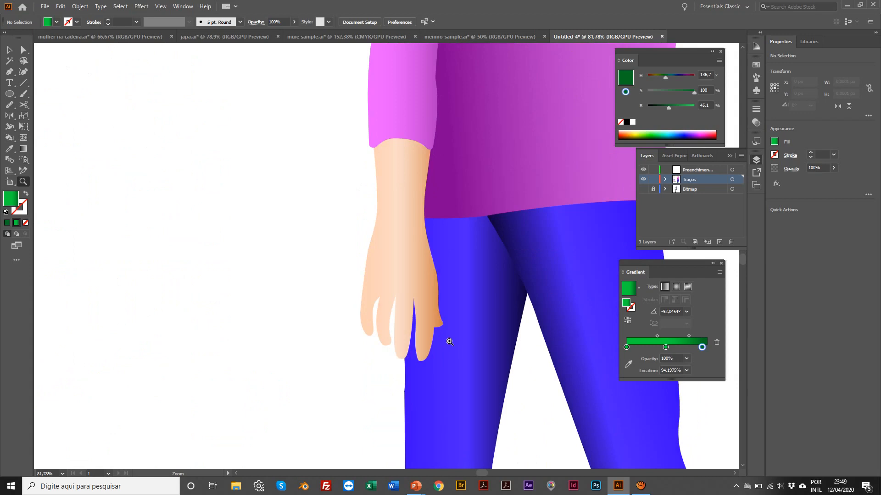
{"action": "key", "text": "ctrl+0"}
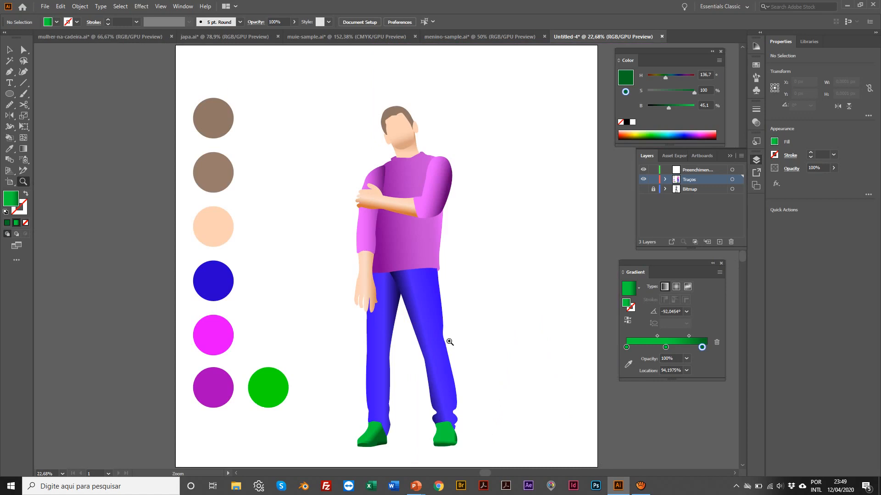
Delete the green swatch circle beside the dark purple one.
{"action": "key", "text": "v"}
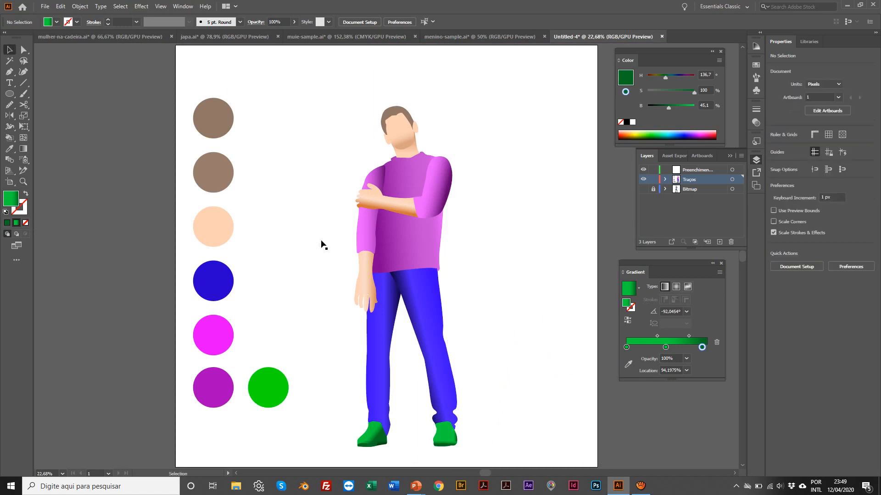
{"action": "scroll", "coordinate": [249, 362], "scroll_direction": "down", "scroll_amount": 1}
{"action": "scroll", "coordinate": [249, 362], "scroll_direction": "right", "scroll_amount": 1}
{"action": "left_click", "coordinate": [247, 368]}
{"action": "key", "text": "Delete"}
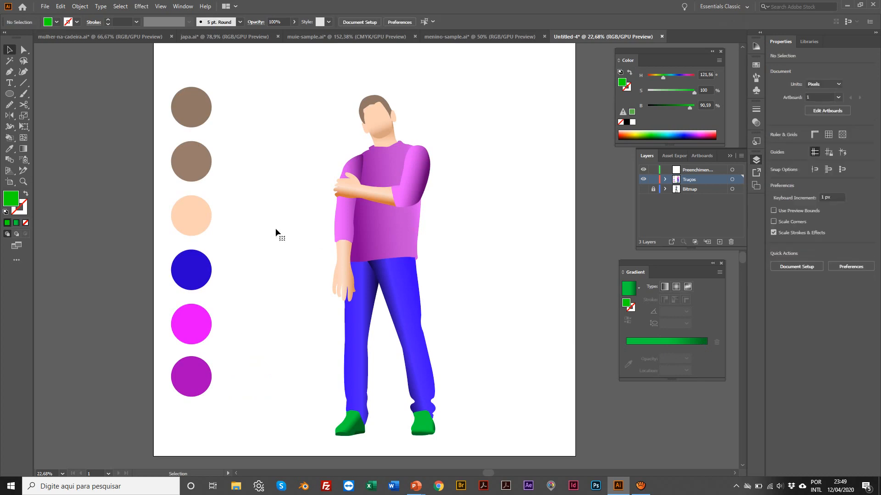
Duplicate the artboard with its artwork to the right of the original, at about X 3323 px.
{"action": "key", "text": "z"}
{"action": "left_click", "coordinate": [399, 259], "text": "alt"}
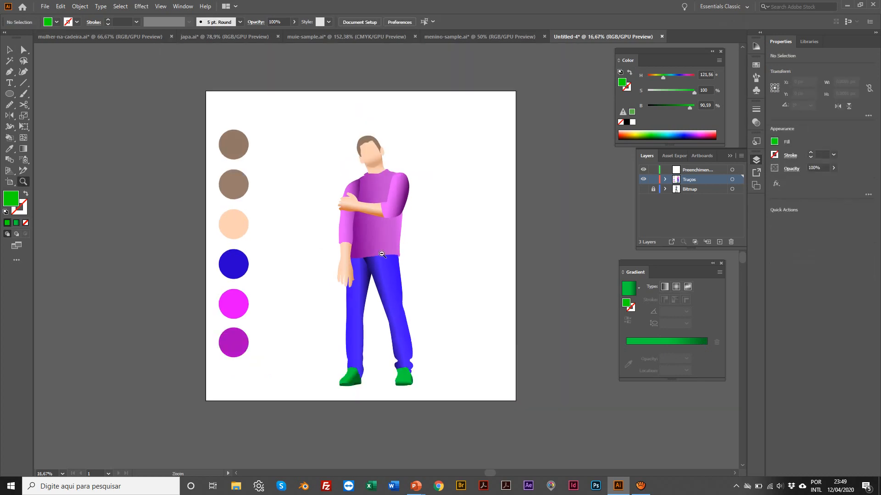
{"action": "scroll", "coordinate": [383, 255], "scroll_direction": "right", "scroll_amount": 3}
{"action": "scroll", "coordinate": [383, 254], "scroll_direction": "left", "scroll_amount": 1}
{"action": "key", "text": "v"}
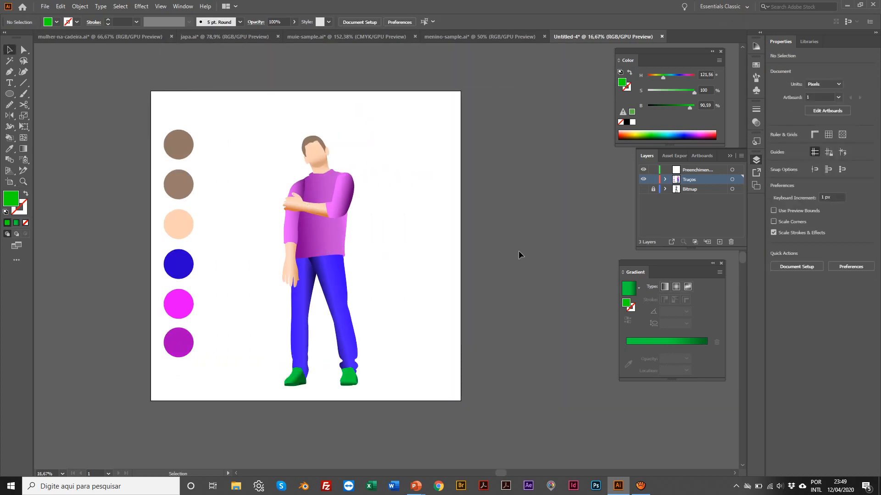
{"action": "left_click", "coordinate": [9, 182]}
{"action": "left_click_drag", "start_coordinate": [7, 185], "coordinate": [46, 195]}
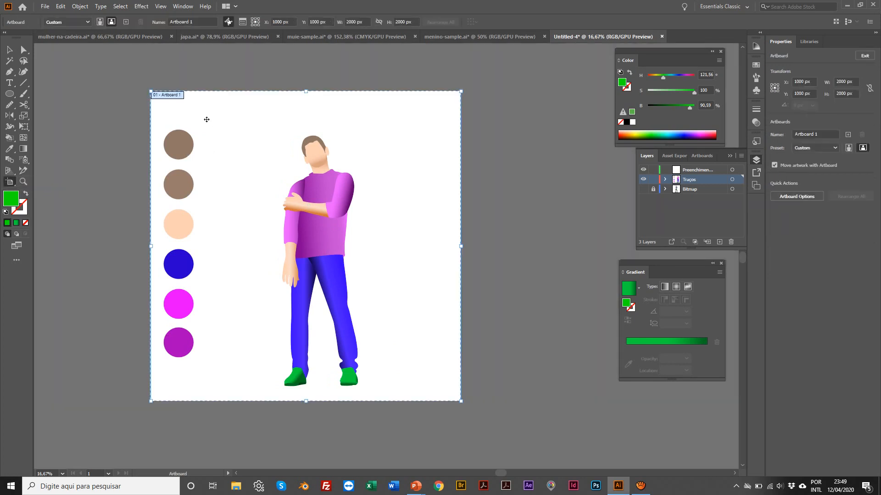
{"action": "left_click_drag", "start_coordinate": [208, 118], "coordinate": [556, 252]}
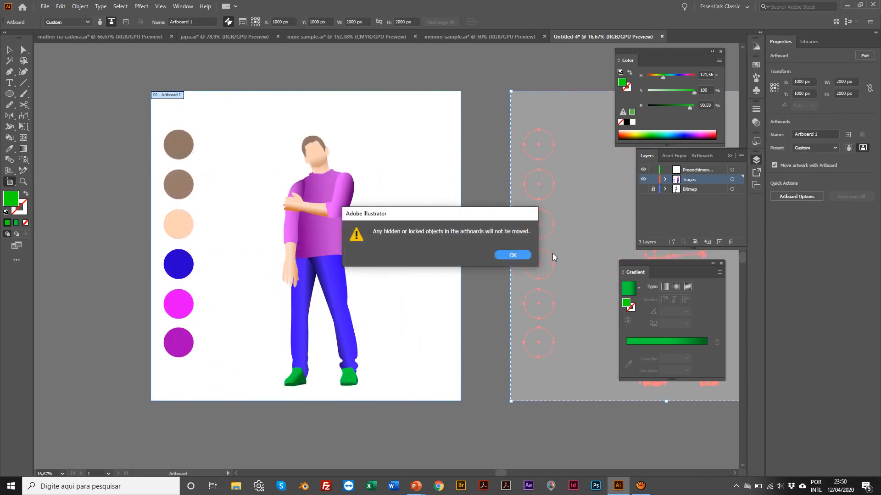
{"action": "left_click", "coordinate": [512, 255]}
{"action": "key", "text": "Escape"}
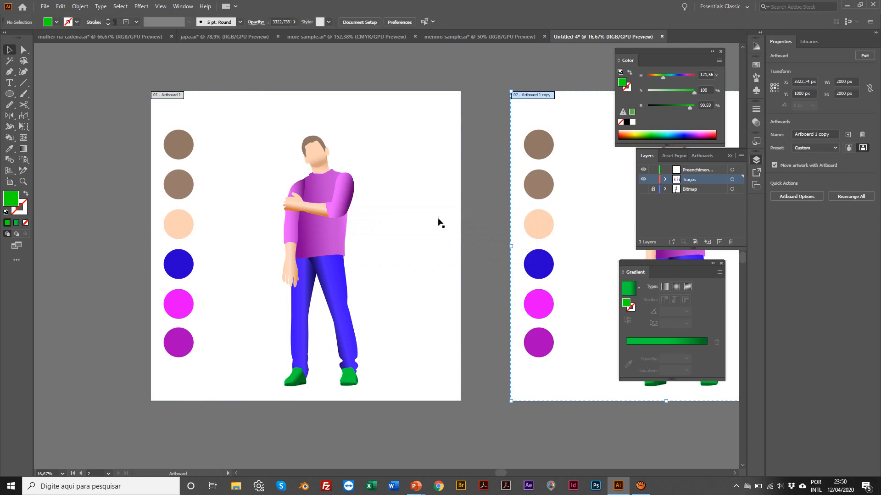
Undo the artboard duplication, and show and unlock the Bitmap layer.
{"action": "scroll", "coordinate": [463, 222], "scroll_direction": "right", "scroll_amount": 3}
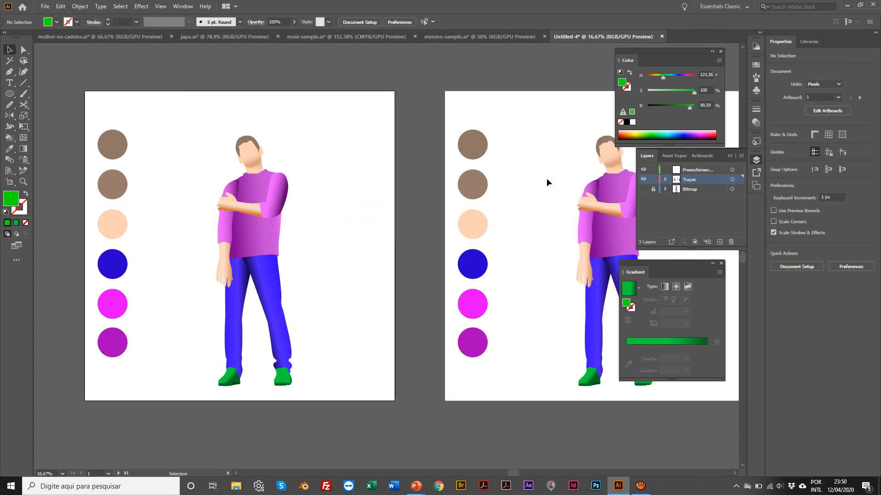
{"action": "key", "text": "ctrl+z"}
{"action": "scroll", "coordinate": [289, 152], "scroll_direction": "left", "scroll_amount": 5}
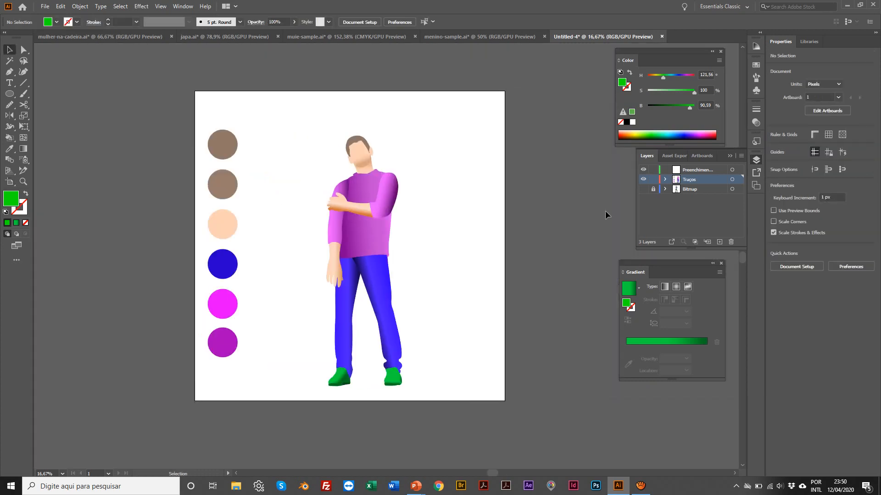
{"action": "left_click", "coordinate": [642, 189]}
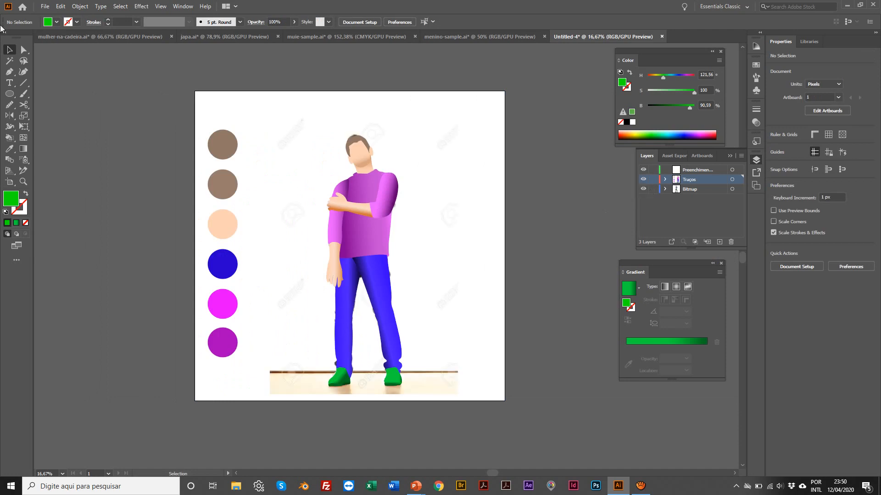
Duplicate the artboard with its artwork and reference photo to the right of the original, at about X 3287 px.
{"action": "left_click", "coordinate": [9, 182]}
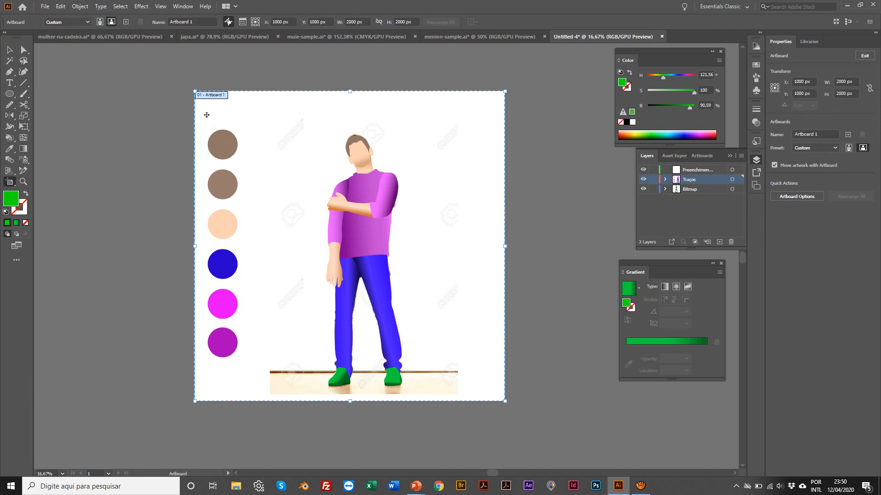
{"action": "left_click_drag", "start_coordinate": [206, 115], "coordinate": [563, 205]}
{"action": "scroll", "coordinate": [562, 203], "scroll_direction": "right", "scroll_amount": 3}
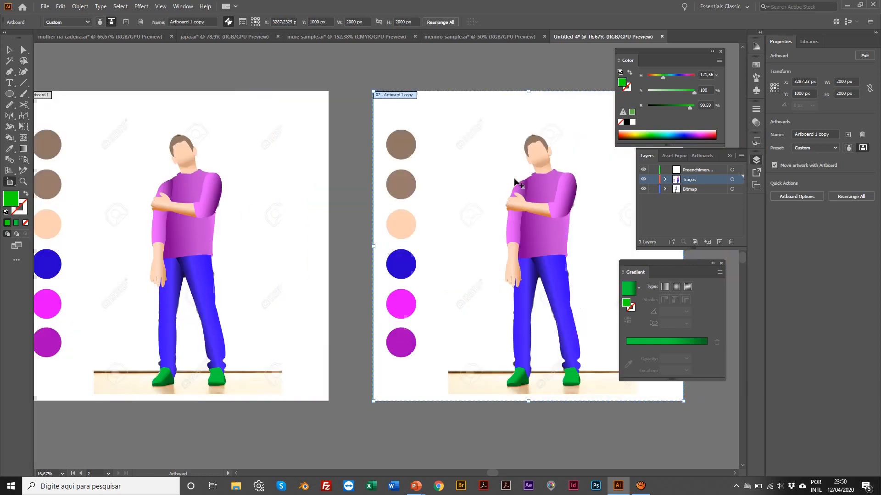
{"action": "key", "text": "alt+v"}
{"action": "left_click", "coordinate": [380, 58]}
{"action": "scroll", "coordinate": [381, 59], "scroll_direction": "right", "scroll_amount": 3}
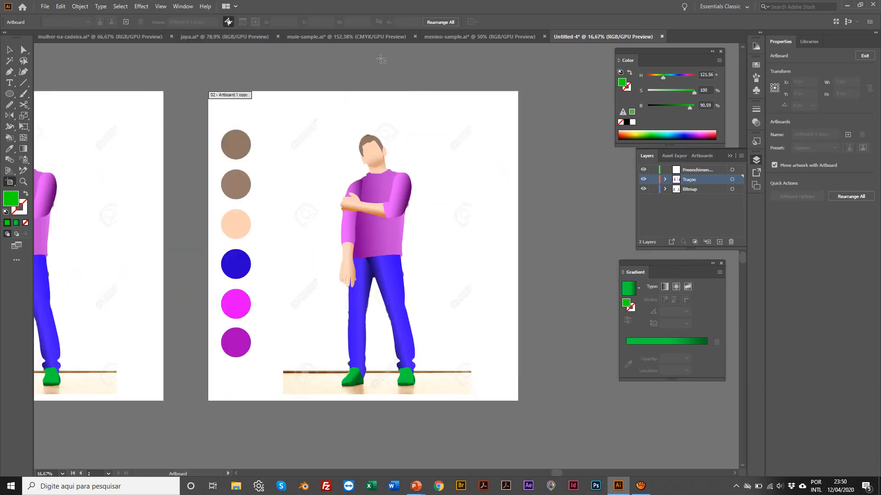
{"action": "key", "text": "Escape"}
{"action": "scroll", "coordinate": [317, 277], "scroll_direction": "right", "scroll_amount": 1}
Delete the reference photo from the copied artboard, hiding the Traços layer to reach it and showing that layer again.
{"action": "key", "text": "z"}
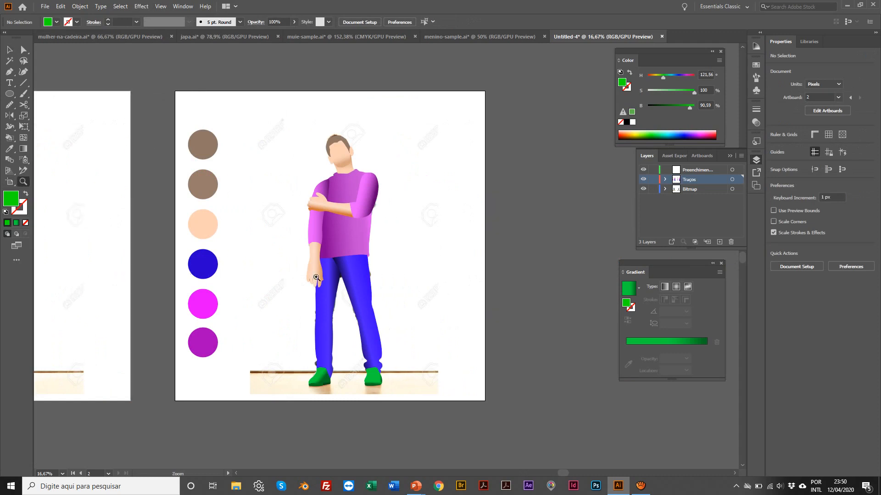
{"action": "left_click", "coordinate": [316, 278]}
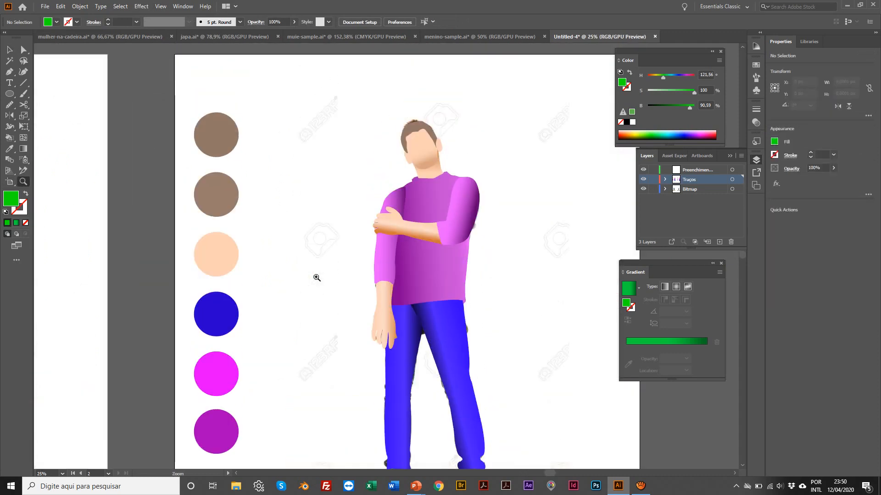
{"action": "scroll", "coordinate": [316, 277], "scroll_direction": "down", "scroll_amount": 1}
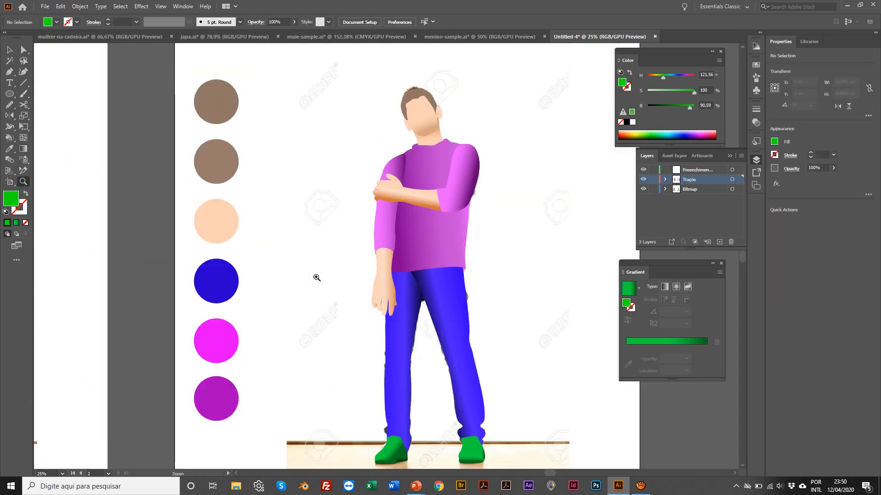
{"action": "left_click", "coordinate": [643, 180]}
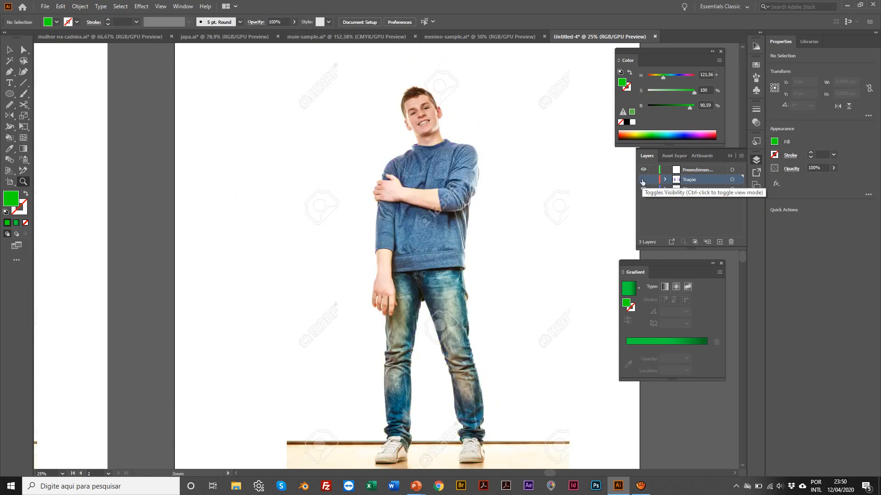
{"action": "key", "text": "v"}
{"action": "left_click", "coordinate": [468, 137]}
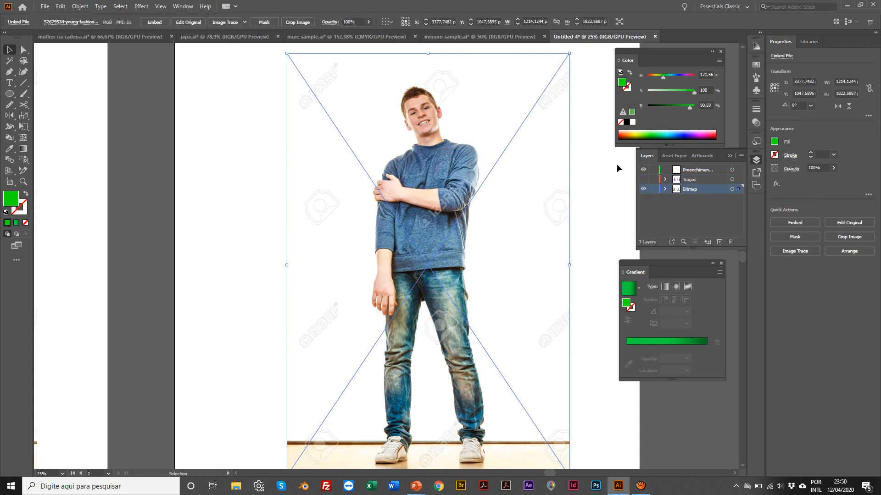
{"action": "left_click", "coordinate": [643, 188]}
{"action": "left_click", "coordinate": [643, 180]}
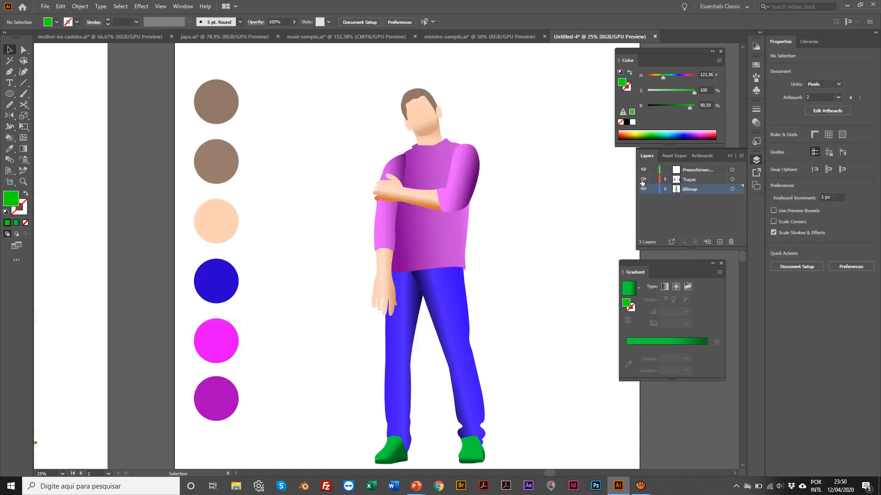
Delete the column of six color swatch circles from the copied artboard.
{"action": "left_click_drag", "start_coordinate": [194, 78], "coordinate": [246, 428]}
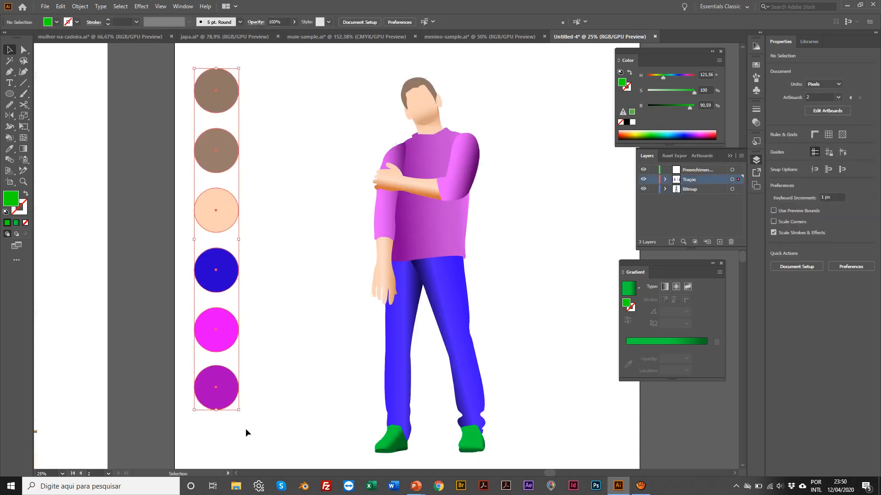
{"action": "key", "text": "Delete"}
{"action": "key", "text": "z"}
{"action": "left_click", "coordinate": [336, 245], "text": "alt"}
{"action": "scroll", "coordinate": [335, 245], "scroll_direction": "right", "scroll_amount": 7}
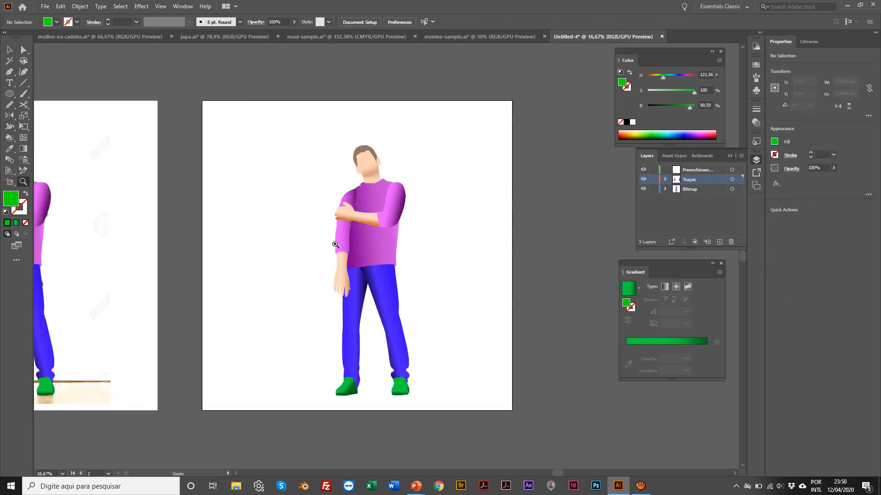
{"action": "left_click", "coordinate": [312, 254]}
{"action": "scroll", "coordinate": [312, 253], "scroll_direction": "right", "scroll_amount": 5}
{"action": "scroll", "coordinate": [313, 255], "scroll_direction": "up", "scroll_amount": 6}
{"action": "scroll", "coordinate": [312, 254], "scroll_direction": "right", "scroll_amount": 6}
{"action": "key", "text": "v"}
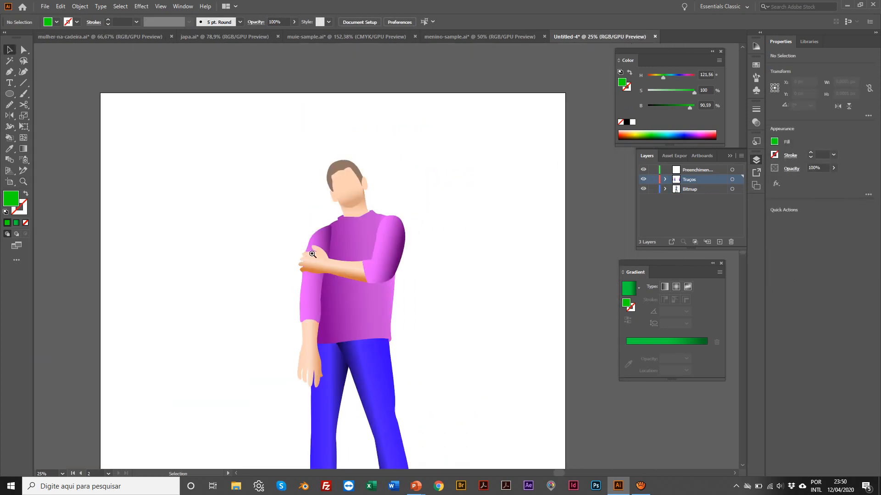
Activate the Rectangle tool, check the background example on the PowerPoint exercise slide, and return to Illustrator.
{"action": "left_click_drag", "start_coordinate": [7, 98], "coordinate": [30, 98]}
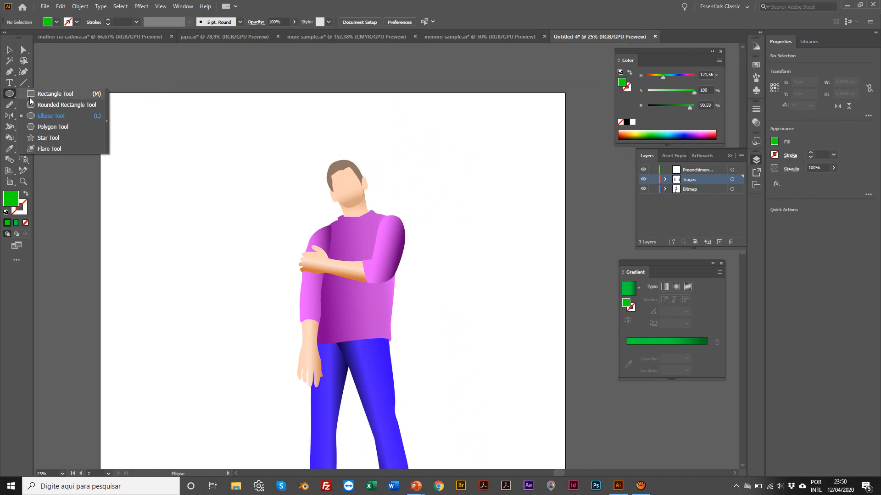
{"action": "left_click_drag", "start_coordinate": [33, 97], "coordinate": [33, 94]}
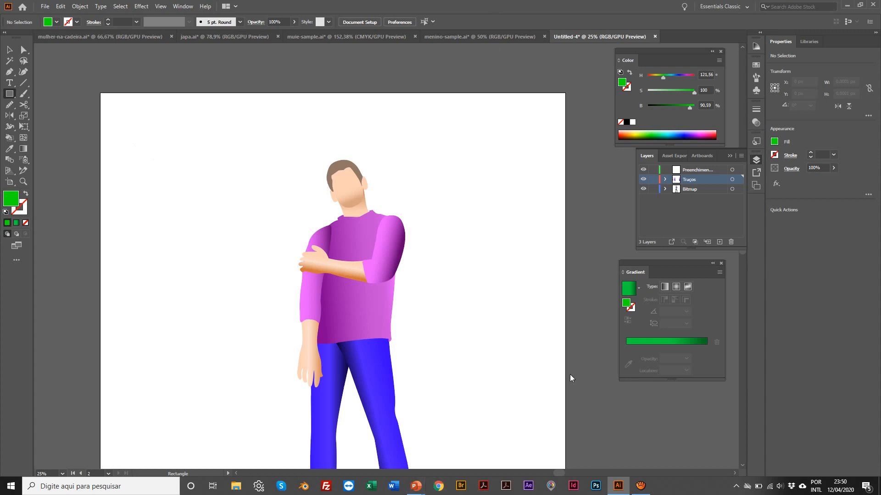
{"action": "scroll", "coordinate": [603, 465], "scroll_direction": "down", "scroll_amount": 3}
{"action": "scroll", "coordinate": [603, 465], "scroll_direction": "left", "scroll_amount": 1}
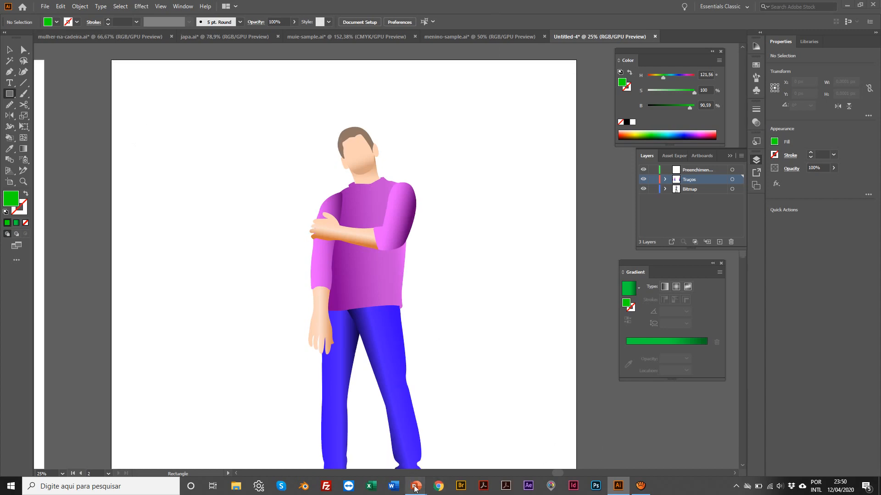
{"action": "left_click", "coordinate": [467, 447]}
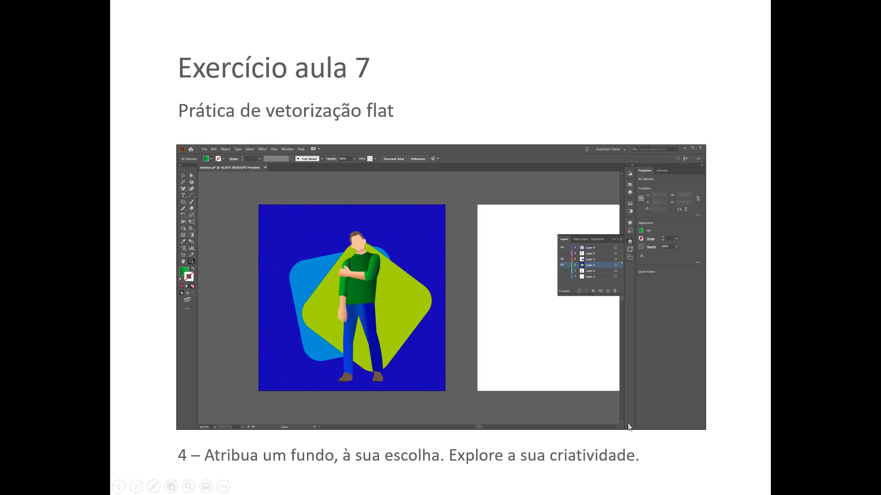
{"action": "key", "text": "alt+Tab"}
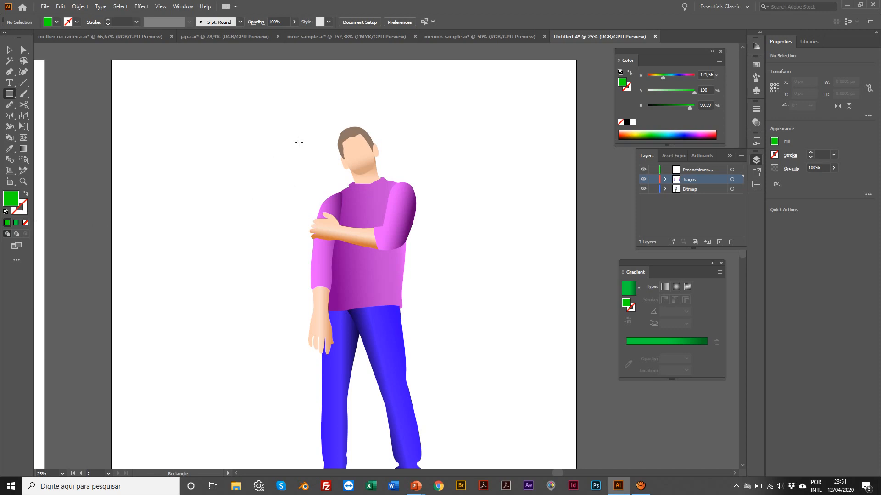
Create a 2000 x 2000 px rectangle on the copied artboard with a bright blue fill of about H 242°, S 82%, B 100%.
{"action": "left_click", "coordinate": [683, 135]}
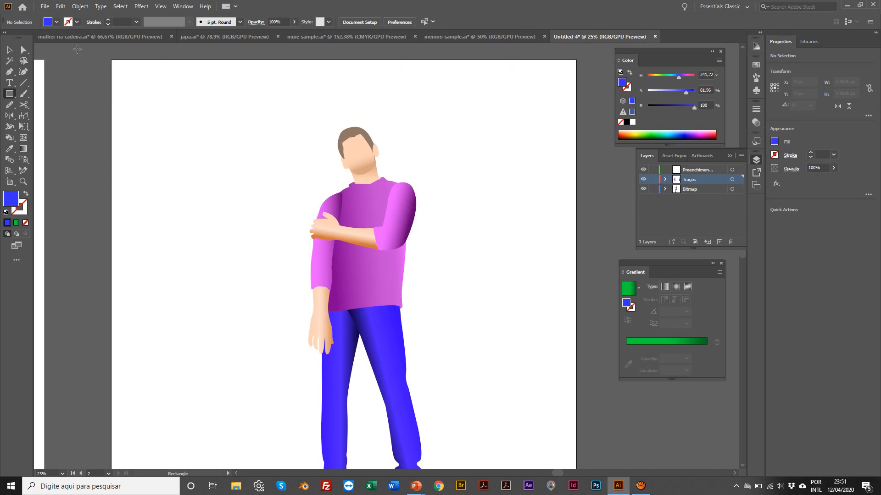
{"action": "scroll", "coordinate": [151, 79], "scroll_direction": "left", "scroll_amount": 1}
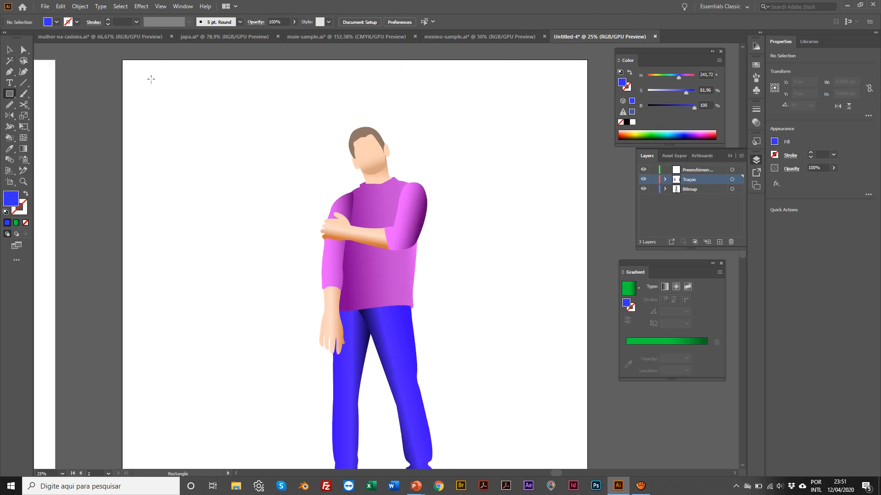
{"action": "left_click", "coordinate": [152, 79]}
{"action": "type", "text": "2"}
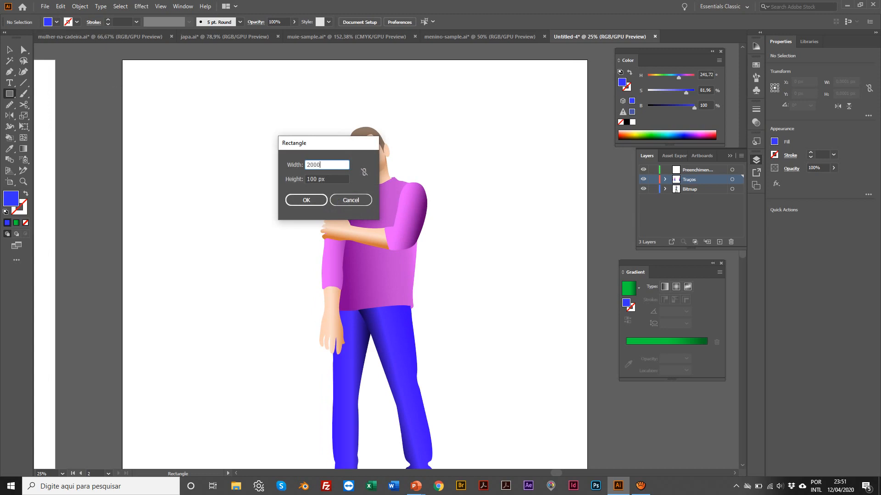
{"action": "type", "text": "000"}
{"action": "key", "text": "Tab"}
{"action": "type", "text": "200"}
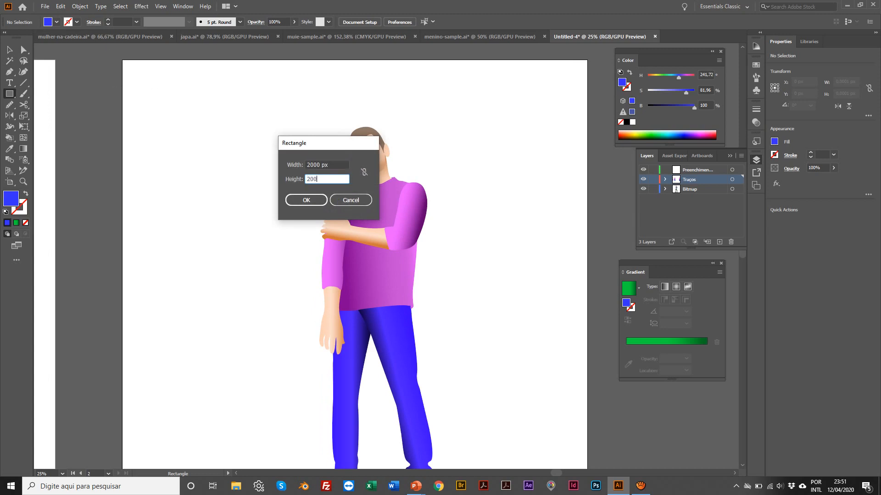
{"action": "type", "text": "0"}
{"action": "key", "text": "Return"}
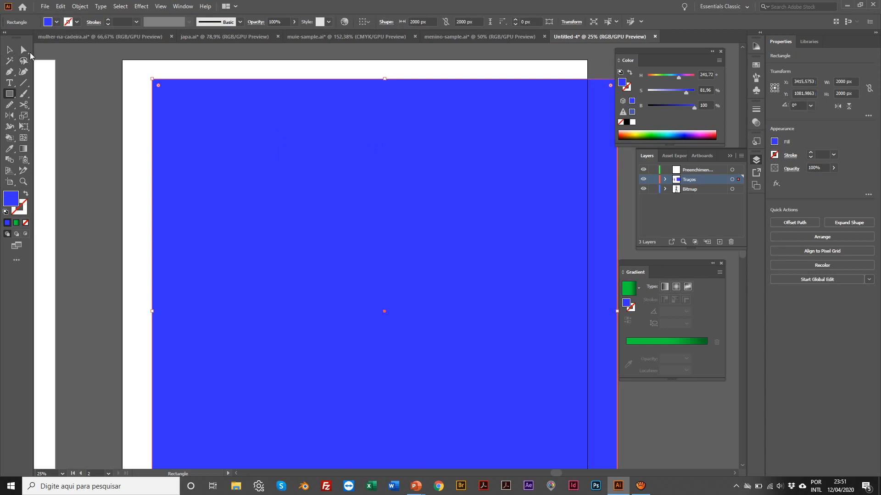
Move the blue rectangle so that it covers the copied artboard edge to edge.
{"action": "left_click", "coordinate": [9, 49]}
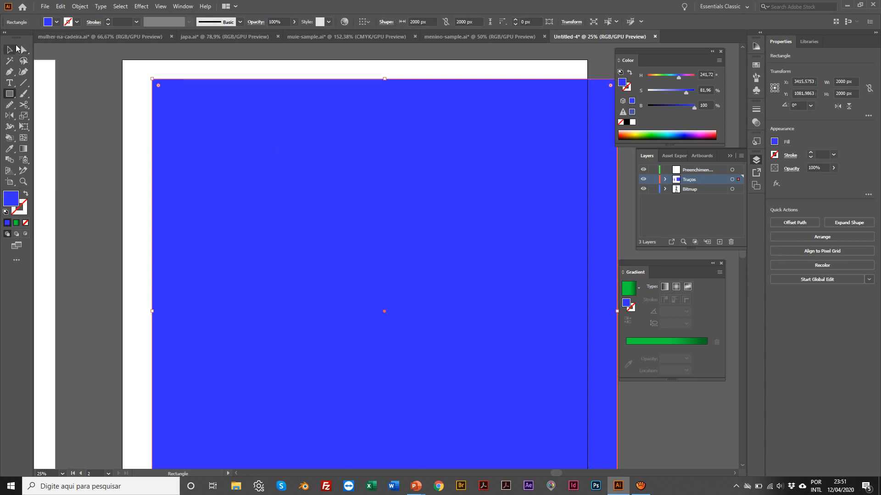
{"action": "left_click", "coordinate": [363, 23]}
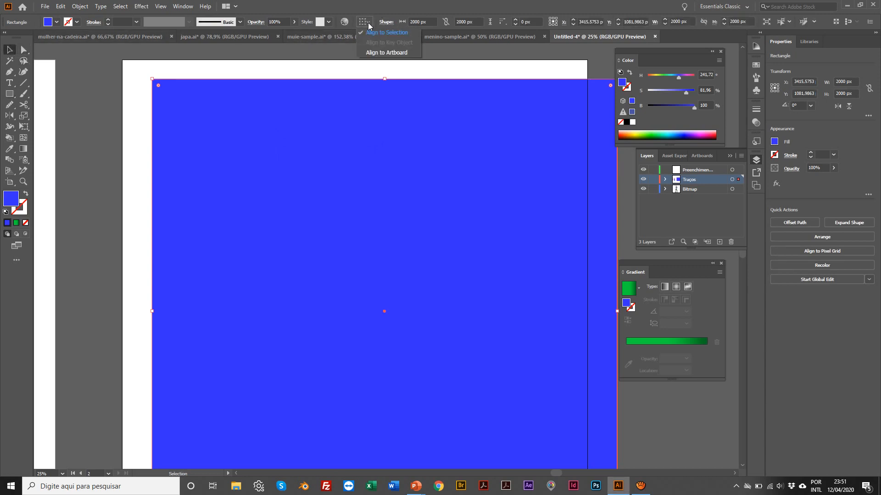
{"action": "left_click", "coordinate": [294, 140]}
{"action": "left_click", "coordinate": [222, 62]}
{"action": "left_click_drag", "start_coordinate": [292, 126], "coordinate": [262, 107]}
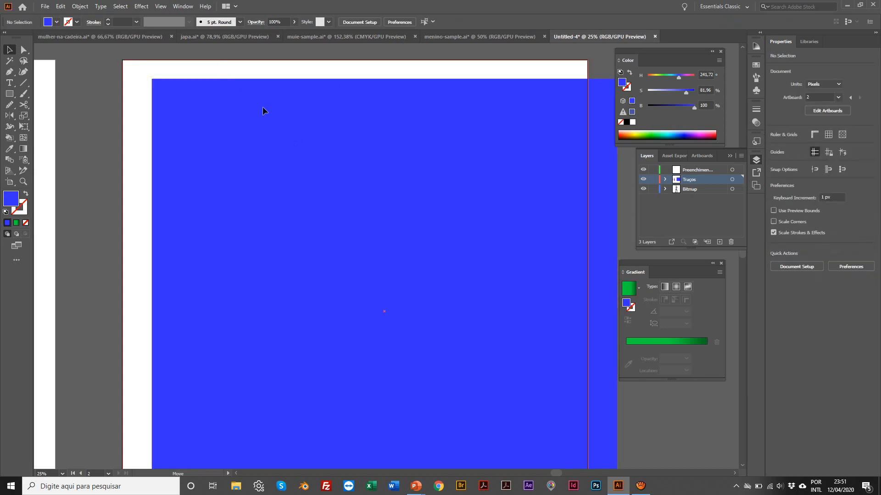
Send the blue rectangle to the back, behind the man, and deselect it.
{"action": "right_click", "coordinate": [294, 95]}
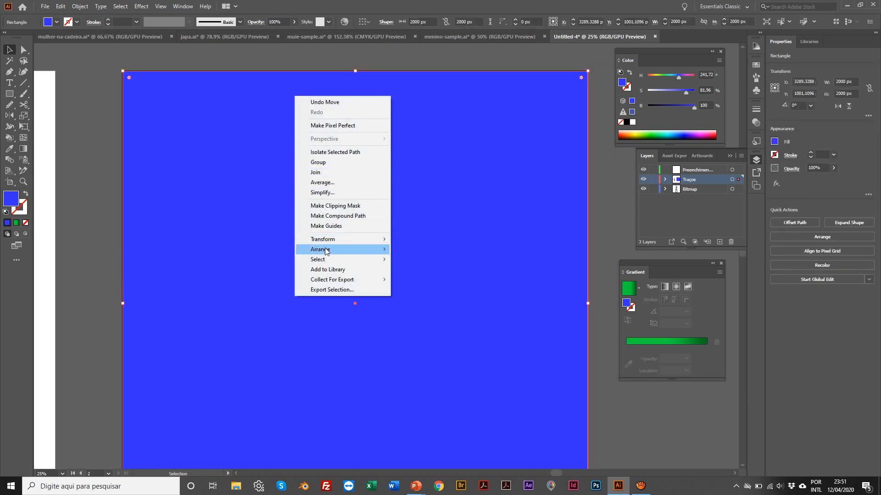
{"action": "mouse_move", "coordinate": [327, 250]}
{"action": "left_click", "coordinate": [461, 282]}
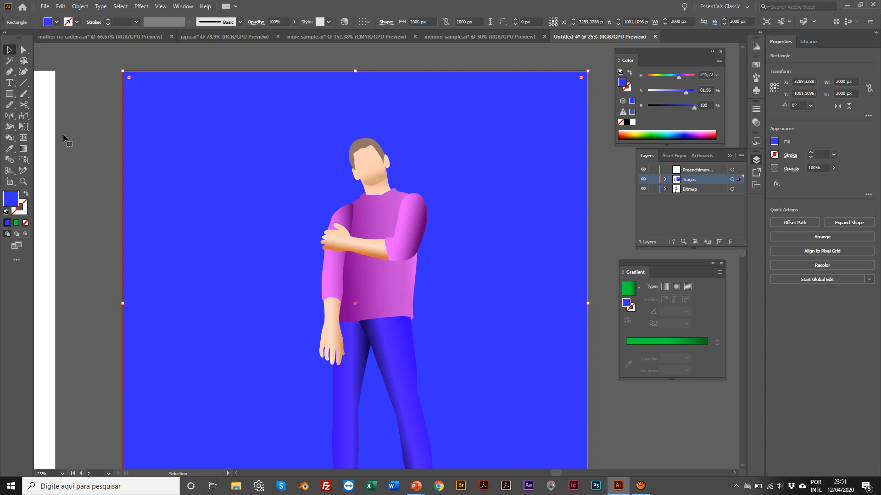
{"action": "left_click", "coordinate": [73, 122]}
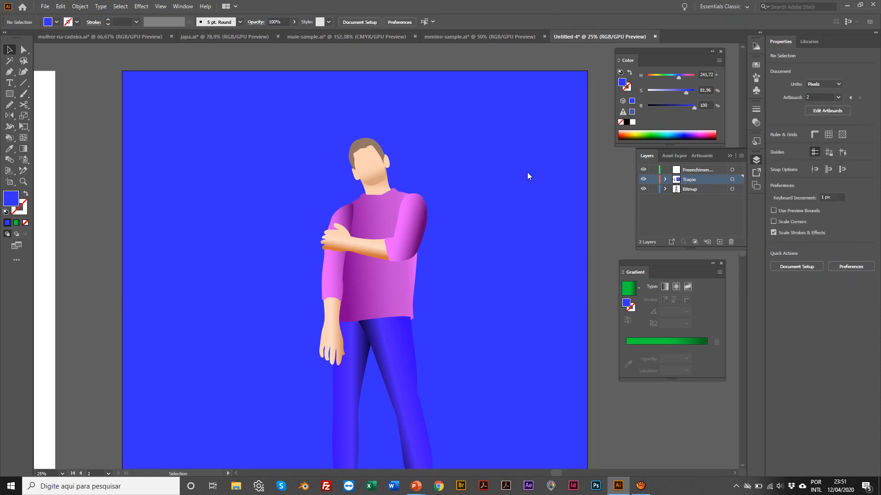
Draw a square about 663 px wide beside the man's head and torso, filled green at about H 107°, S 100%, B 73%.
{"action": "left_click", "coordinate": [8, 95]}
{"action": "left_click", "coordinate": [41, 94]}
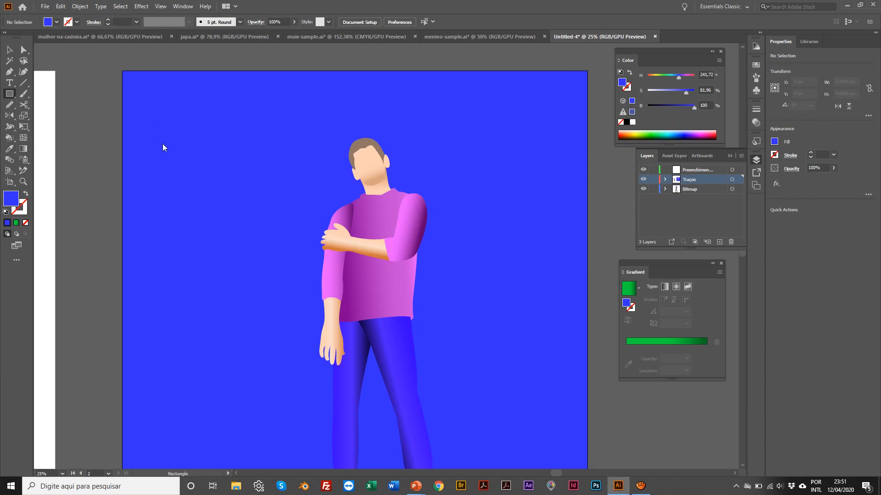
{"action": "left_click_drag", "start_coordinate": [153, 133], "coordinate": [308, 288]}
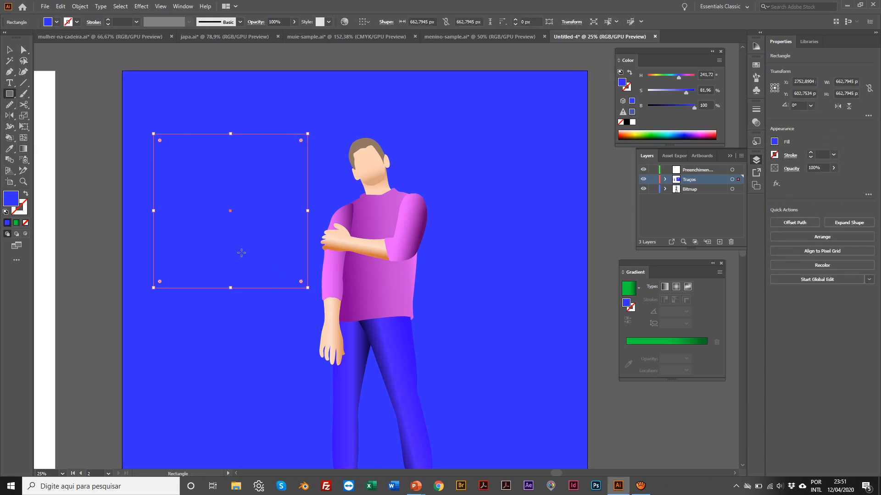
{"action": "left_click", "coordinate": [656, 134]}
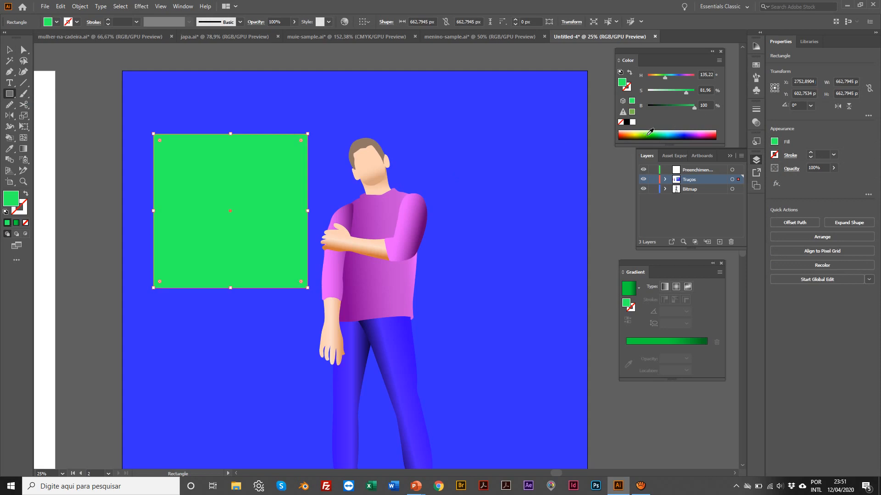
{"action": "left_click", "coordinate": [649, 133]}
{"action": "left_click", "coordinate": [24, 49]}
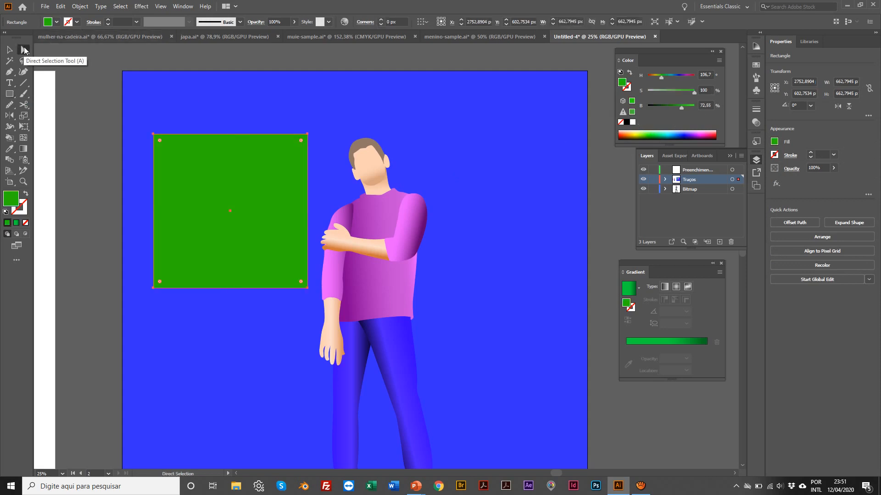
Round all corners of the green square to about 103 px and delete the square.
{"action": "scroll", "coordinate": [70, 72], "scroll_direction": "left", "scroll_amount": 1}
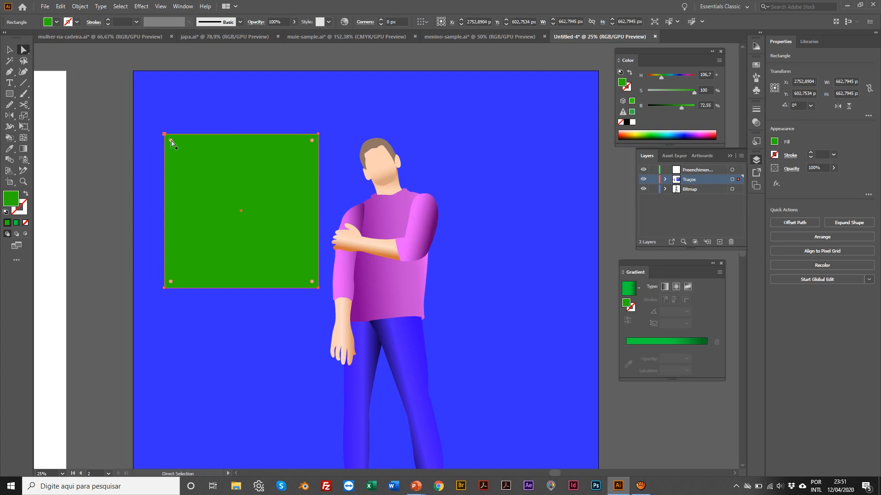
{"action": "left_click_drag", "start_coordinate": [171, 141], "coordinate": [201, 157]}
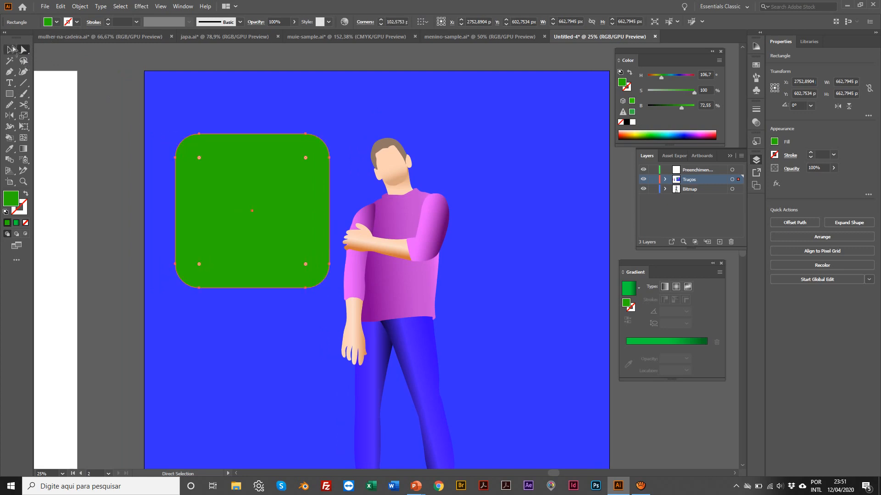
{"action": "left_click", "coordinate": [6, 50]}
{"action": "key", "text": "Delete"}
Draw a green square about 641 px wide with the Rounded Rectangle tool and move it beside the man's torso.
{"action": "left_click", "coordinate": [10, 94]}
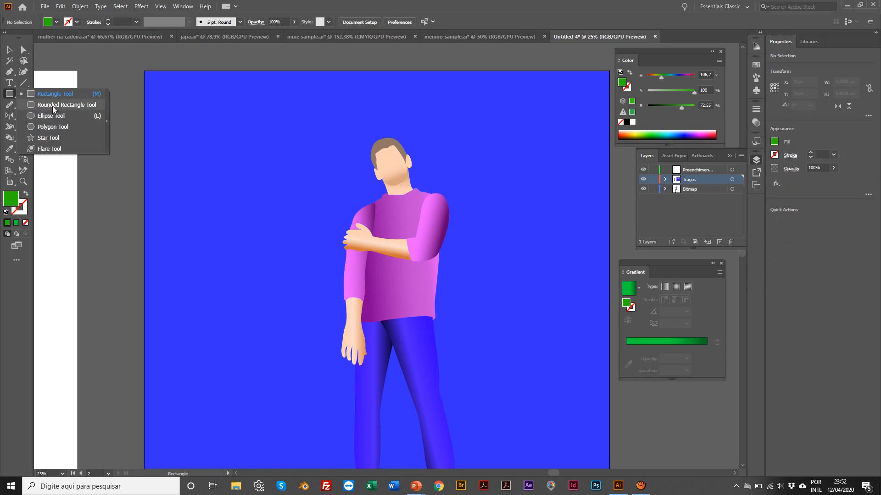
{"action": "left_click", "coordinate": [54, 108]}
{"action": "left_click_drag", "start_coordinate": [220, 147], "coordinate": [369, 296]}
{"action": "key", "text": "v"}
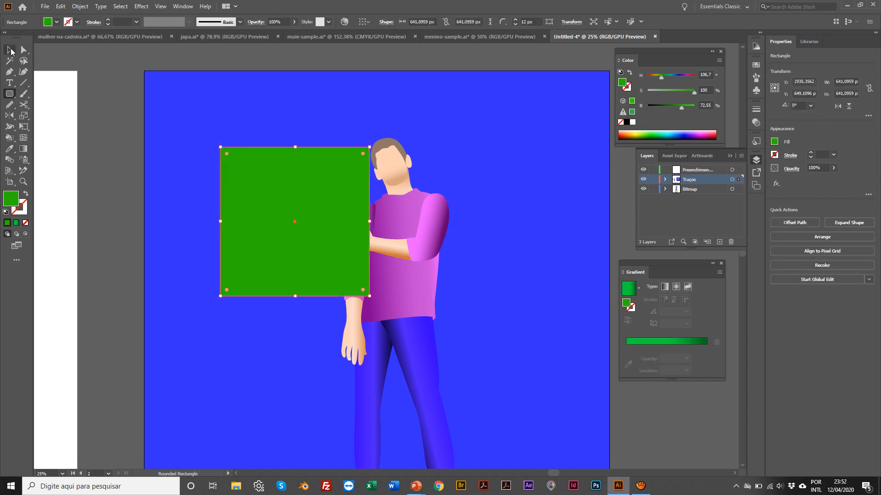
{"action": "scroll", "coordinate": [93, 114], "scroll_direction": "right", "scroll_amount": 1}
{"action": "scroll", "coordinate": [93, 114], "scroll_direction": "up", "scroll_amount": 1}
{"action": "left_click", "coordinate": [94, 114]}
{"action": "left_click_drag", "start_coordinate": [276, 195], "coordinate": [236, 200]}
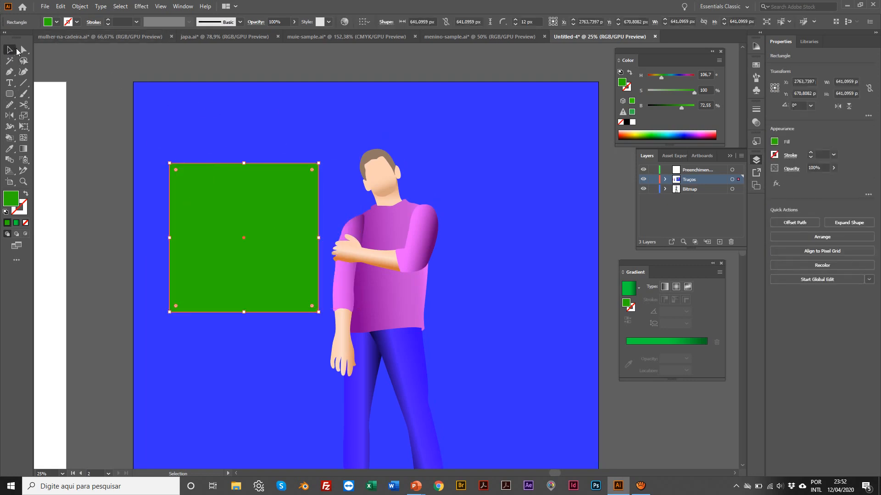
{"action": "left_click", "coordinate": [86, 132]}
{"action": "scroll", "coordinate": [216, 192], "scroll_direction": "right", "scroll_amount": 1}
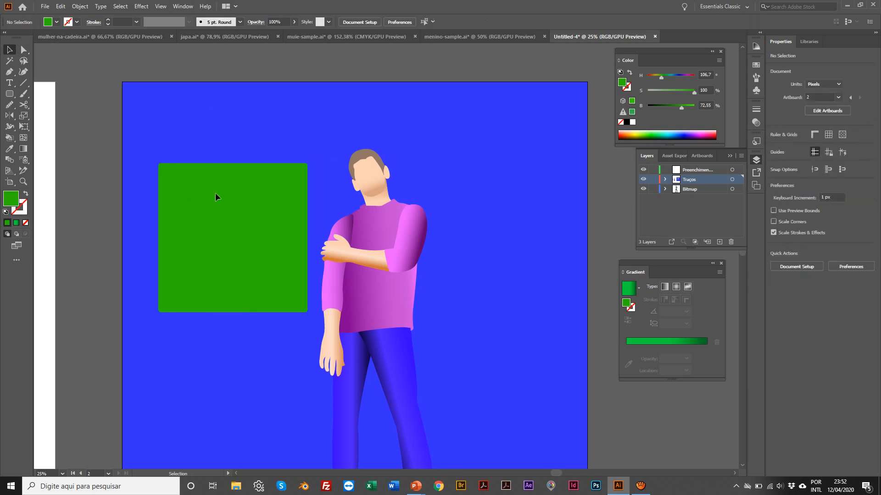
Increase the corner radius of the green rounded square to about 94 px on all four corners and deselect it.
{"action": "left_click", "coordinate": [193, 197]}
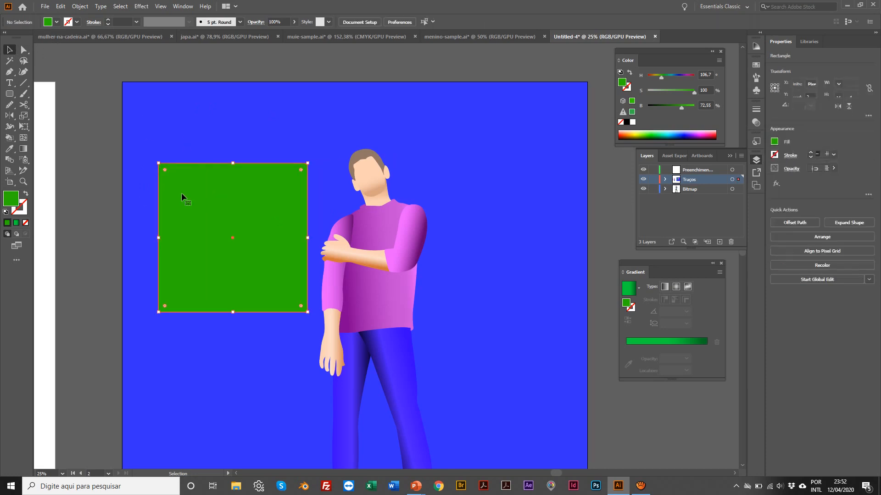
{"action": "left_click", "coordinate": [24, 49]}
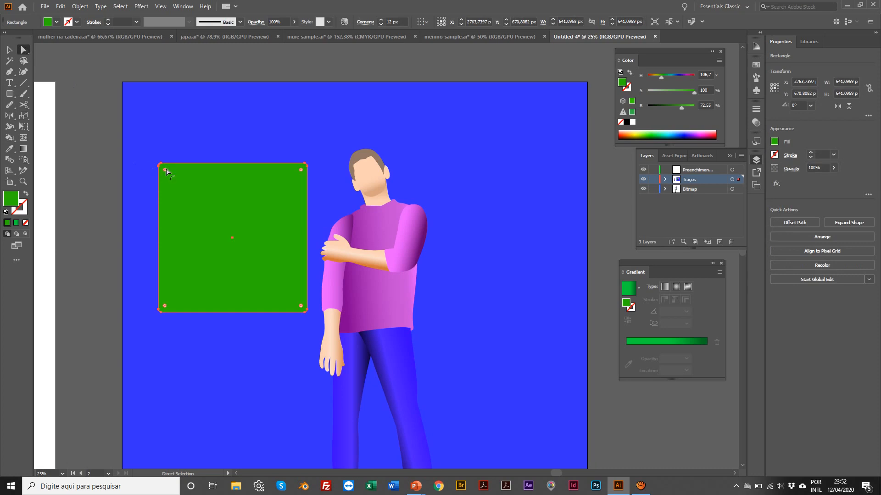
{"action": "left_click_drag", "start_coordinate": [166, 170], "coordinate": [180, 182]}
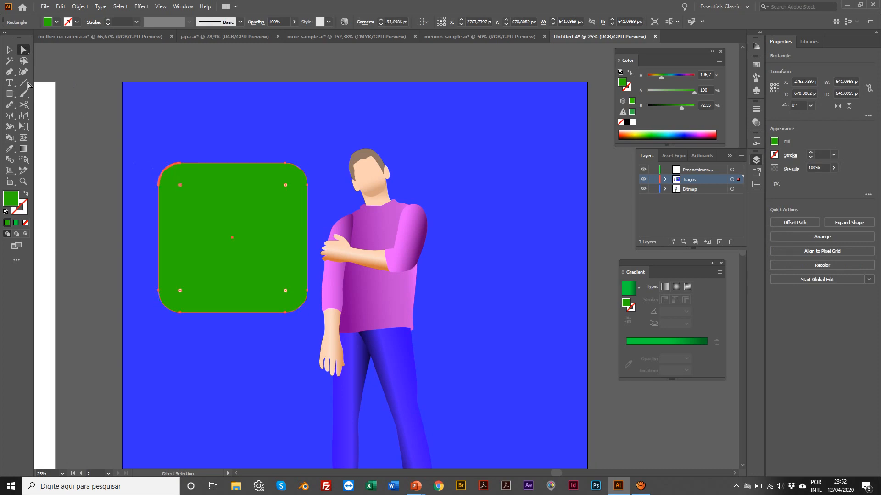
{"action": "left_click", "coordinate": [9, 50]}
{"action": "left_click", "coordinate": [110, 97]}
Move the green rounded square over the man's torso and arrange it behind him, in front of the blue background.
{"action": "scroll", "coordinate": [110, 97], "scroll_direction": "down", "scroll_amount": 2}
{"action": "scroll", "coordinate": [109, 96], "scroll_direction": "down", "scroll_amount": 3}
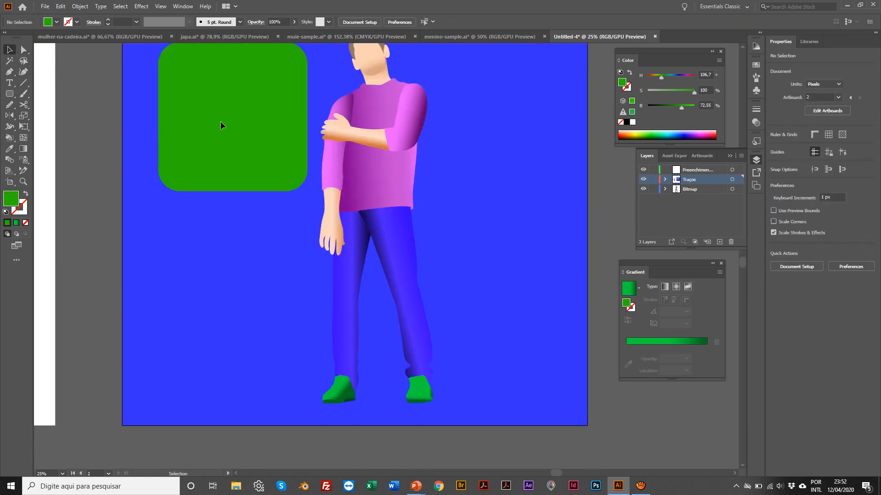
{"action": "left_click_drag", "start_coordinate": [220, 121], "coordinate": [257, 121]}
{"action": "scroll", "coordinate": [230, 97], "scroll_direction": "up", "scroll_amount": 4}
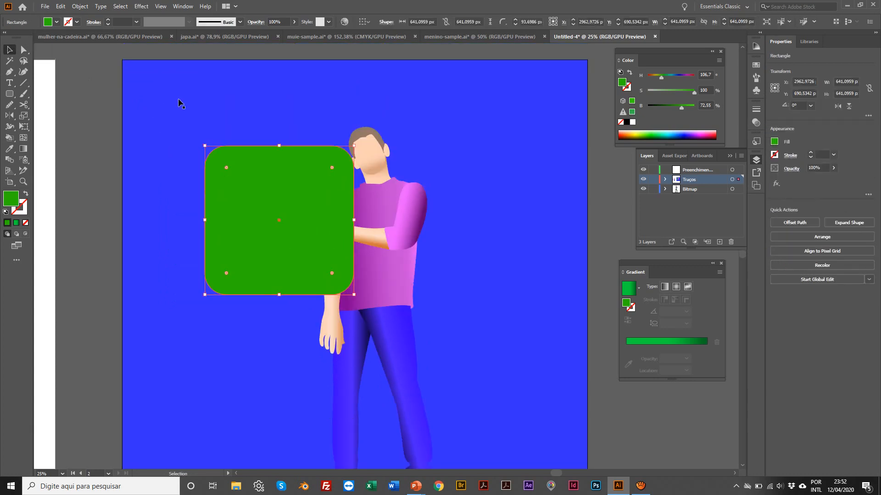
{"action": "left_click_drag", "start_coordinate": [275, 171], "coordinate": [322, 194]}
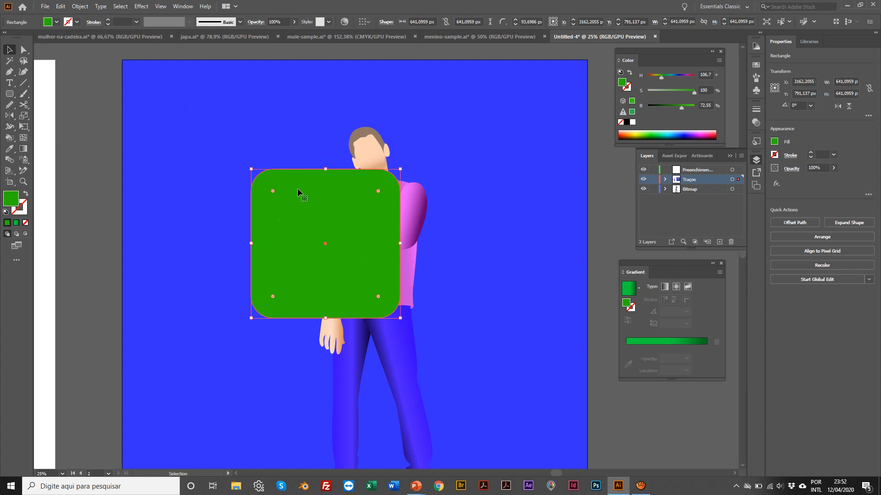
{"action": "key", "text": "Delete"}
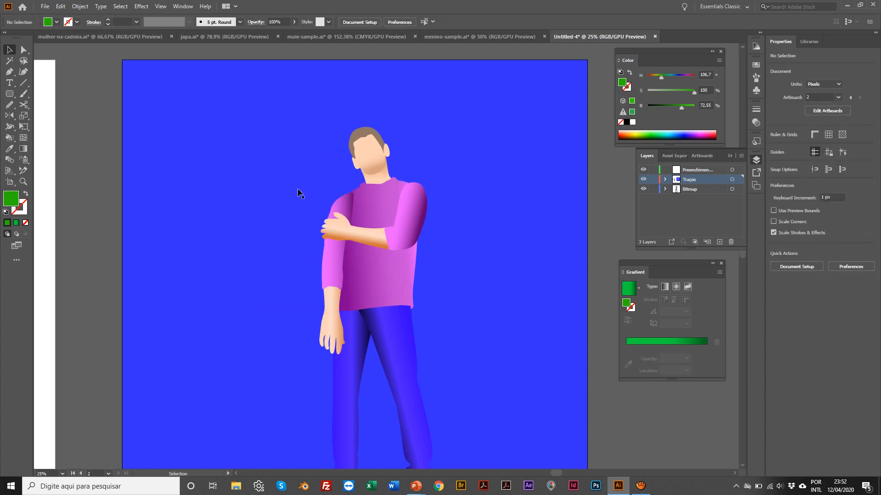
{"action": "key", "text": "a"}
{"action": "left_click", "coordinate": [195, 128]}
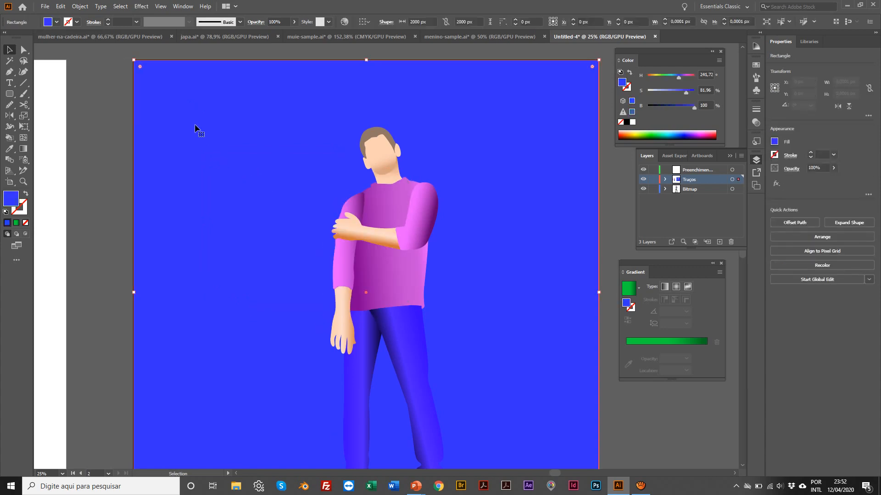
{"action": "key", "text": "ctrl+z"}
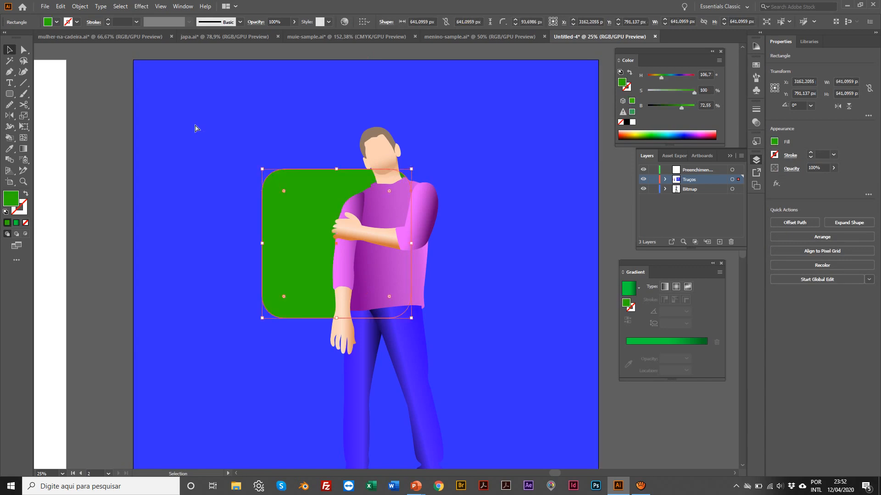
{"action": "left_click", "coordinate": [96, 84]}
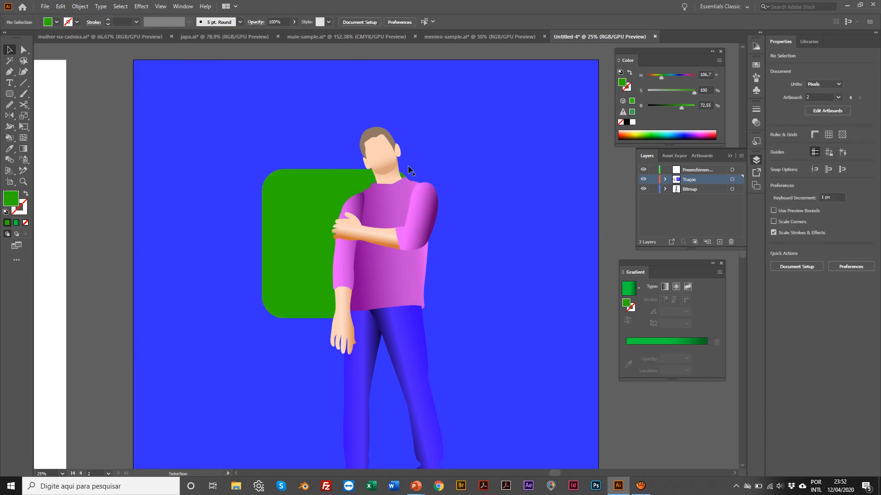
Enlarge the green rounded square to about 735 px and tilt it about 19° clockwise behind the man's hanging arm.
{"action": "left_click_drag", "start_coordinate": [315, 191], "coordinate": [279, 190]}
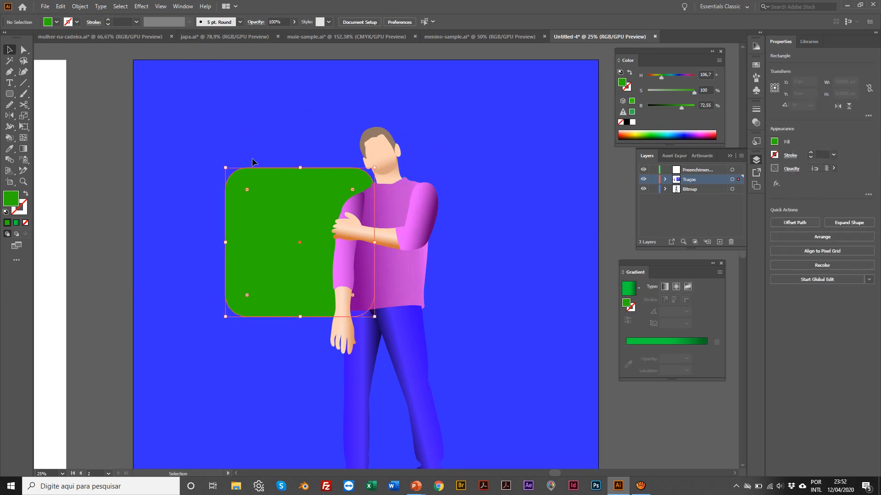
{"action": "key", "text": "s"}
{"action": "left_click_drag", "start_coordinate": [198, 134], "coordinate": [246, 160]}
{"action": "key", "text": "r"}
{"action": "scroll", "coordinate": [257, 138], "scroll_direction": "down", "scroll_amount": 5}
{"action": "key", "text": "v"}
{"action": "scroll", "coordinate": [246, 160], "scroll_direction": "up", "scroll_amount": 5}
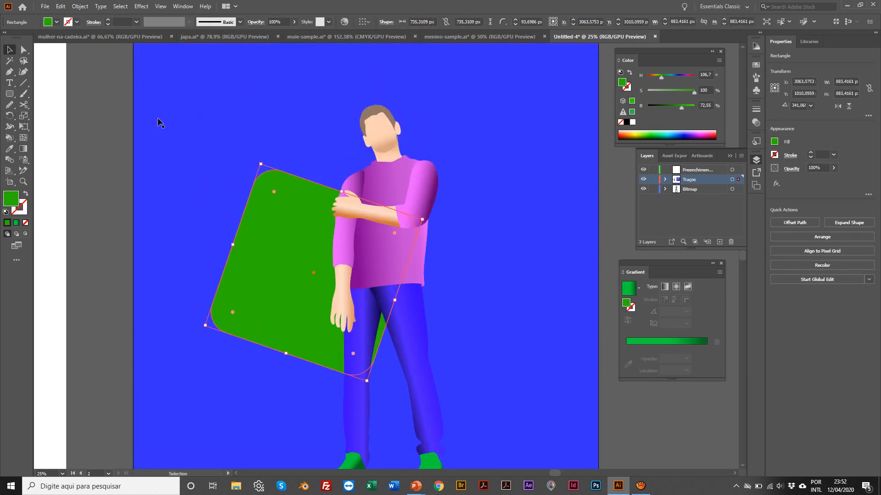
Duplicate the tilted green square and place the copy behind the man, extending to the right of his torso.
{"action": "key", "text": "a"}
{"action": "left_click", "coordinate": [204, 133]}
{"action": "scroll", "coordinate": [205, 133], "scroll_direction": "right", "scroll_amount": 1}
{"action": "scroll", "coordinate": [205, 133], "scroll_direction": "right", "scroll_amount": 5}
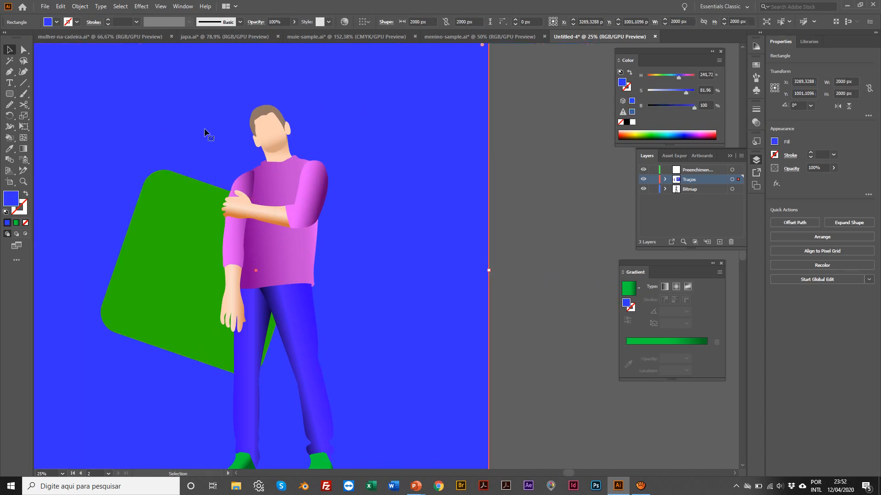
{"action": "scroll", "coordinate": [204, 133], "scroll_direction": "up", "scroll_amount": 5}
{"action": "scroll", "coordinate": [204, 133], "scroll_direction": "left", "scroll_amount": 3}
{"action": "key", "text": "ctrl+alt+]"}
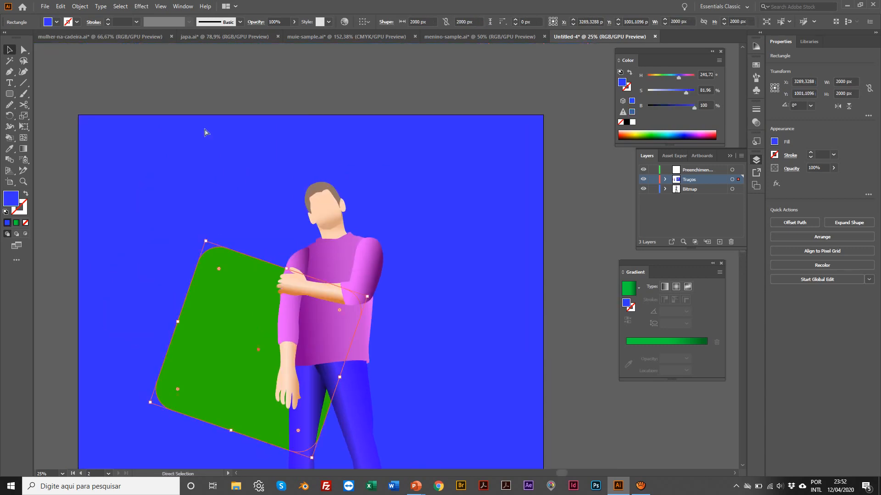
{"action": "left_click_drag", "start_coordinate": [237, 306], "coordinate": [329, 356]}
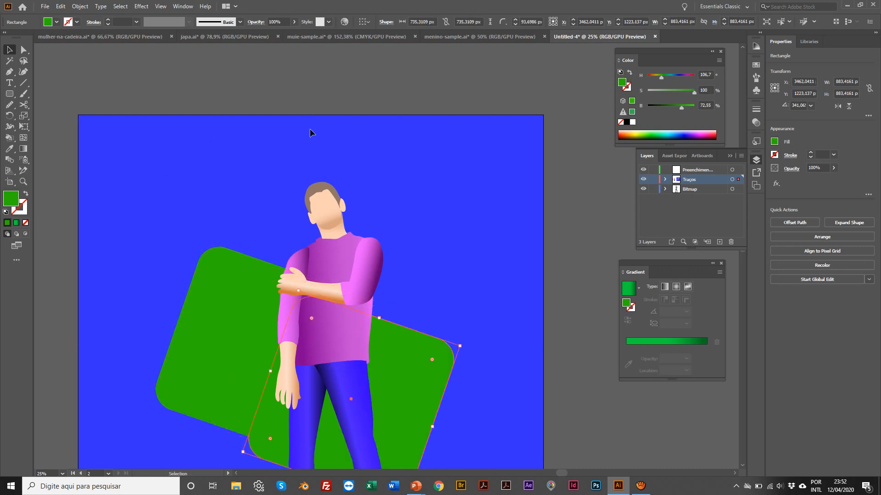
{"action": "scroll", "coordinate": [376, 321], "scroll_direction": "down", "scroll_amount": 3}
{"action": "scroll", "coordinate": [376, 321], "scroll_direction": "right", "scroll_amount": 5}
{"action": "left_click_drag", "start_coordinate": [351, 321], "coordinate": [381, 250]}
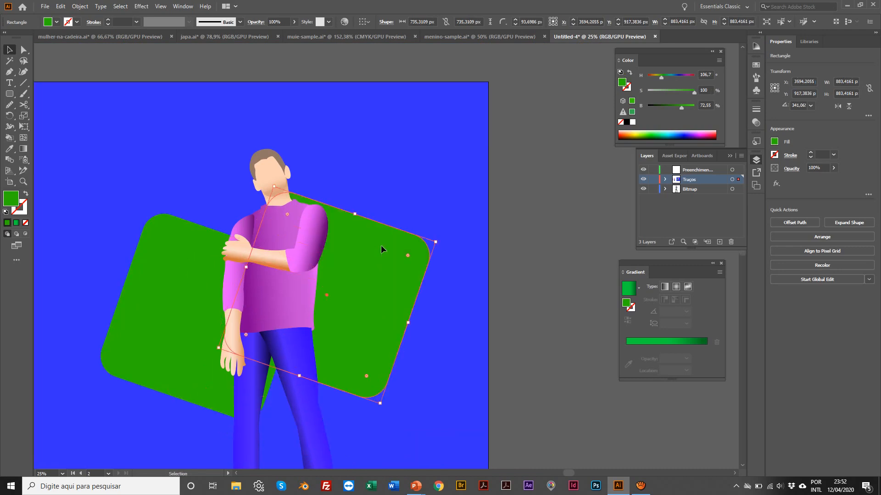
Fill the copied square cyan at about H 184°, S 64%, B 100% and move it up behind the man's head and chest.
{"action": "left_click", "coordinate": [669, 136]}
{"action": "left_click", "coordinate": [668, 133]}
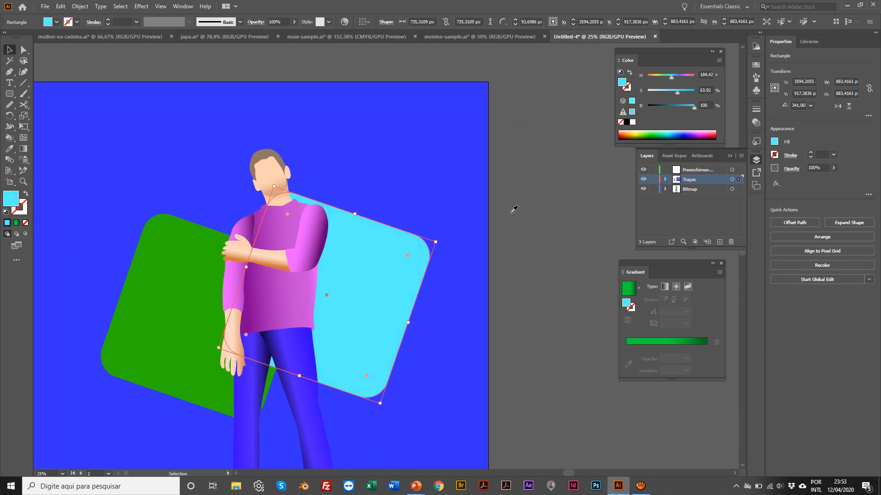
{"action": "left_click", "coordinate": [507, 245]}
{"action": "left_click_drag", "start_coordinate": [400, 310], "coordinate": [370, 227]}
{"action": "scroll", "coordinate": [501, 172], "scroll_direction": "up", "scroll_amount": 1}
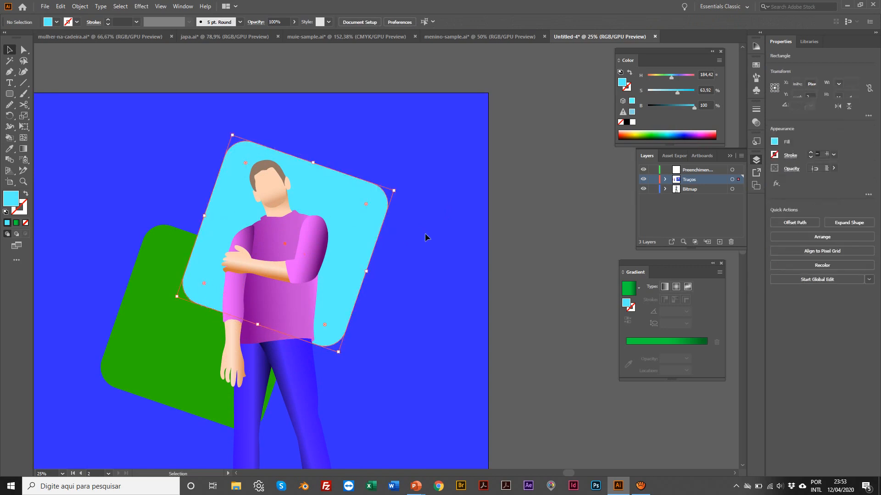
Duplicate the cyan square downward so the copy sits behind the man's legs.
{"action": "scroll", "coordinate": [425, 233], "scroll_direction": "right", "scroll_amount": 4}
{"action": "scroll", "coordinate": [405, 241], "scroll_direction": "down", "scroll_amount": 1}
{"action": "scroll", "coordinate": [303, 204], "scroll_direction": "left", "scroll_amount": 1}
{"action": "left_click_drag", "start_coordinate": [304, 213], "coordinate": [343, 369]}
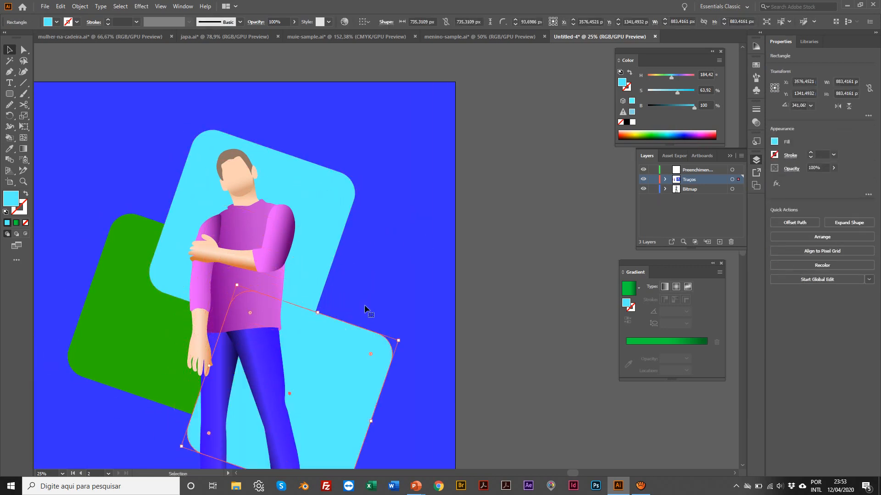
{"action": "scroll", "coordinate": [364, 304], "scroll_direction": "left", "scroll_amount": 4}
{"action": "scroll", "coordinate": [405, 263], "scroll_direction": "down", "scroll_amount": 2}
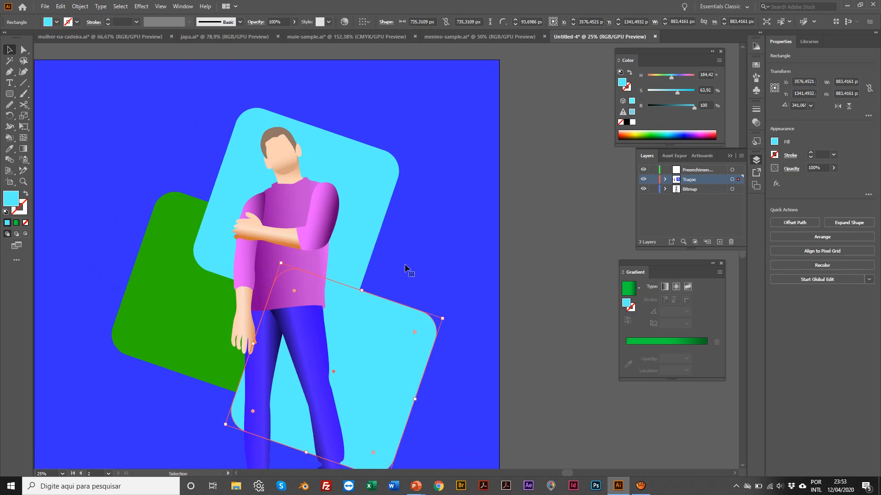
Fill the lower square yellow-green at about H 72°, S 64%, B 100% and deselect it.
{"action": "left_click", "coordinate": [659, 78]}
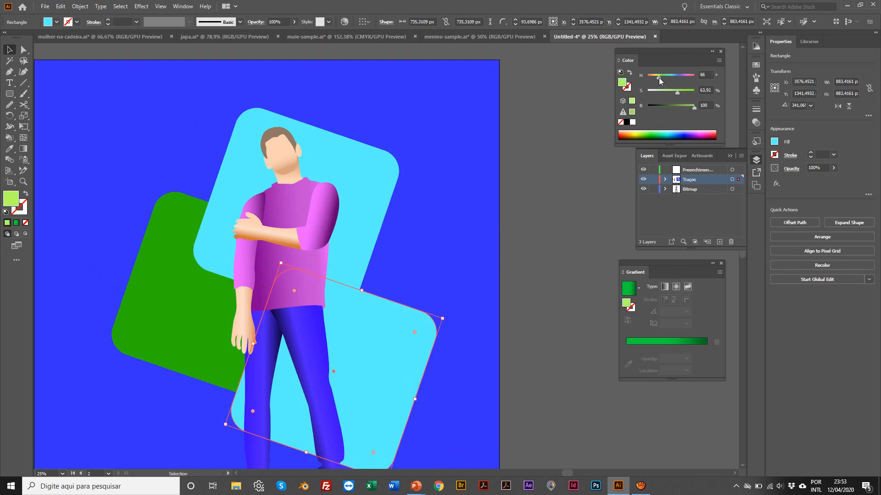
{"action": "left_click", "coordinate": [563, 196]}
{"action": "scroll", "coordinate": [563, 196], "scroll_direction": "down", "scroll_amount": 10}
{"action": "scroll", "coordinate": [563, 196], "scroll_direction": "left", "scroll_amount": 10}
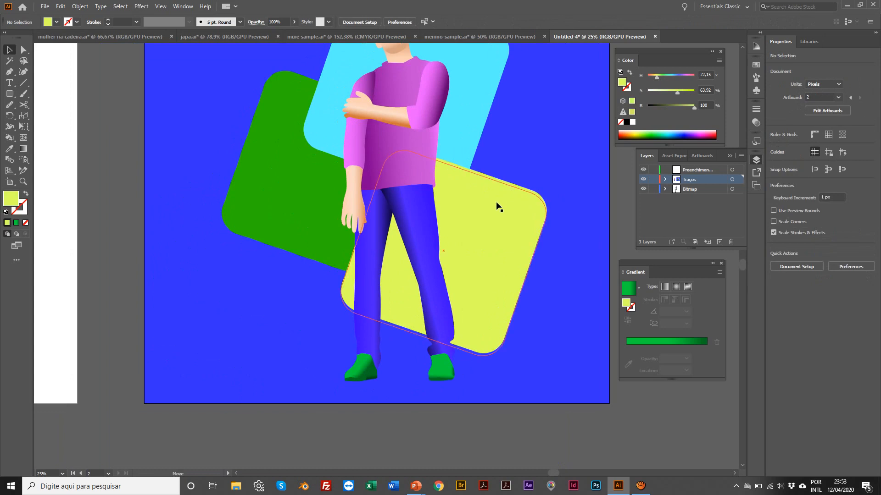
Fine-tune the position of the yellow-green square behind the man's legs and deselect it.
{"action": "mouse_move", "coordinate": [496, 202]}
{"action": "left_mouse_down"}
{"action": "mouse_move", "coordinate": [475, 193]}
{"action": "mouse_move", "coordinate": [483, 202]}
{"action": "left_mouse_up"}
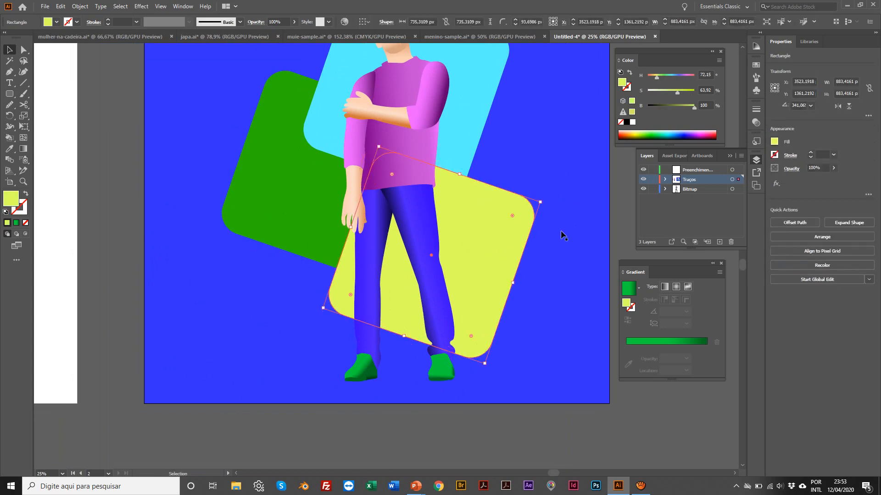
{"action": "scroll", "coordinate": [540, 231], "scroll_direction": "right", "scroll_amount": 6}
{"action": "left_click", "coordinate": [580, 203]}
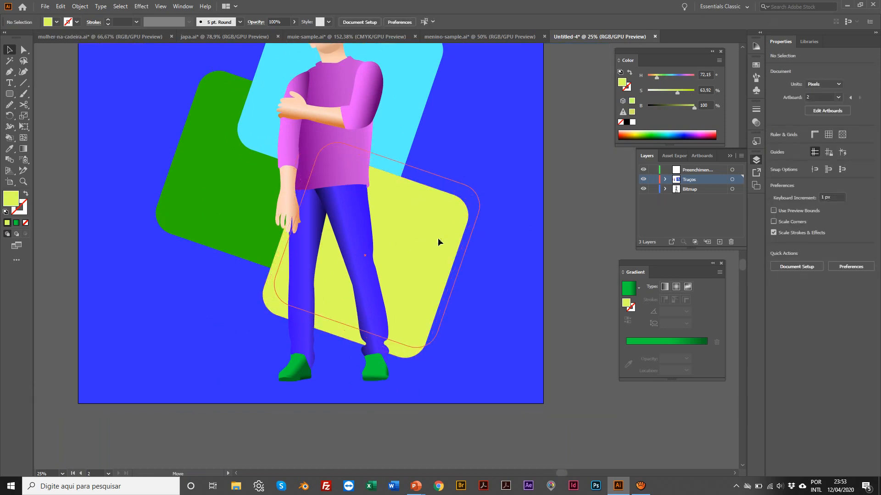
{"action": "mouse_move", "coordinate": [438, 238]}
{"action": "left_mouse_down"}
{"action": "mouse_move", "coordinate": [396, 256]}
{"action": "mouse_move", "coordinate": [453, 234]}
{"action": "left_mouse_up"}
{"action": "left_click", "coordinate": [581, 225]}
{"action": "left_click", "coordinate": [585, 216]}
Examine the whole composition of the man and background shapes on the copied artboard at 16.67% zoom.
{"action": "scroll", "coordinate": [585, 216], "scroll_direction": "up", "scroll_amount": 3}
{"action": "scroll", "coordinate": [585, 216], "scroll_direction": "left", "scroll_amount": 4}
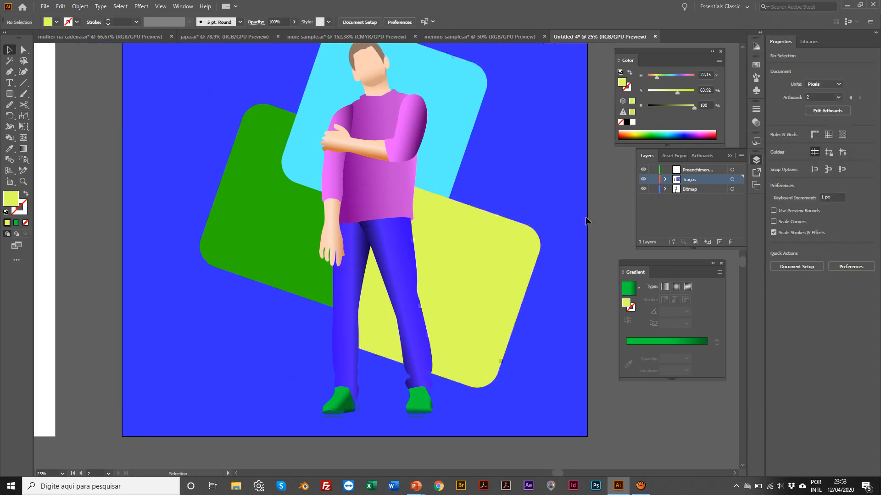
{"action": "scroll", "coordinate": [585, 216], "scroll_direction": "up", "scroll_amount": 1}
{"action": "scroll", "coordinate": [585, 217], "scroll_direction": "left", "scroll_amount": 1}
{"action": "key", "text": "z"}
{"action": "left_click", "coordinate": [432, 195], "text": "alt"}
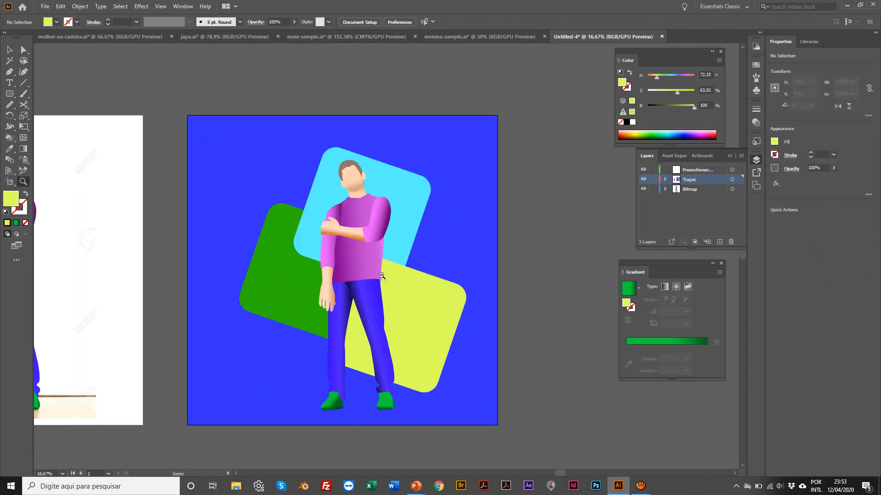
{"action": "key", "text": "v"}
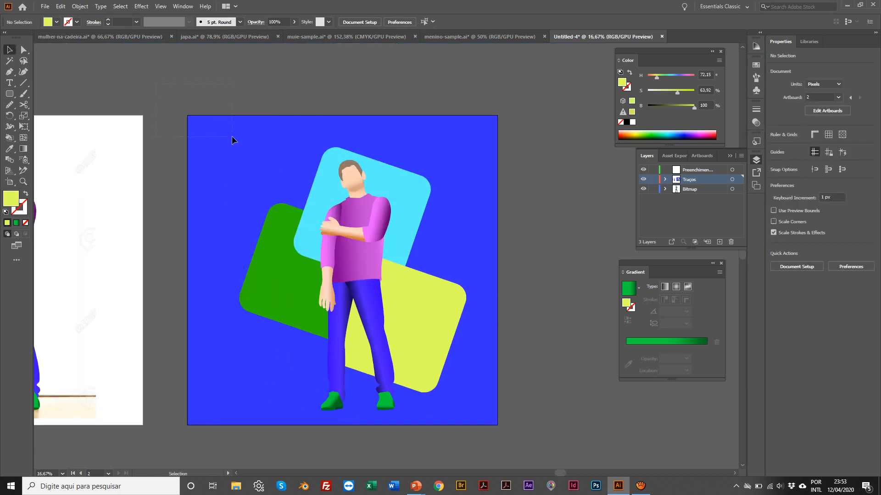
{"action": "key", "text": "ctrl+a"}
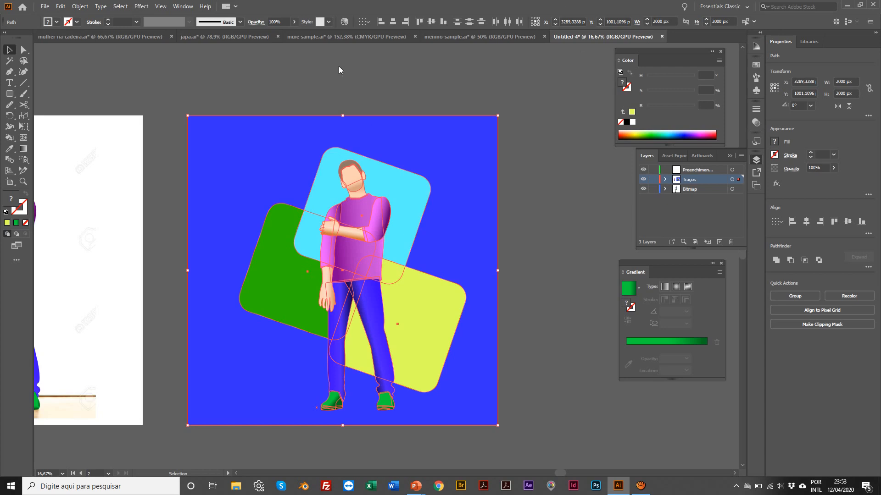
{"action": "left_click", "coordinate": [117, 128]}
{"action": "scroll", "coordinate": [117, 128], "scroll_direction": "left", "scroll_amount": 1}
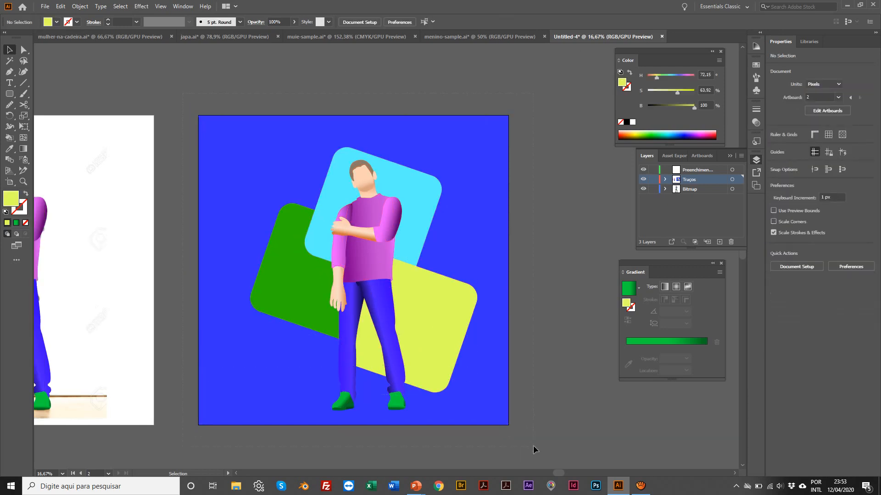
Copy all artwork on the blue artboard onto a new layer placed above Traços.
{"action": "key", "text": "ctrl+a"}
{"action": "scroll", "coordinate": [532, 443], "scroll_direction": "left", "scroll_amount": 2}
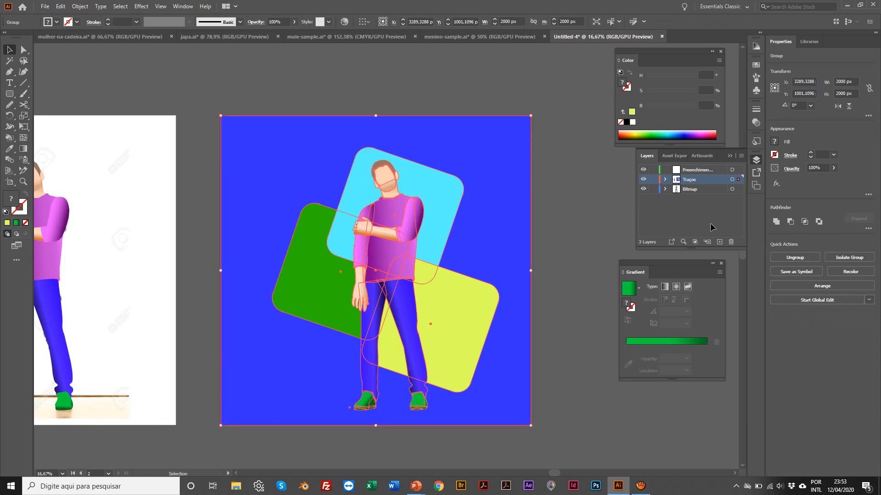
{"action": "left_click", "coordinate": [718, 242]}
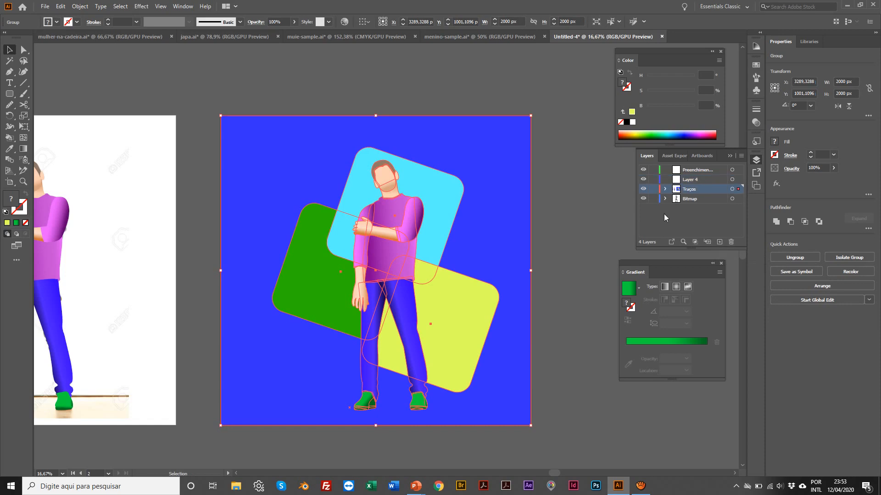
{"action": "key", "text": "a"}
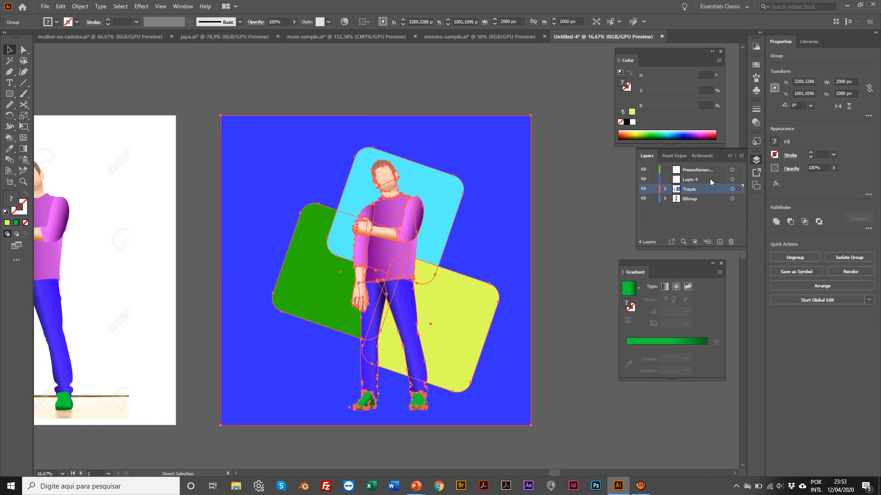
{"action": "key", "text": "v"}
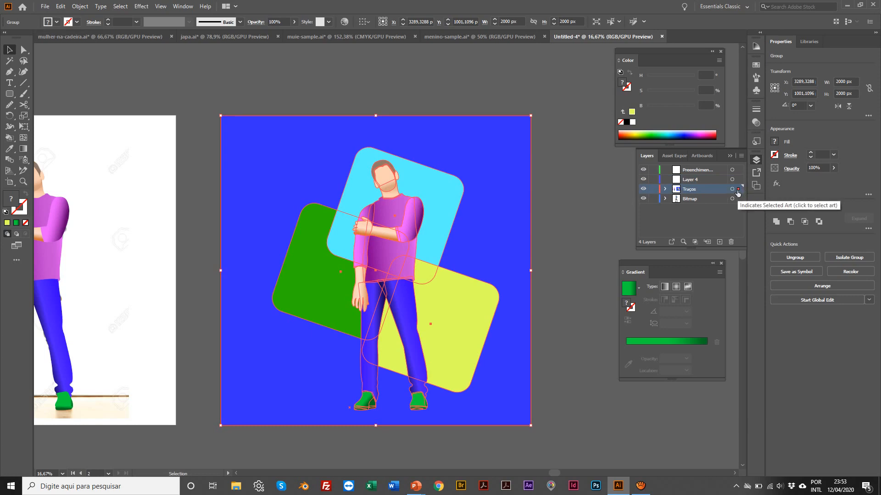
{"action": "left_click_drag", "start_coordinate": [737, 190], "coordinate": [738, 179]}
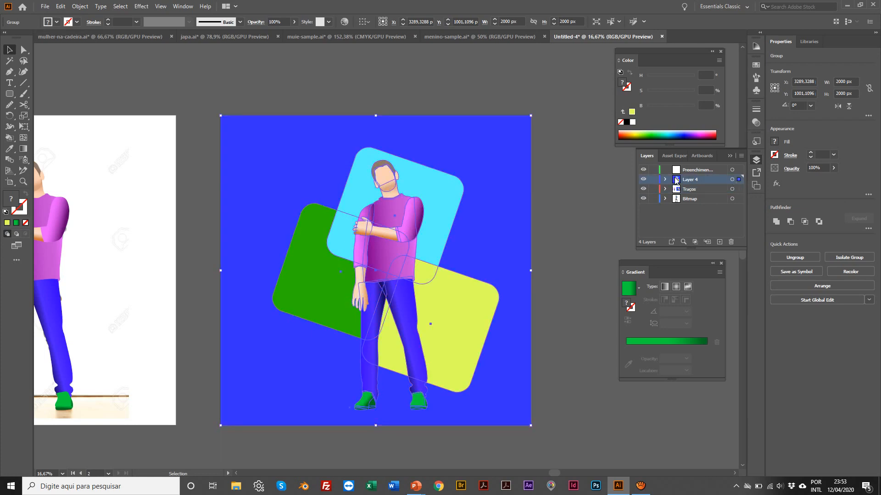
Compare the Layer 4 and Traços layers by hiding both and showing them again.
{"action": "left_click_drag", "start_coordinate": [643, 180], "coordinate": [643, 188]}
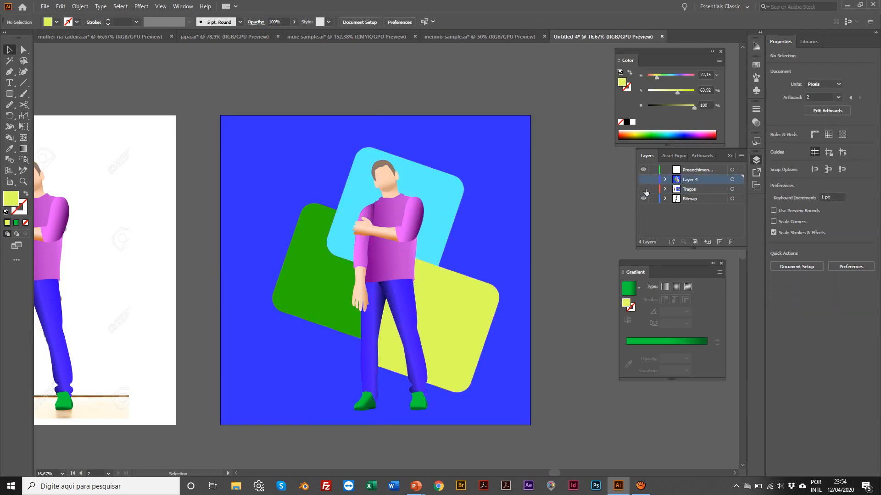
{"action": "left_click", "coordinate": [643, 179]}
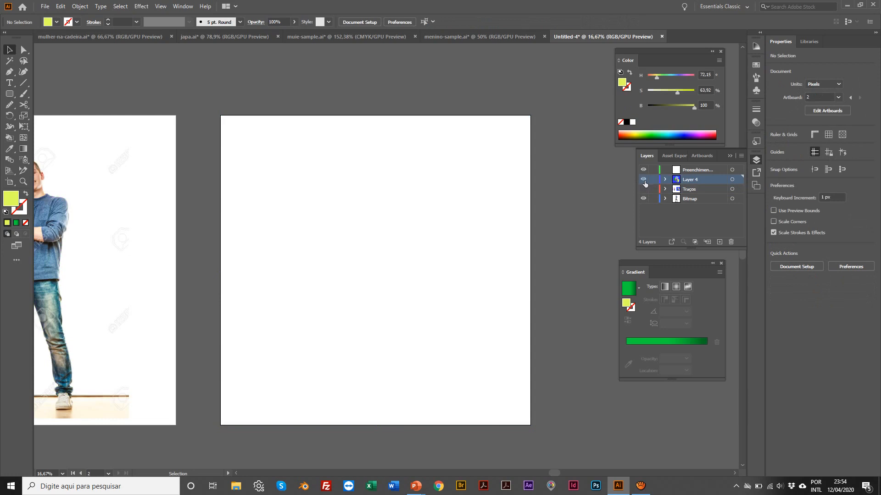
{"action": "left_click", "coordinate": [647, 190]}
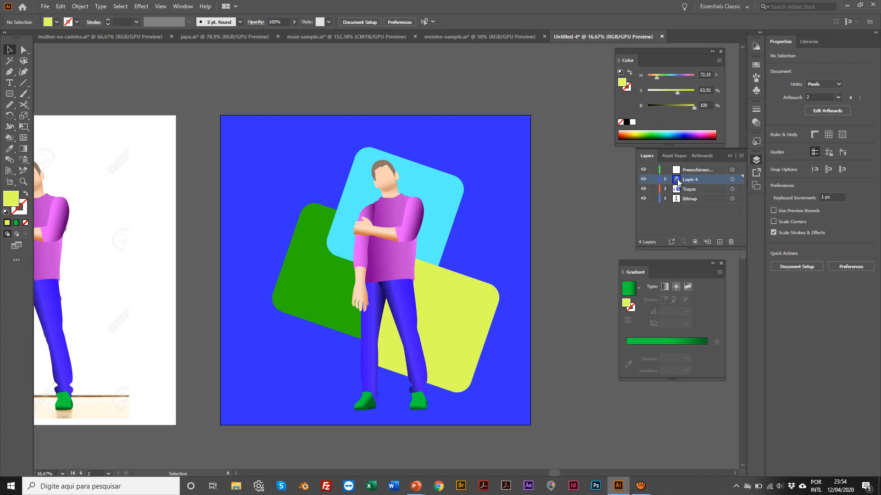
{"action": "key", "text": "c"}
{"action": "left_click", "coordinate": [230, 194]}
{"action": "left_click", "coordinate": [510, 254]}
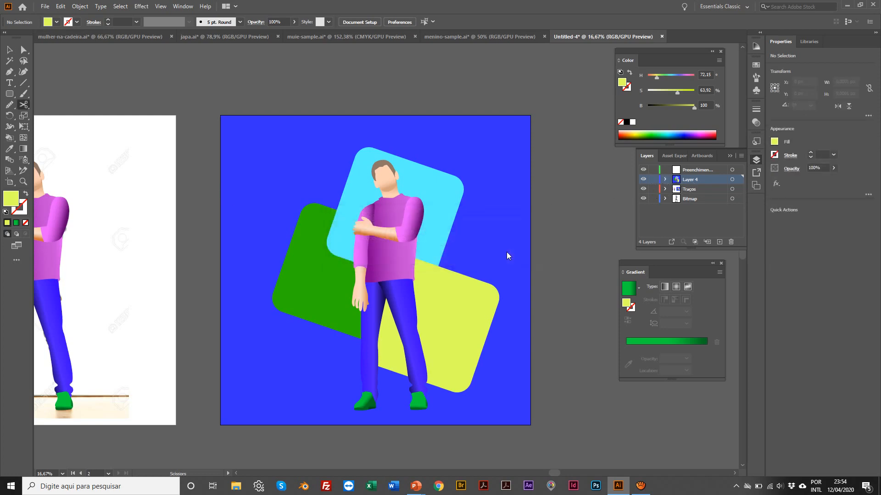
{"action": "key", "text": "v"}
Apply the Mezzotint pixelate effect with type Fine Dots to the artwork group on Layer 4.
{"action": "key", "text": "z"}
{"action": "left_click", "coordinate": [362, 219]}
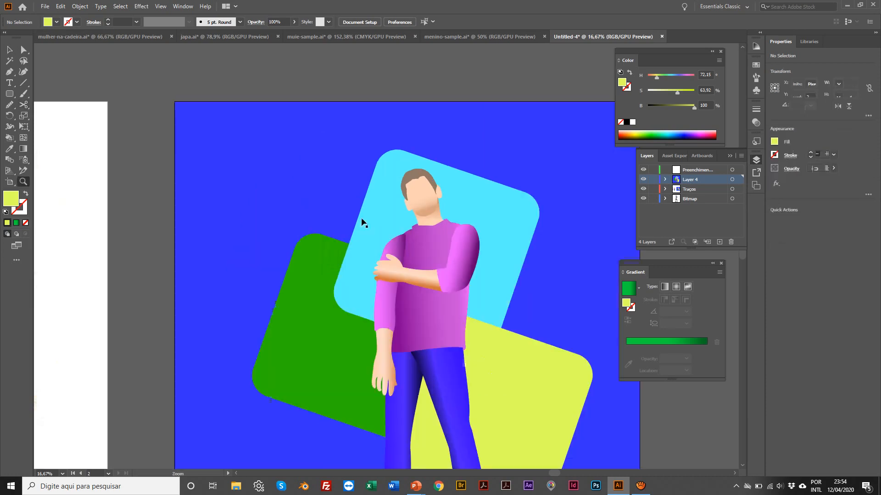
{"action": "key", "text": "v"}
{"action": "left_click", "coordinate": [366, 204]}
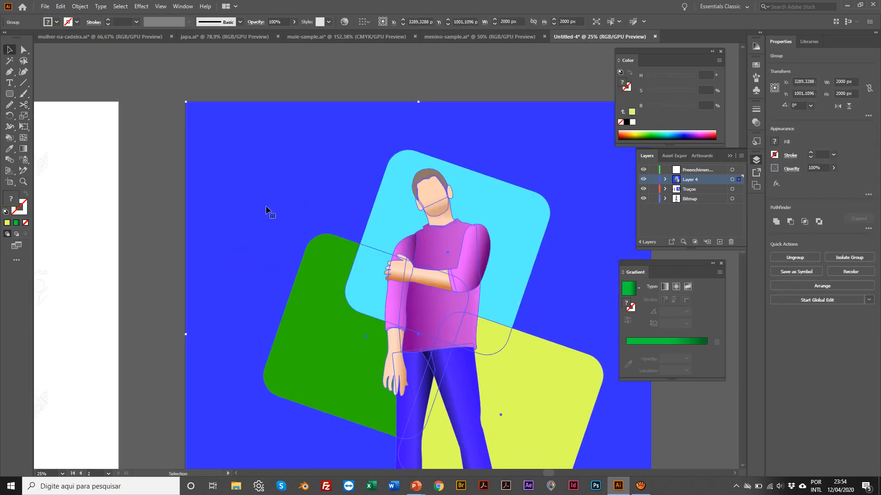
{"action": "left_click_drag", "start_coordinate": [267, 211], "coordinate": [359, 274]}
{"action": "key", "text": "ctrl+z"}
{"action": "left_click", "coordinate": [141, 7]}
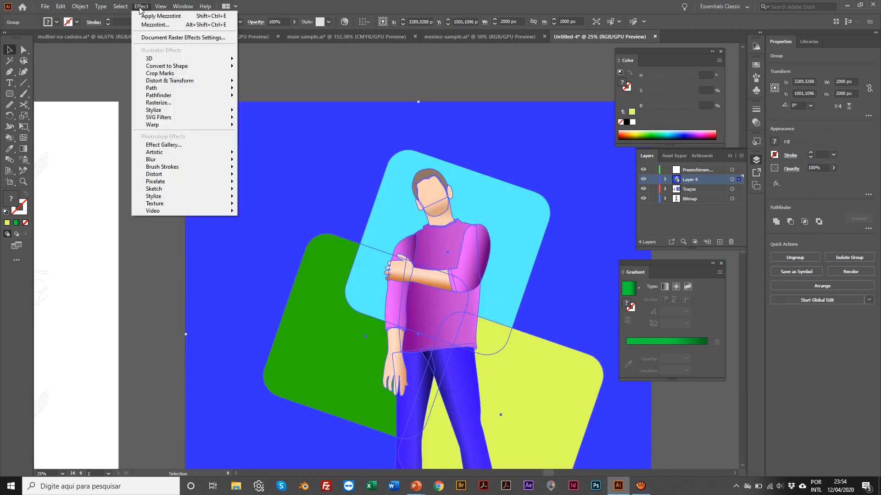
{"action": "mouse_move", "coordinate": [178, 182]}
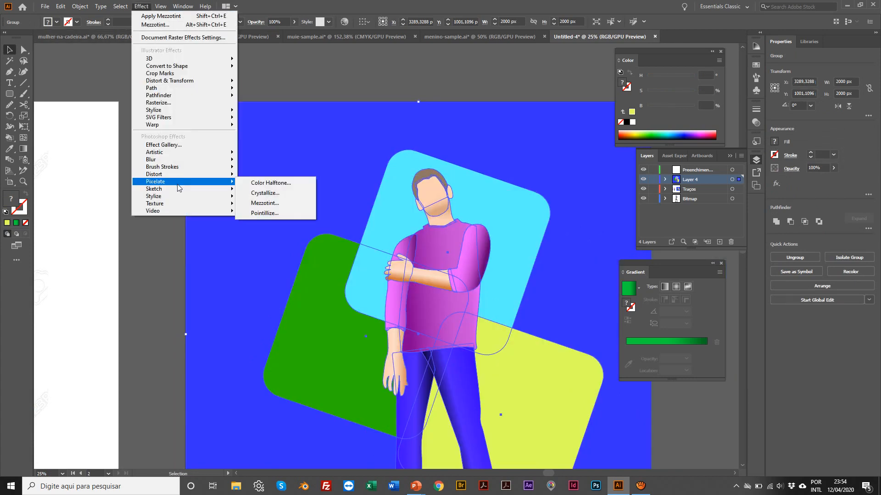
{"action": "left_click", "coordinate": [275, 202]}
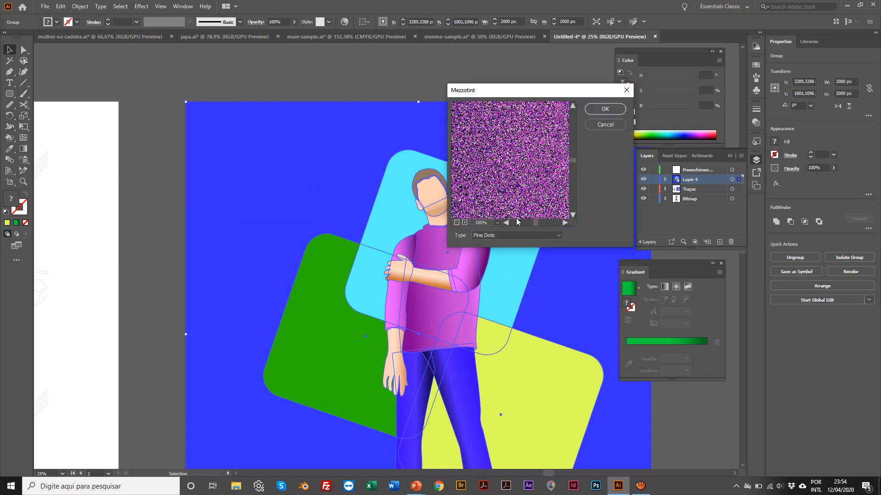
{"action": "left_click", "coordinate": [609, 110]}
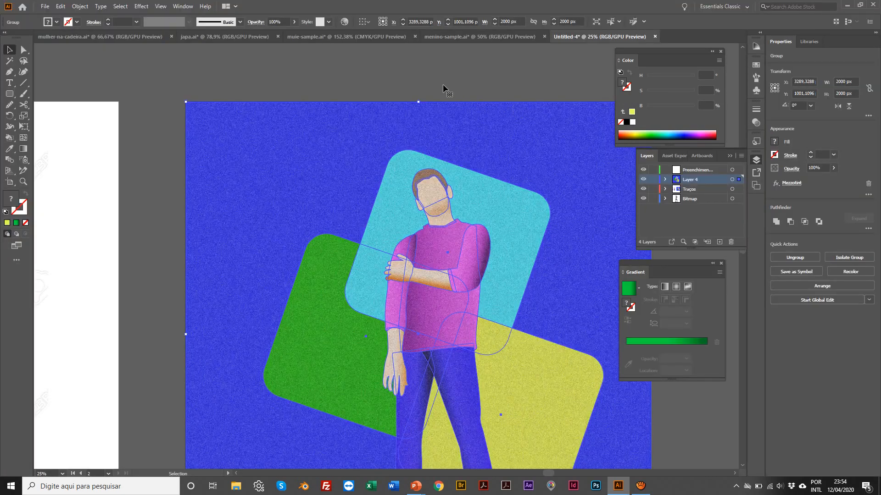
Expand the appearance of the Mezzotint group into an image.
{"action": "left_click", "coordinate": [79, 7]}
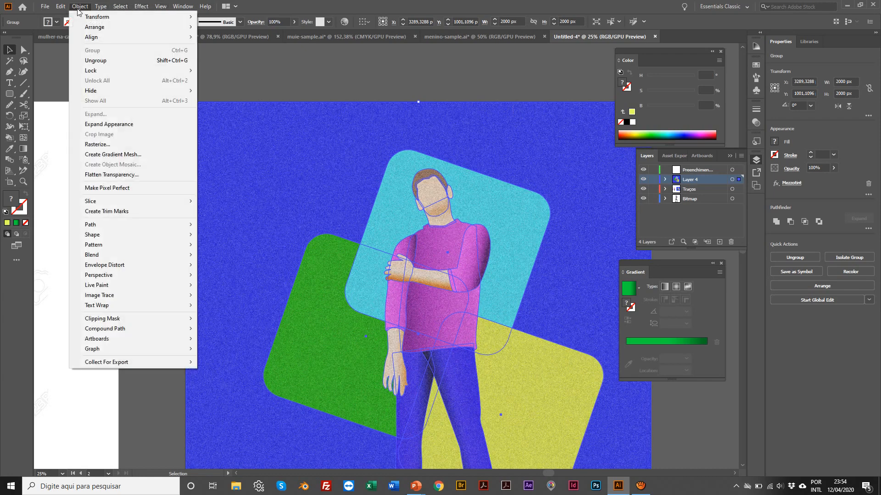
{"action": "mouse_move", "coordinate": [102, 9]}
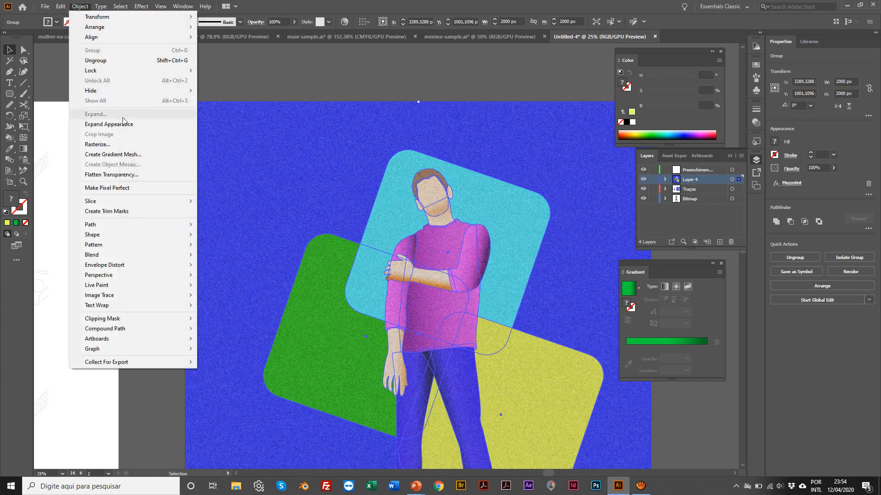
{"action": "left_click", "coordinate": [124, 129]}
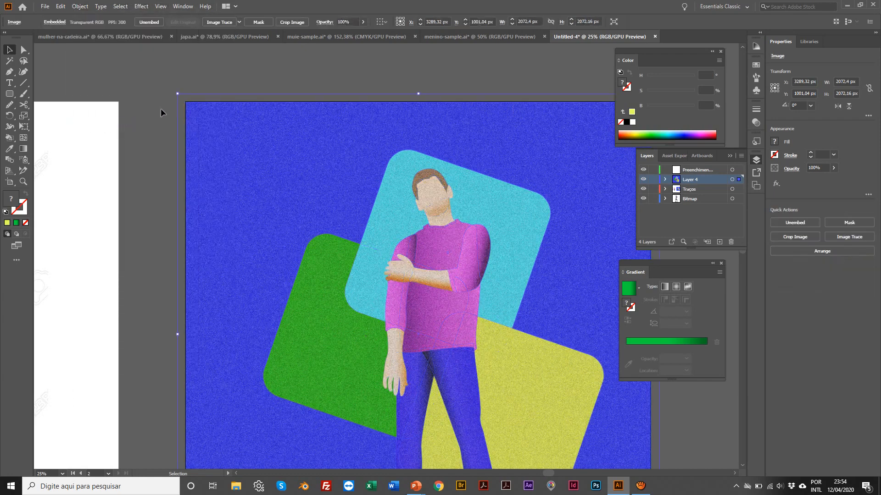
Set the grainy image's blending mode to Multiply with 40% opacity in its appearance settings and deselect it.
{"action": "scroll", "coordinate": [313, 75], "scroll_direction": "left", "scroll_amount": 1}
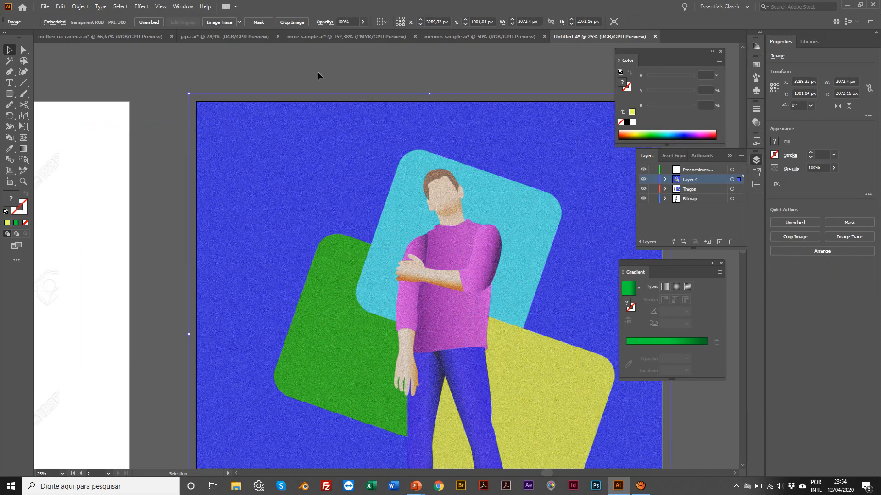
{"action": "left_click", "coordinate": [175, 8]}
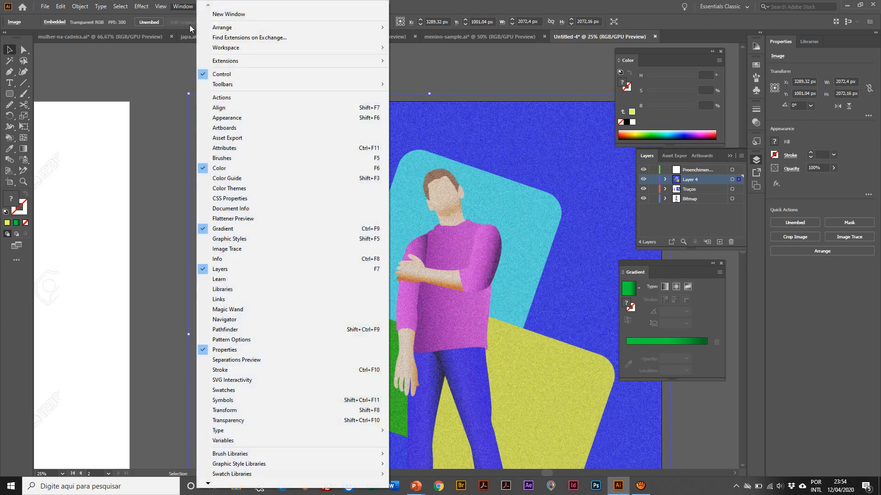
{"action": "left_click", "coordinate": [233, 118]}
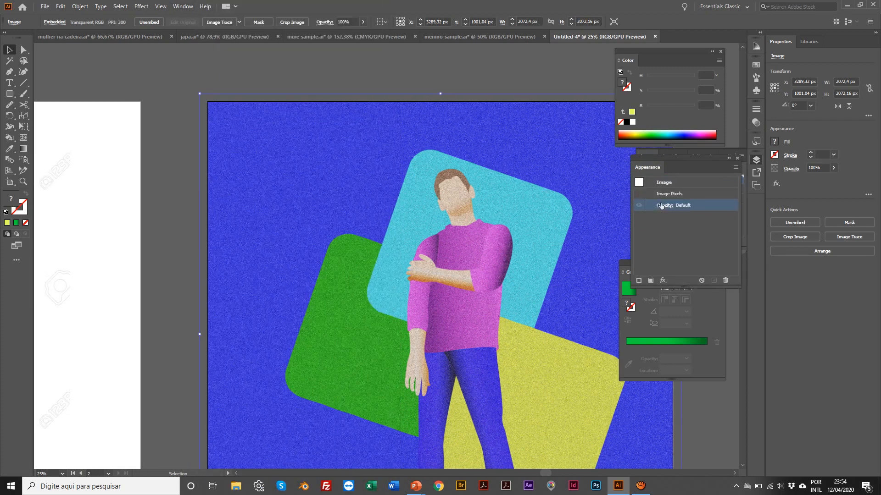
{"action": "left_click", "coordinate": [665, 206]}
{"action": "left_click", "coordinate": [606, 223]}
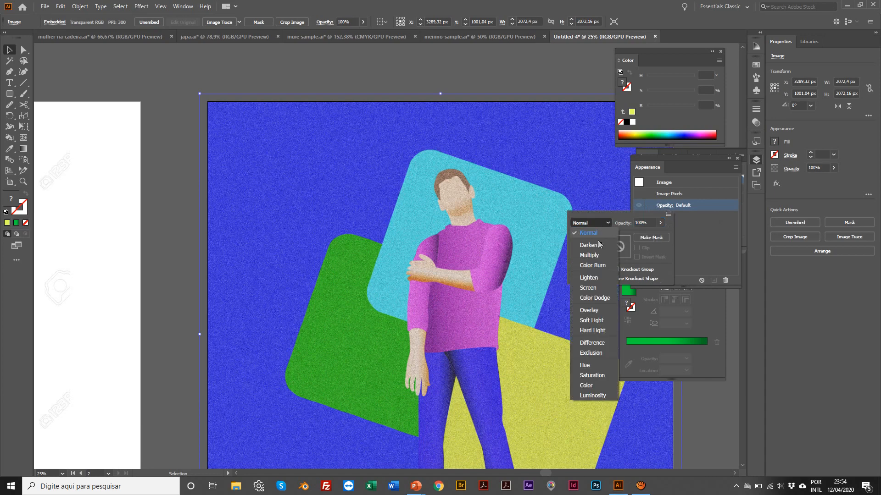
{"action": "left_click", "coordinate": [598, 255]}
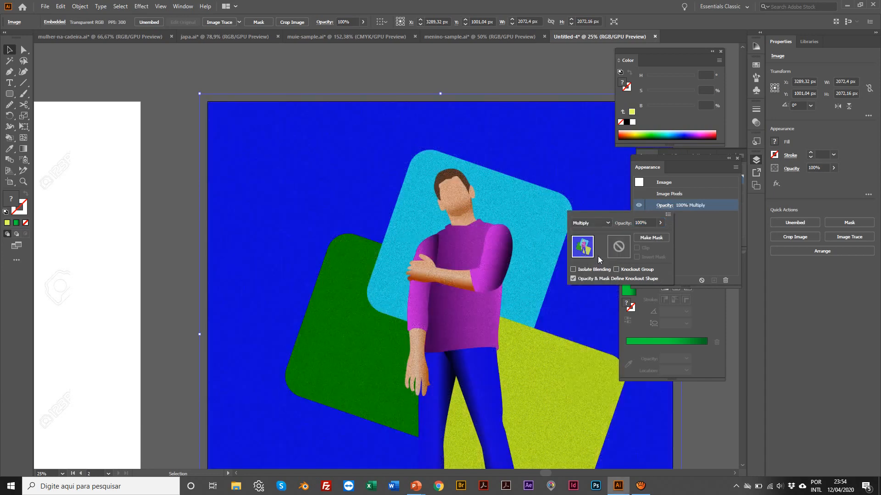
{"action": "left_click", "coordinate": [660, 223]}
{"action": "left_click_drag", "start_coordinate": [661, 235], "coordinate": [640, 236]}
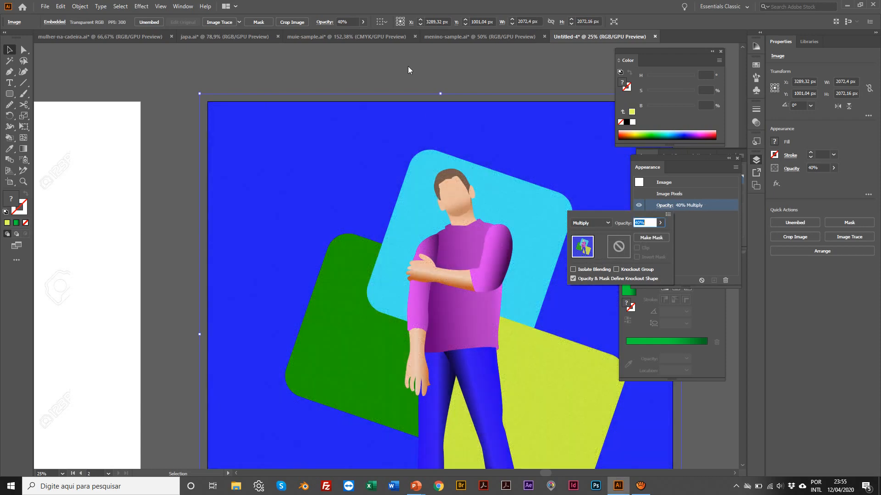
{"action": "left_click", "coordinate": [408, 66]}
Examine the grain texture around the man's head at 100% zoom and the whole composition at 16.67%.
{"action": "key", "text": "z"}
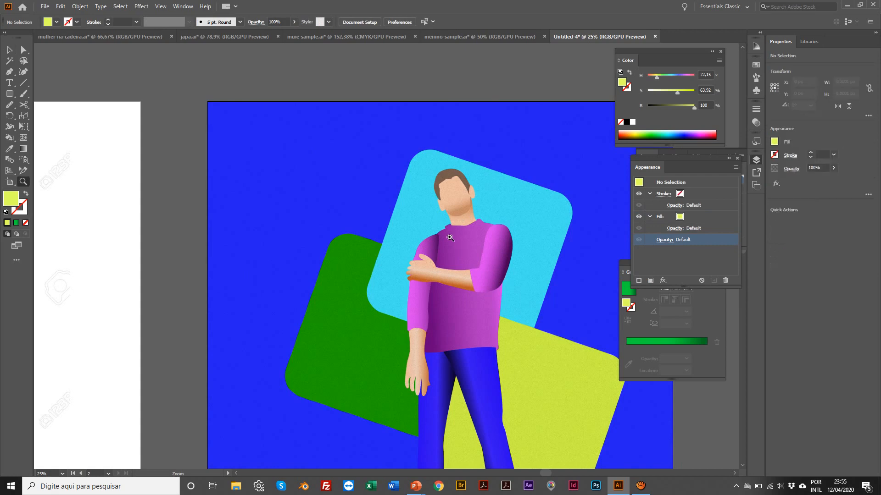
{"action": "left_click", "coordinate": [451, 241]}
{"action": "left_click", "coordinate": [444, 274]}
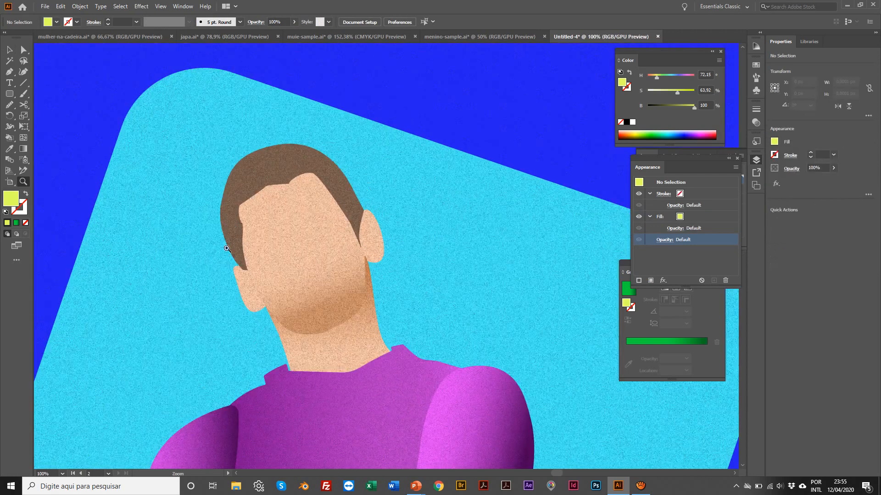
{"action": "left_click", "coordinate": [386, 213]}
{"action": "left_click", "coordinate": [303, 166], "text": "alt"}
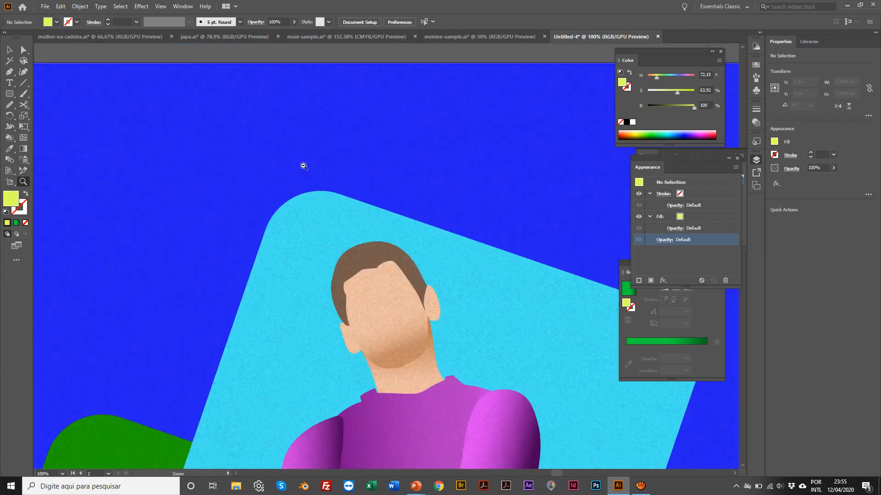
{"action": "left_click", "coordinate": [374, 234], "text": "alt"}
{"action": "left_click", "coordinate": [421, 255], "text": "alt"}
{"action": "left_click", "coordinate": [422, 258], "text": "alt"}
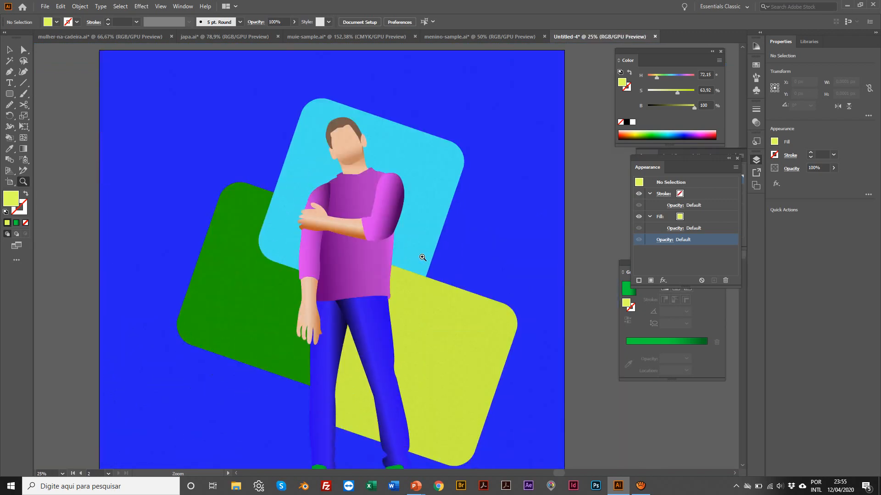
{"action": "left_click", "coordinate": [423, 258], "text": "alt"}
{"action": "scroll", "coordinate": [419, 255], "scroll_direction": "left", "scroll_amount": 1}
{"action": "key", "text": "v"}
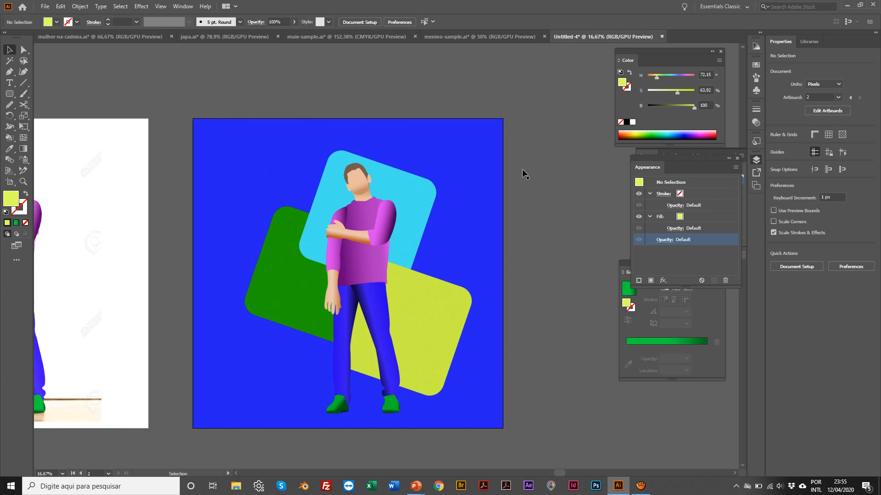
Rename Layer 4 as Mezzotint.
{"action": "left_click", "coordinate": [737, 158]}
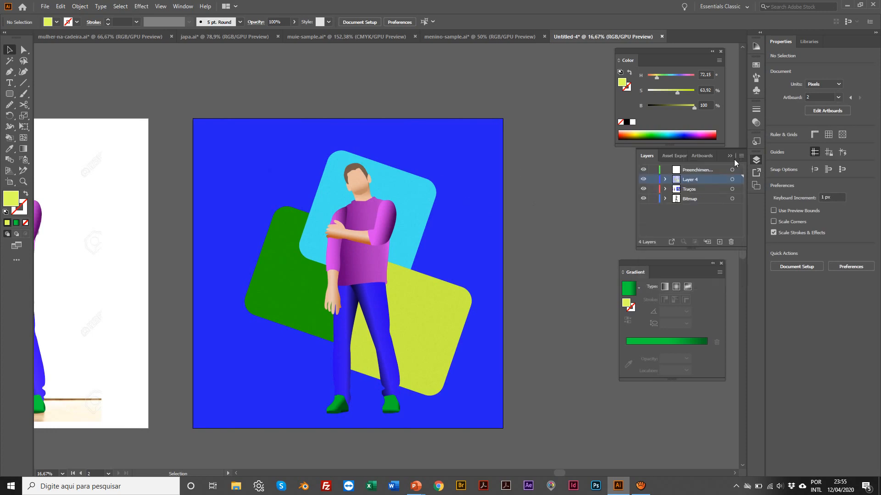
{"action": "double_click", "coordinate": [690, 183]}
{"action": "type", "text": "mE"}
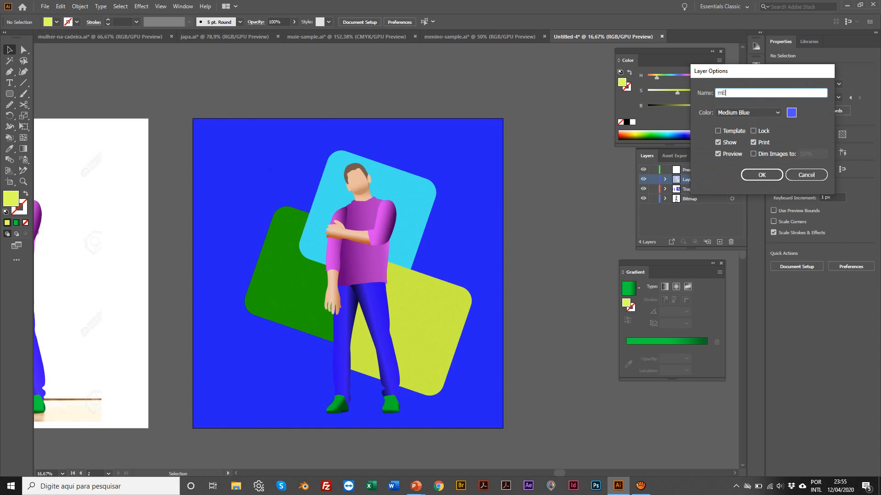
{"action": "type", "text": "Mezzotint"}
{"action": "key", "text": "Return"}
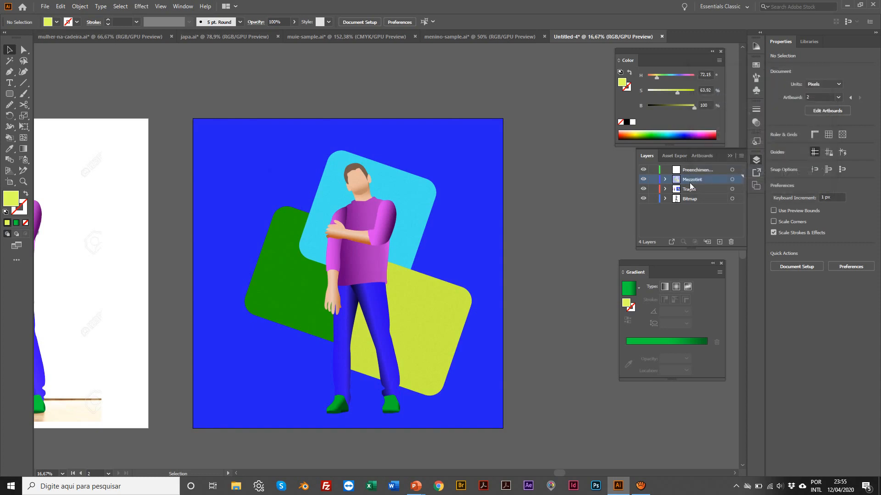
Hide the Mezzotint layer and paste a copy of the artwork in place on a new layer above Traços.
{"action": "left_click", "coordinate": [643, 180]}
{"action": "left_click", "coordinate": [691, 190]}
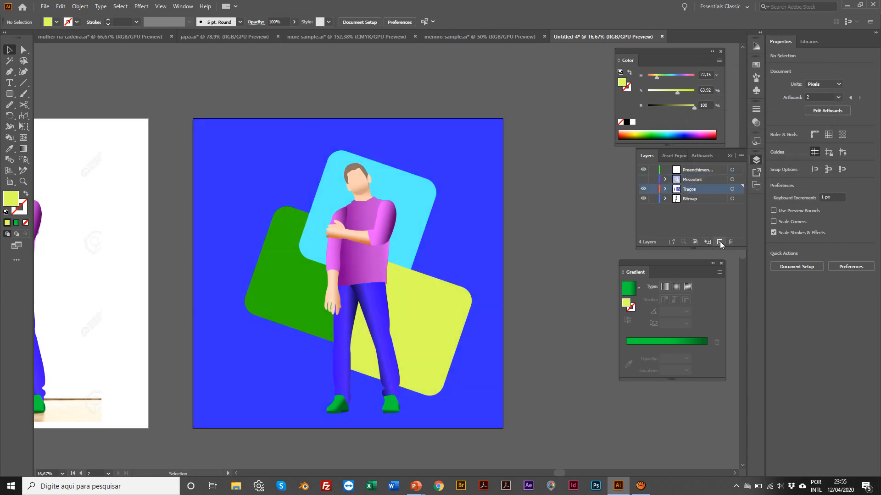
{"action": "left_click", "coordinate": [720, 241]}
{"action": "key", "text": "ctrl+f"}
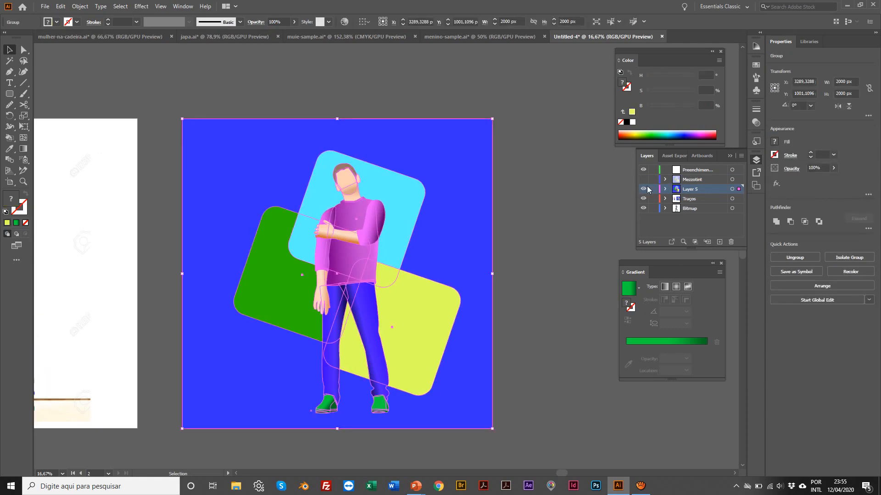
{"action": "left_click", "coordinate": [522, 235]}
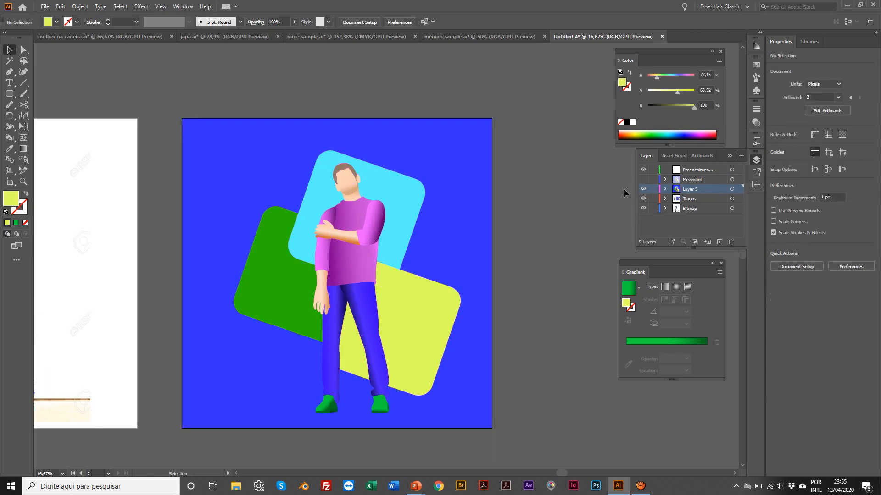
Toggle the visibility of Layer 5 and Traços to check that each layer holds a copy of the artwork.
{"action": "left_click", "coordinate": [643, 189]}
{"action": "left_click", "coordinate": [643, 198]}
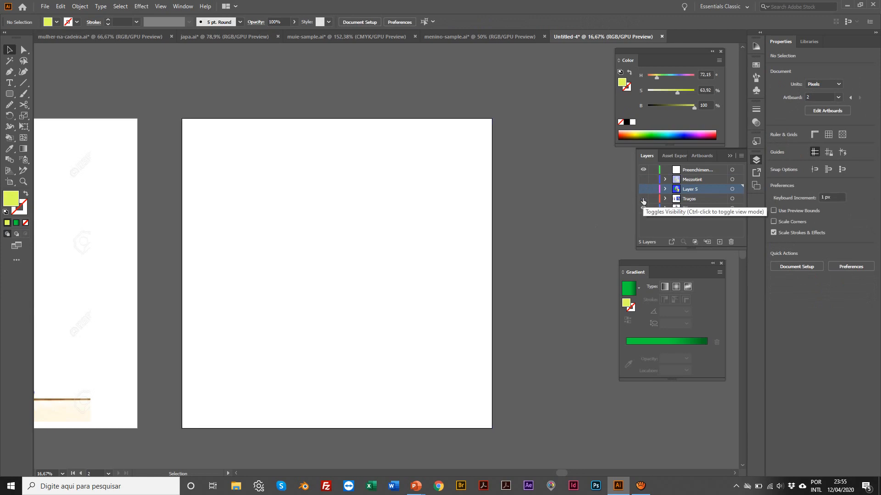
{"action": "left_click", "coordinate": [642, 198]}
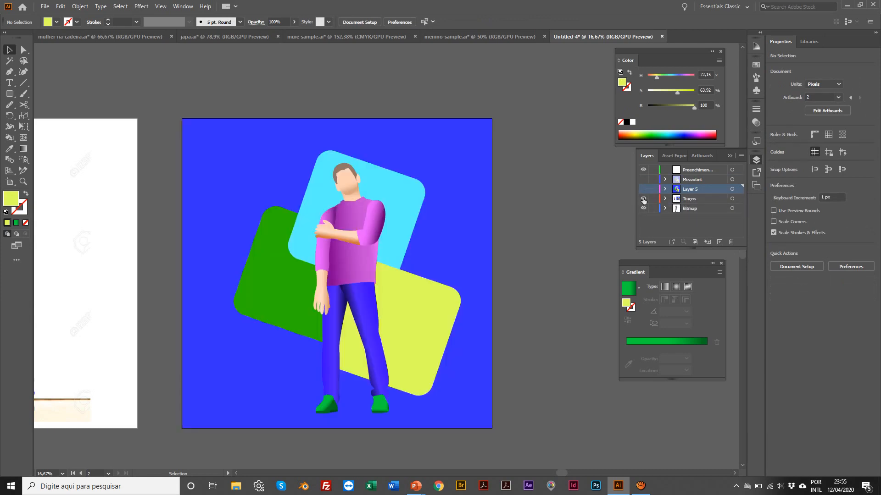
{"action": "left_click", "coordinate": [643, 189]}
{"action": "left_click", "coordinate": [643, 199]}
{"action": "left_click", "coordinate": [644, 198]}
Select the artwork copy on Layer 5 and try moving it off the original beneath, undoing the move.
{"action": "left_click", "coordinate": [444, 156]}
{"action": "left_click_drag", "start_coordinate": [395, 144], "coordinate": [366, 62]}
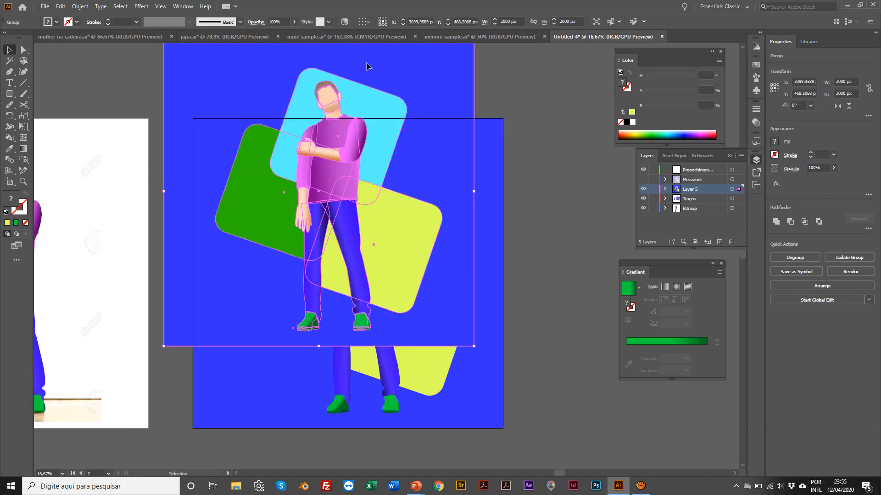
{"action": "key", "text": "ctrl+z"}
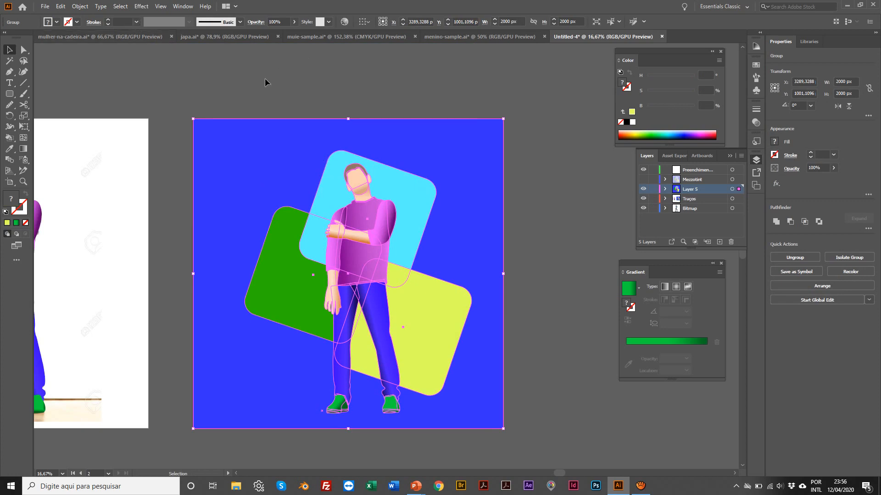
Apply Color Halftone to the selected copy with an 8-pixel maximum radius and channel angles 108, 162, 90 and 45, and deselect it.
{"action": "left_click", "coordinate": [143, 6]}
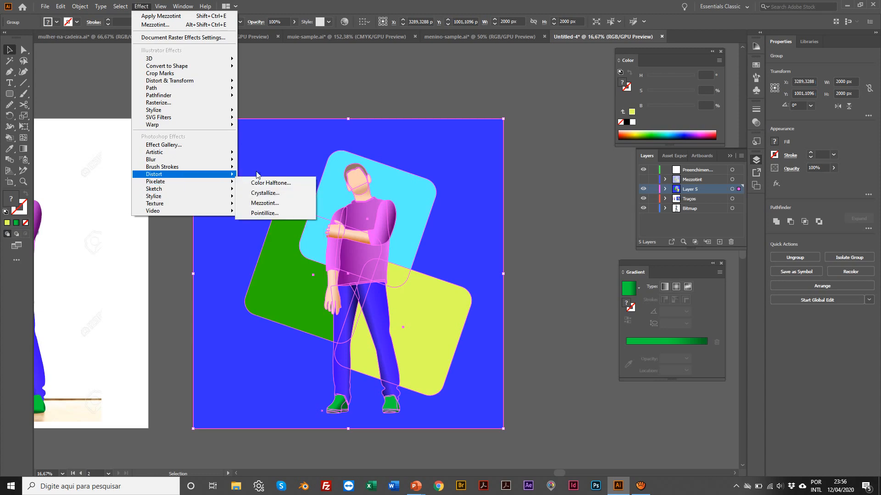
{"action": "mouse_move", "coordinate": [203, 186]}
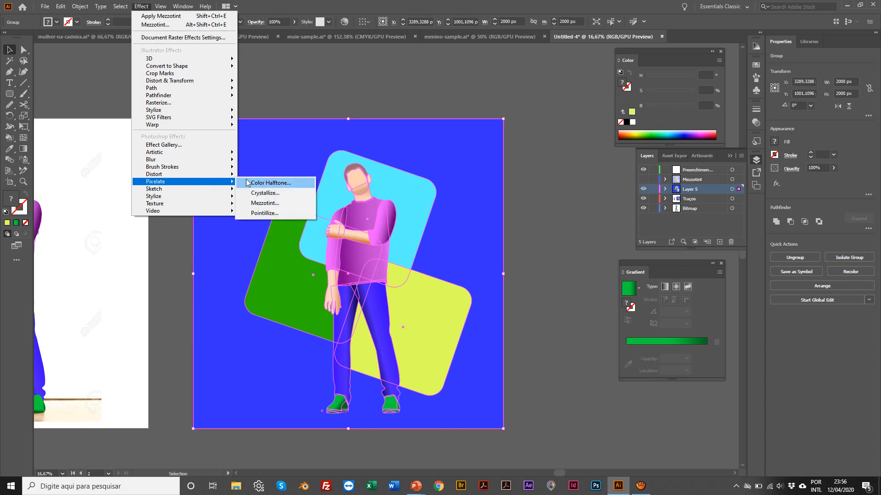
{"action": "left_click", "coordinate": [247, 183]}
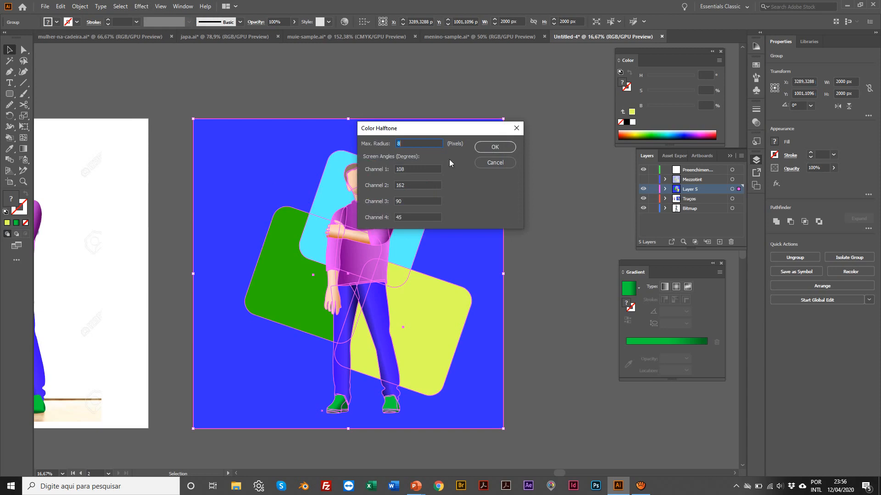
{"action": "left_click", "coordinate": [507, 147]}
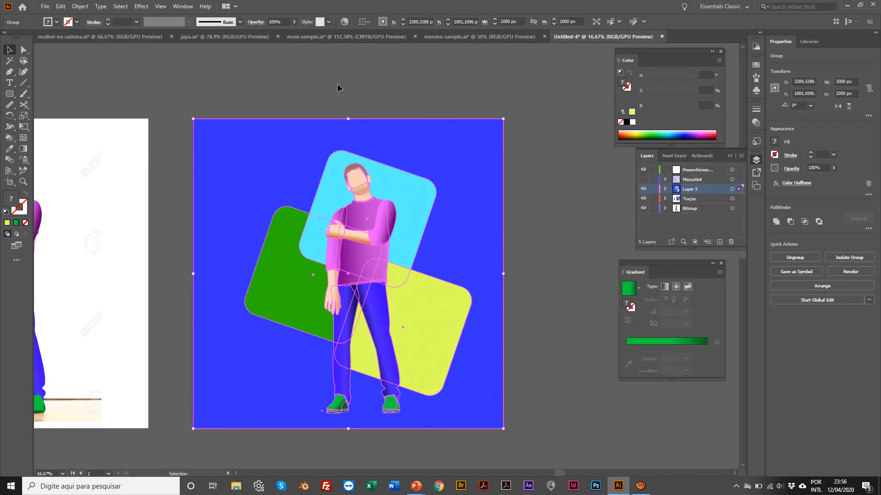
{"action": "left_click", "coordinate": [338, 84]}
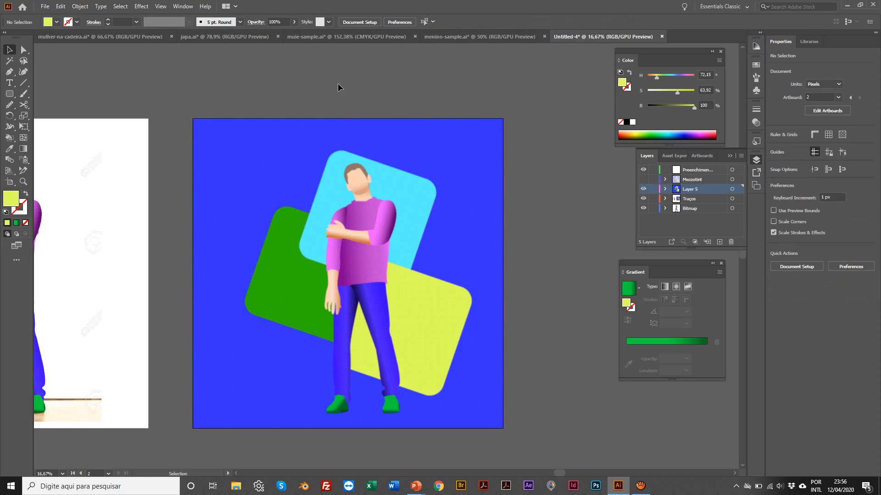
Inspect the halftone dots around the man's head at 100% zoom and expand the appearance of the halftoned copy.
{"action": "key", "text": "z"}
{"action": "left_click", "coordinate": [348, 204]}
{"action": "left_click", "coordinate": [373, 227]}
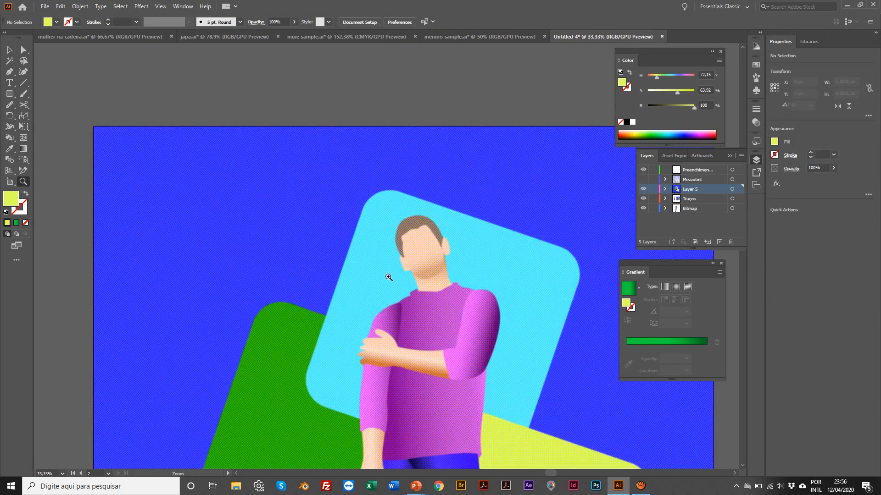
{"action": "left_click", "coordinate": [388, 276]}
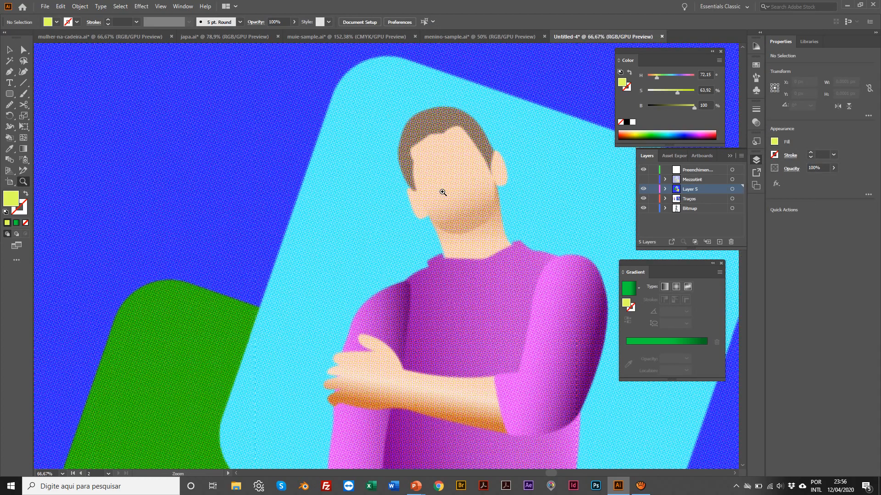
{"action": "left_click", "coordinate": [441, 193]}
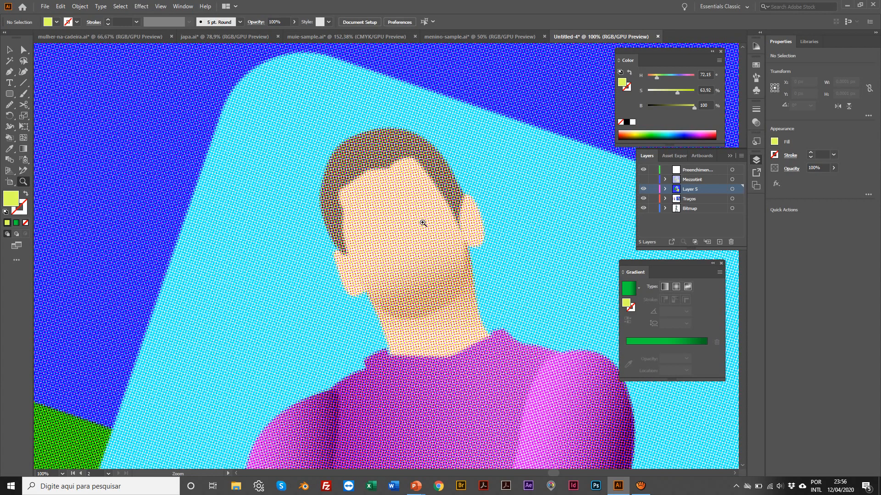
{"action": "key", "text": "v"}
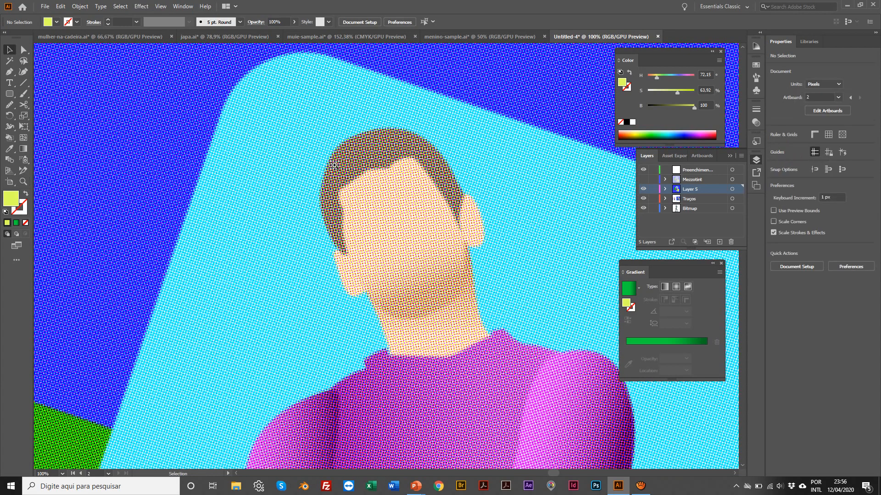
{"action": "left_click", "coordinate": [337, 173]}
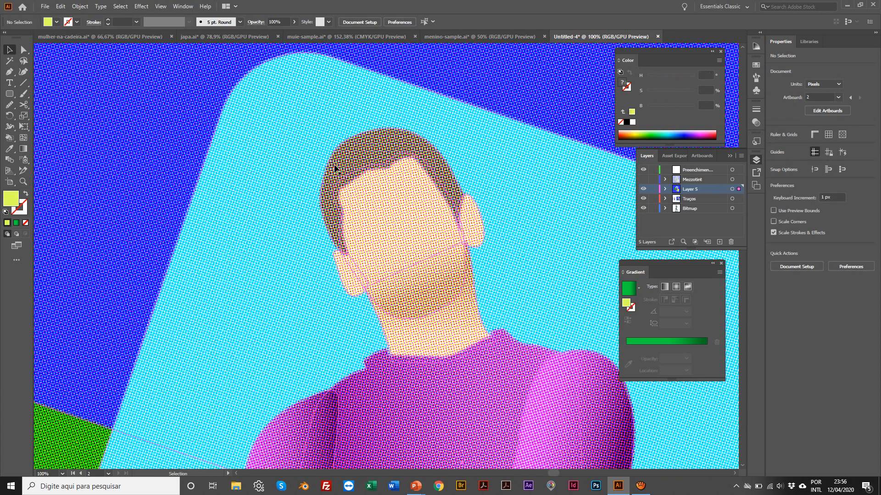
{"action": "left_click", "coordinate": [80, 6]}
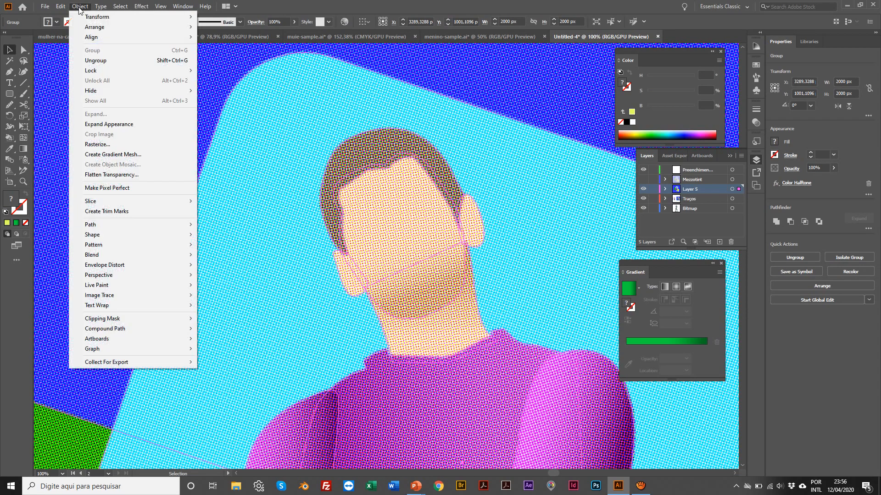
{"action": "left_click", "coordinate": [113, 124]}
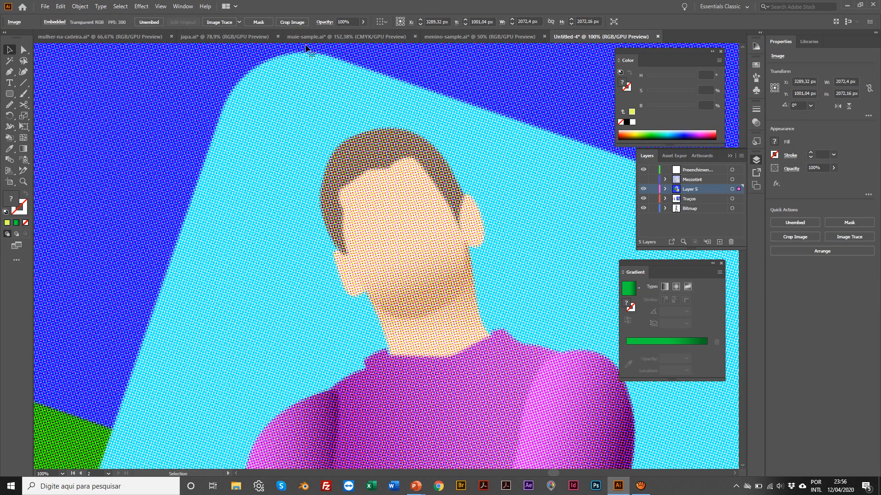
Set the halftone image's blending mode to Multiply with 45% opacity in its appearance settings.
{"action": "left_click", "coordinate": [183, 6]}
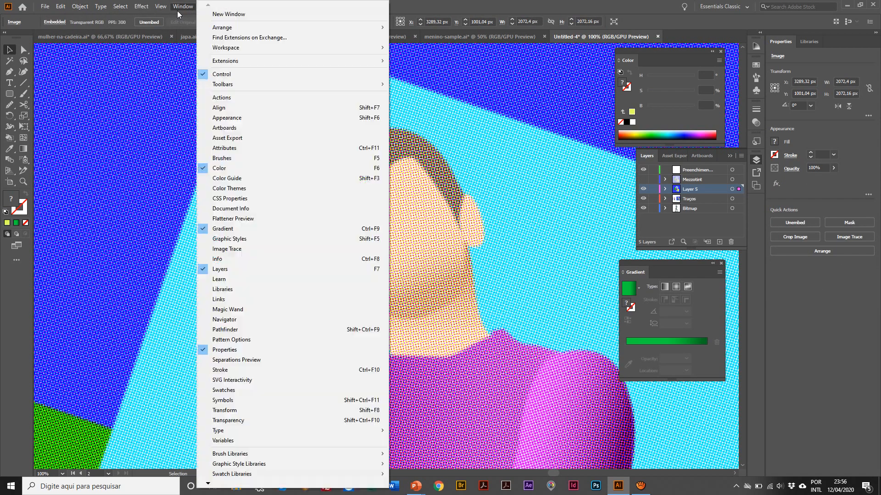
{"action": "left_click", "coordinate": [224, 118]}
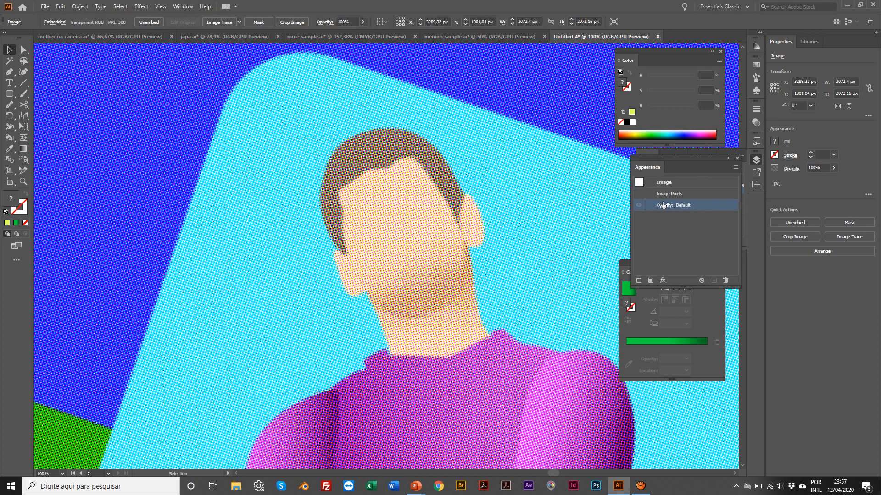
{"action": "left_click", "coordinate": [664, 205]}
{"action": "left_click", "coordinate": [602, 224]}
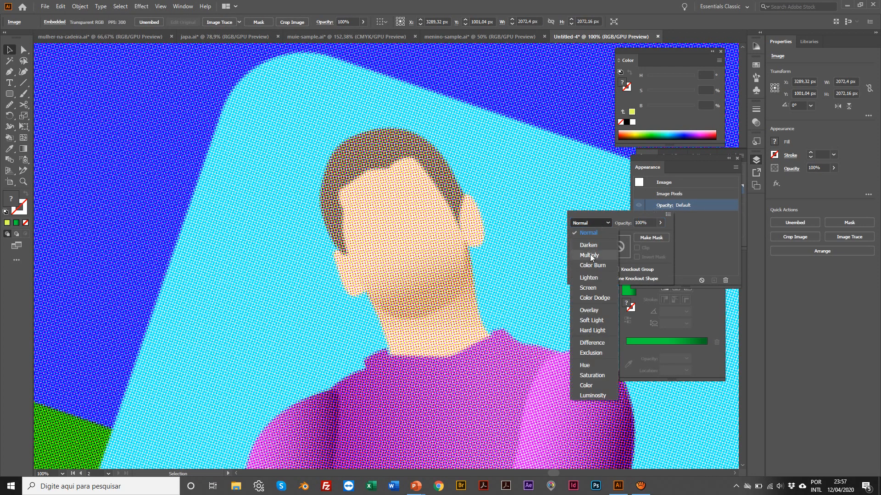
{"action": "left_click", "coordinate": [590, 255]}
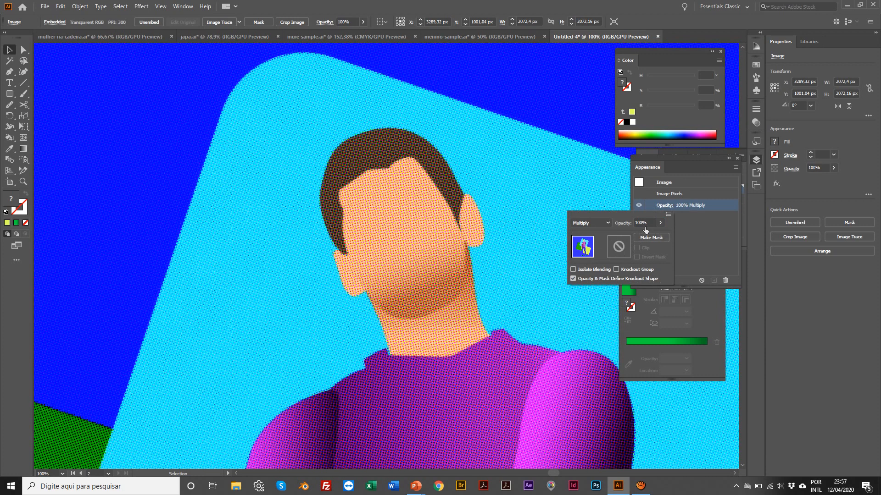
{"action": "left_click", "coordinate": [661, 222]}
{"action": "left_click_drag", "start_coordinate": [646, 238], "coordinate": [642, 237]}
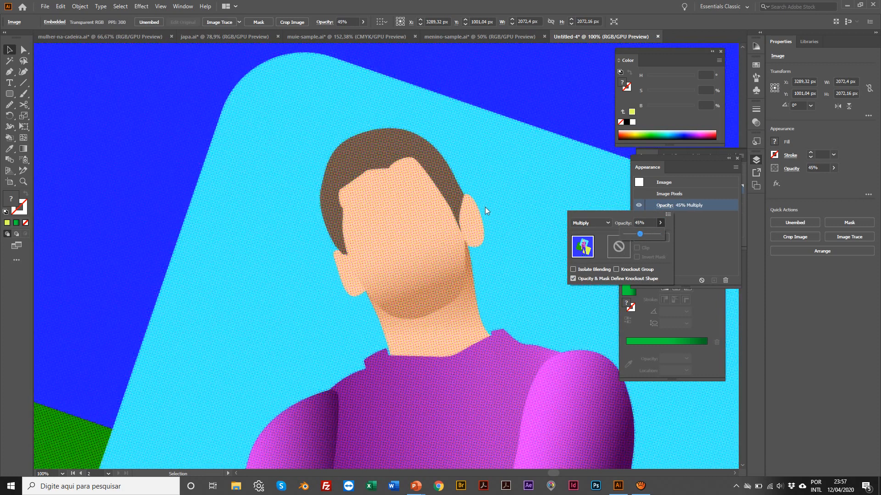
{"action": "left_click", "coordinate": [348, 116]}
{"action": "left_click", "coordinate": [347, 117]}
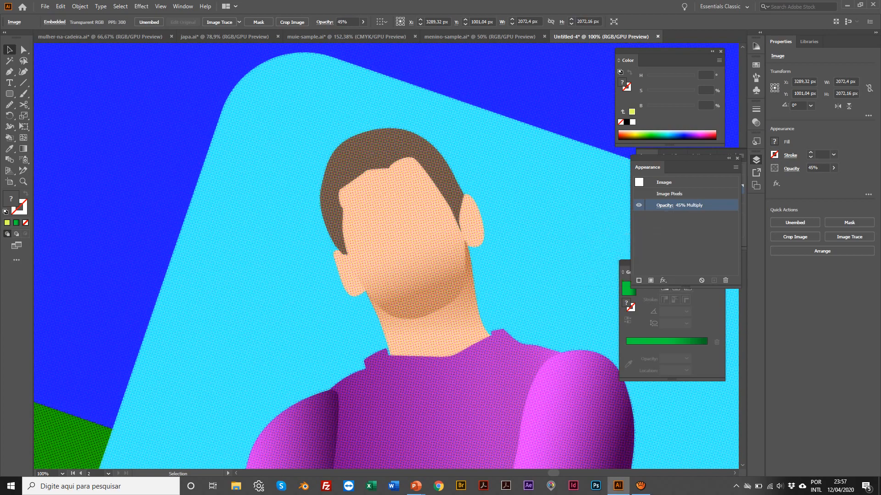
Examine the blended halftone texture on the man's head up close and across the composition at 25% zoom, and deselect the image.
{"action": "key", "text": "z"}
{"action": "left_click", "coordinate": [359, 184]}
{"action": "left_click", "coordinate": [407, 247]}
{"action": "left_click", "coordinate": [406, 248], "text": "alt"}
{"action": "left_click", "coordinate": [406, 248], "text": "alt"}
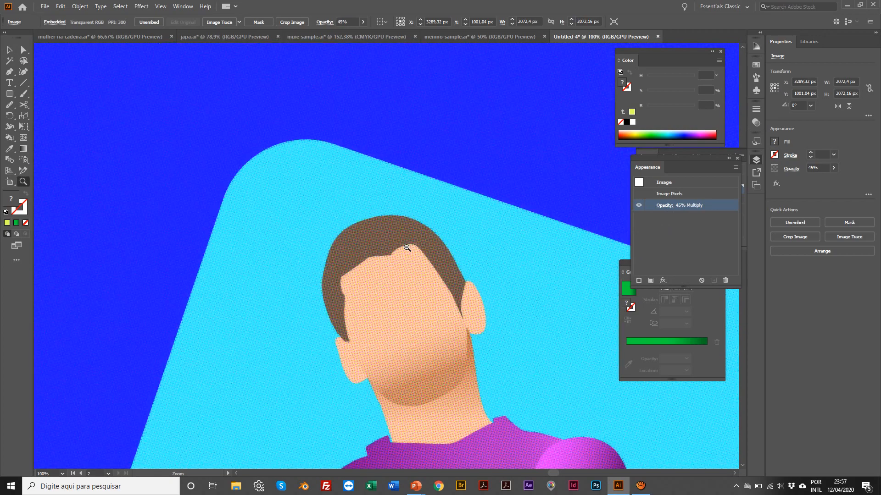
{"action": "left_click", "coordinate": [406, 248], "text": "alt"}
{"action": "left_click", "coordinate": [406, 248], "text": "alt"}
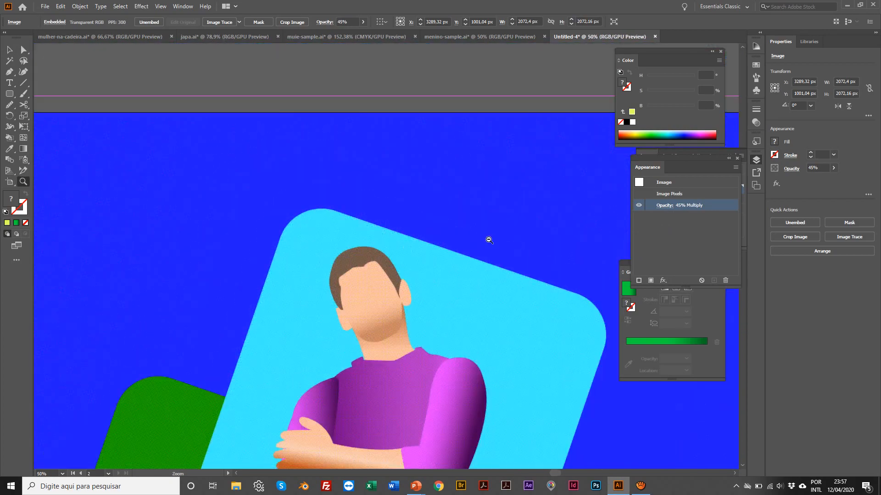
{"action": "left_click", "coordinate": [756, 160]}
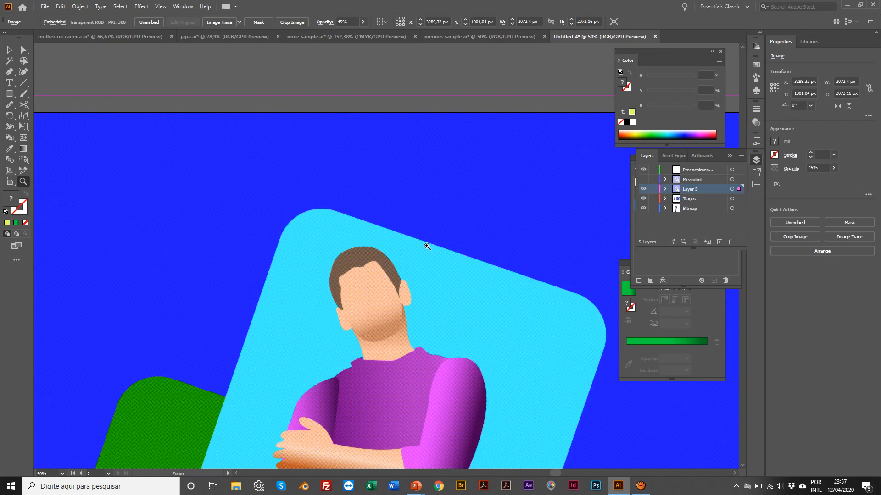
{"action": "left_click_drag", "start_coordinate": [427, 247], "coordinate": [387, 256]}
{"action": "left_click", "coordinate": [345, 327], "text": "ctrl+alt"}
{"action": "left_click", "coordinate": [345, 327], "text": "ctrl+alt"}
{"action": "left_click_drag", "start_coordinate": [395, 310], "coordinate": [384, 243]}
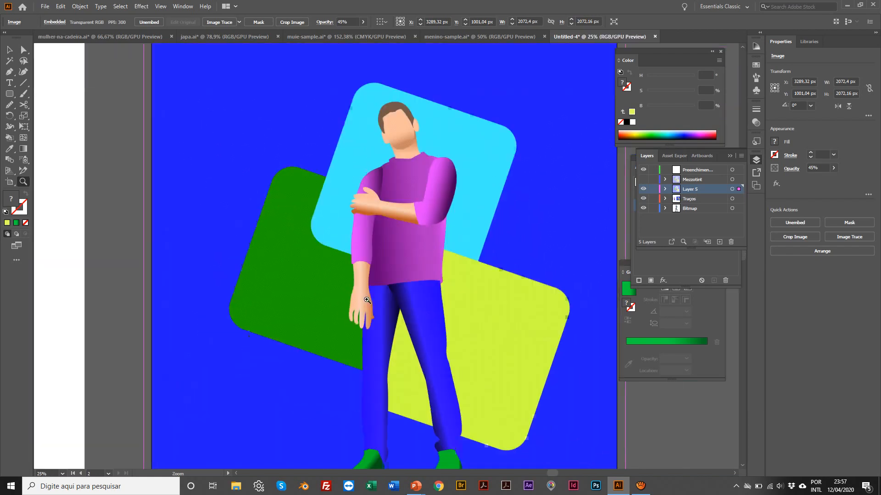
{"action": "left_click", "coordinate": [113, 112]}
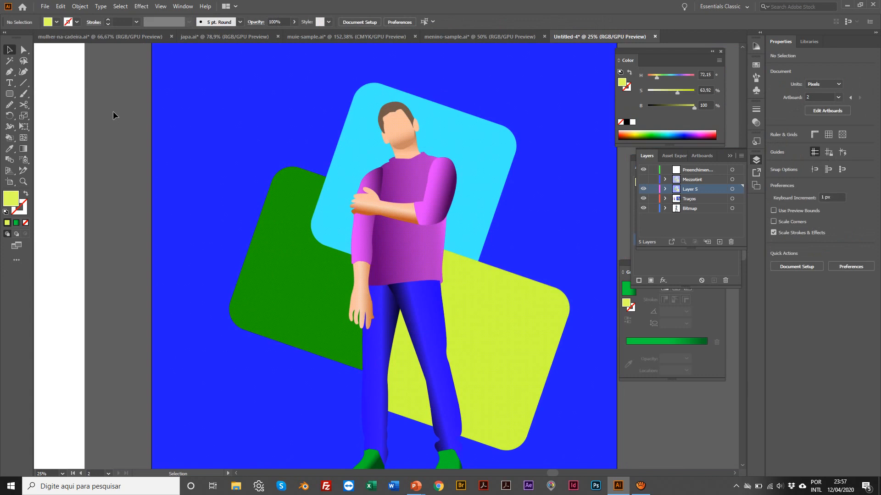
View the mulher-na-cadeira.ai and menino-sample.ai documents and return to Untitled-4.
{"action": "left_click", "coordinate": [82, 37]}
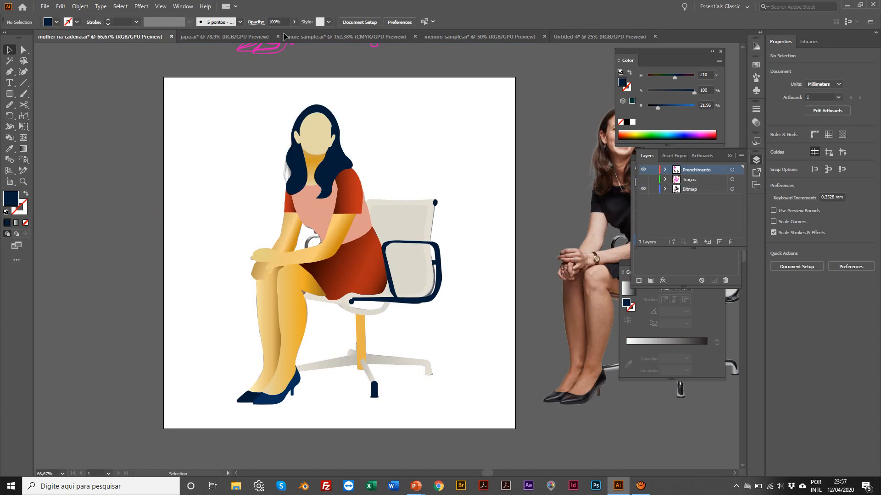
{"action": "left_click", "coordinate": [472, 37]}
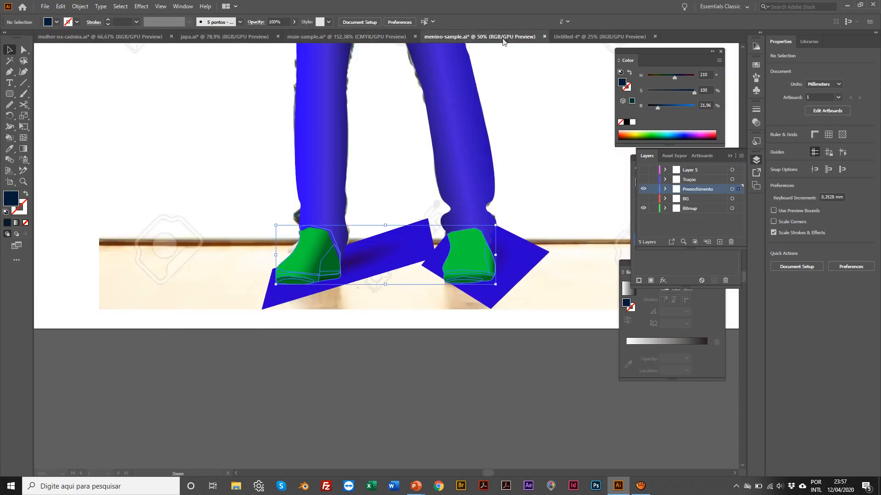
{"action": "left_click", "coordinate": [596, 38]}
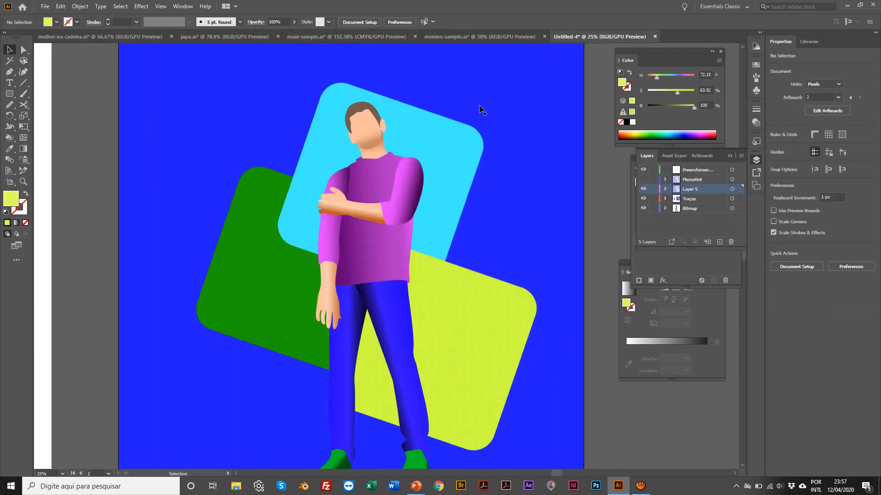